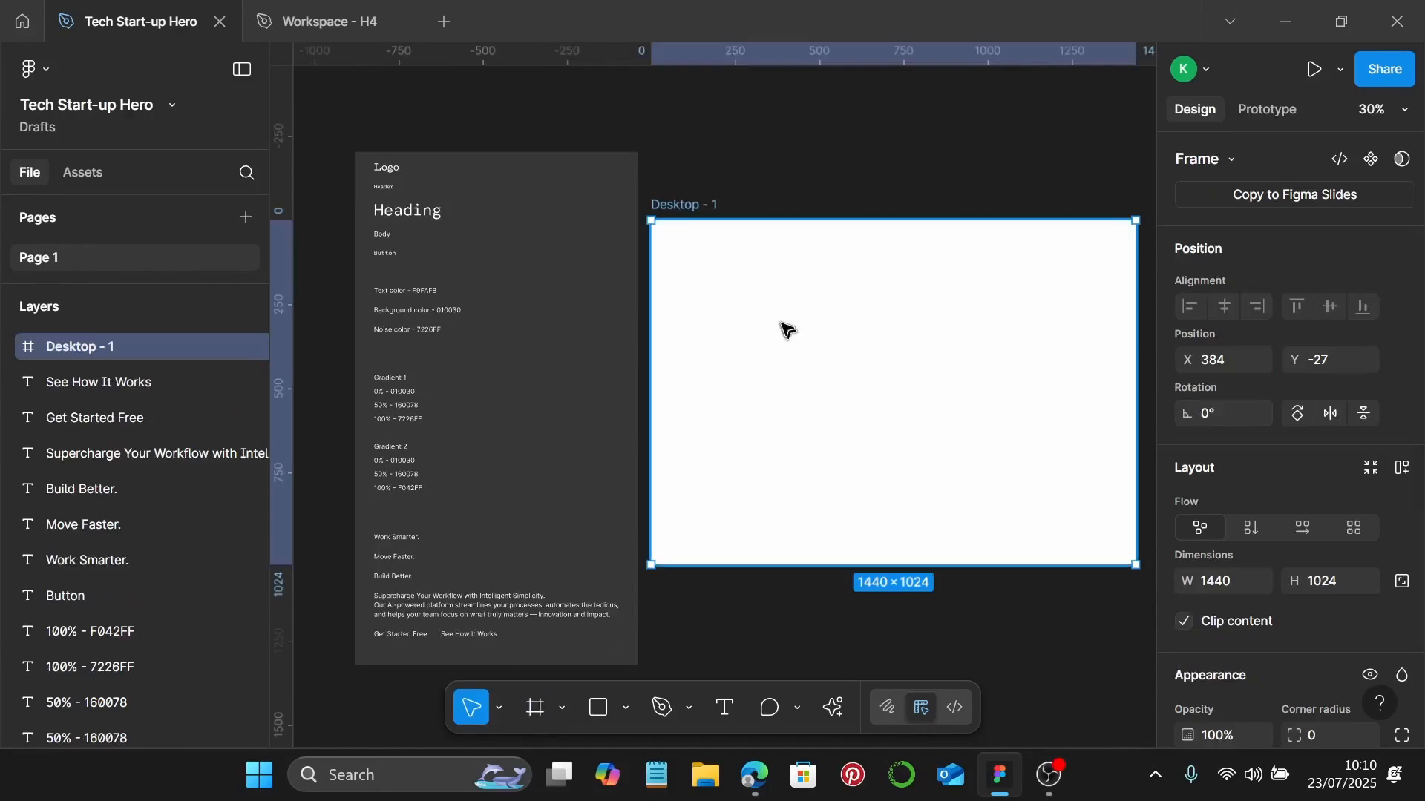
Set the height of the Desktop - 1 frame to 810.
drag(804, 321, 805, 265)
scroll(1351, 545, down, 5)
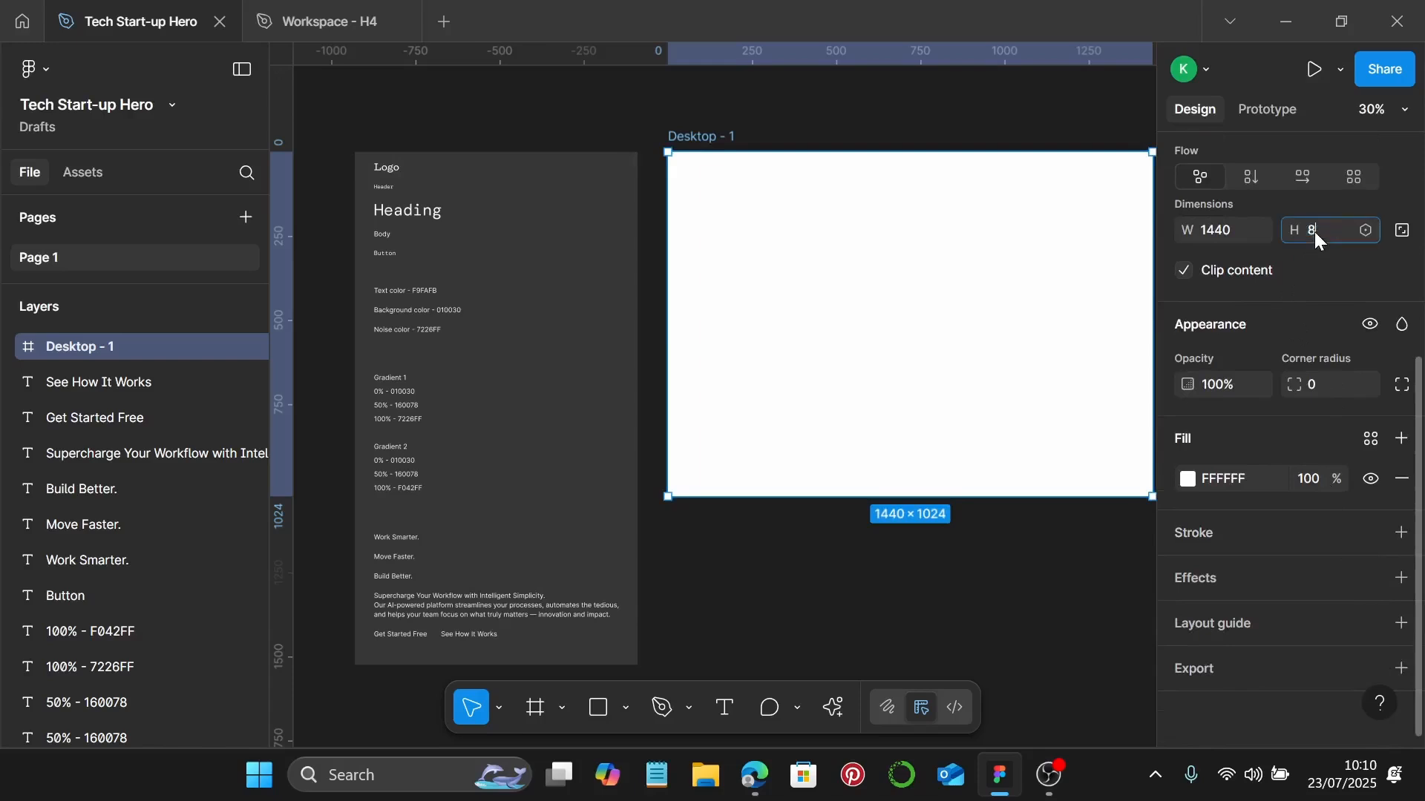
key(Return)
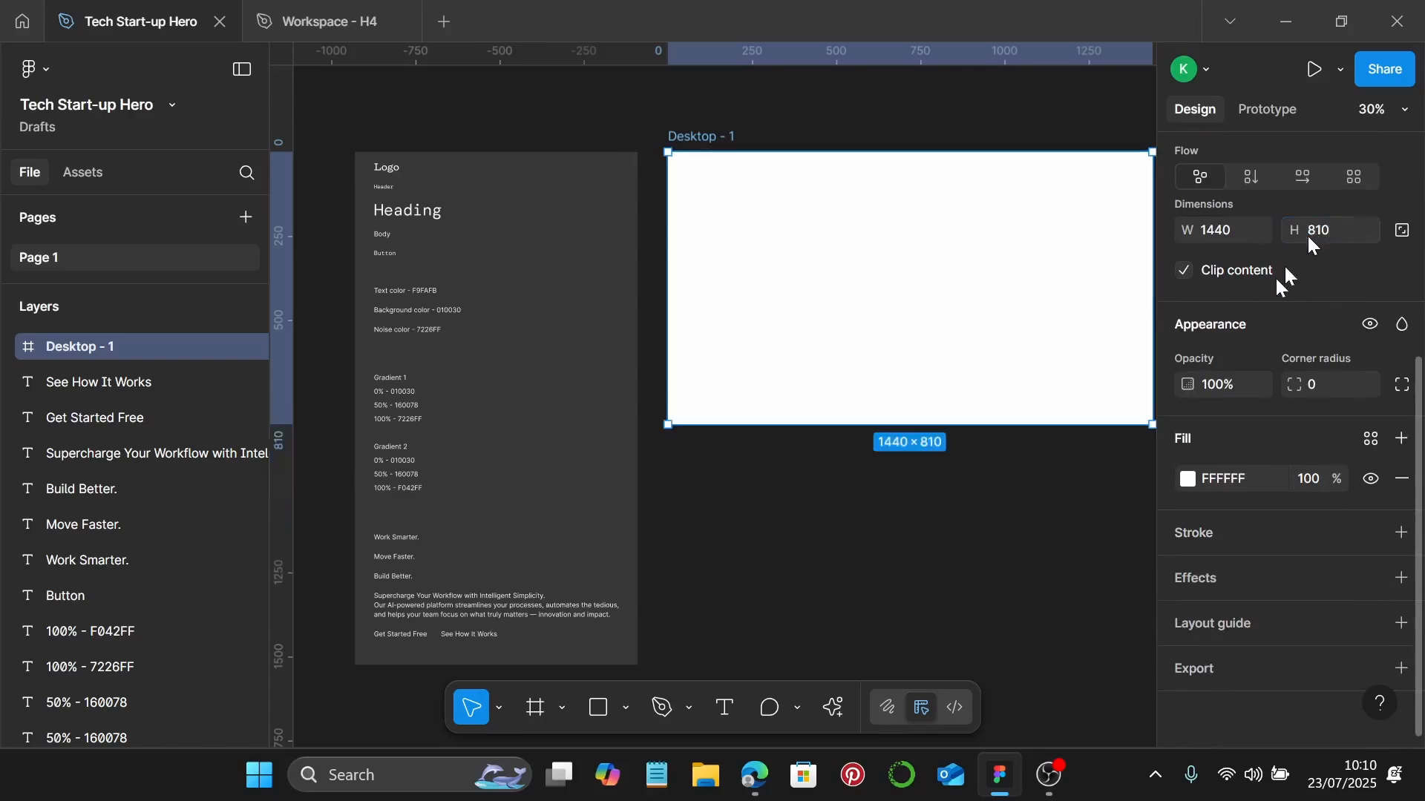
Copy the hex code 010030 from the background color line in the style notes.
scroll(760, 267, up, 1)
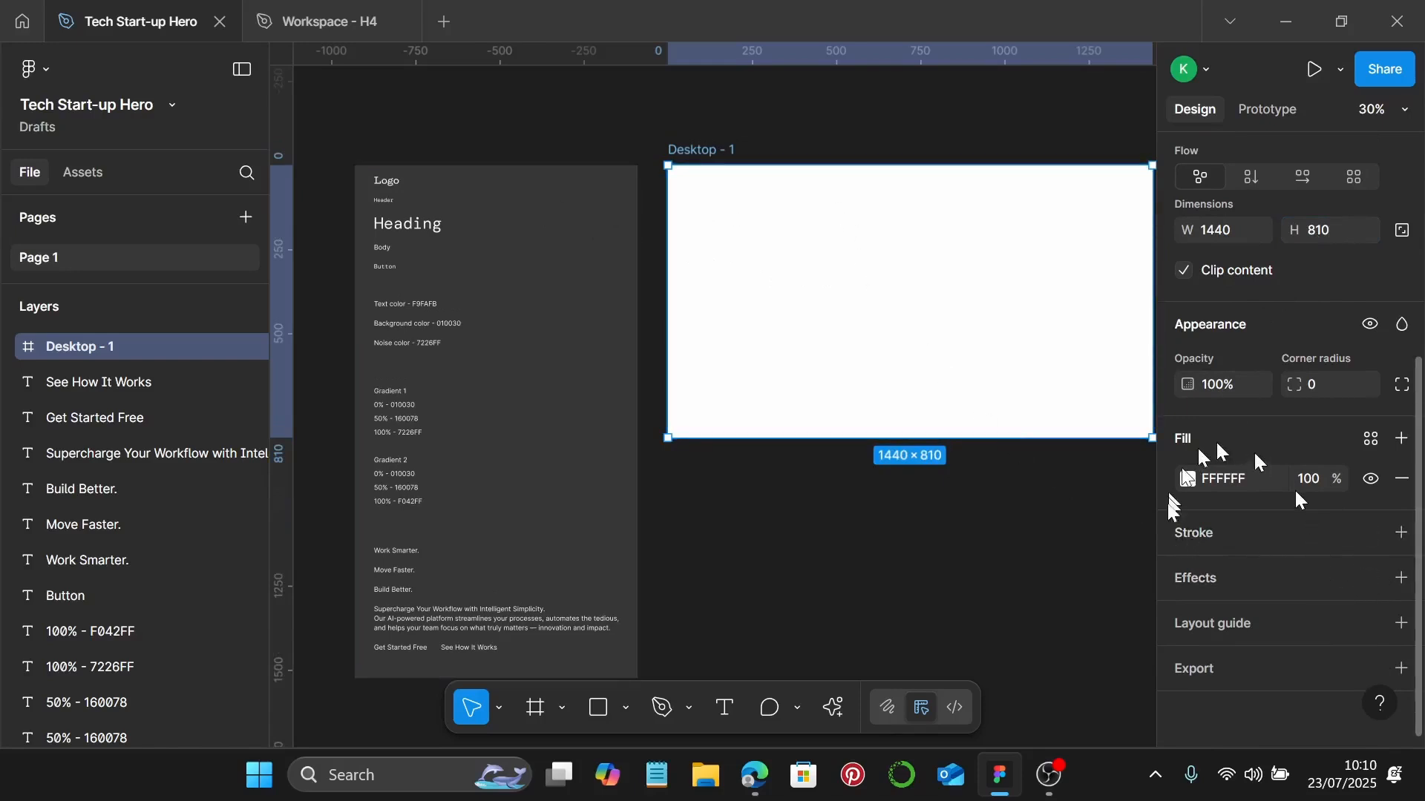
scroll(372, 401, up, 3)
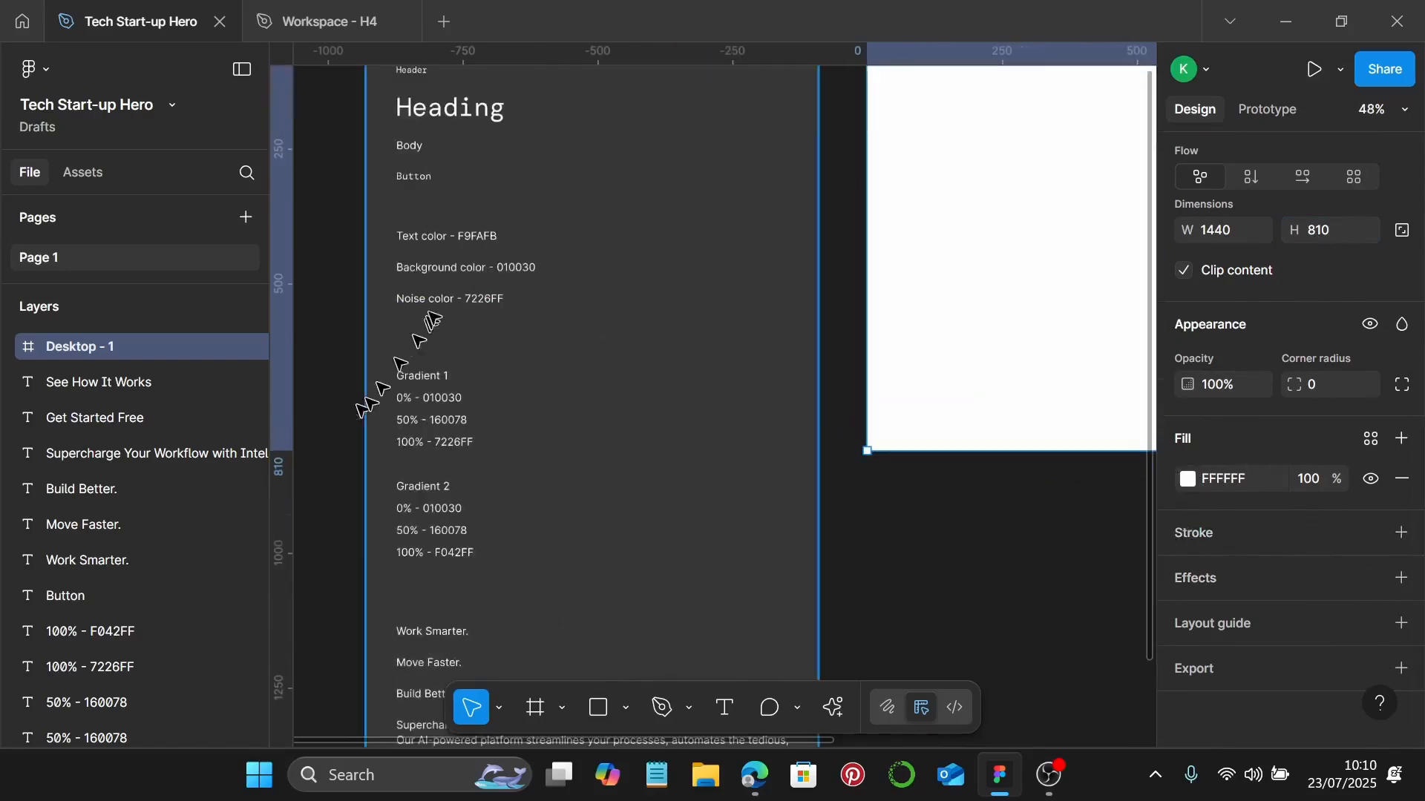
scroll(454, 270, down, 3)
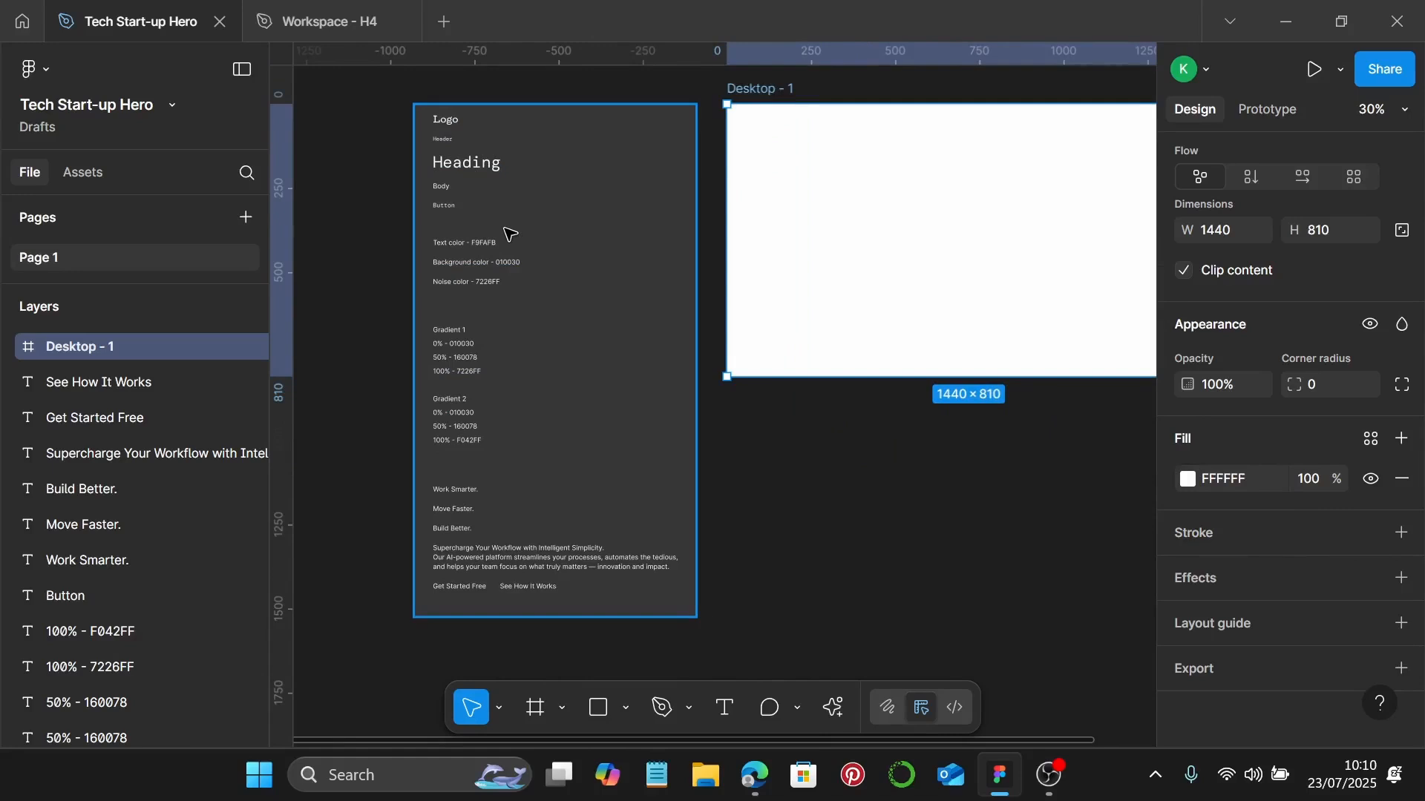
scroll(509, 235, up, 3)
click(501, 295)
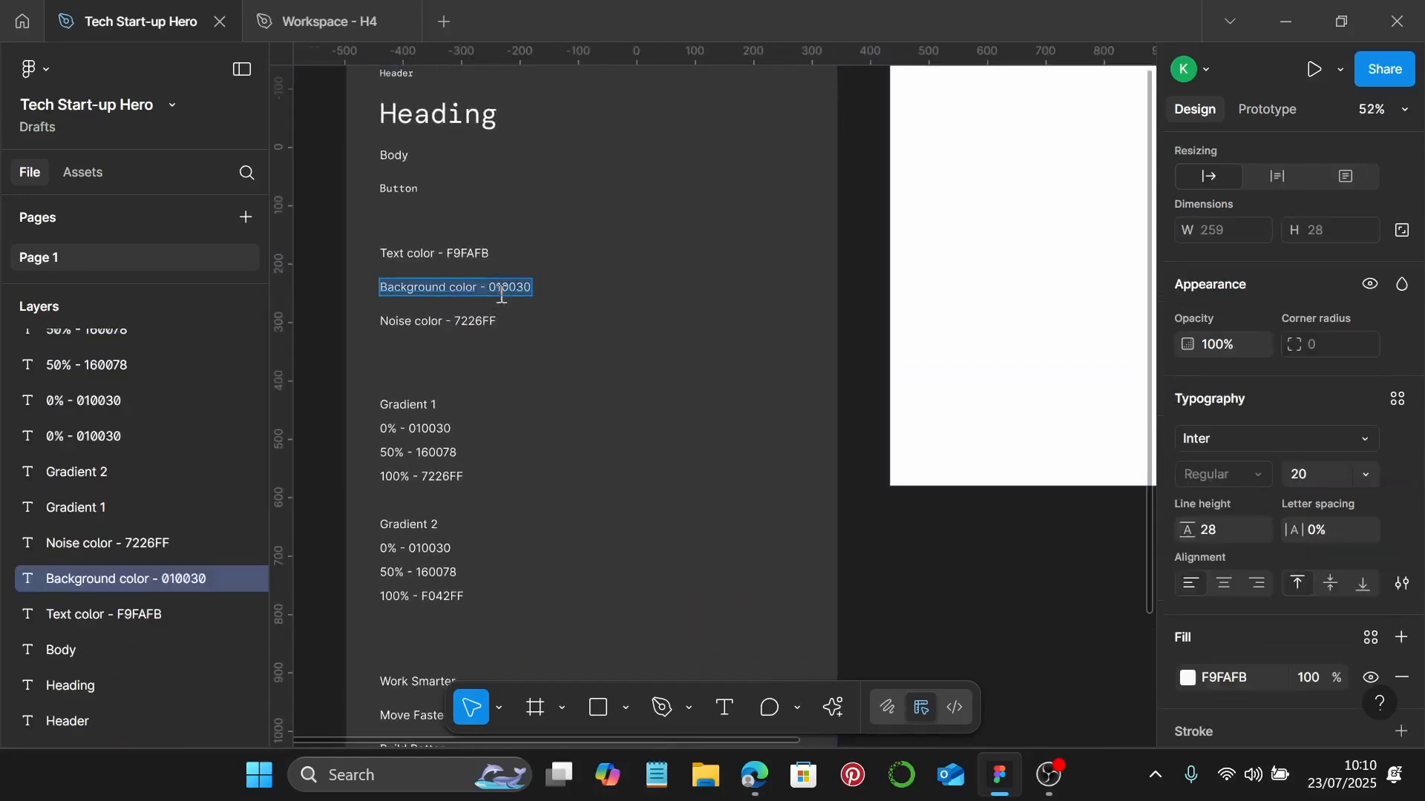
scroll(501, 294, up, 3)
double_click(484, 284)
drag(484, 284, 543, 284)
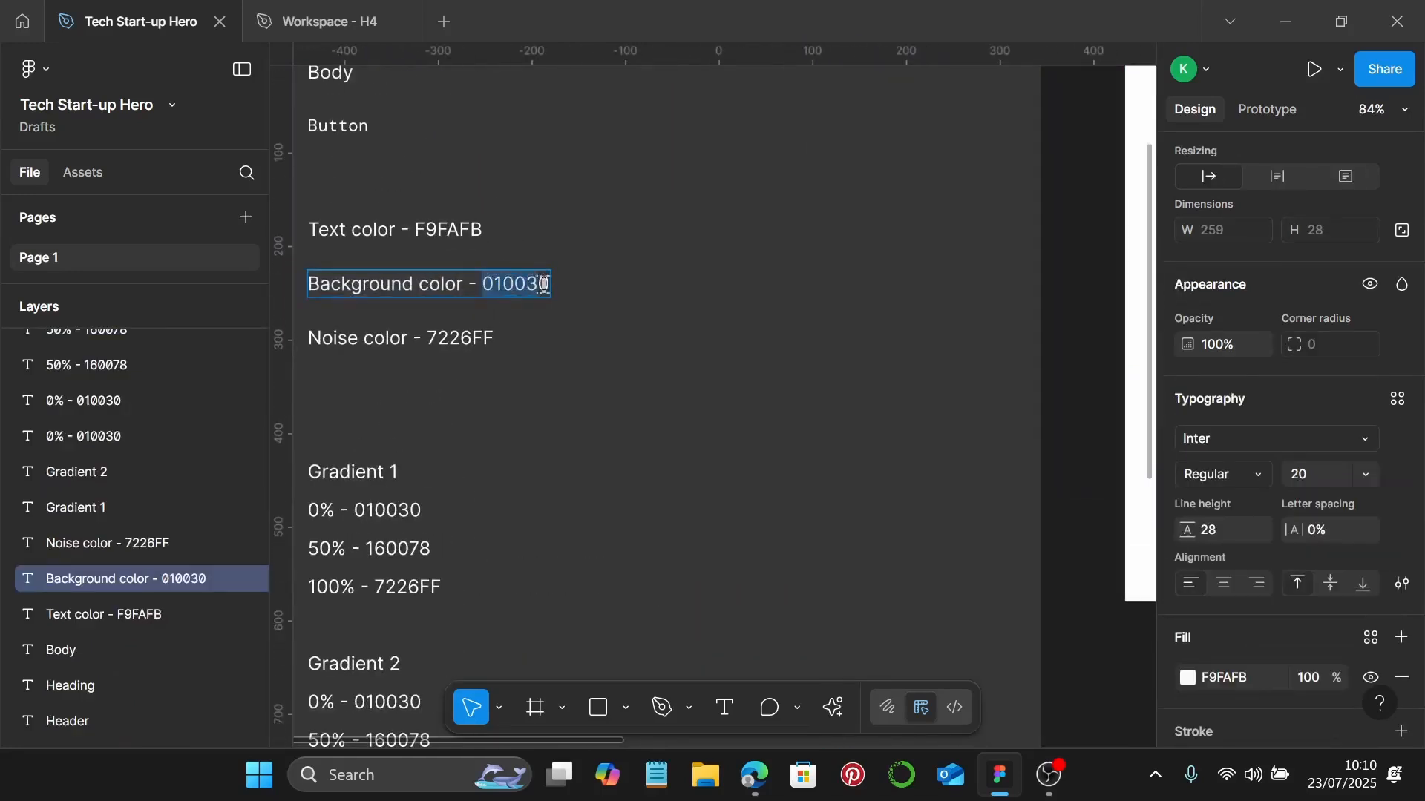
key(Escape)
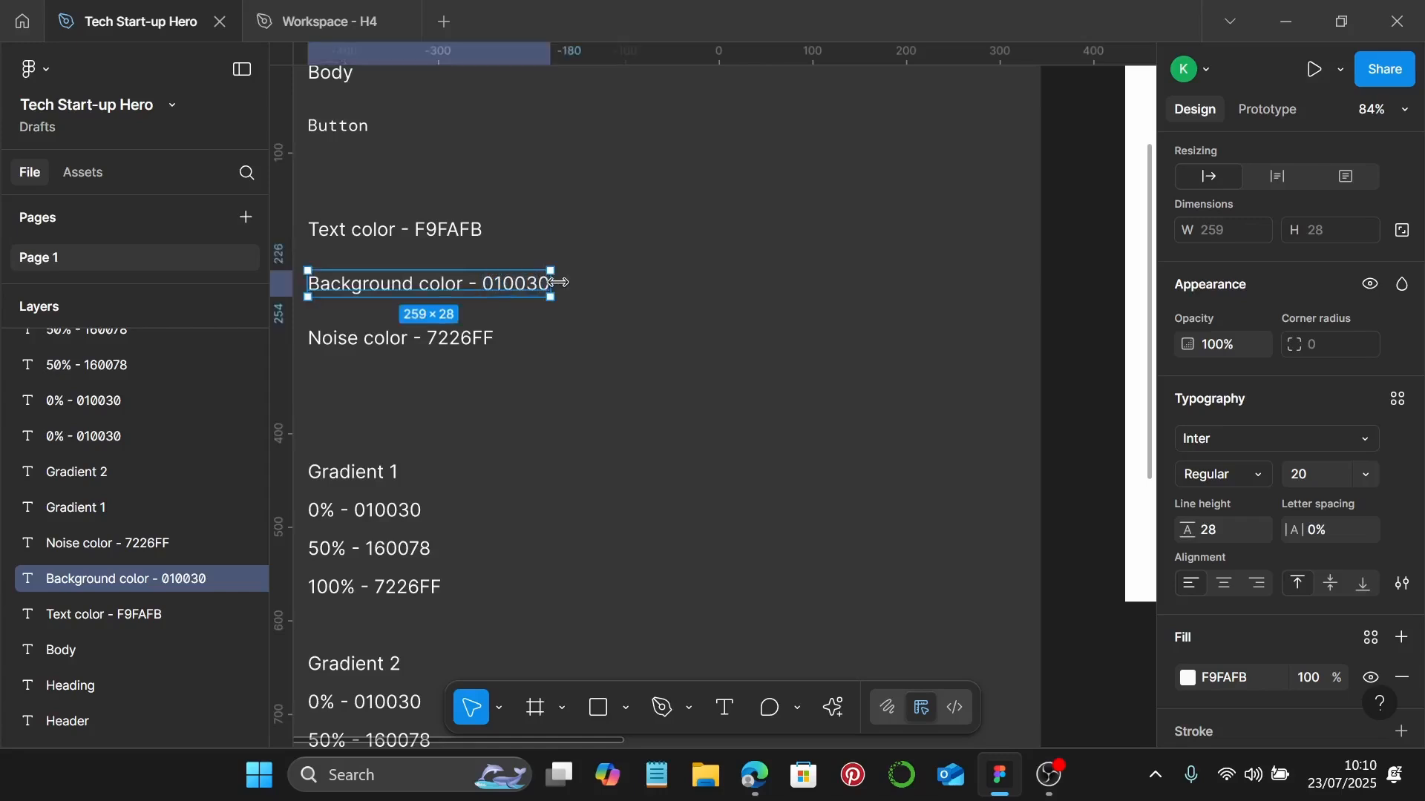
scroll(558, 282, down, 3)
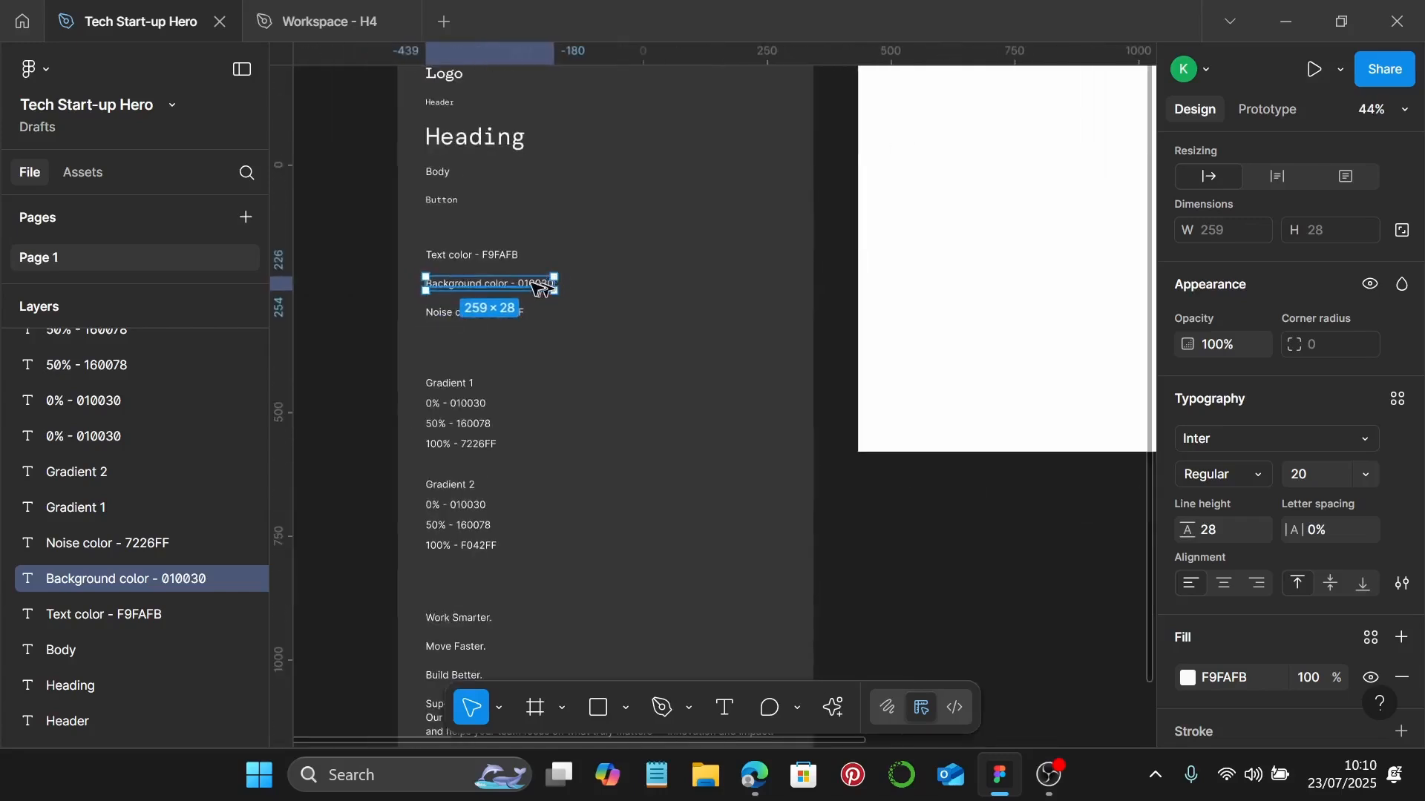
scroll(519, 282, up, 5)
double_click(518, 286)
drag(503, 286, 615, 289)
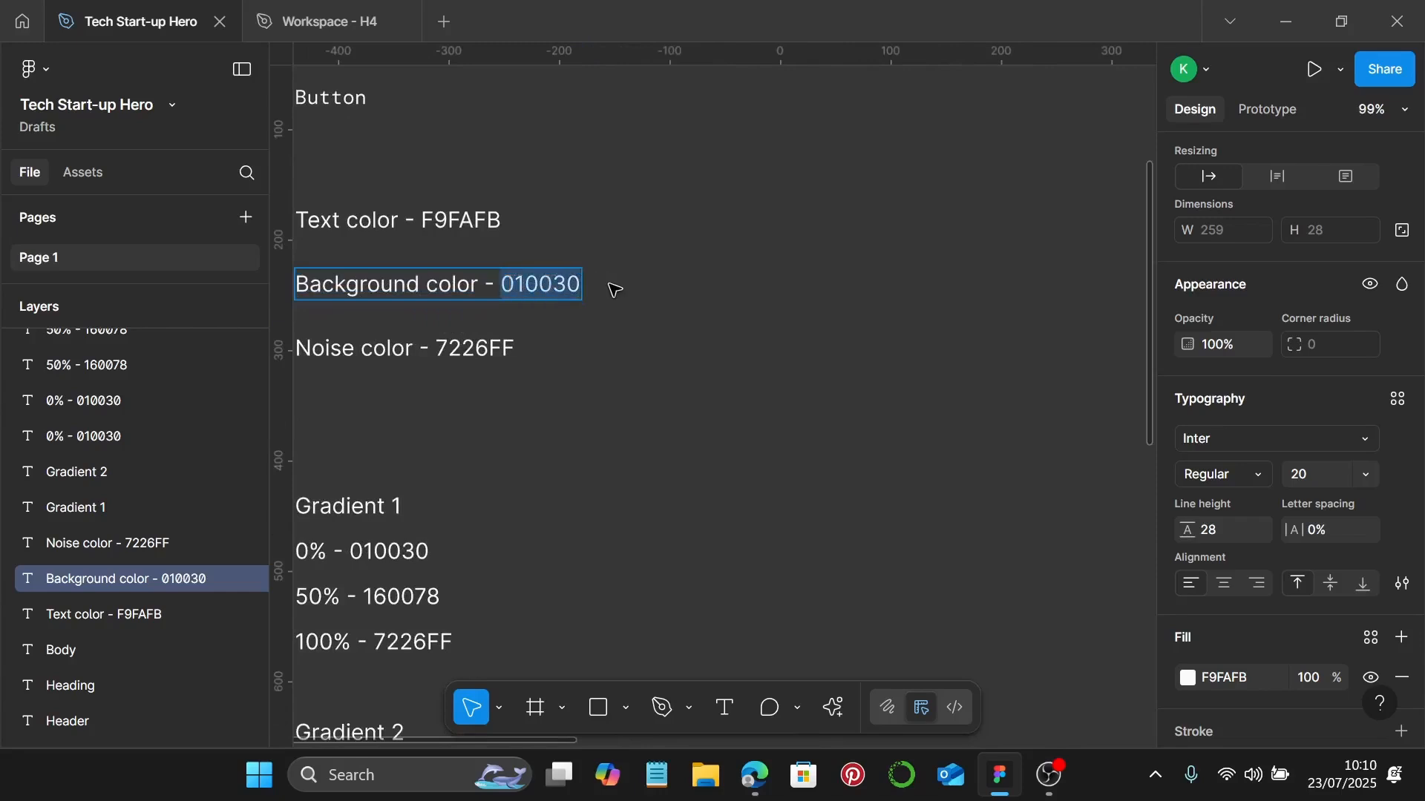
scroll(614, 290, down, 5)
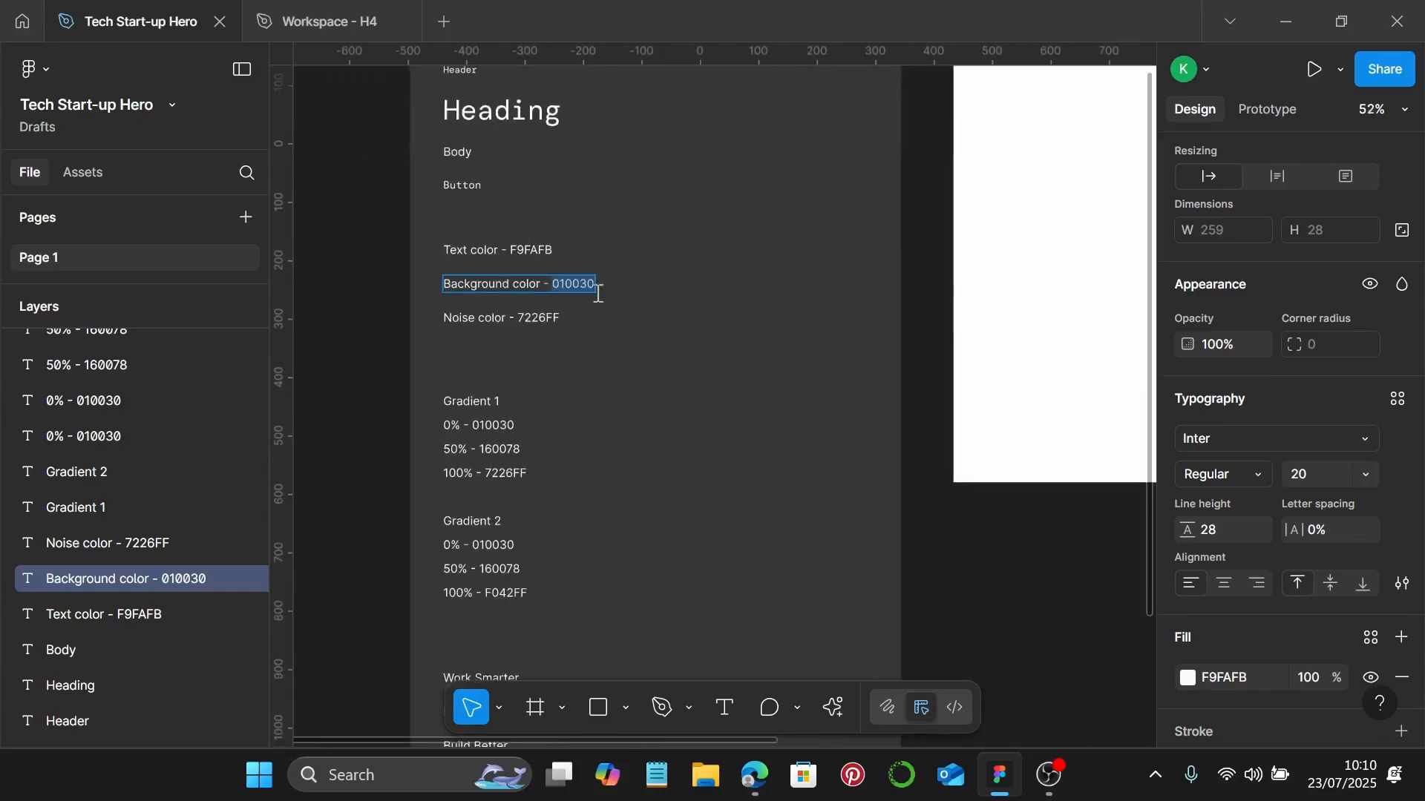
Change the fill of the Desktop - 1 frame to 010030.
scroll(608, 292, right, 5)
scroll(493, 175, left, 3)
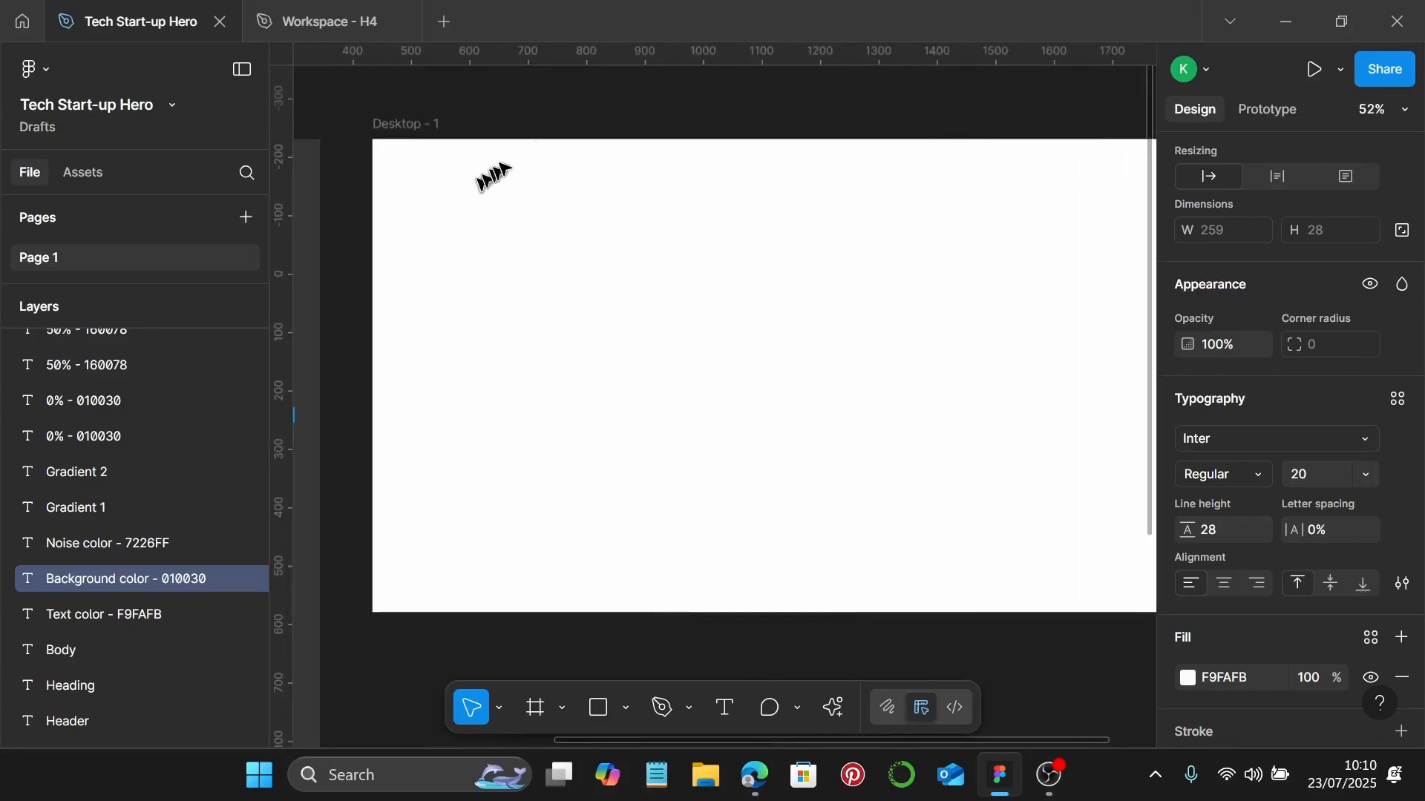
click(403, 125)
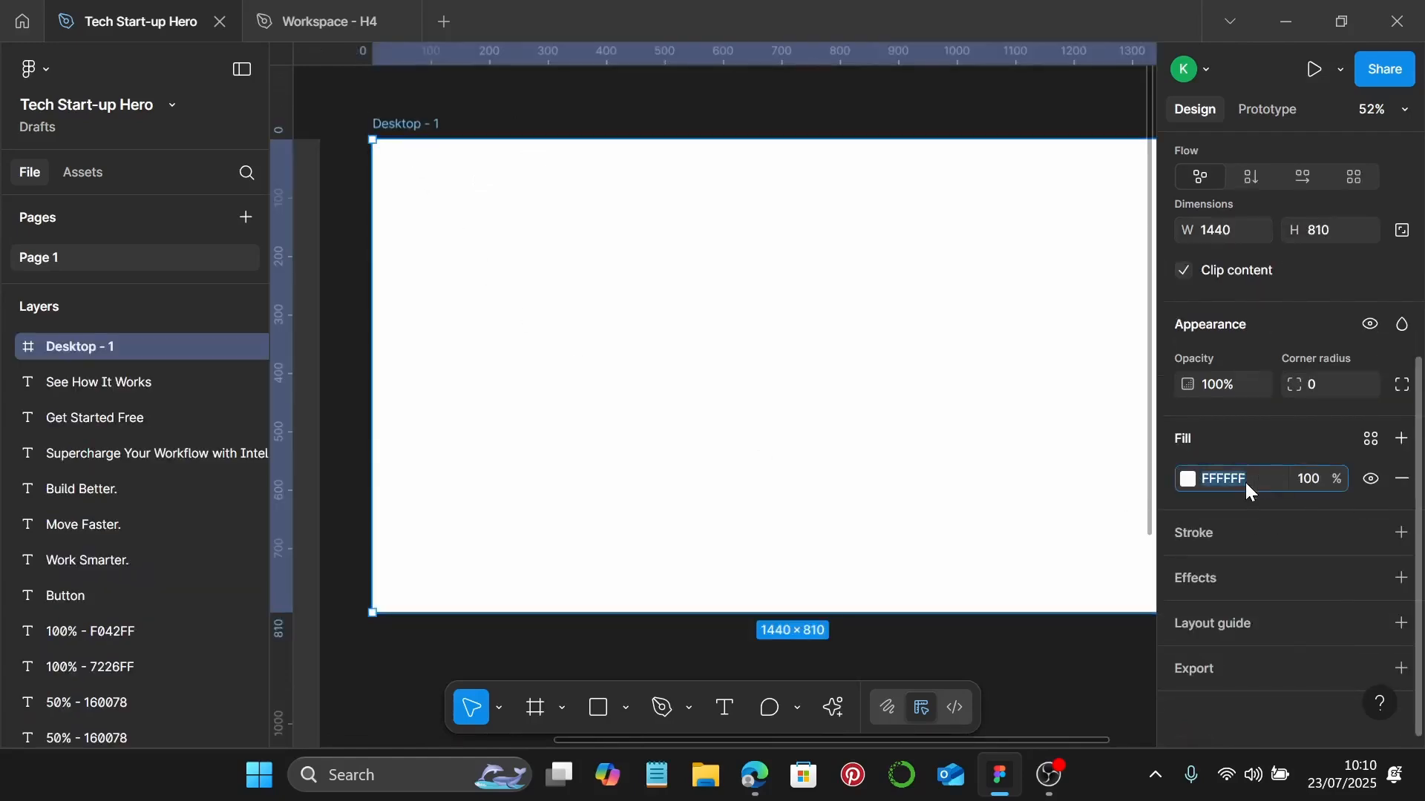
key(Return)
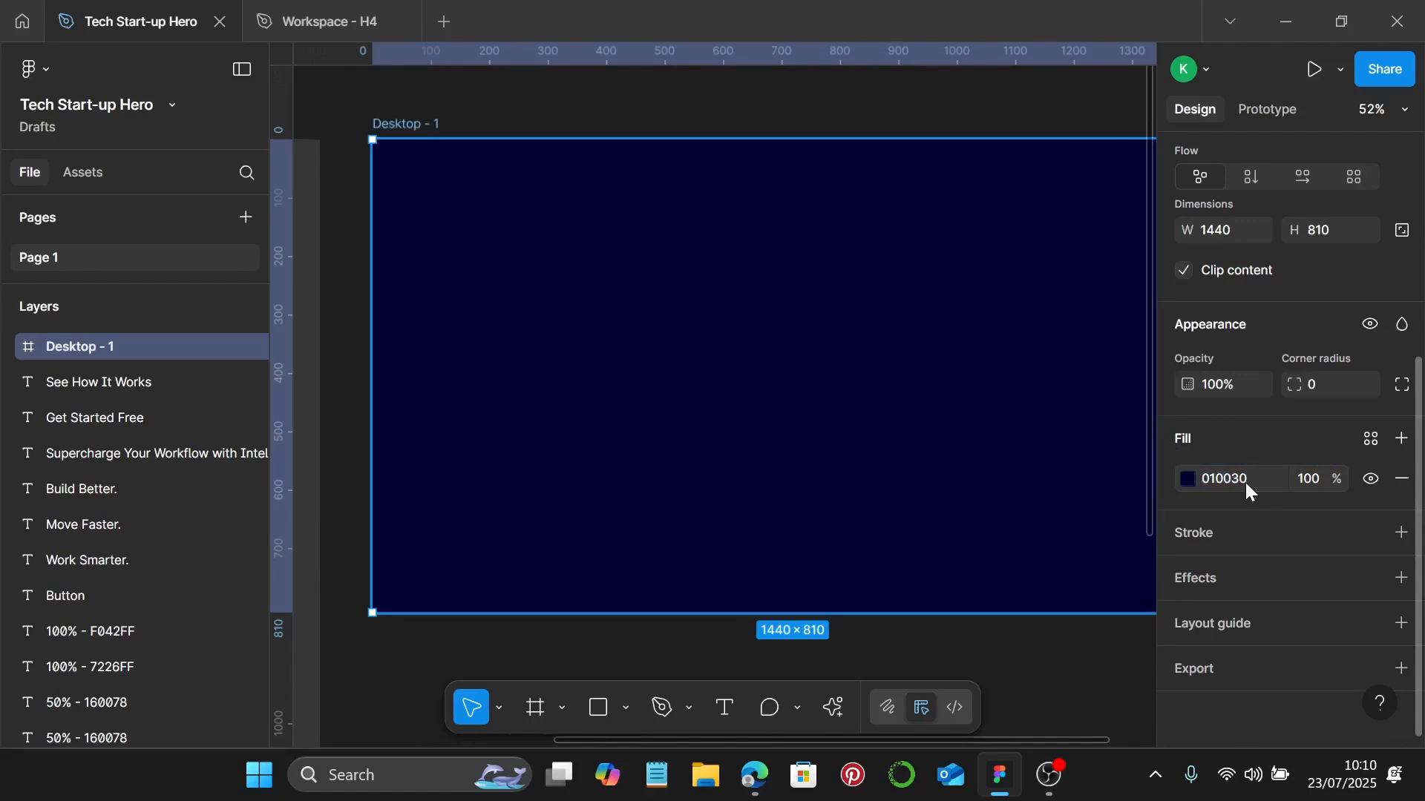
Add an effect to the Desktop - 1 frame and change its type to Noise.
scroll(995, 490, down, 3)
scroll(995, 490, right, 1)
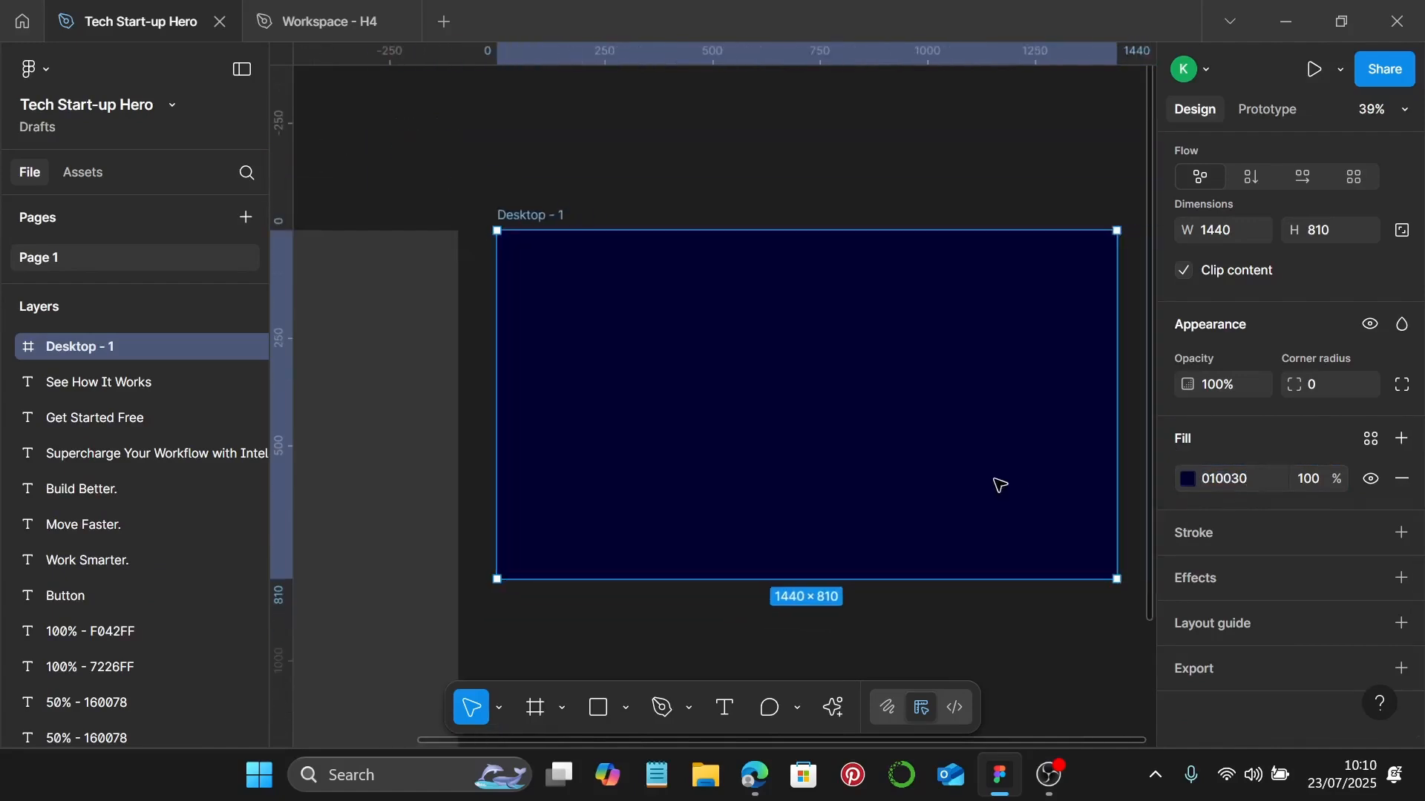
click(1401, 578)
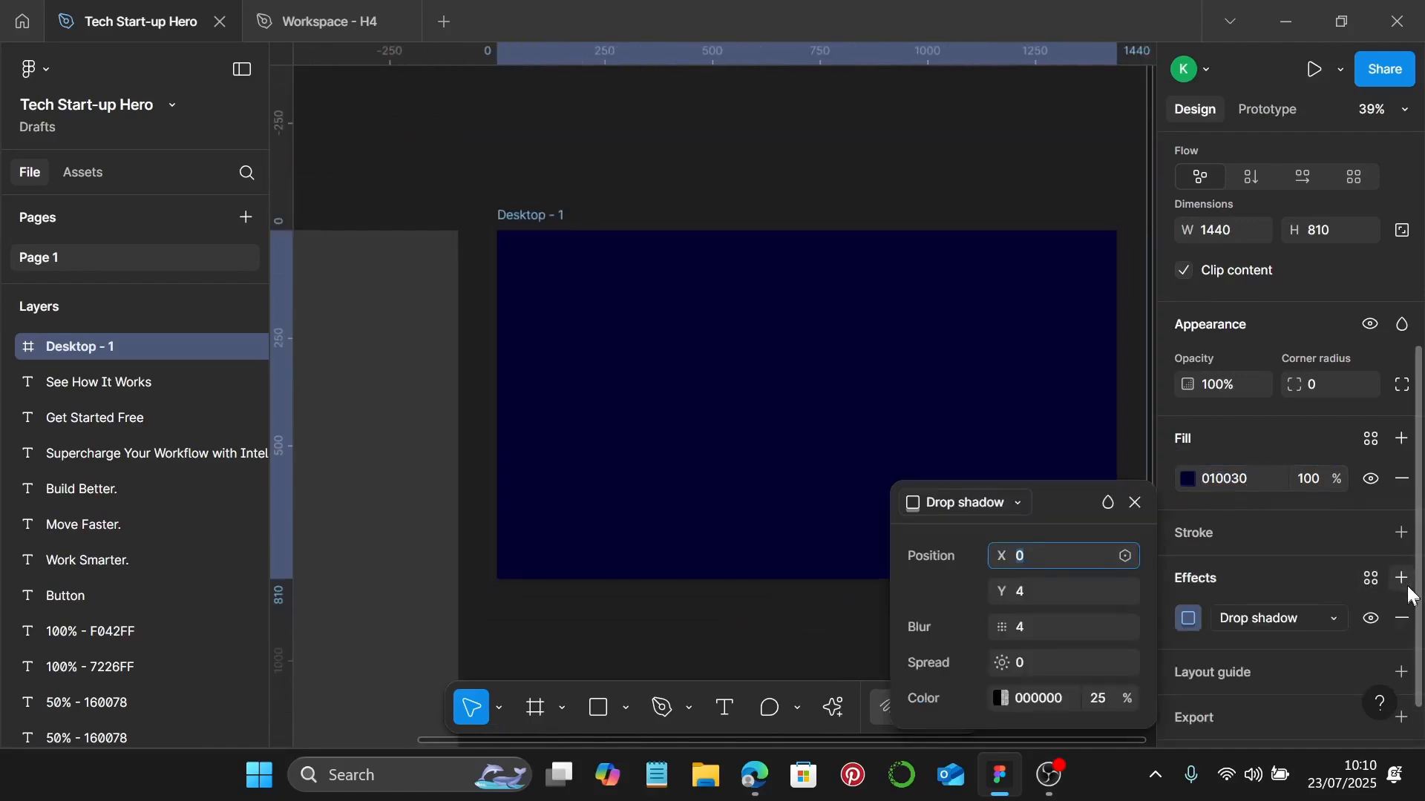
click(1322, 621)
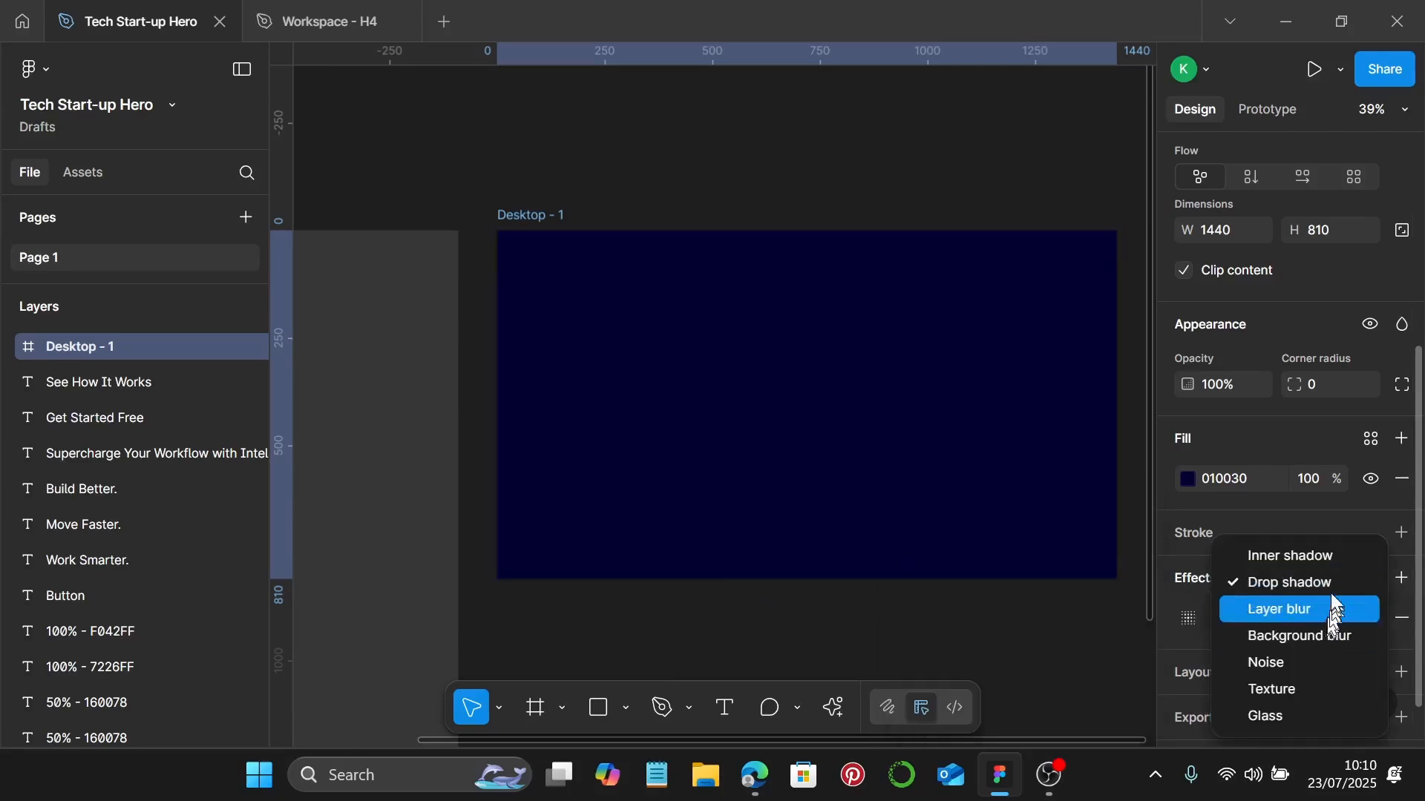
click(1294, 662)
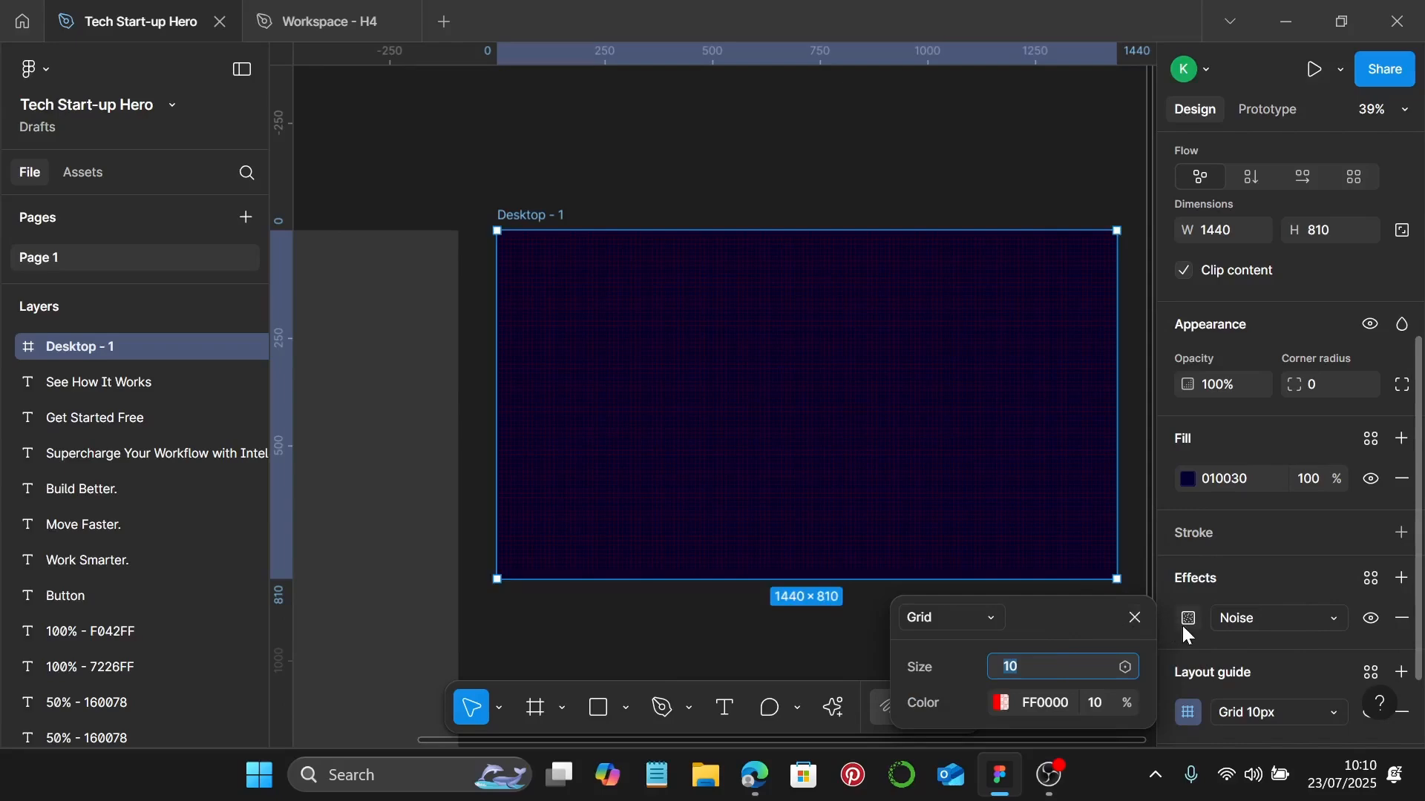
key(Escape)
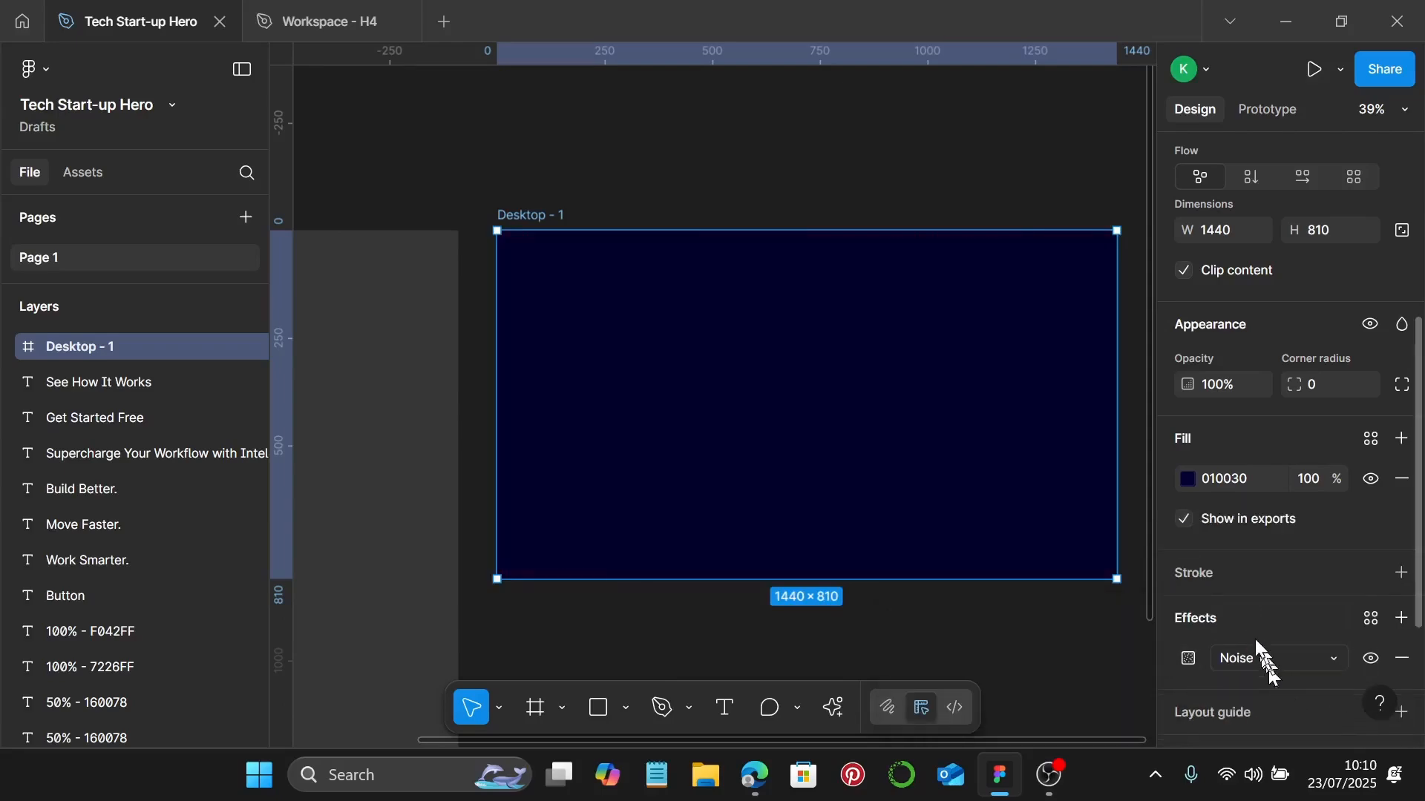
Set the noise size of the frame's Noise effect to 2.
click(1189, 658)
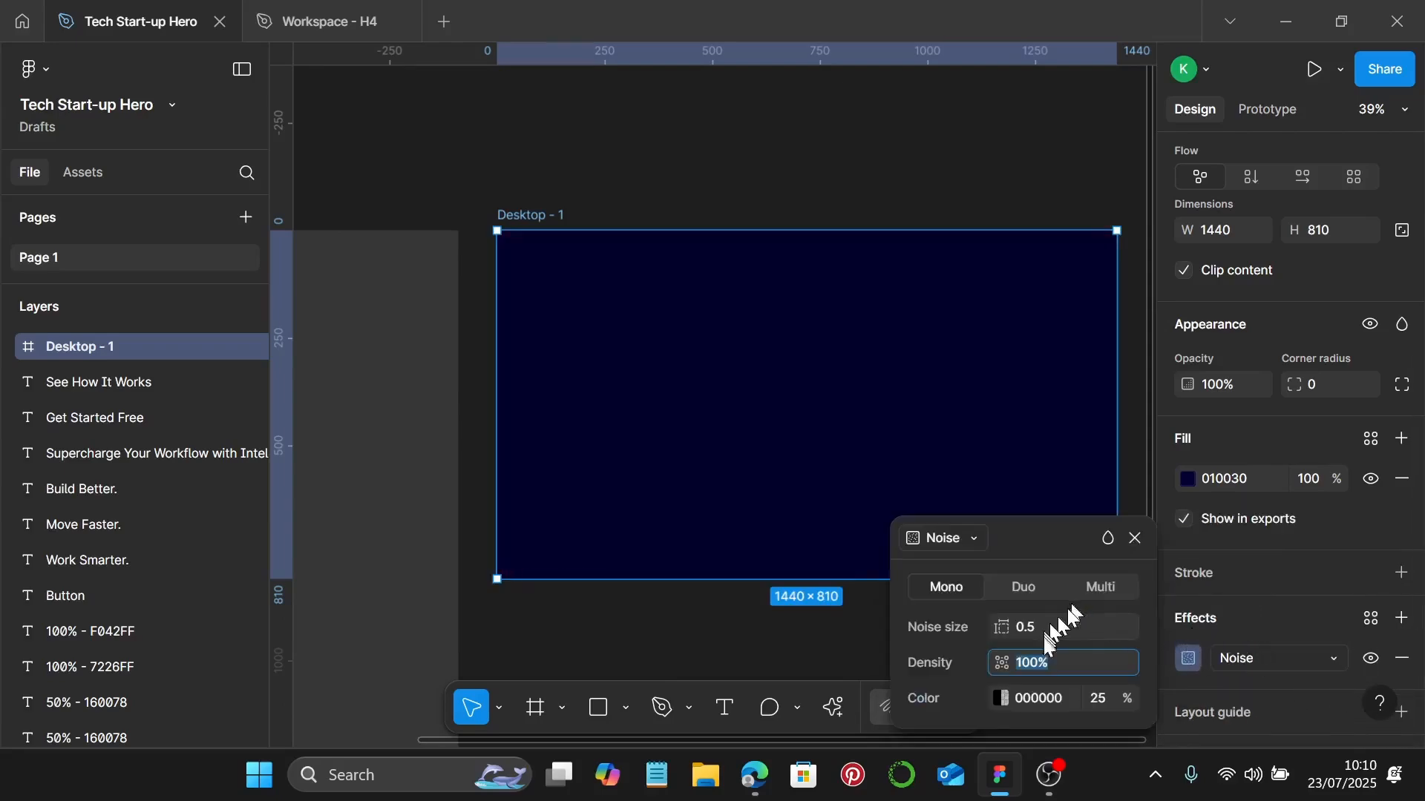
click(1075, 631)
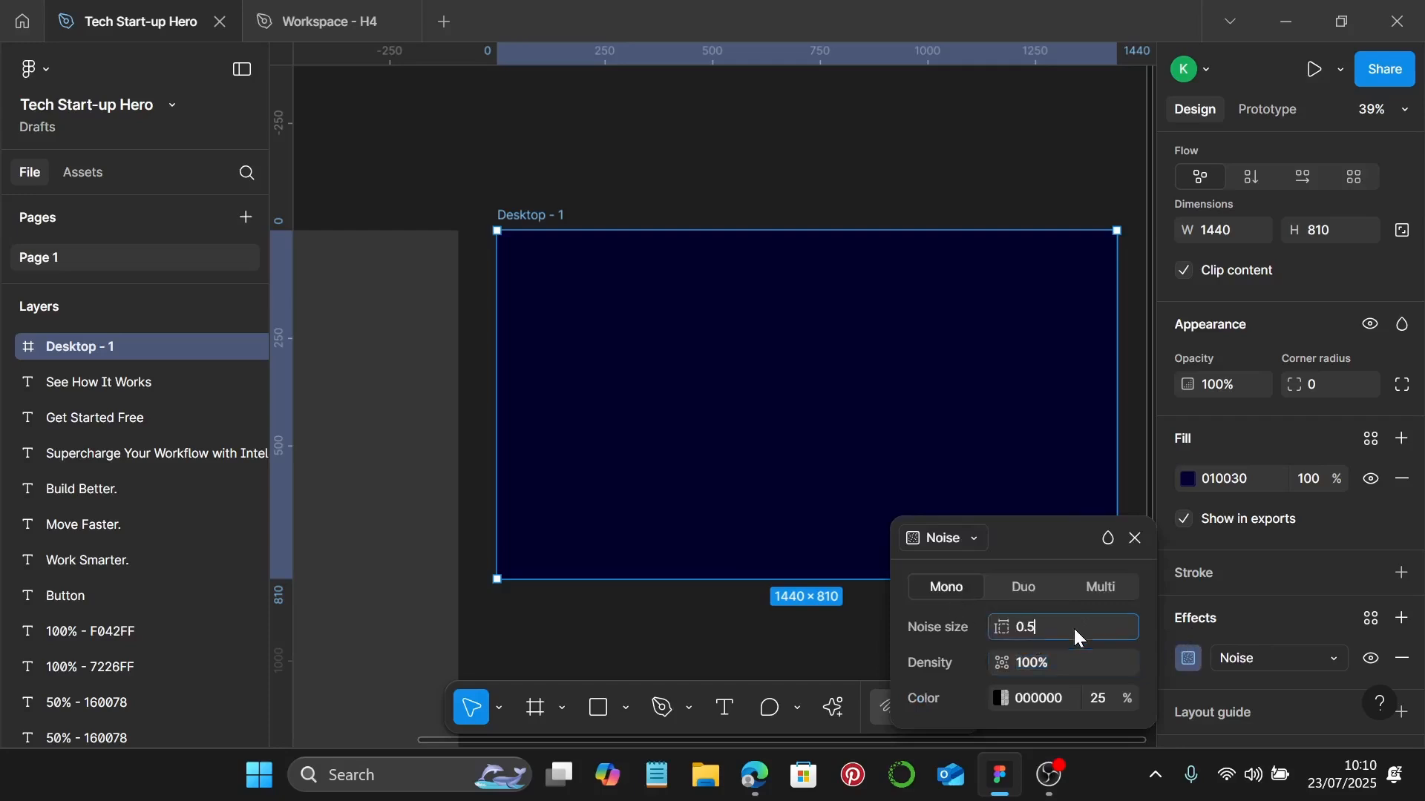
text(2)
key(Return)
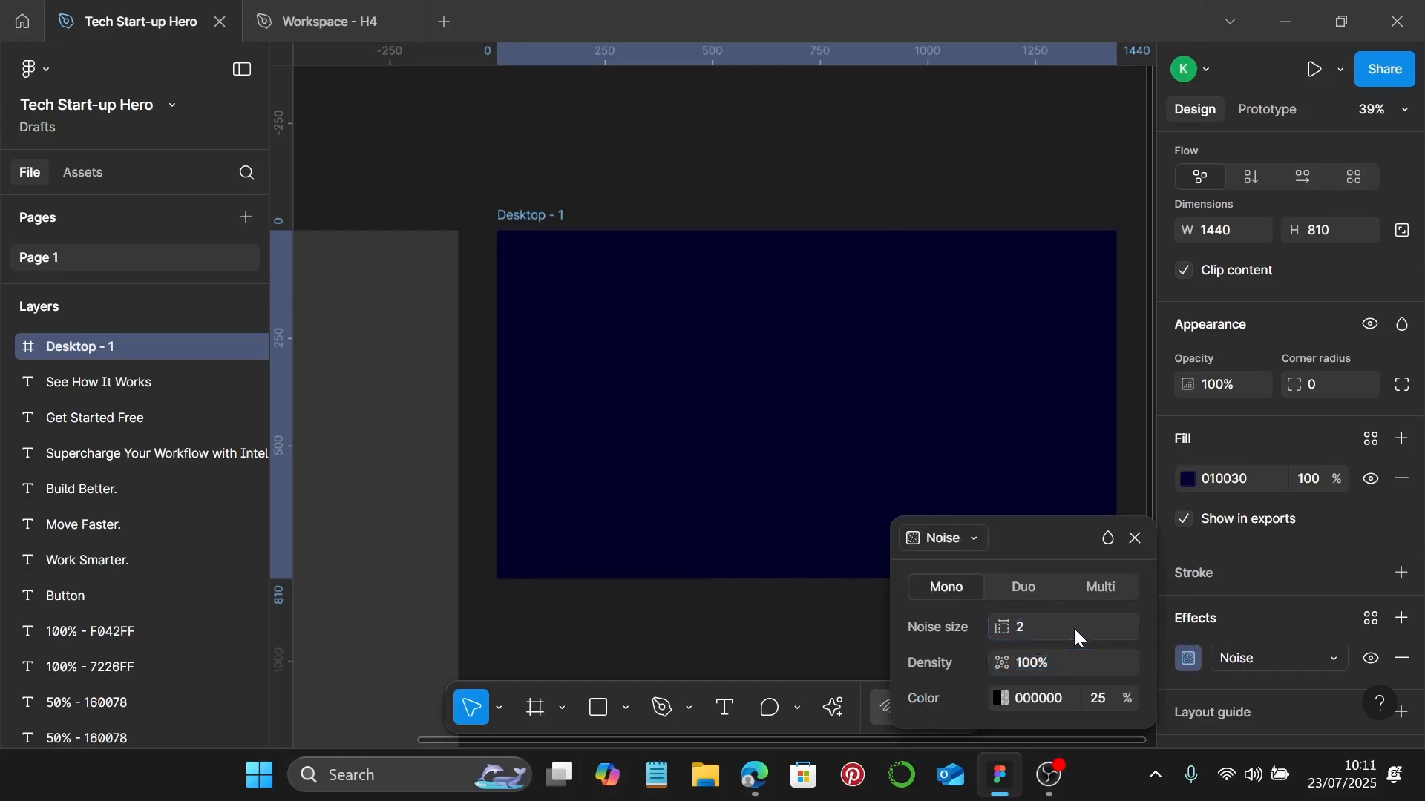
Set the color of the frame's Noise effect to 7226FF, the noise color given in the style notes.
scroll(1042, 512, down, 1)
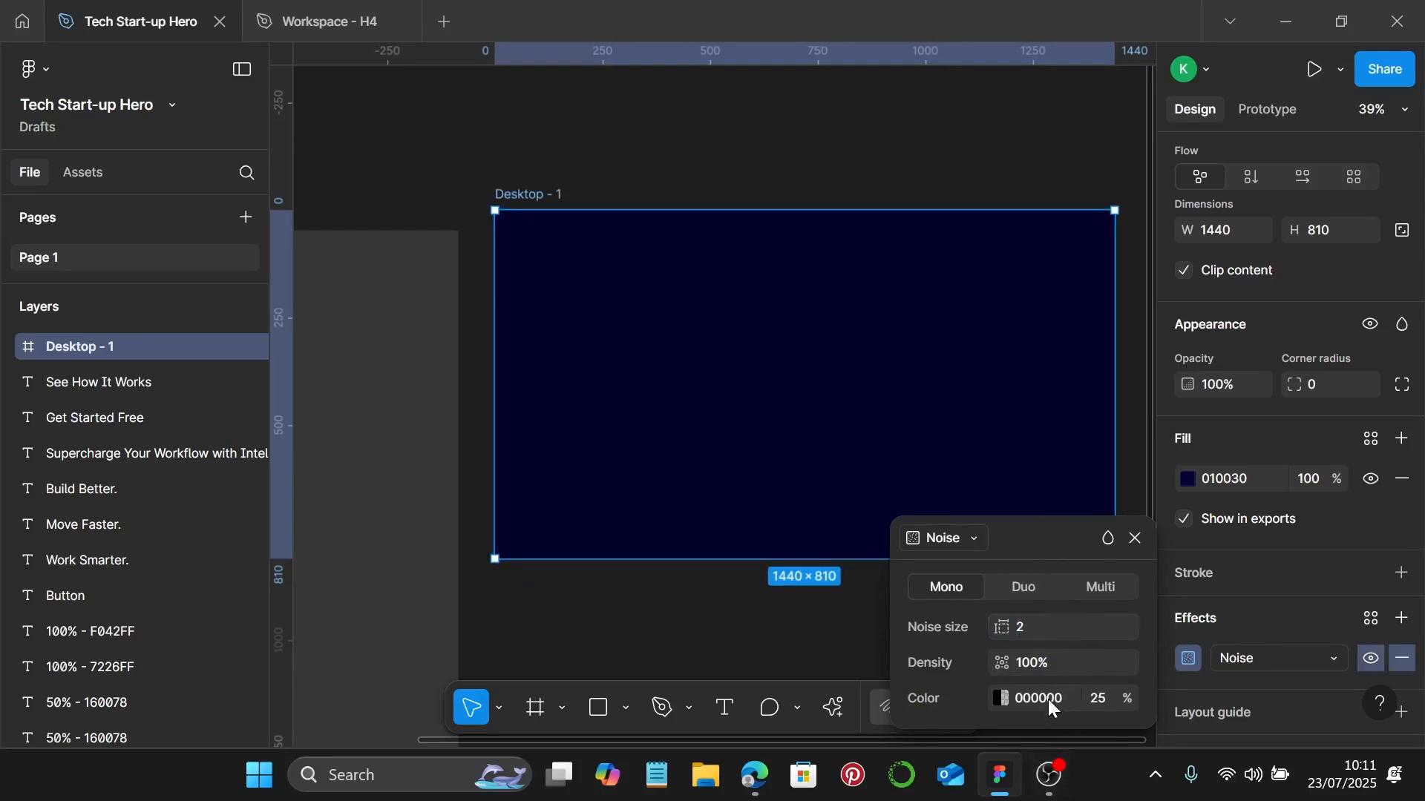
scroll(731, 576, left, 5)
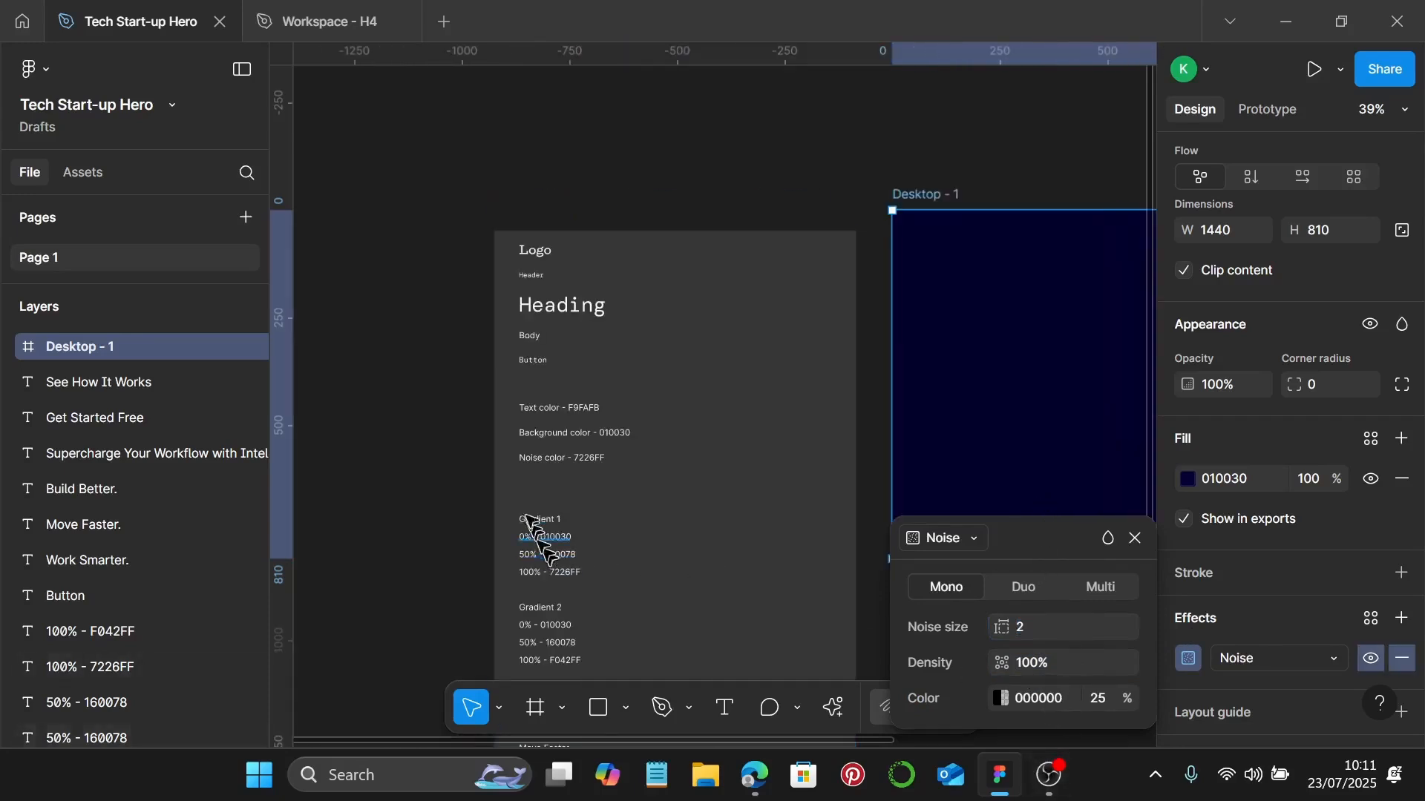
scroll(528, 492, up, 3)
scroll(605, 434, up, 3)
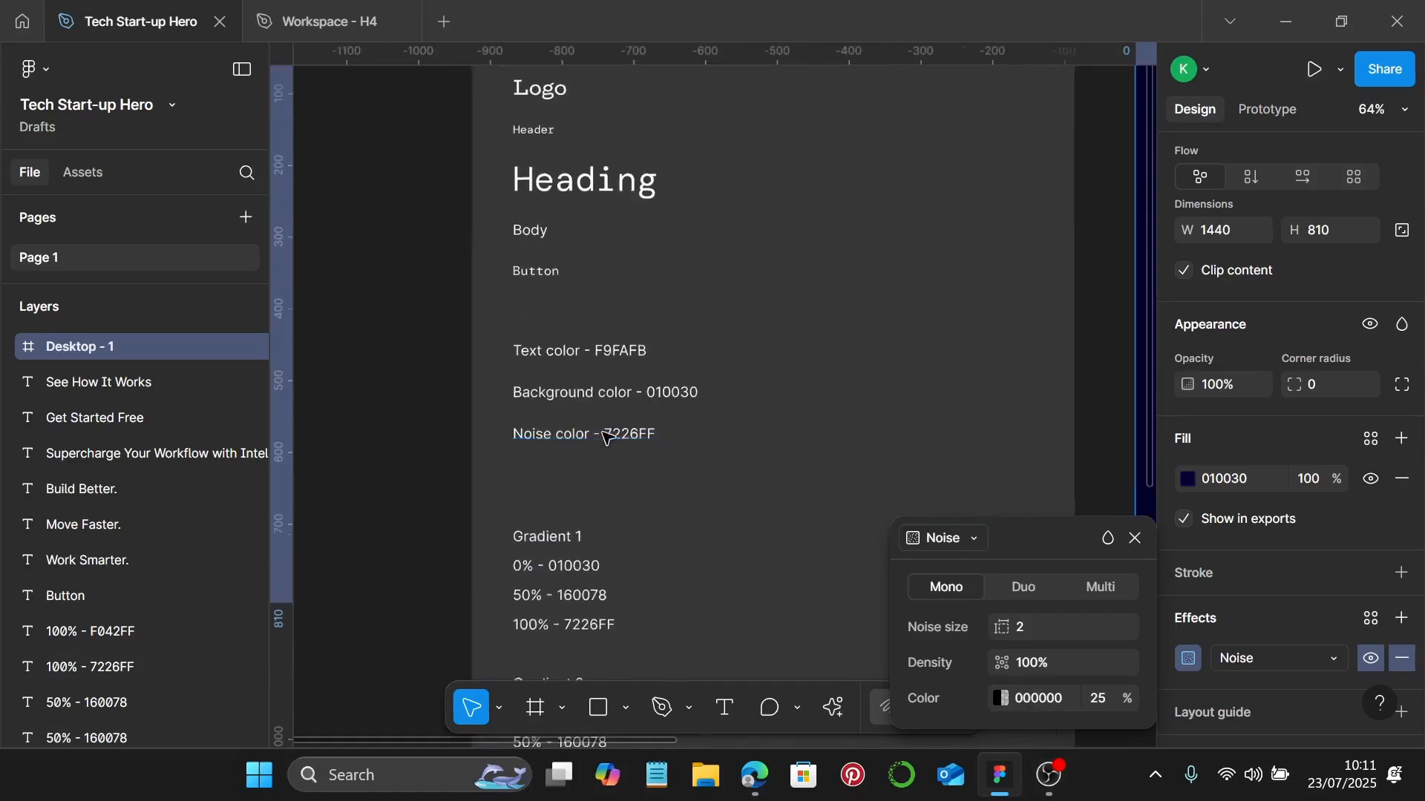
click(1059, 709)
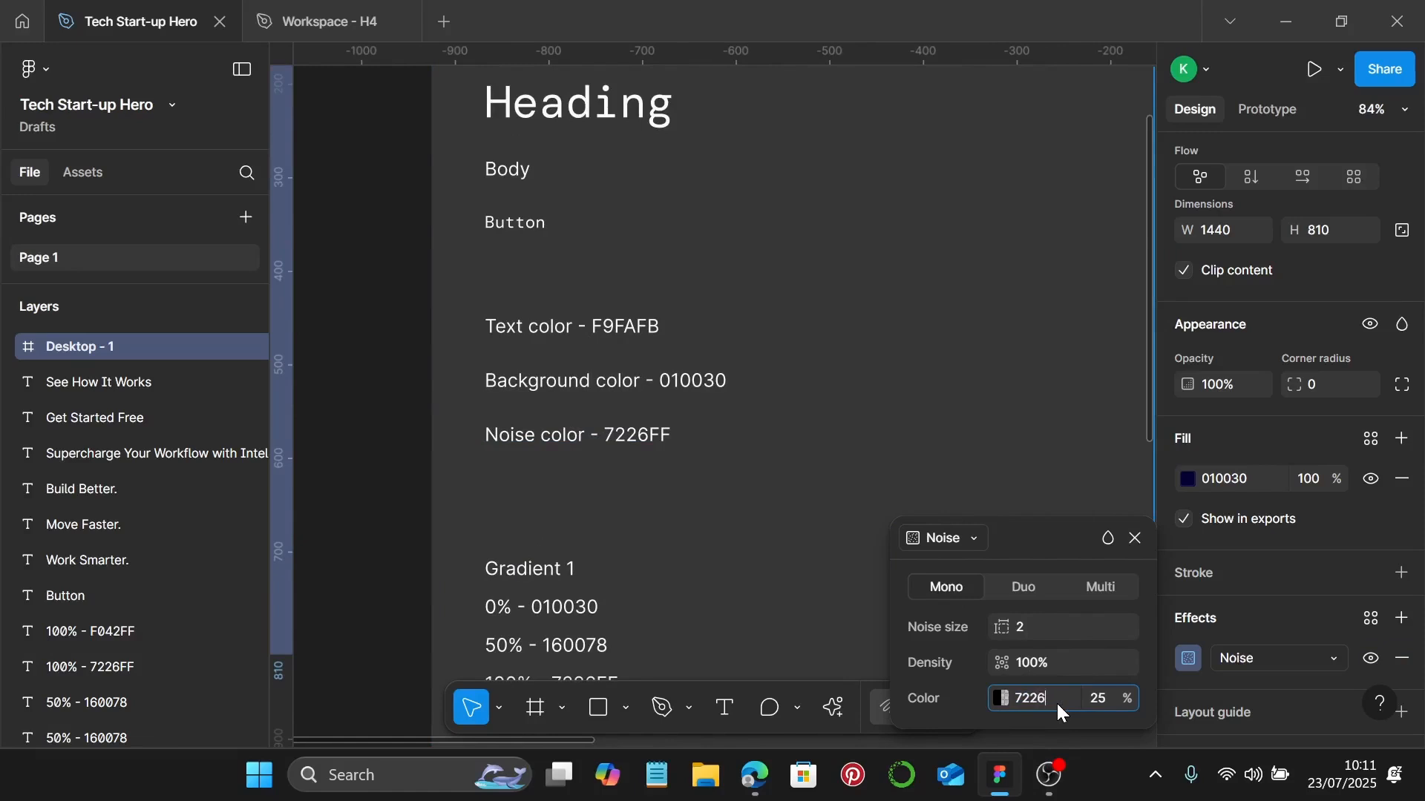
key(Return)
Reduce the opacity of the noise color to 15% and close the Noise settings.
scroll(792, 556, down, 5)
scroll(792, 557, up, 3)
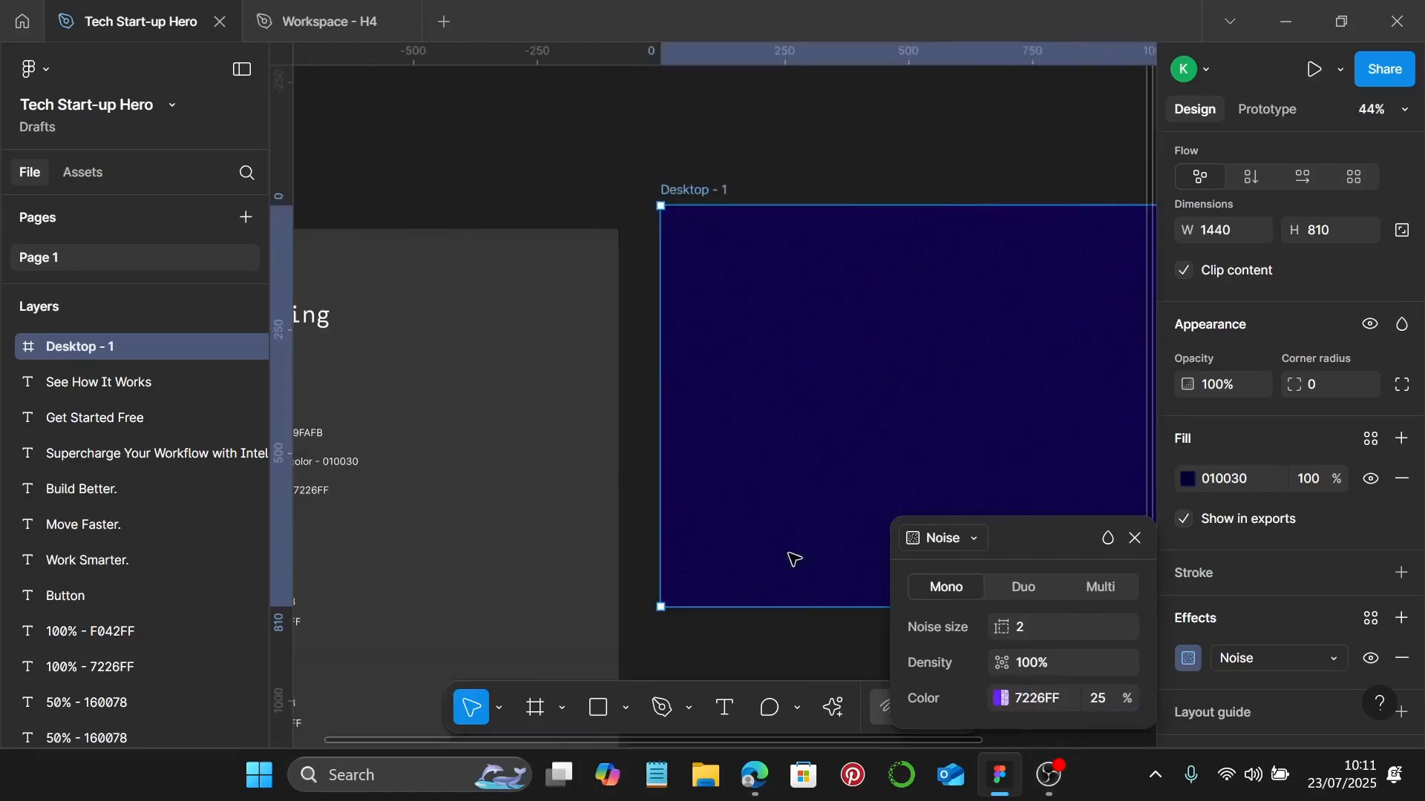
scroll(890, 478, up, 4)
scroll(854, 471, down, 1)
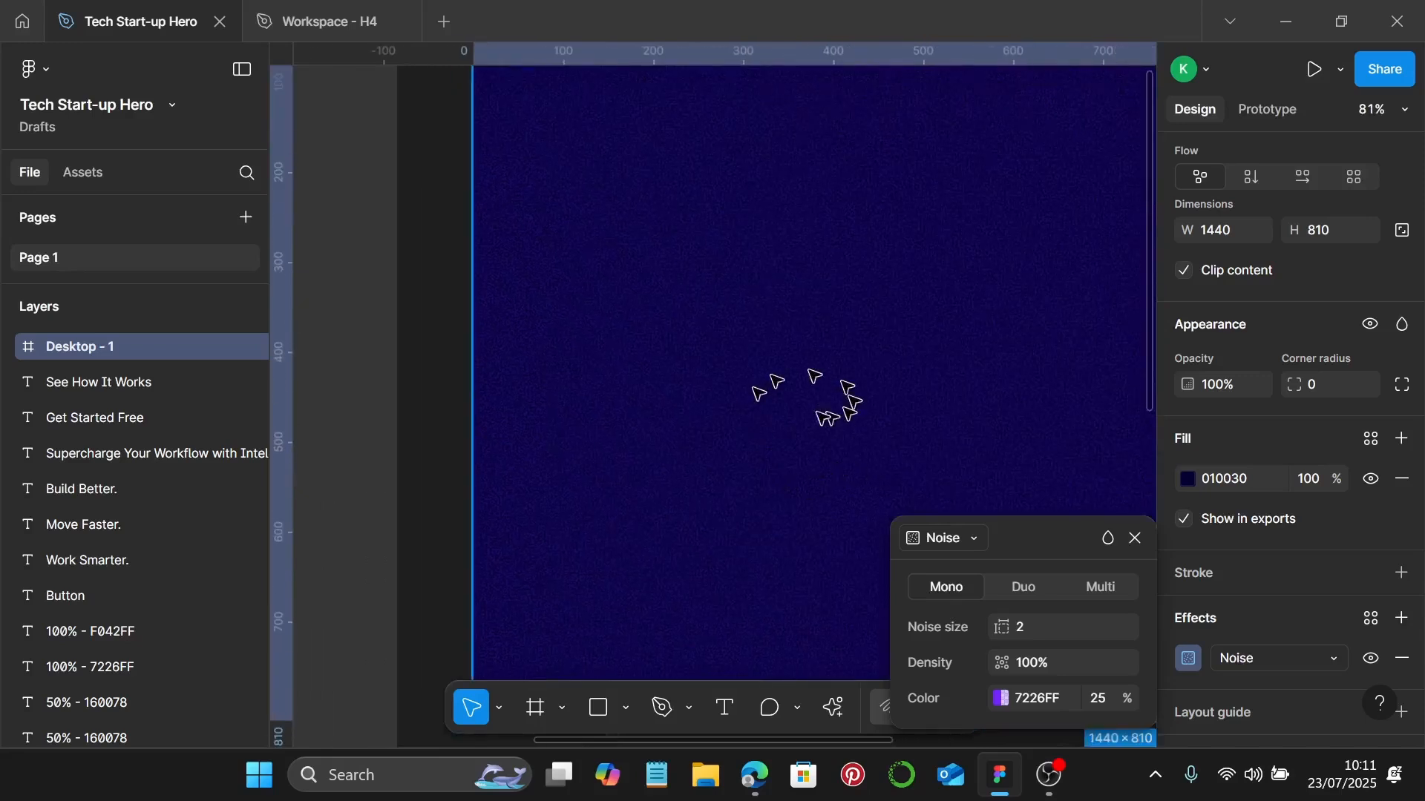
scroll(839, 391, down, 3)
scroll(760, 426, up, 5)
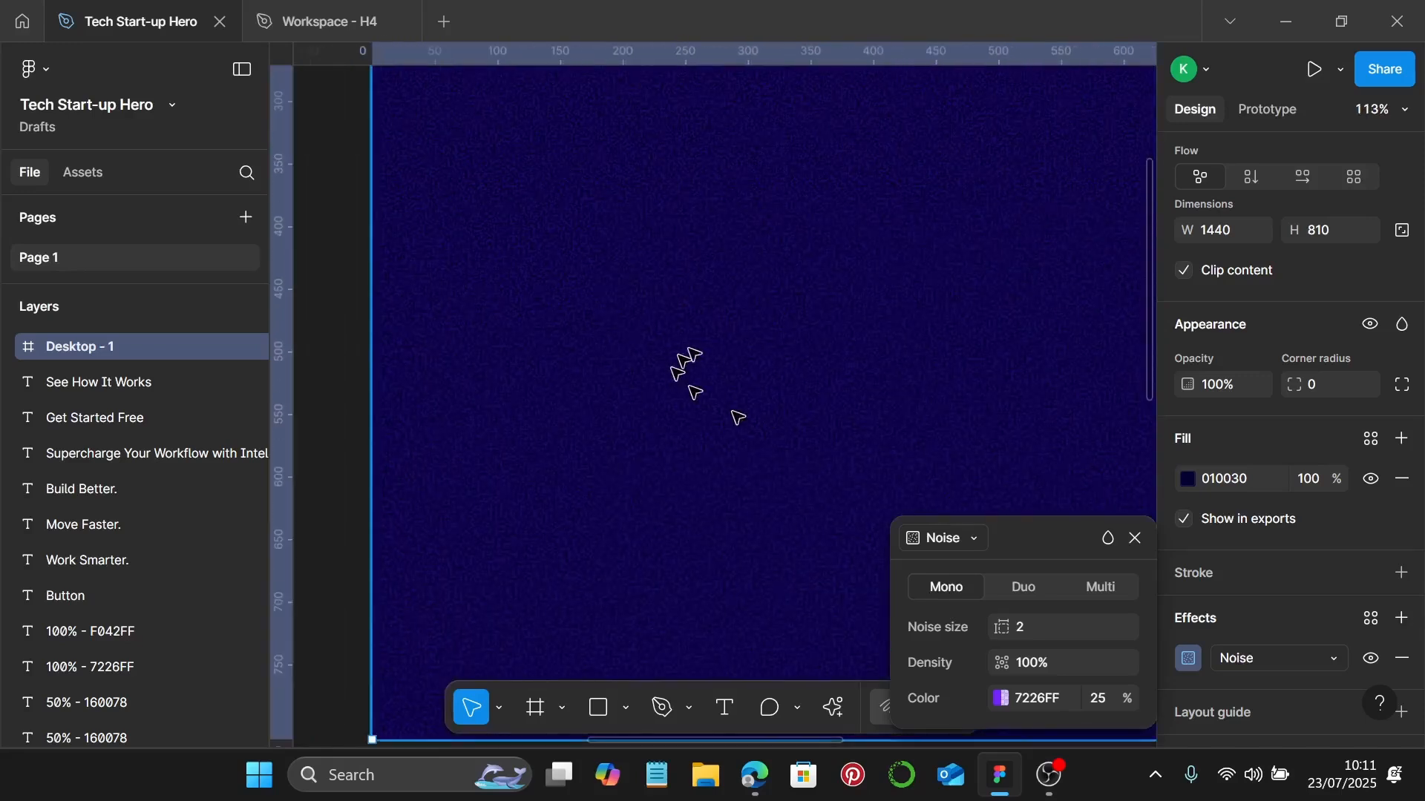
scroll(835, 338, down, 3)
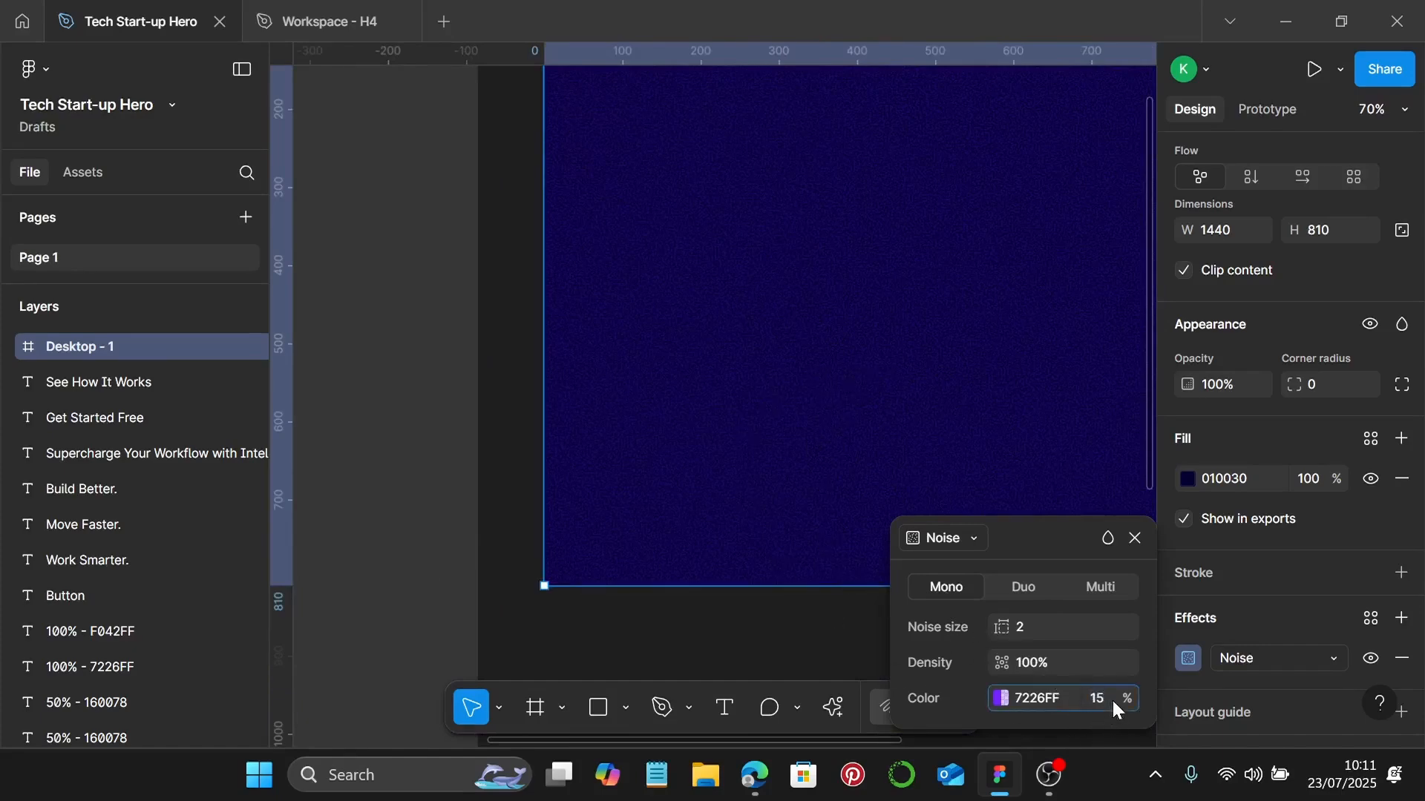
key(Return)
click(1136, 539)
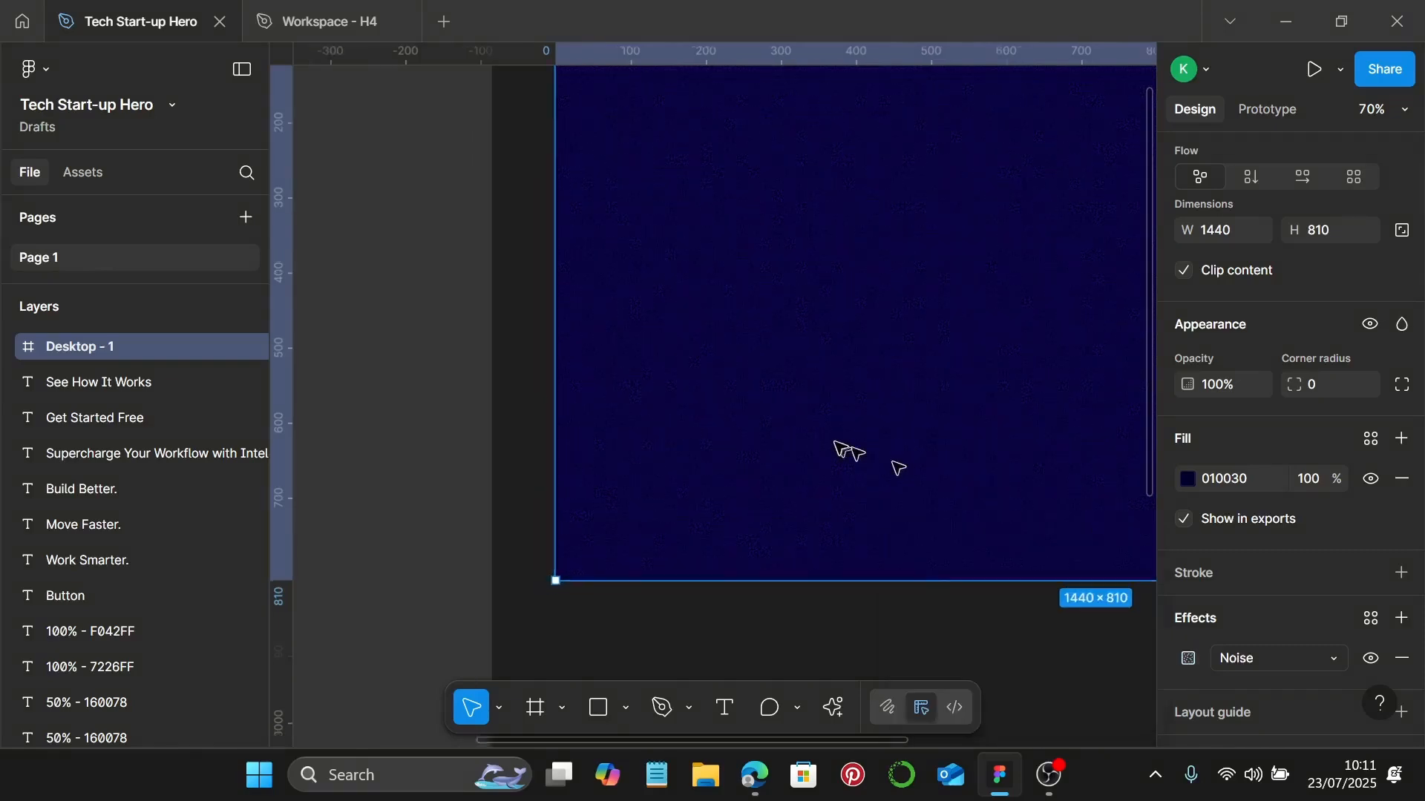
Add a layout guide to the Desktop - 1 frame and change it from a grid to columns.
scroll(842, 450, down, 3)
scroll(837, 445, right, 3)
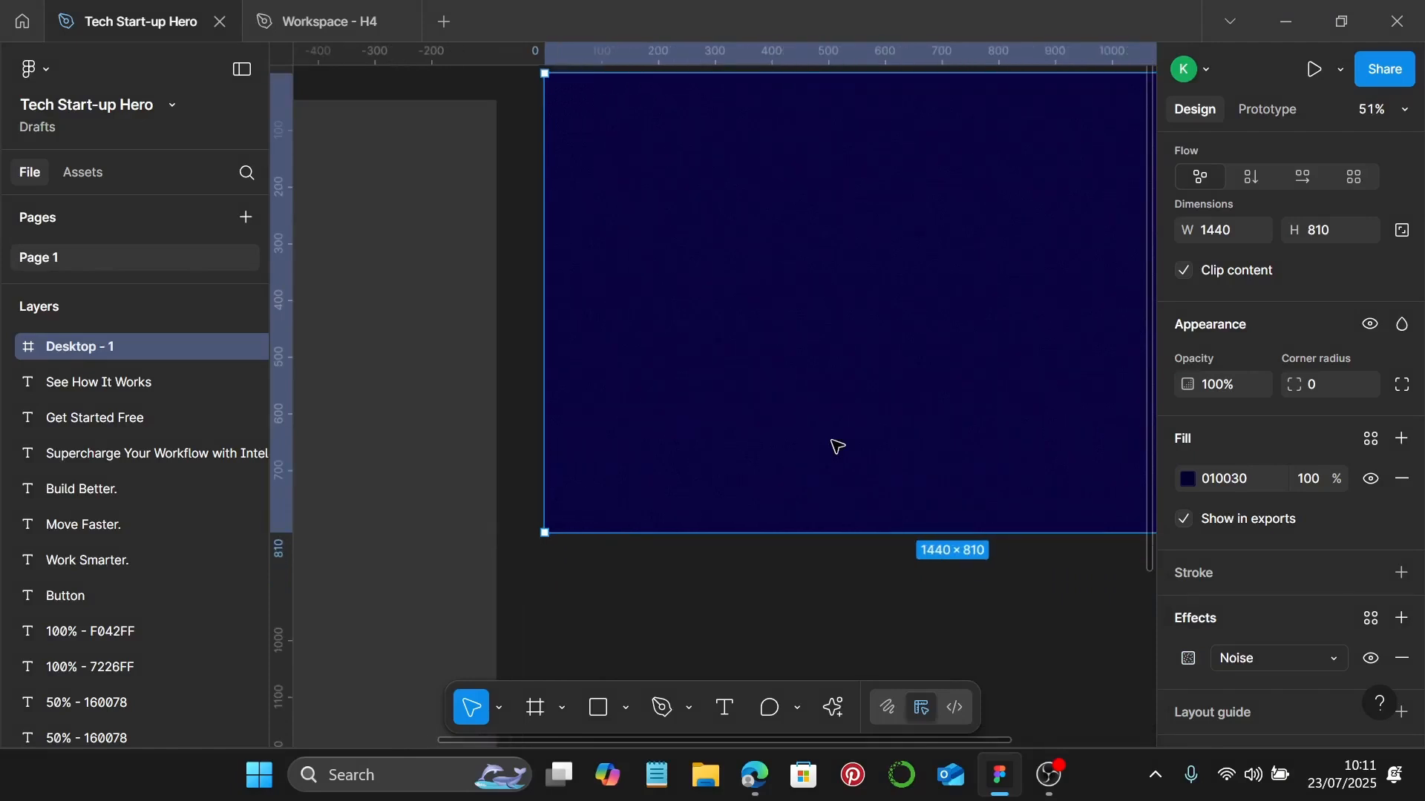
scroll(837, 446, up, 1)
scroll(1228, 499, down, 3)
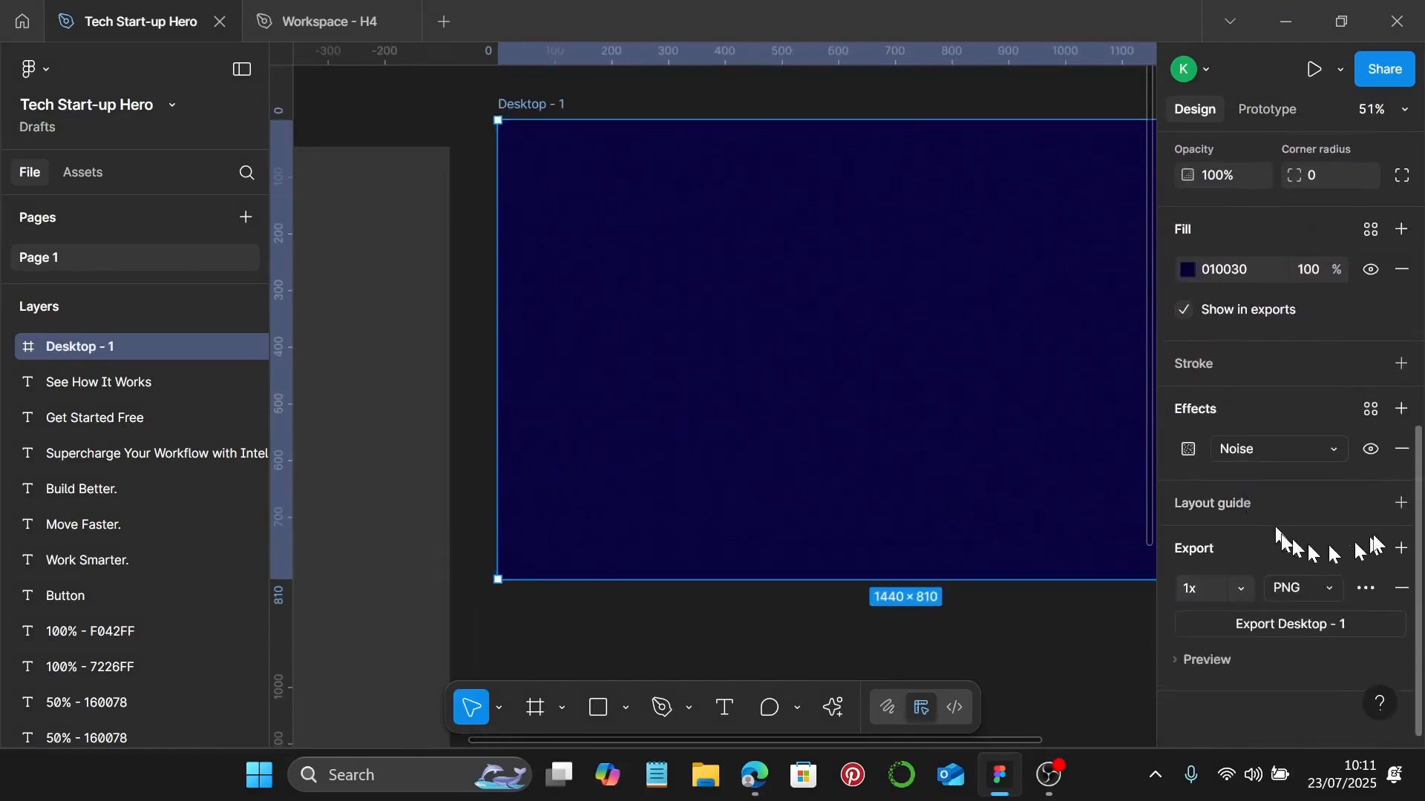
click(1402, 503)
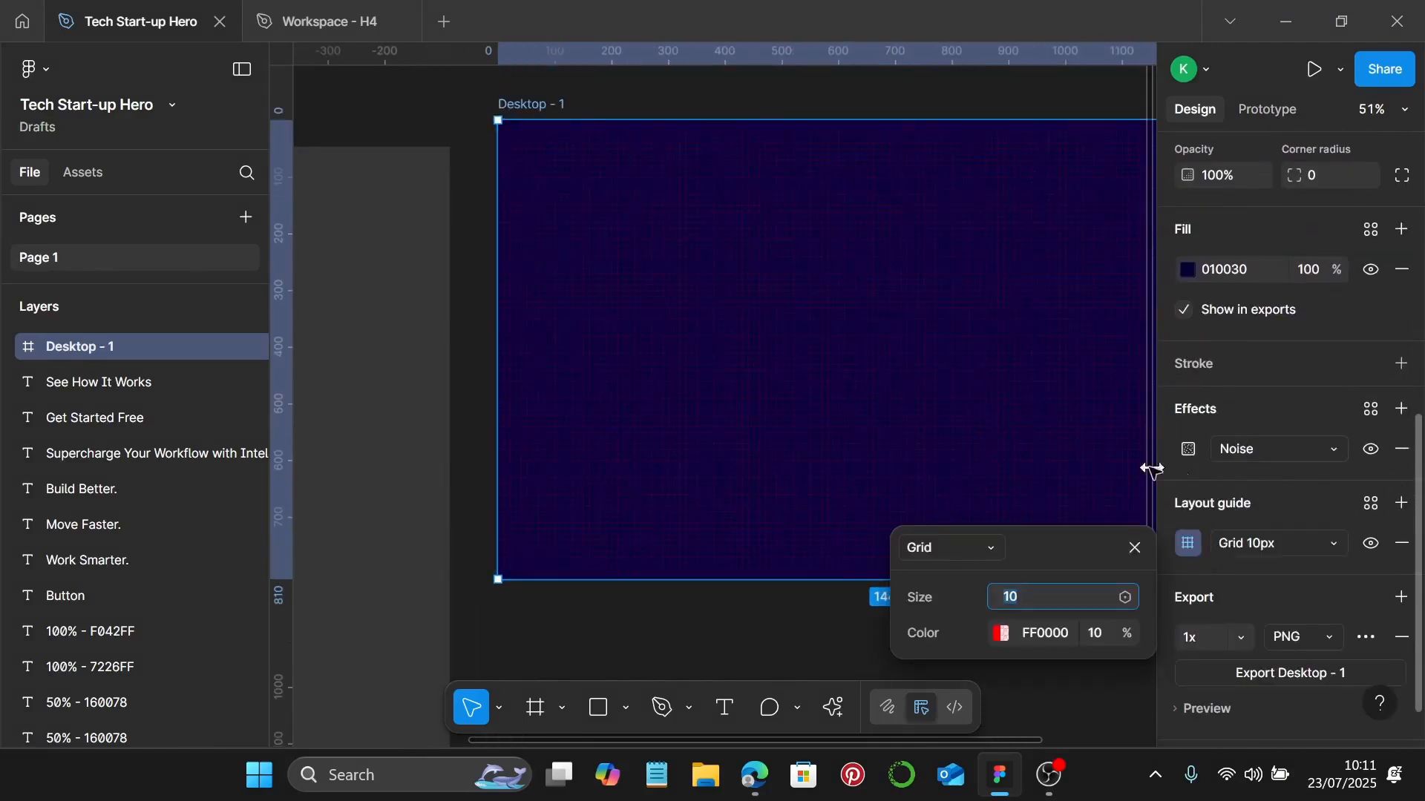
click(1331, 546)
click(1317, 569)
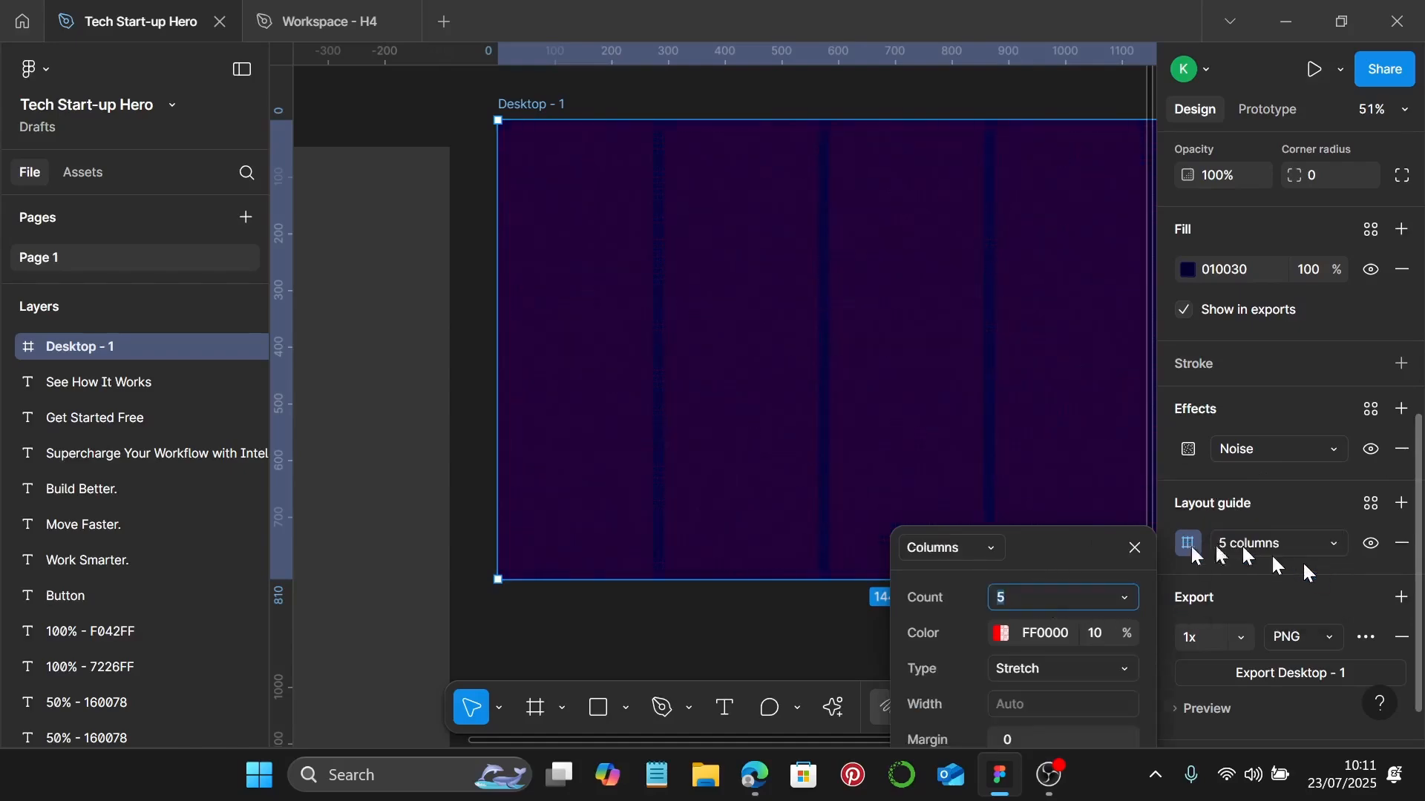
Set the layout guide to 12 columns and its color opacity to 15%.
click(1083, 593)
text(12)
key(Return)
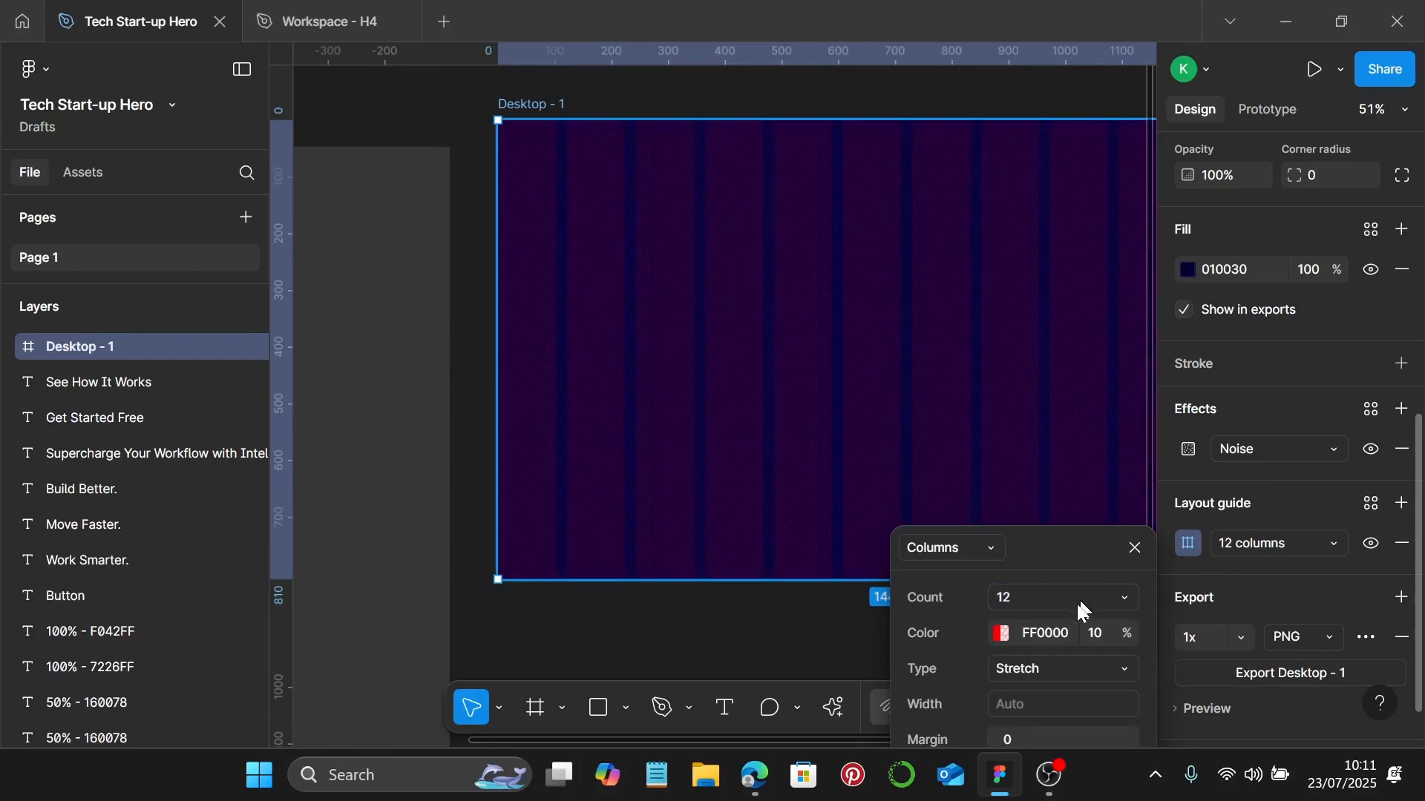
click(1096, 635)
text(15)
key(Return)
Set the column guide's margin to 120, close its settings and deselect the Desktop - 1 frame.
drag(1062, 553, 1069, 487)
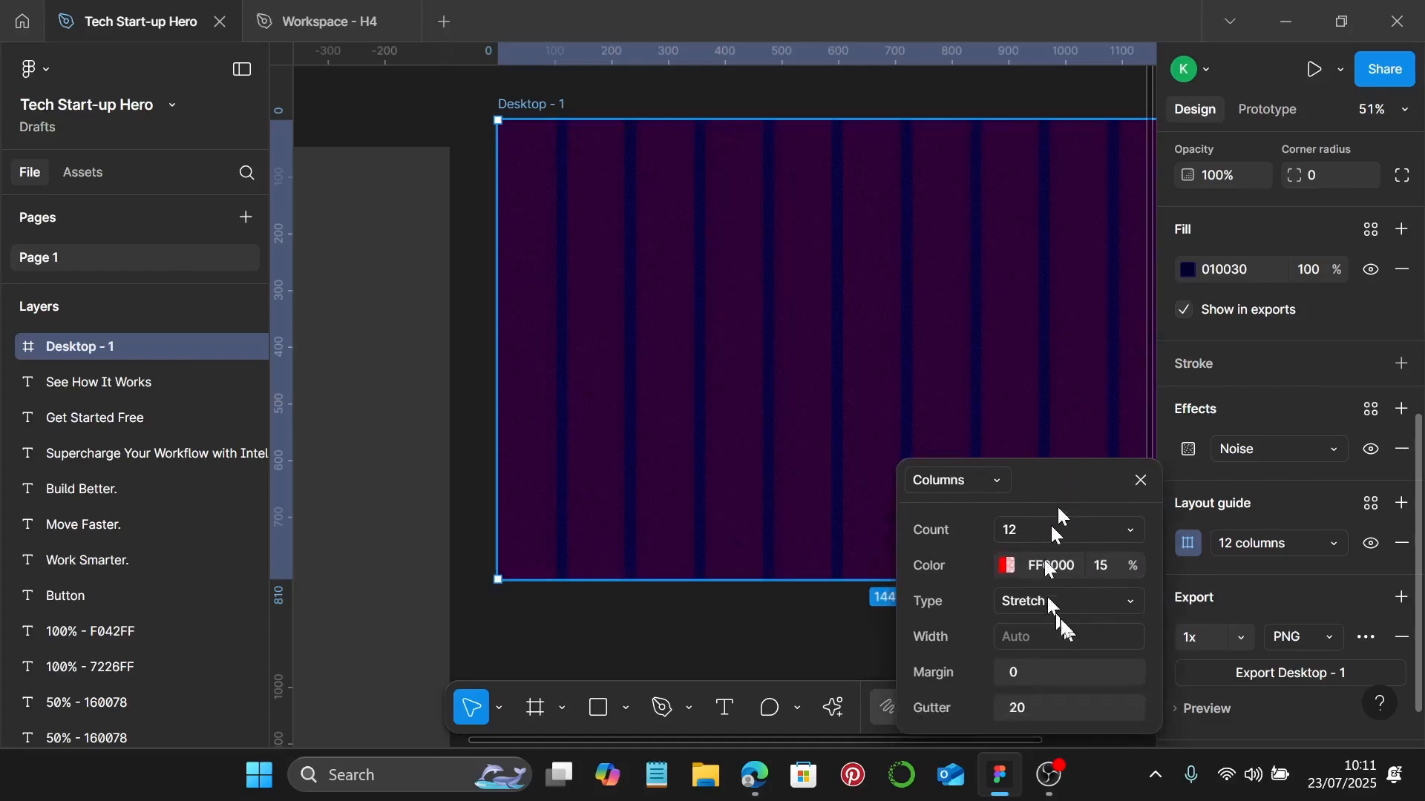
click(1067, 678)
text(132)
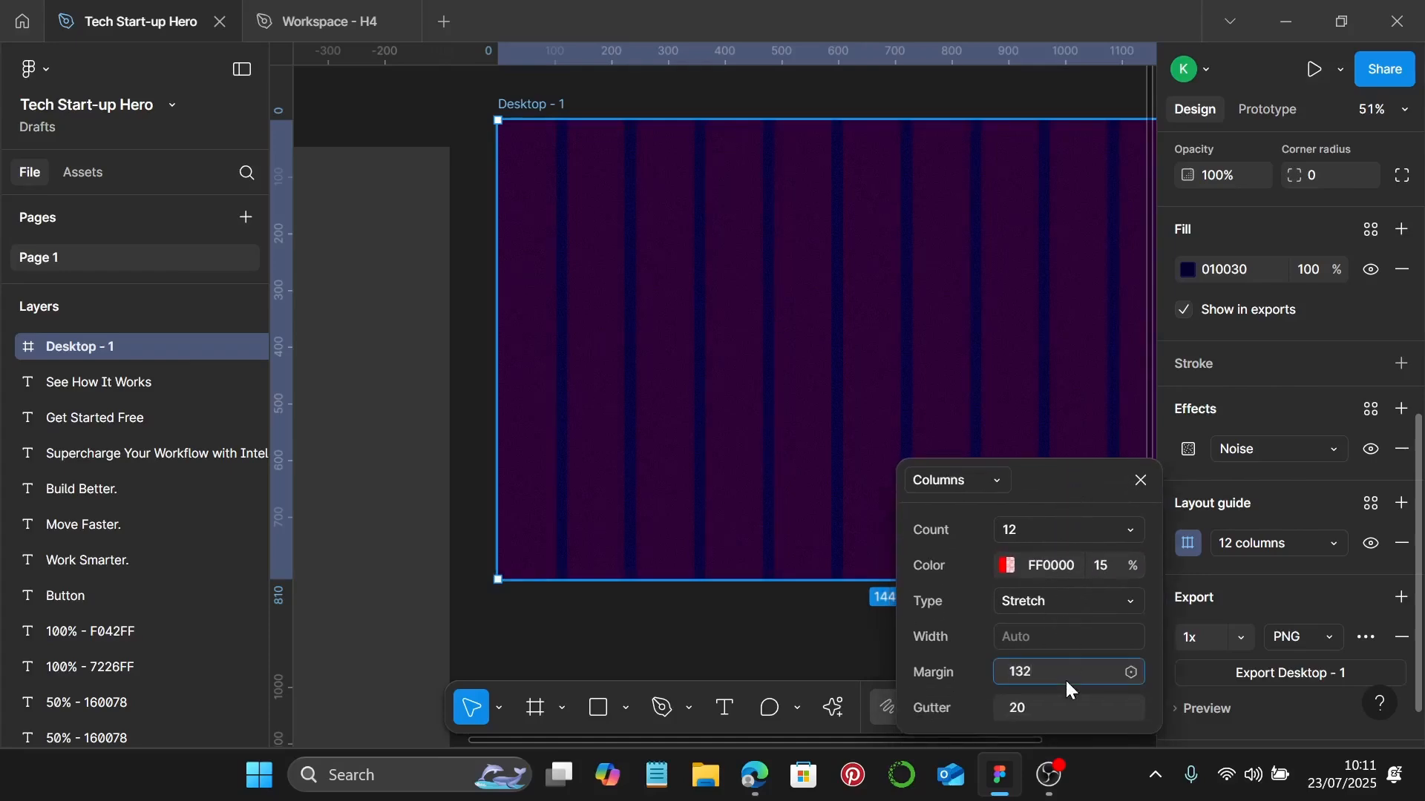
key(BackSpace)
key(BackSpace)
text(20)
key(Return)
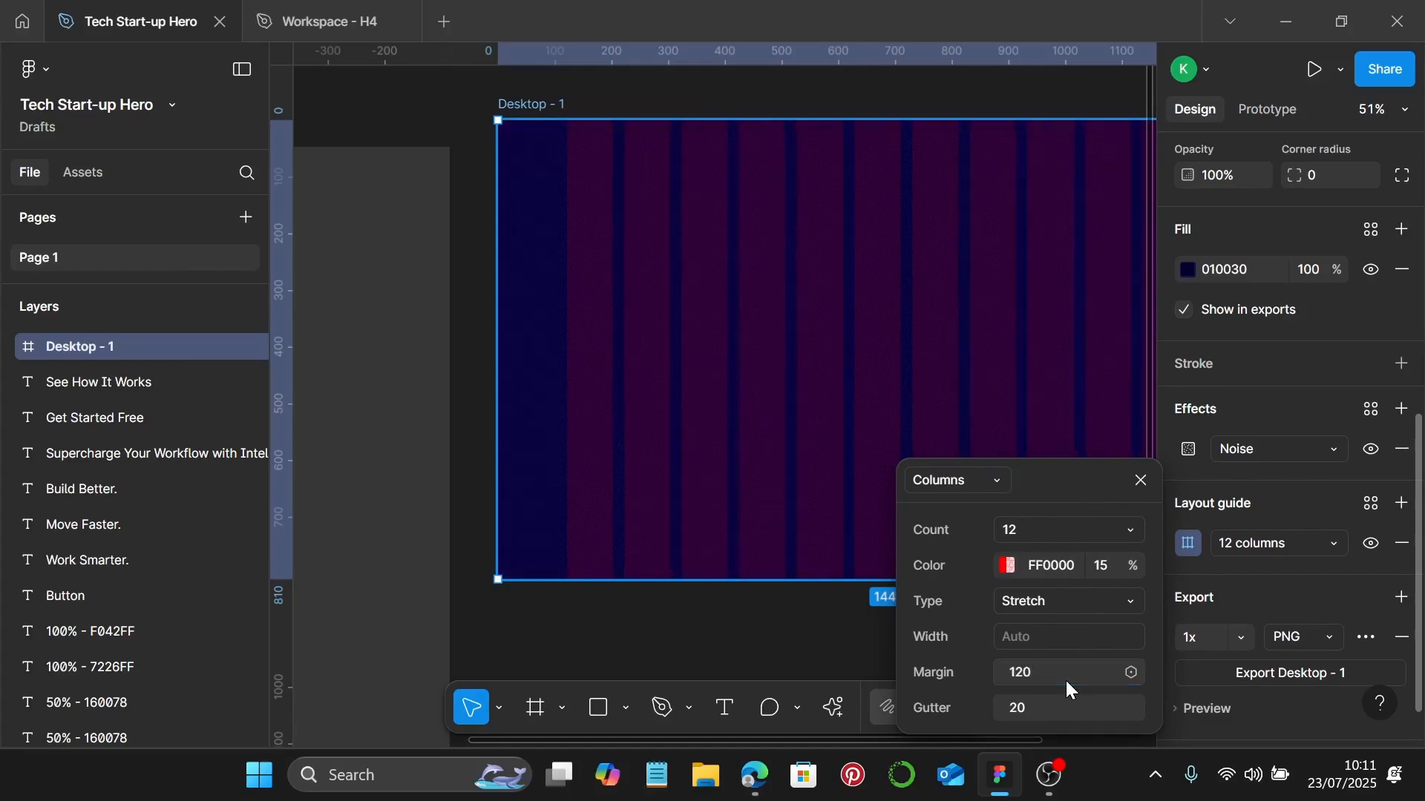
click(1139, 482)
scroll(985, 559, down, 1)
scroll(965, 552, up, 3)
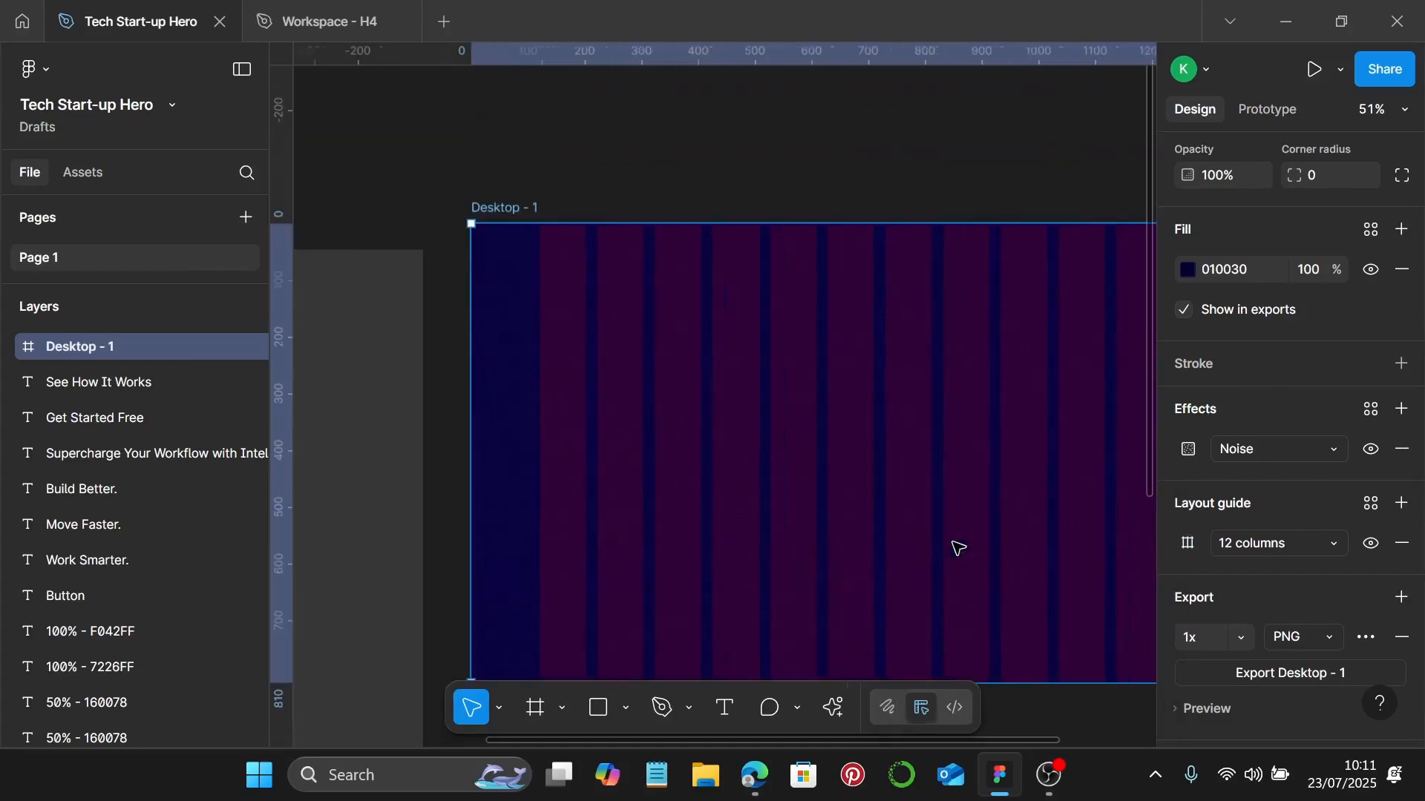
click(919, 205)
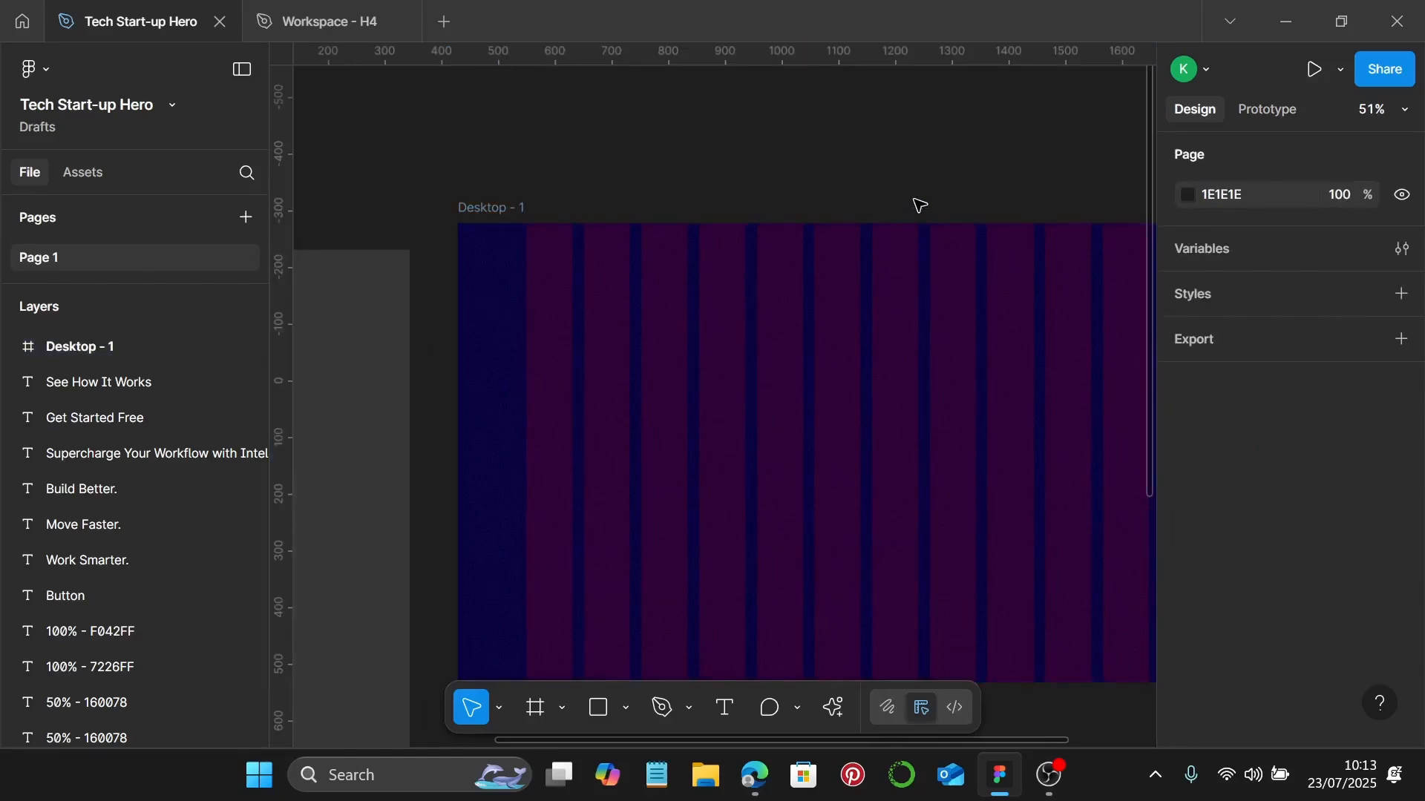
Place a copy of the Logo sample text from the style notes in Desktop - 1 at X 120, about Y 85, on the first column's edge.
scroll(918, 205, down, 2)
scroll(814, 274, left, 5)
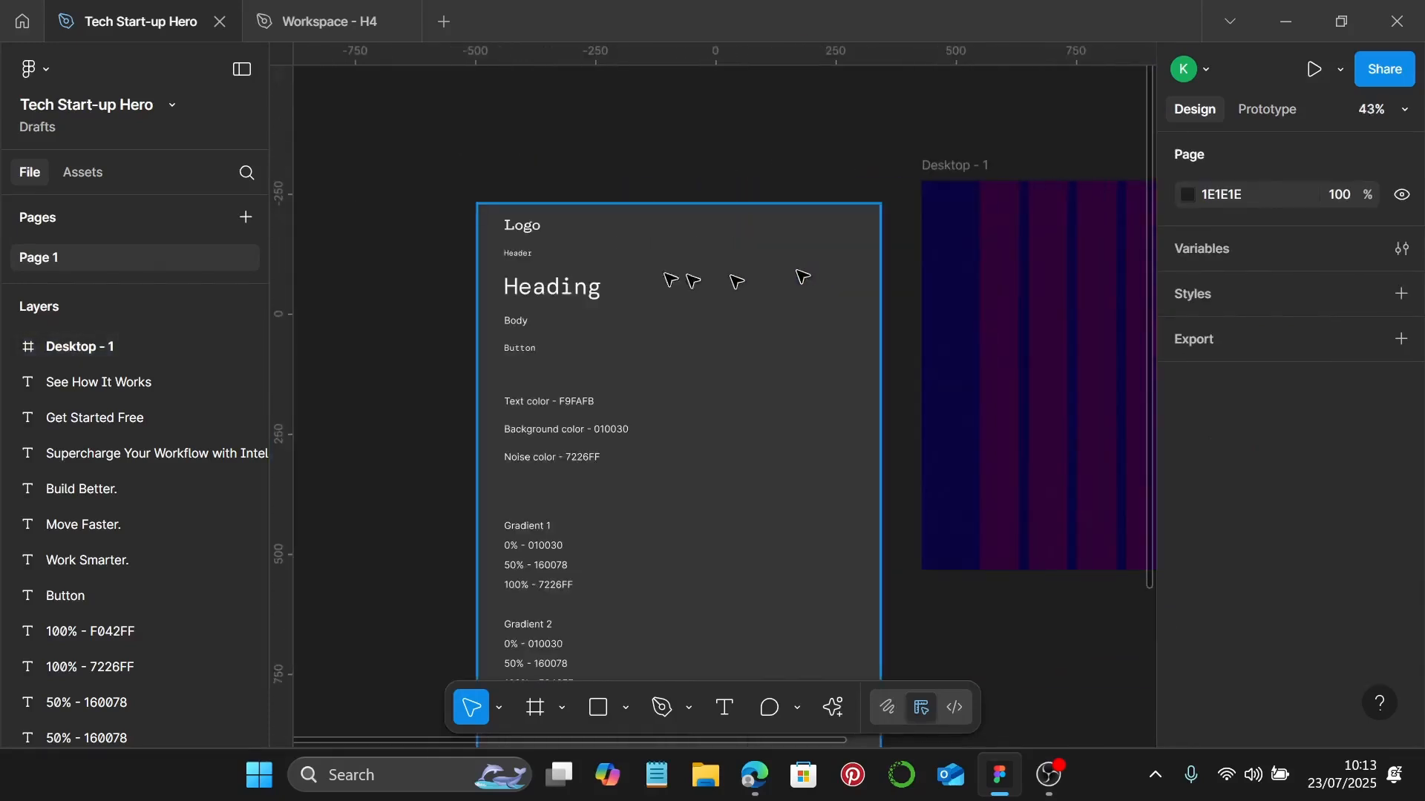
scroll(512, 241, up, 2)
click(534, 223)
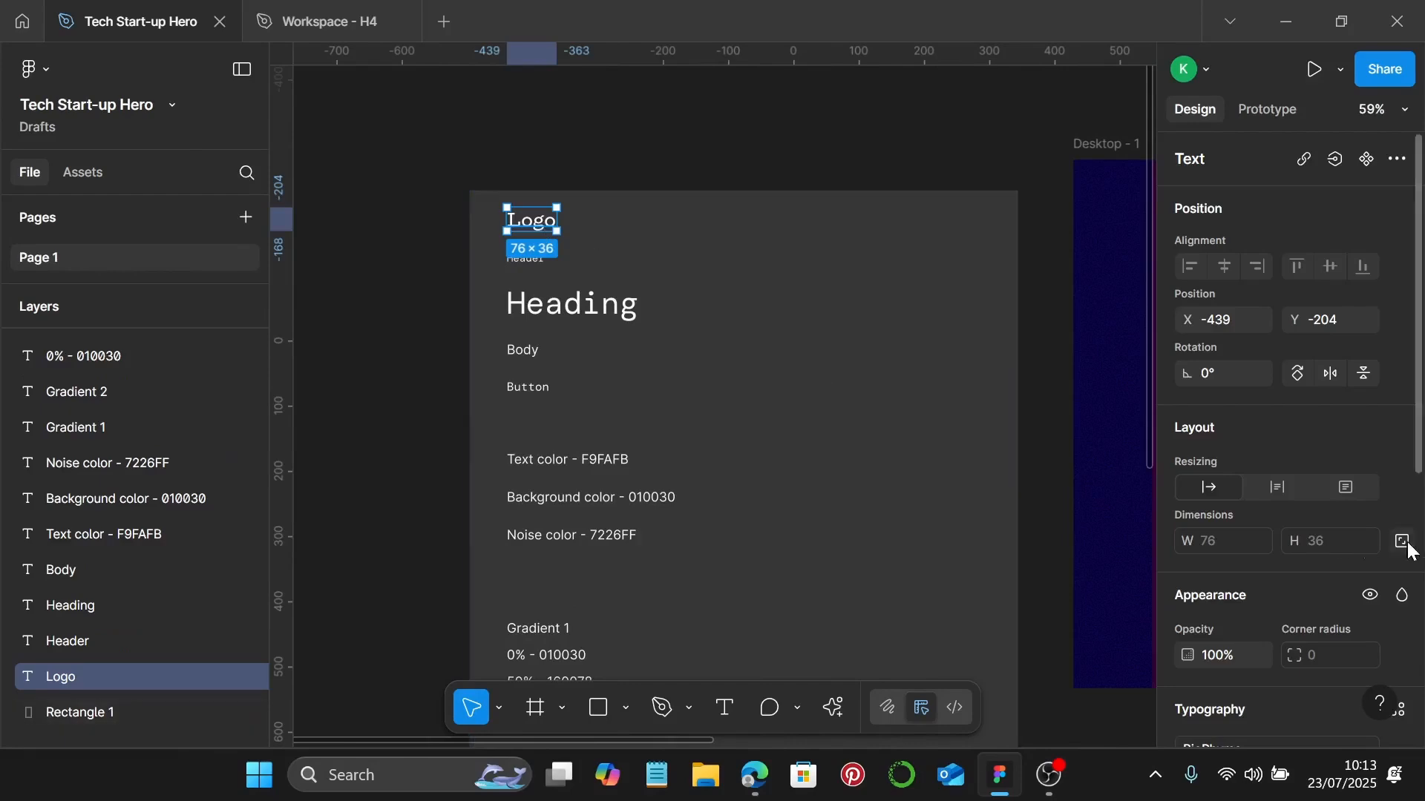
scroll(1388, 520, down, 5)
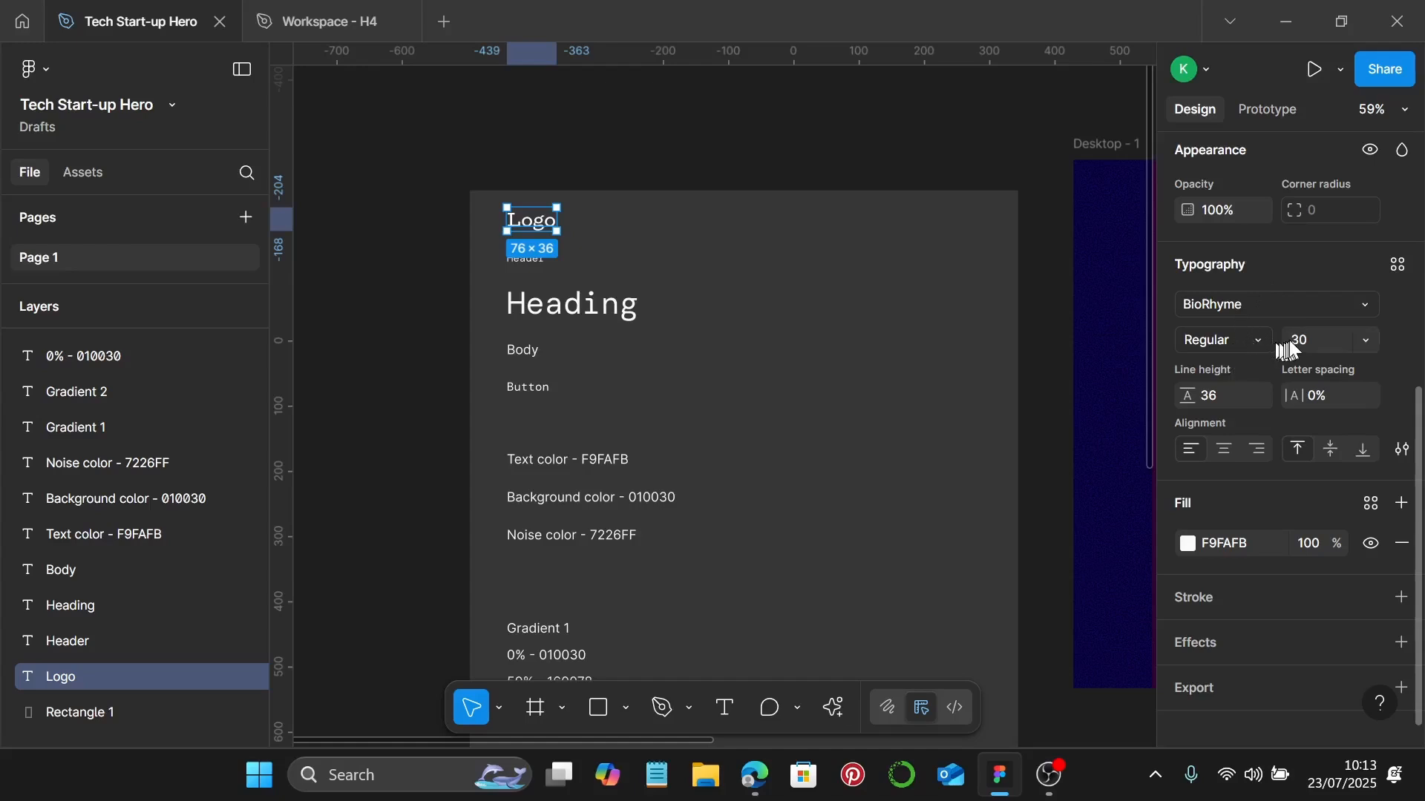
scroll(855, 391, right, 3)
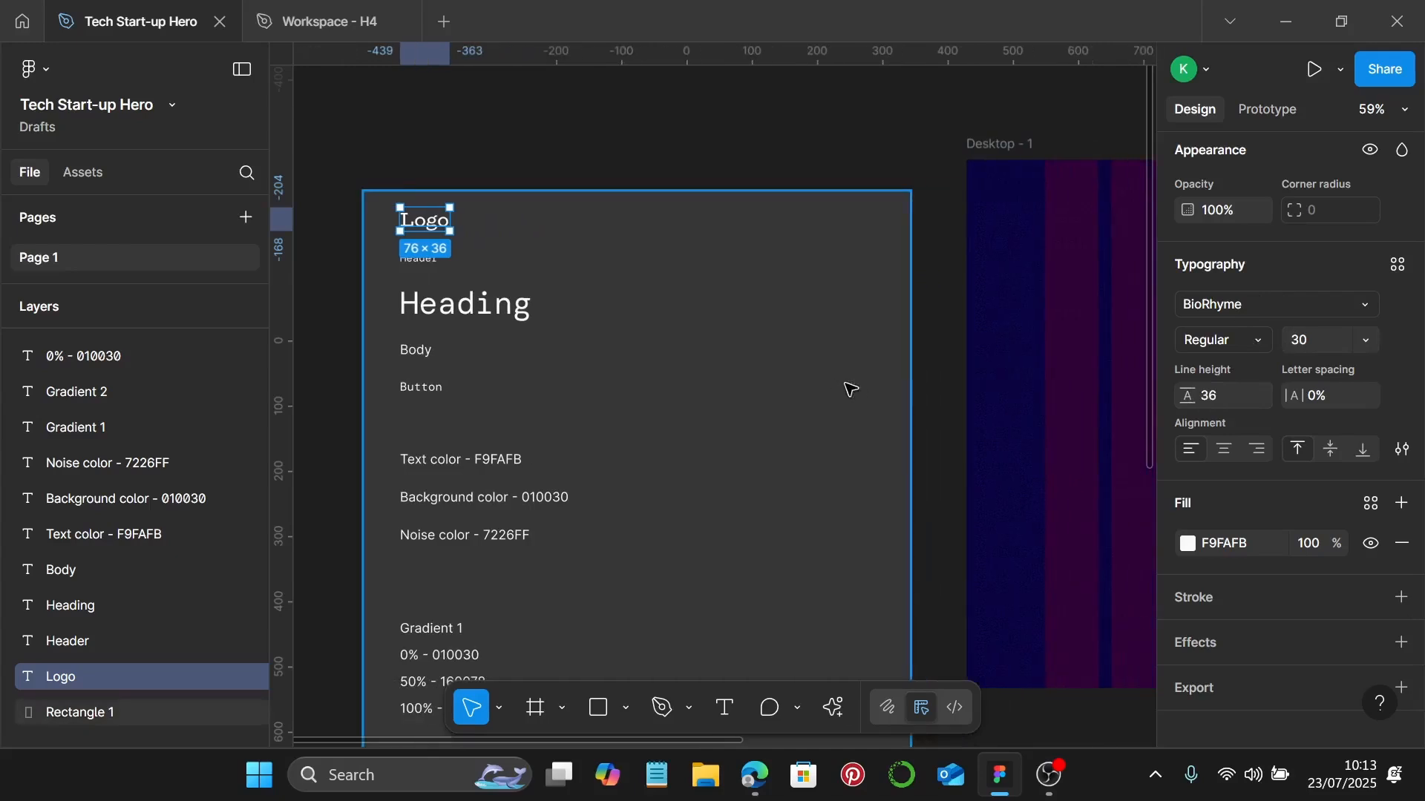
scroll(851, 389, down, 3)
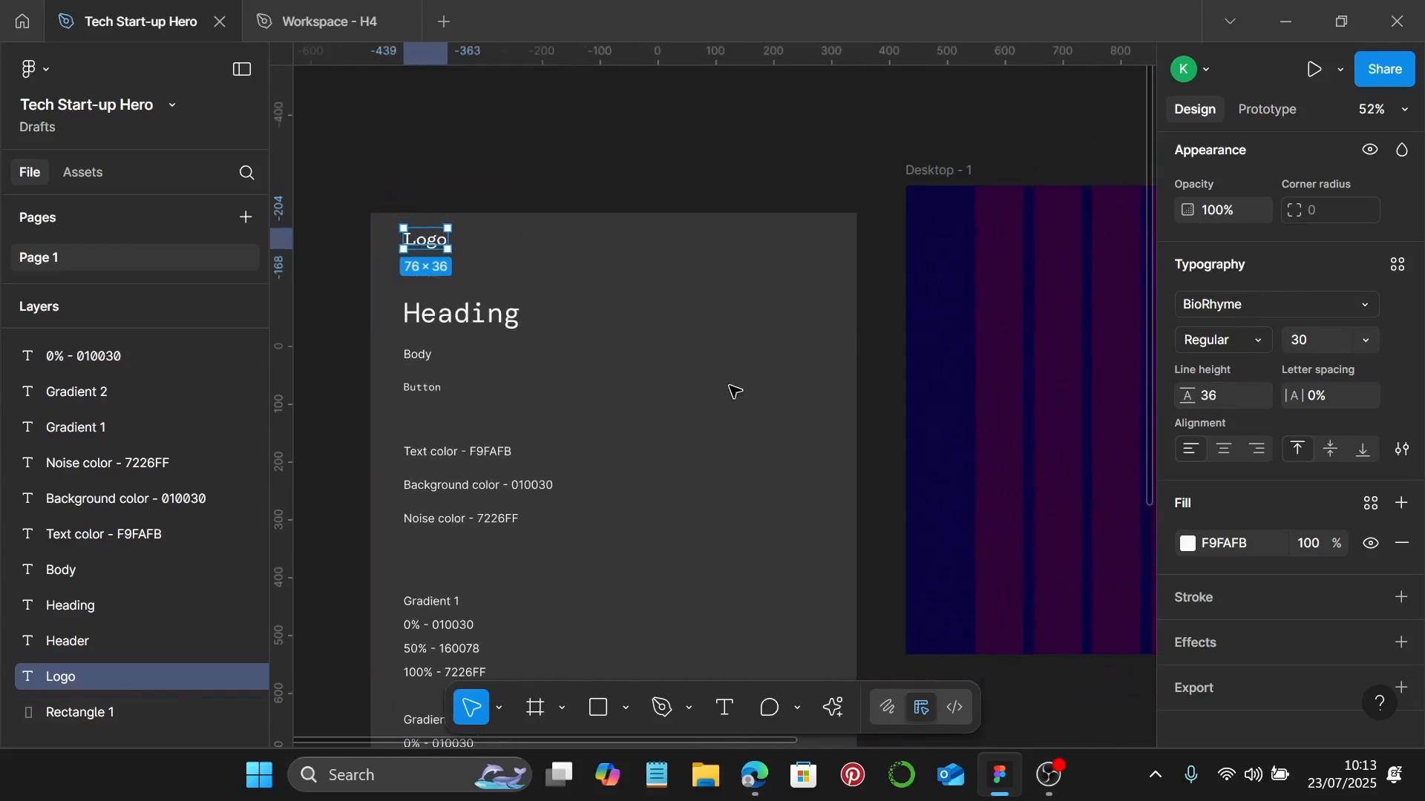
drag(421, 242, 997, 245)
scroll(680, 361, down, 1)
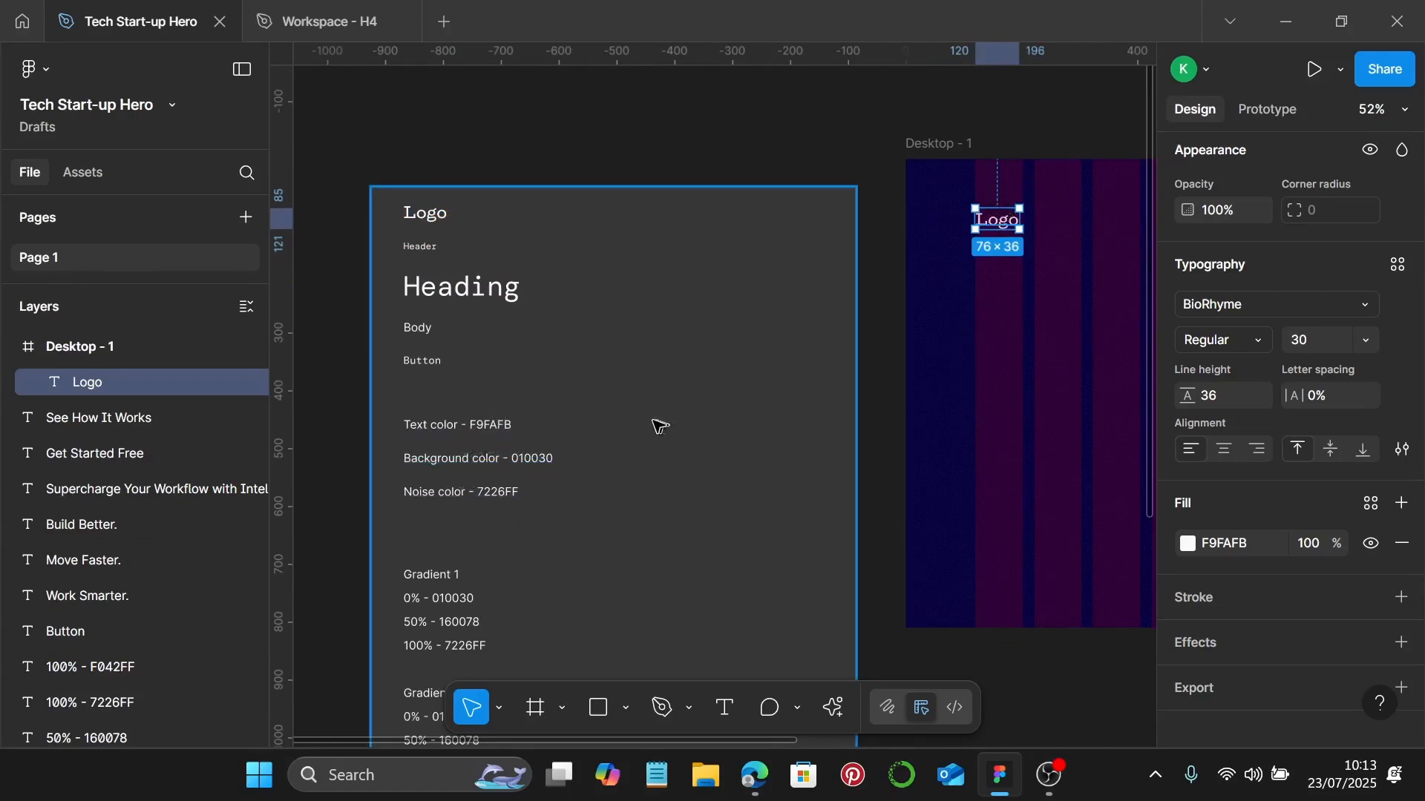
Change the copied Logo text in the frame to "Neurix".
scroll(658, 423, right, 4)
scroll(744, 222, up, 3)
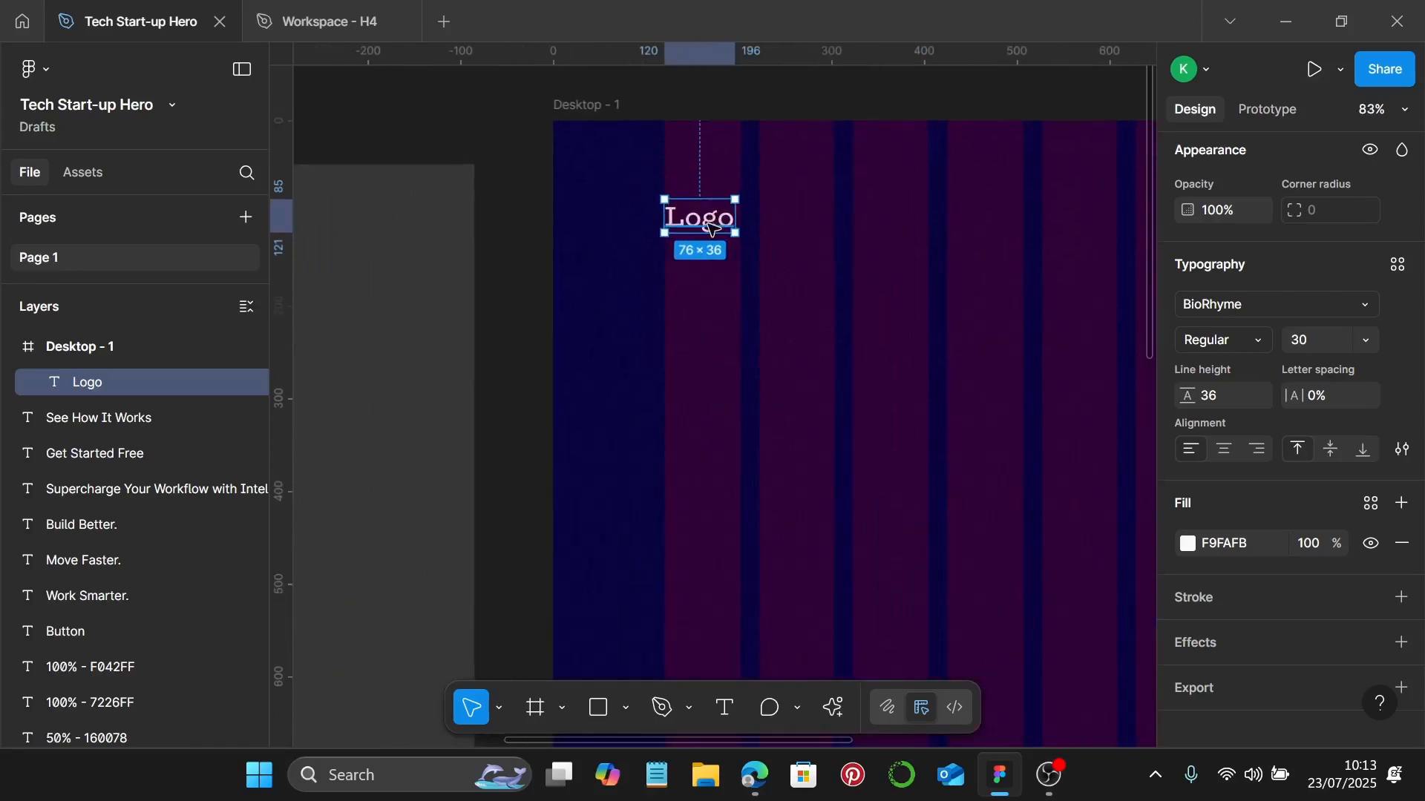
double_click(710, 222)
text(N)
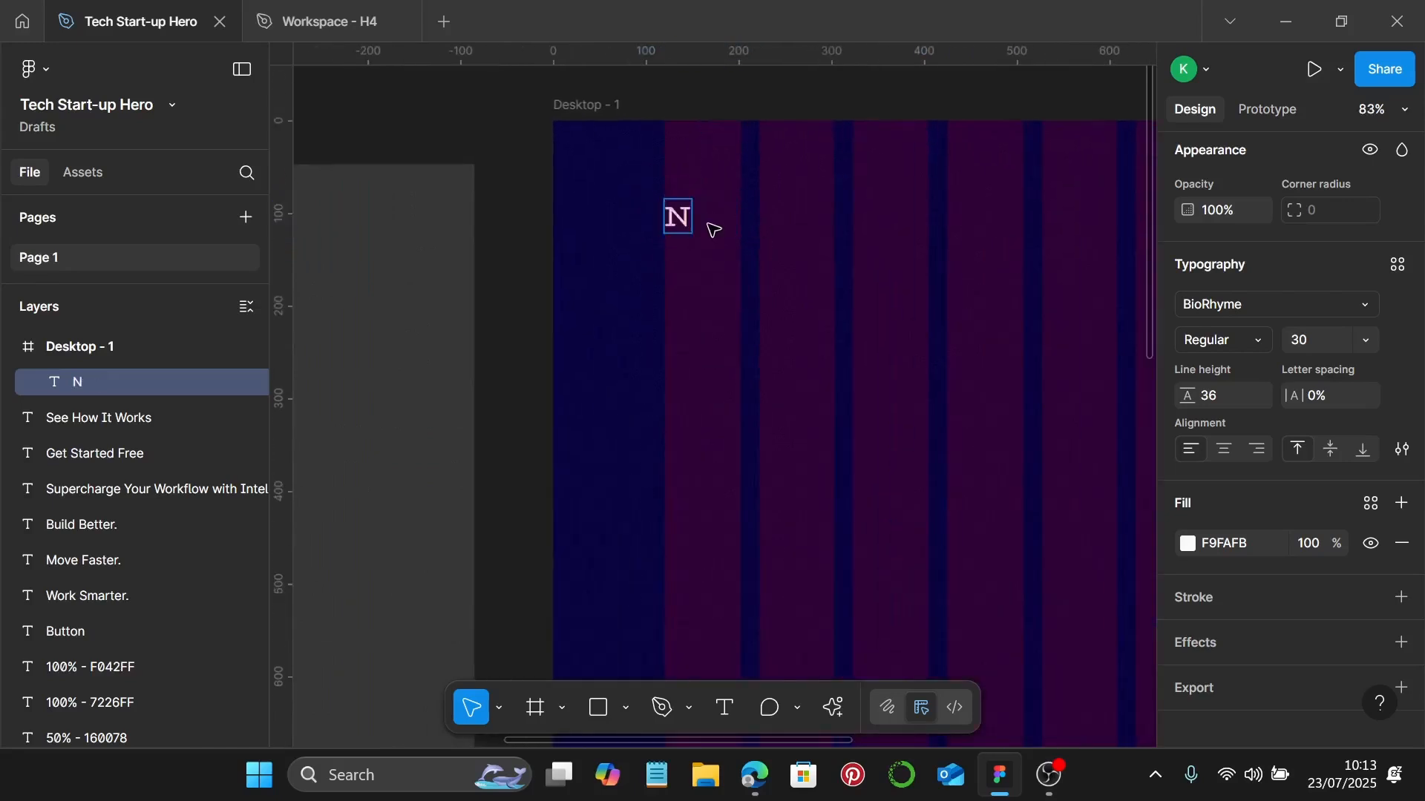
text(eurix)
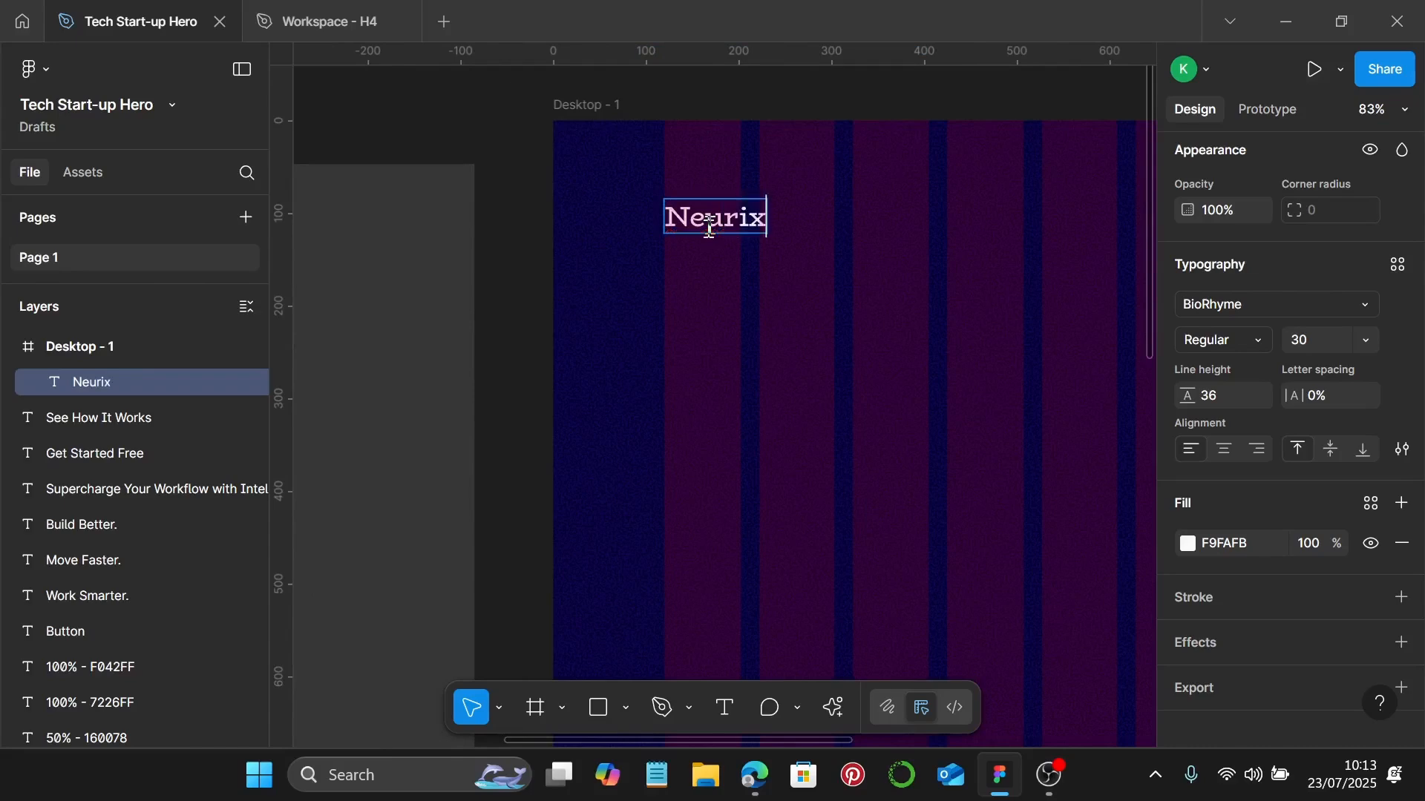
key(Escape)
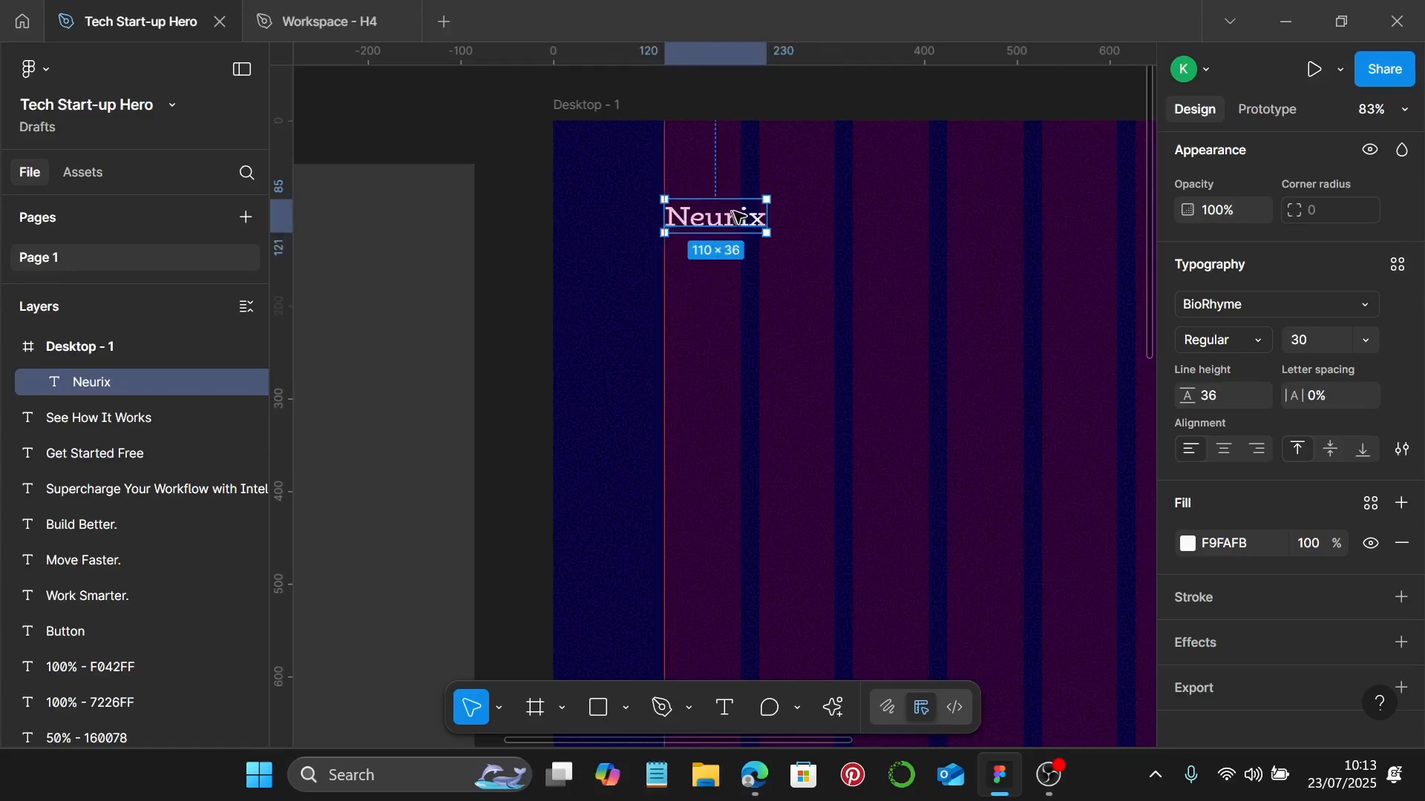
scroll(653, 207, up, 10)
scroll(710, 213, up, 3)
scroll(710, 214, down, 12)
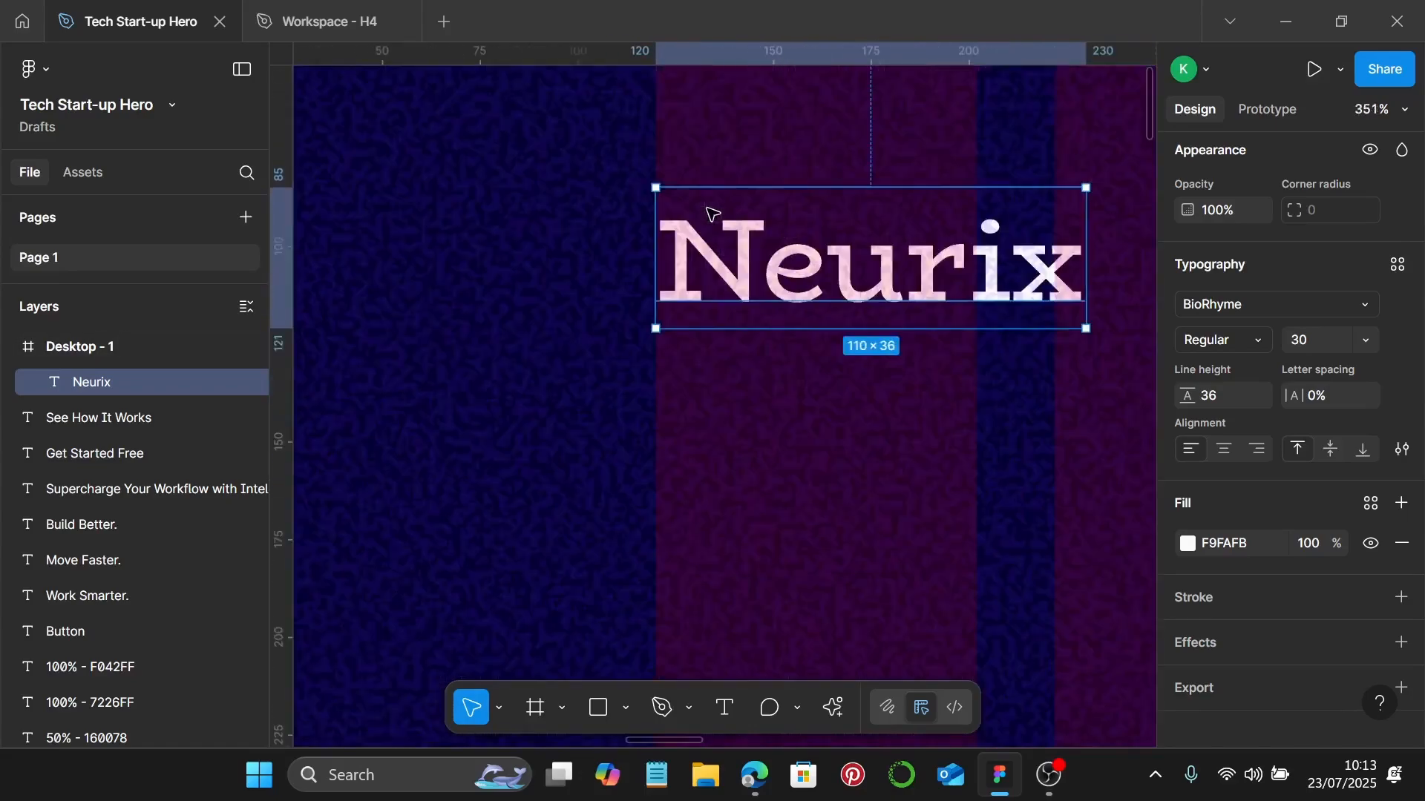
scroll(711, 214, down, 4)
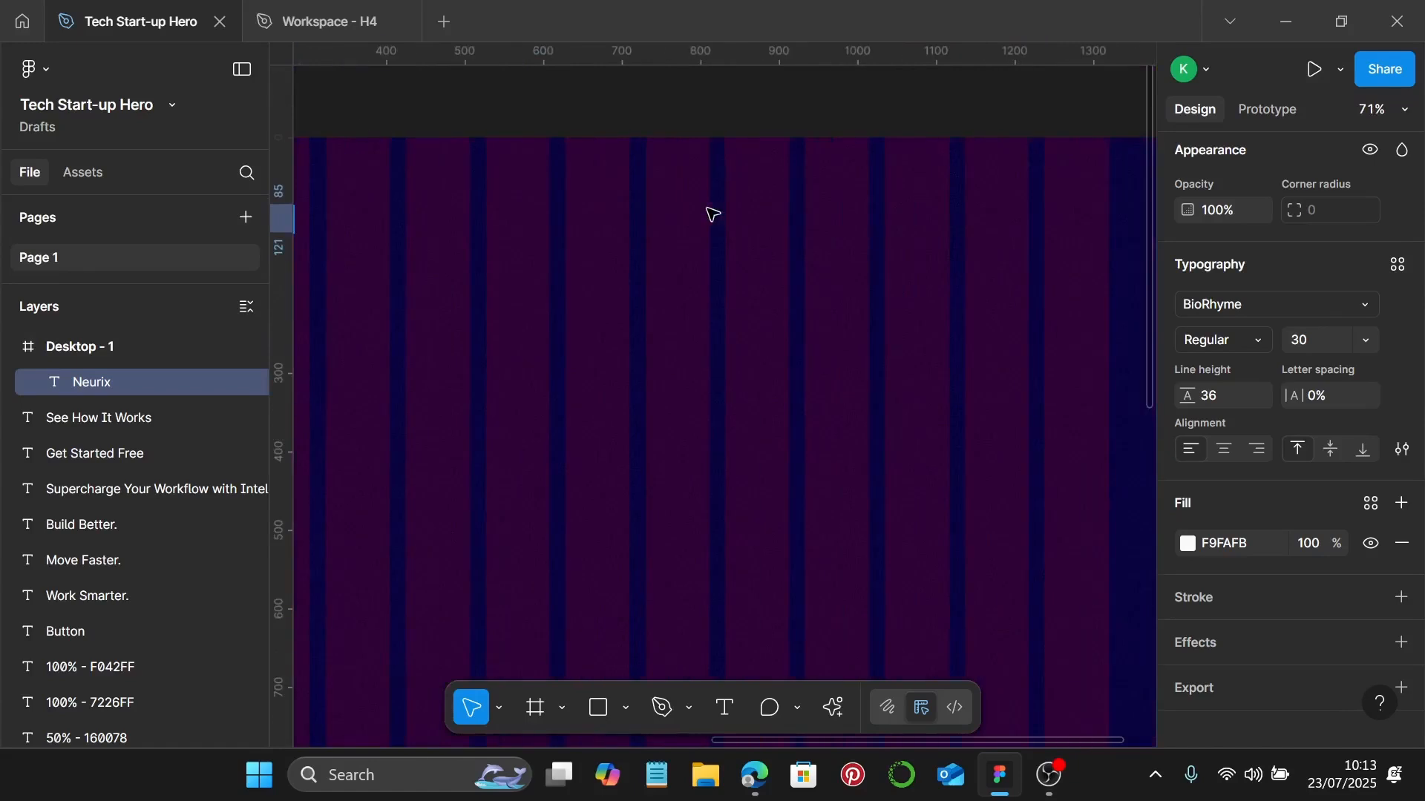
scroll(710, 213, left, 2)
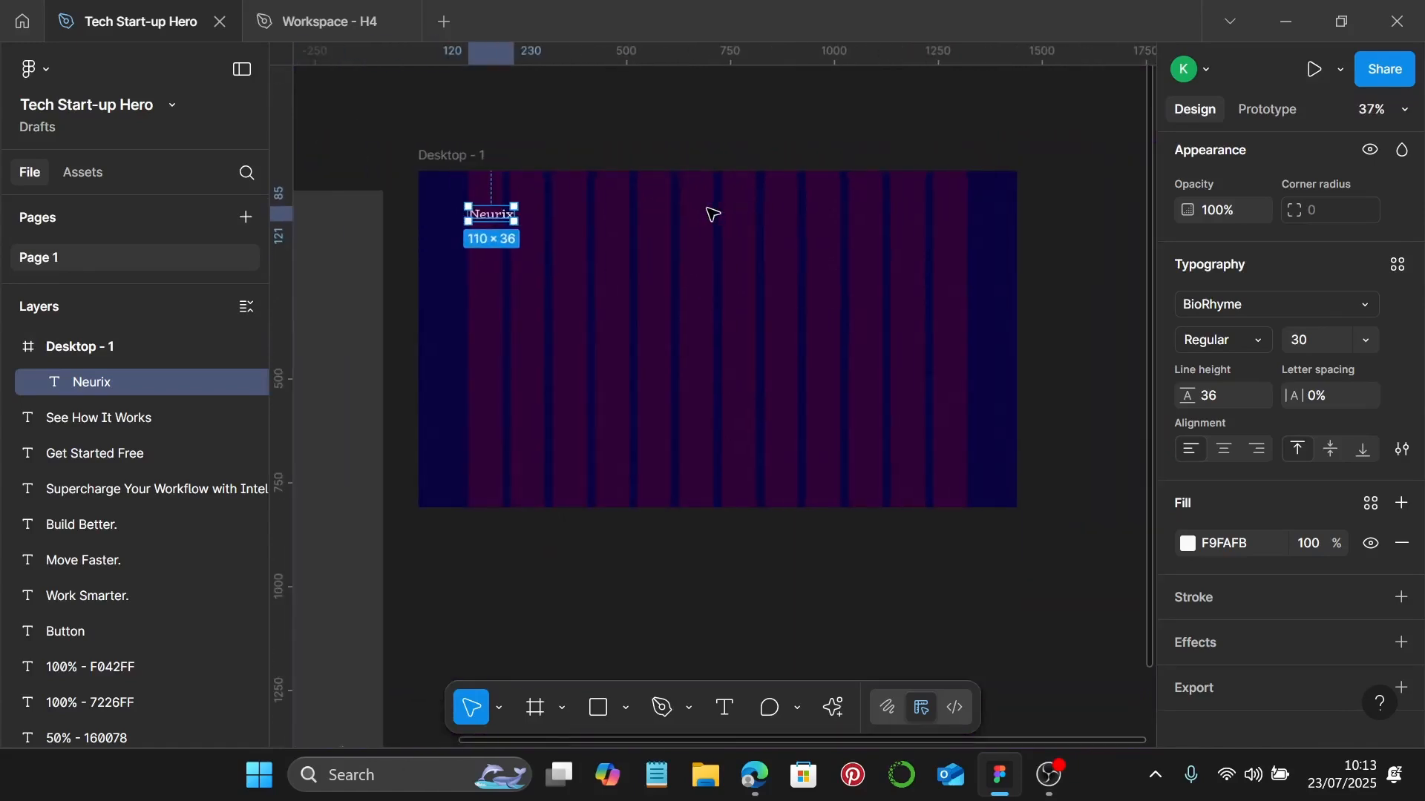
scroll(711, 213, up, 2)
scroll(713, 213, down, 2)
Place a copy of the Header sample text from the style notes in Desktop - 1 at about X 536, Y 79, beside the logo text.
scroll(713, 213, left, 8)
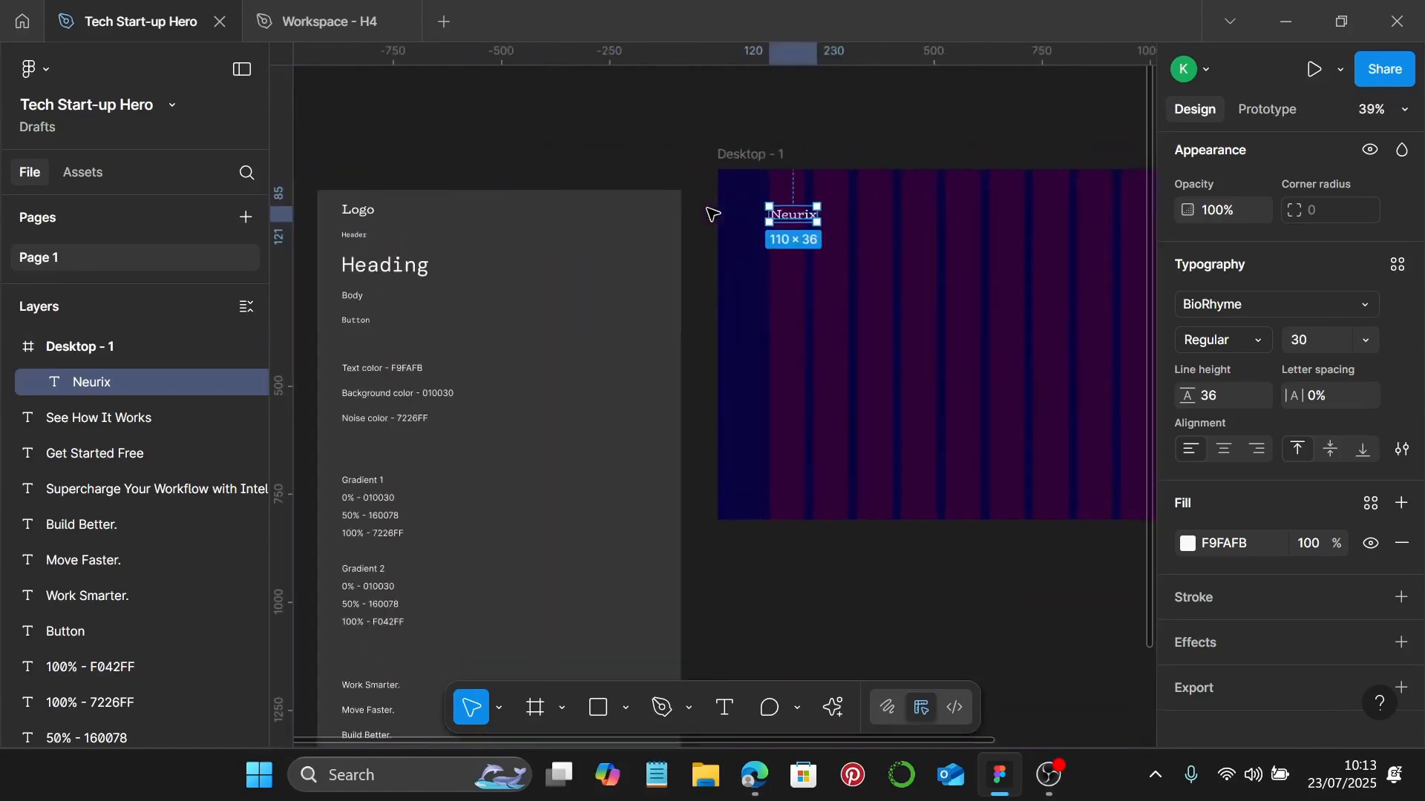
click(369, 239)
click(364, 239)
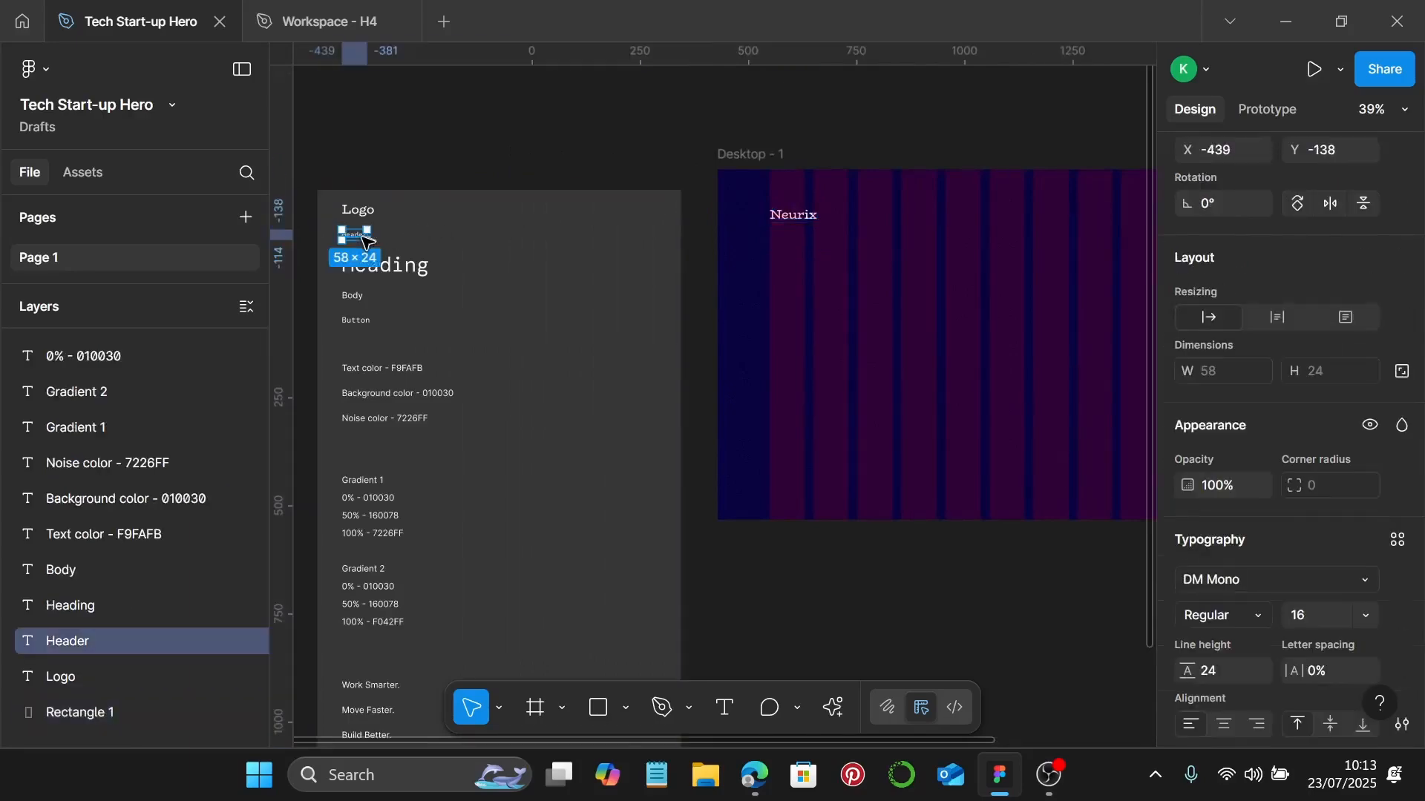
scroll(379, 264, up, 5)
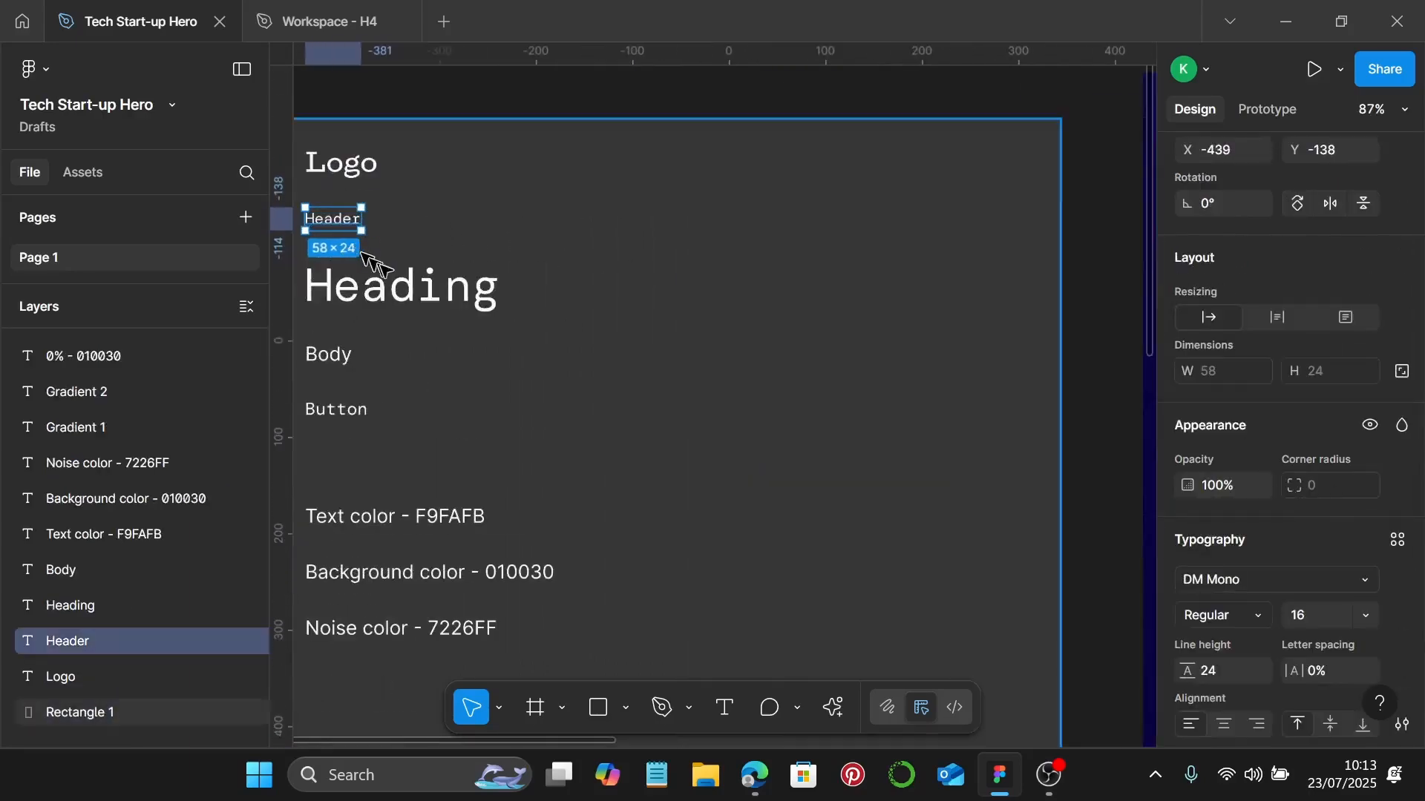
scroll(1233, 289, down, 4)
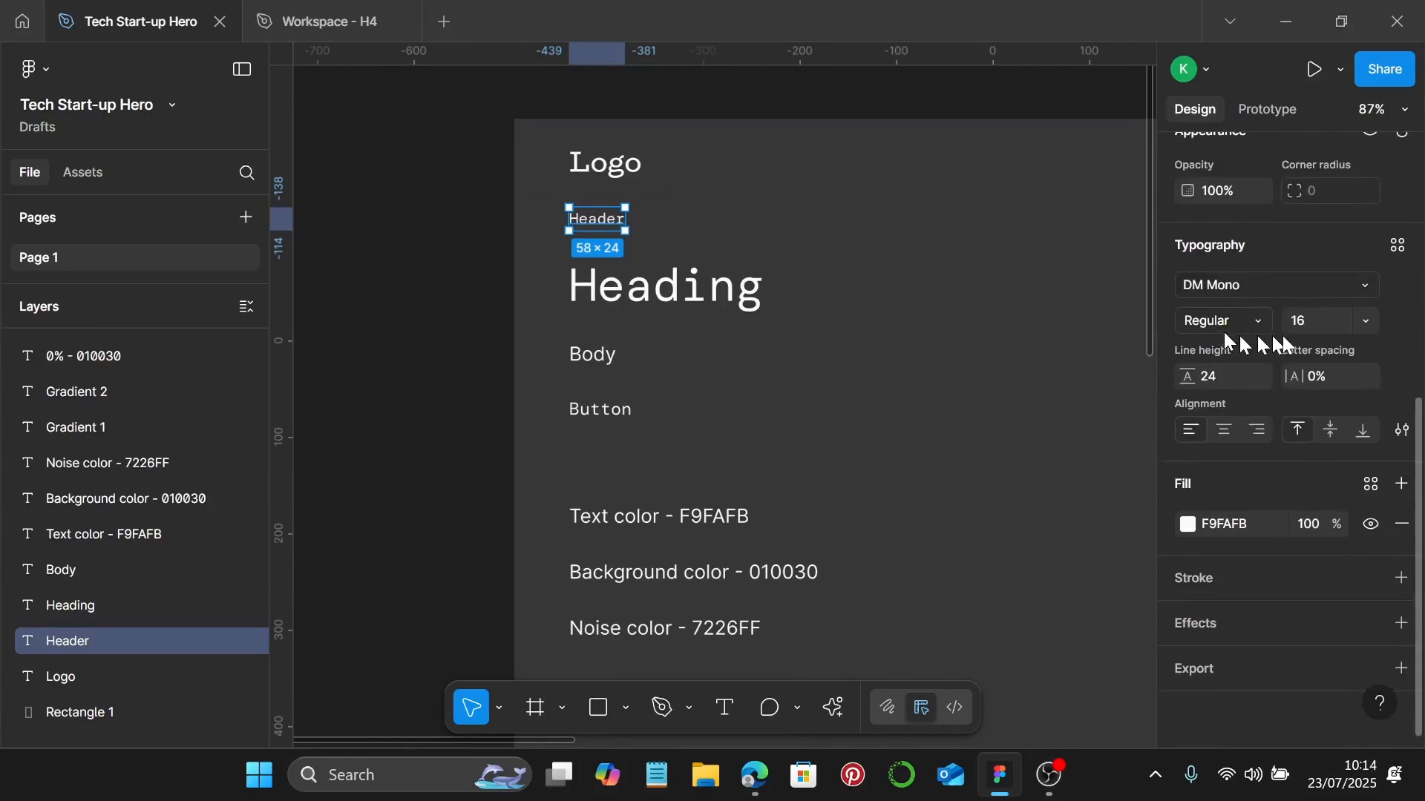
scroll(924, 341, down, 5)
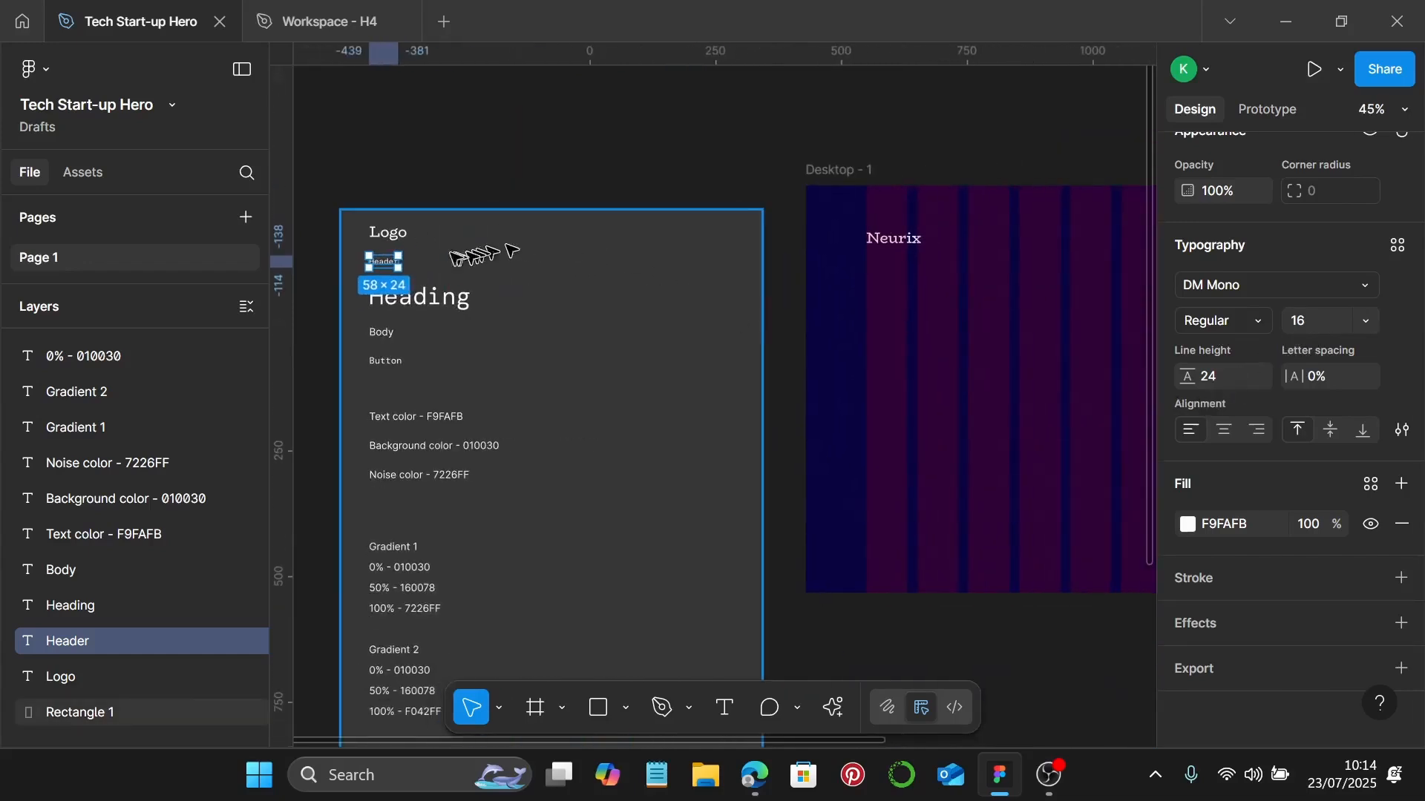
drag(386, 266, 1076, 250)
scroll(1059, 296, right, 1)
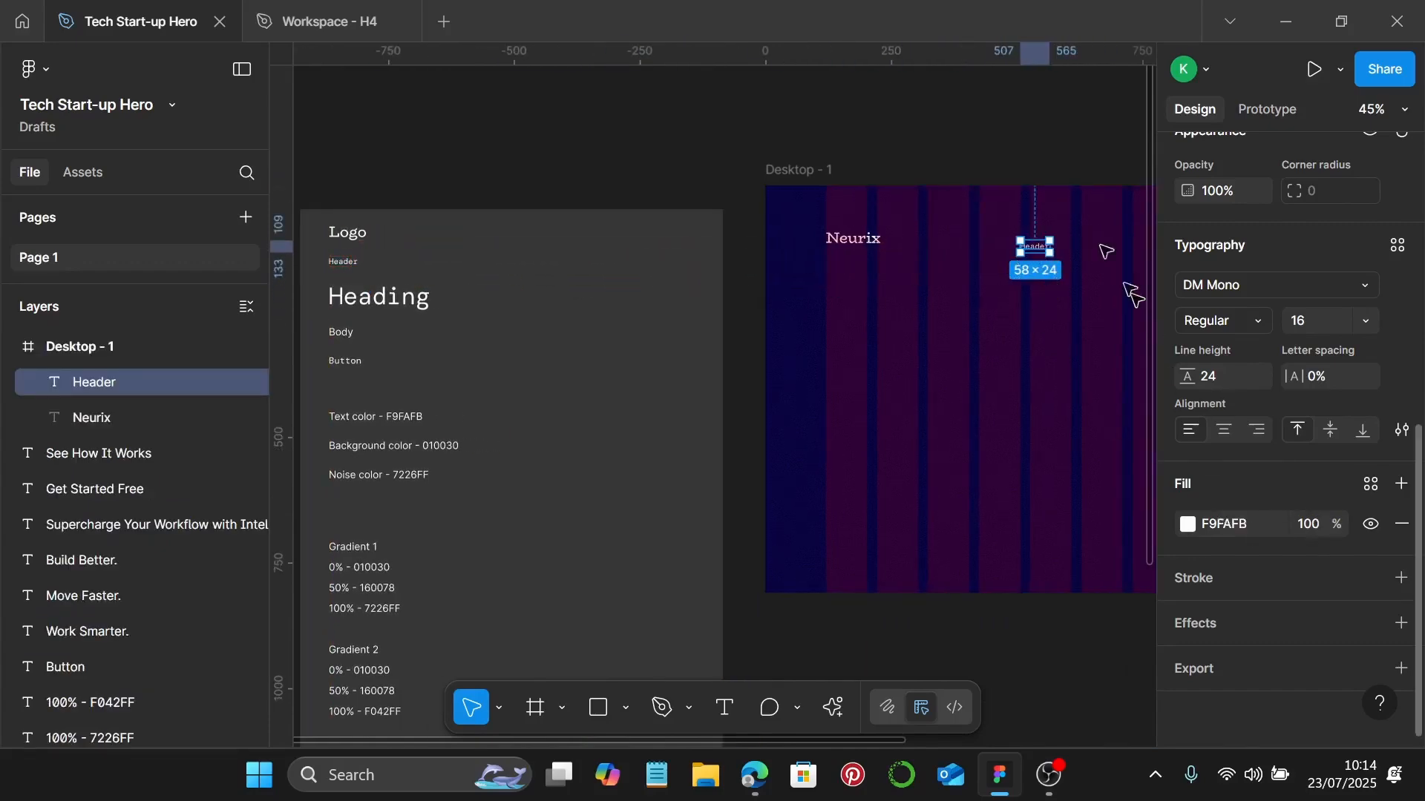
scroll(1074, 254, up, 3)
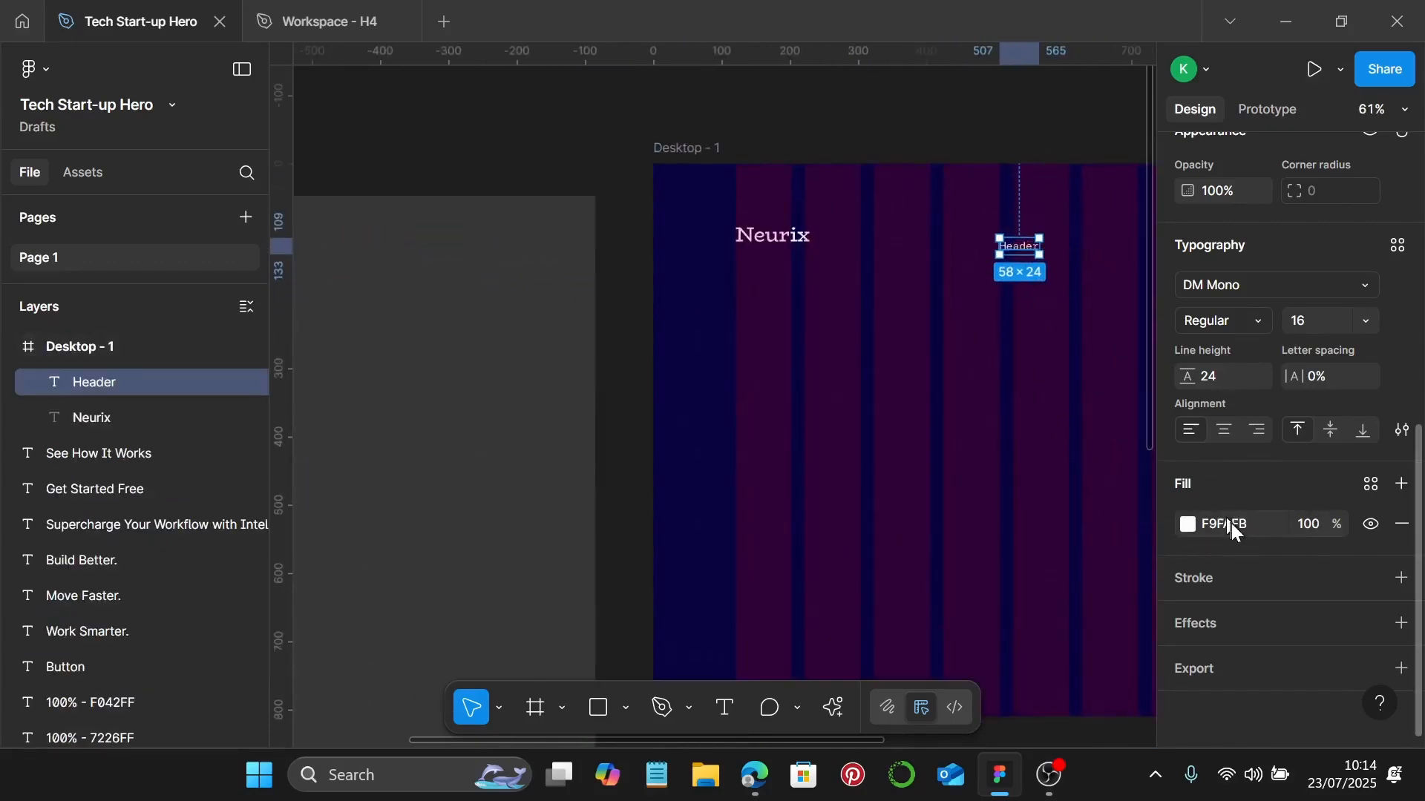
scroll(978, 280, right, 2)
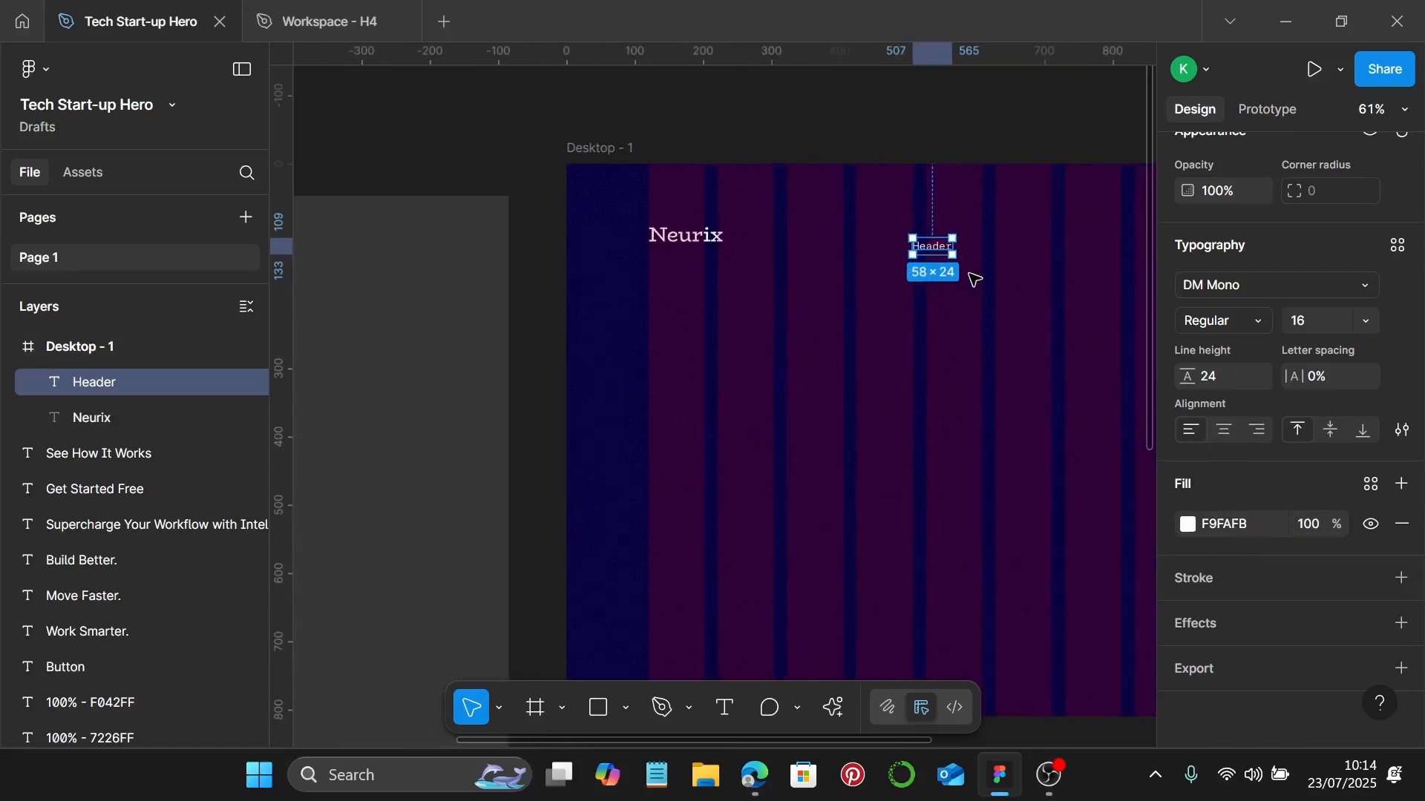
scroll(975, 279, right, 1)
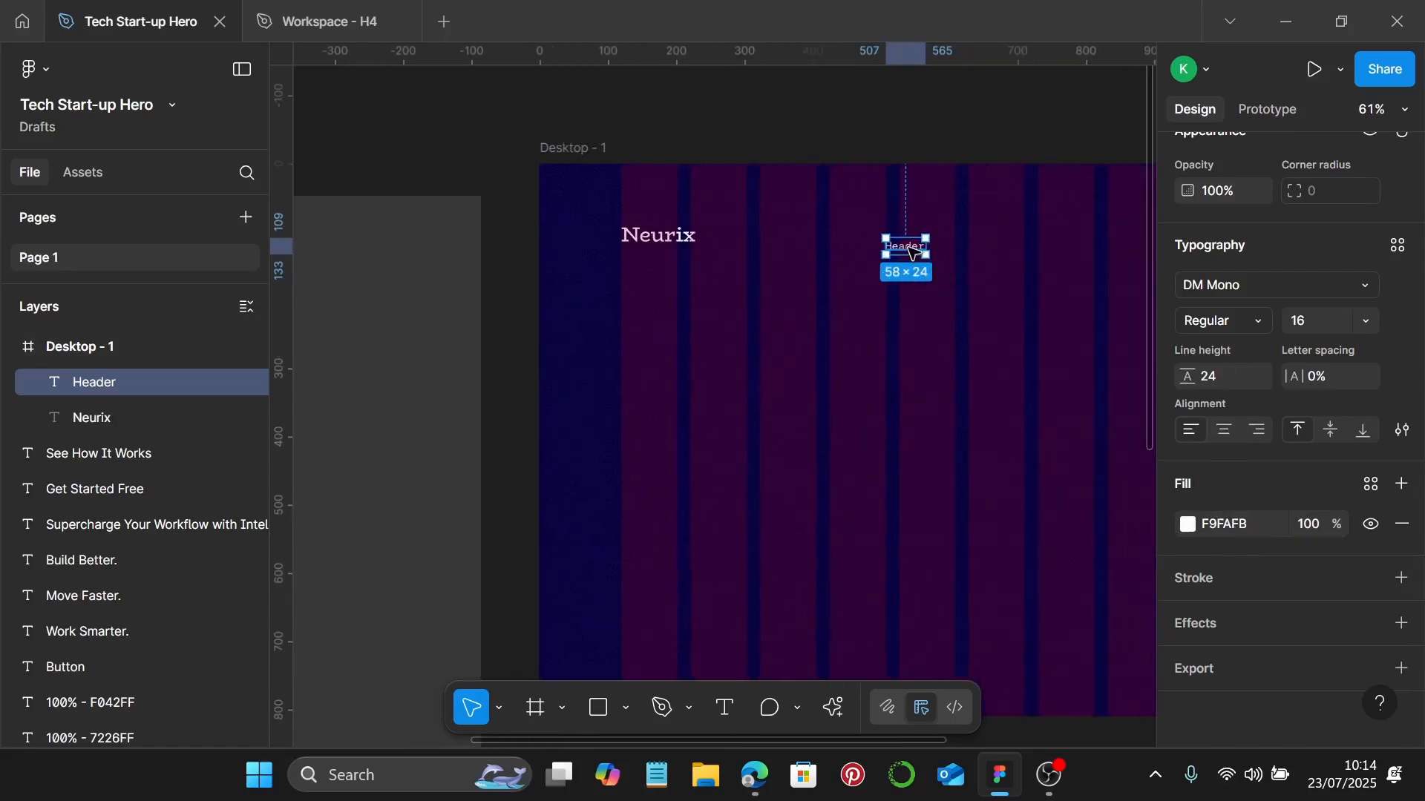
drag(917, 253, 929, 228)
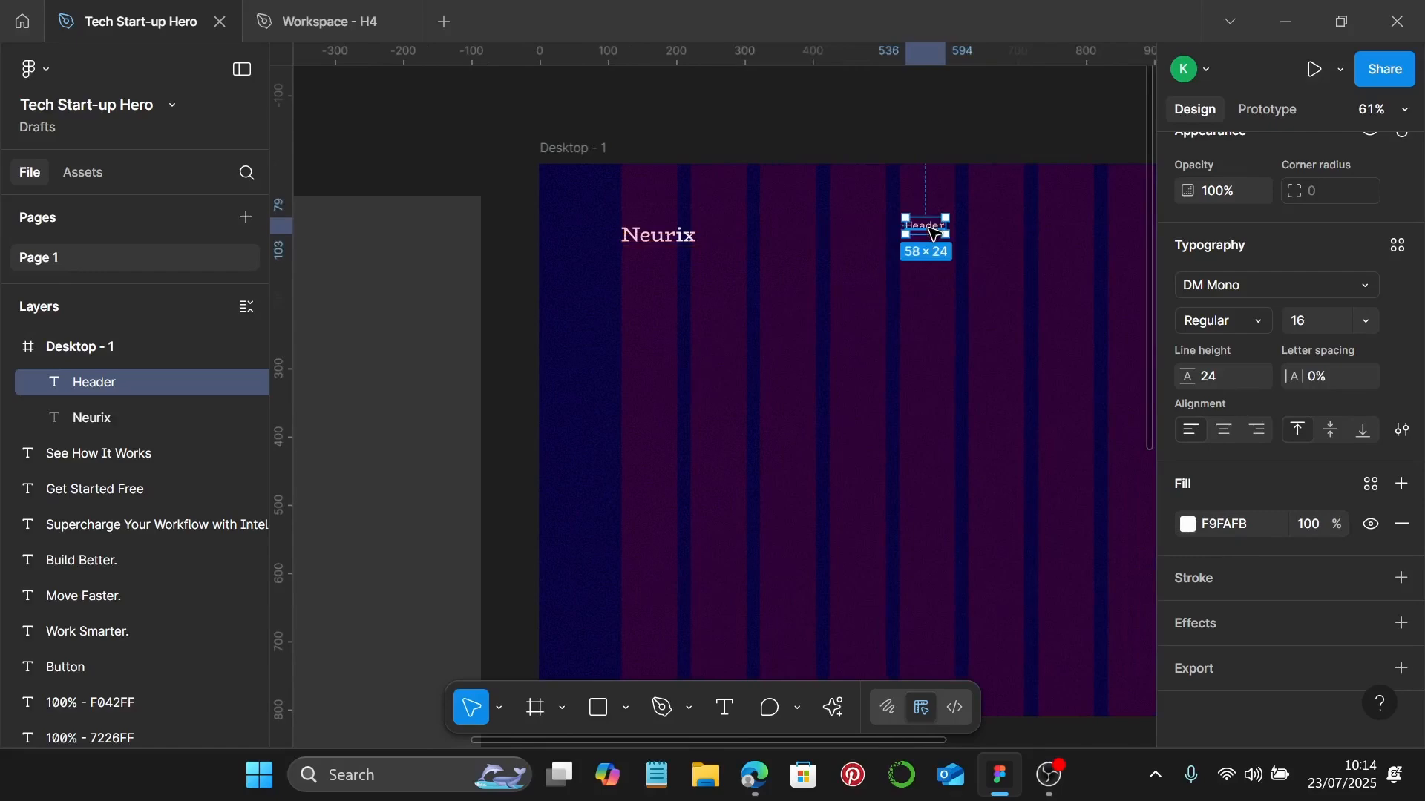
Wrap the Header text in an auto layout frame with 15 horizontal and 5 vertical padding.
key(shift+a)
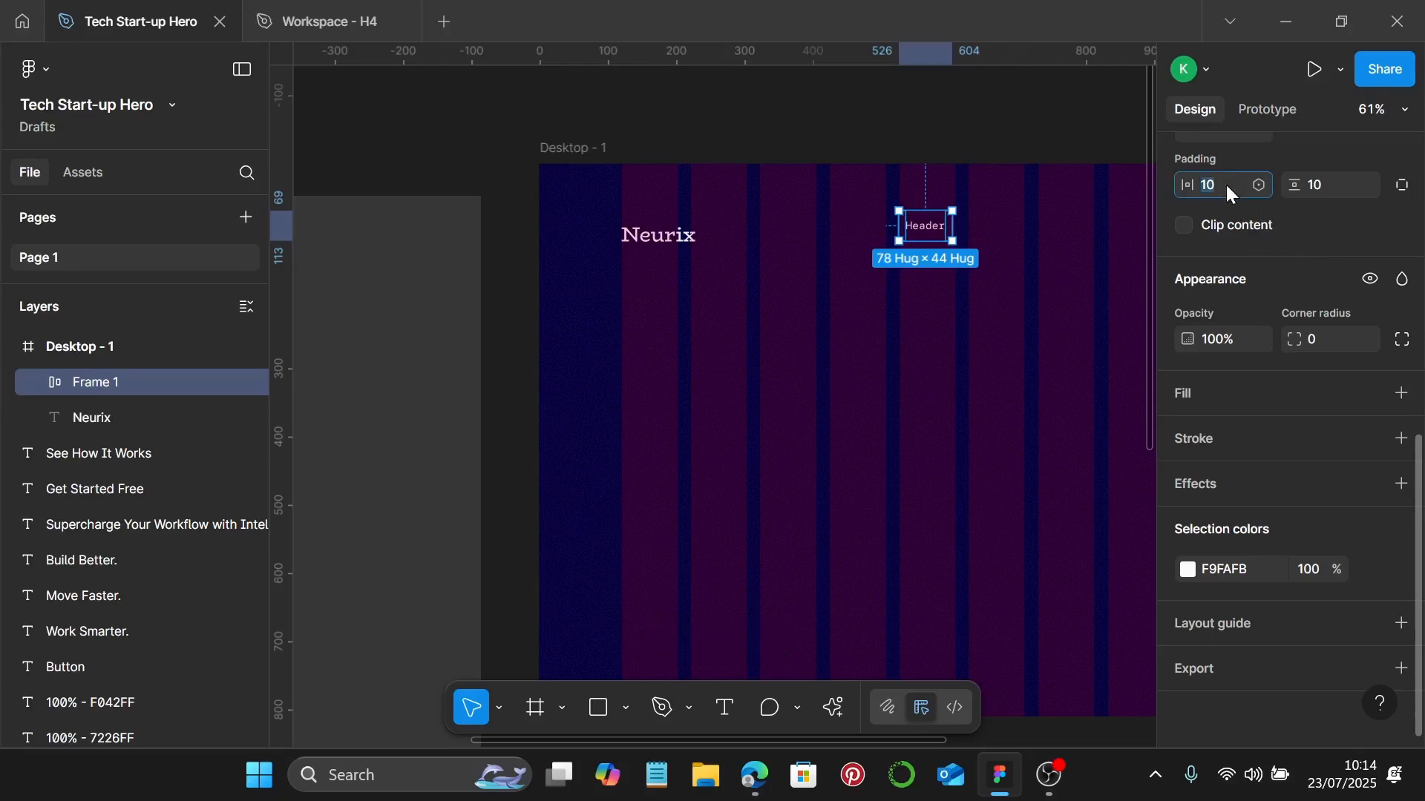
text(15)
click(1338, 197)
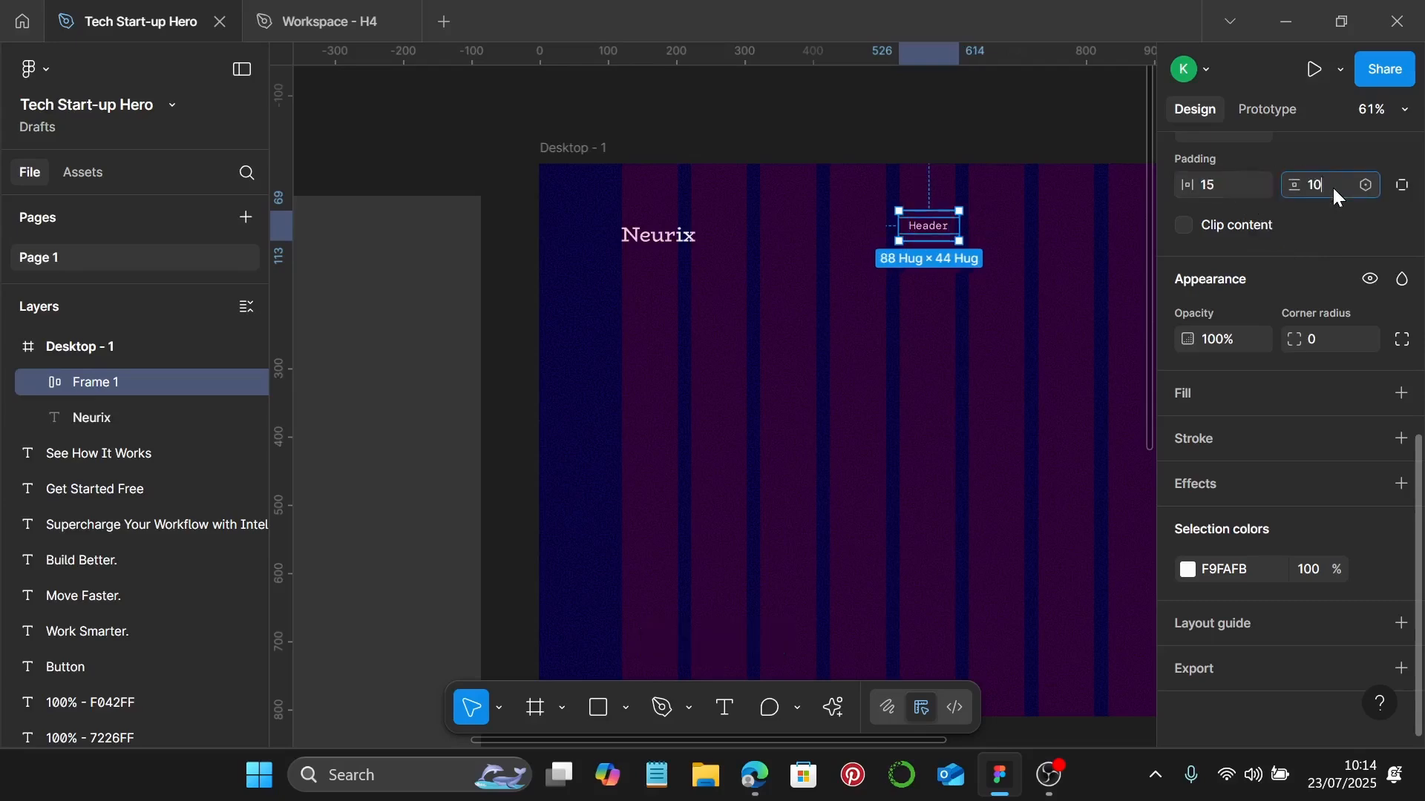
key(Return)
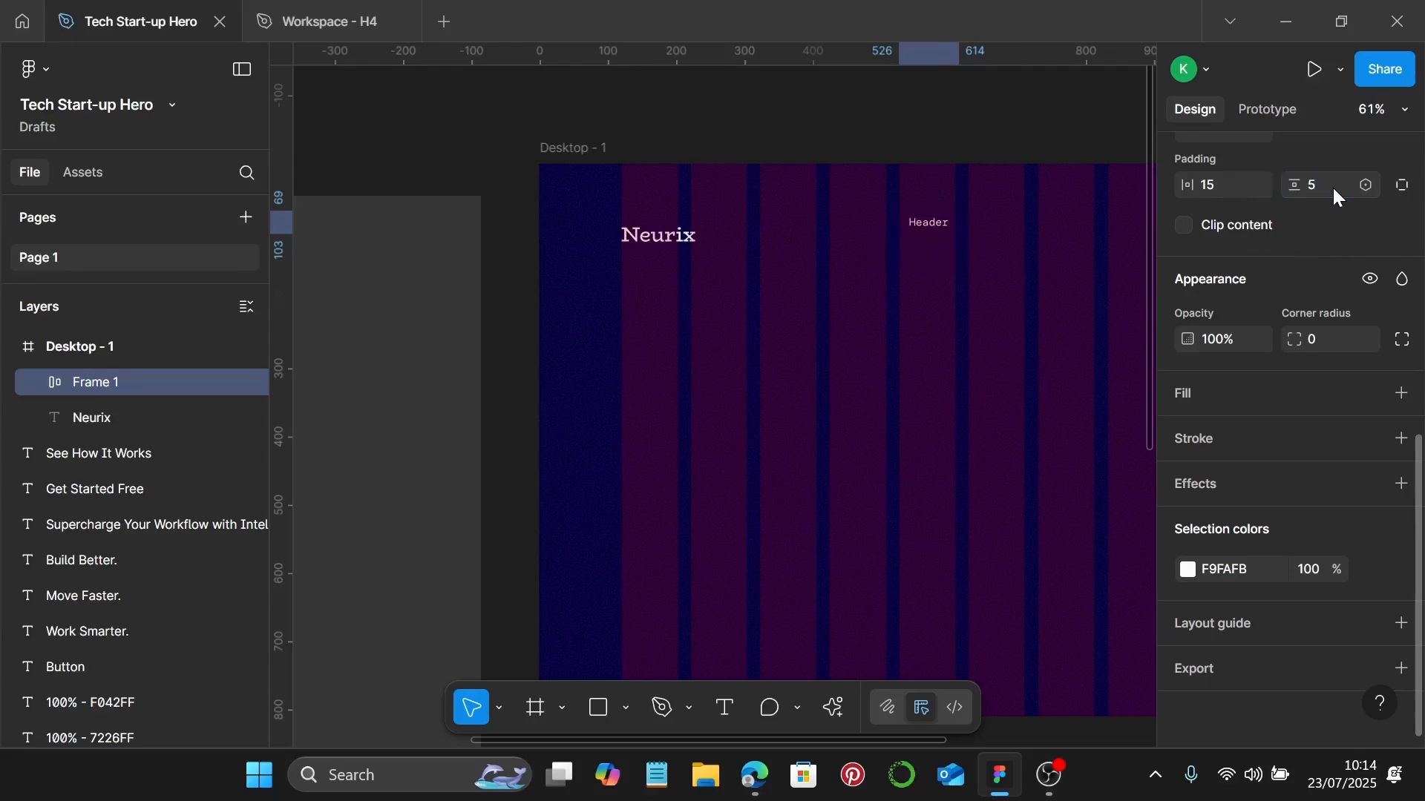
Move the Header auto layout frame to about X 642, Y 103 in the Desktop - 1 frame.
scroll(1101, 190, right, 2)
scroll(953, 239, up, 3)
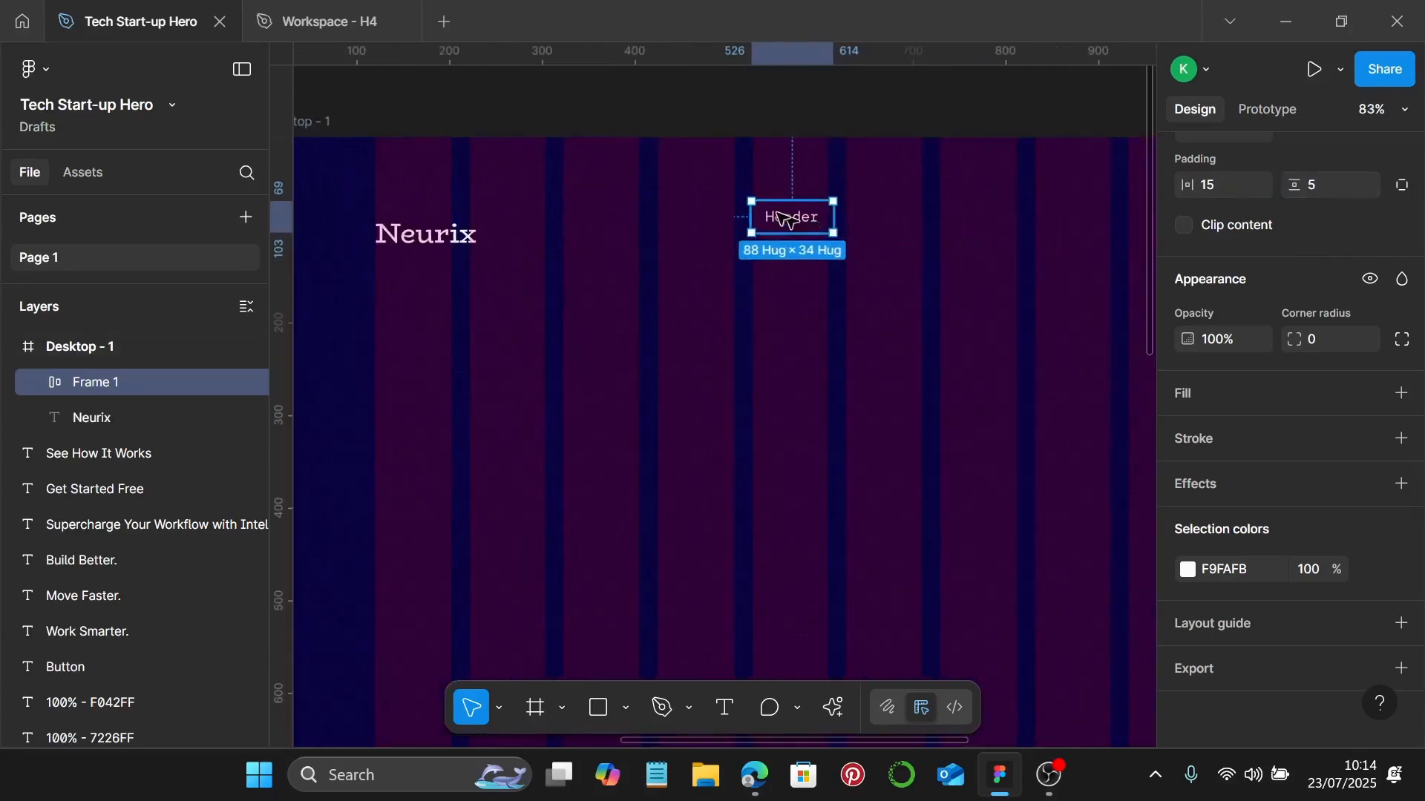
drag(793, 219, 893, 250)
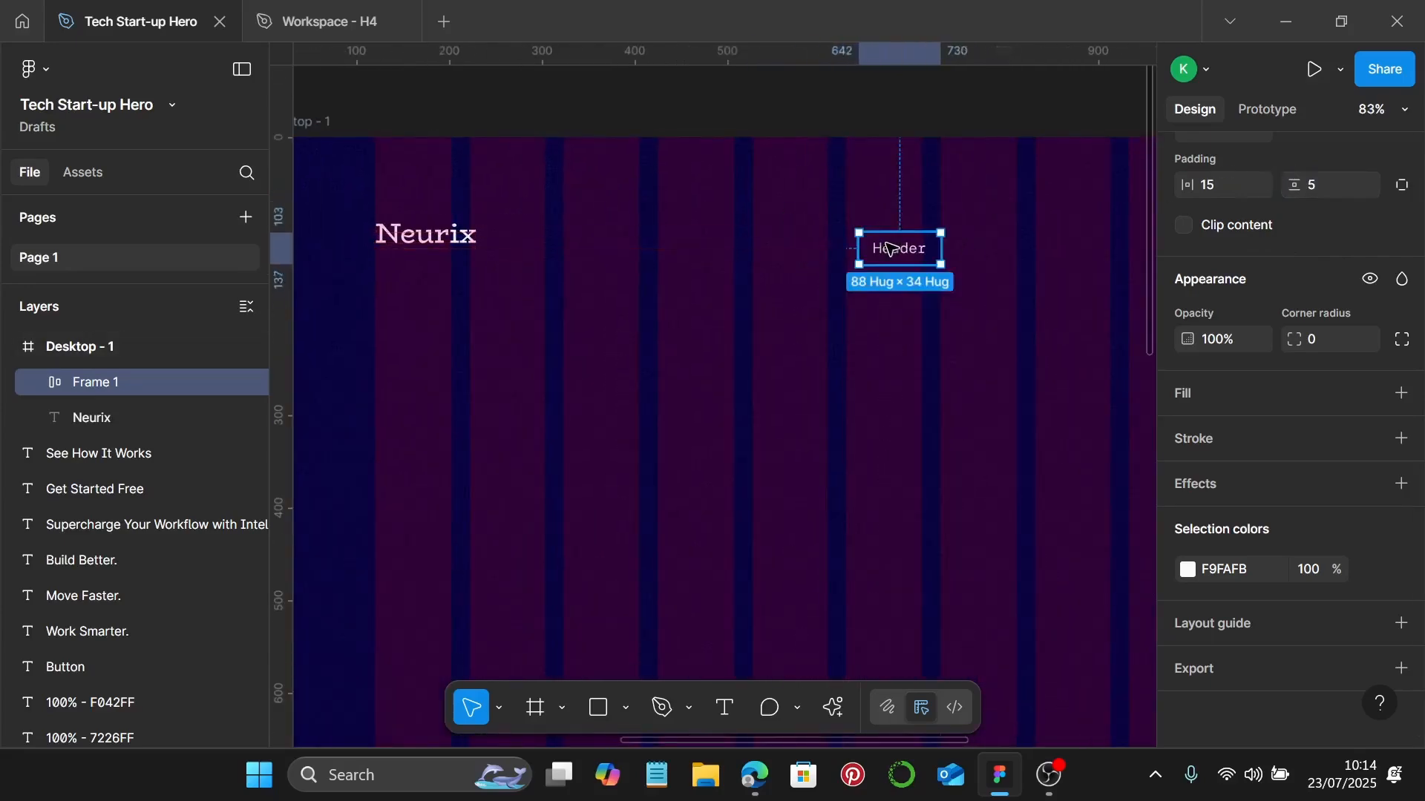
scroll(889, 247, down, 1)
scroll(884, 245, right, 4)
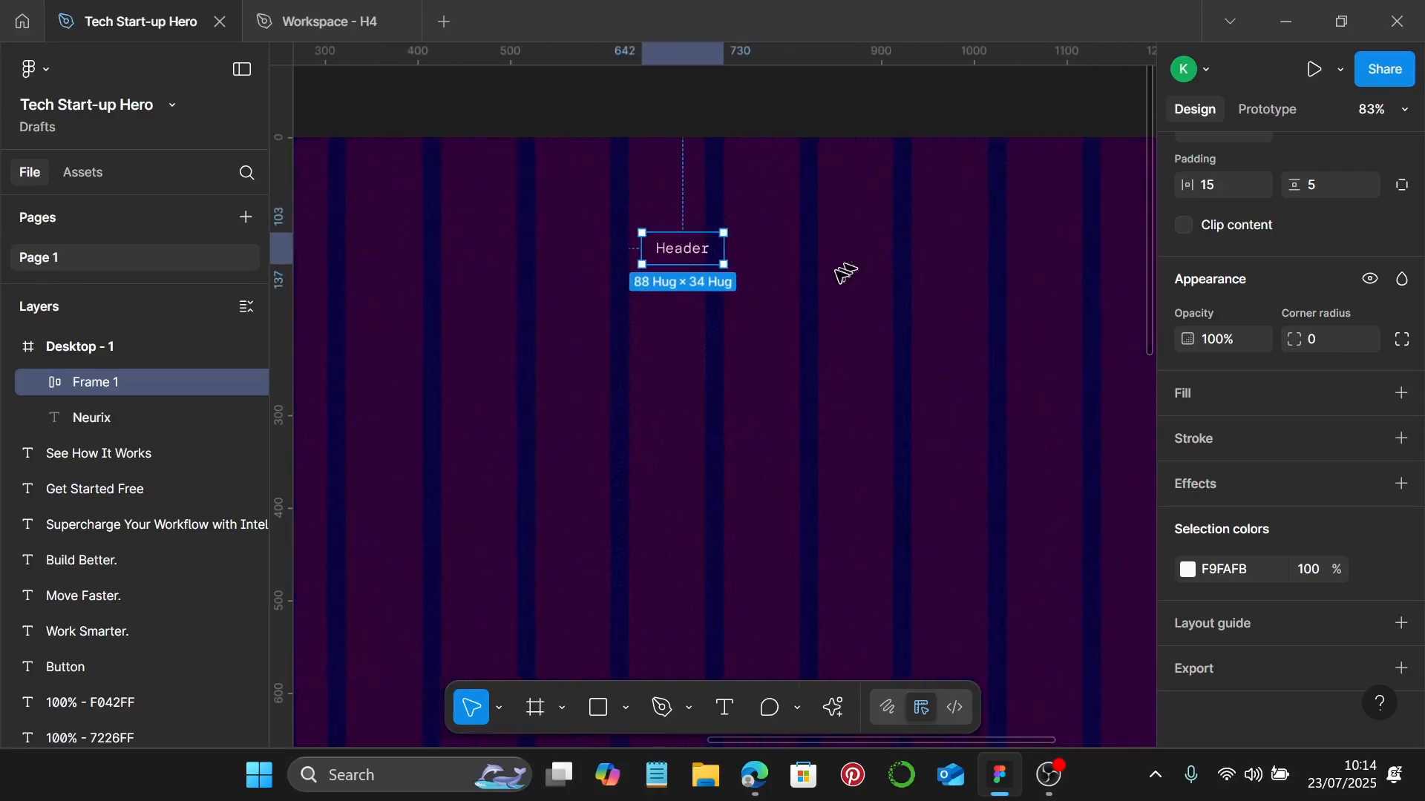
Duplicate the Header auto layout frame four times along the same row, placing the last copy at about X 1104, Y 103.
scroll(842, 276, left, 1)
scroll(824, 271, right, 3)
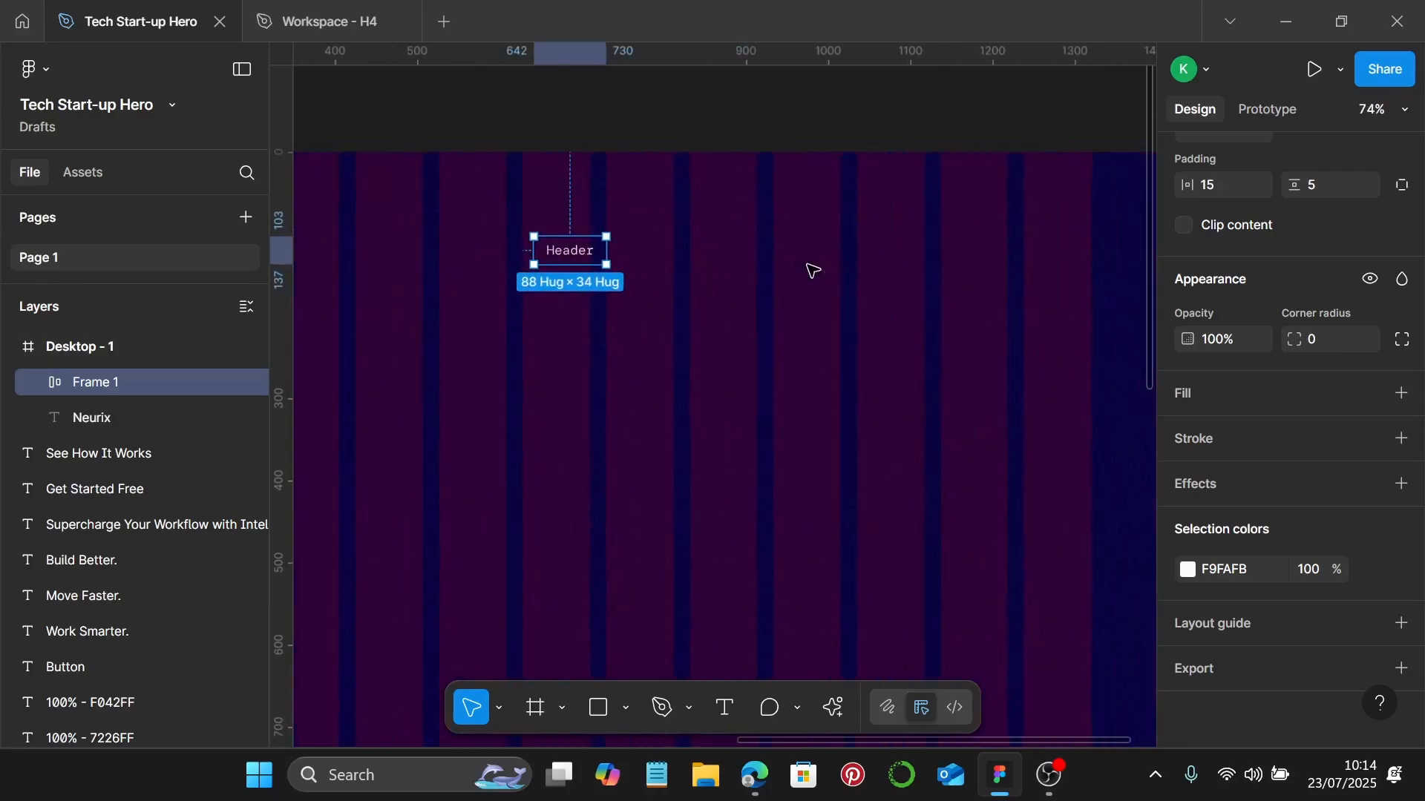
drag(579, 255, 955, 259)
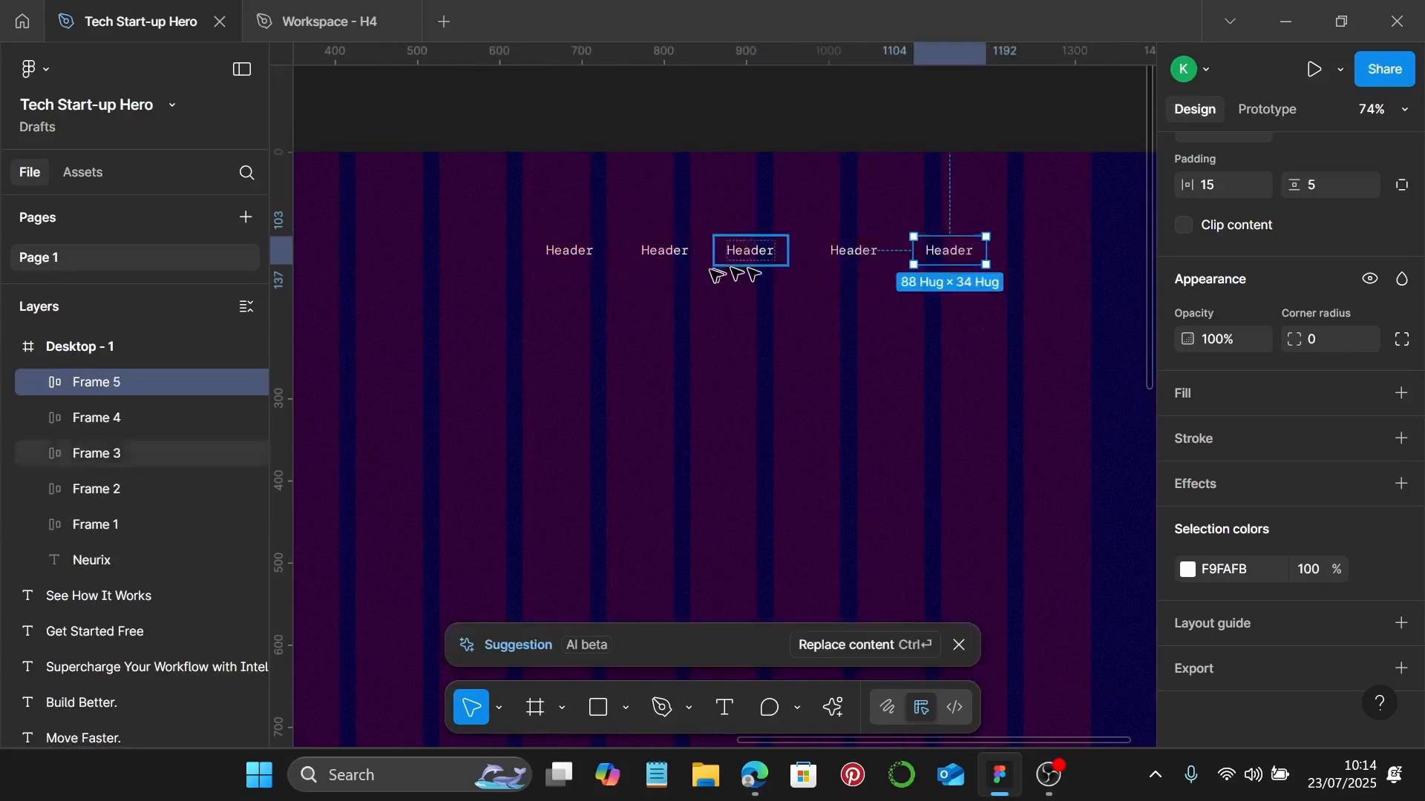
Change the text of the first Header item in the row to "Product".
ctrl+scroll(578, 261, up, 3)
click(585, 260)
click(585, 254)
double_click(581, 249)
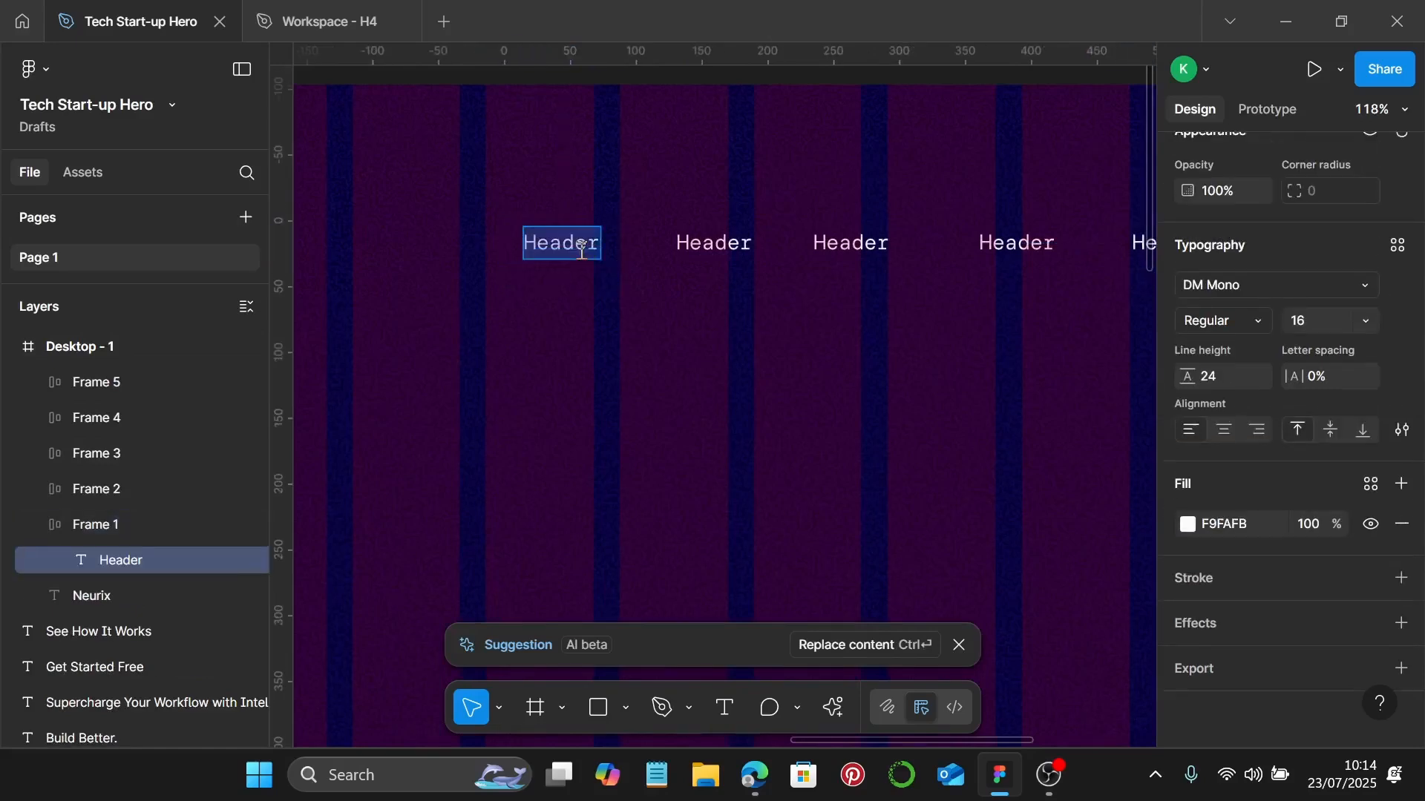
text(Ho)
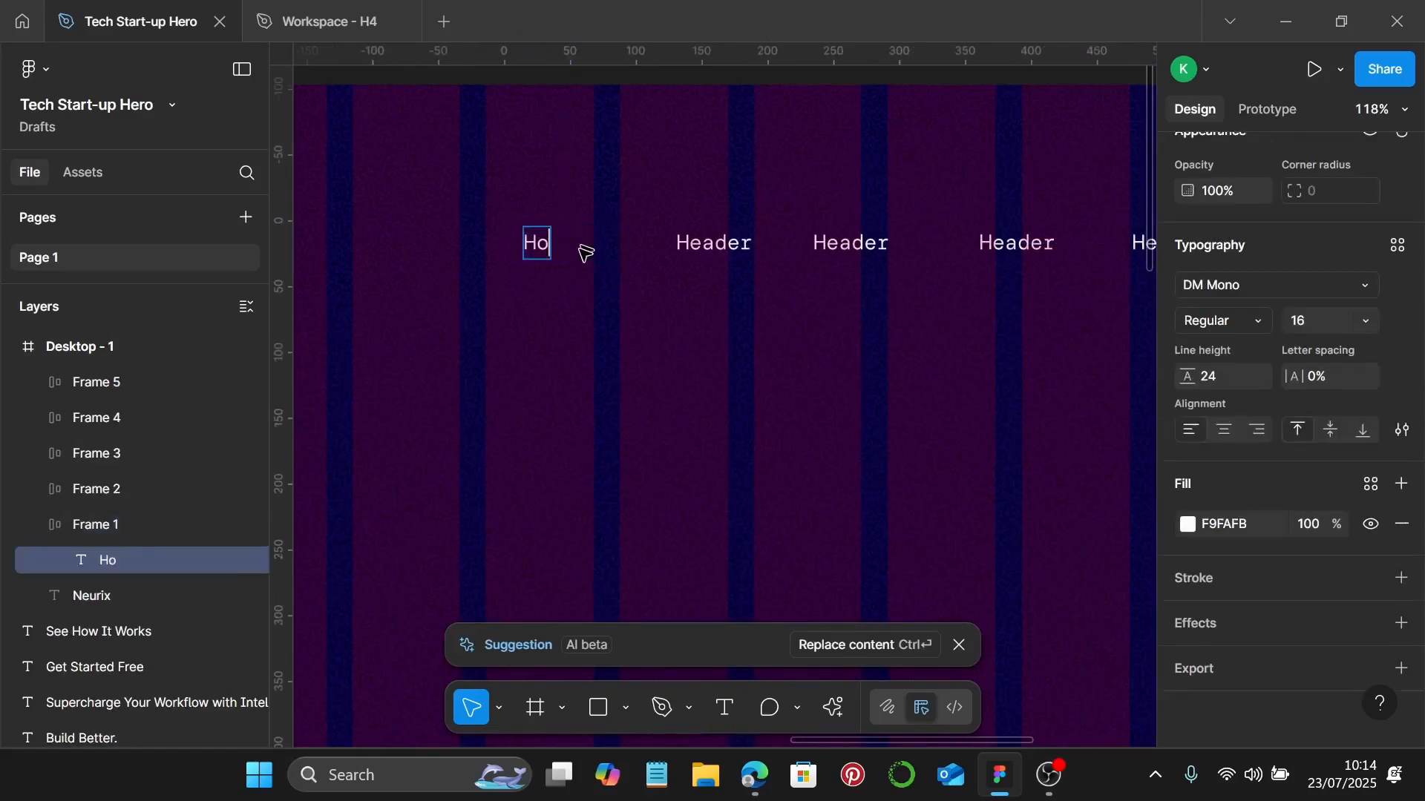
text(me)
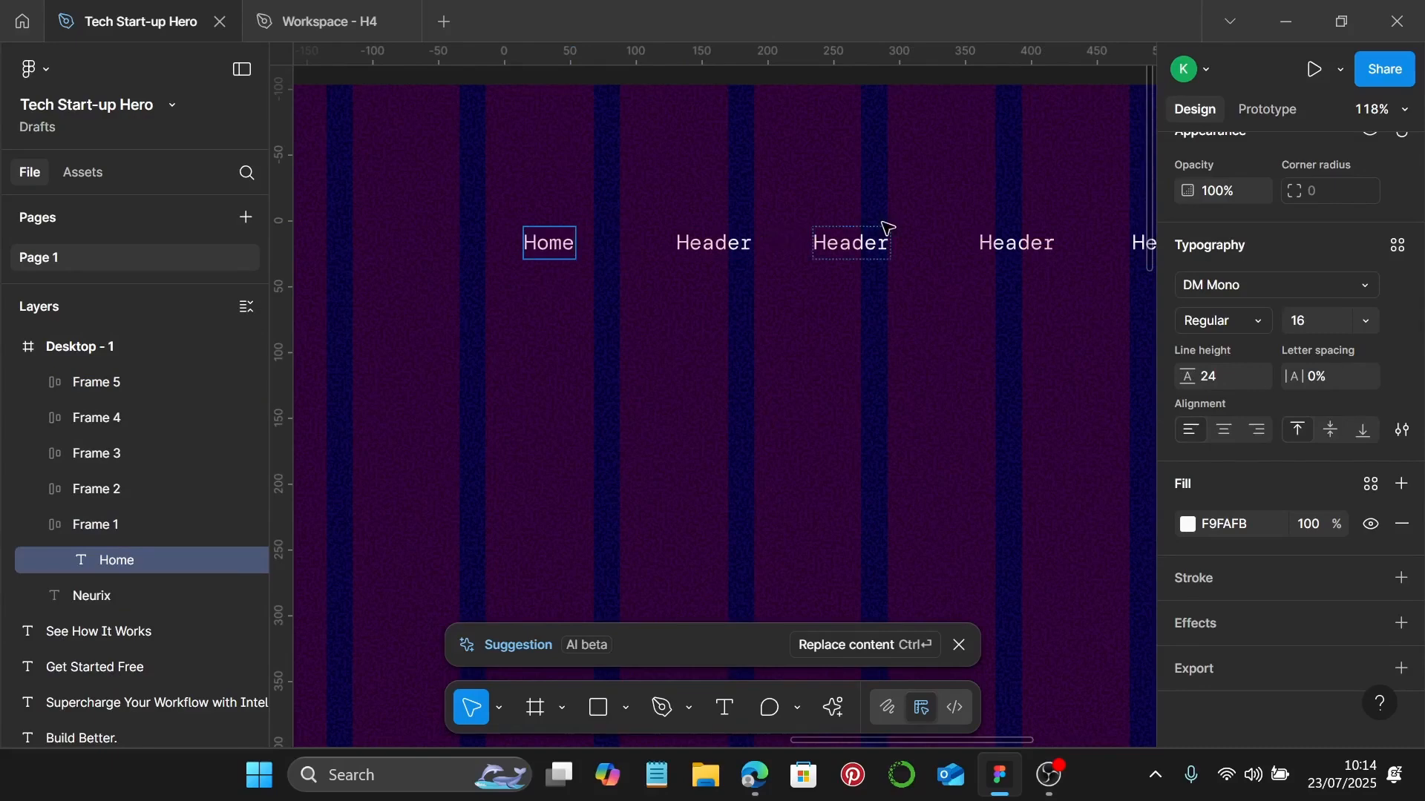
key(BackSpace)
key(BackSpace)
key(BackSpace)
key(BackSpace)
text(Pr)
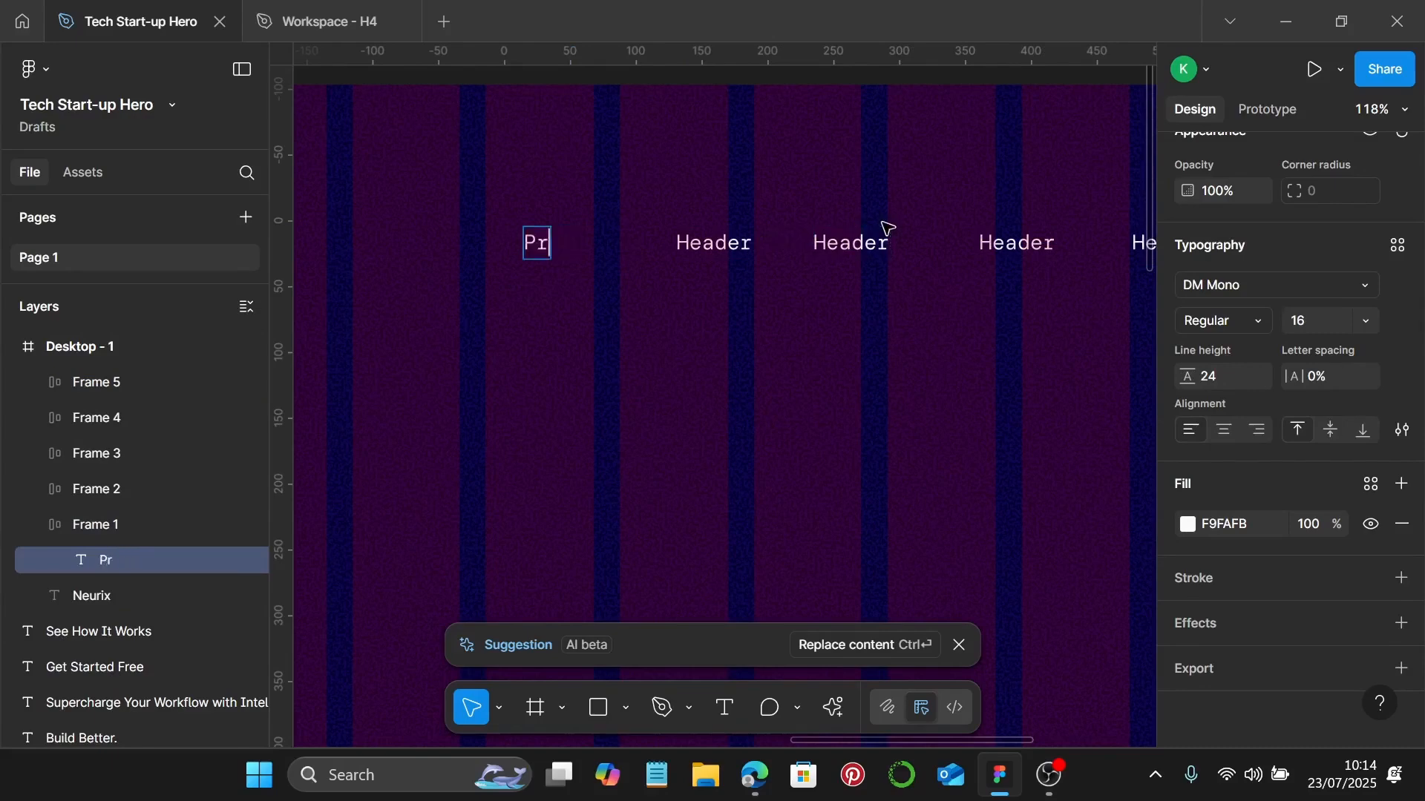
text(oduct)
key(Escape)
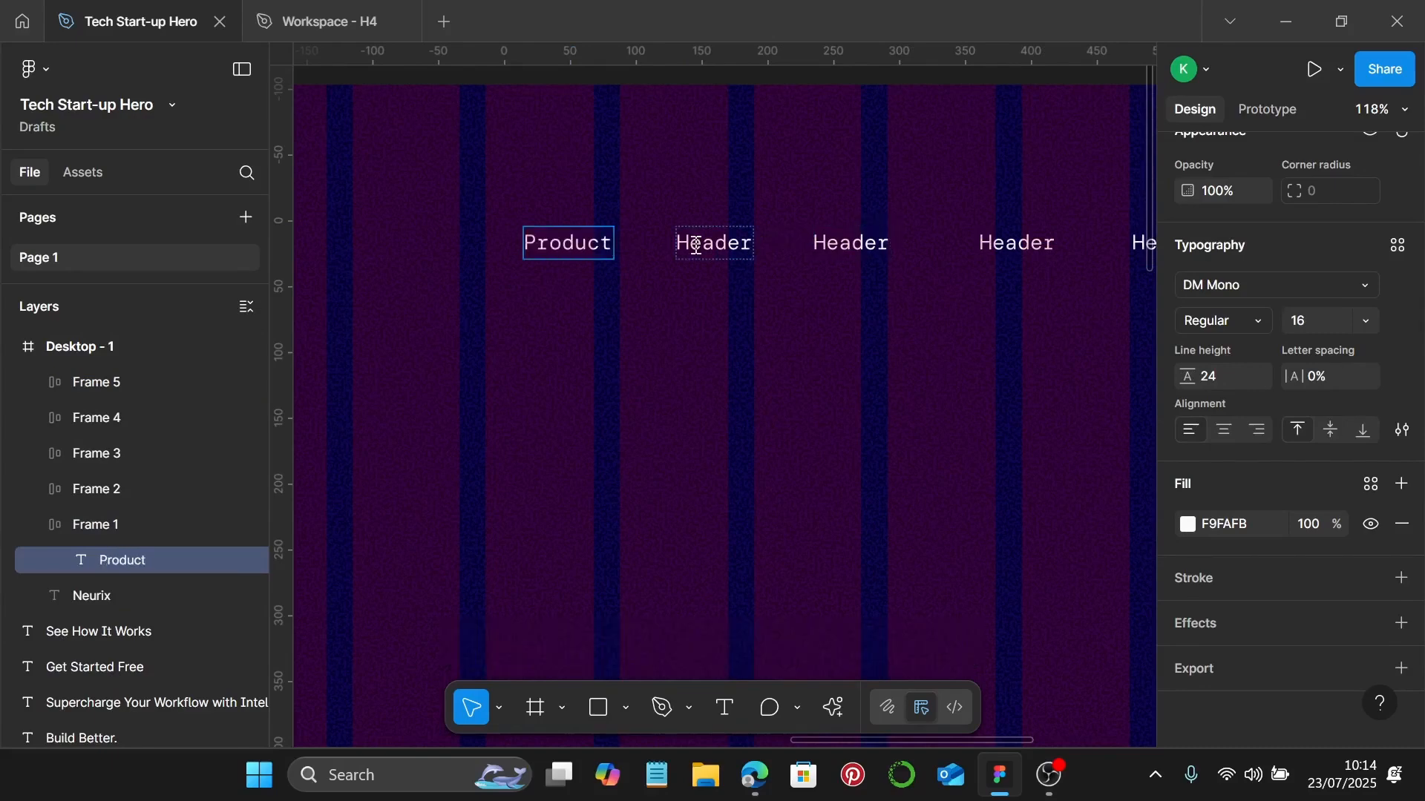
Change the second Header item to "Features" and the third to "Pricing".
double_click(703, 243)
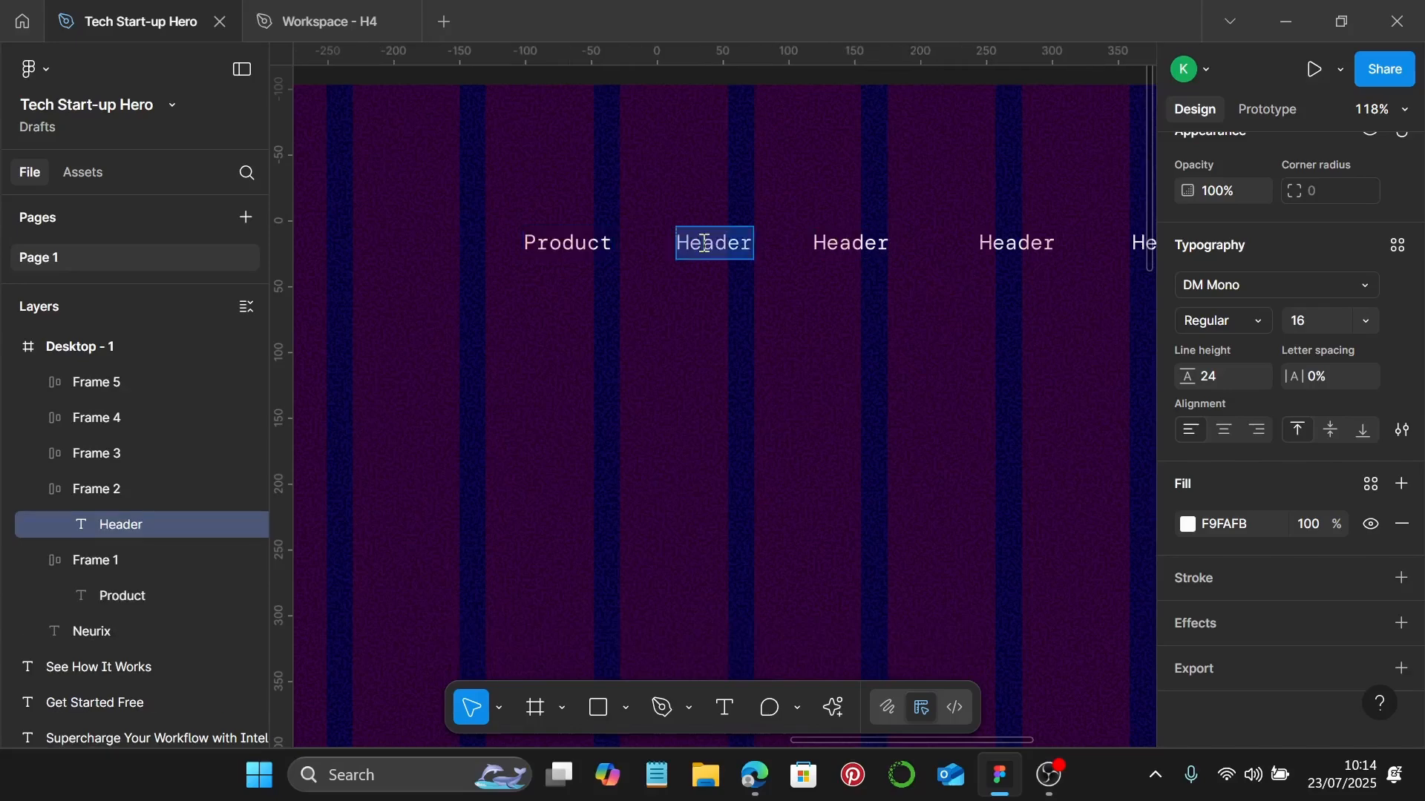
text(Feat)
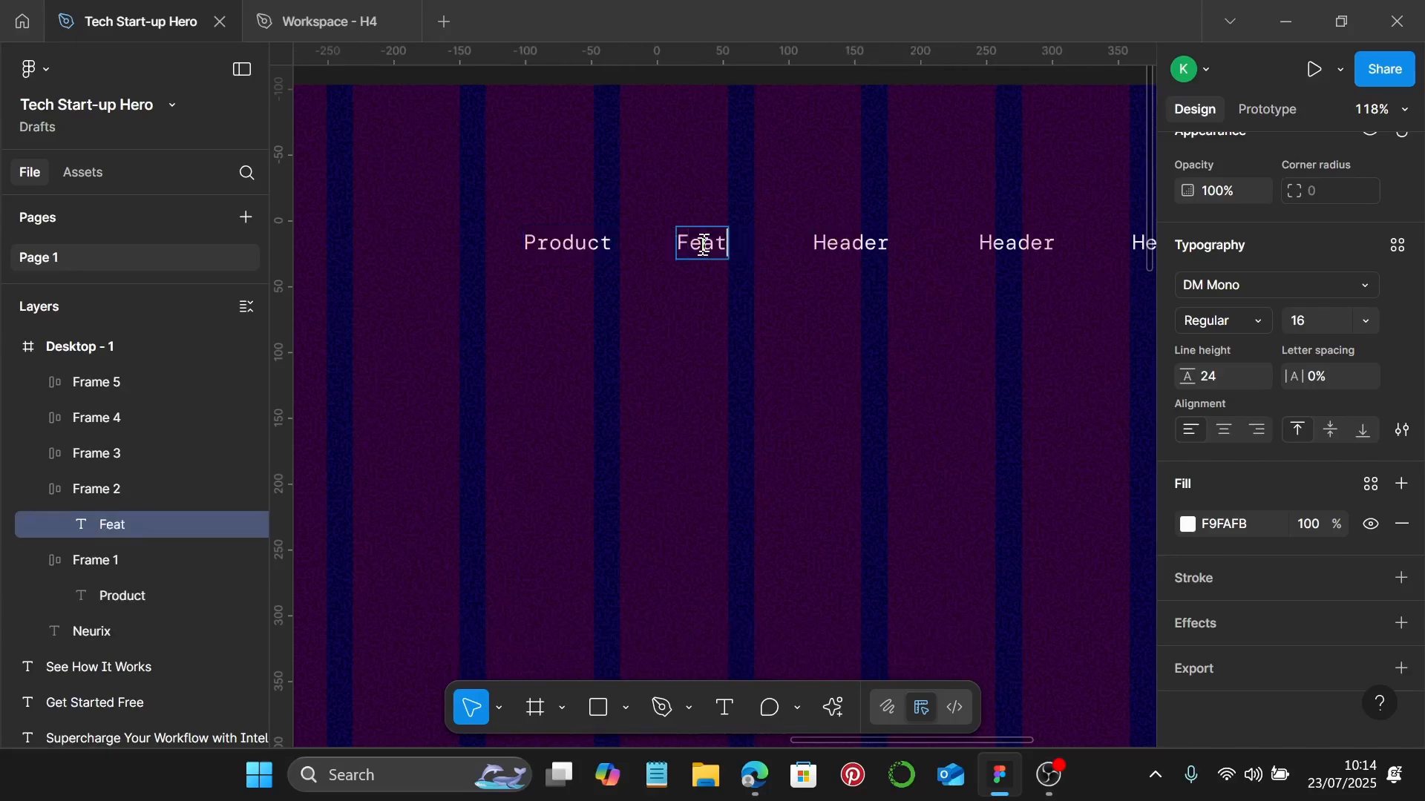
text(ures)
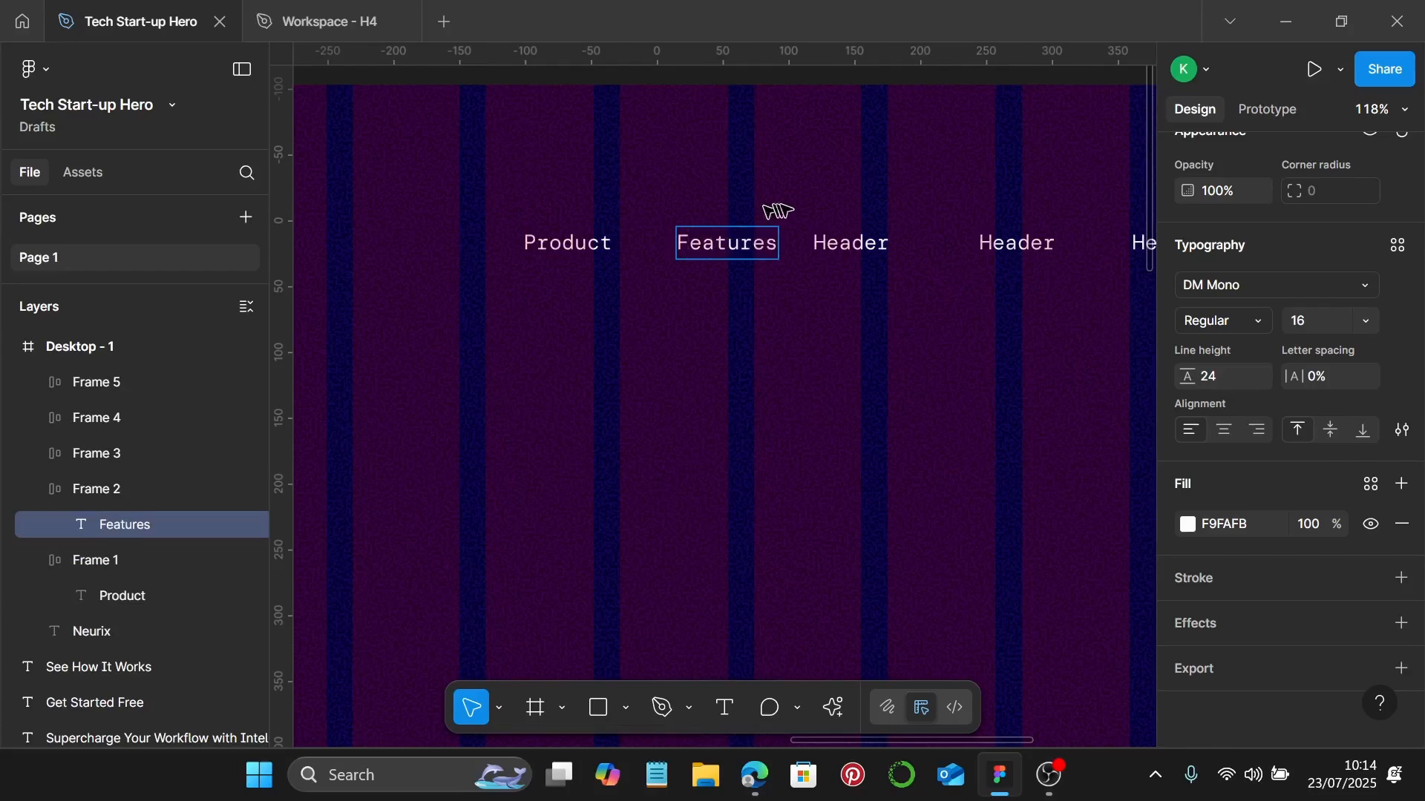
double_click(854, 242)
text(Pricing)
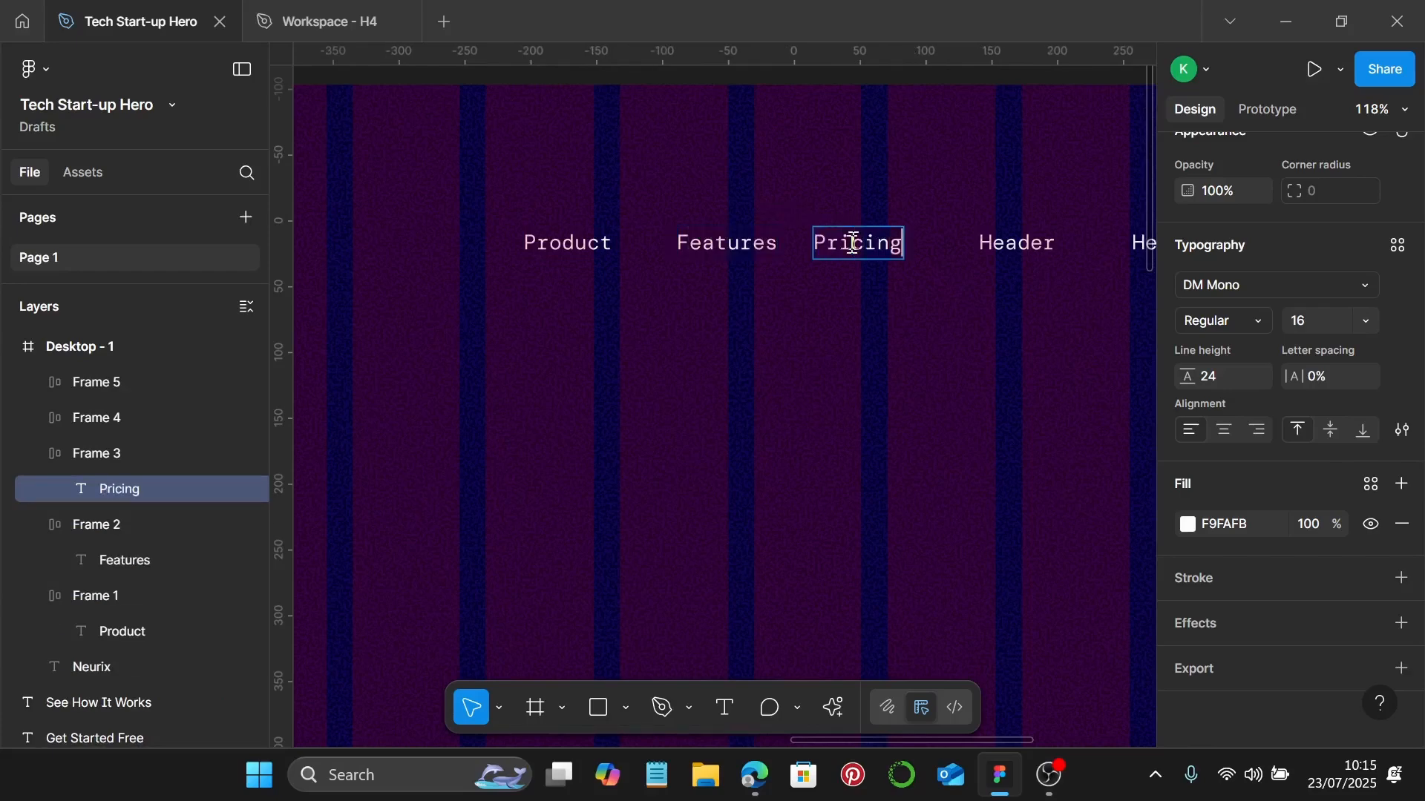
Change the fourth Header item to "Resources" and the fifth to "Contact".
scroll(854, 242, right, 4)
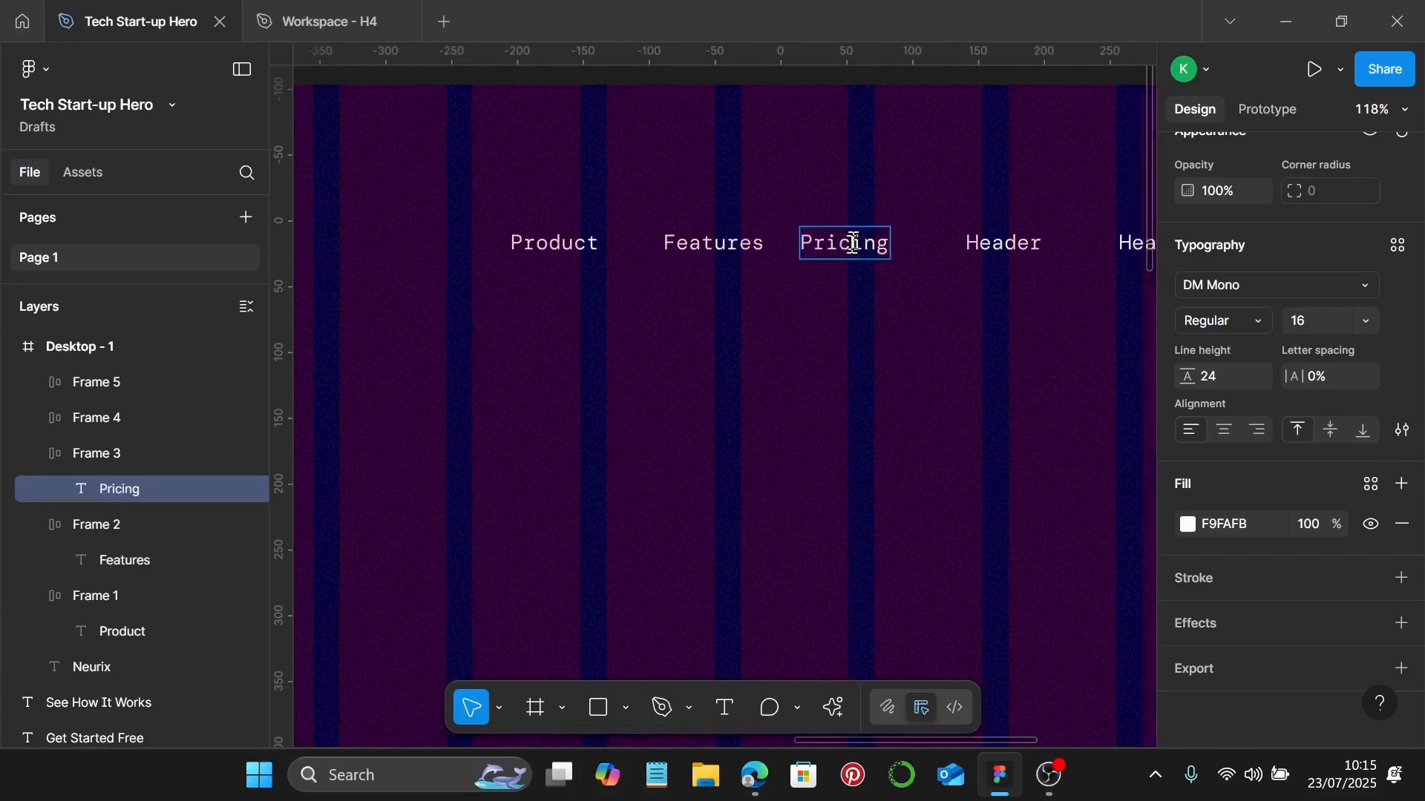
double_click(867, 248)
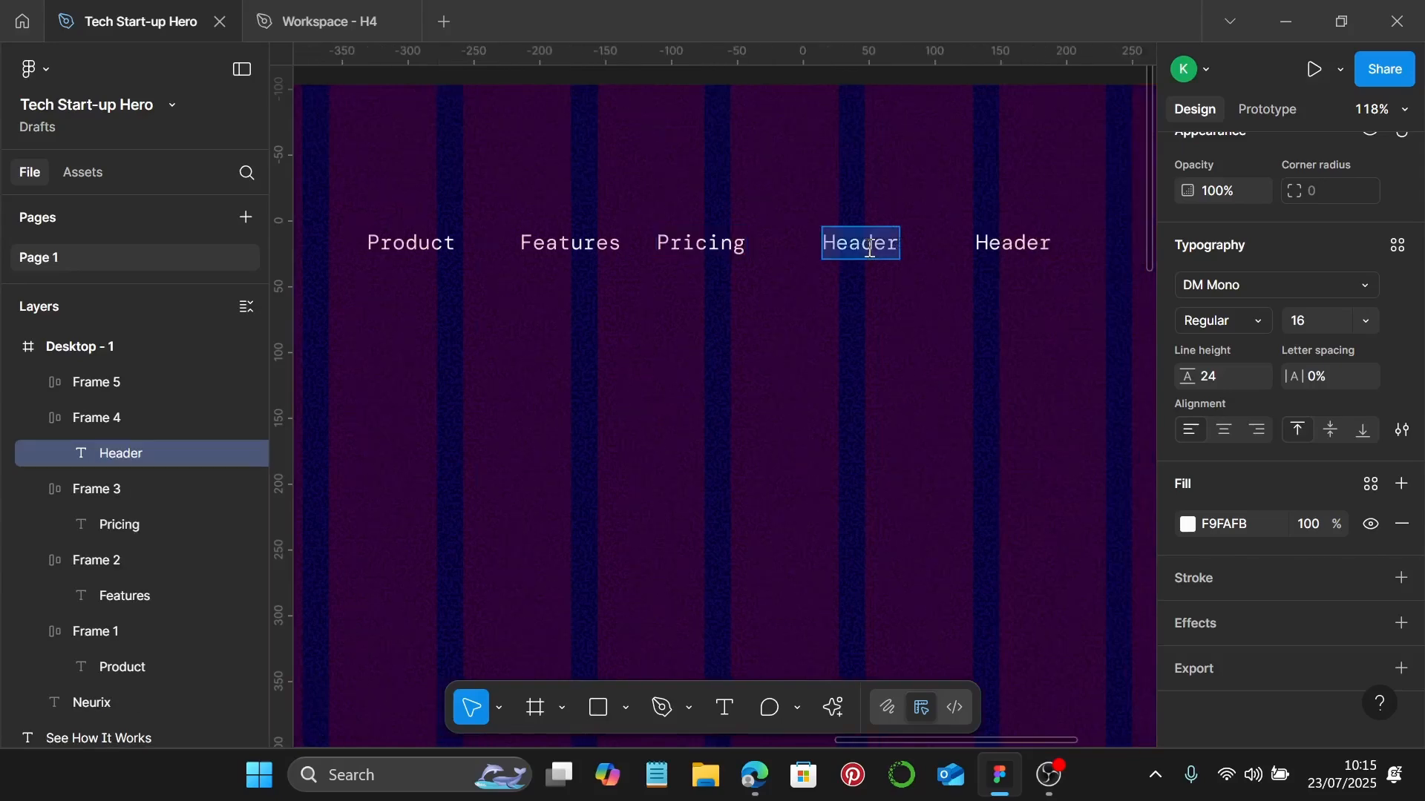
text(Re)
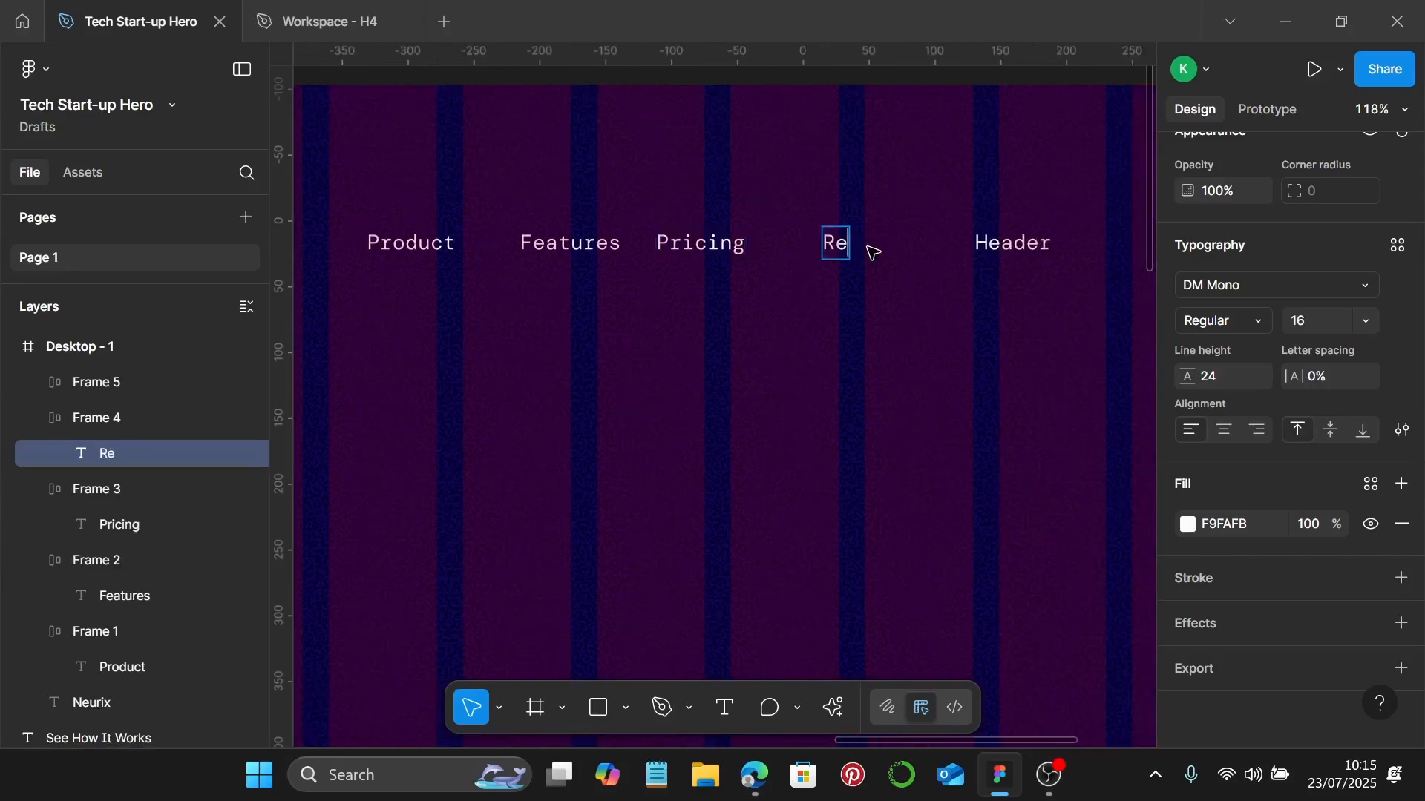
text(sources)
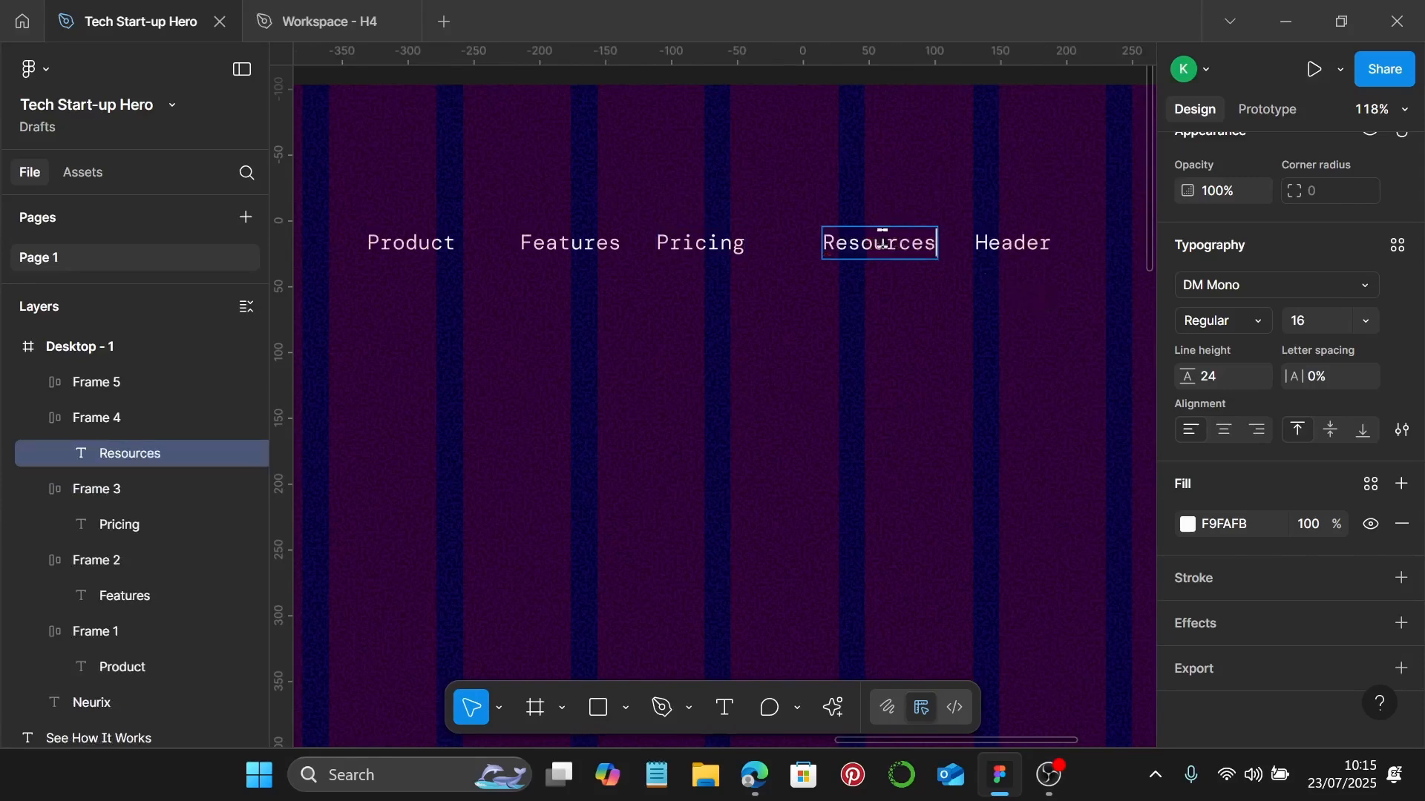
scroll(1024, 321, right, 3)
double_click(965, 251)
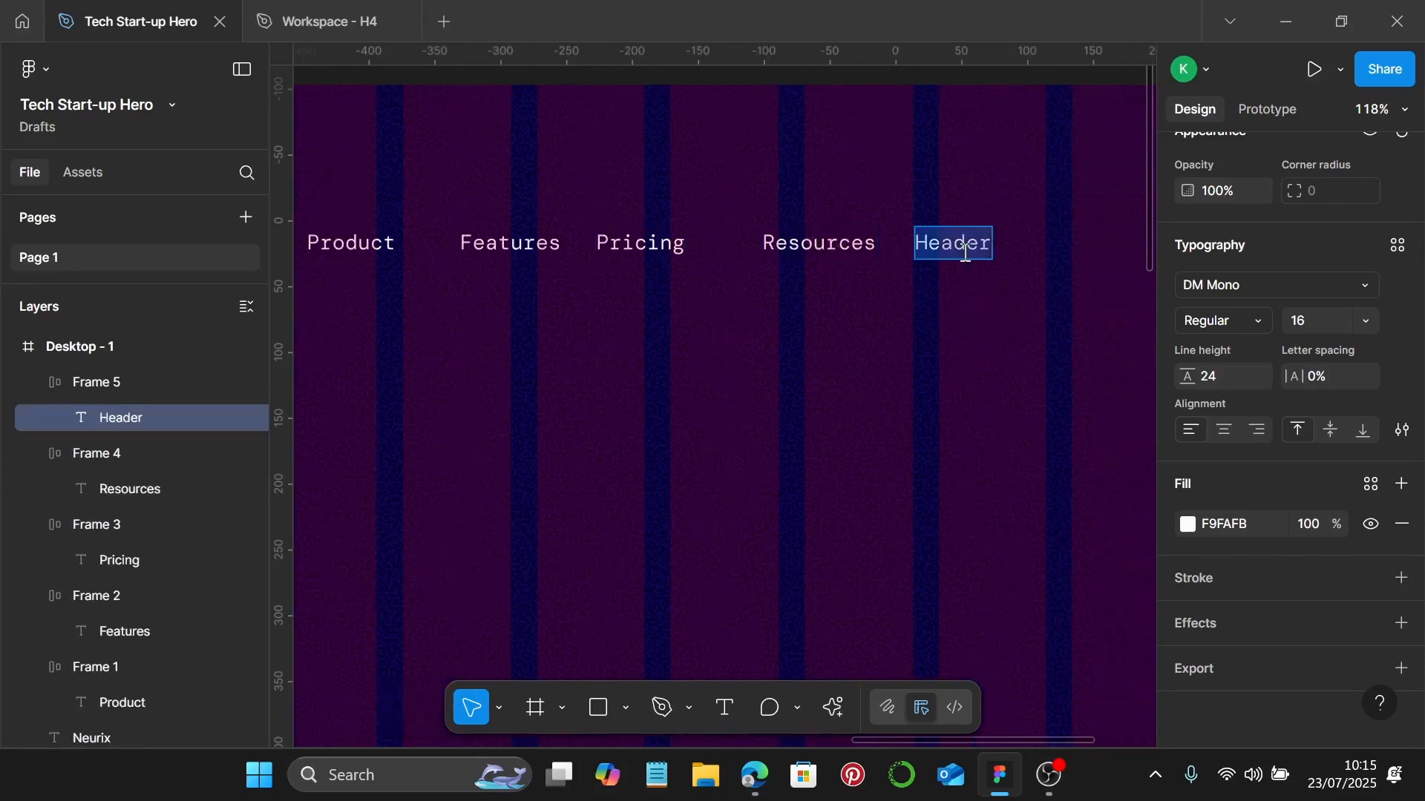
text(Contact)
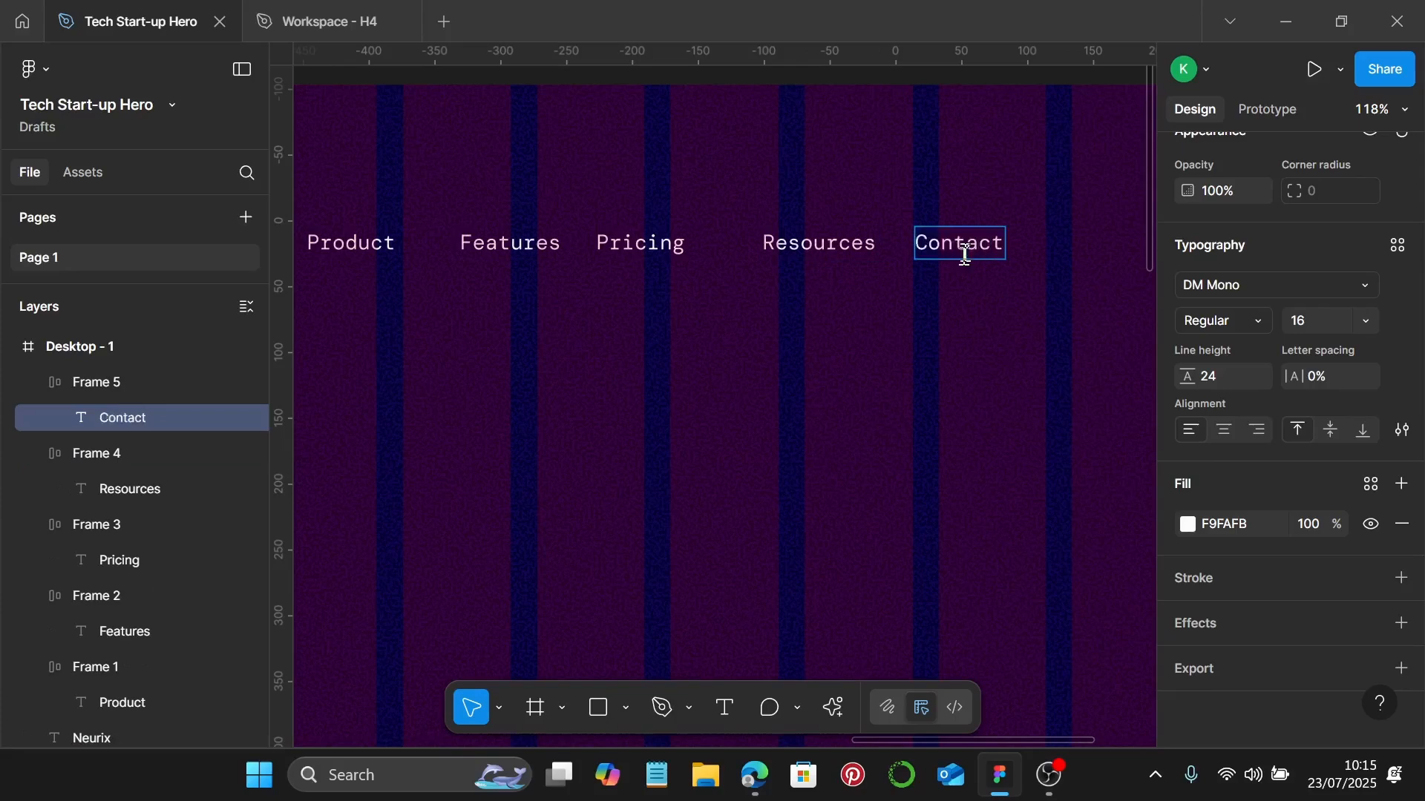
click(950, 318)
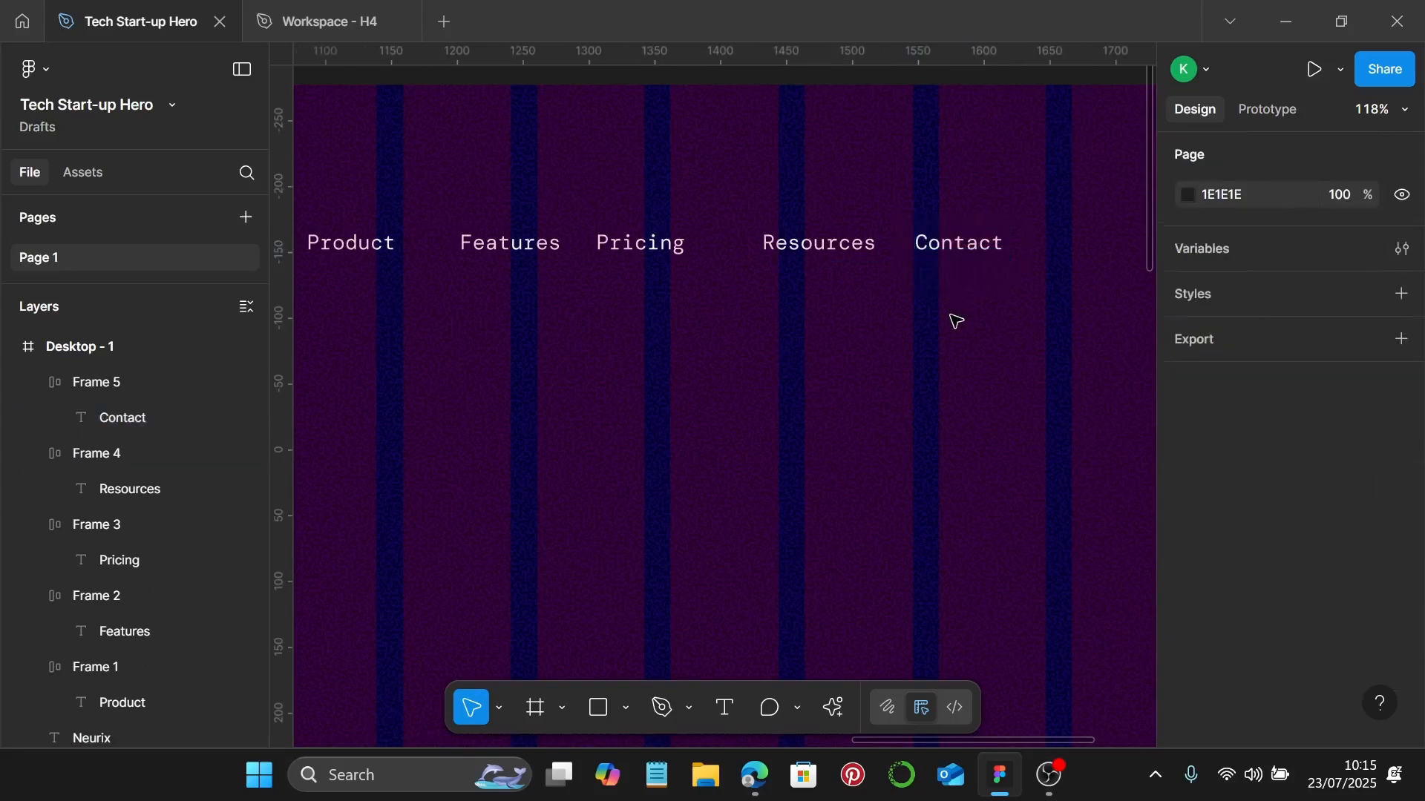
Wrap the five navigation items, Product through Contact, together in one auto layout frame.
scroll(953, 319, down, 5)
scroll(956, 320, down, 1)
click(956, 286)
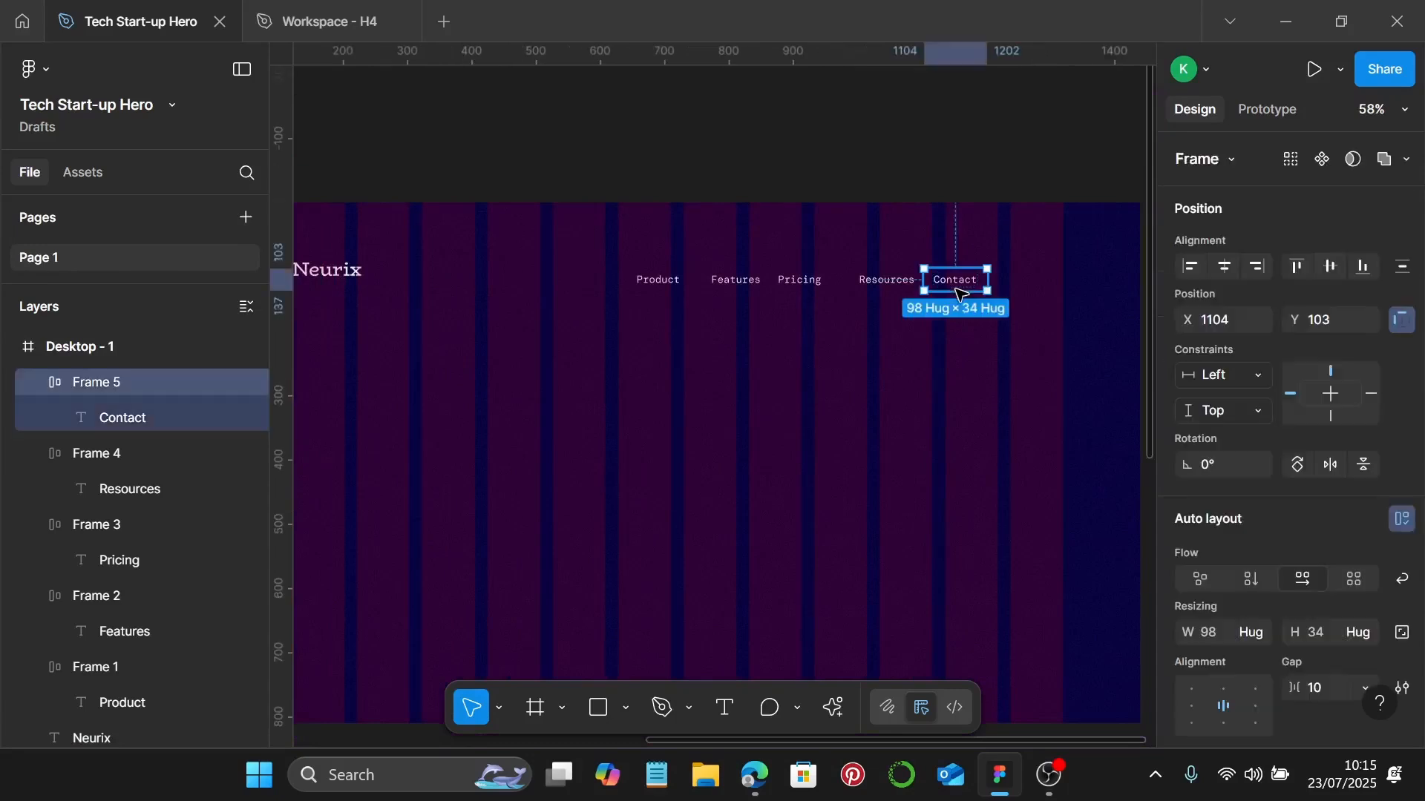
shift+click(898, 281)
shift+click(816, 285)
shift+click(725, 282)
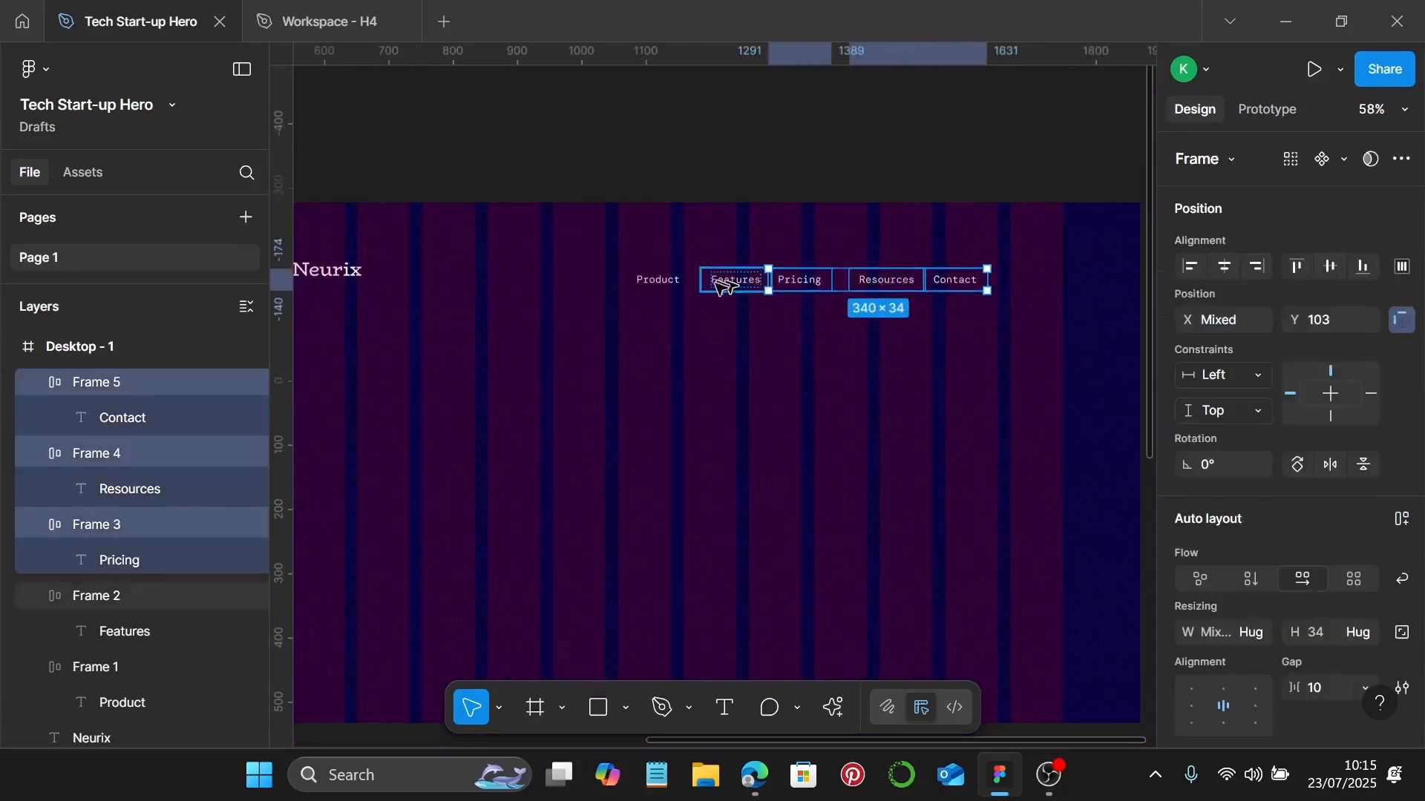
shift+click(661, 284)
key(shift+a)
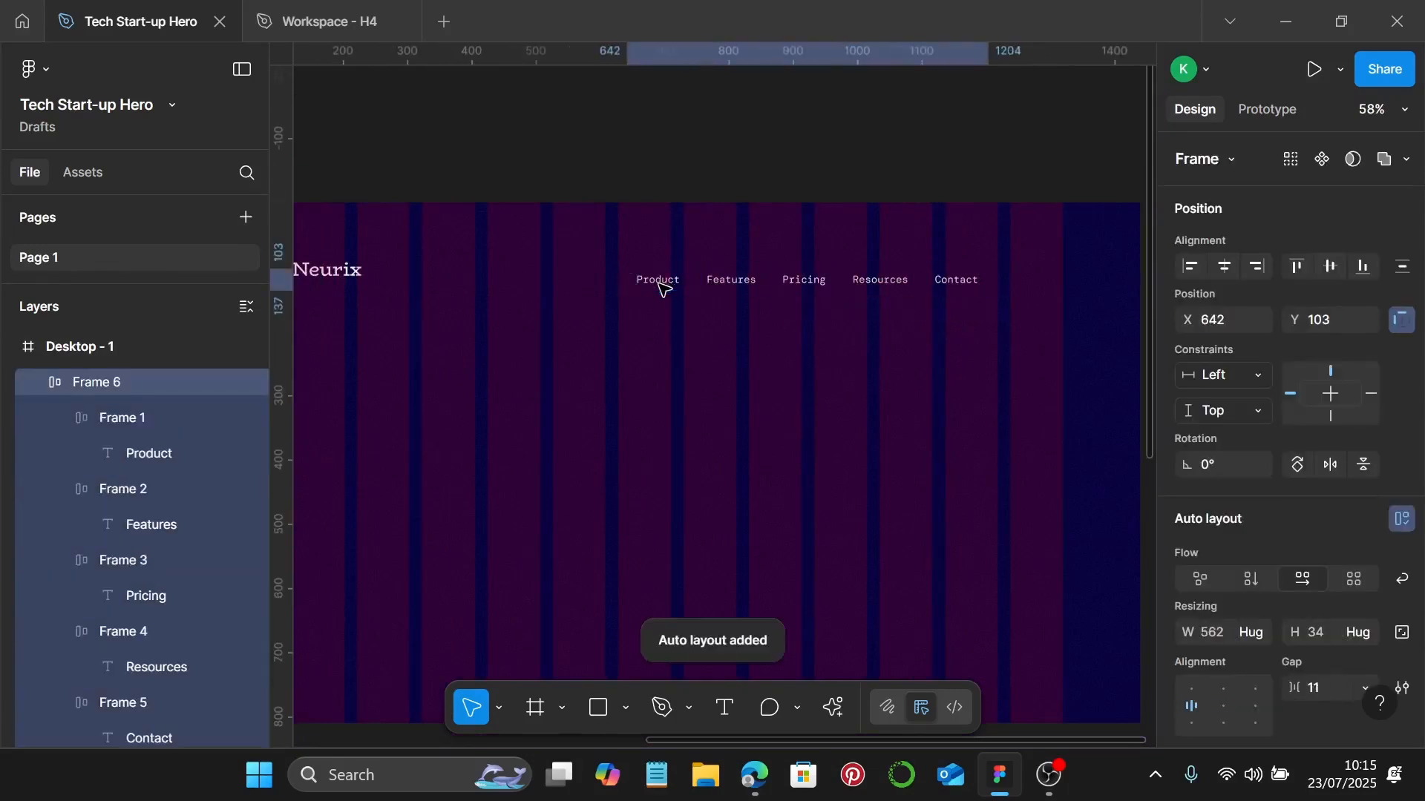
Set the gap between the items of the navigation auto layout frame to 10.
scroll(1277, 594, down, 2)
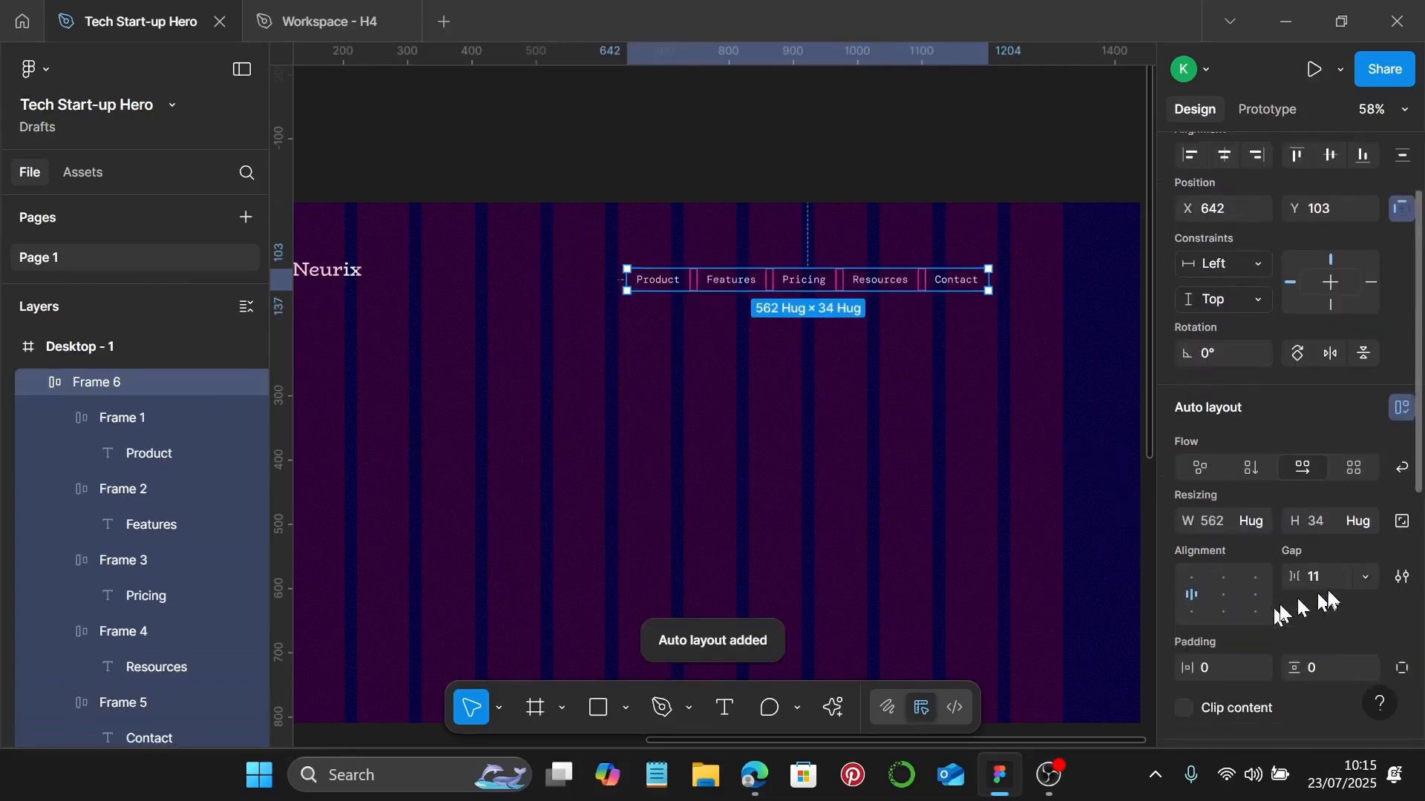
text(1)
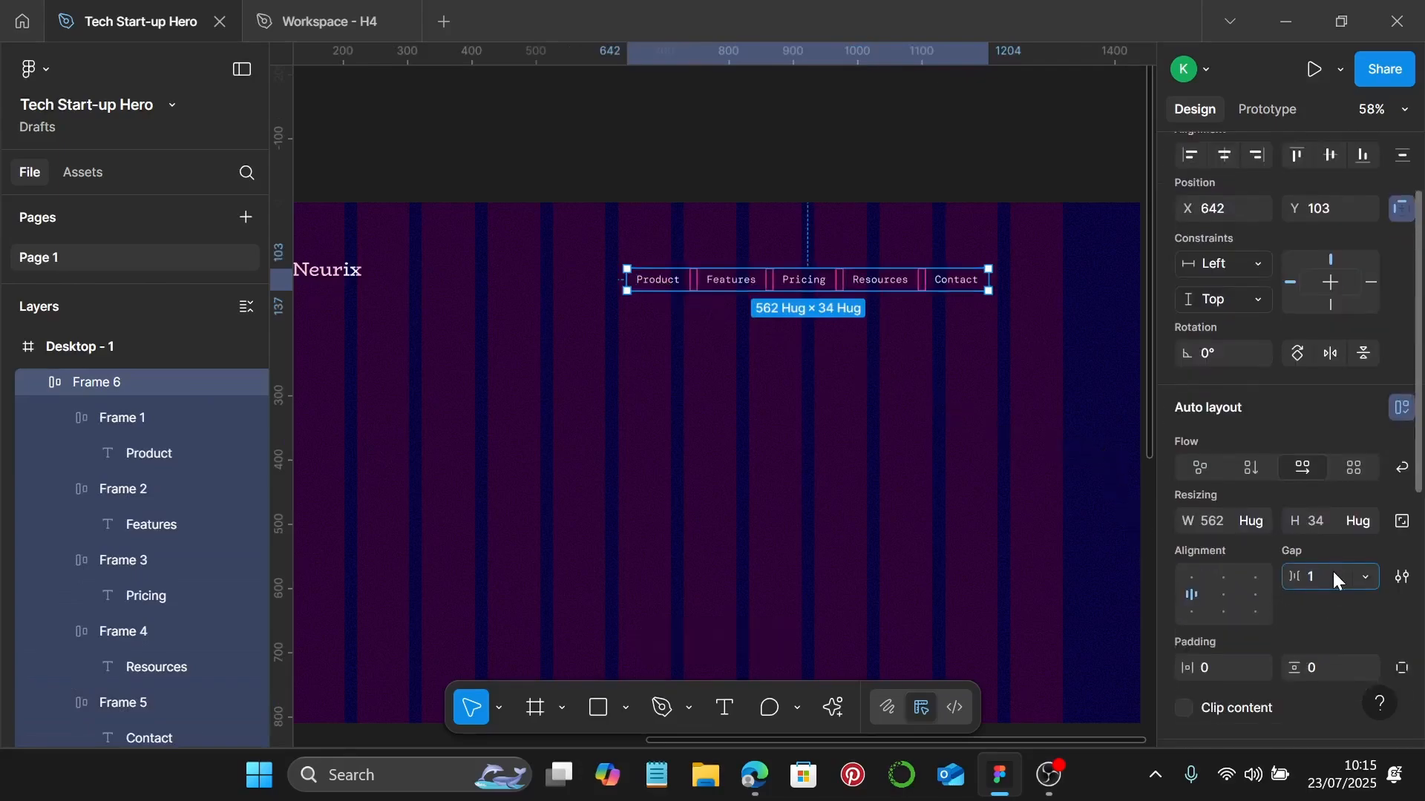
text(0)
key(Return)
Move the navigation frame to about X 762, Y 107 so its end aligns with the last guide column's outer edge.
scroll(1095, 428, up, 3)
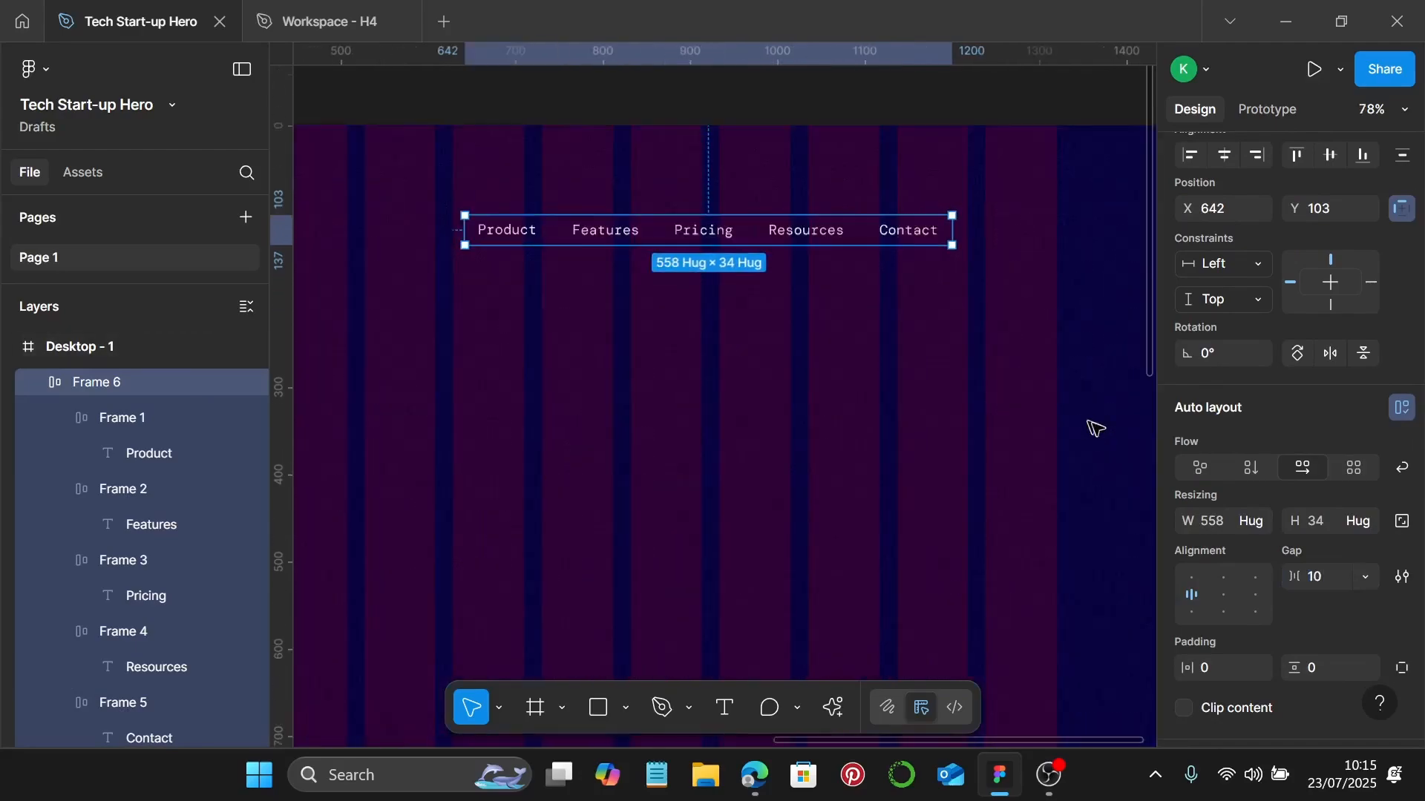
drag(831, 235, 943, 238)
scroll(1038, 239, up, 5)
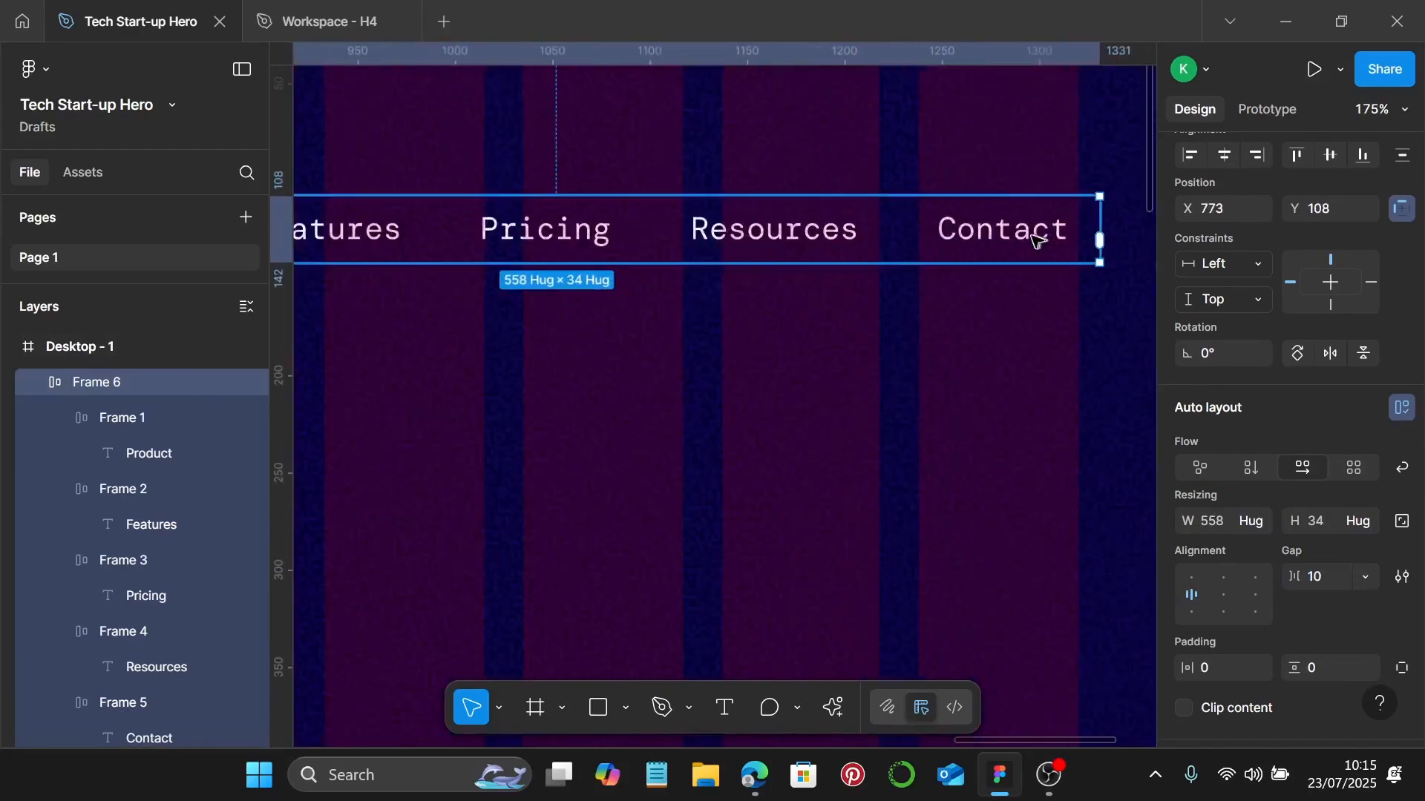
drag(1038, 238, 1017, 233)
scroll(1021, 236, down, 5)
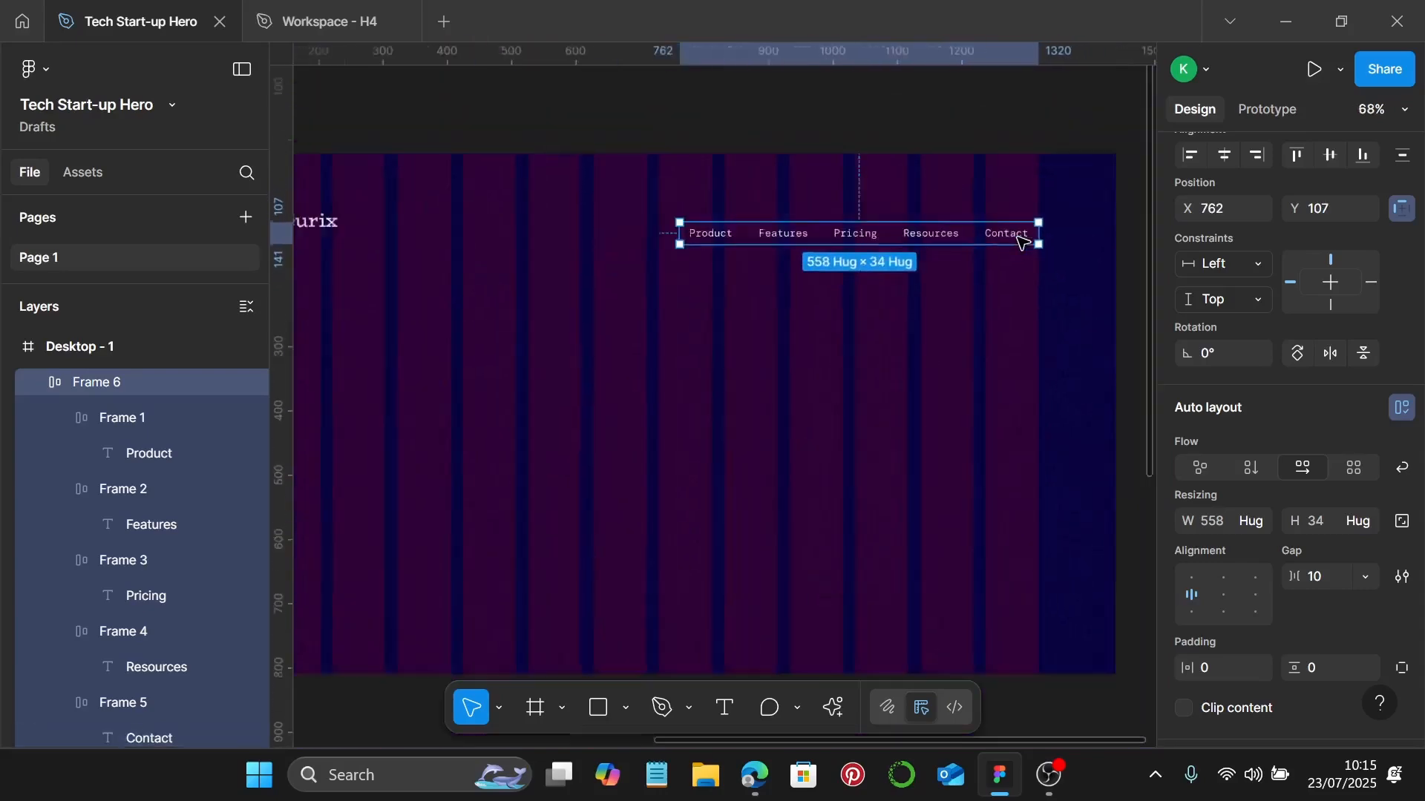
Wrap the Neurix logo text and the navigation frame together in a horizontal auto layout frame.
scroll(1021, 236, down, 3)
scroll(567, 201, left, 4)
shift+click(684, 232)
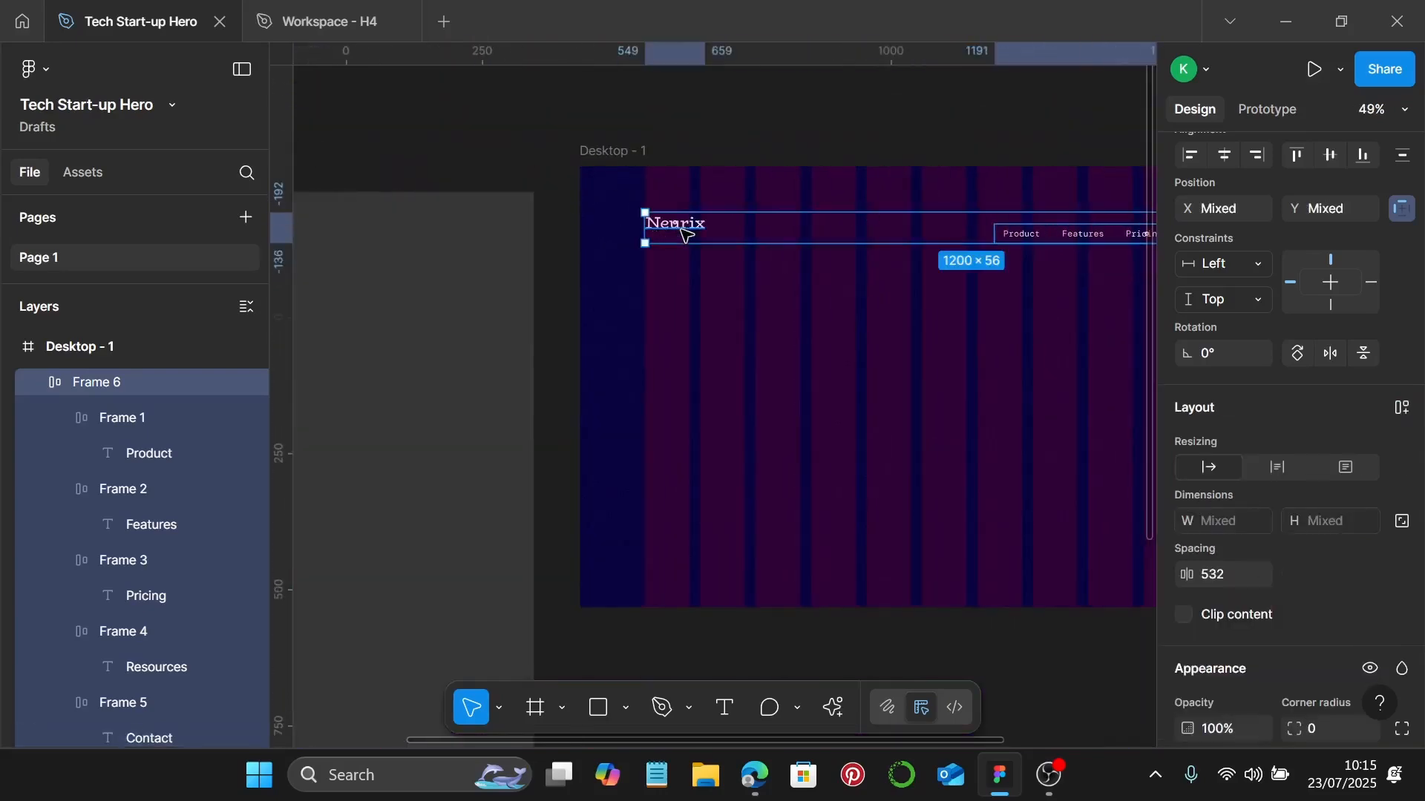
key(shift+a)
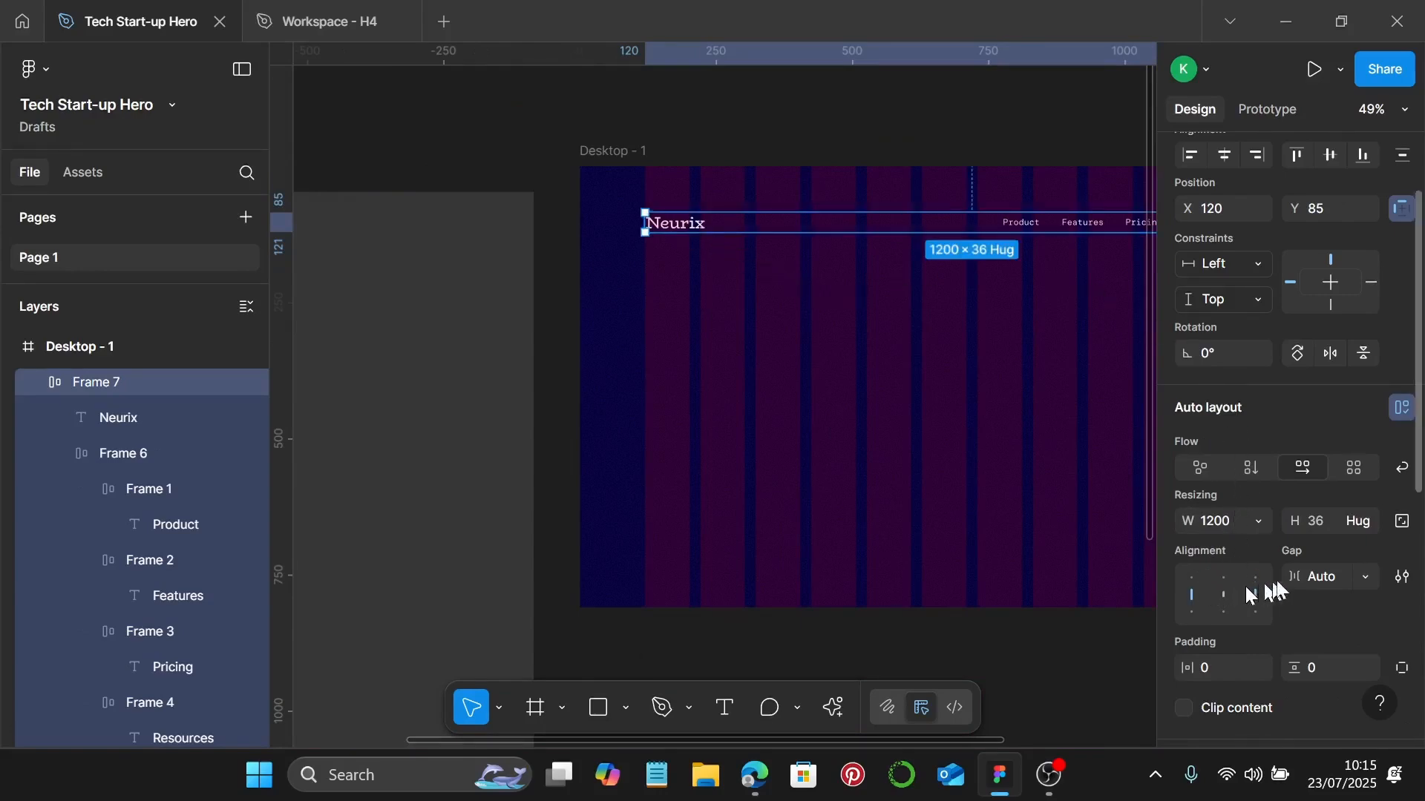
Move the combined header frame up to Y 60 in Desktop - 1 and deselect it.
scroll(928, 264, right, 3)
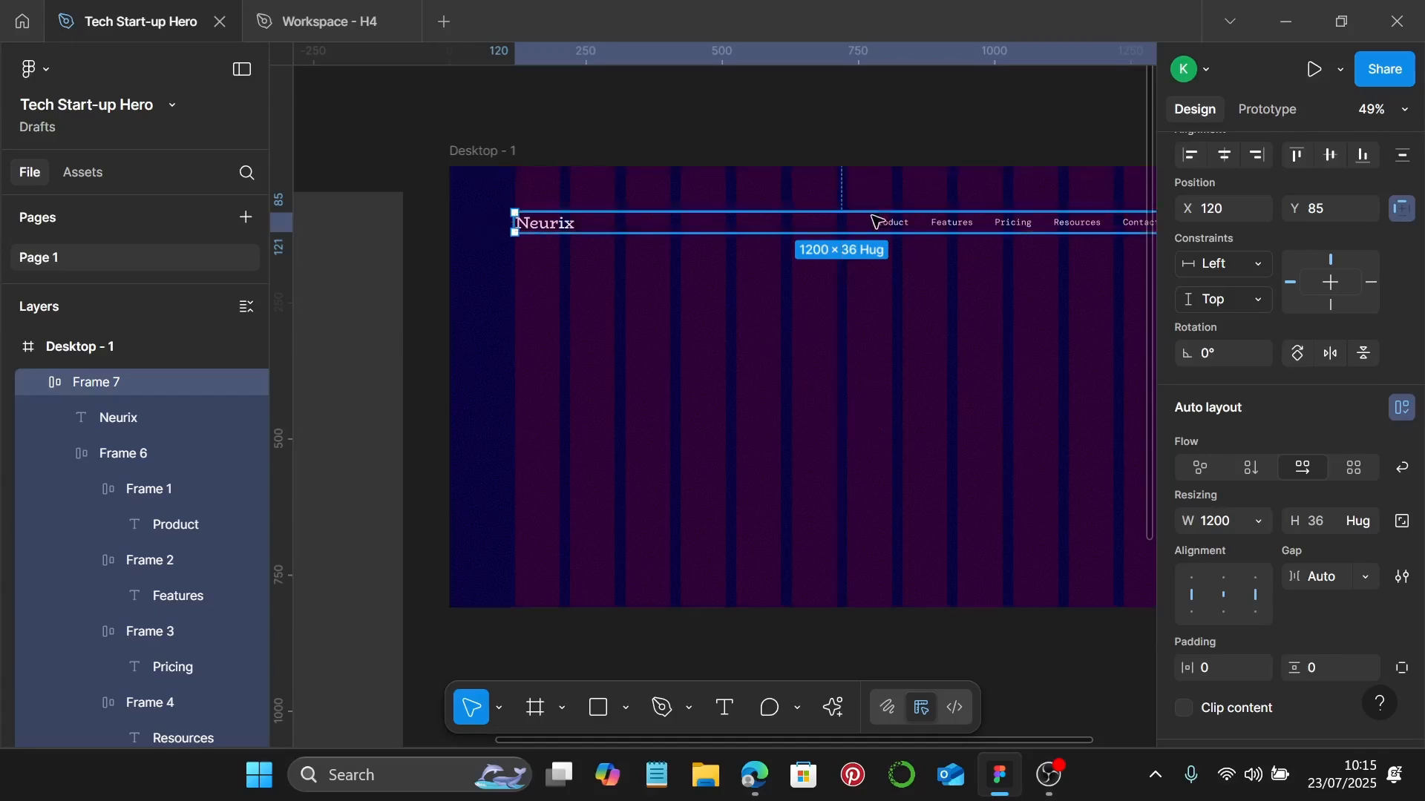
key(Up)
key(Up)
key(Up)
key(Up)
key(Up)
key(Up)
key(Up)
key(Up)
key(Up)
key(Up)
key(Up)
key(Up)
key(Up)
key(Up)
key(Up)
key(Up)
key(Up)
key(Up)
key(Up)
key(Up)
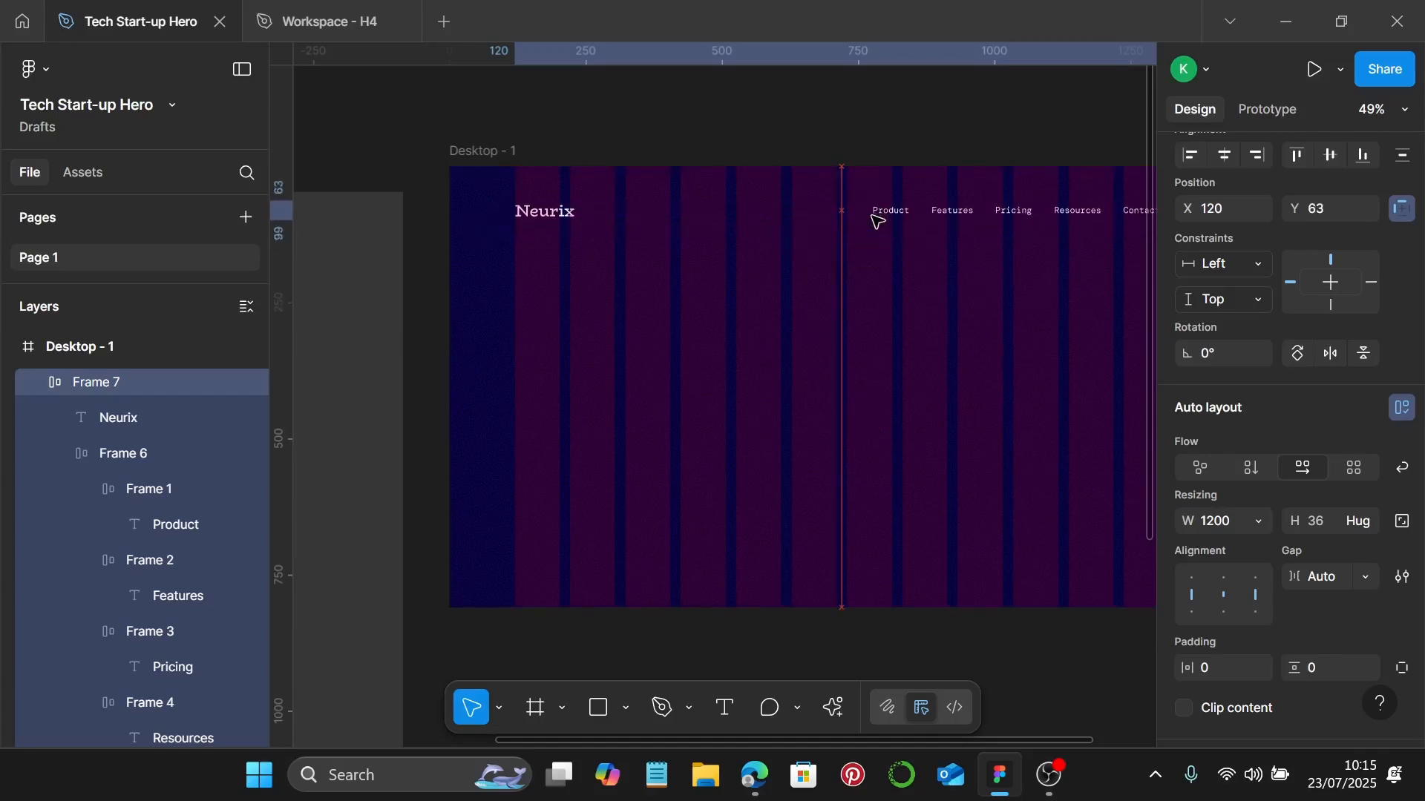
key(alt)
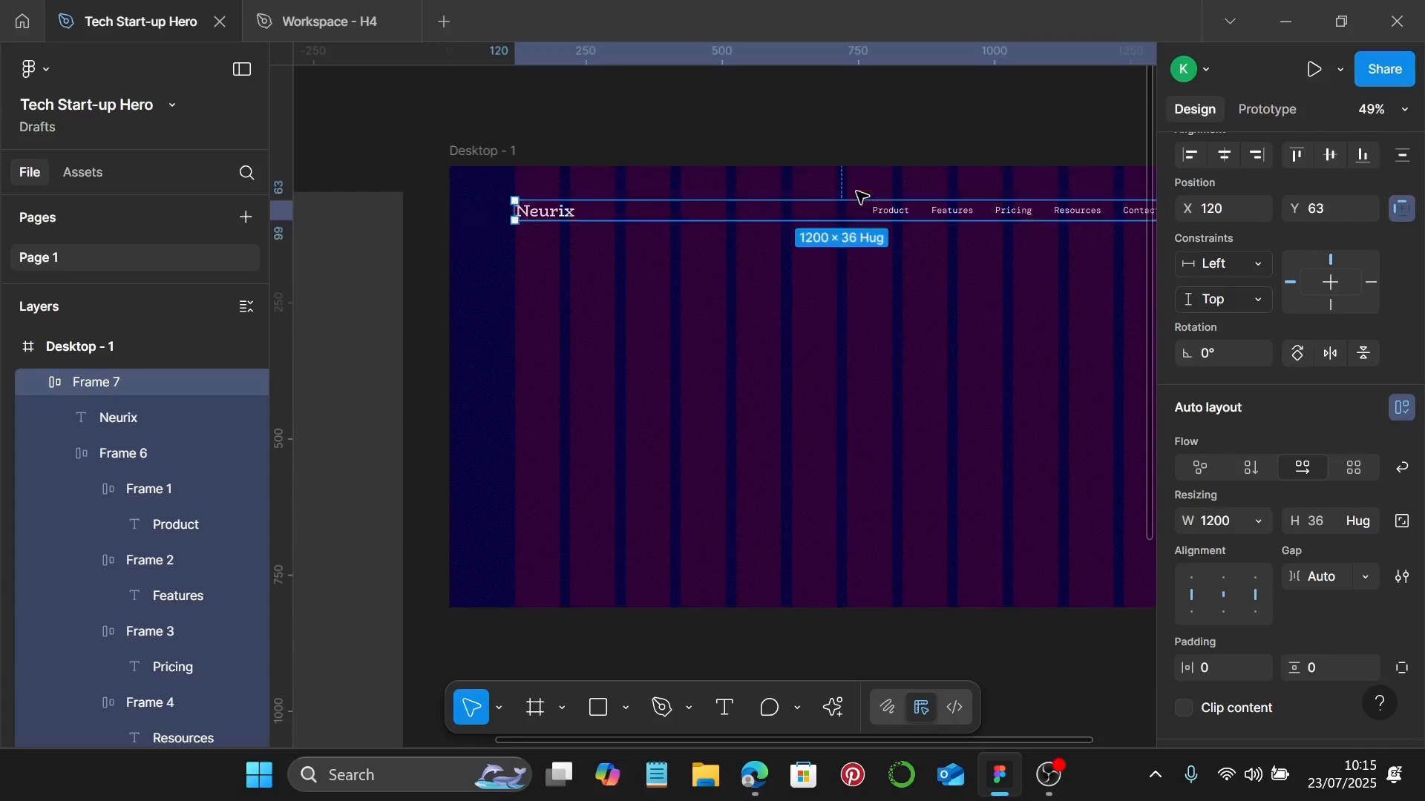
key(Up)
key(Up)
key(Up)
scroll(857, 190, up, 2)
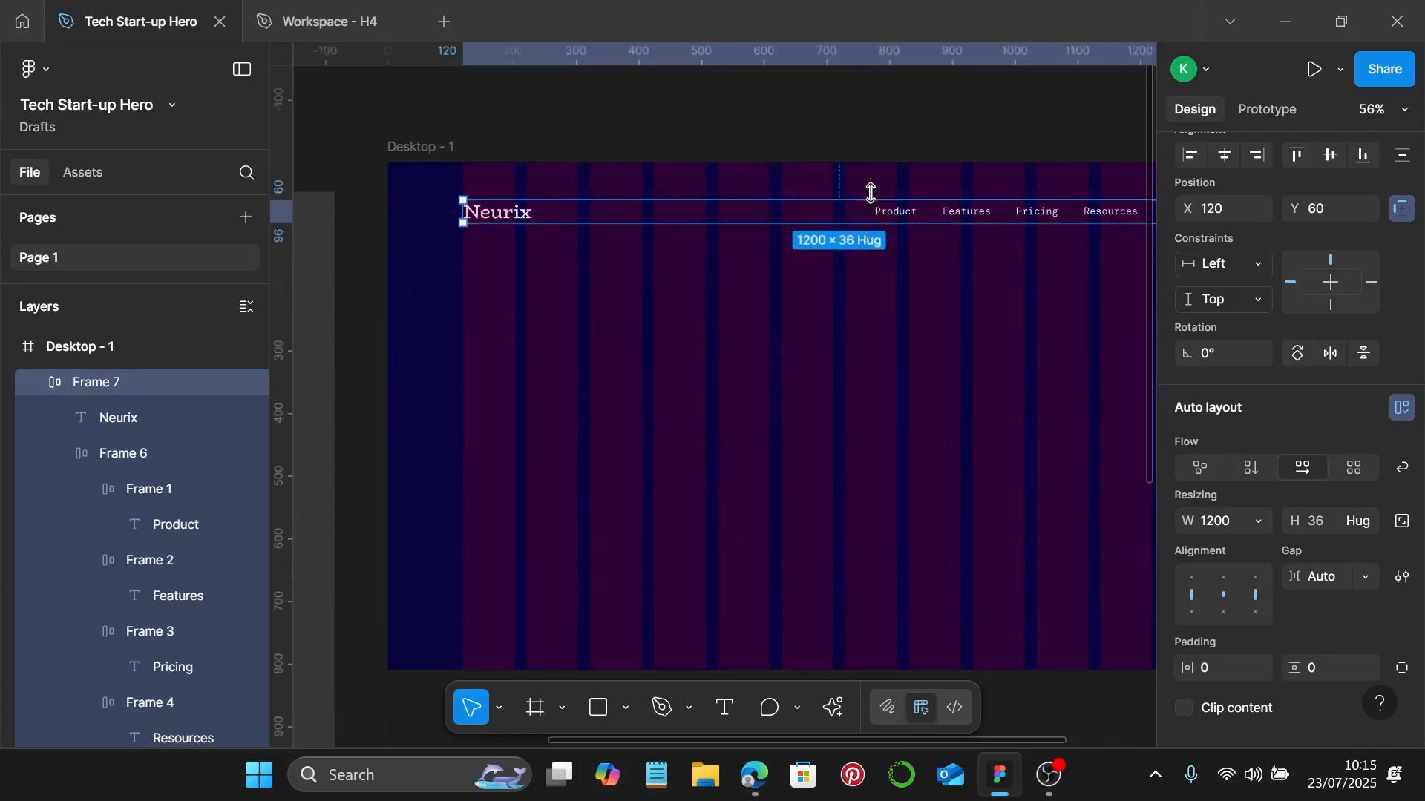
click(854, 268)
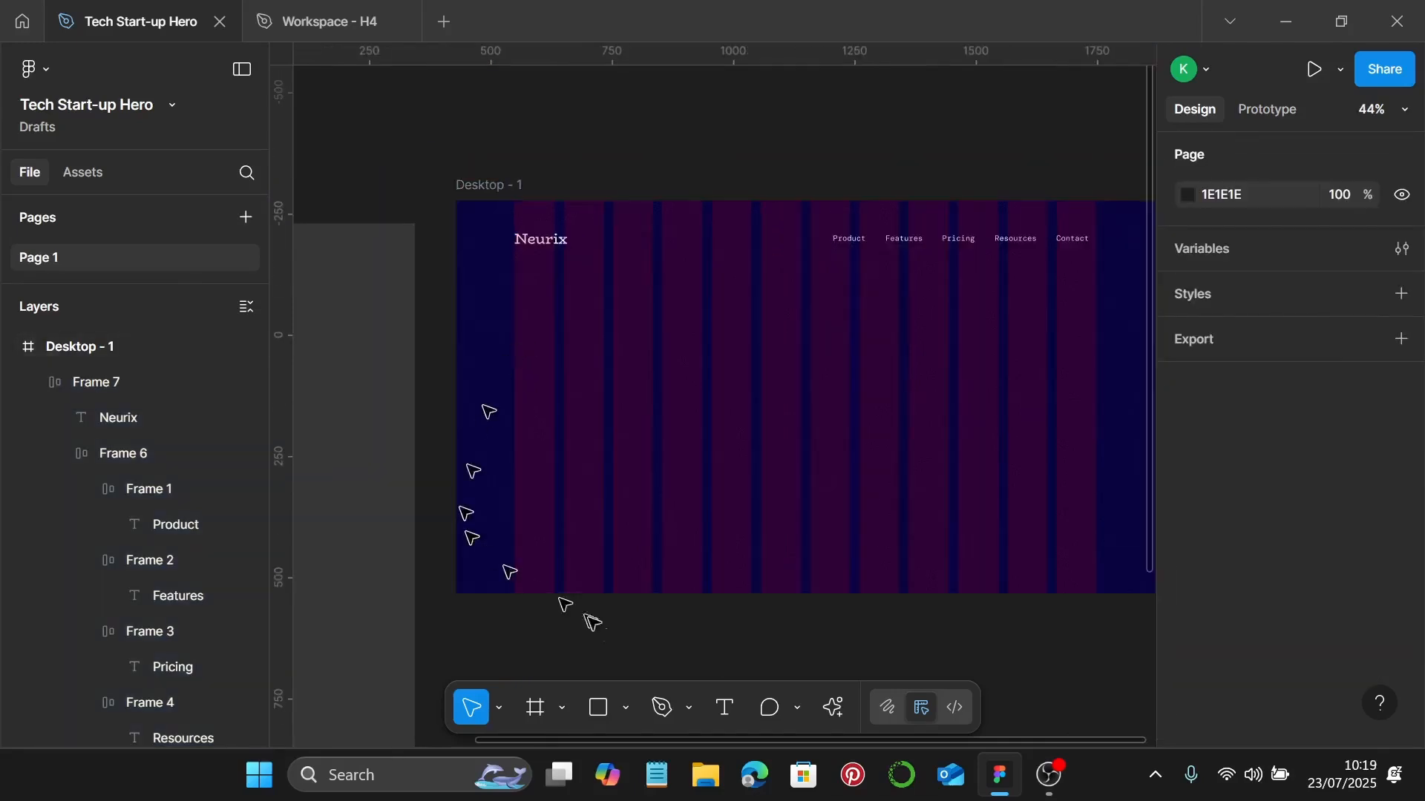
Draw a rectangle about 134 × 46 at about X 96, Y 316 in Desktop - 1, and undo the stray drag that follows.
click(598, 711)
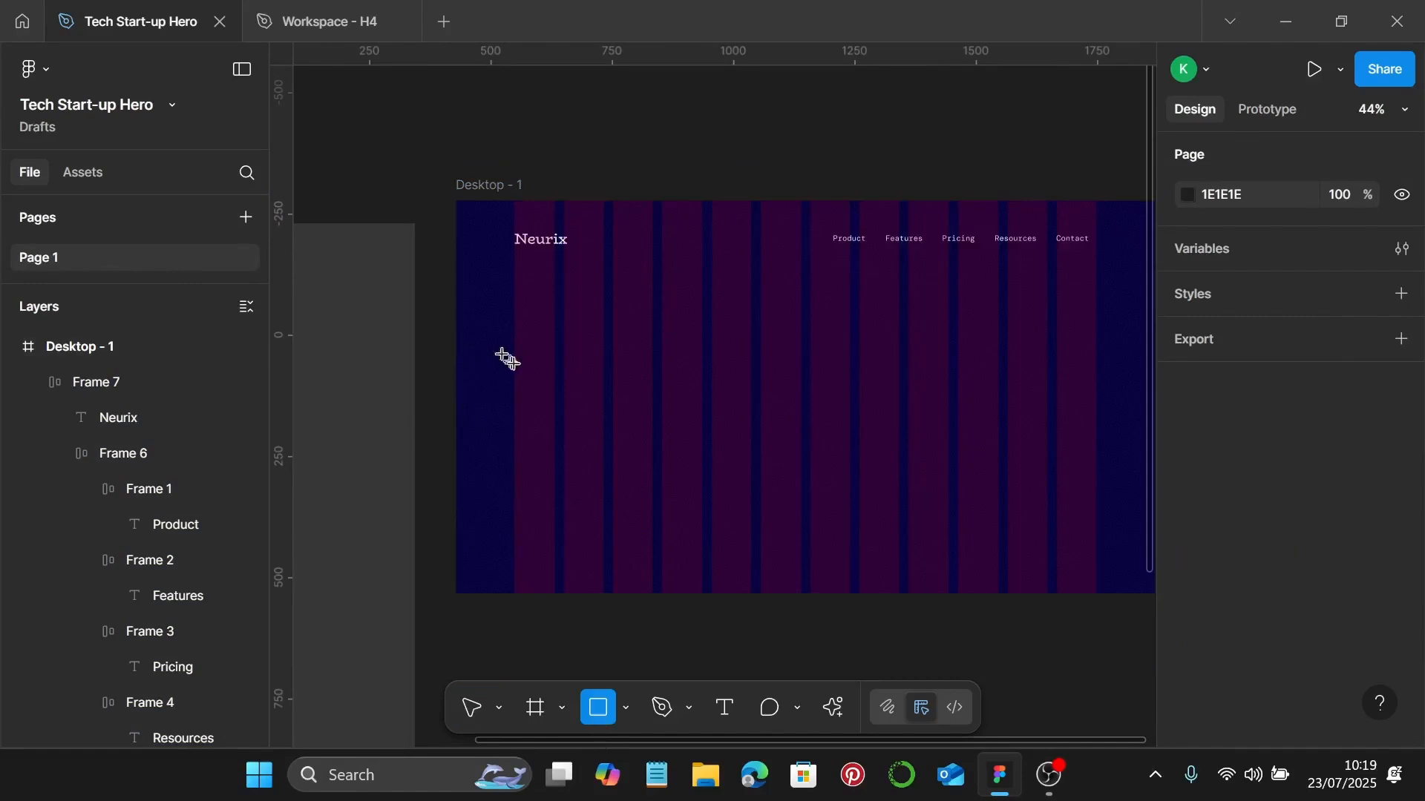
drag(503, 355, 568, 377)
mouse_move(573, 381)
mouse_down()
mouse_move(789, 398)
mouse_move(814, 419)
mouse_up()
key(ctrl+z)
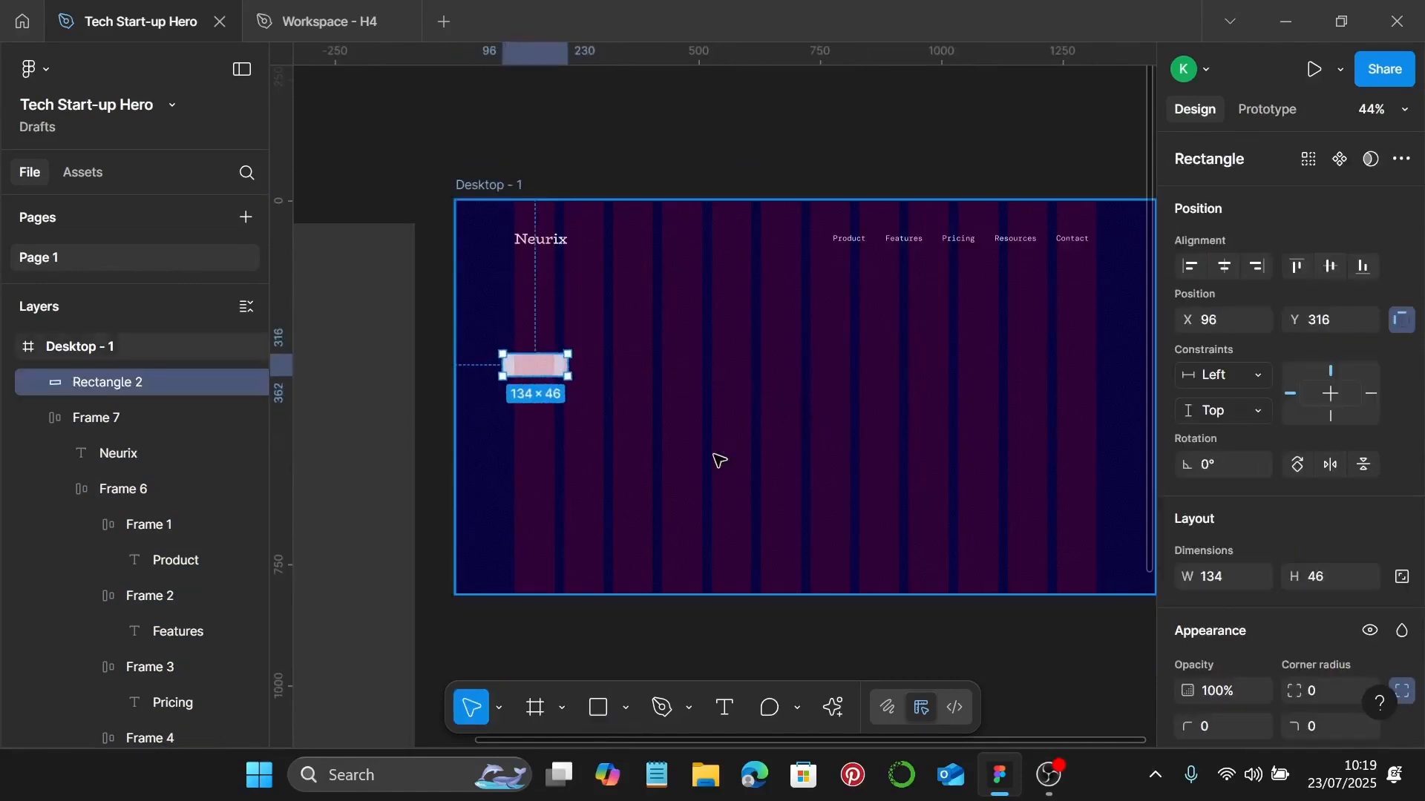
Resize the rectangle in Desktop - 1 to a width of 1015 and a height of 100.
scroll(515, 377, up, 5)
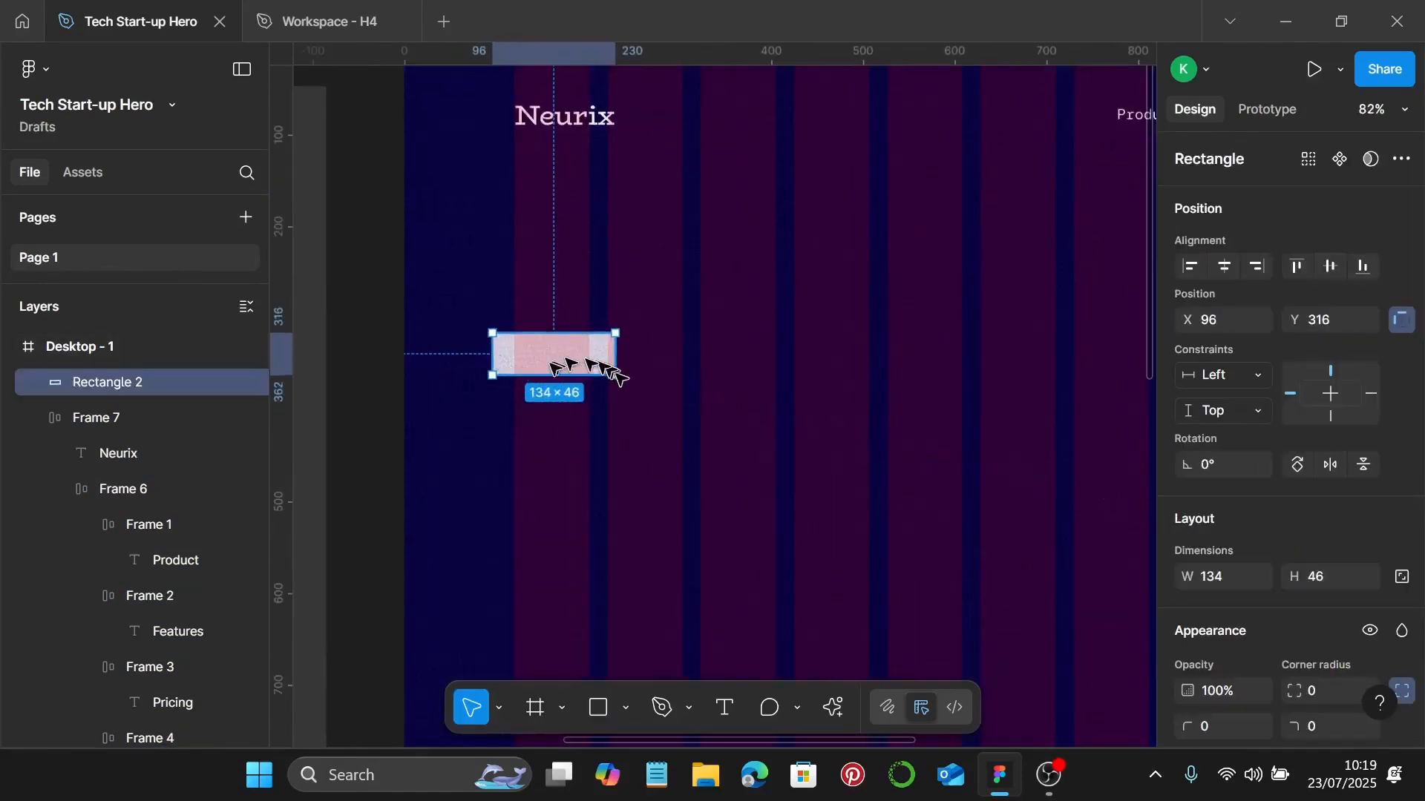
scroll(1351, 505, down, 3)
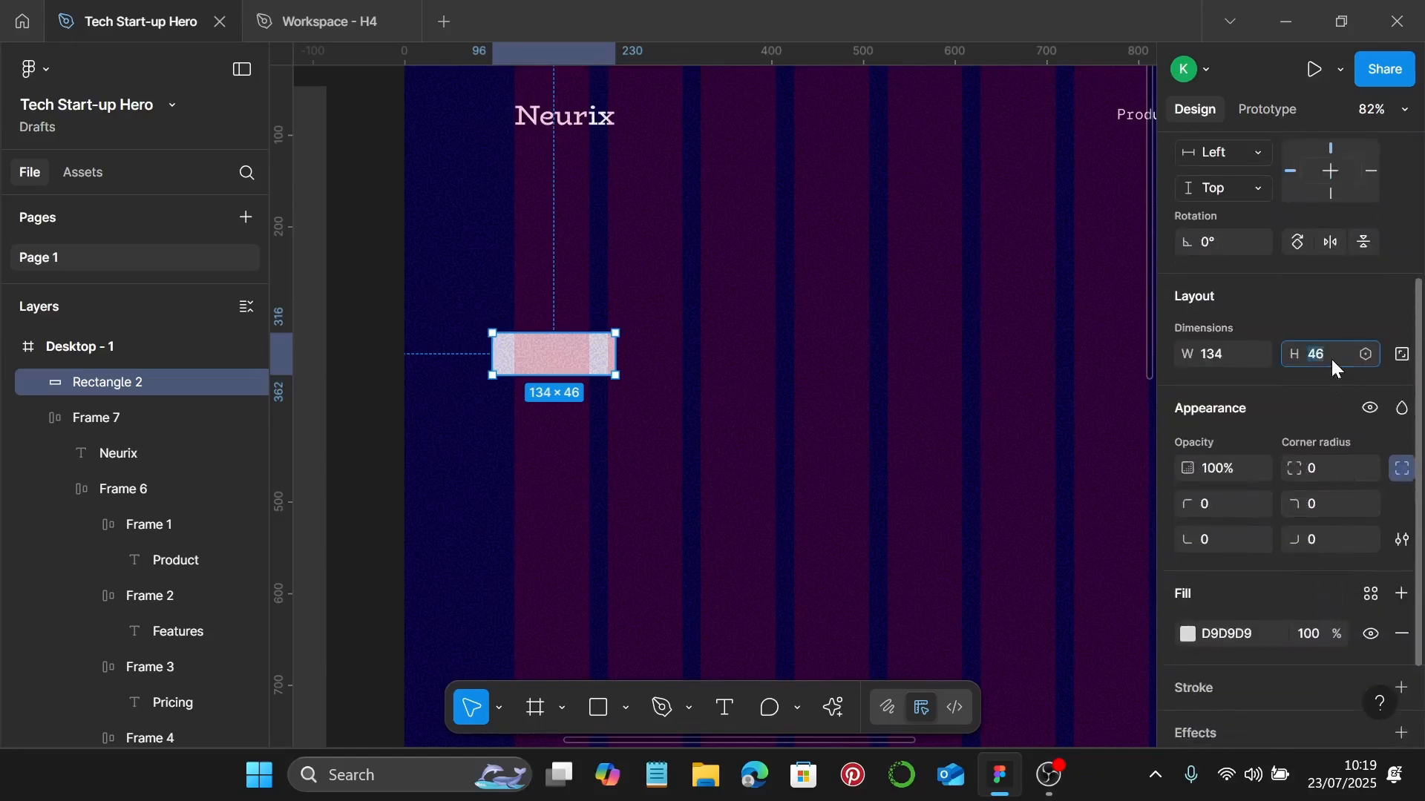
key(Return)
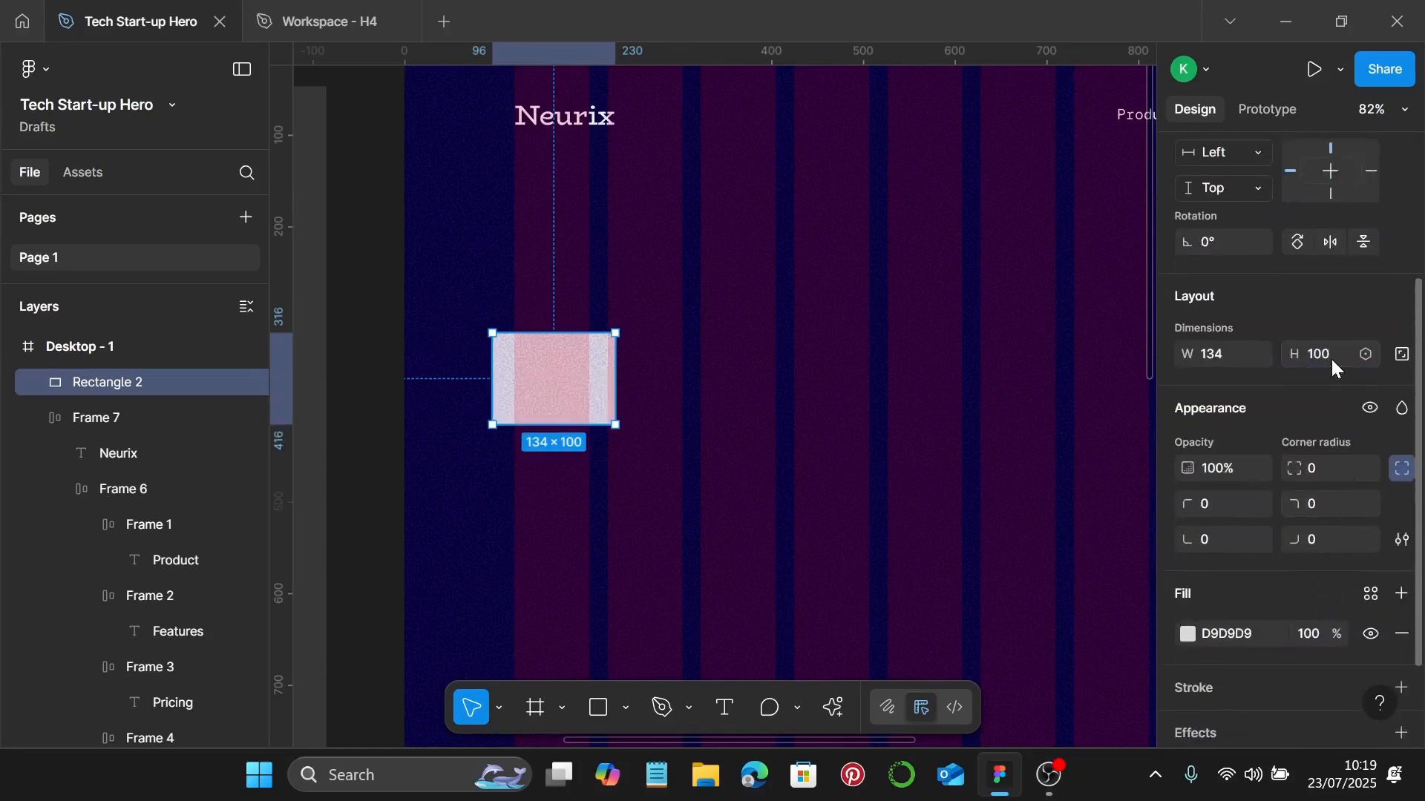
click(1226, 362)
text(1015)
key(Return)
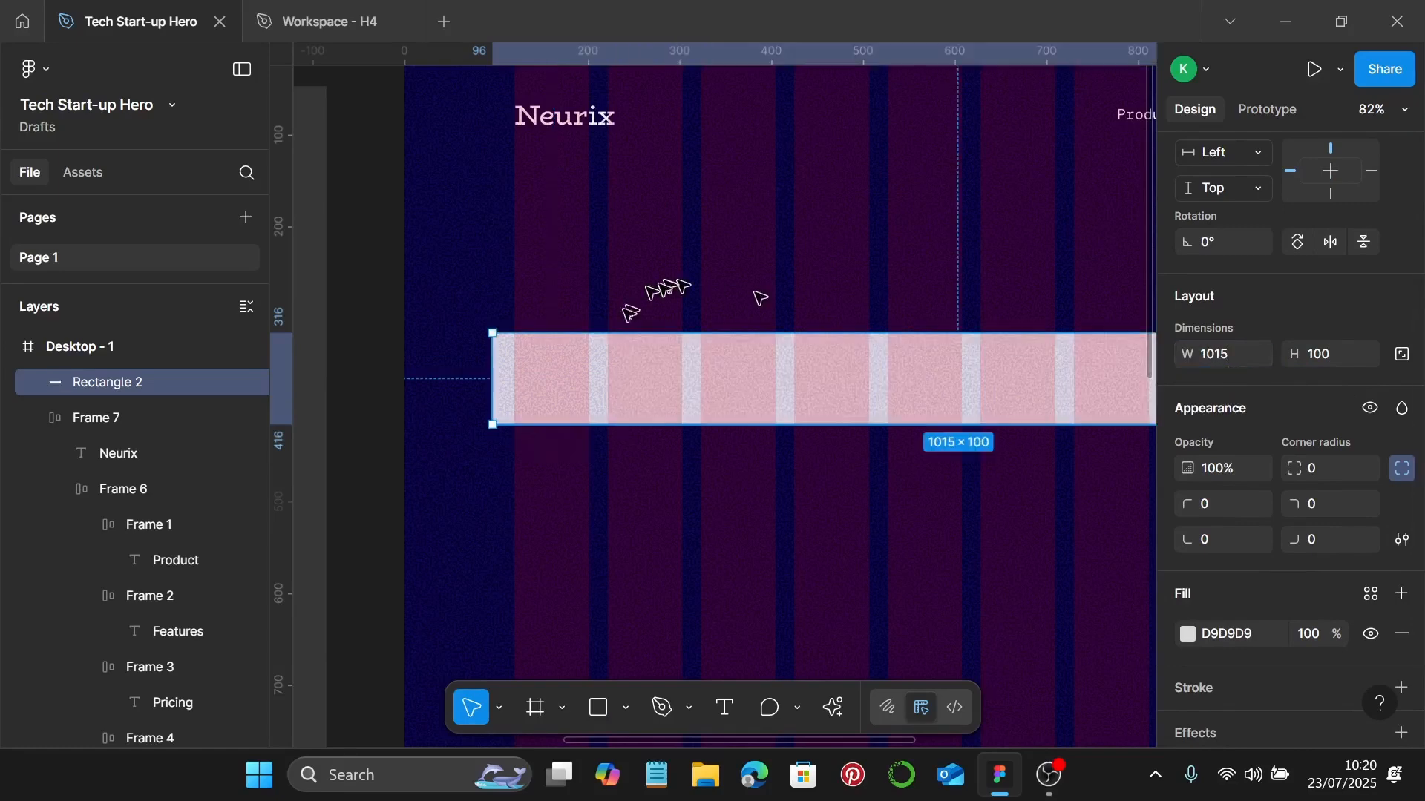
Move the rectangle flush against the left edge of Desktop - 1, at about Y 281.
drag(605, 364, 534, 341)
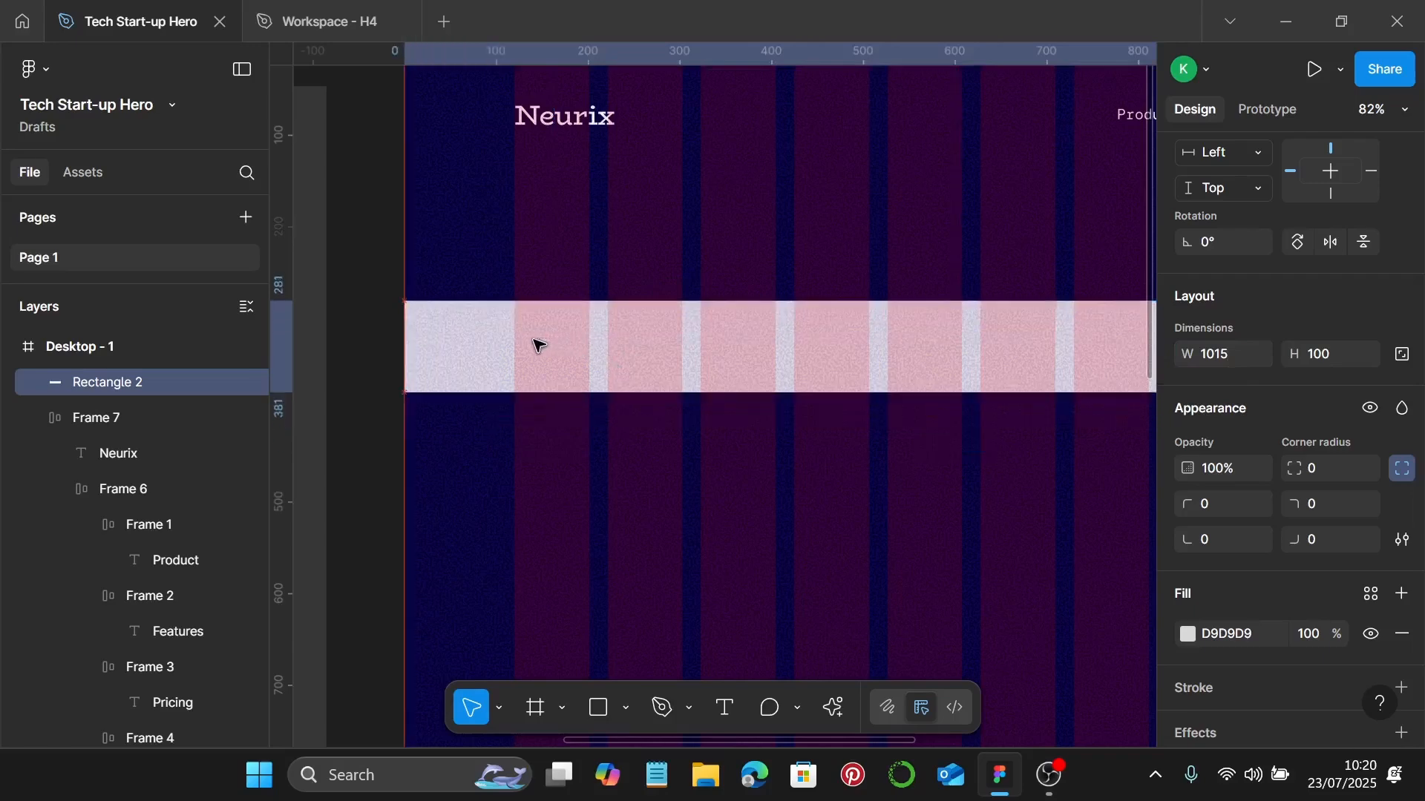
scroll(534, 341, down, 3)
scroll(547, 345, down, 2)
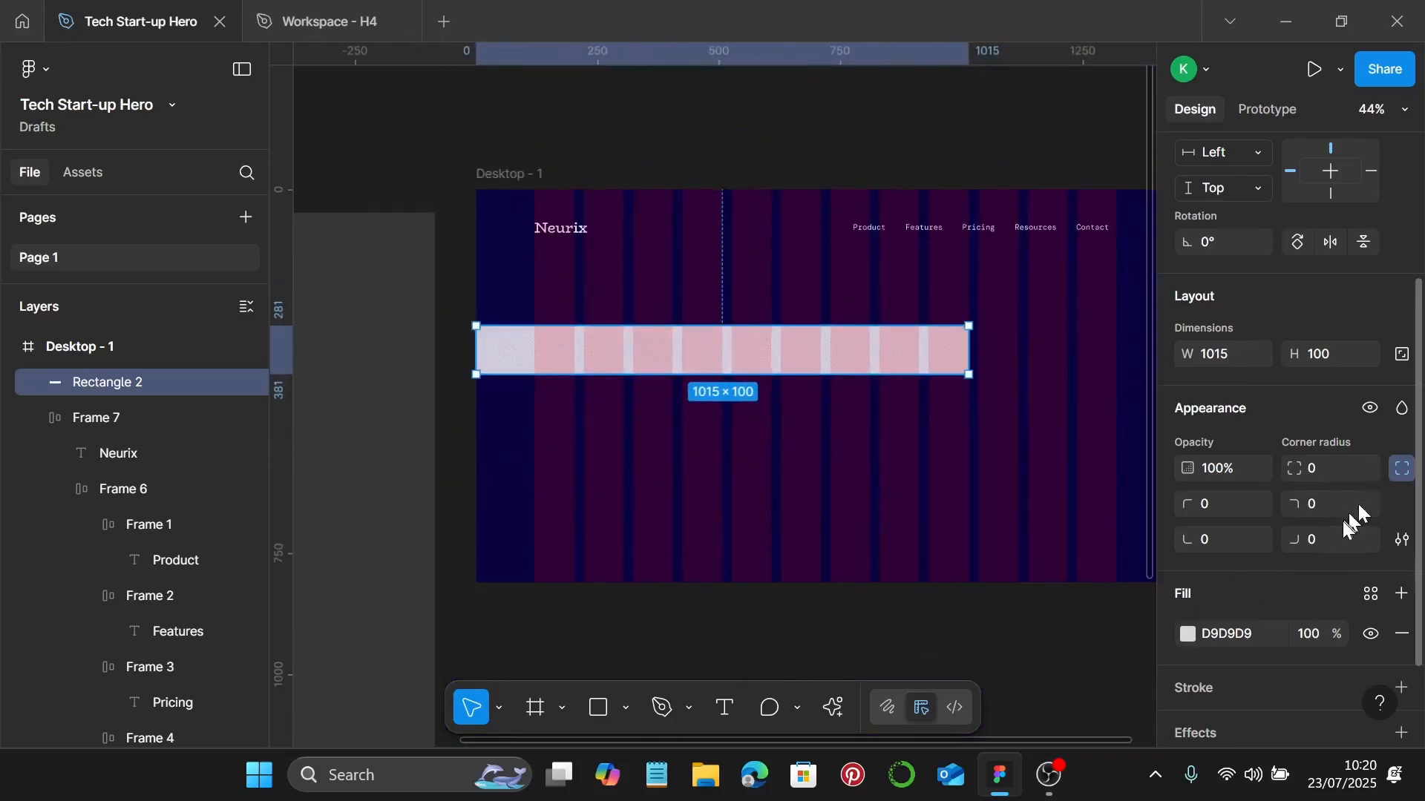
Set the rectangle's top-right and bottom-right corner radii to 120.
text(120)
key(Return)
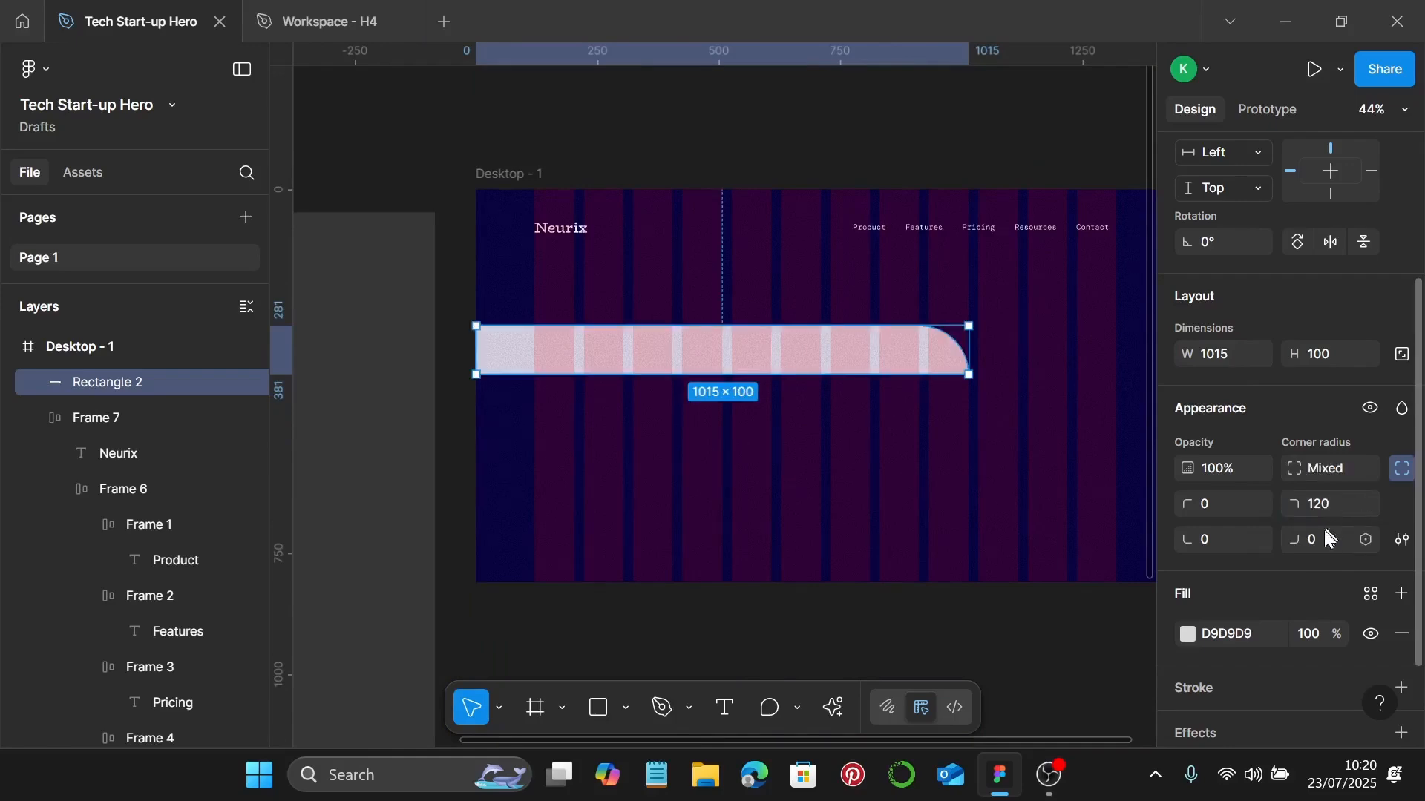
click(1326, 533)
text(120)
key(Return)
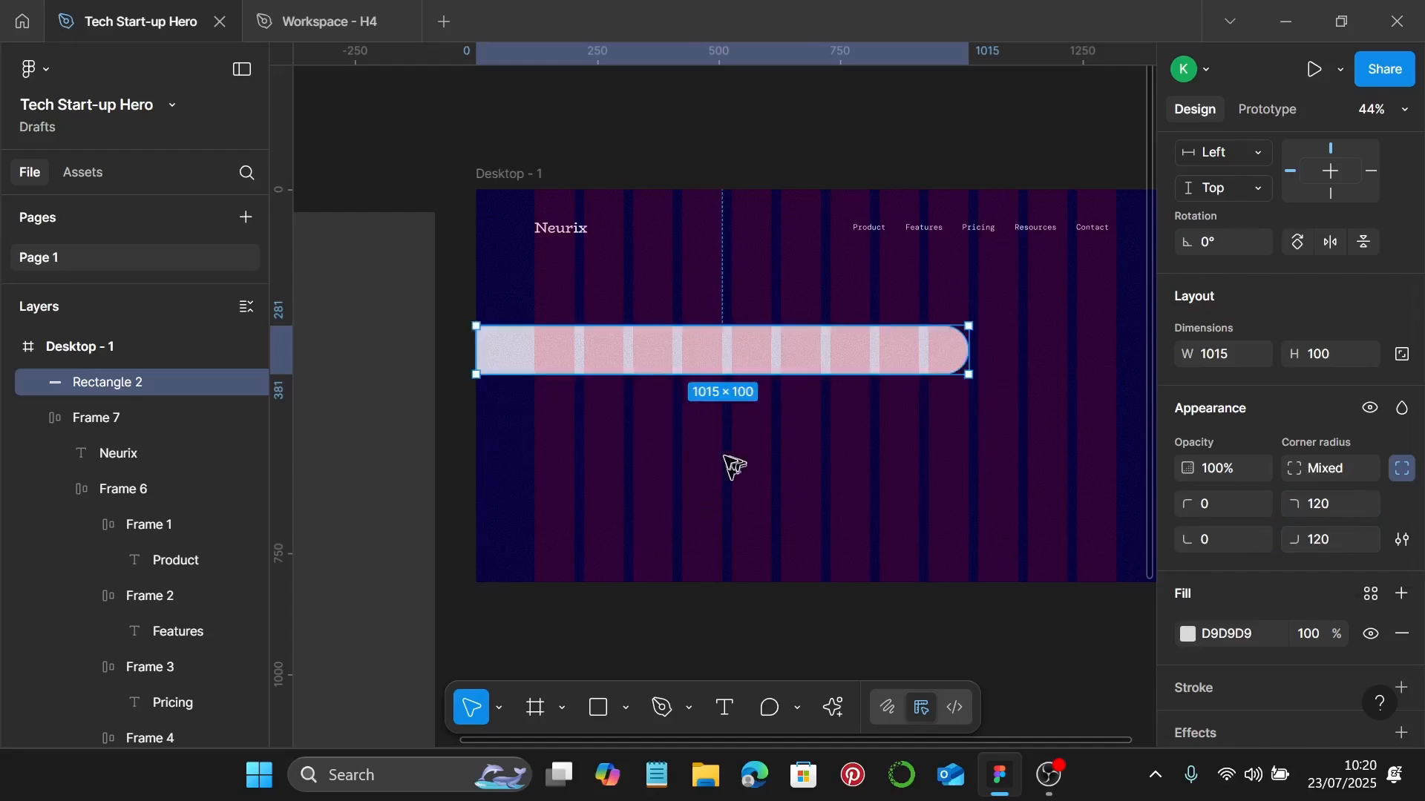
Change the rectangle's fill to a linear gradient and add a middle color stop at 50%.
scroll(730, 456, down, 2)
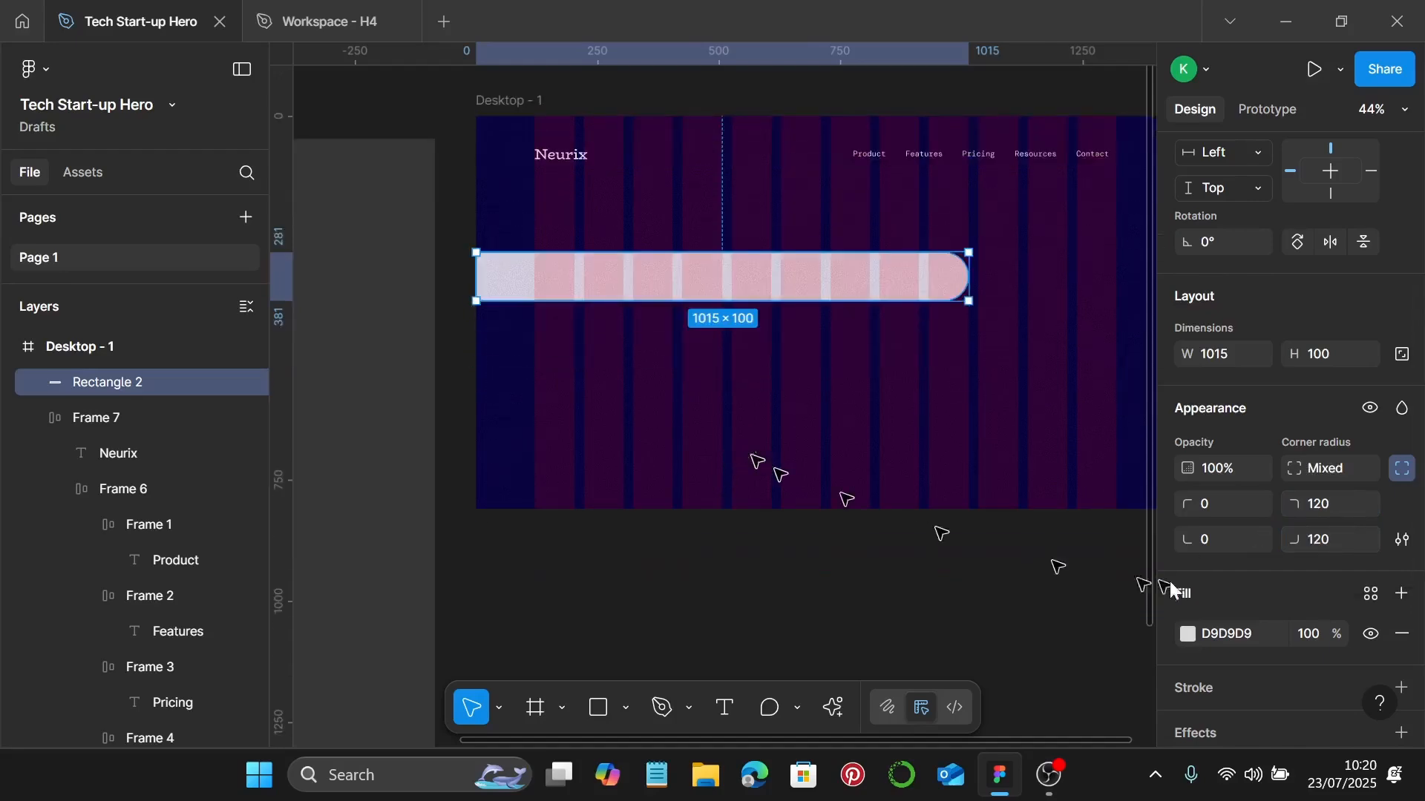
click(1187, 636)
click(945, 233)
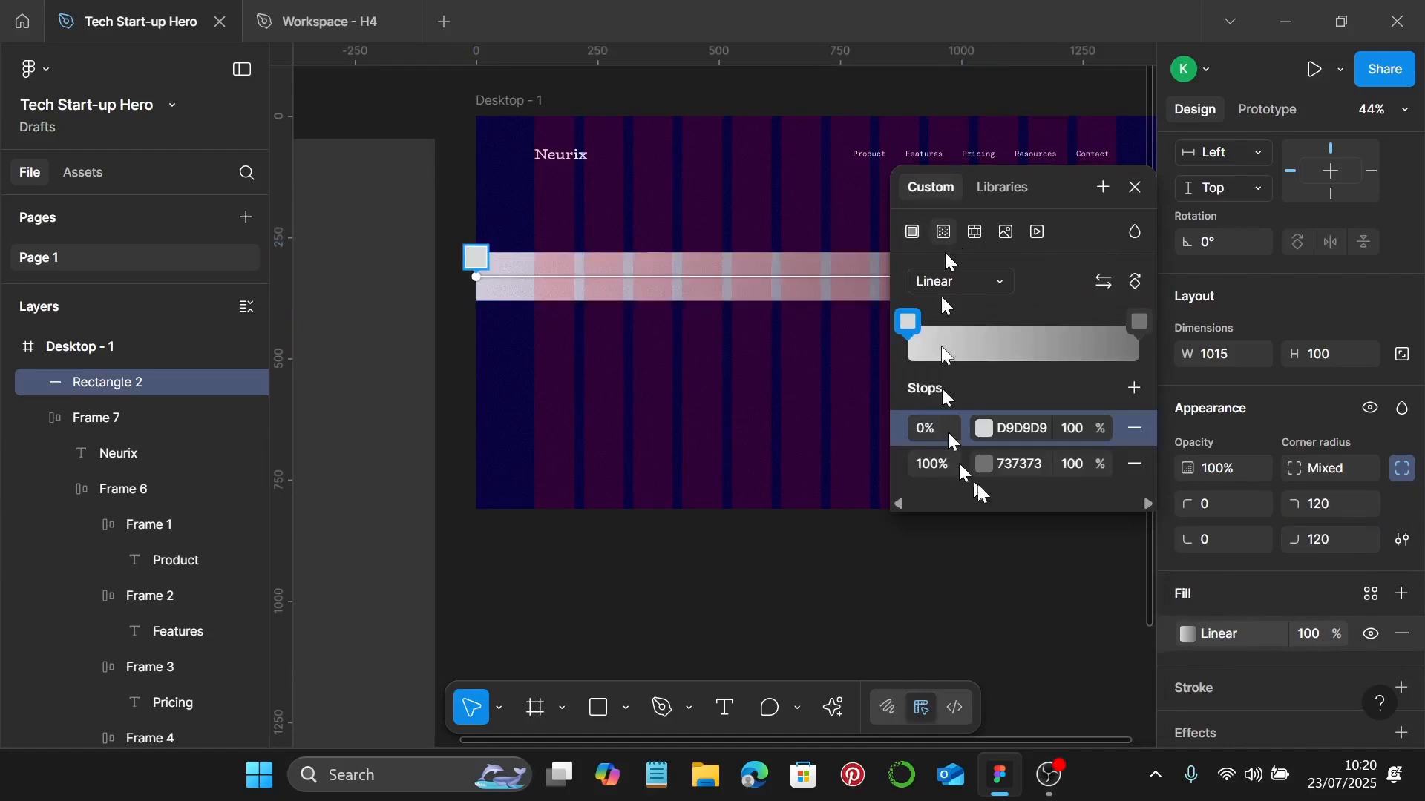
click(1023, 332)
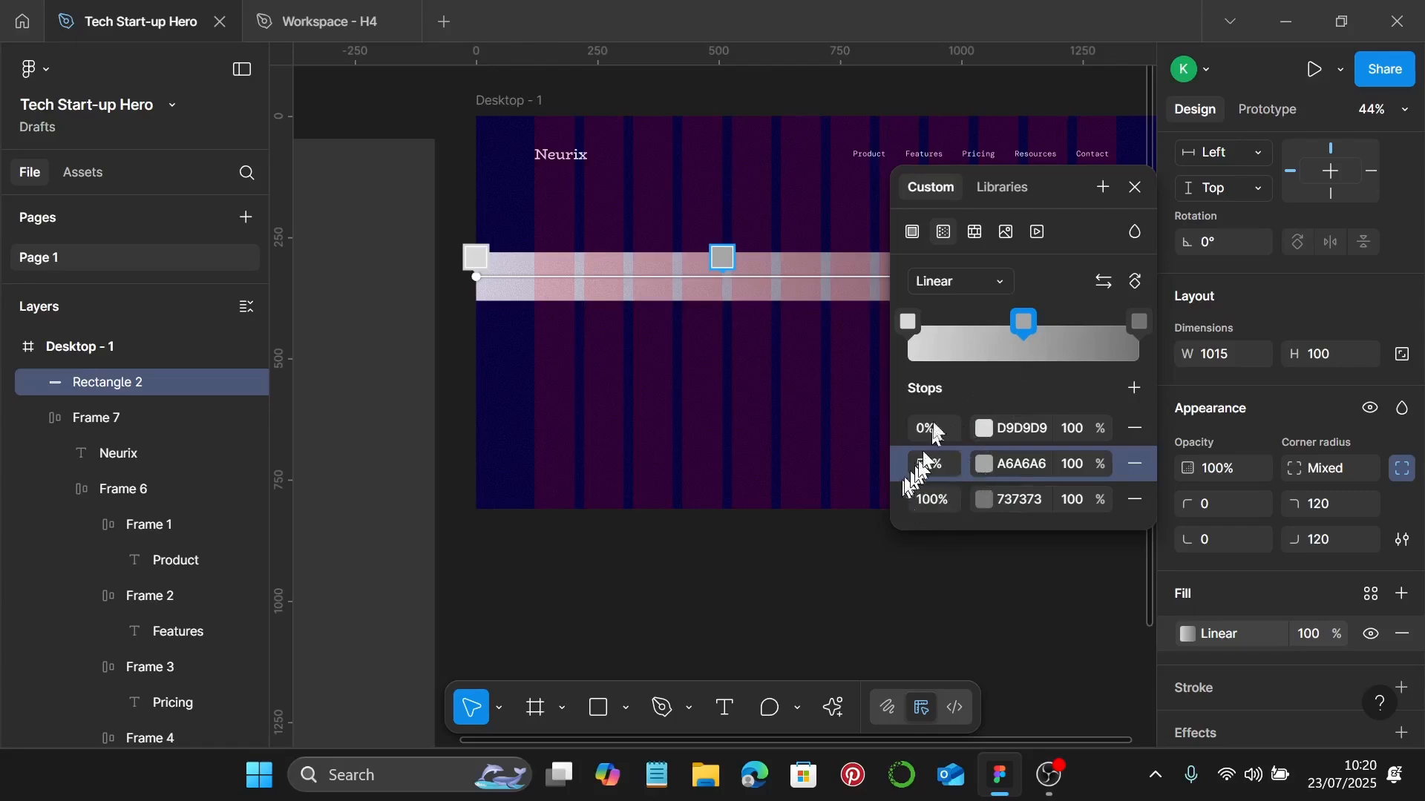
click(1135, 321)
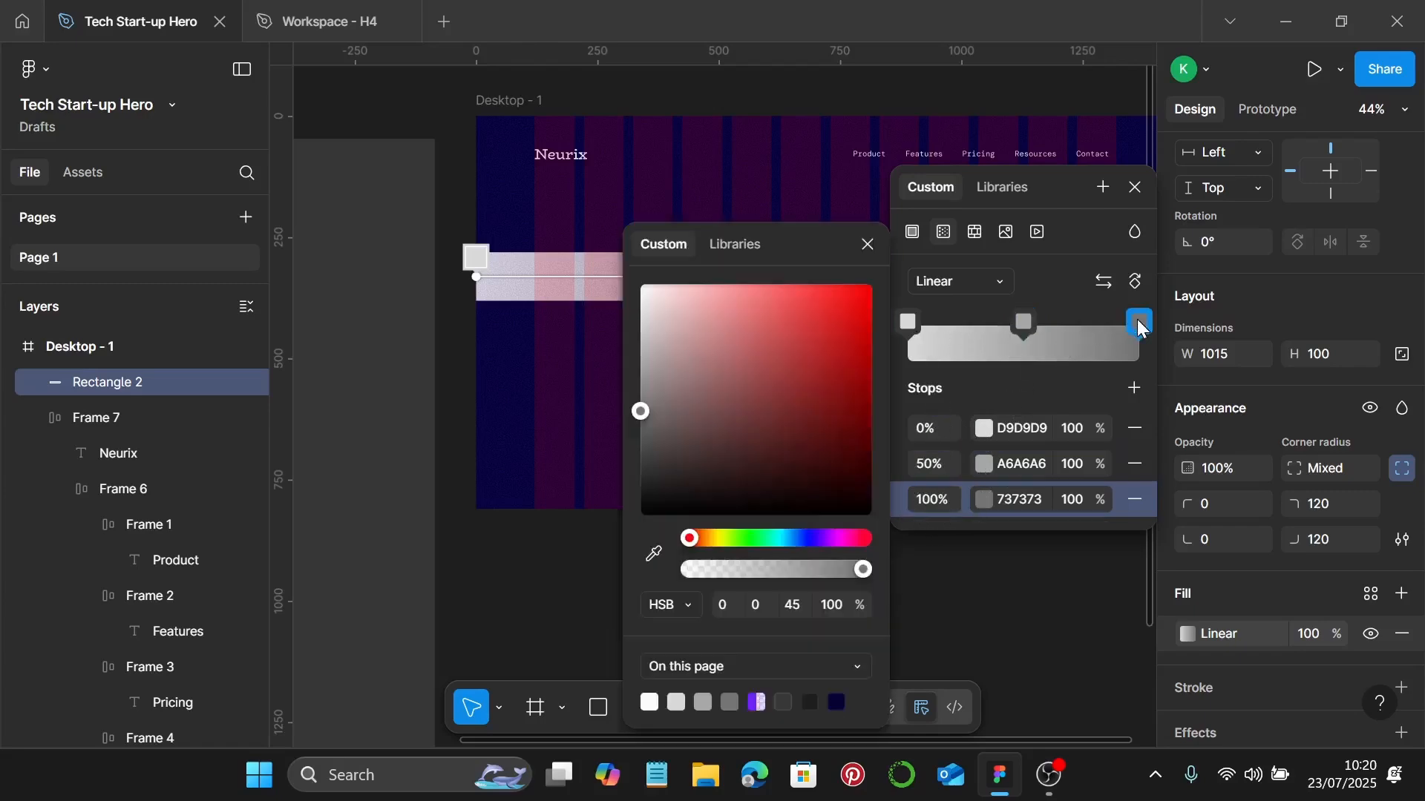
click(910, 325)
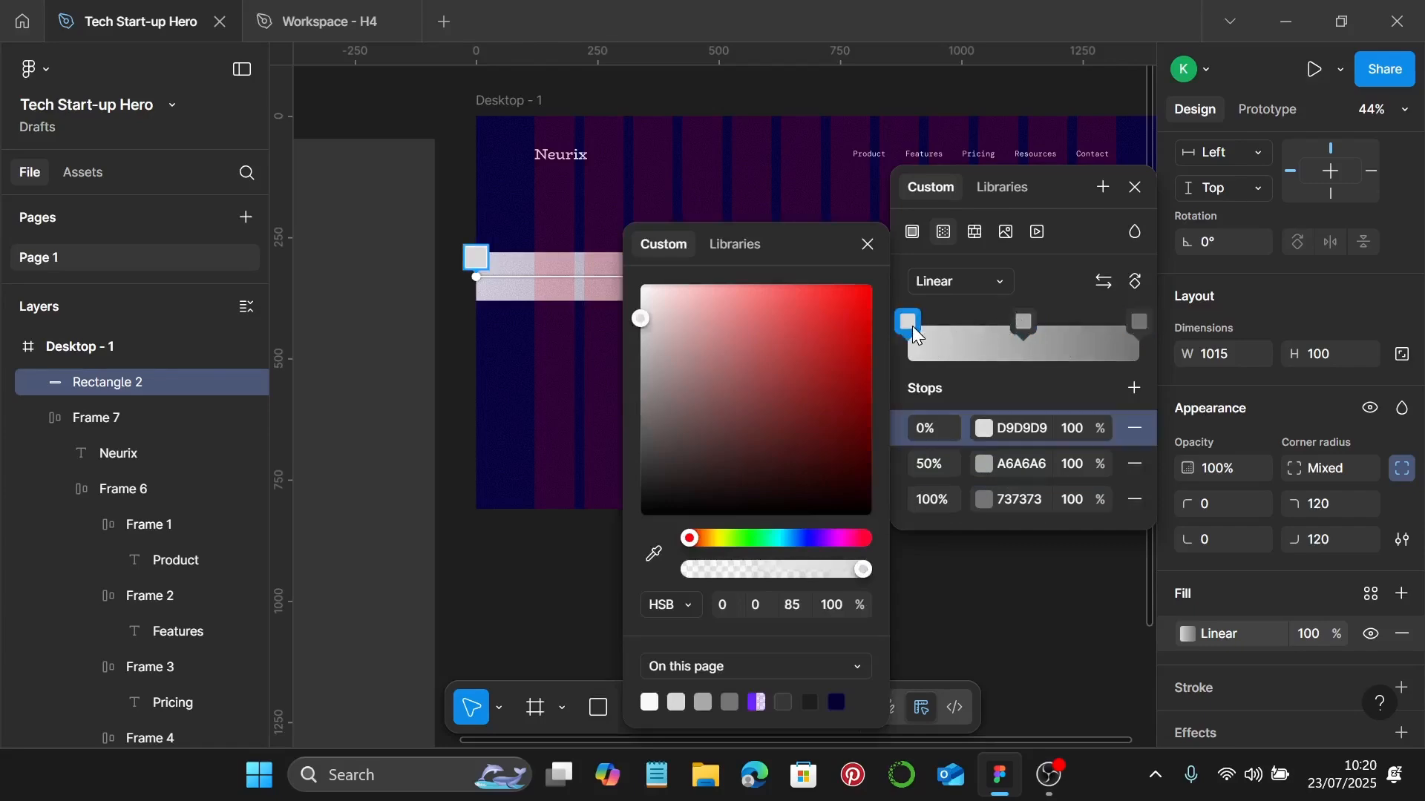
click(866, 247)
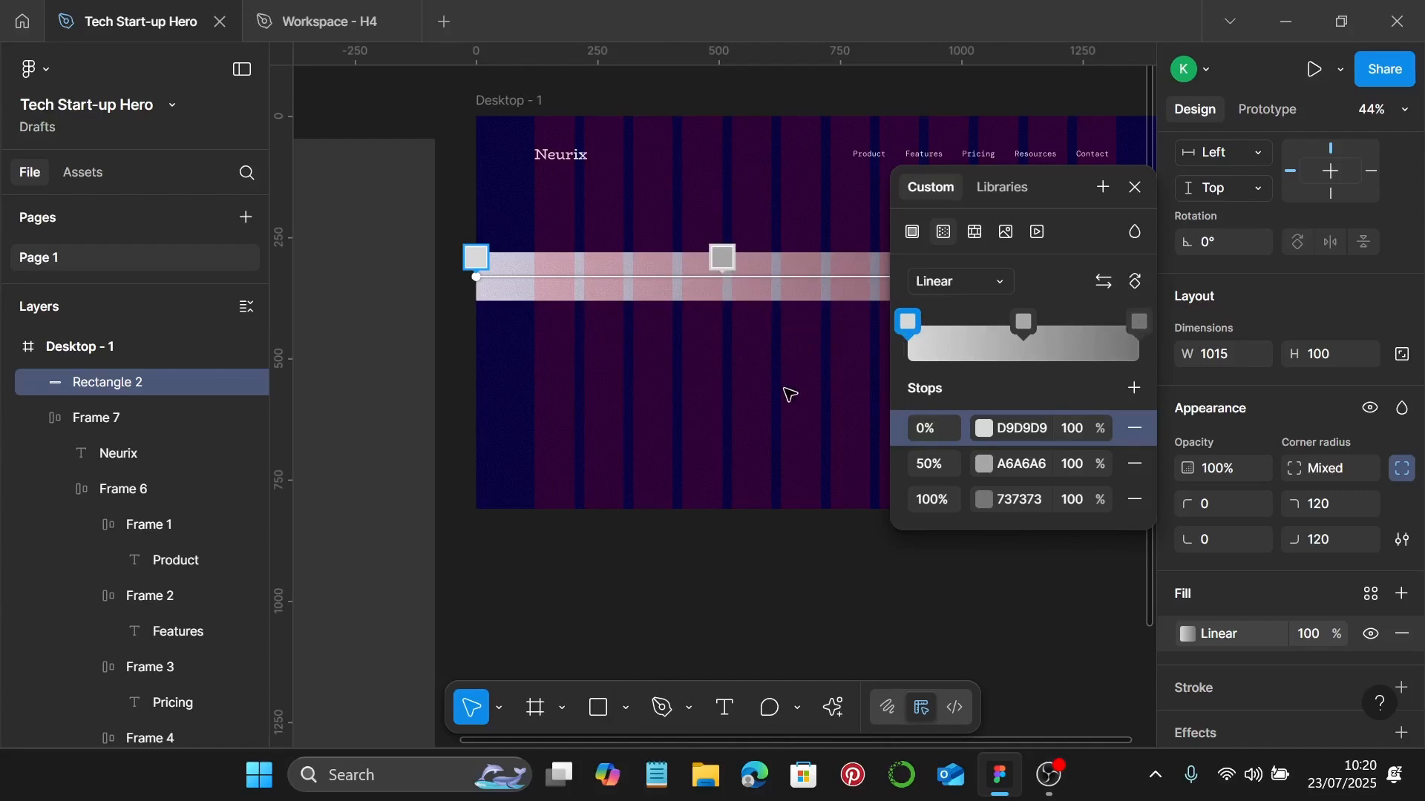
Copy the 0% color code 010030 from the Gradient 1 notes in the style reference frame.
scroll(735, 401, down, 4)
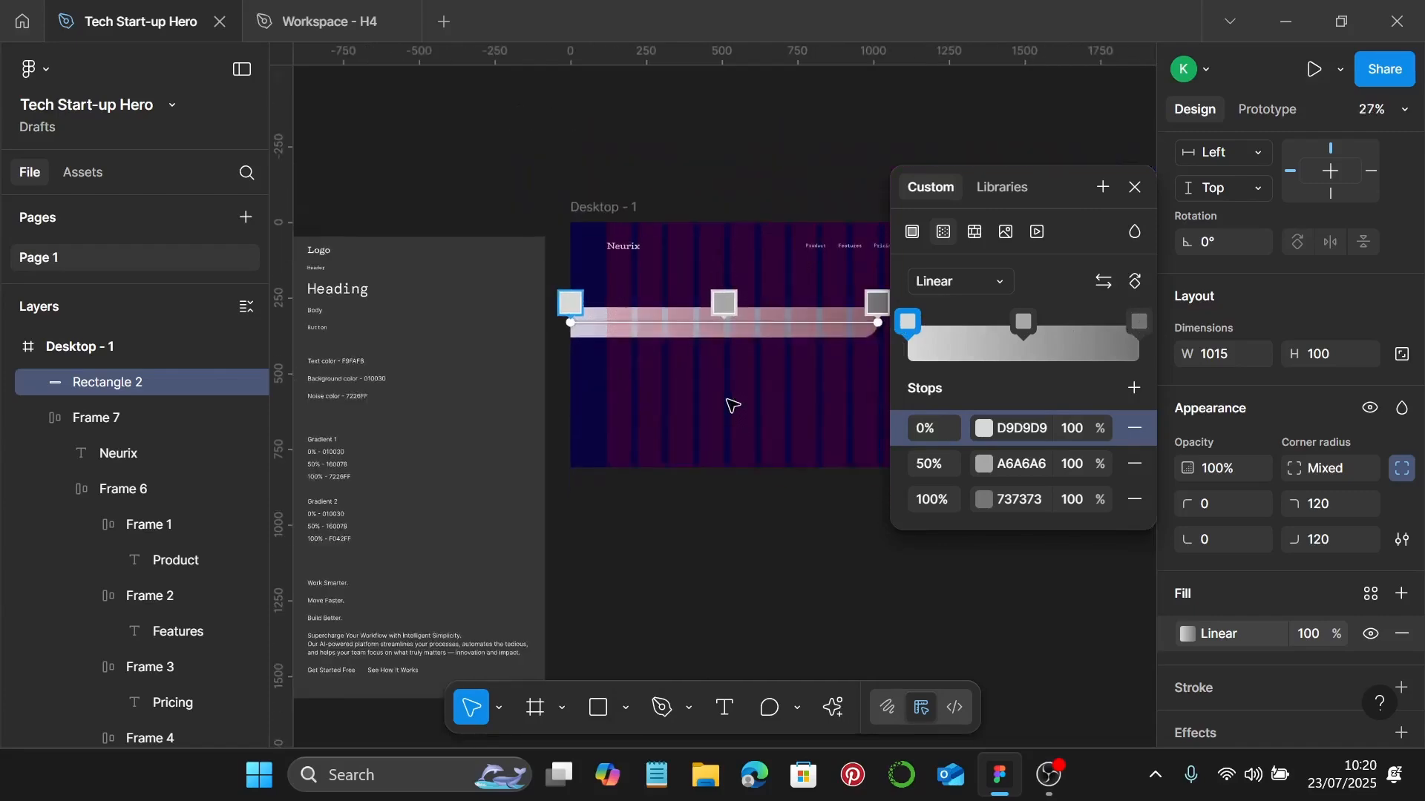
scroll(728, 403, left, 2)
scroll(521, 514, up, 5)
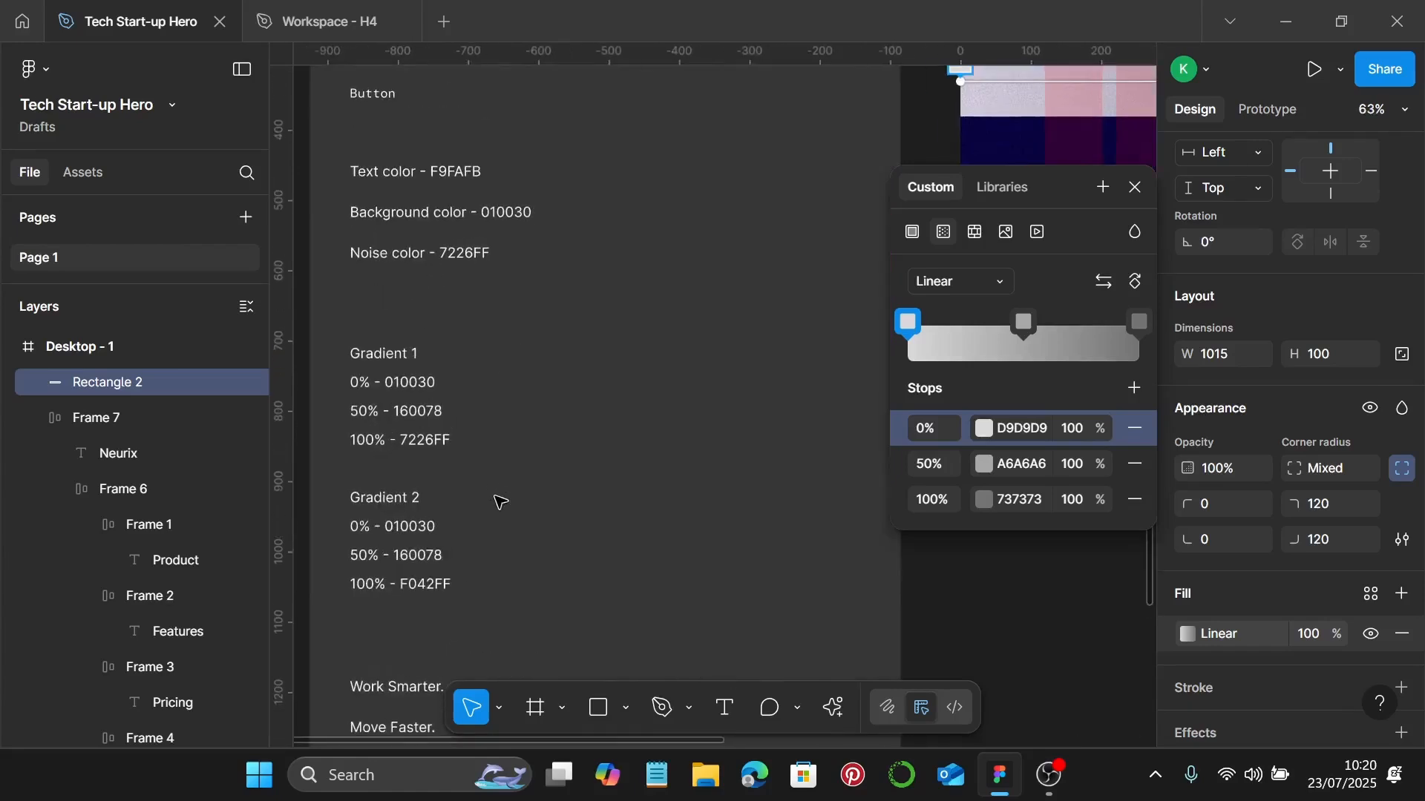
click(400, 387)
double_click(400, 386)
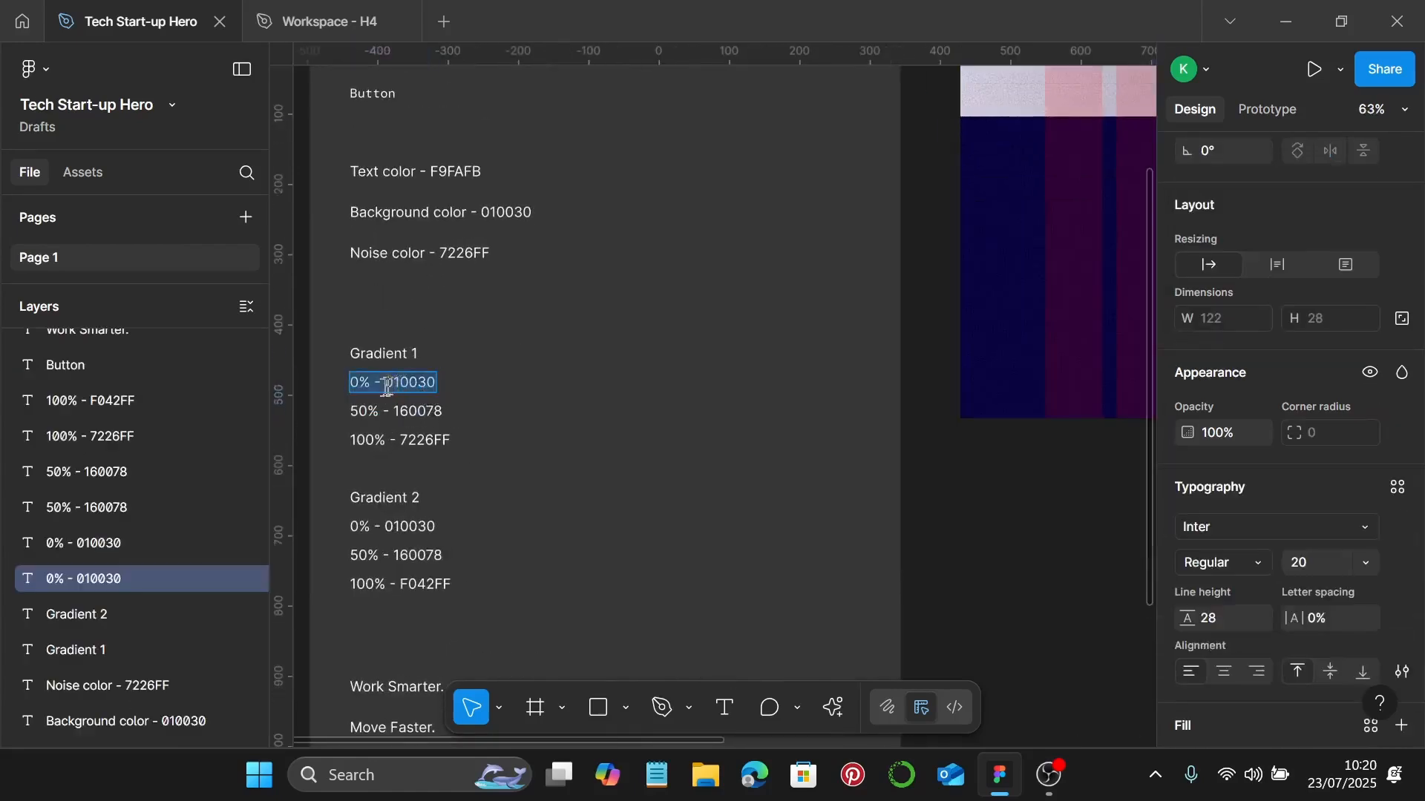
click(386, 386)
key(shift+End)
key(ctrl+c)
Set the 0% stop of the rectangle's linear gradient to 010030.
scroll(689, 384, right, 4)
scroll(690, 384, up, 3)
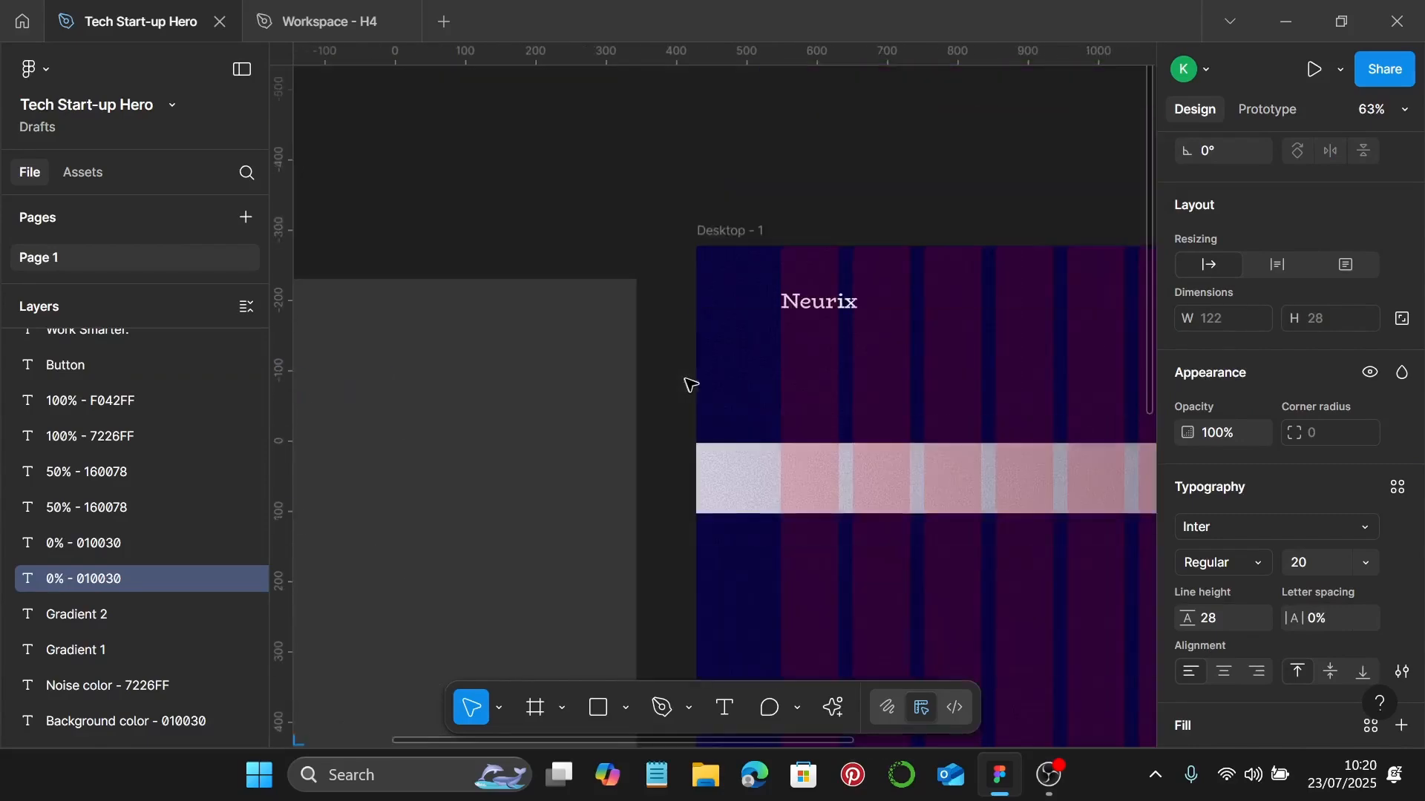
click(800, 492)
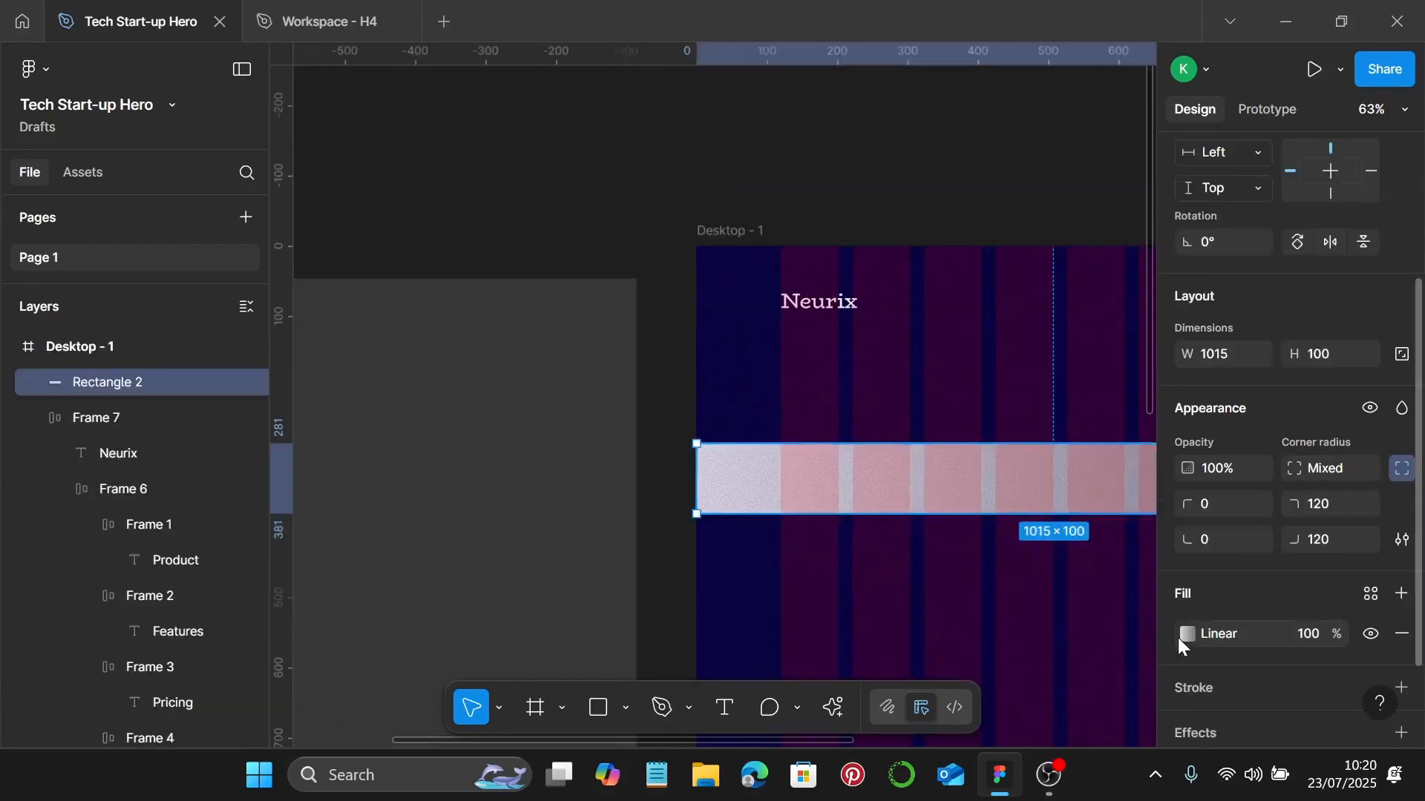
click(1188, 634)
click(1033, 627)
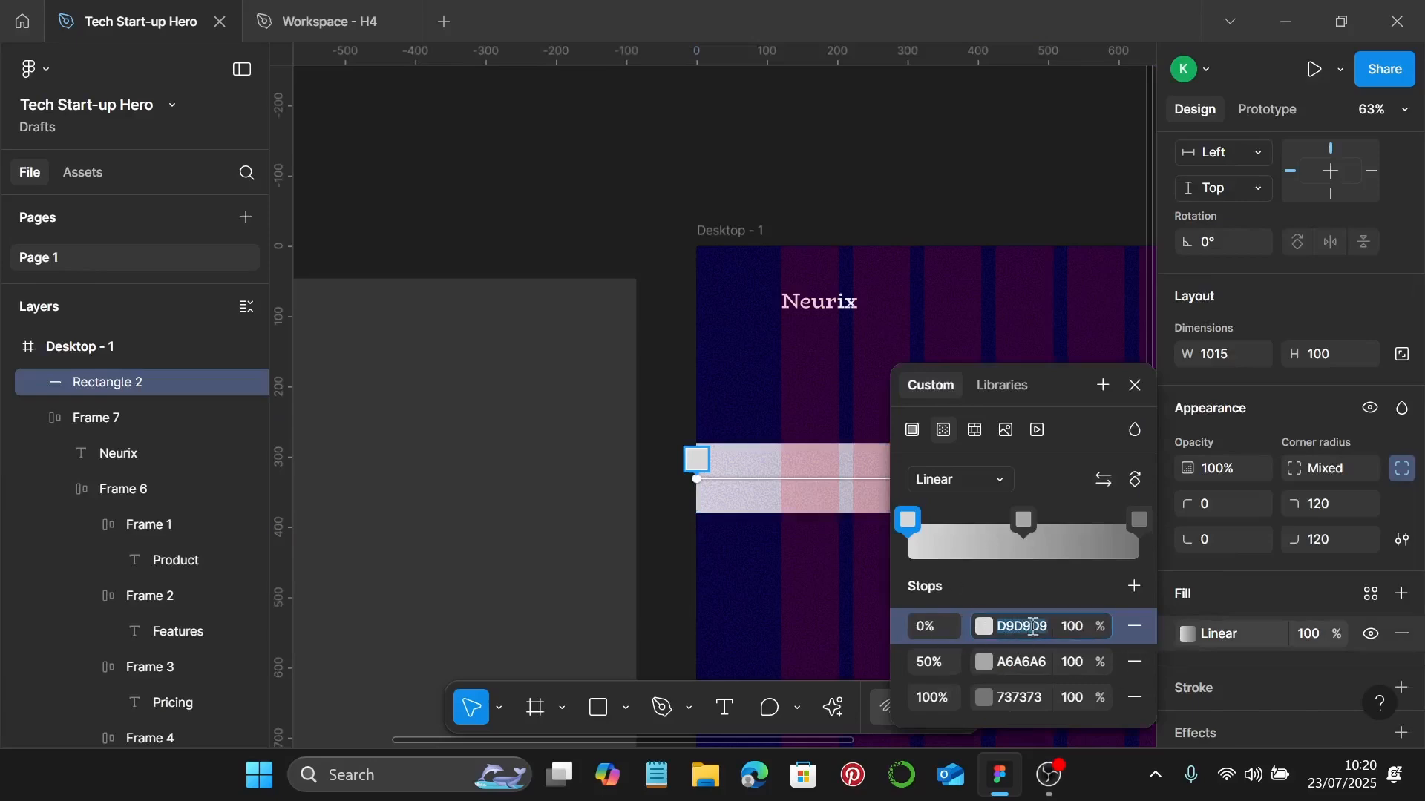
key(ctrl+v)
key(Return)
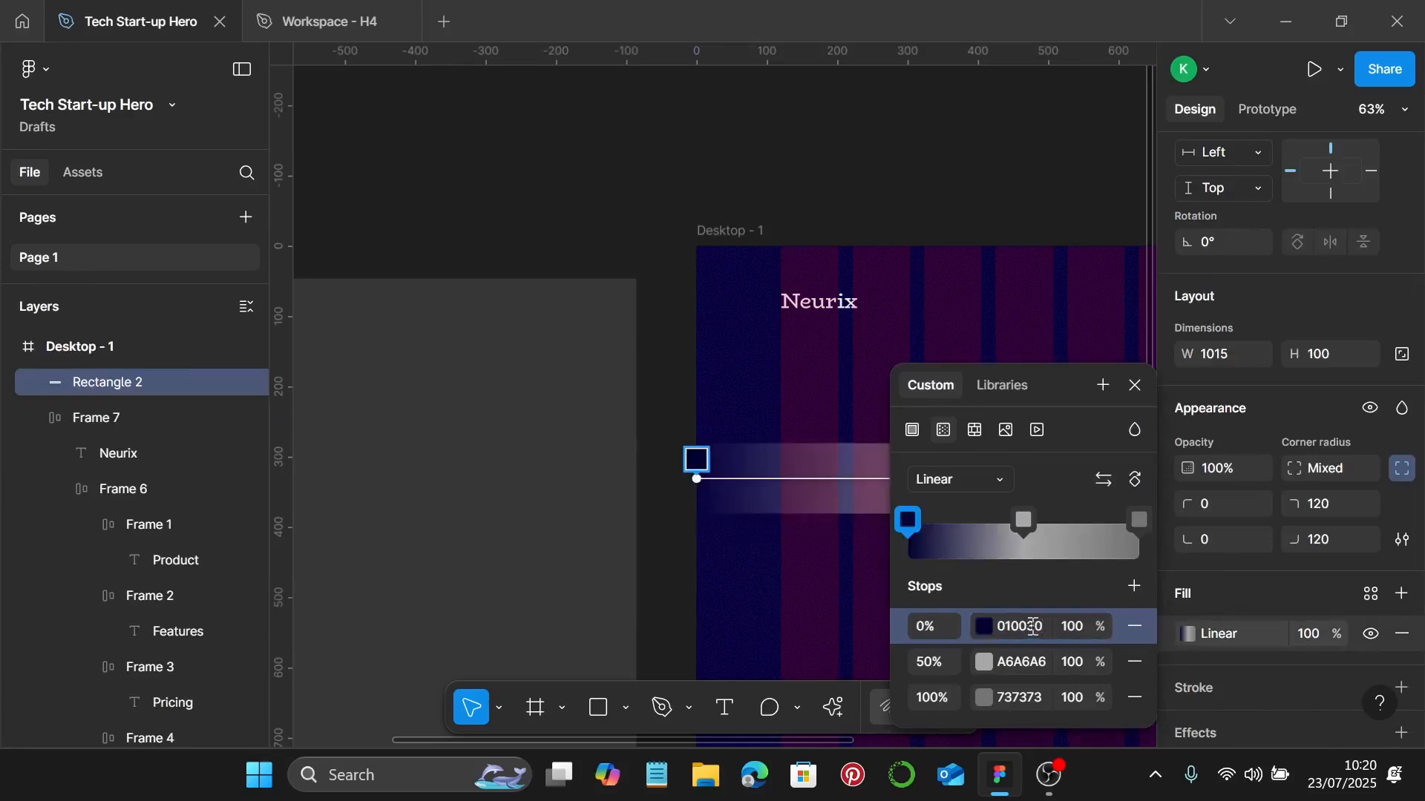
Copy the 50% color code 160078 from the Gradient 1 notes in the style reference frame.
scroll(478, 616, down, 3)
scroll(477, 604, up, 2)
scroll(477, 604, left, 4)
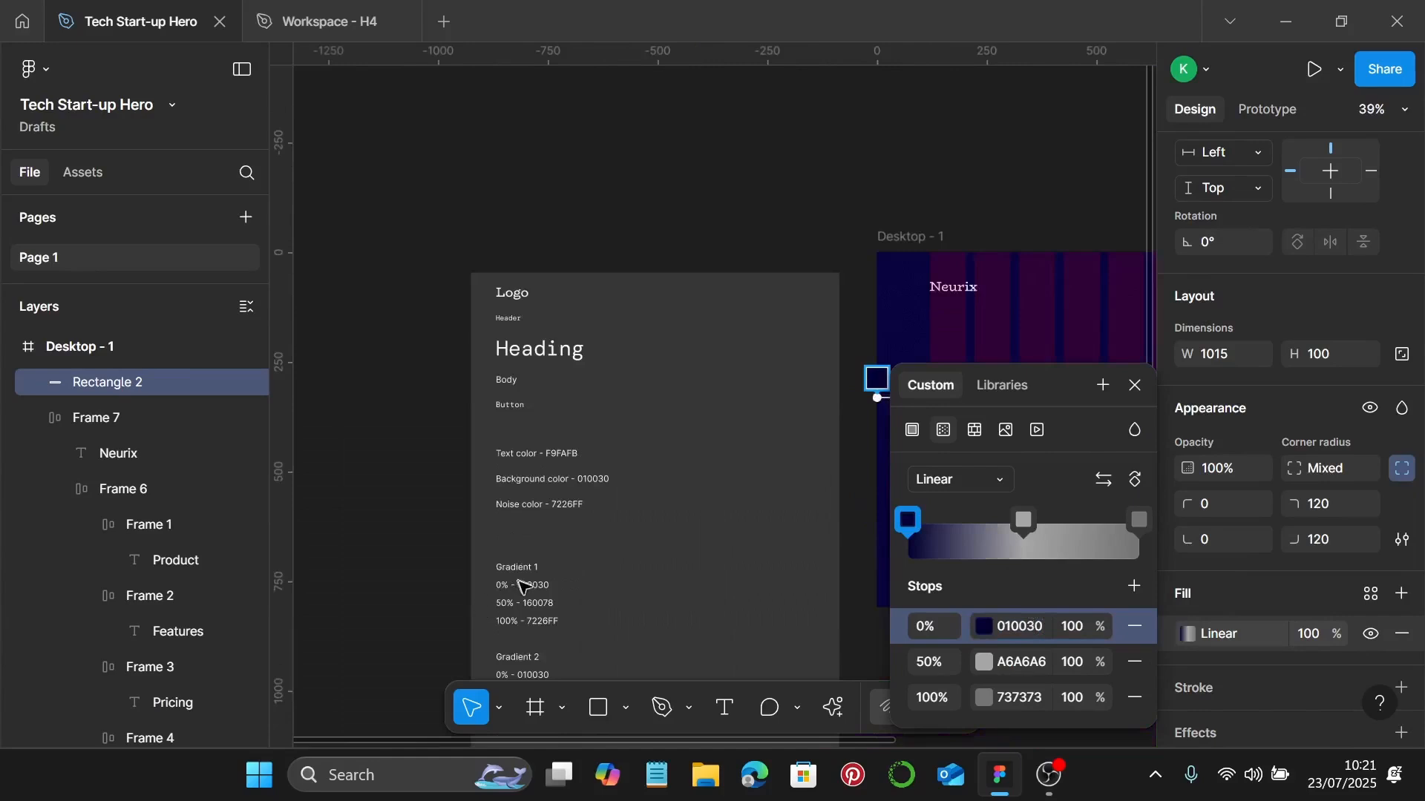
scroll(522, 586, up, 6)
key(Escape)
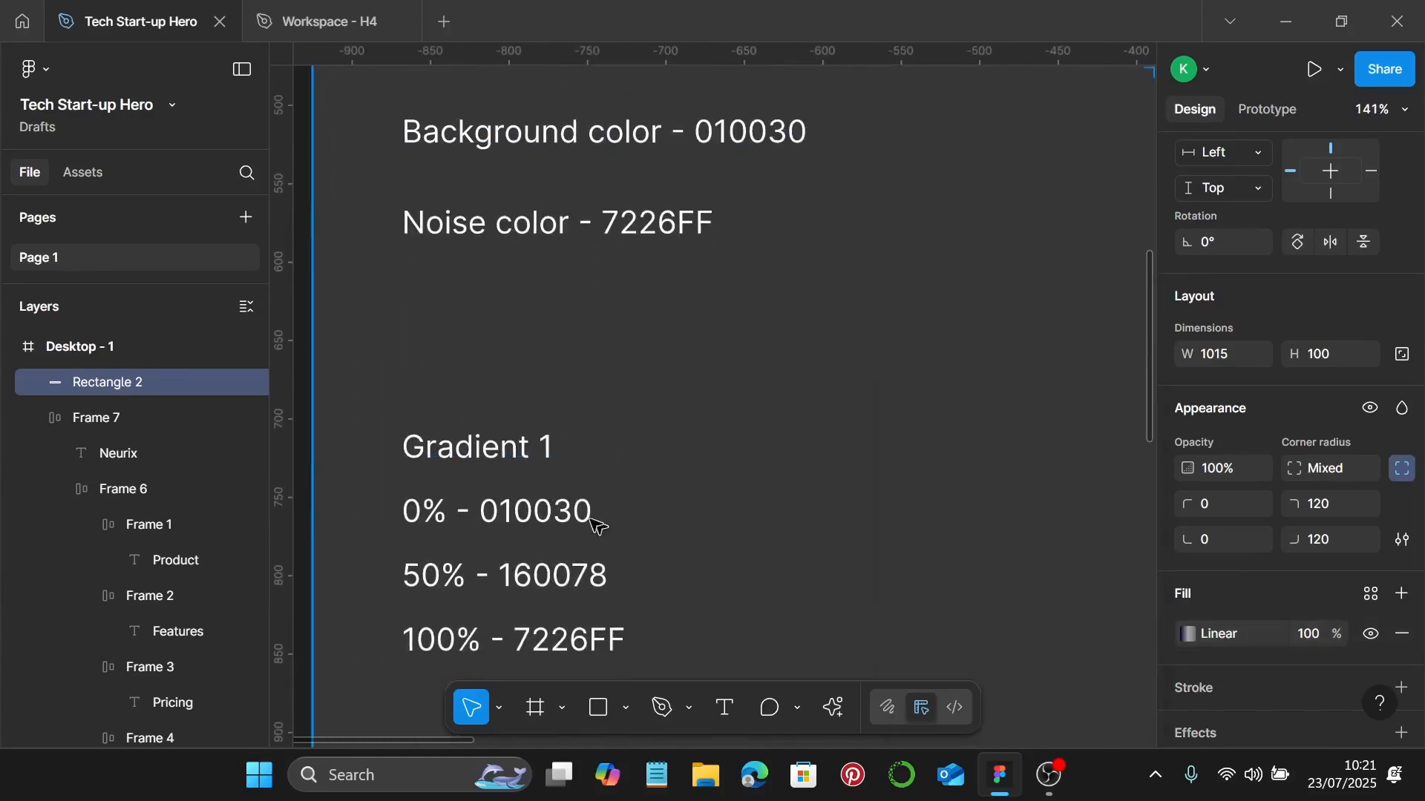
double_click(550, 576)
click(512, 576)
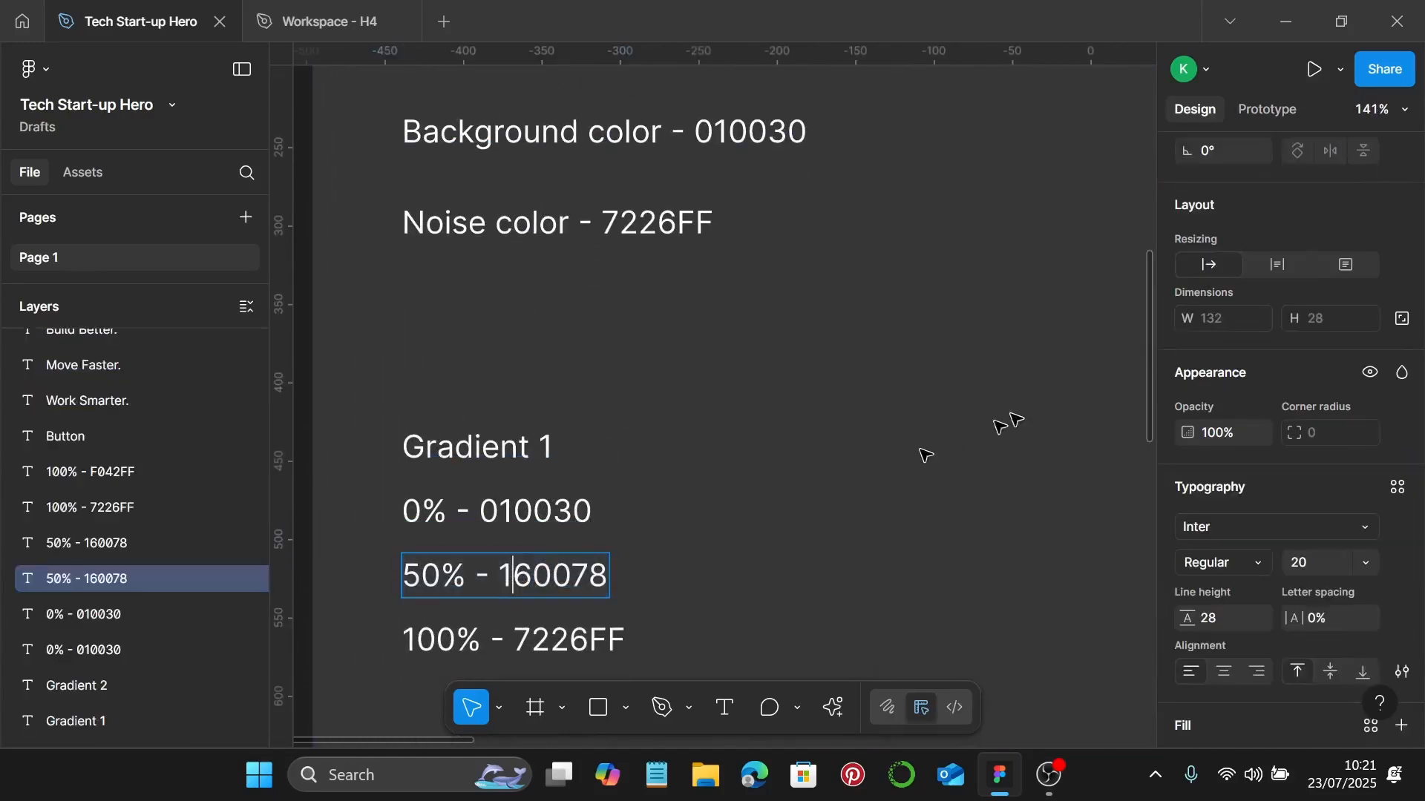
key(Left)
key(shift+Right)
key(shift+End)
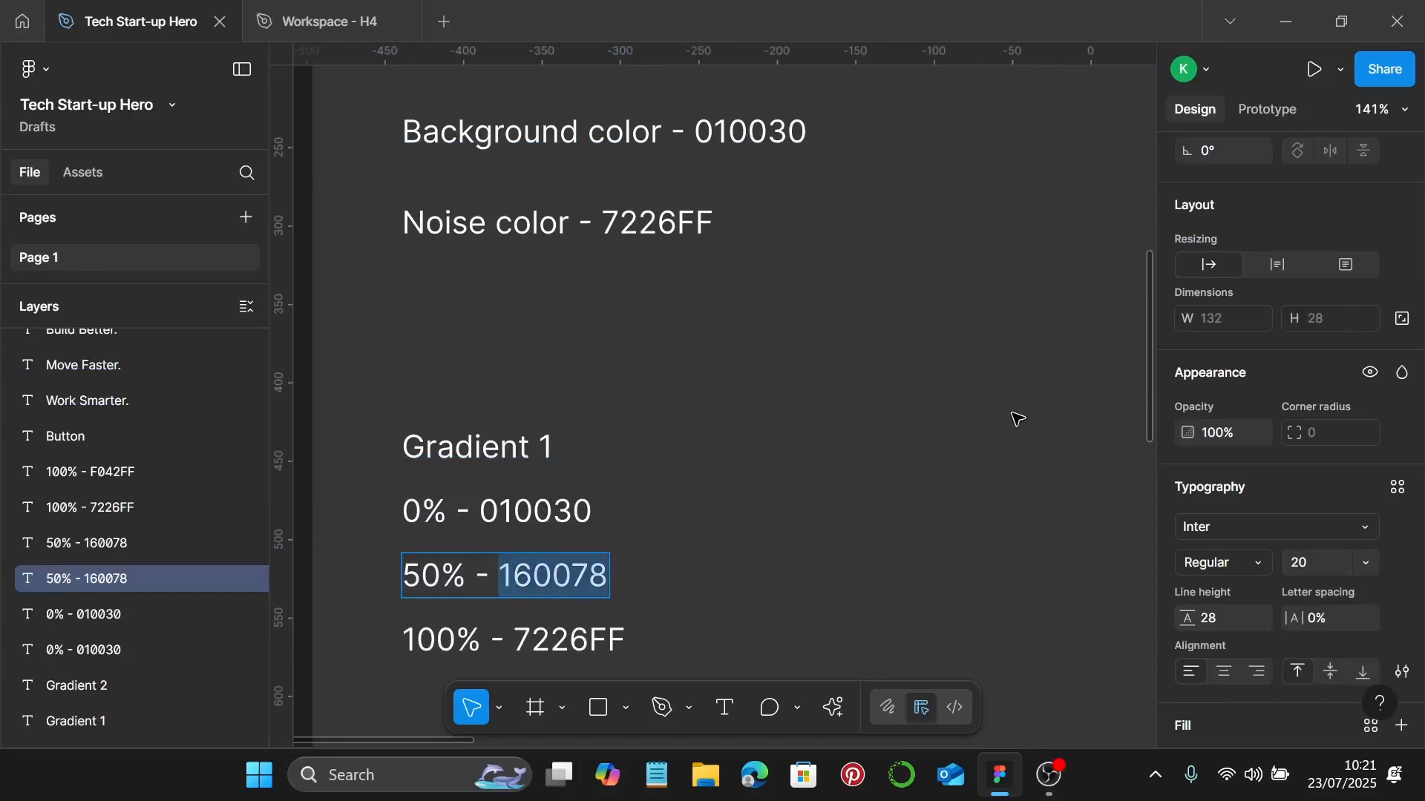
Set the 50% stop of the rectangle's linear gradient to 160078 and close the fill settings.
scroll(1017, 421, down, 4)
scroll(987, 423, right, 10)
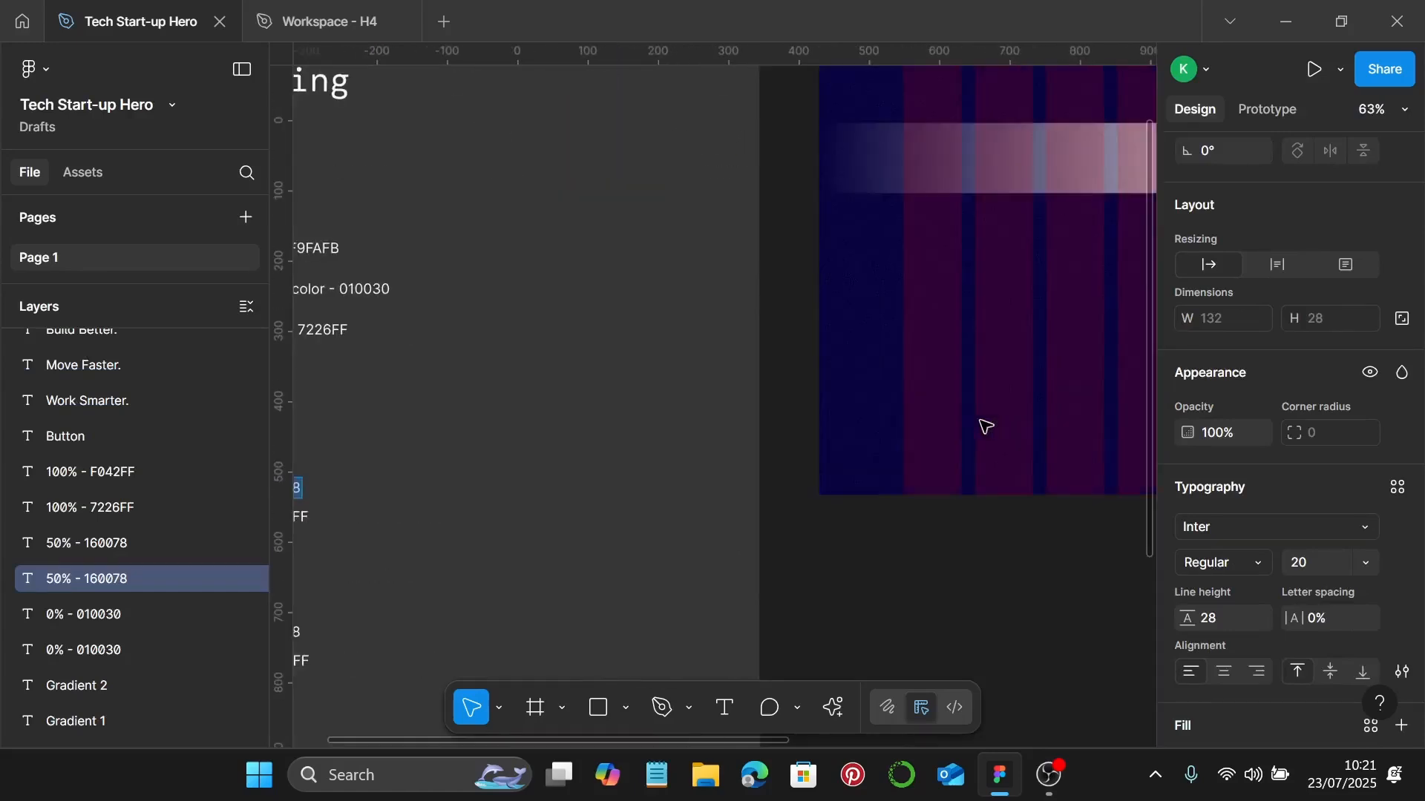
scroll(995, 386, up, 2)
click(1006, 321)
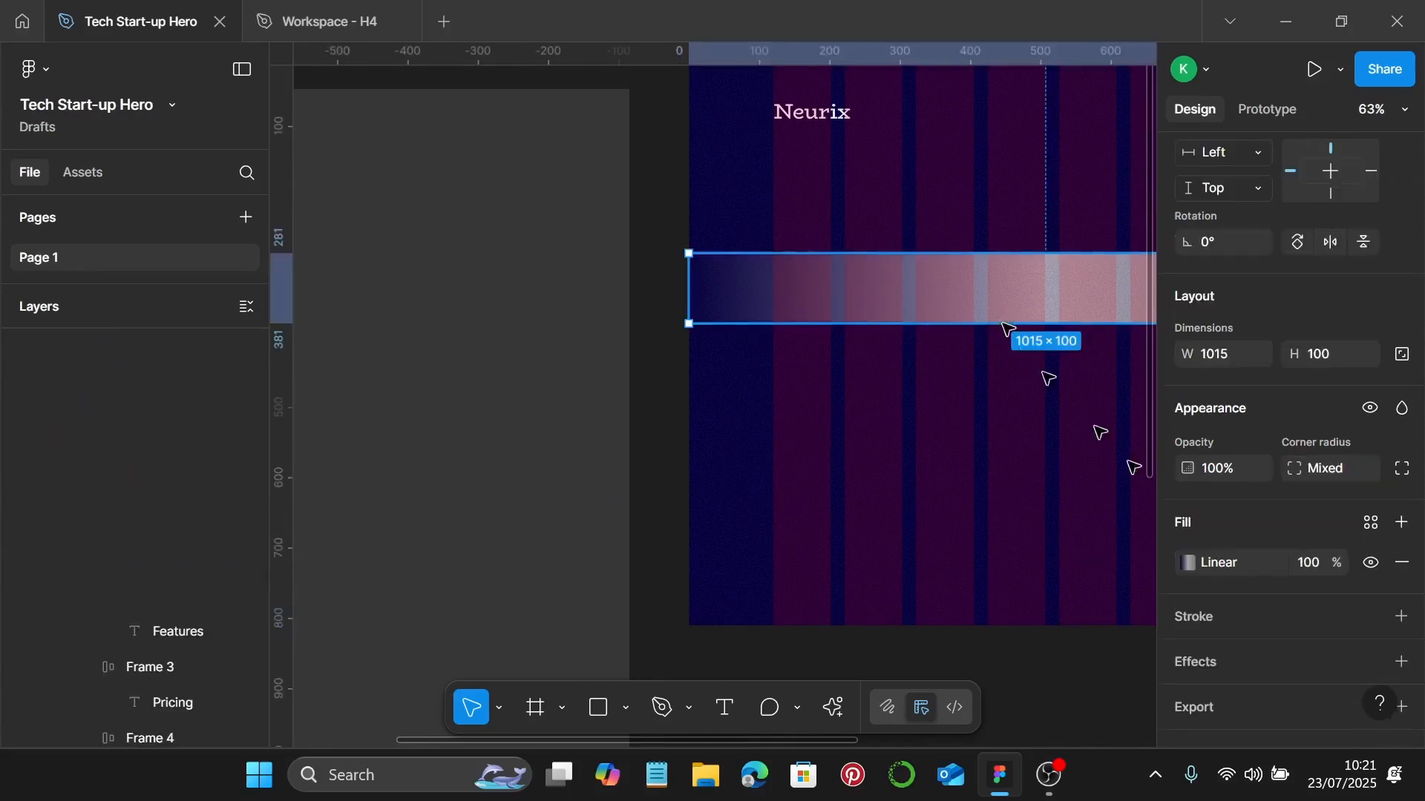
click(1188, 635)
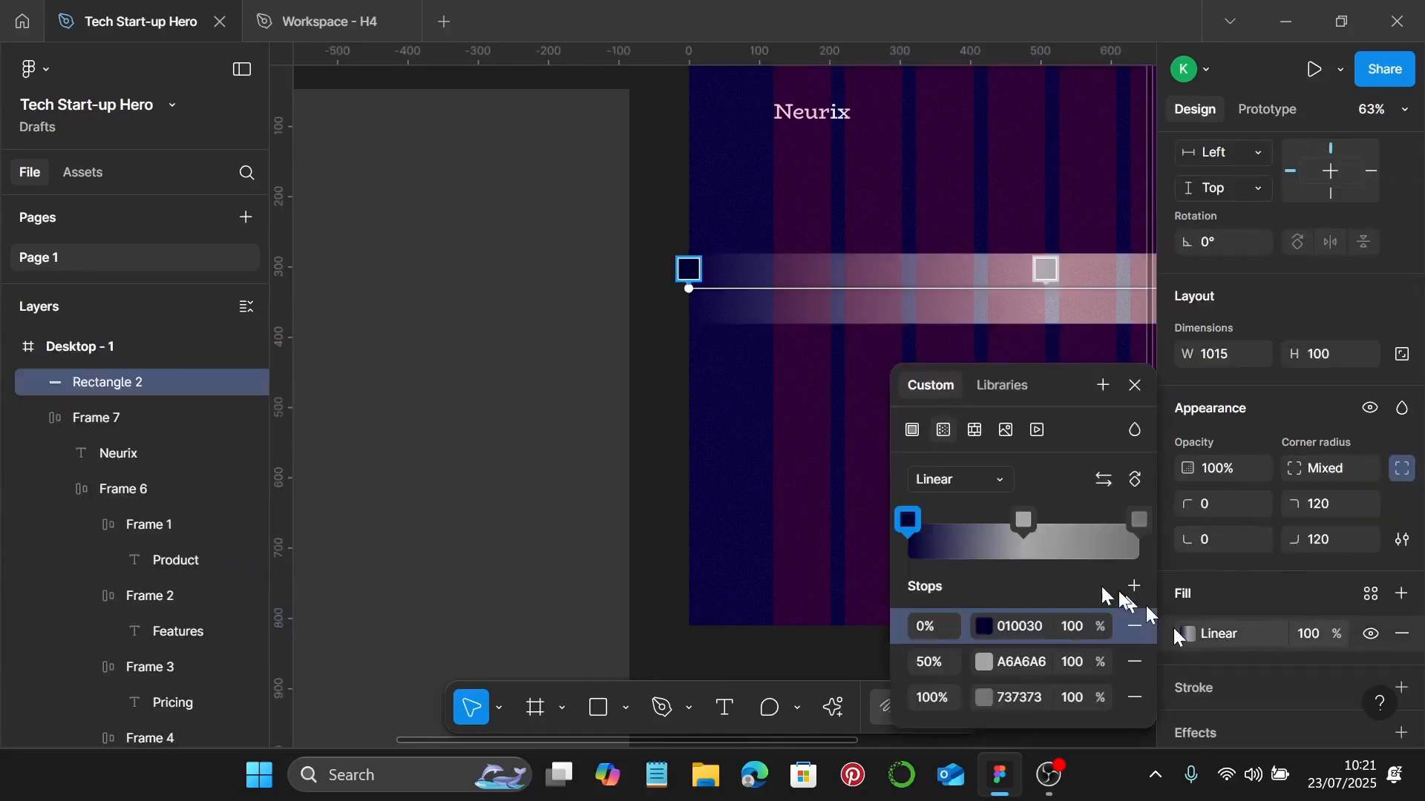
click(1049, 668)
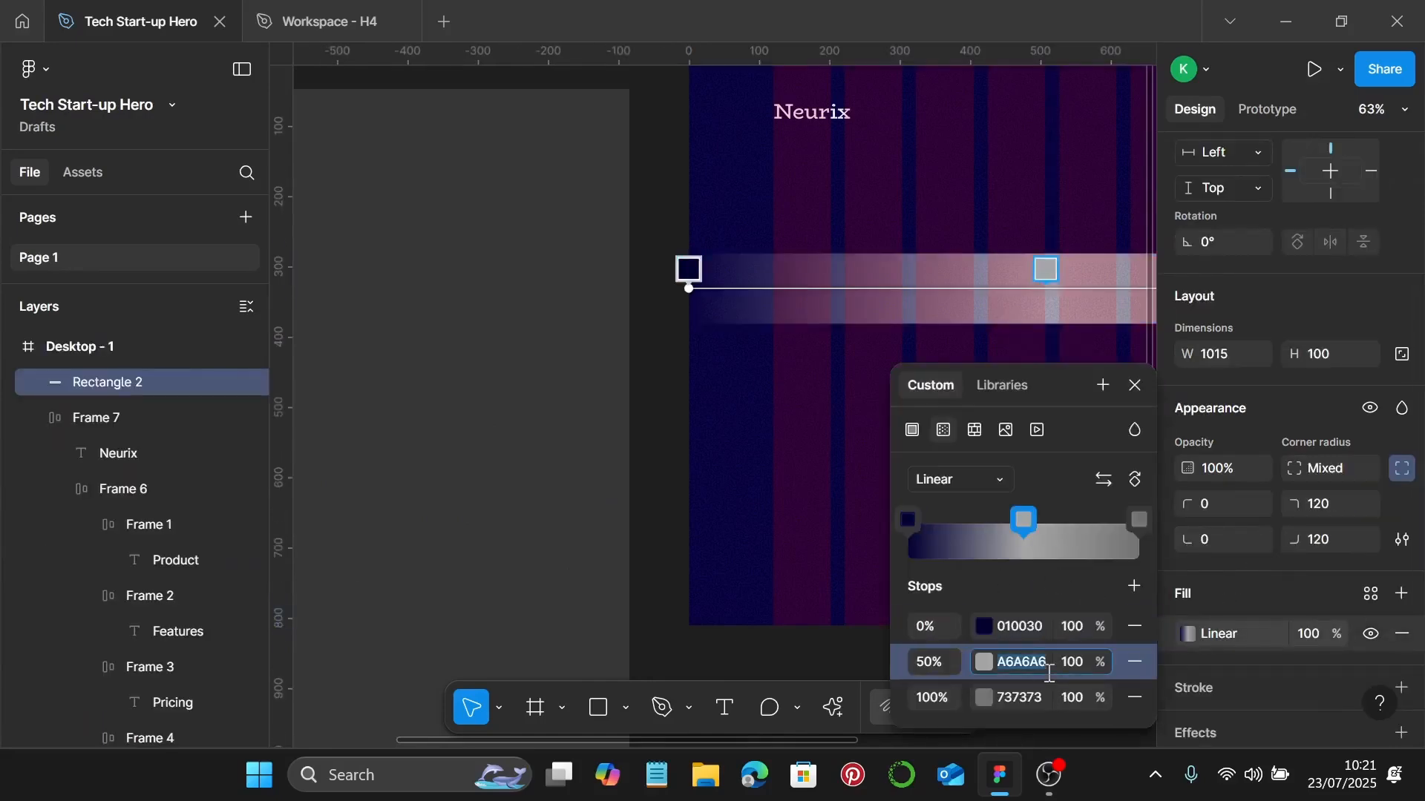
text(160078)
key(Return)
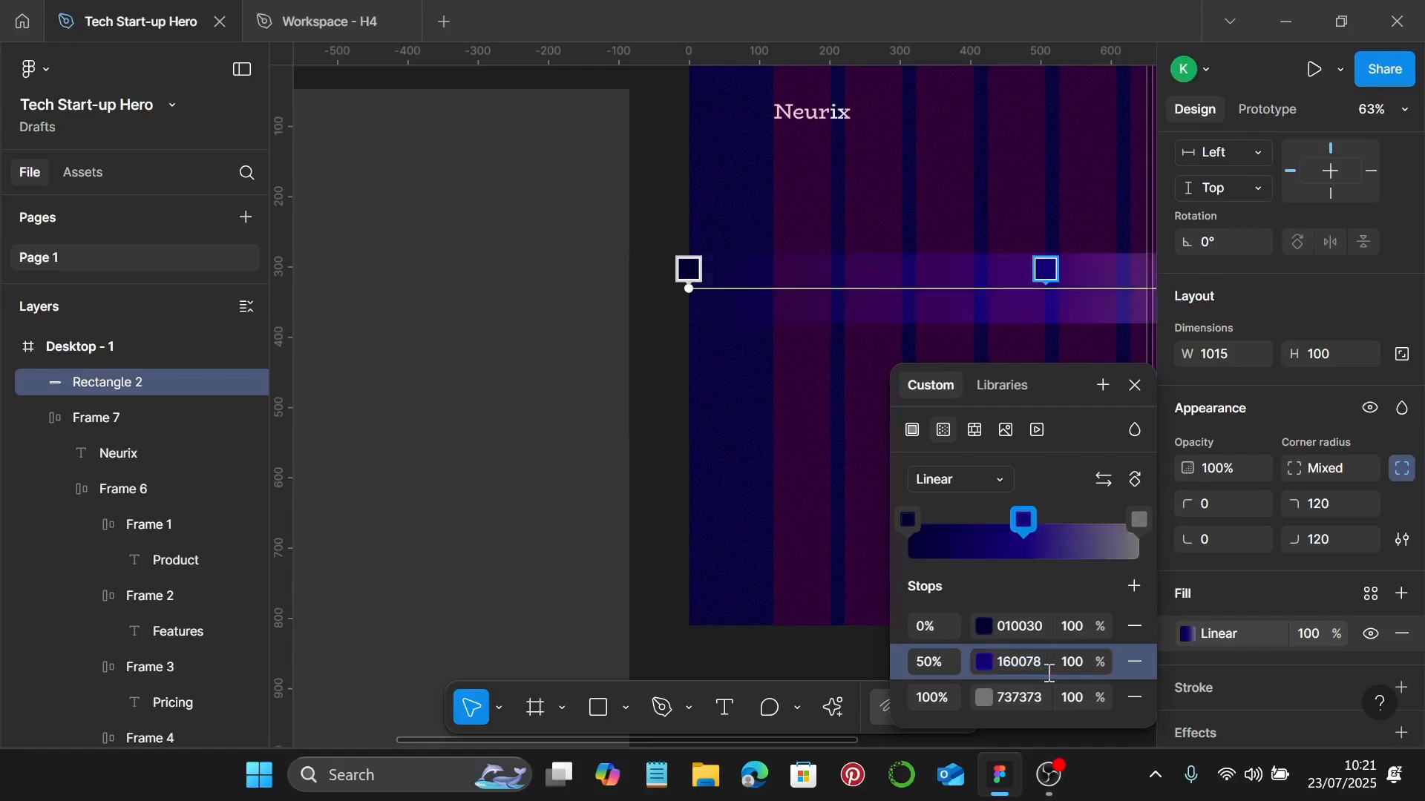
click(1135, 385)
Copy the 100% color code 7226FF from the Gradient 1 notes in the style reference frame.
scroll(757, 576, down, 3)
scroll(757, 576, left, 8)
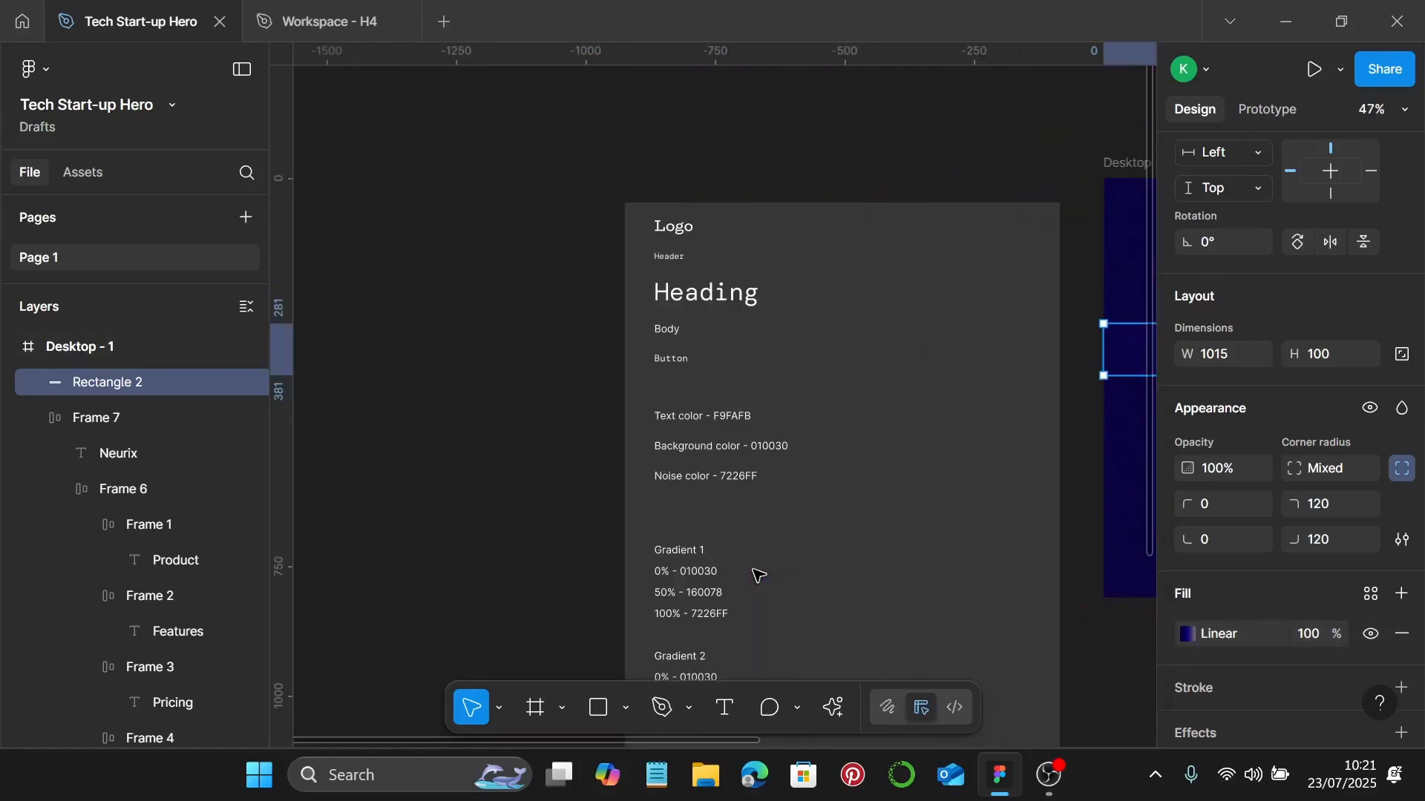
scroll(757, 576, up, 5)
scroll(708, 593, down, 1)
click(709, 583)
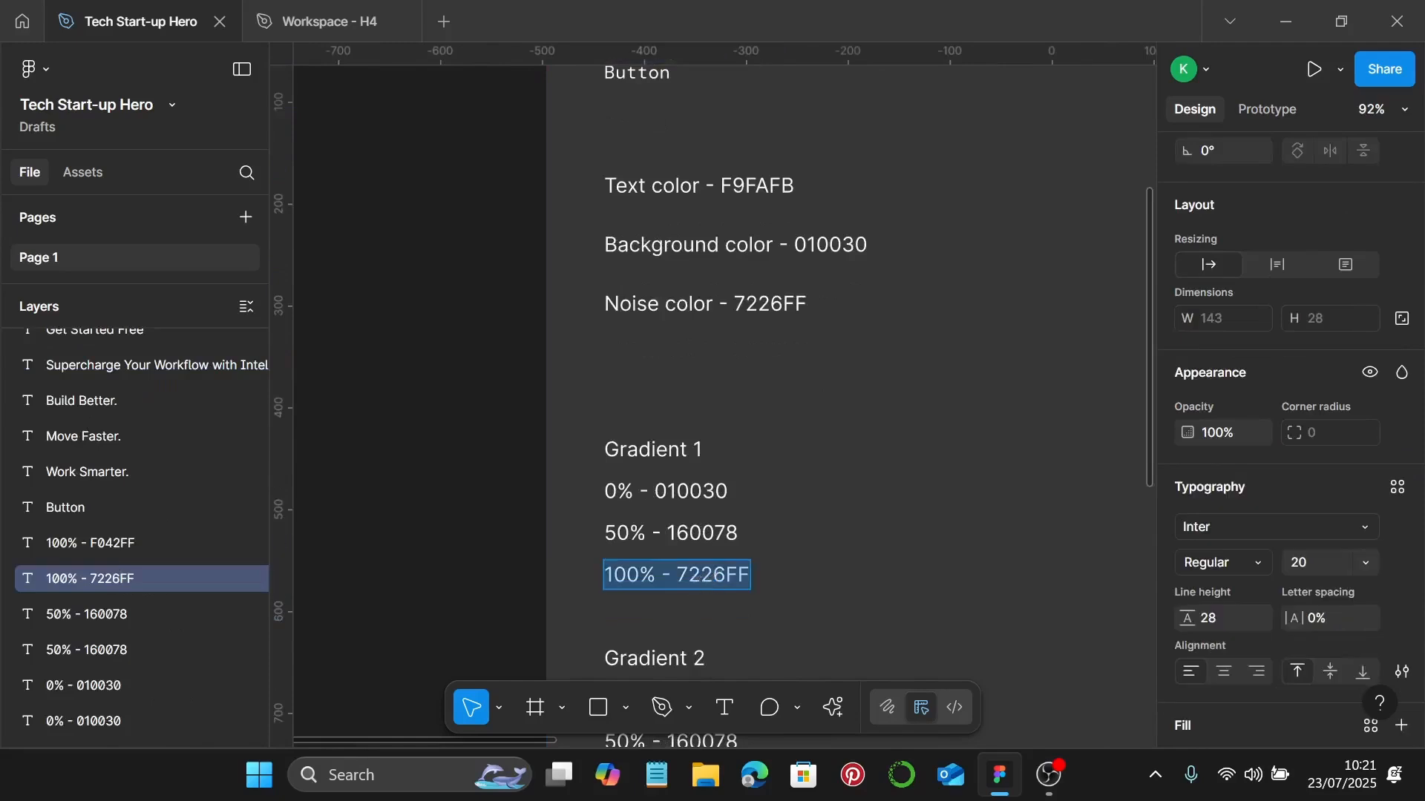
key(Escape)
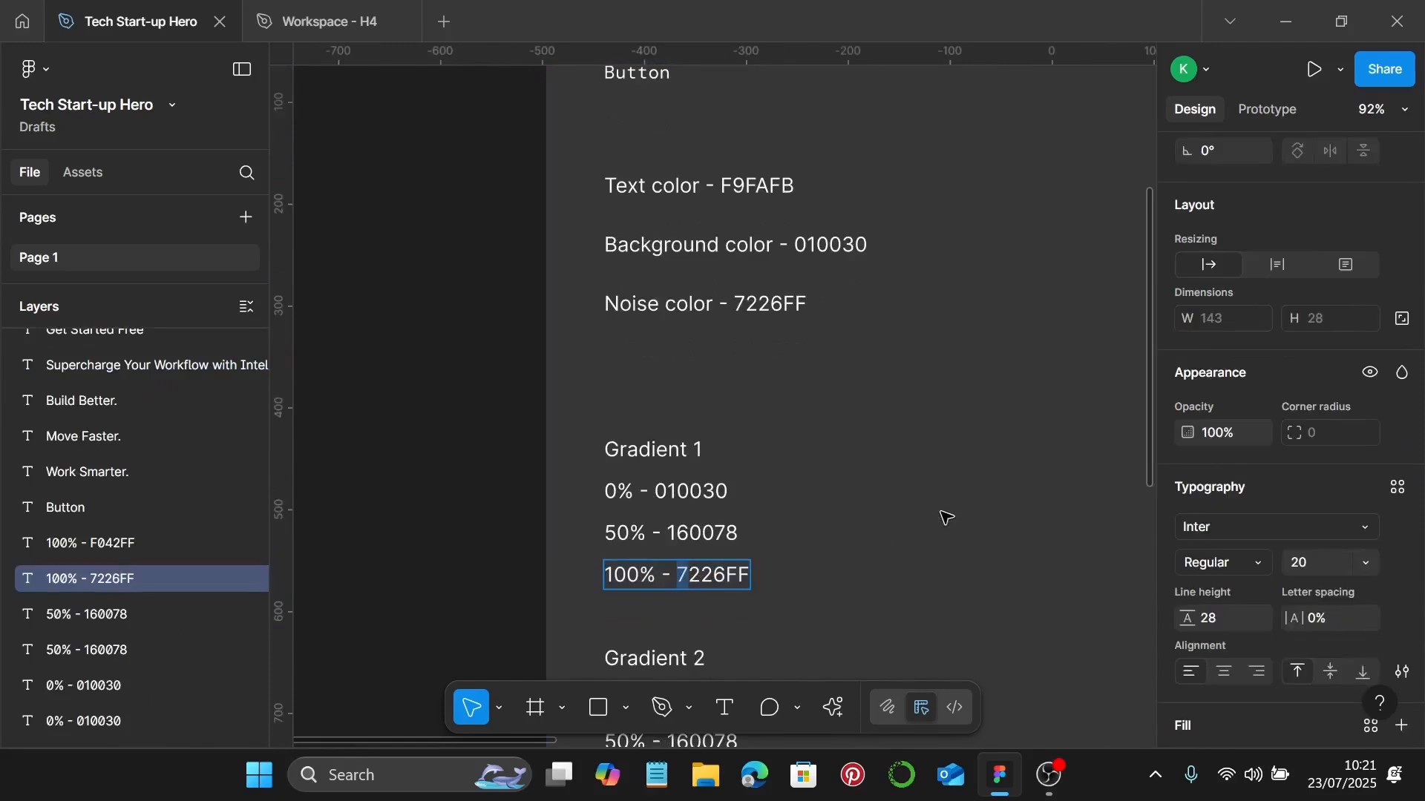
key(shift+Right)
key(shift+Right)
key(shift+Right)
key(shift+Right)
key(shift+Right)
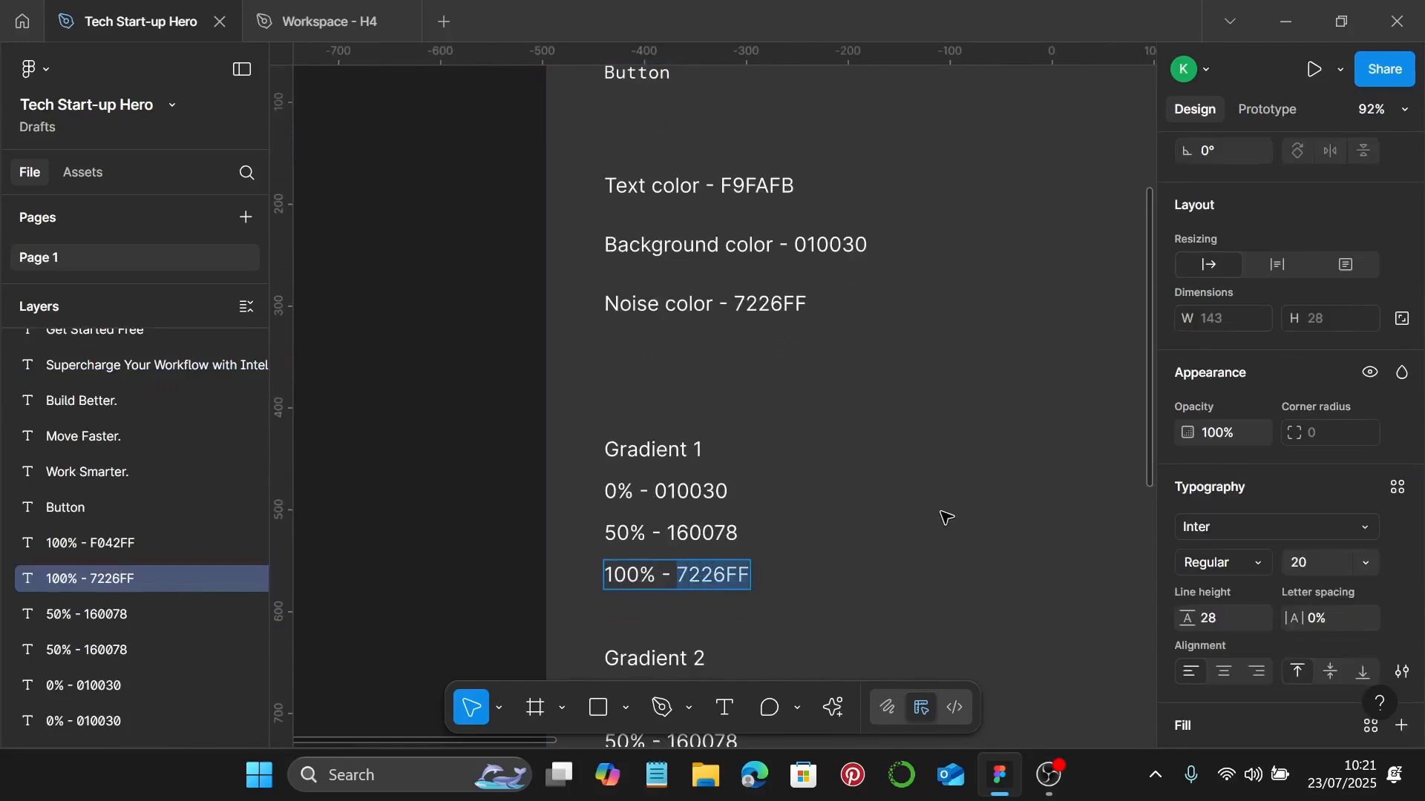
Set the 100% stop of the rectangle's linear gradient to 7226FF and close the fill settings.
scroll(946, 517, down, 5)
scroll(945, 515, right, 6)
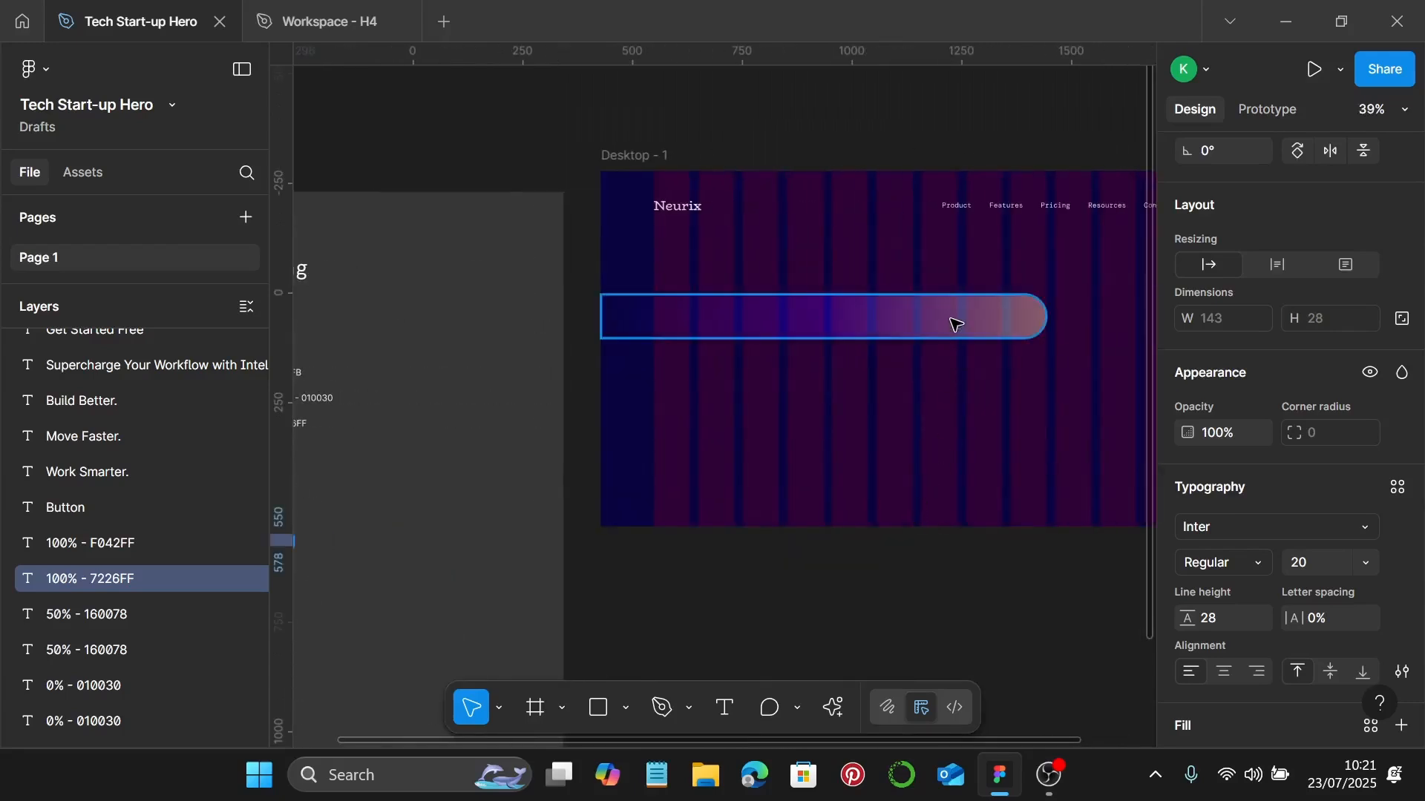
click(955, 325)
scroll(1187, 527, down, 2)
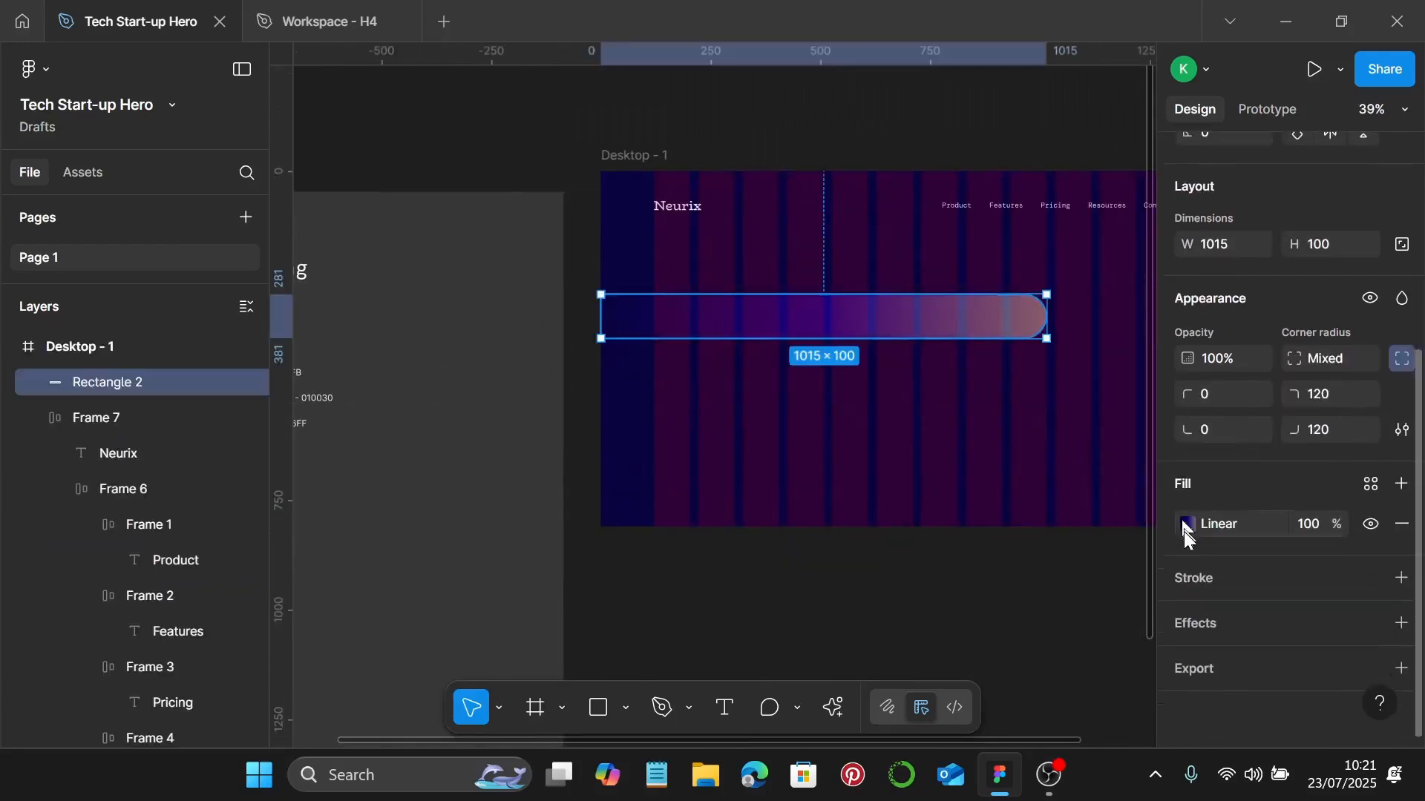
click(1188, 524)
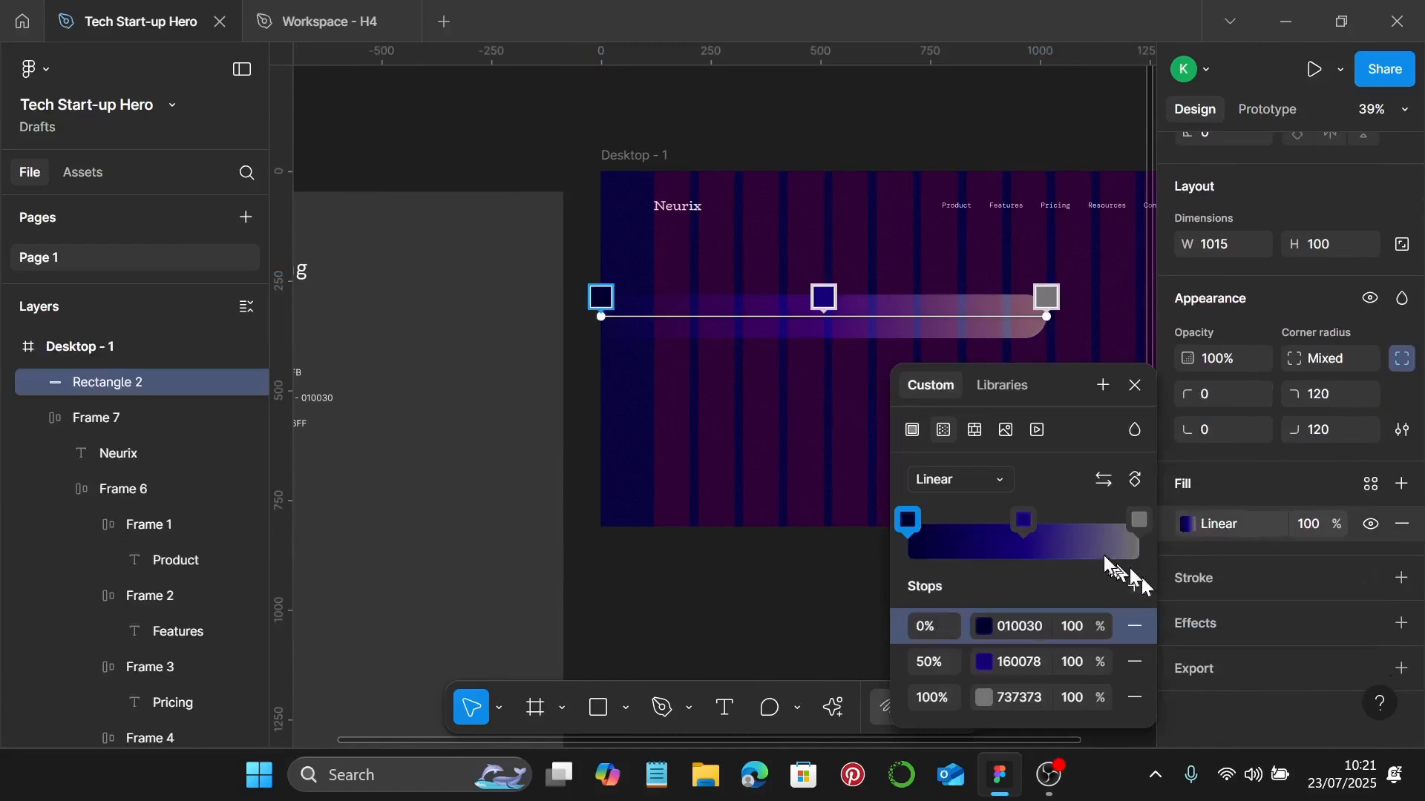
click(1027, 698)
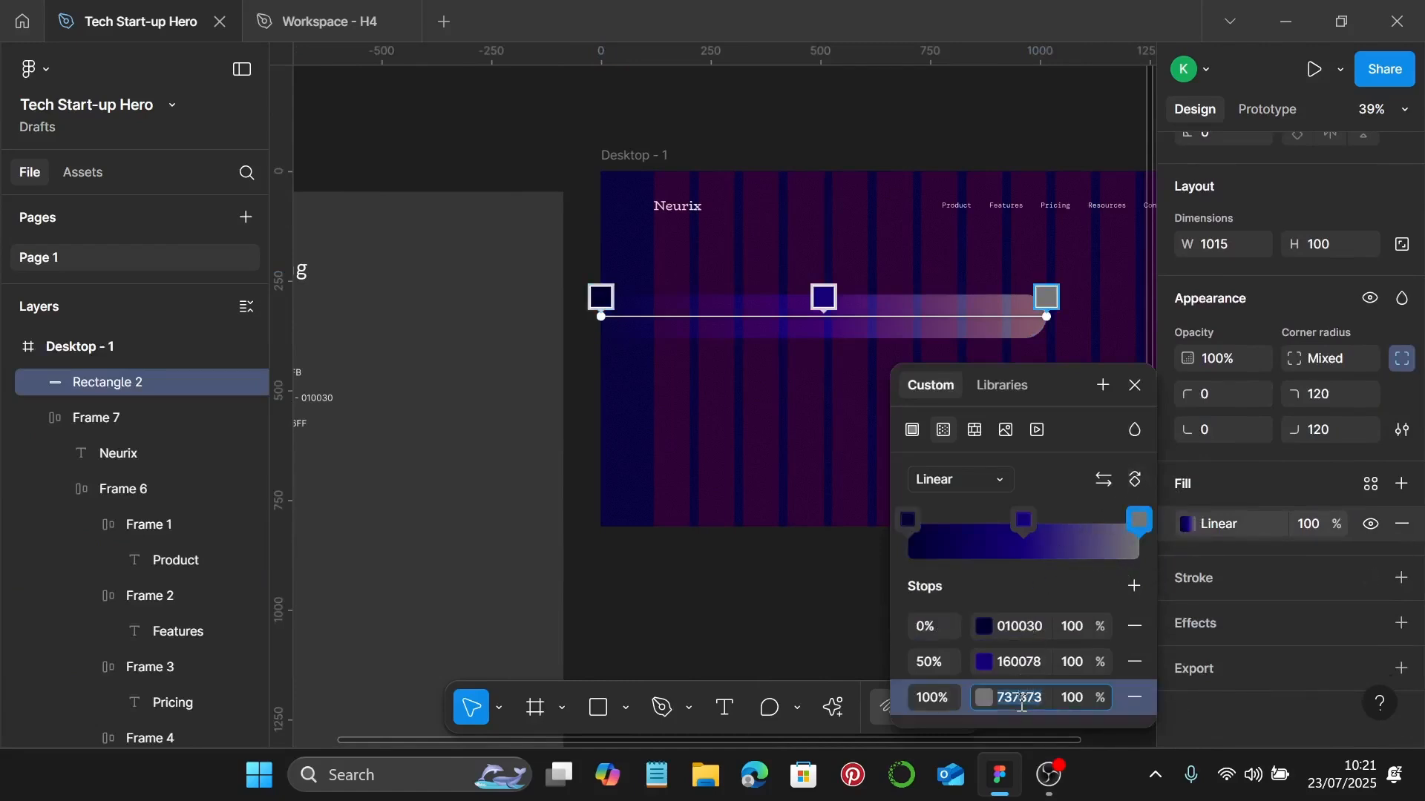
text(7224FF)
key(Return)
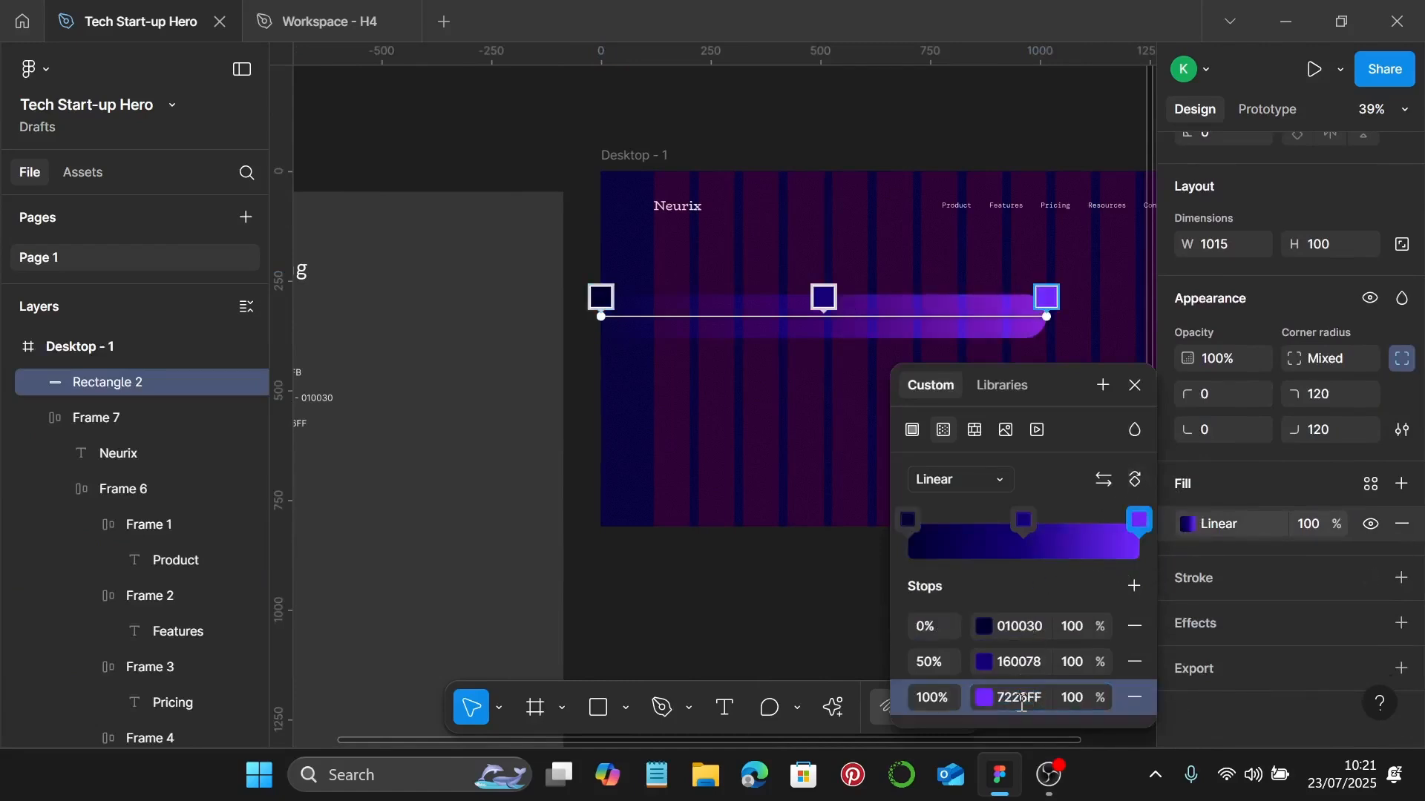
click(1135, 385)
click(1129, 398)
Move the gradient bar up to Y 234 and duplicate it twice below, at Y 355 and Y 476.
scroll(1039, 398, up, 3)
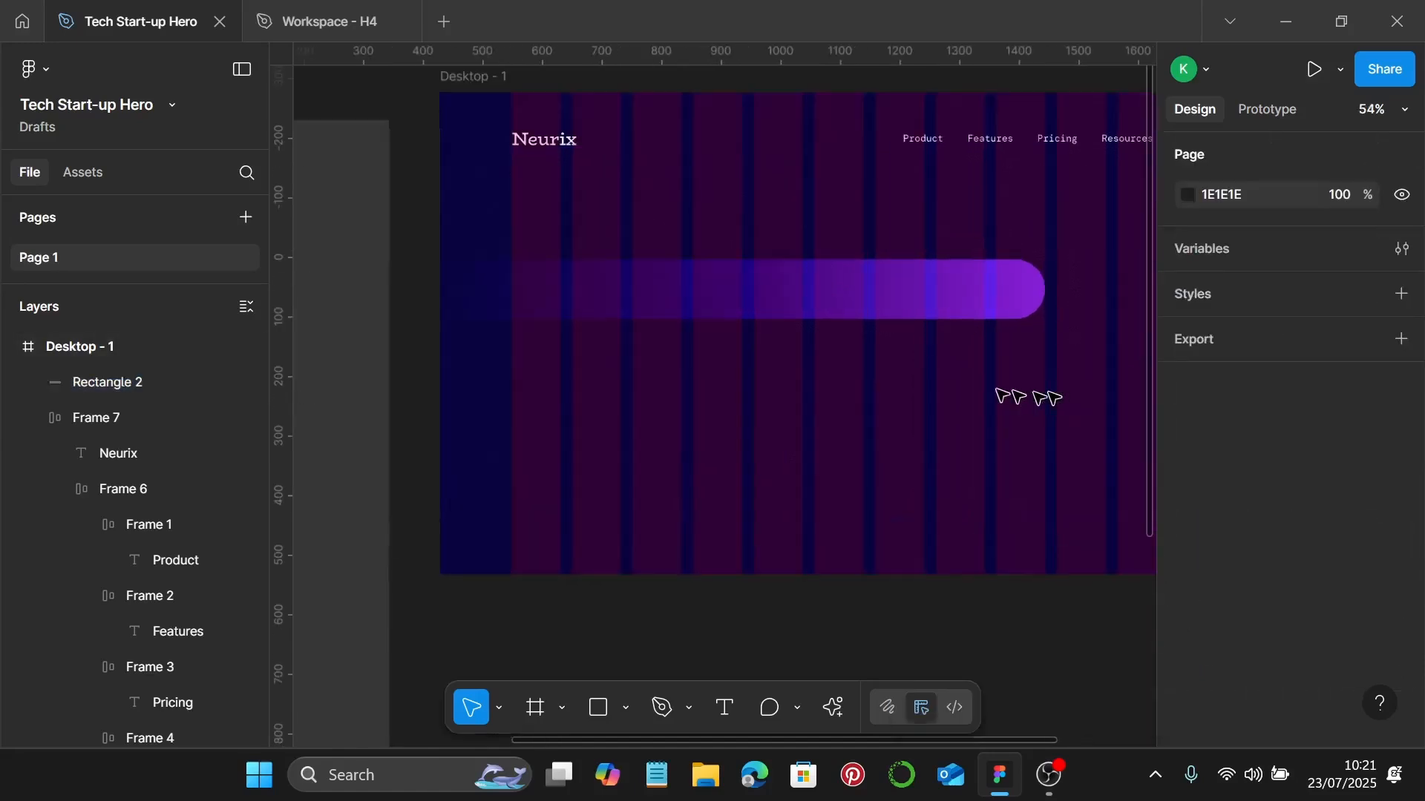
click(745, 306)
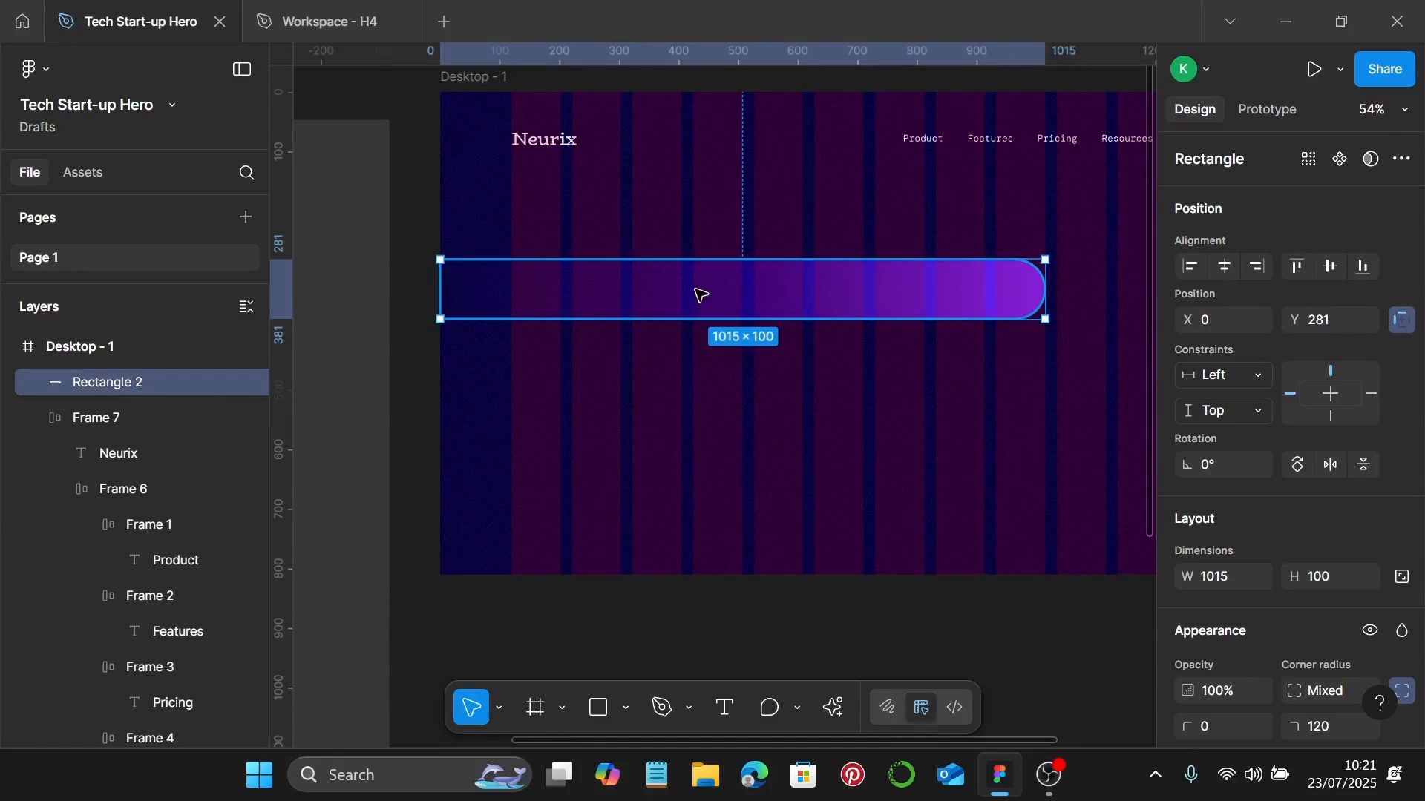
drag(701, 295, 701, 267)
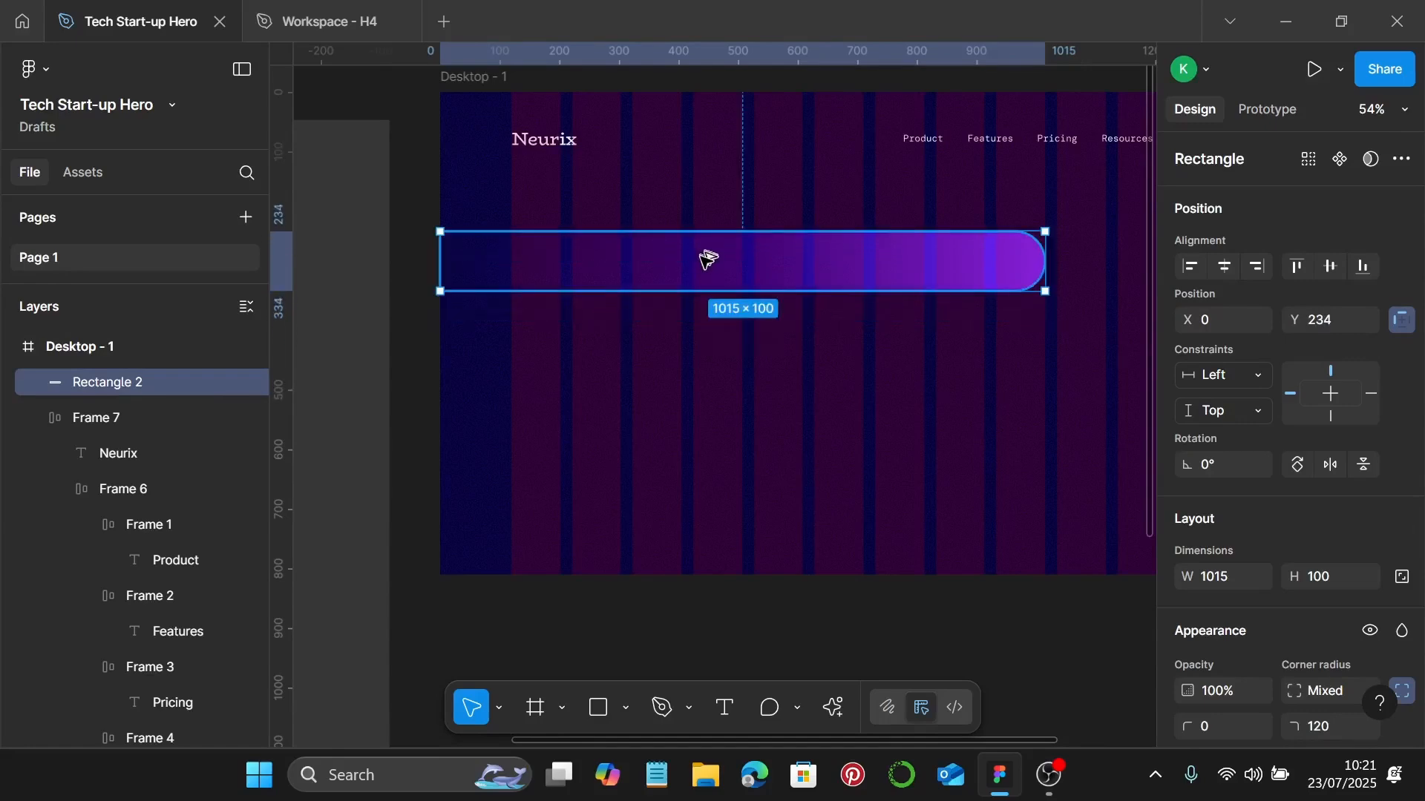
drag(707, 258, 686, 387)
Flip the middle gradient bar horizontally and shift it to X 425, flush with the frame's right edge.
click(678, 350)
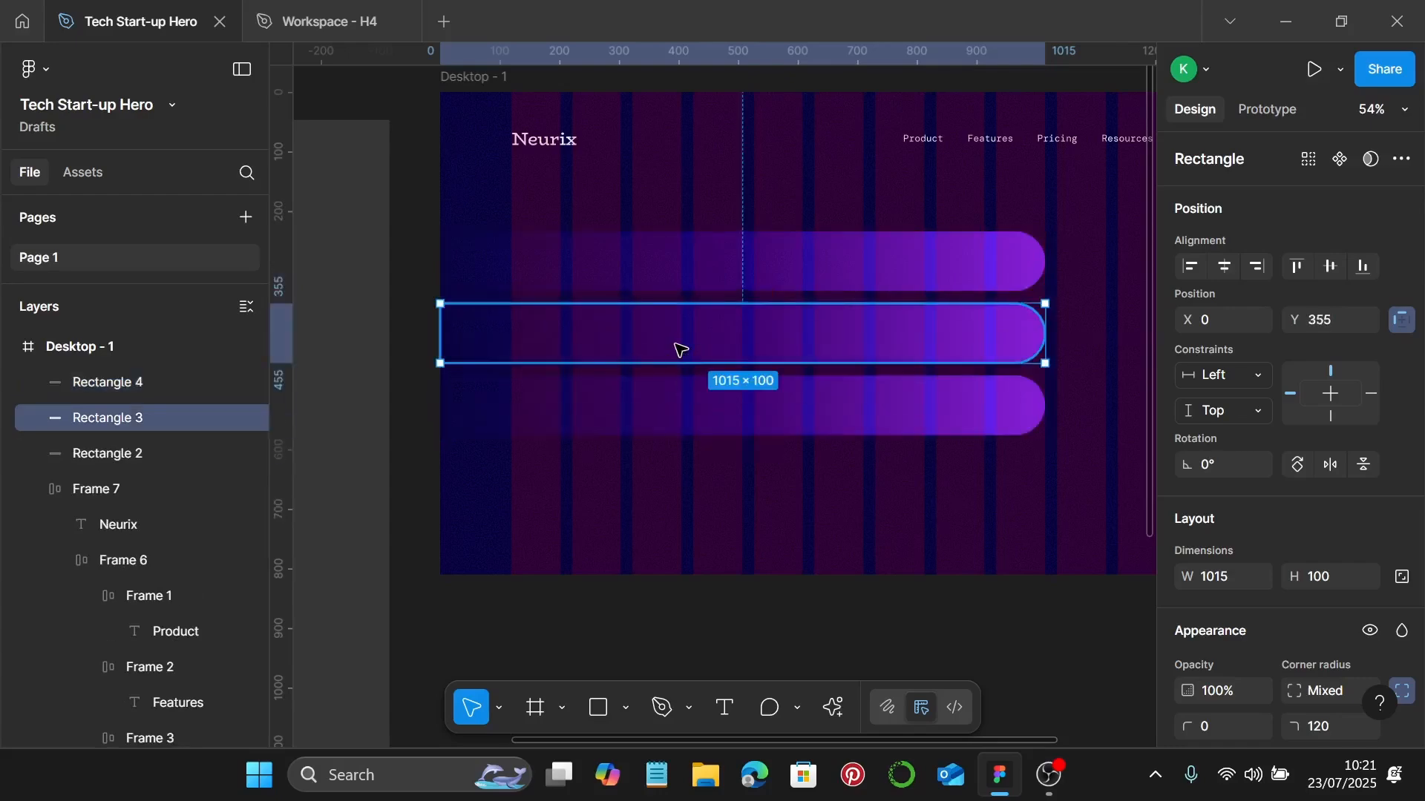
click(1330, 468)
scroll(954, 430, right, 3)
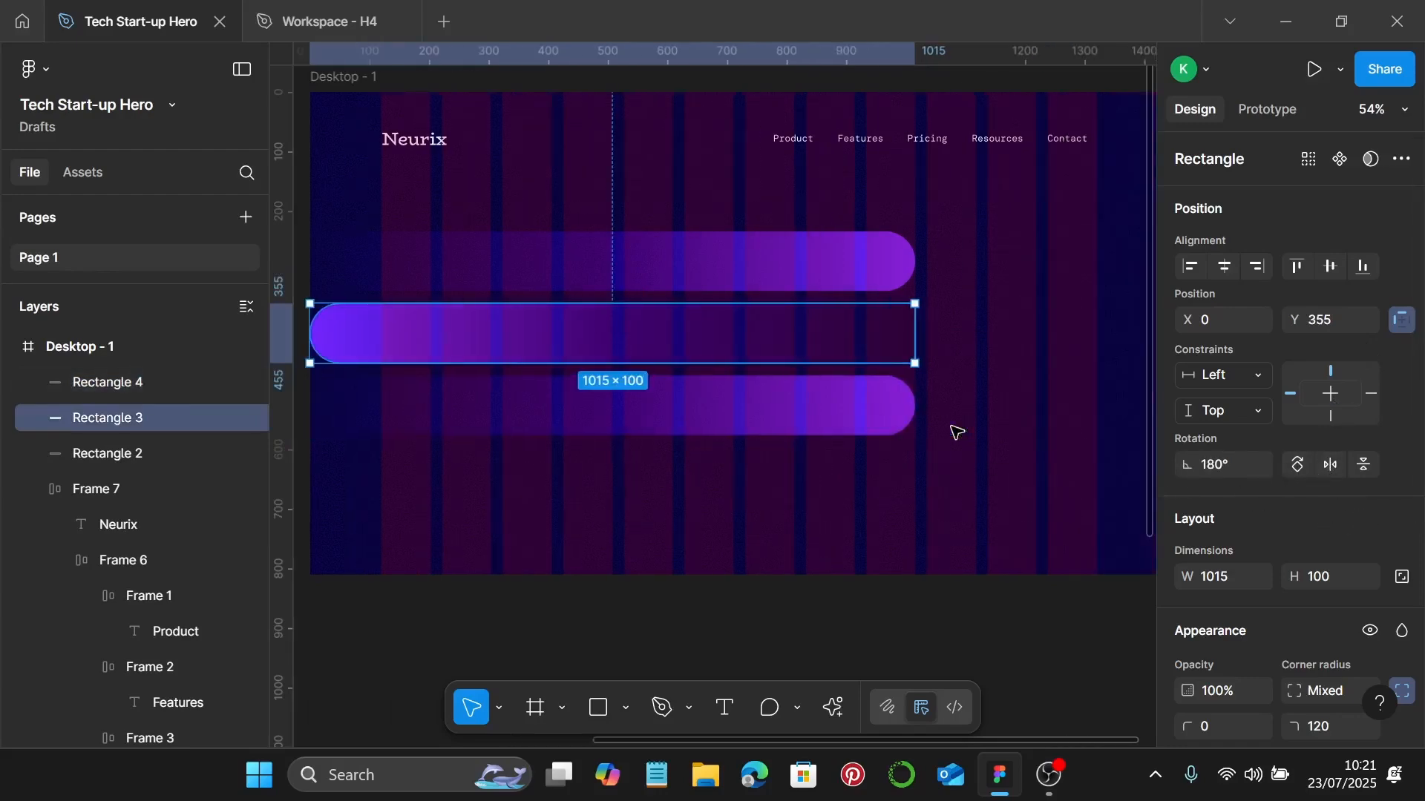
scroll(821, 388, down, 4)
drag(633, 356, 772, 372)
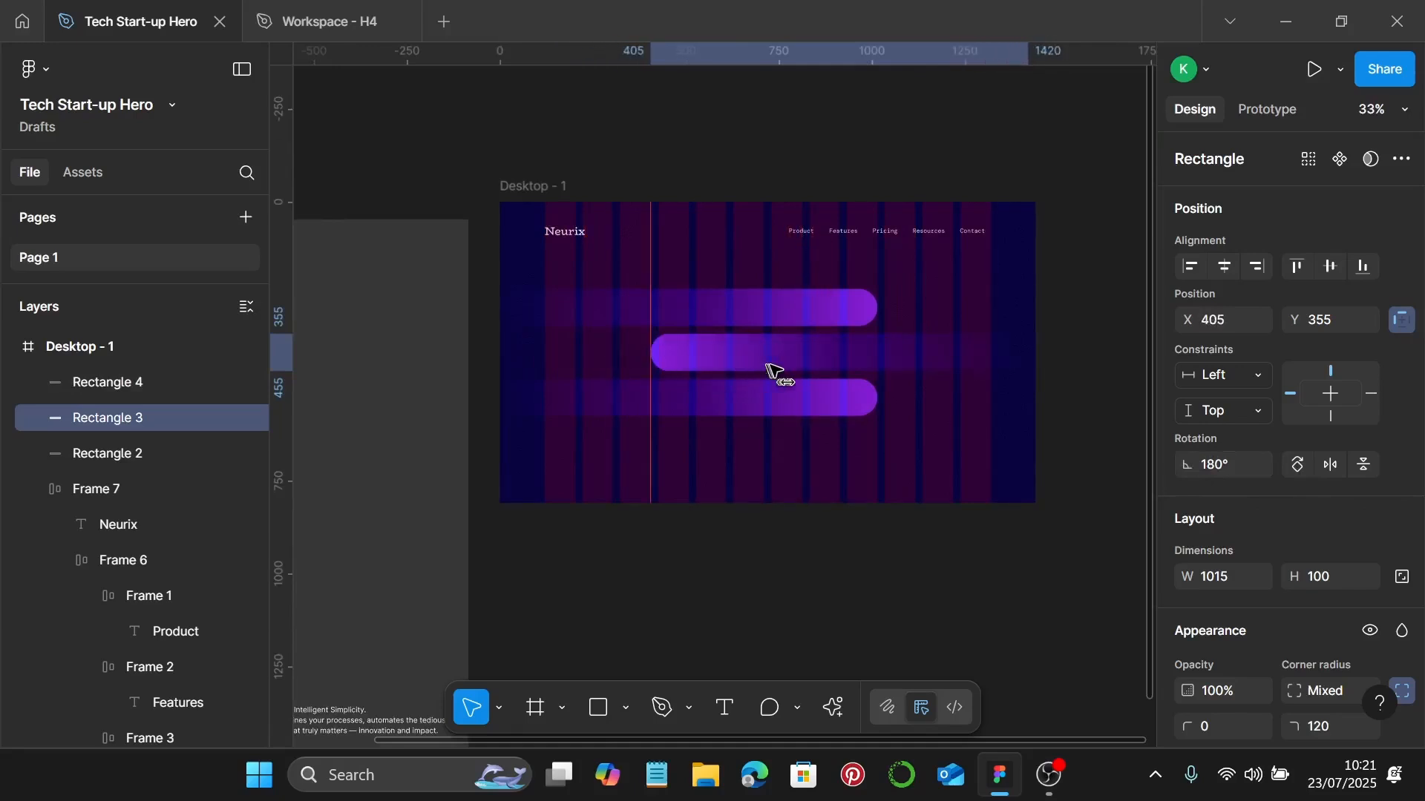
scroll(996, 373, up, 5)
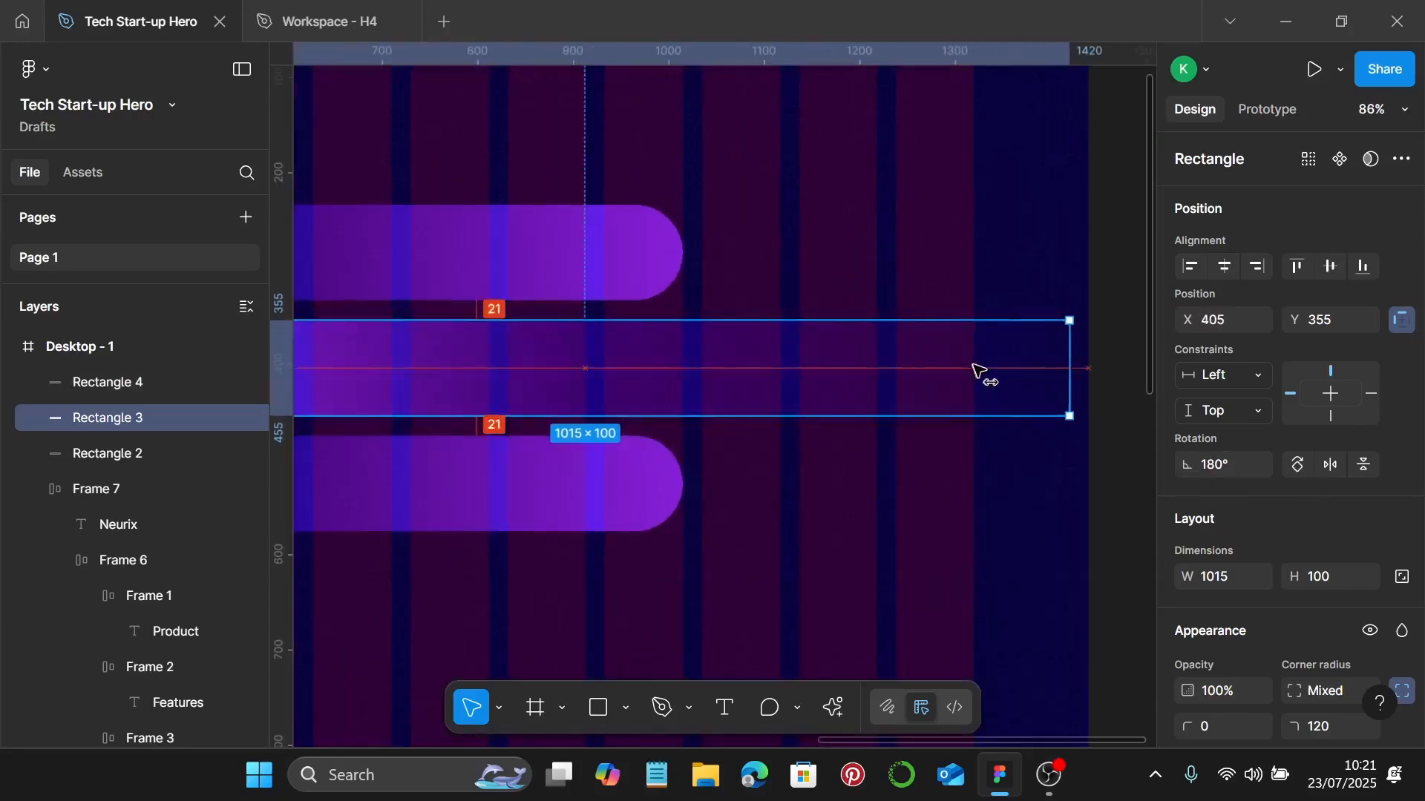
key(shift+Right)
key(shift+Right)
scroll(991, 371, down, 5)
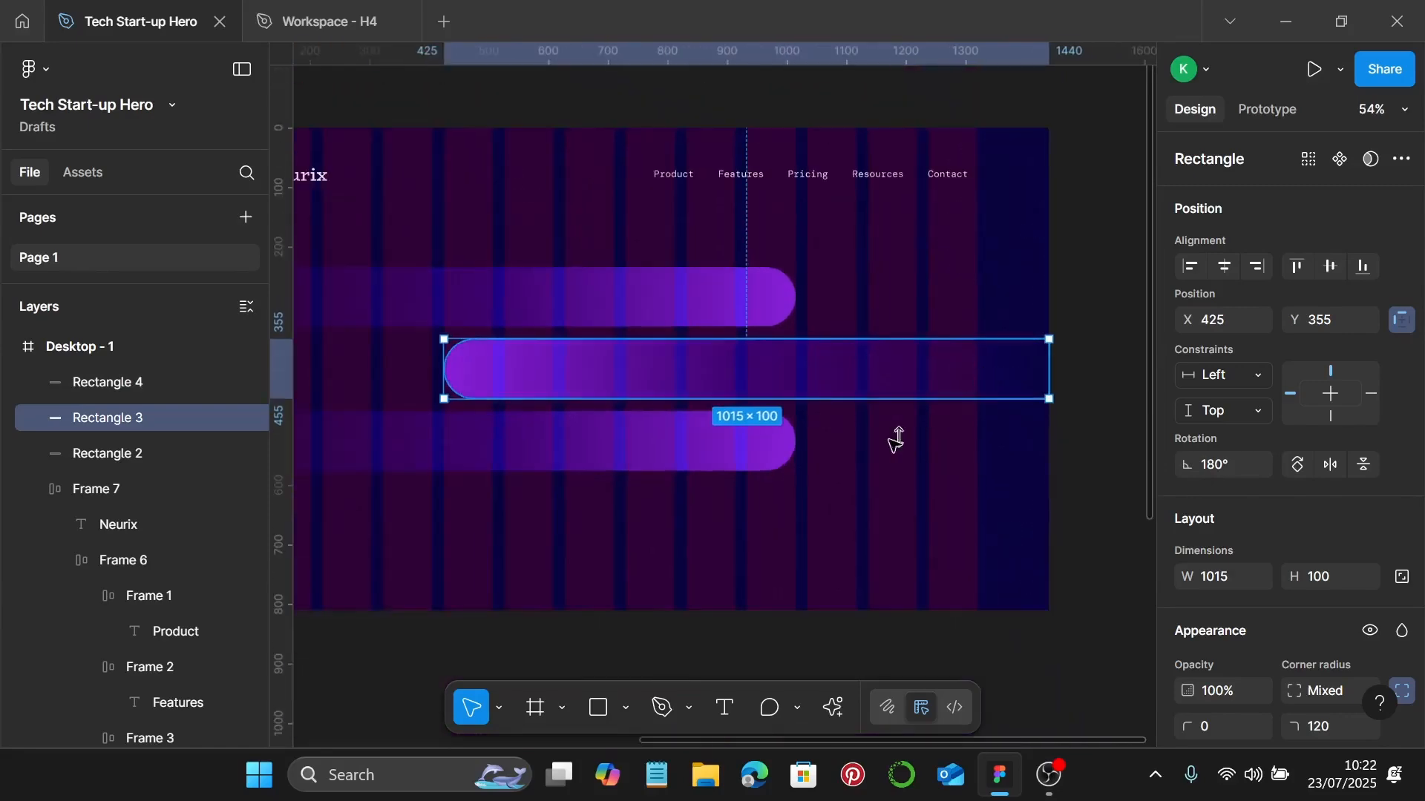
Set the width of the lowest gradient bar to 1080.
scroll(849, 455, left, 3)
scroll(843, 438, down, 1)
click(739, 409)
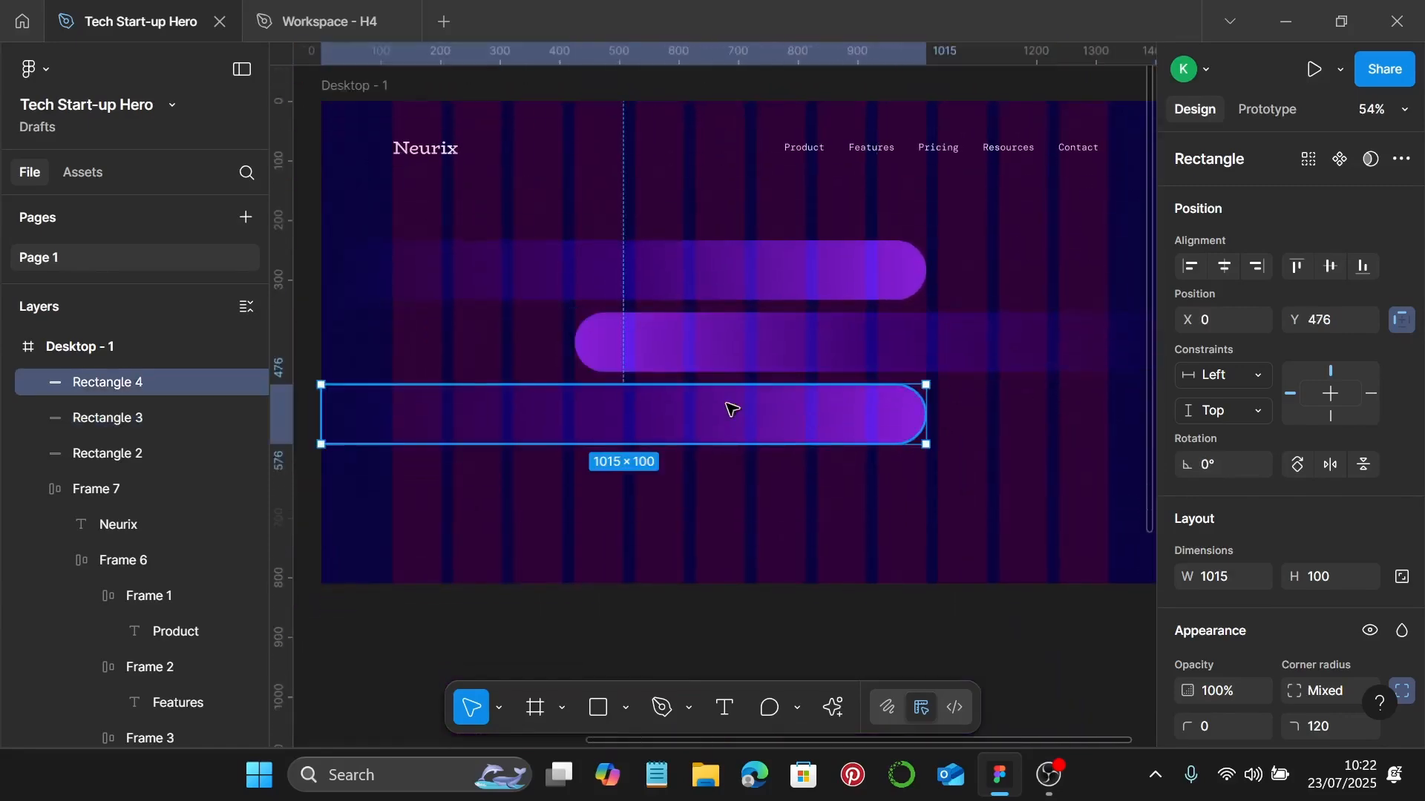
scroll(732, 409, down, 1)
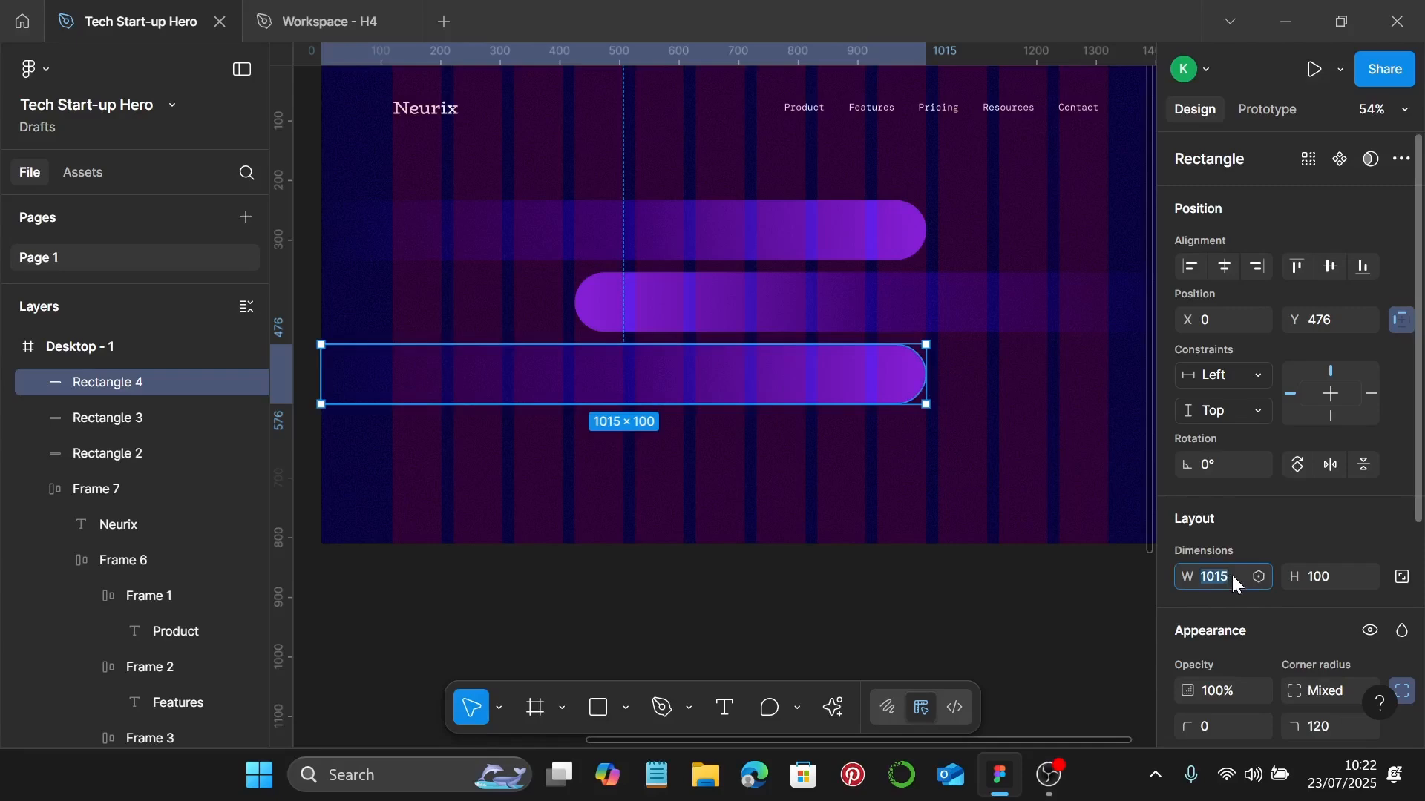
key(Return)
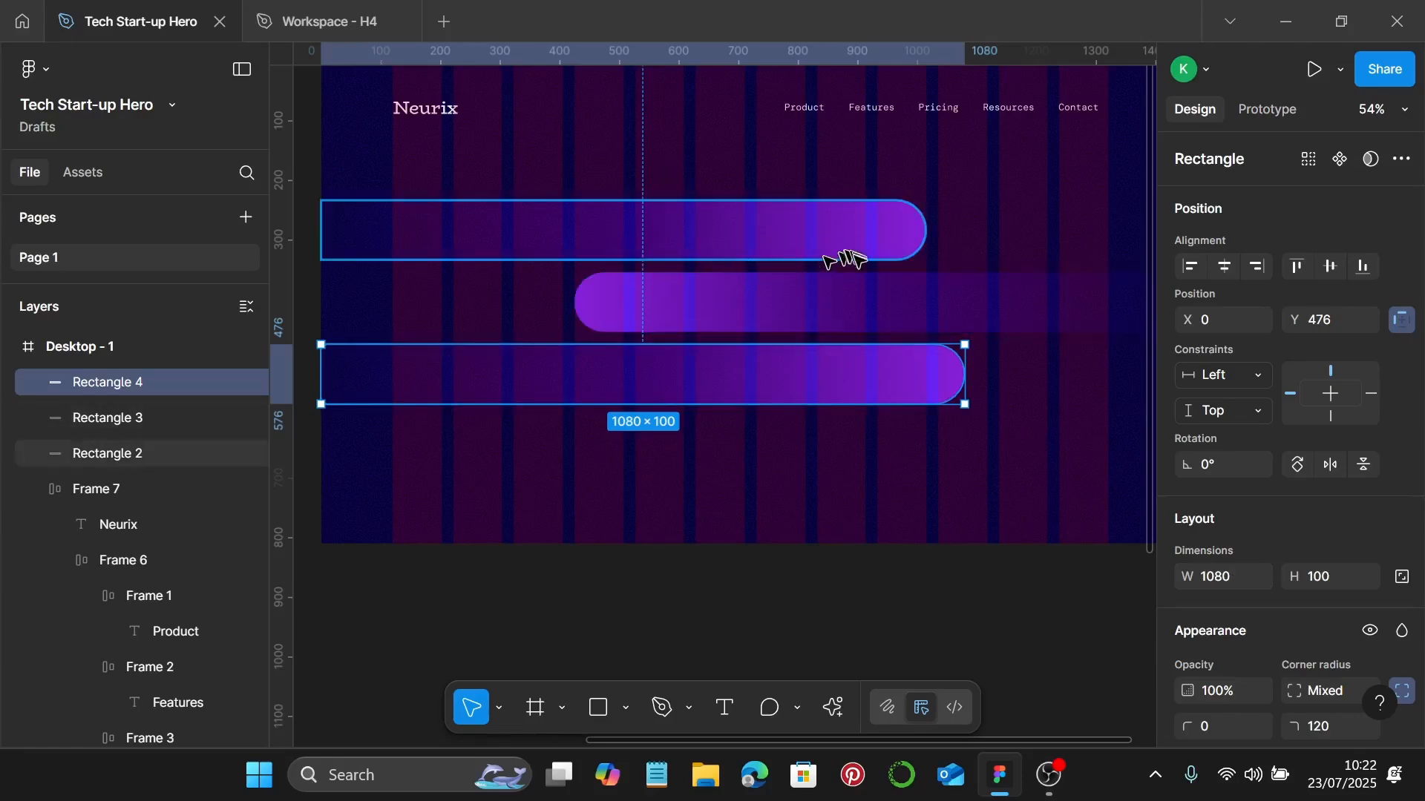
Place a copy of the style reference's Heading text on the uppermost bar near its rounded end, at about X 759, Y 257.
click(795, 239)
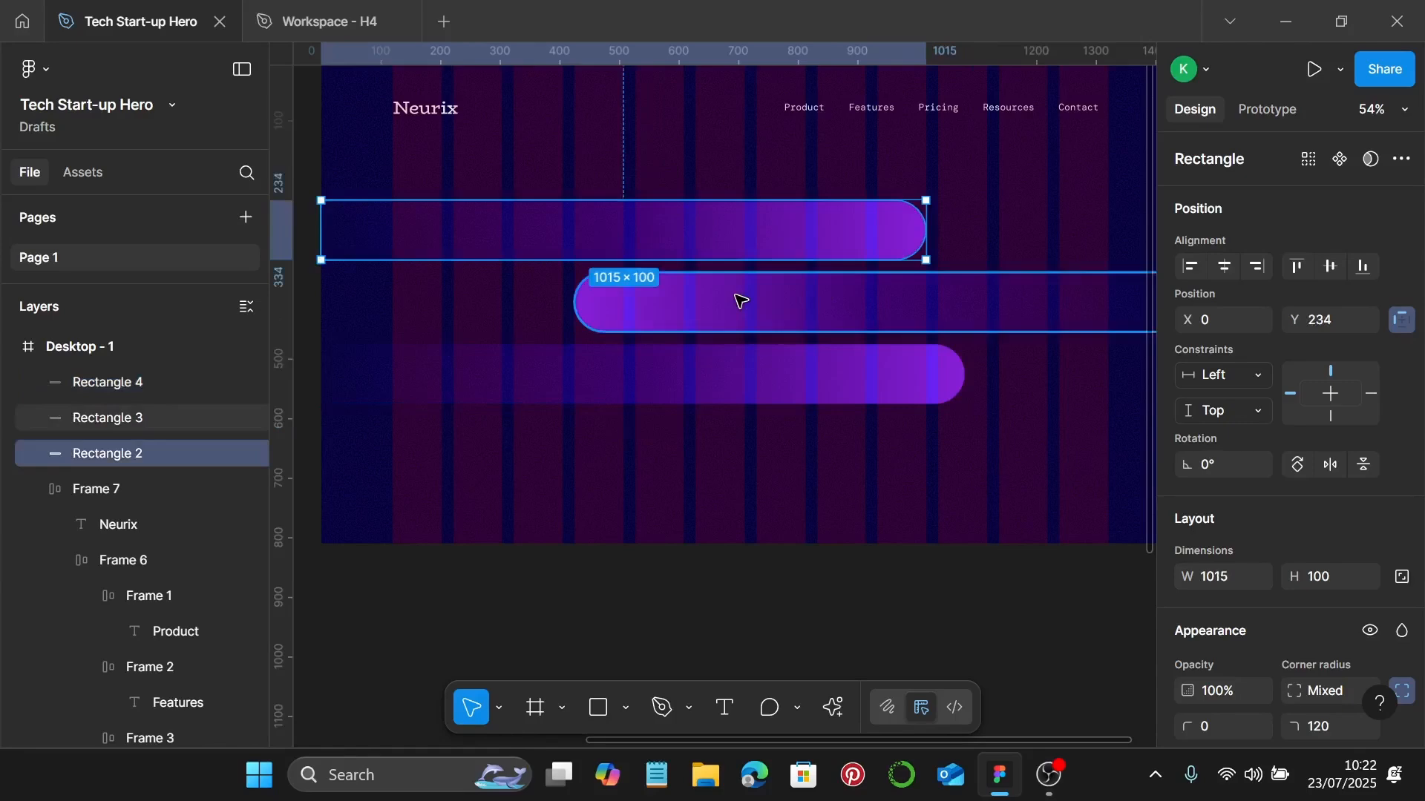
scroll(741, 300, down, 5)
scroll(725, 331, left, 3)
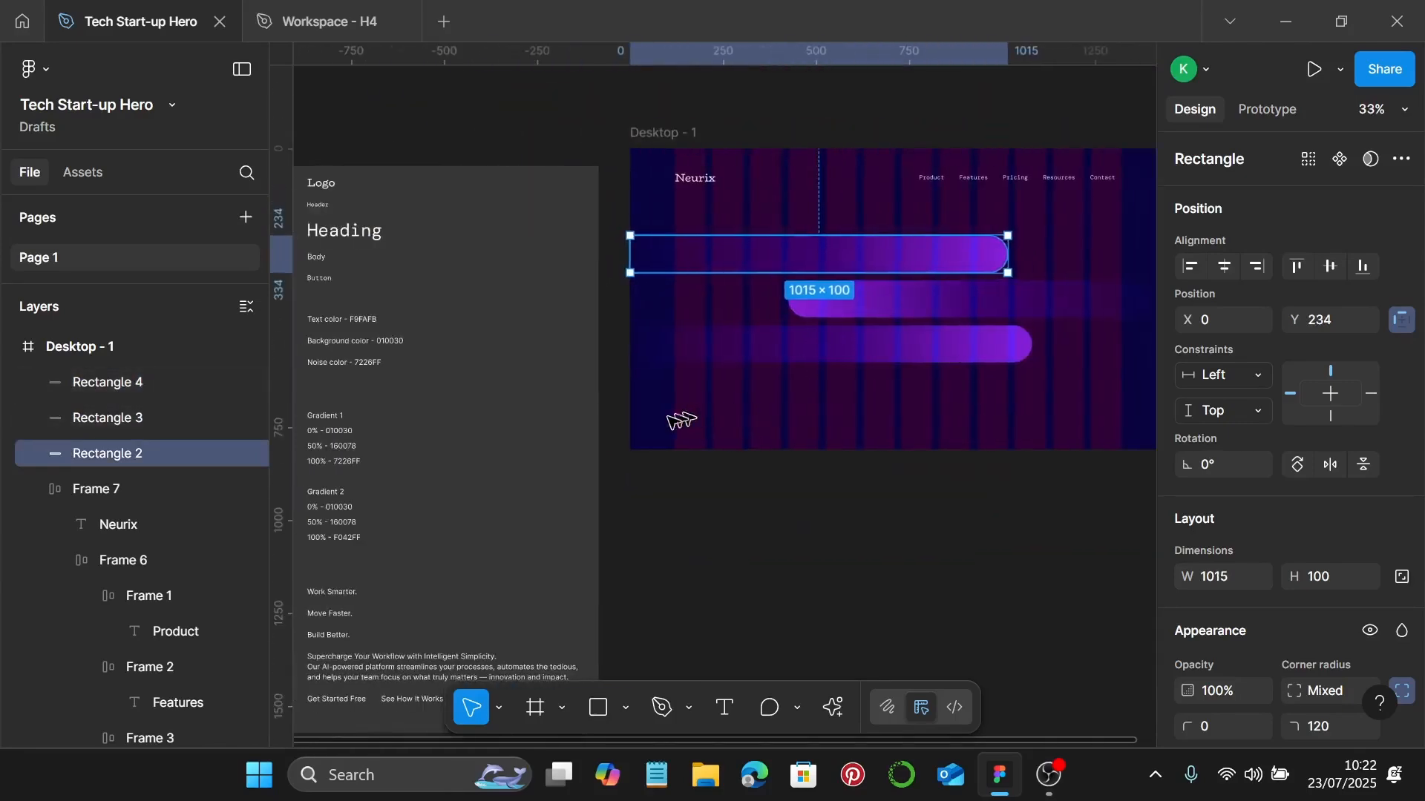
scroll(671, 421, left, 2)
click(404, 246)
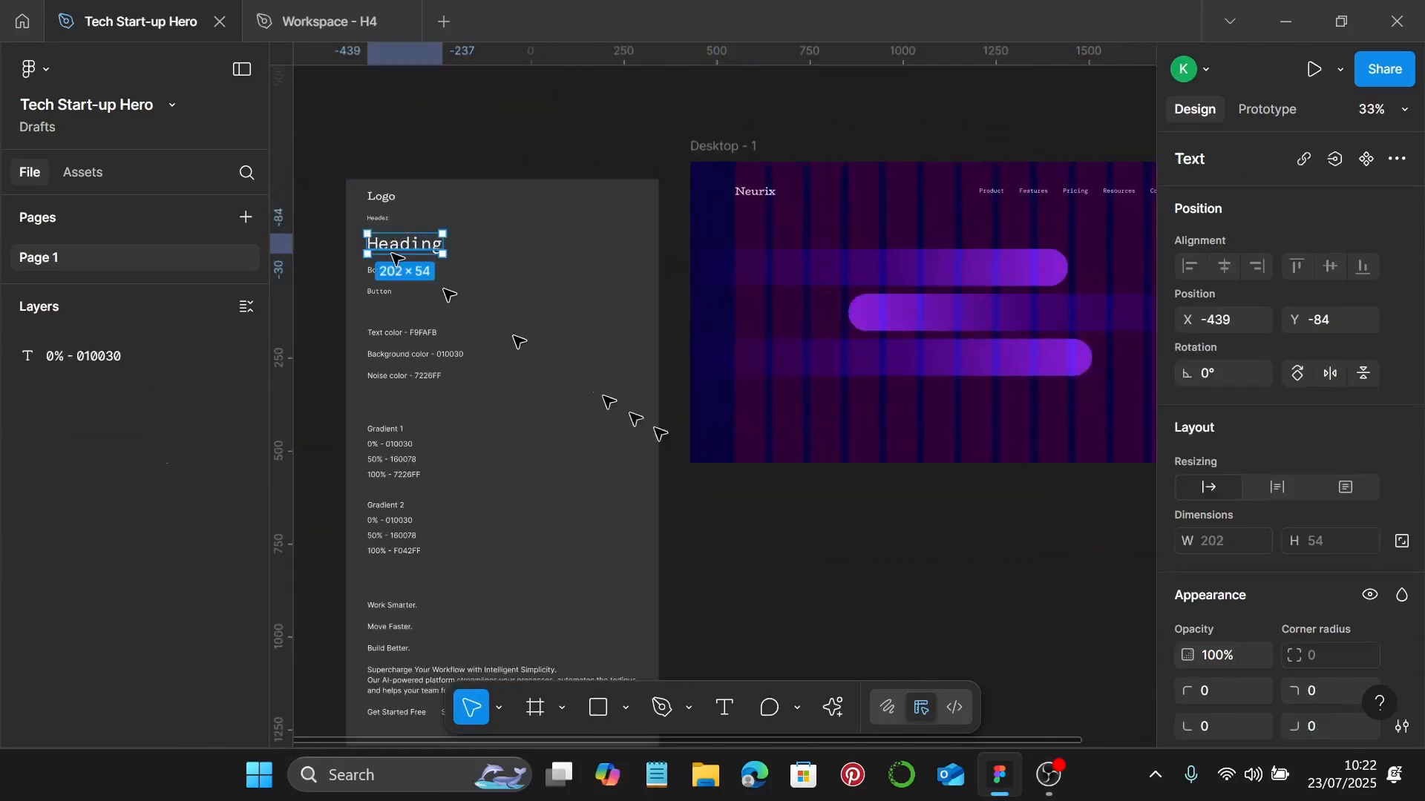
click(455, 224)
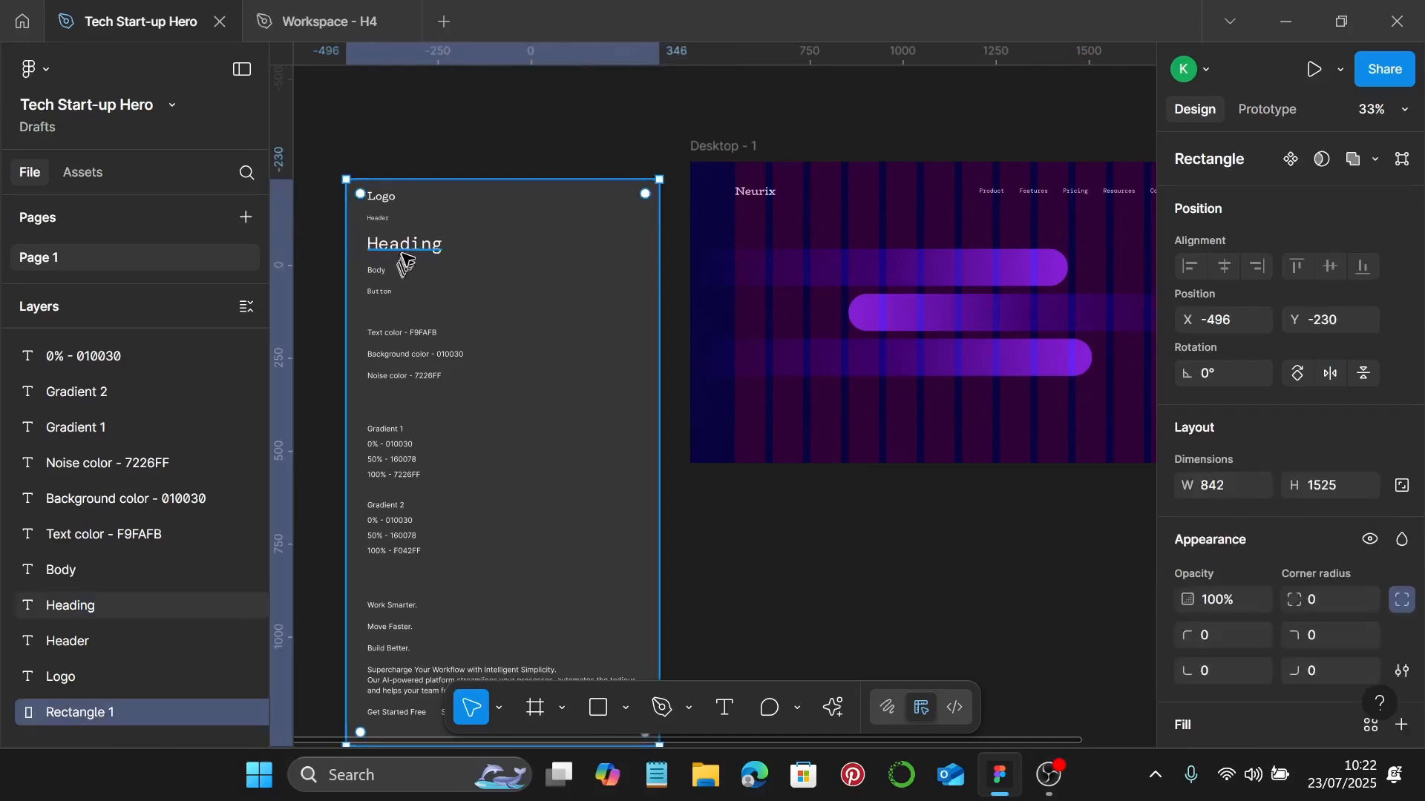
click(405, 249)
scroll(1291, 556, down, 5)
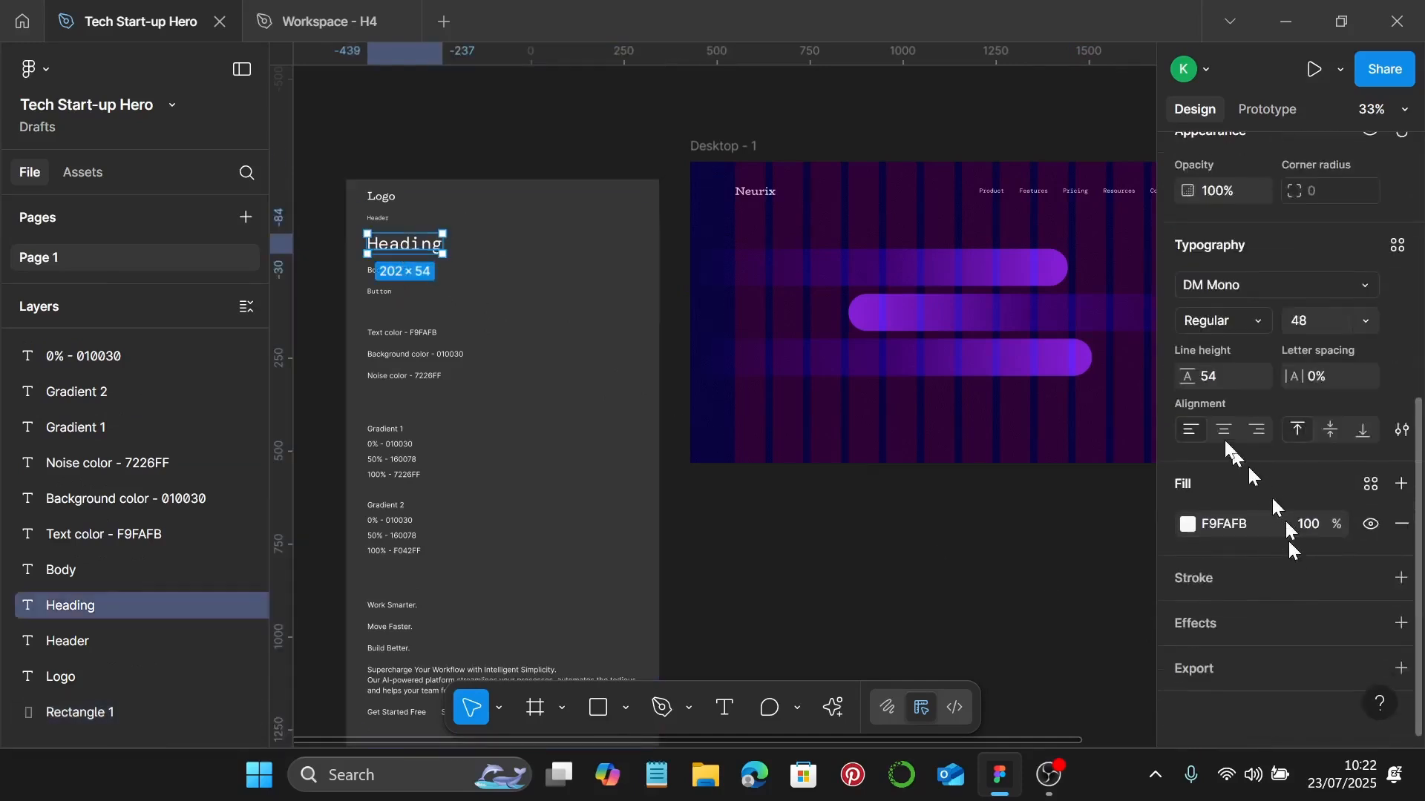
scroll(460, 207, up, 3)
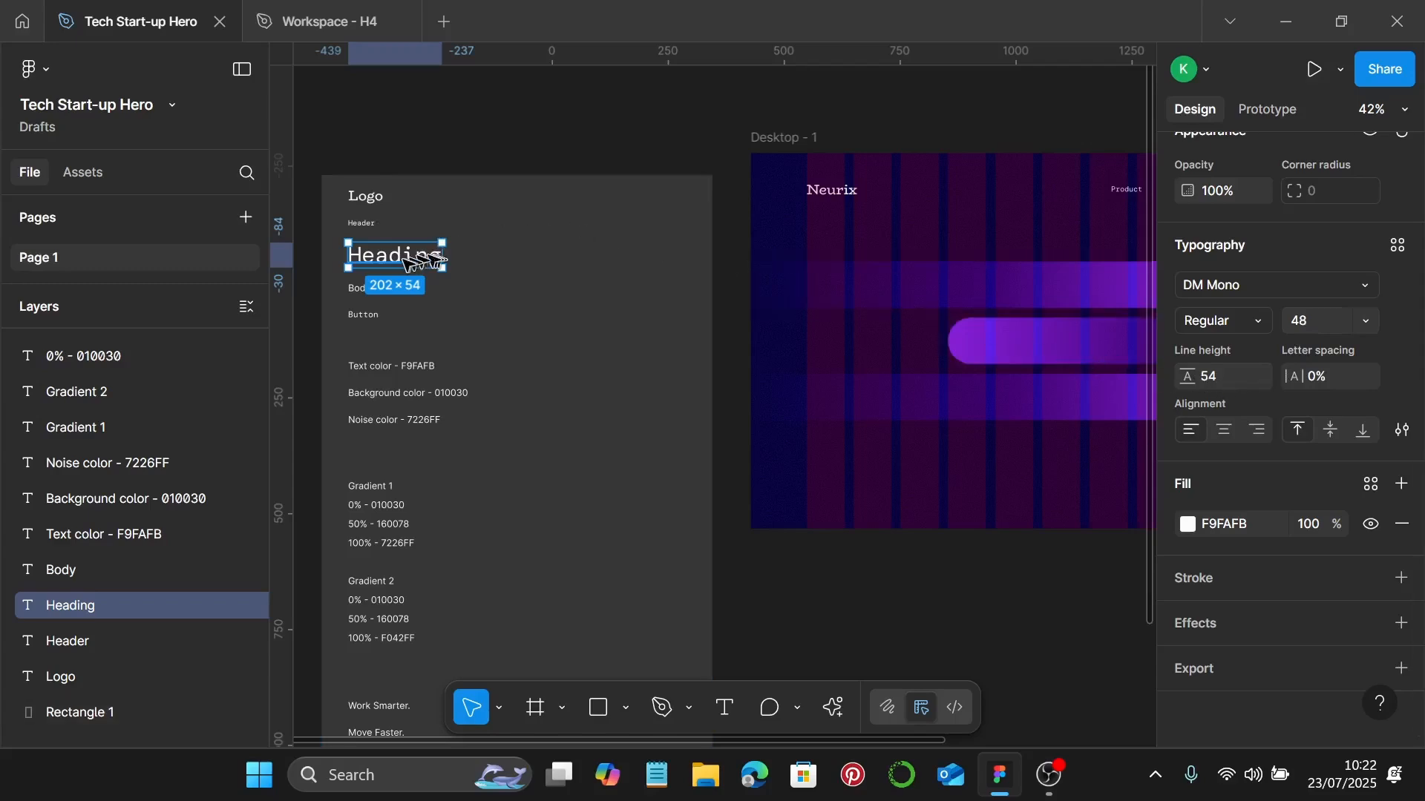
drag(399, 261, 1052, 303)
scroll(1052, 305, right, 2)
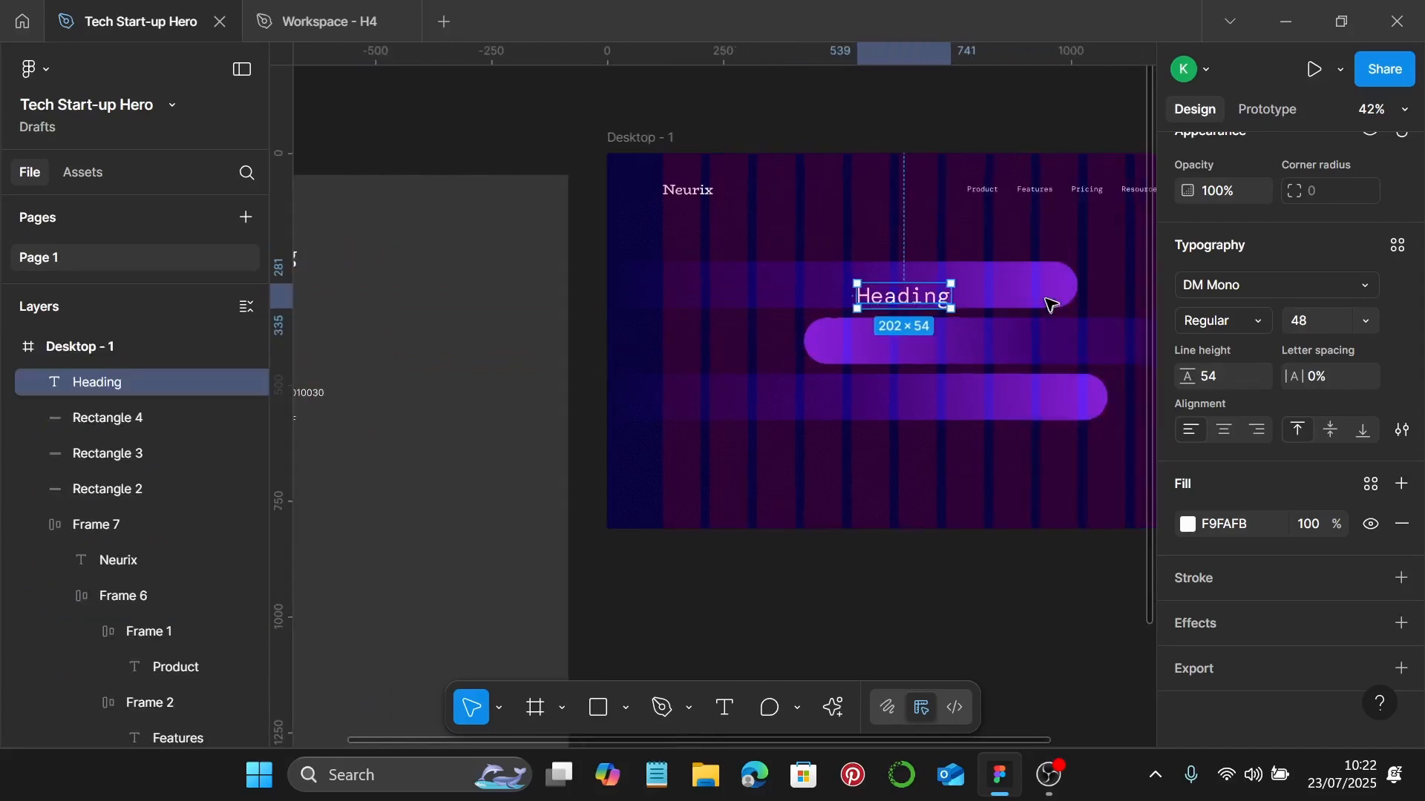
drag(906, 297, 1000, 288)
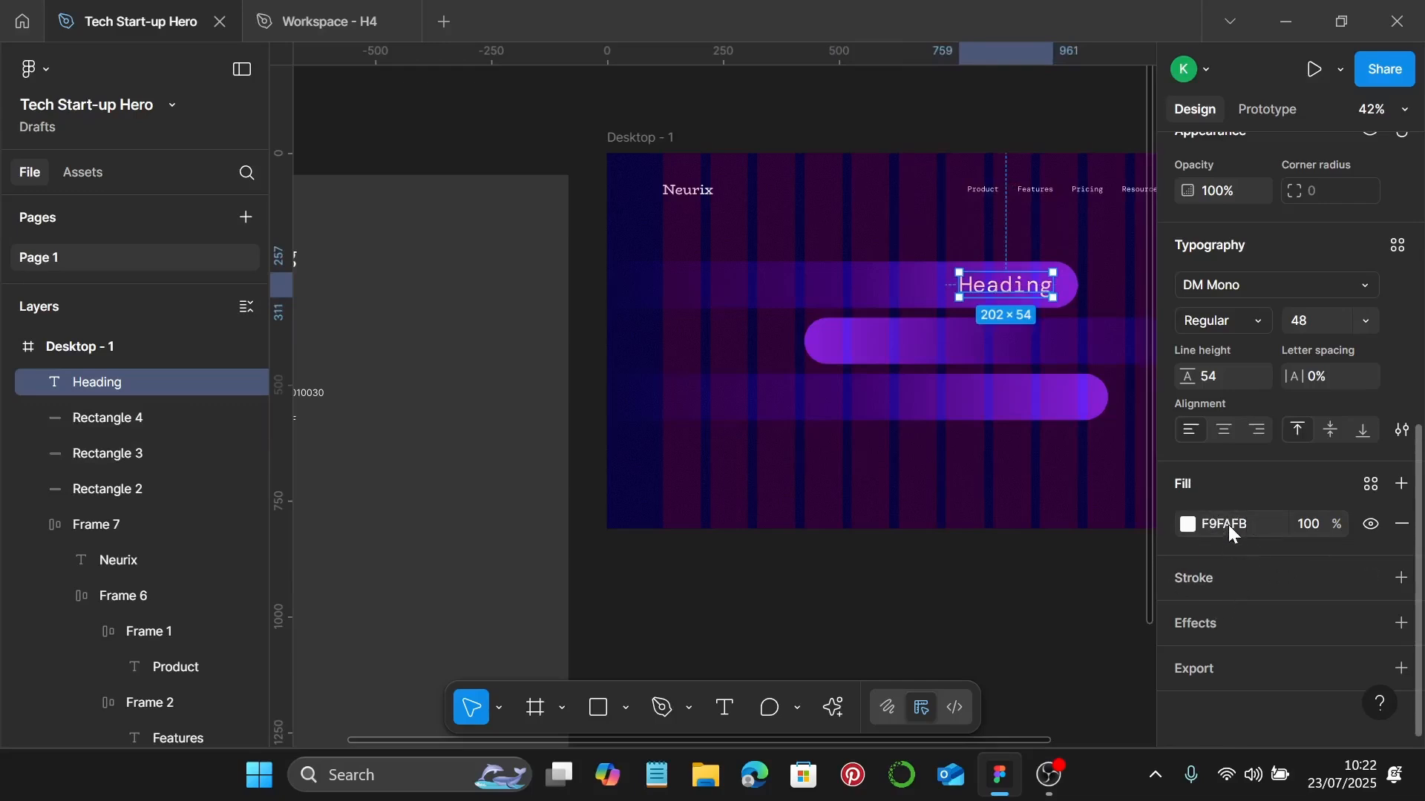
Copy the text "Work Smarter." from the style reference frame.
scroll(475, 394, left, 3)
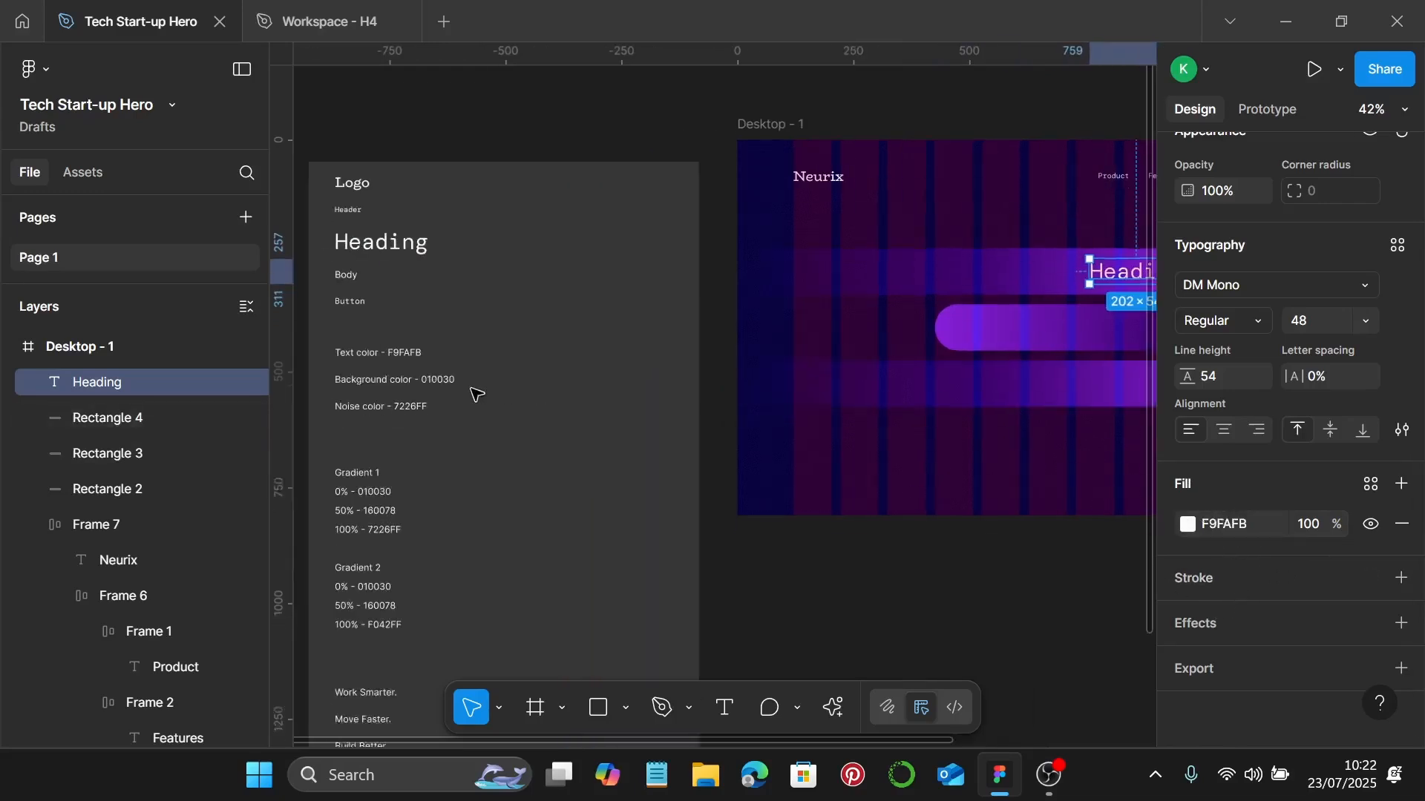
scroll(331, 504, down, 3)
click(375, 598)
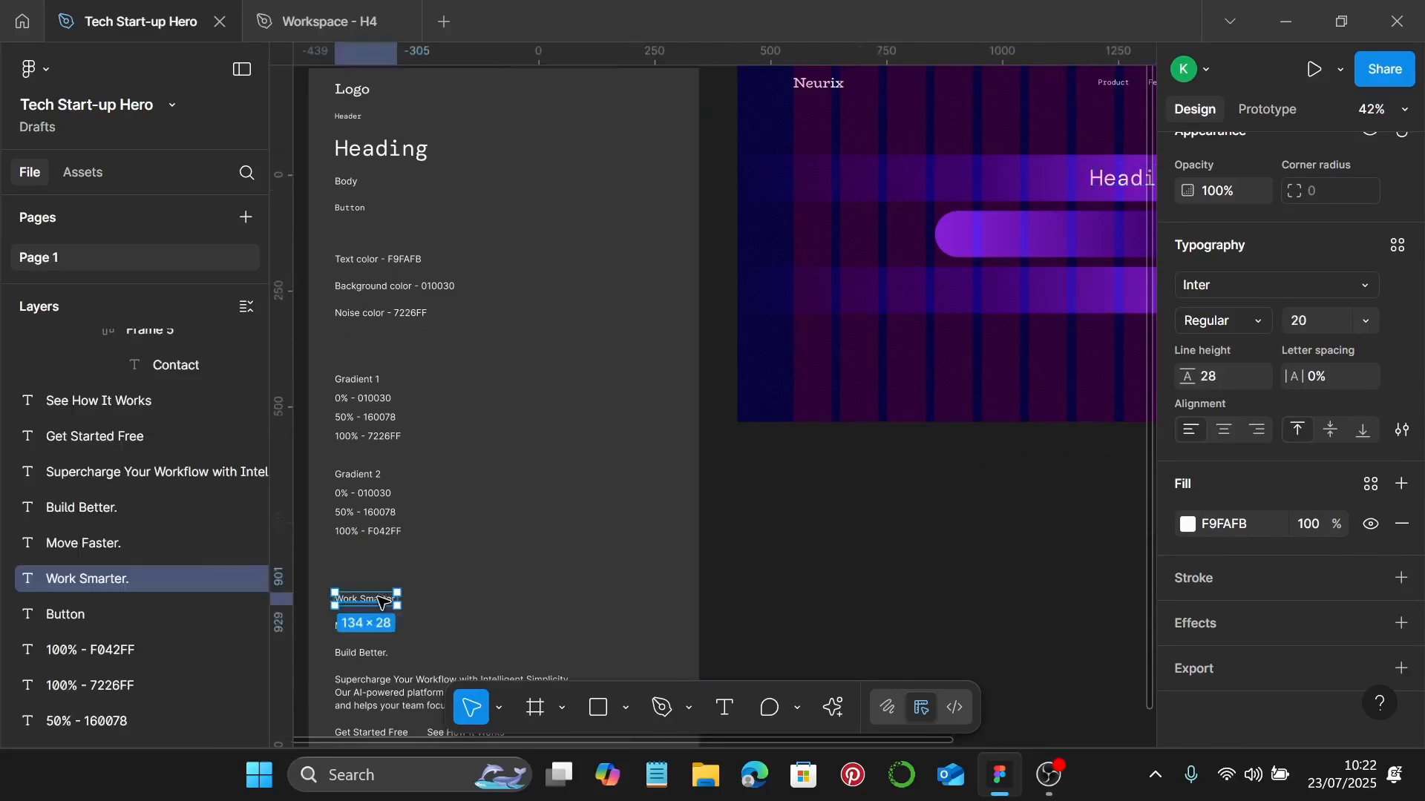
double_click(380, 598)
key(ctrl+c)
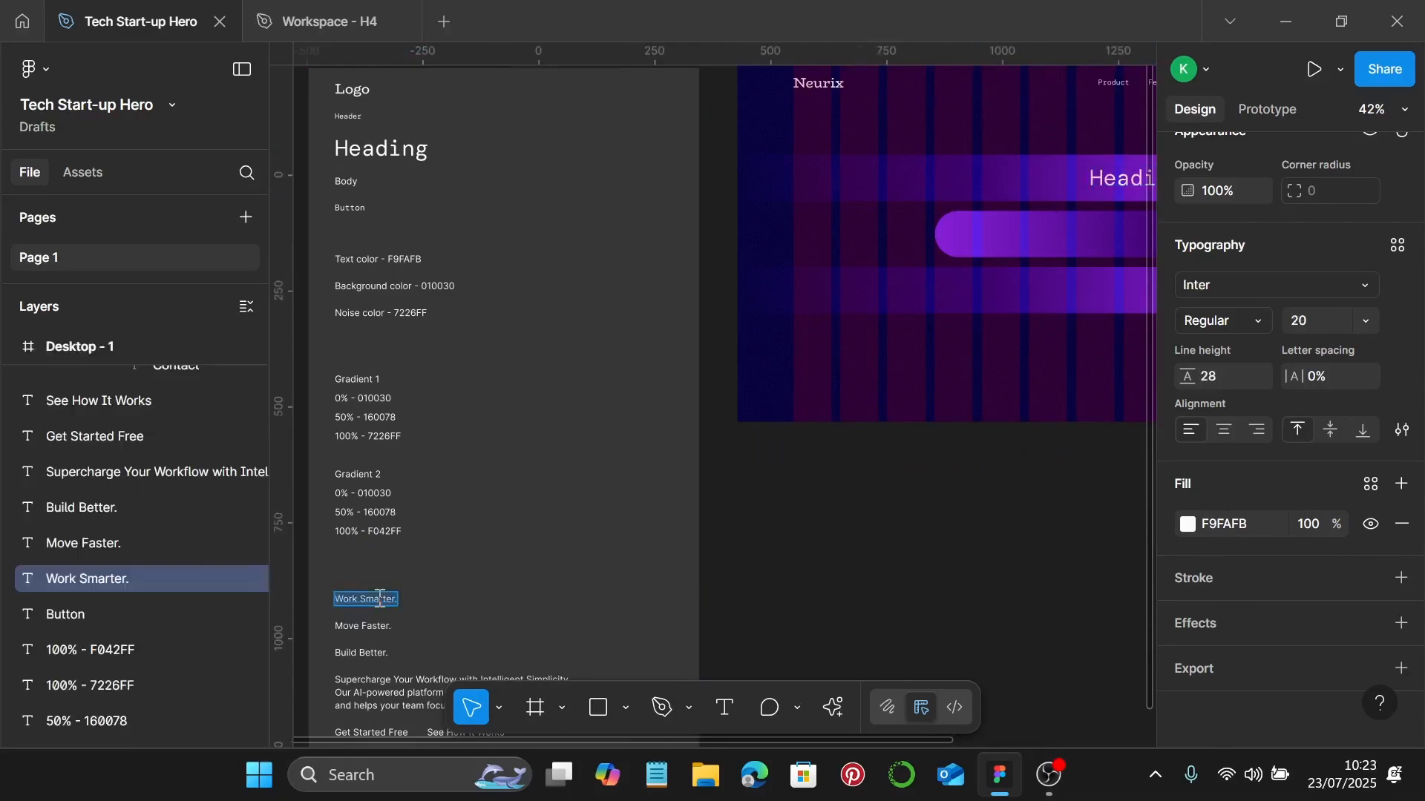
Duplicate the Heading text onto the middle and lowest bars, near each bar's rounded end.
scroll(380, 598, right, 9)
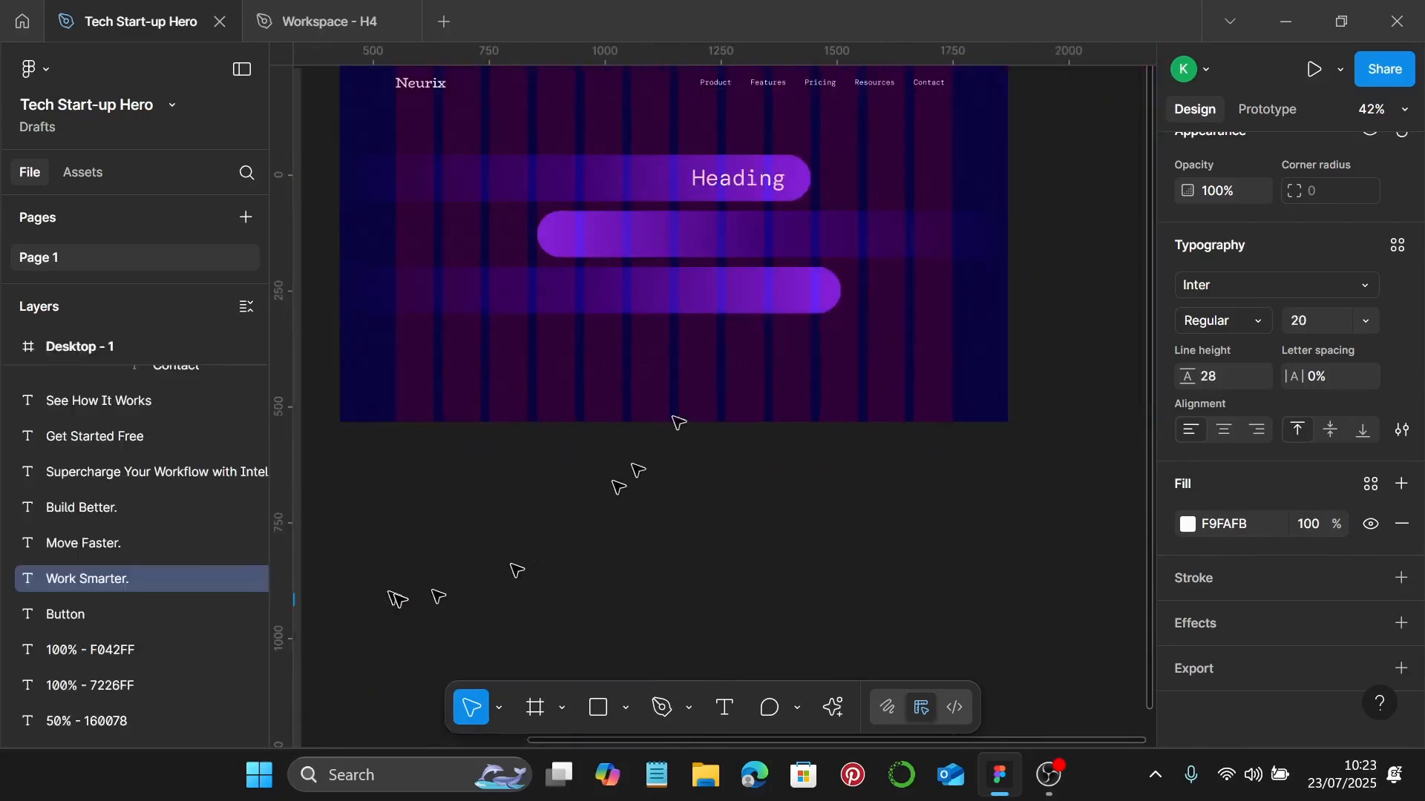
click(724, 182)
drag(733, 182, 763, 294)
scroll(734, 174, up, 3)
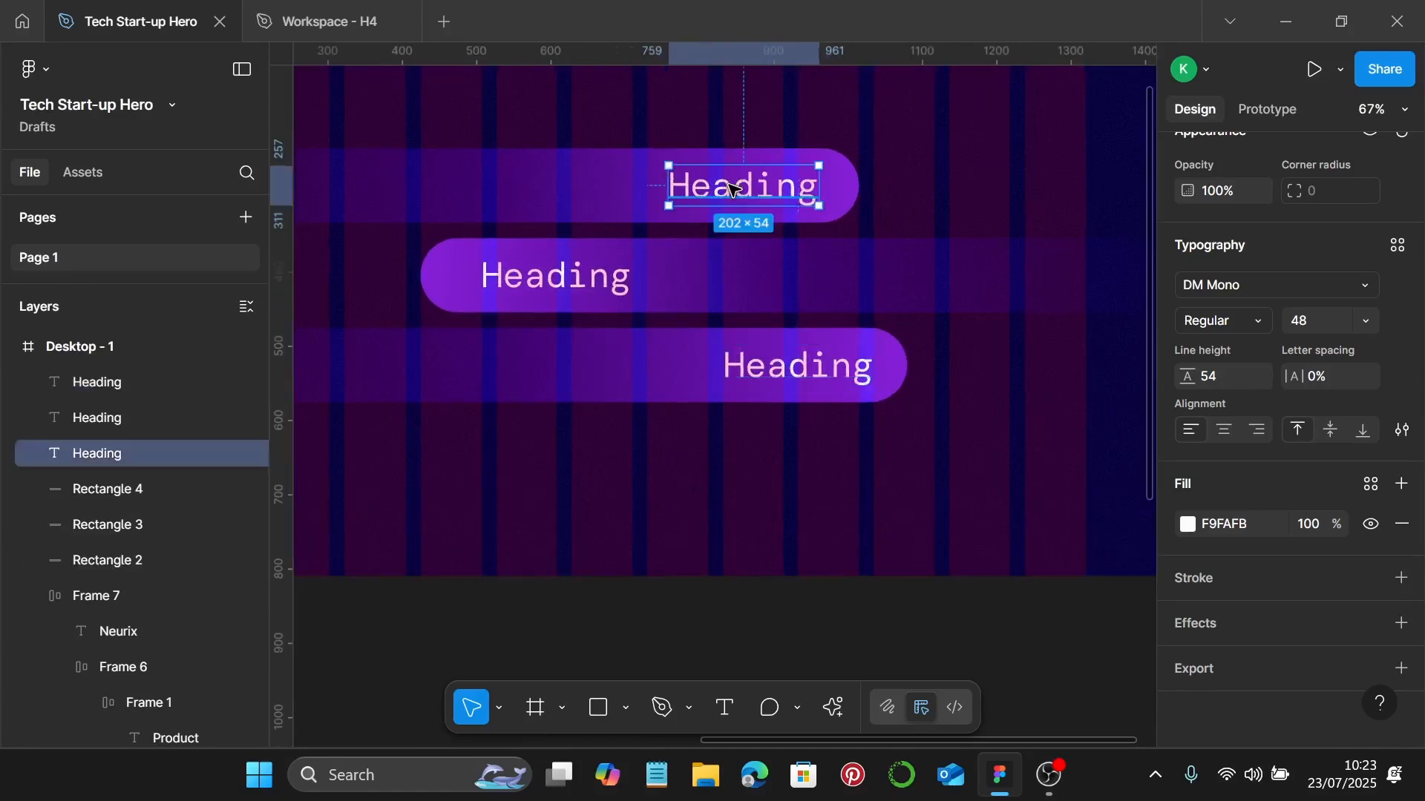
Replace the uppermost bar's heading with "Work Smarter." and shift it left to about X 612 so it fits inside the bar.
double_click(734, 181)
key(ctrl+v)
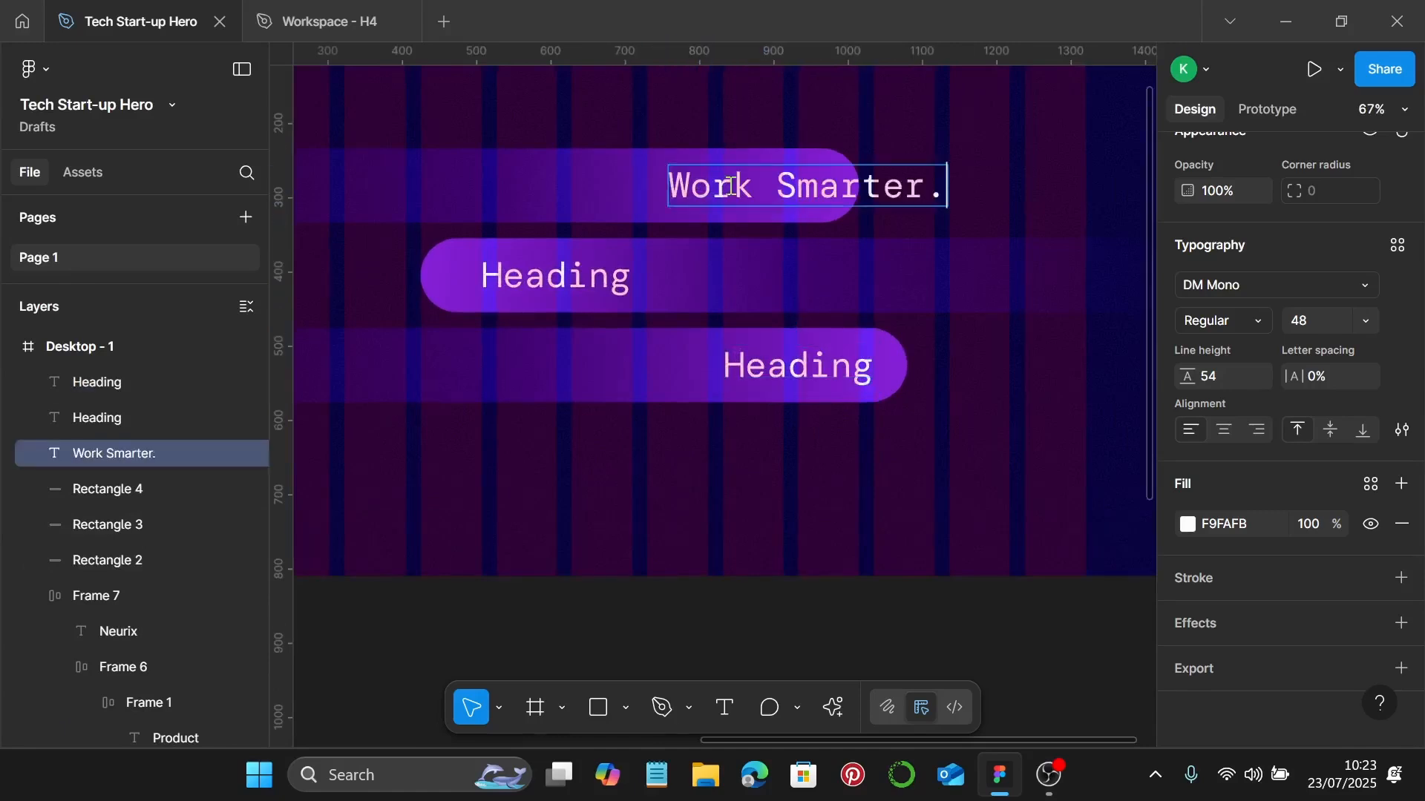
key(Escape)
drag(805, 184, 694, 185)
Copy the text "Move Faster." from the style reference frame and return to the hero frame.
scroll(697, 186, down, 5)
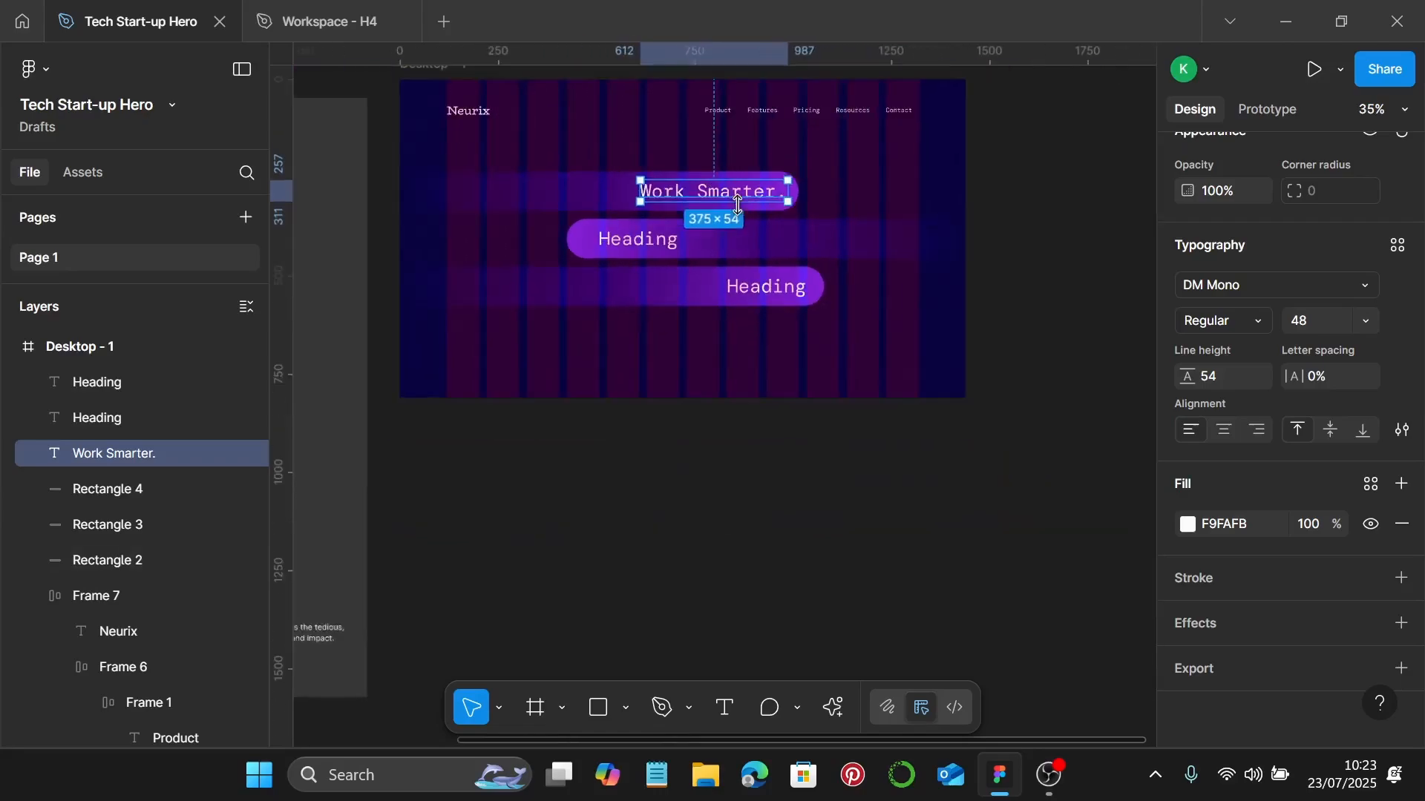
scroll(756, 228, left, 5)
scroll(757, 238, down, 5)
scroll(653, 293, left, 2)
scroll(468, 301, up, 3)
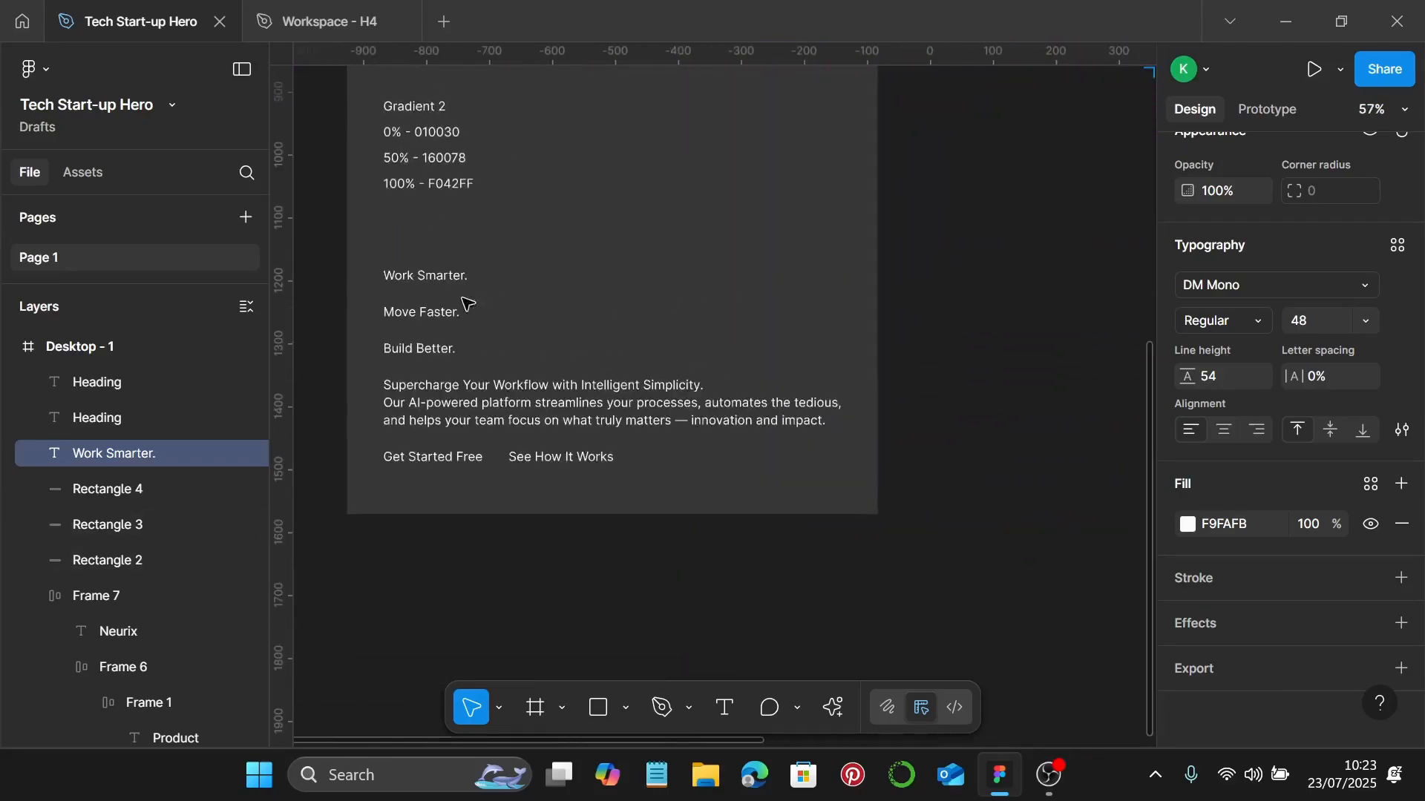
click(445, 317)
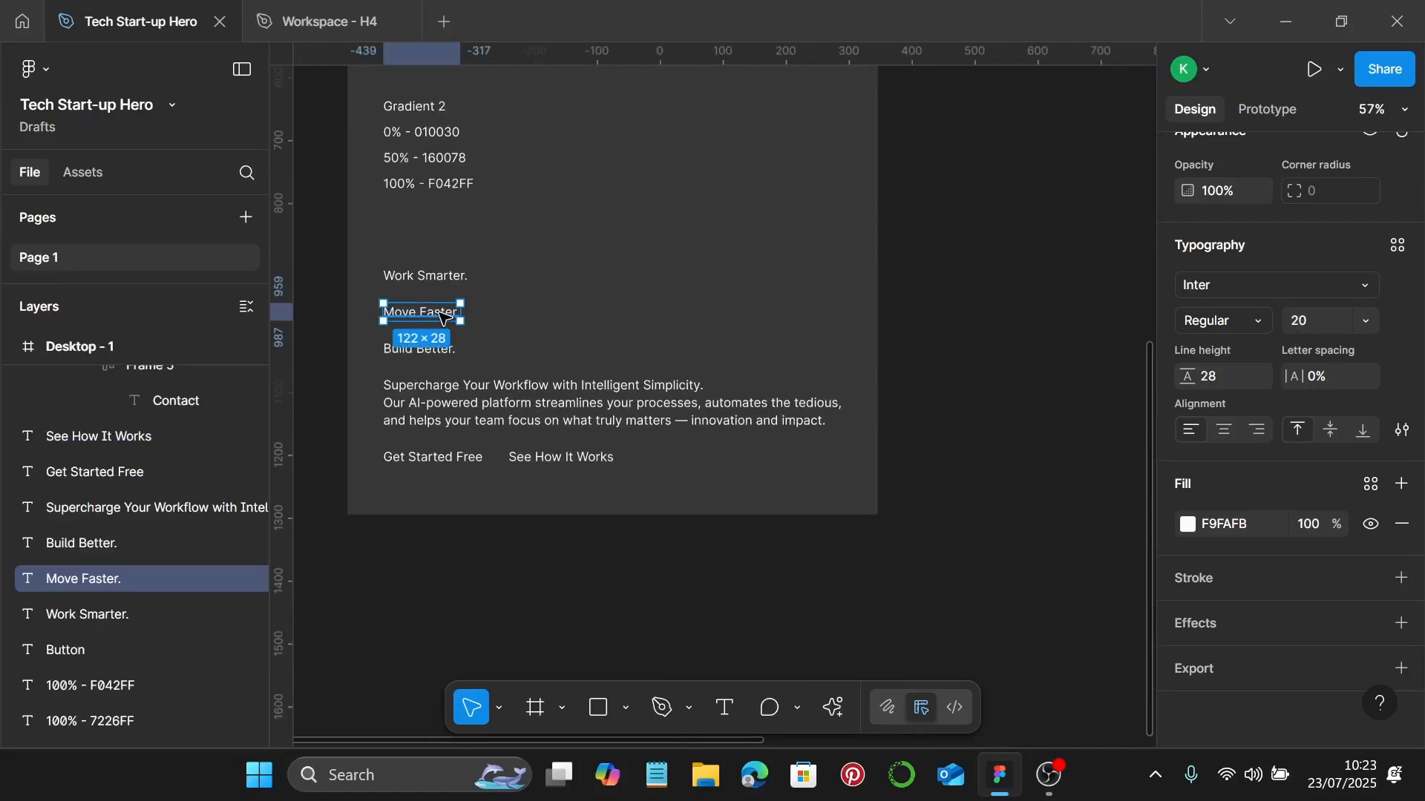
double_click(443, 315)
key(ctrl+c)
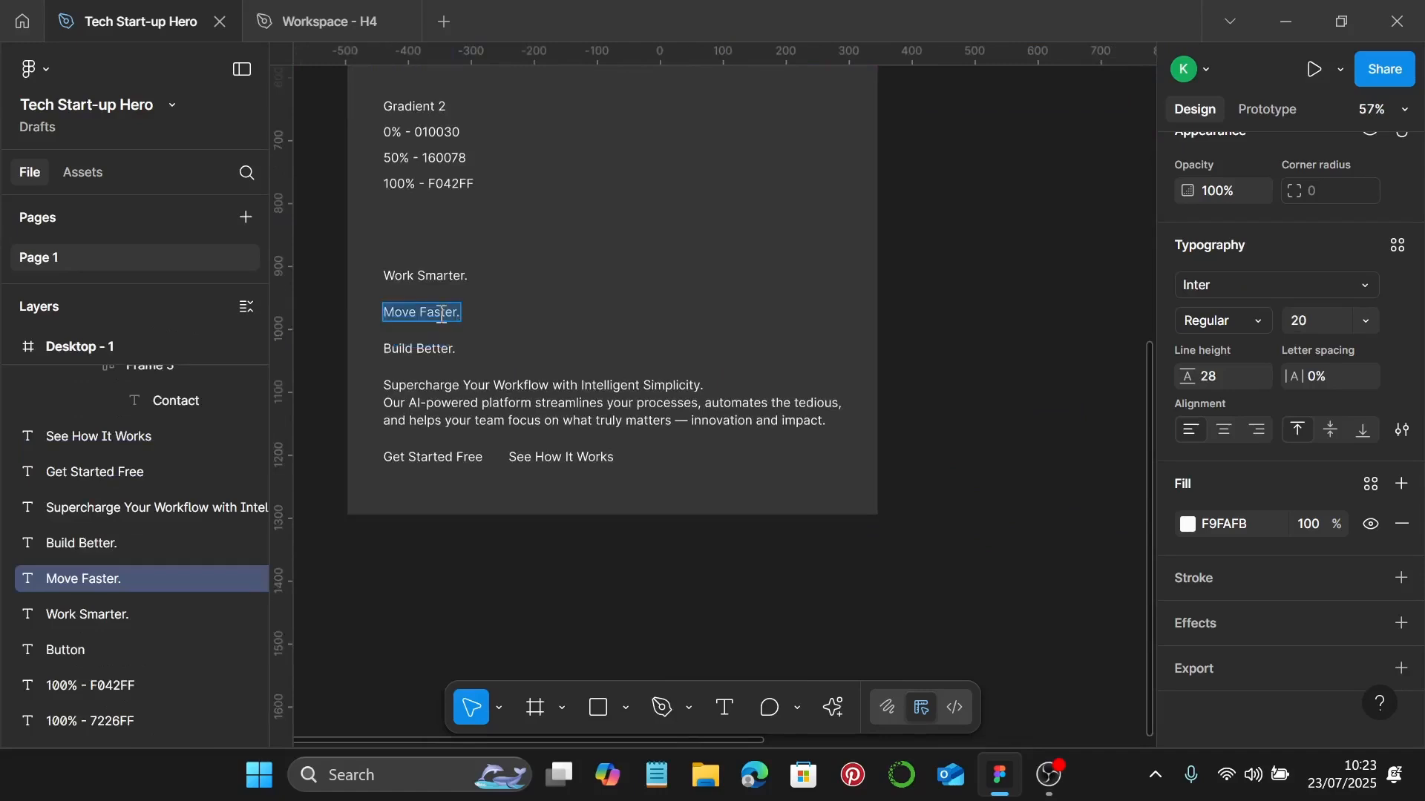
scroll(442, 315, down, 3)
scroll(535, 342, up, 5)
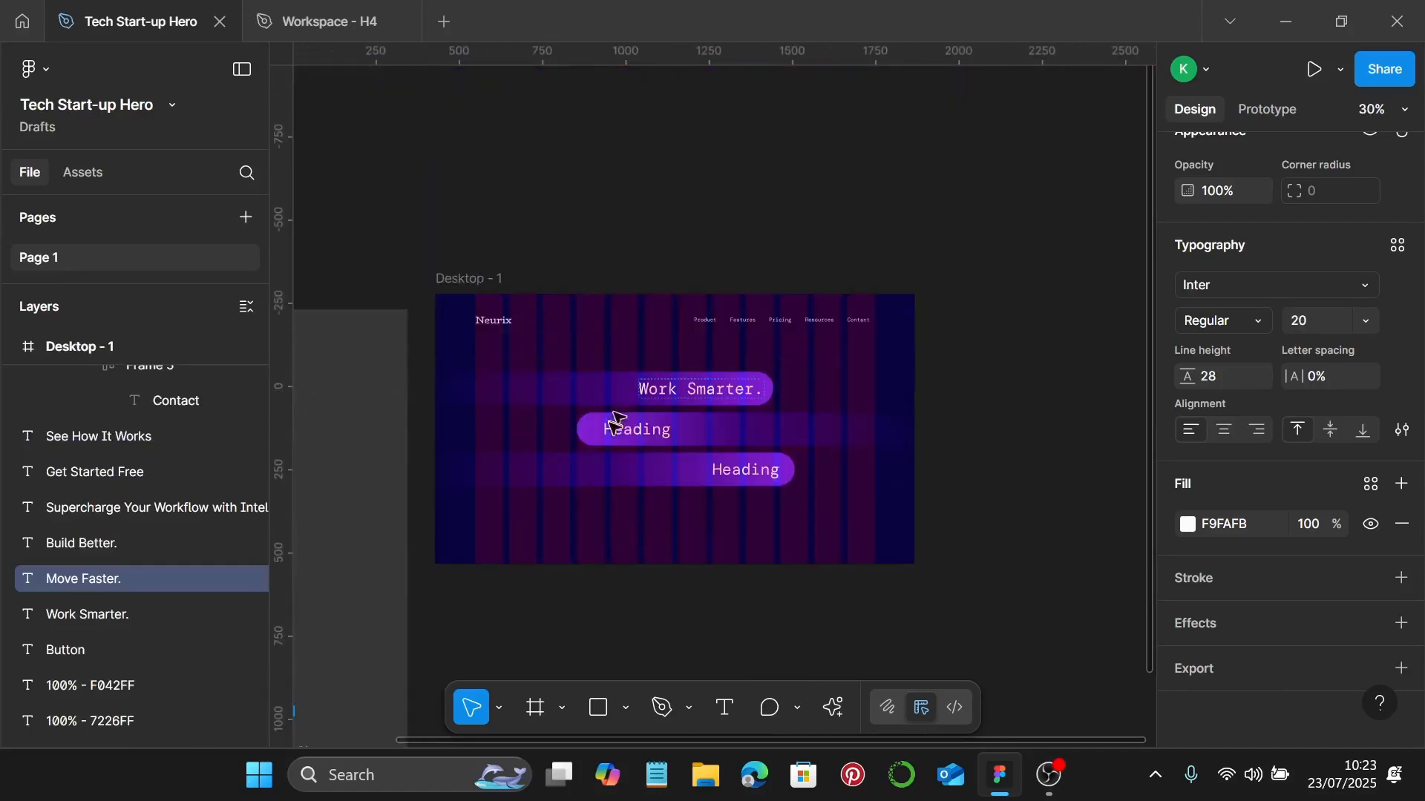
Replace the middle bar's heading with "Move Faster." and copy the text "Build Better." from the style reference frame.
click(614, 434)
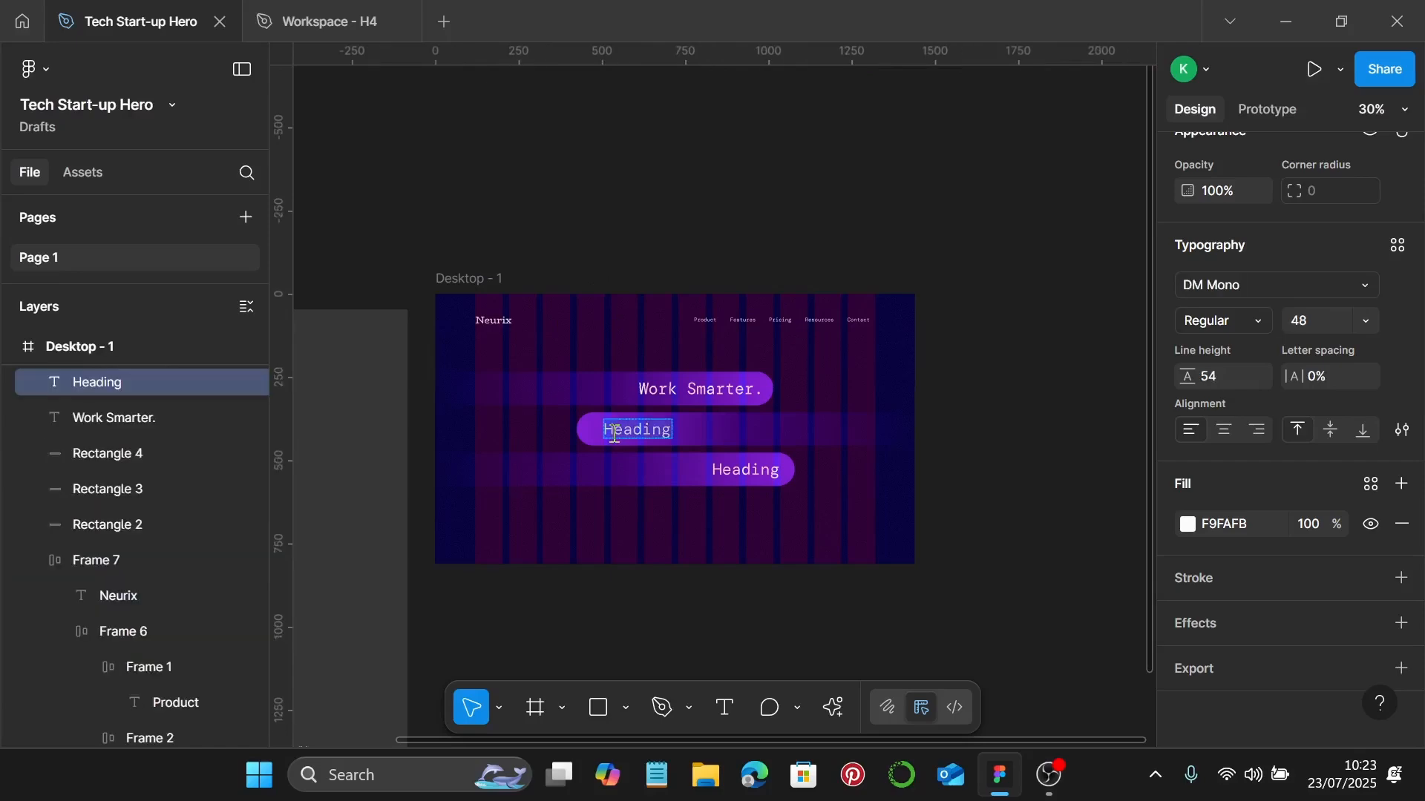
key(ctrl+v)
scroll(615, 434, left, 4)
scroll(613, 441, down, 5)
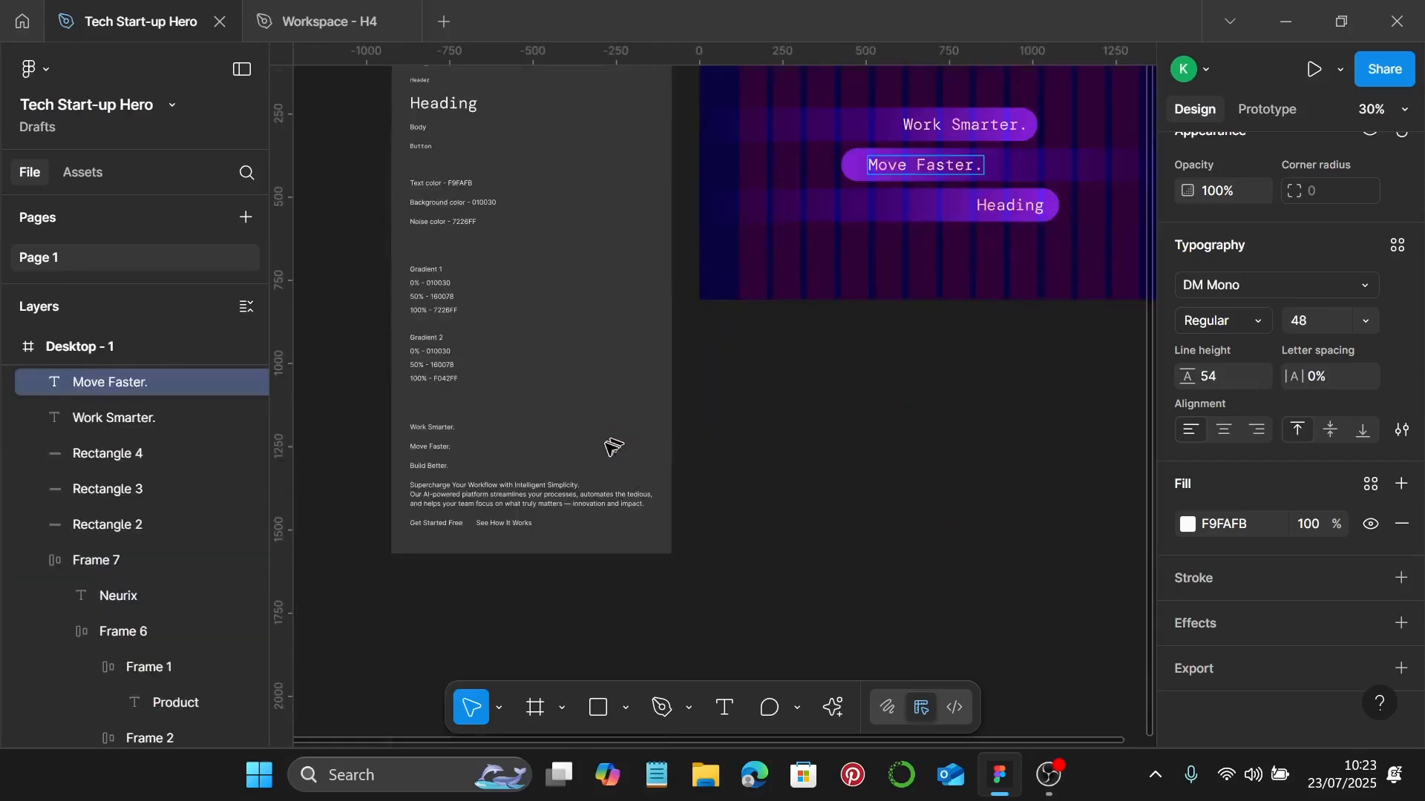
scroll(519, 456, up, 5)
click(440, 442)
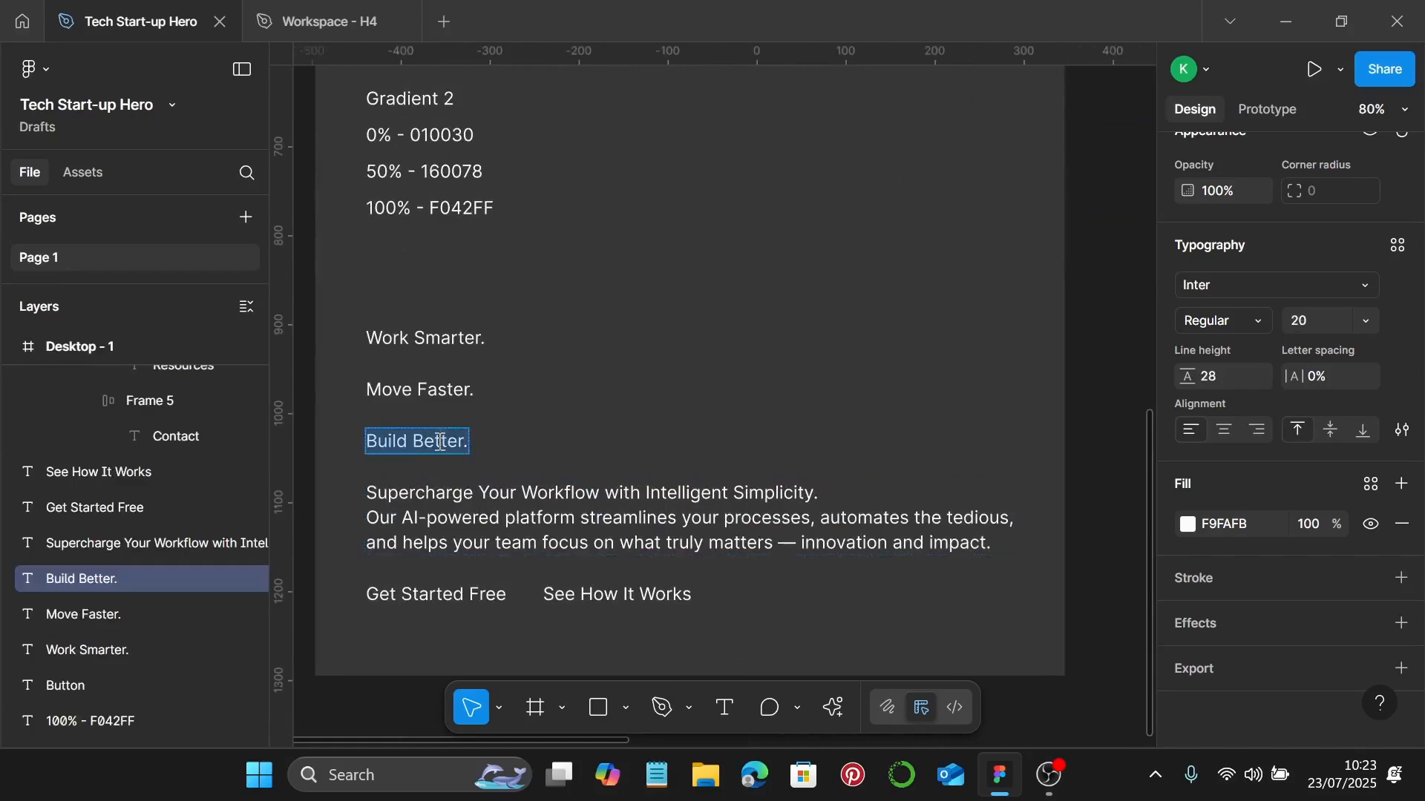
Replace the lowest bar's heading with "Build Better." and shift it left to about X 641 so it fits inside the bar.
scroll(440, 442, down, 6)
scroll(665, 270, right, 3)
scroll(665, 270, up, 5)
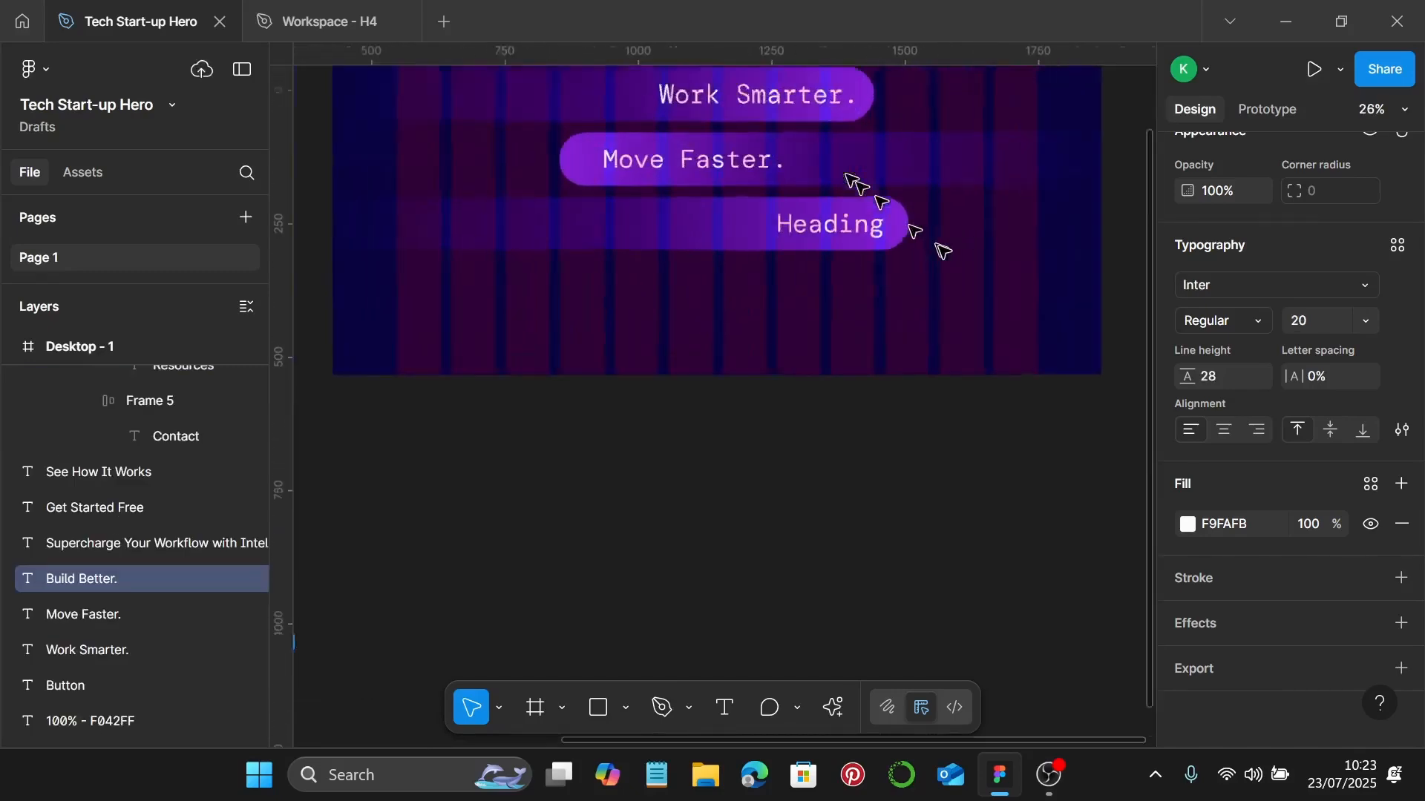
scroll(913, 238, up, 5)
click(807, 217)
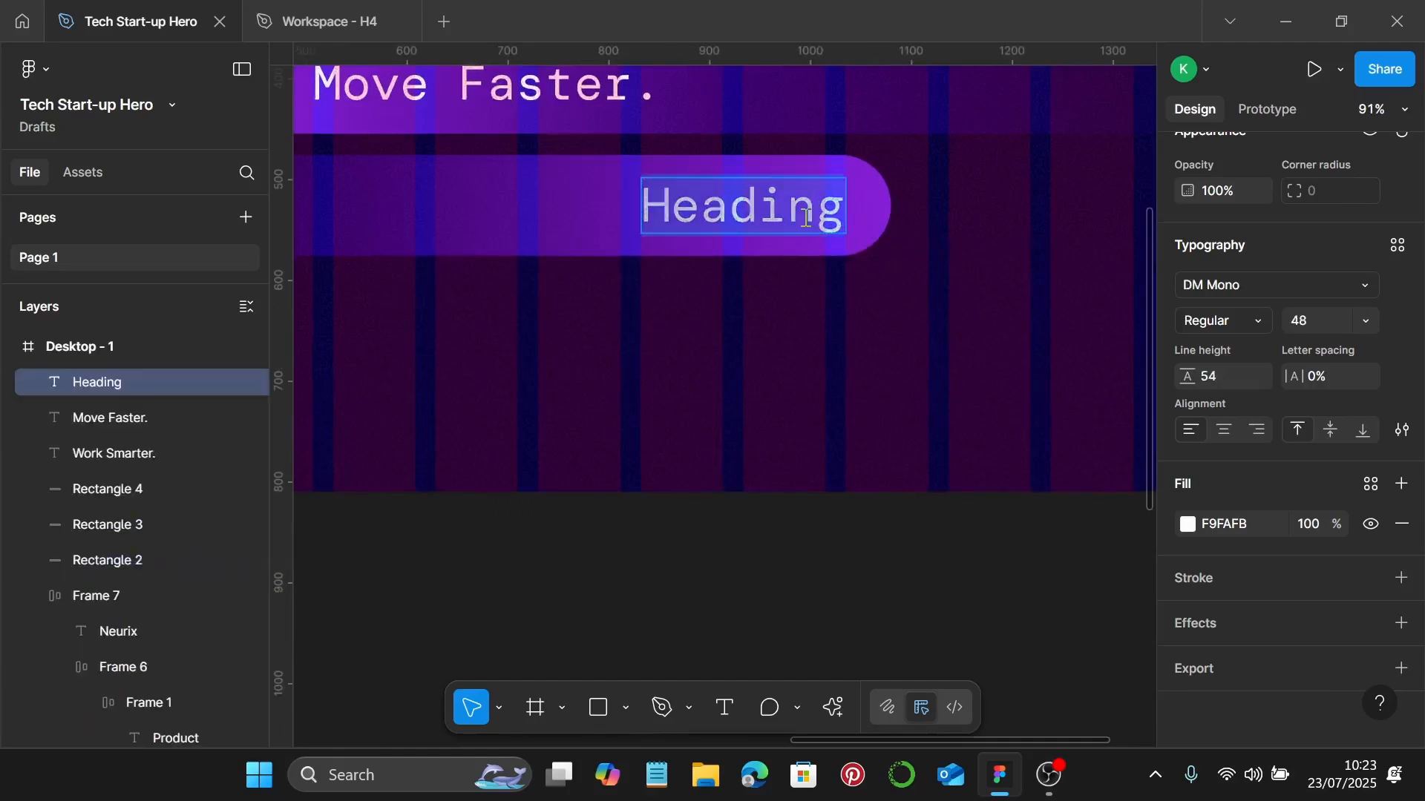
text(Build Better.)
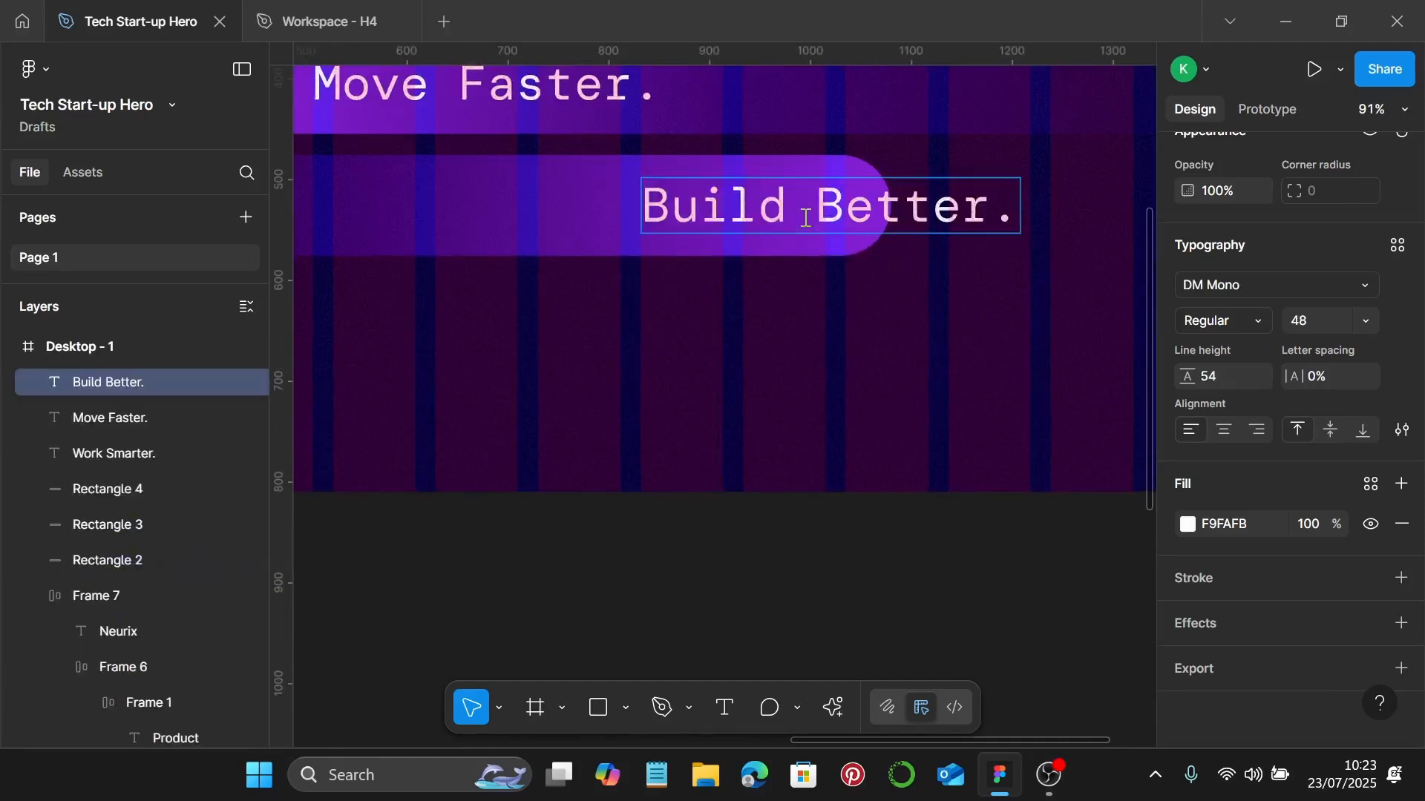
scroll(805, 218, down, 5)
key(Escape)
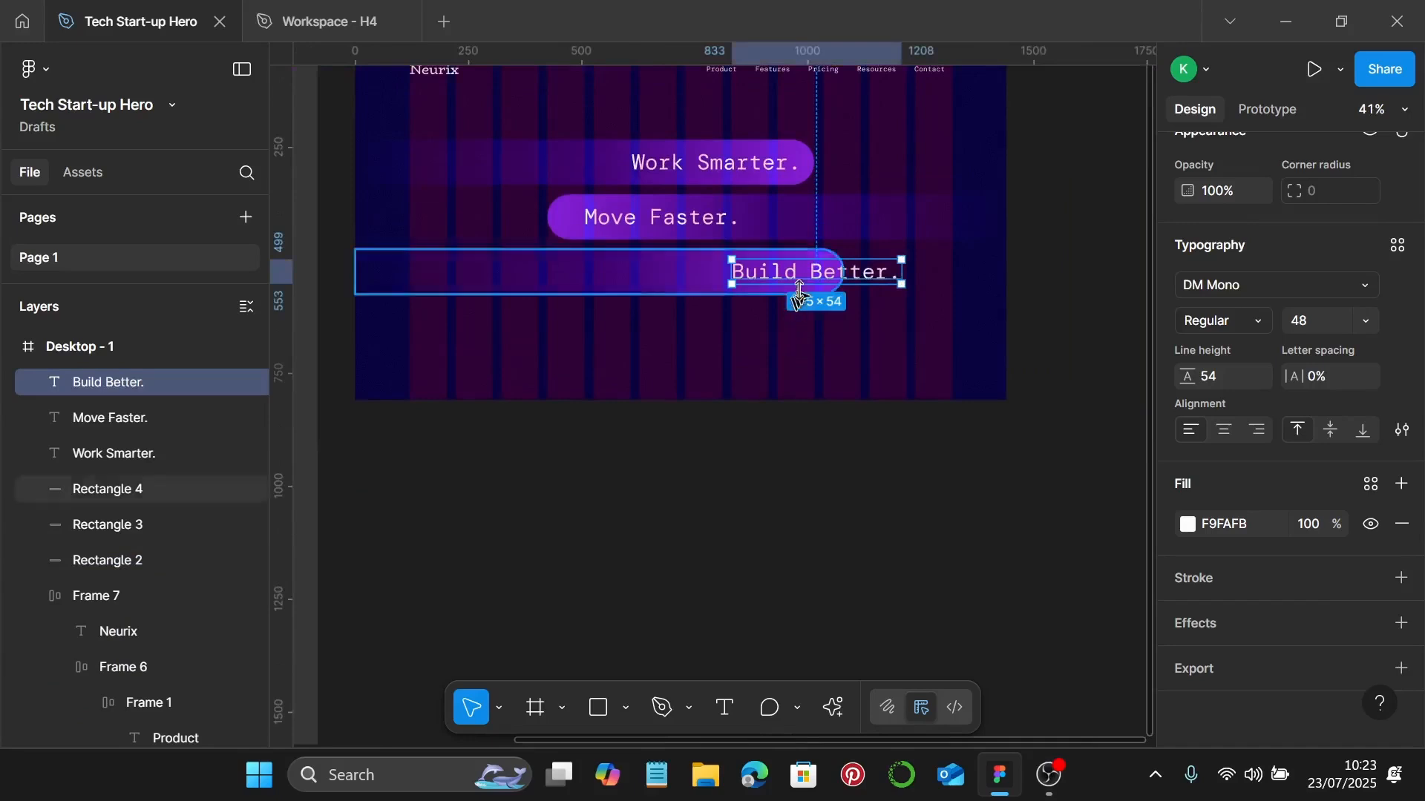
drag(832, 274, 747, 276)
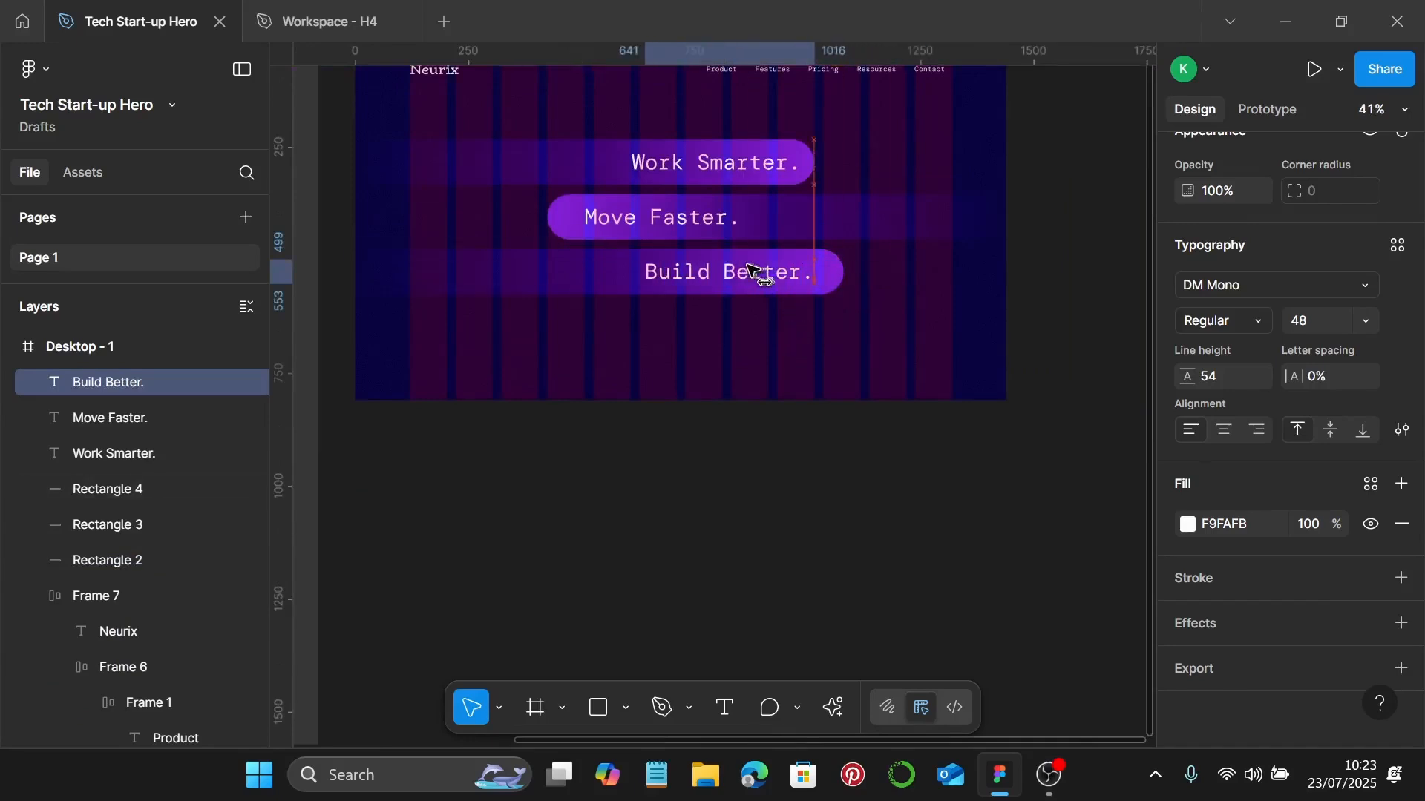
click(738, 349)
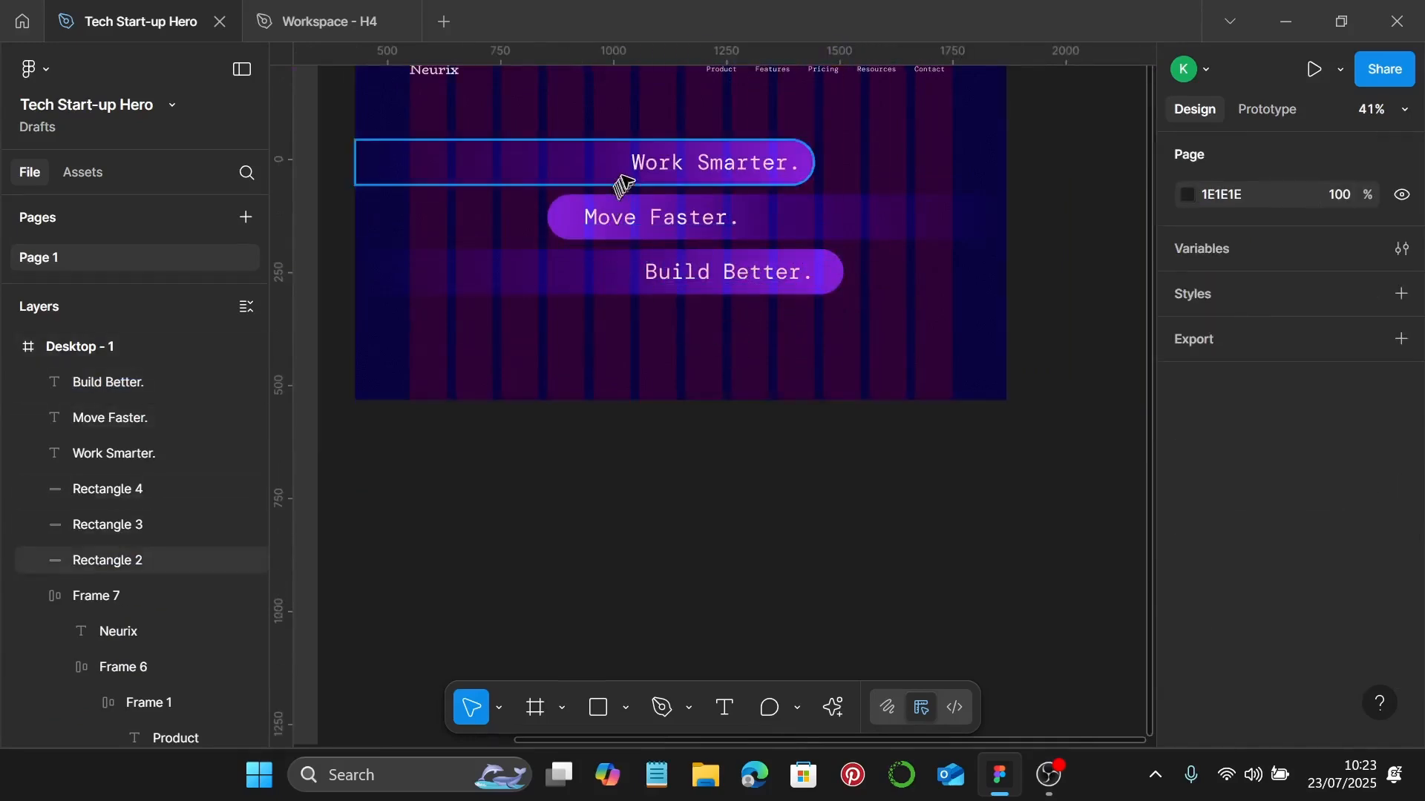
Move the "Work Smarter." text to X 580 and group it with the uppermost bar.
scroll(620, 185, up, 3)
click(755, 164)
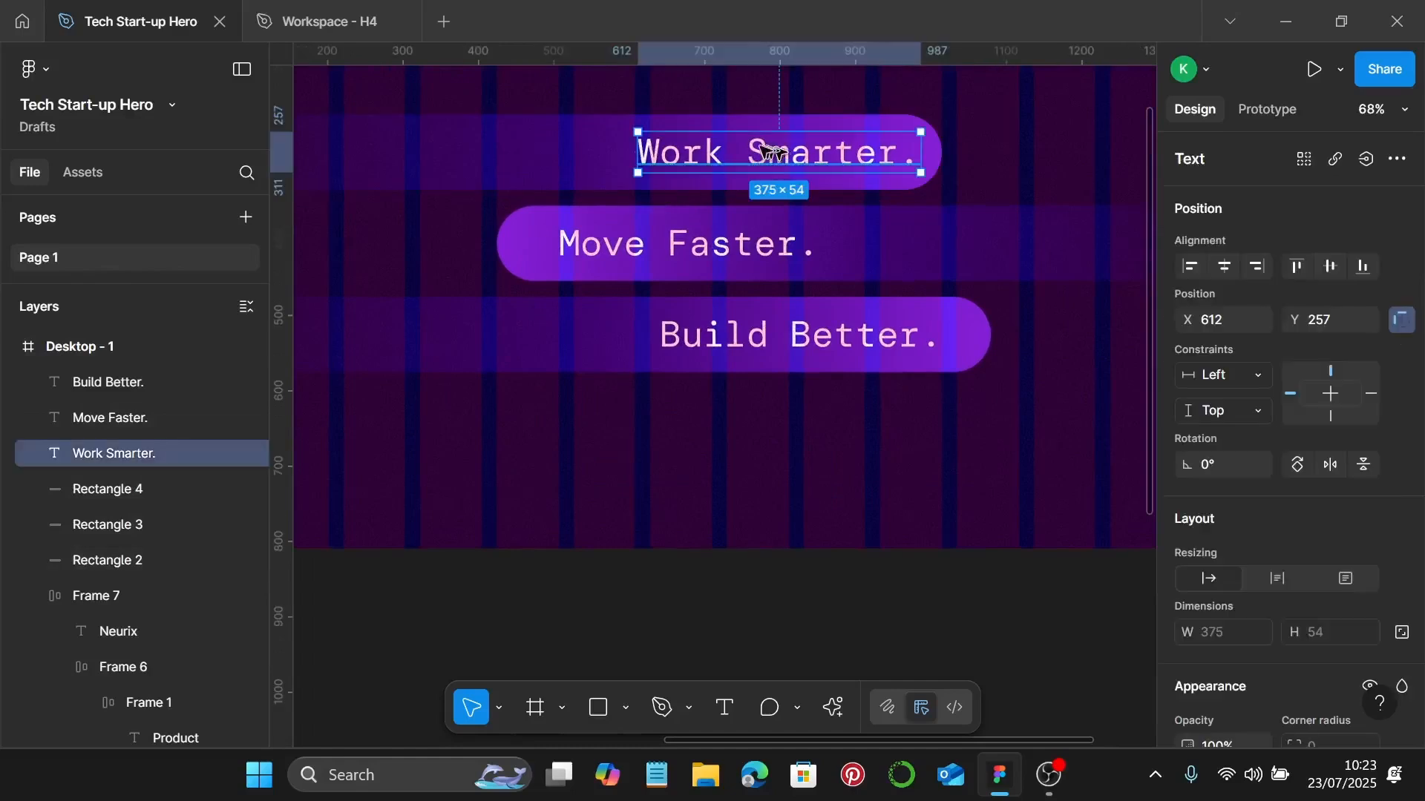
drag(771, 153, 733, 152)
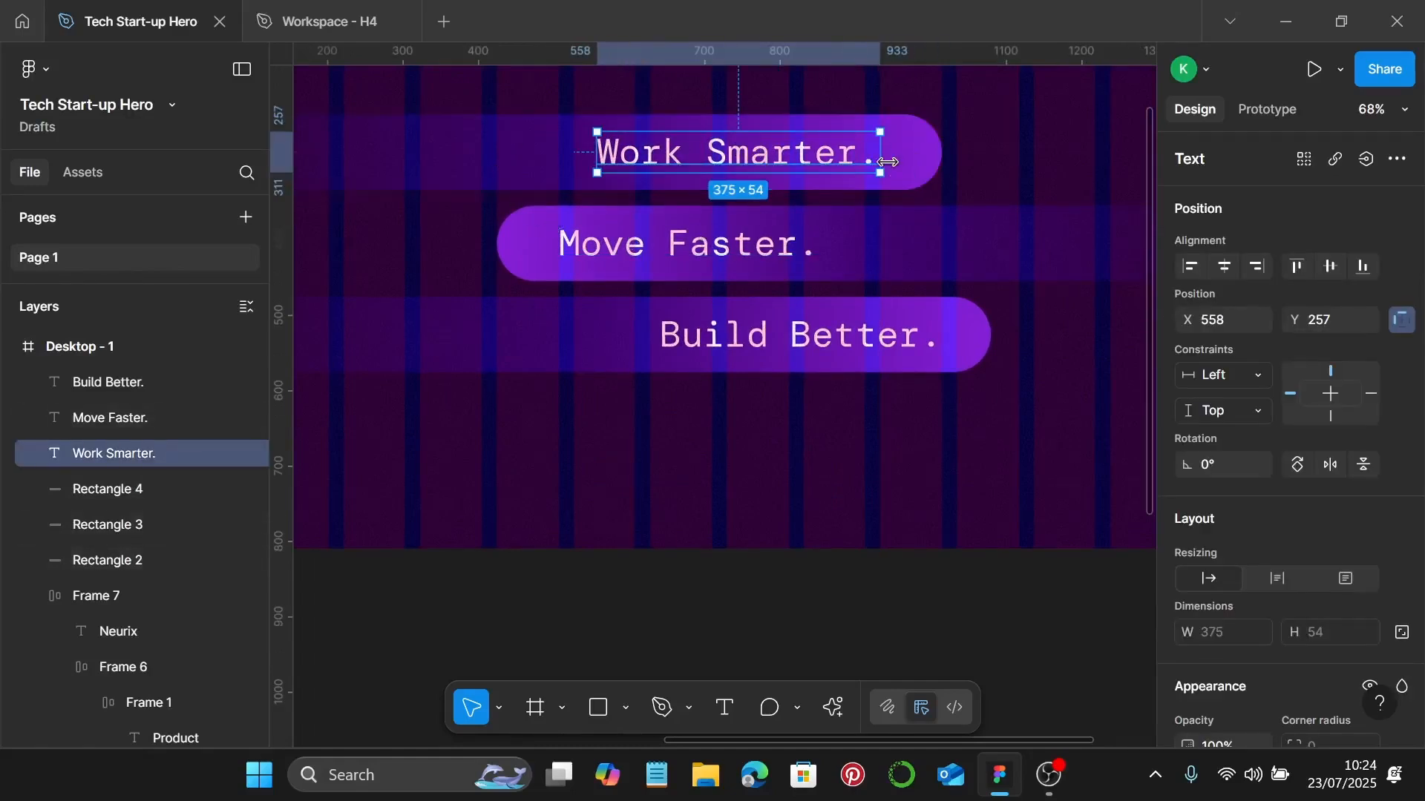
key(alt)
key(Right)
key(Right)
key(Right)
key(Right)
key(Right)
key(Right)
key(Right)
key(Right)
key(Right)
key(Right)
key(Right)
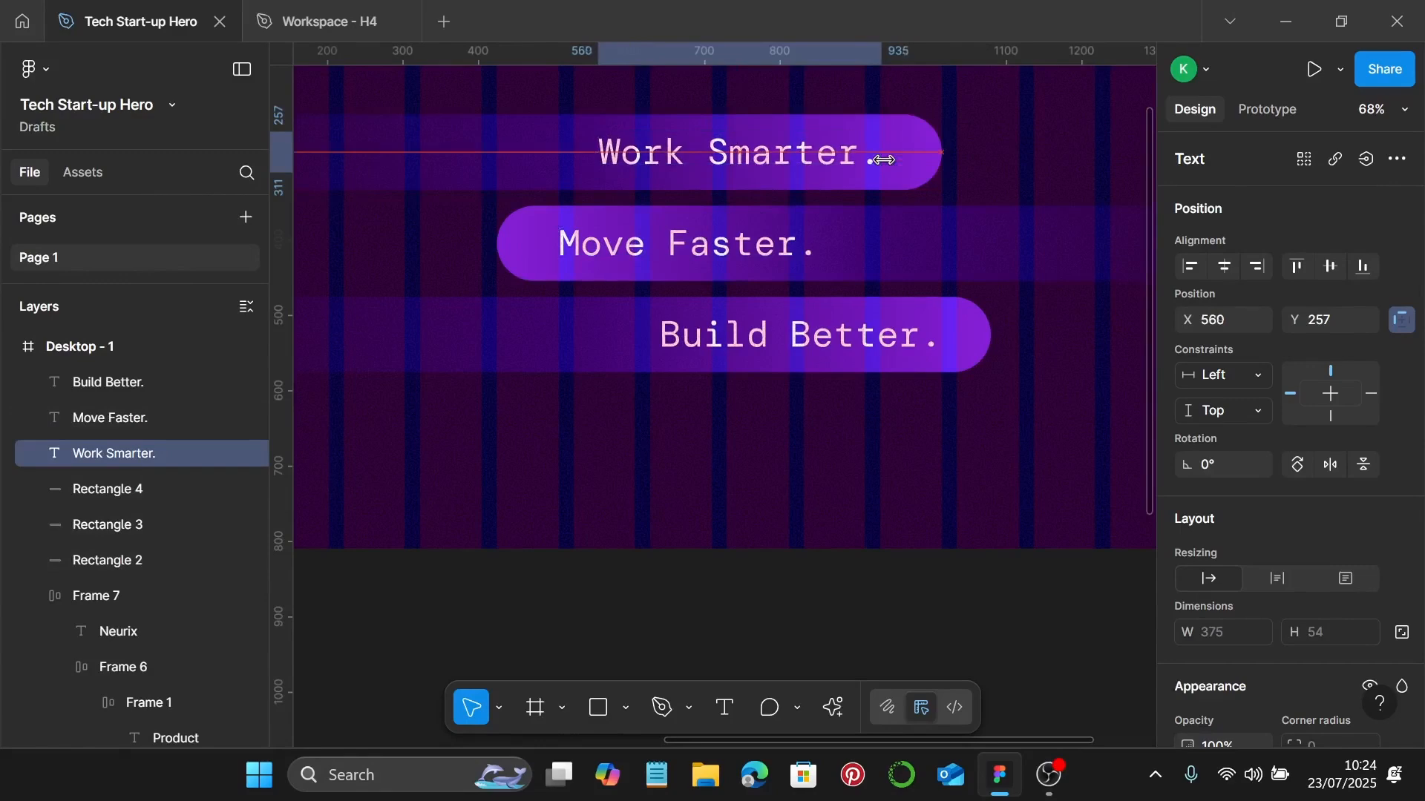
key(Right)
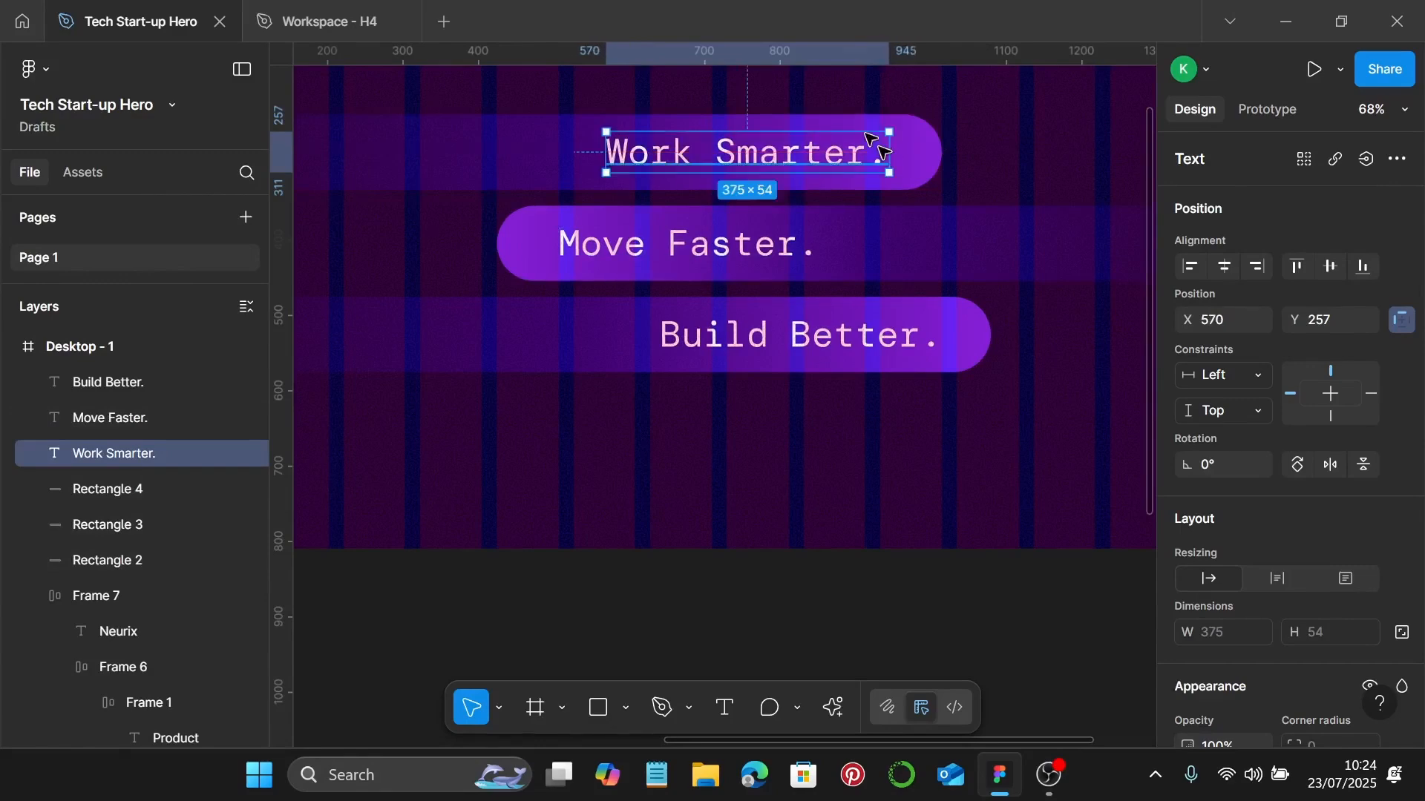
key(alt)
key(Right)
key(Right)
key(Right)
key(Right)
key(Right)
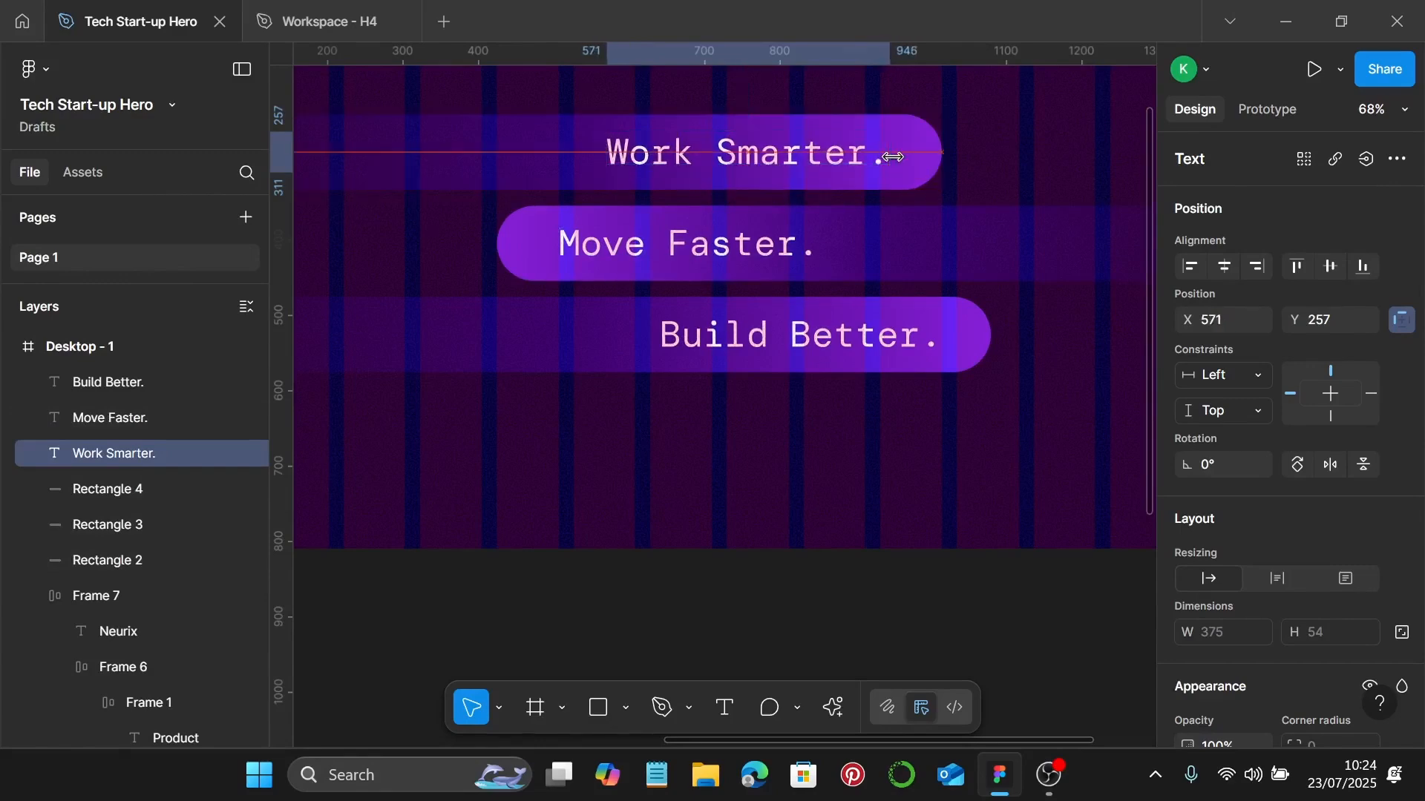
key(Right)
key(Right)
key(Right)
key(Right)
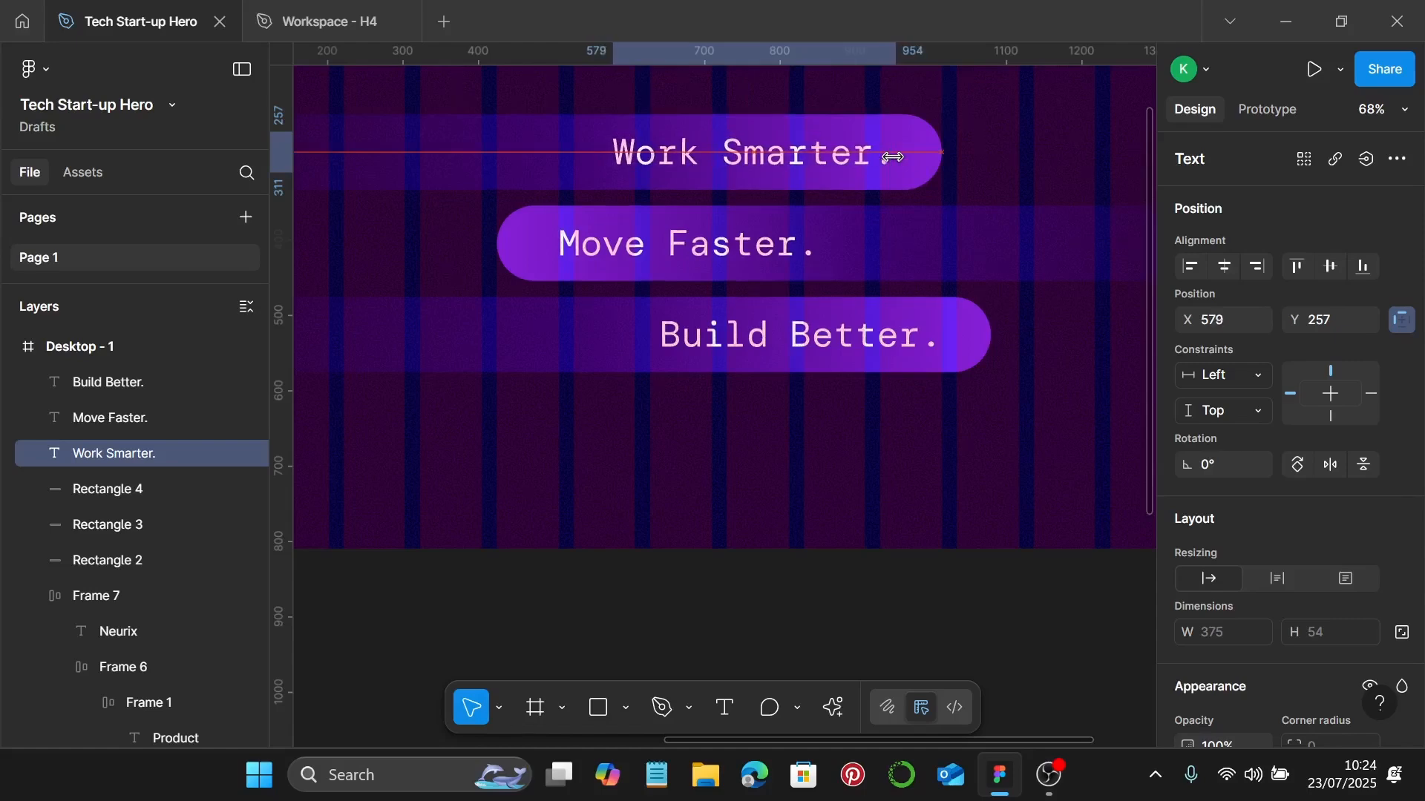
key(alt)
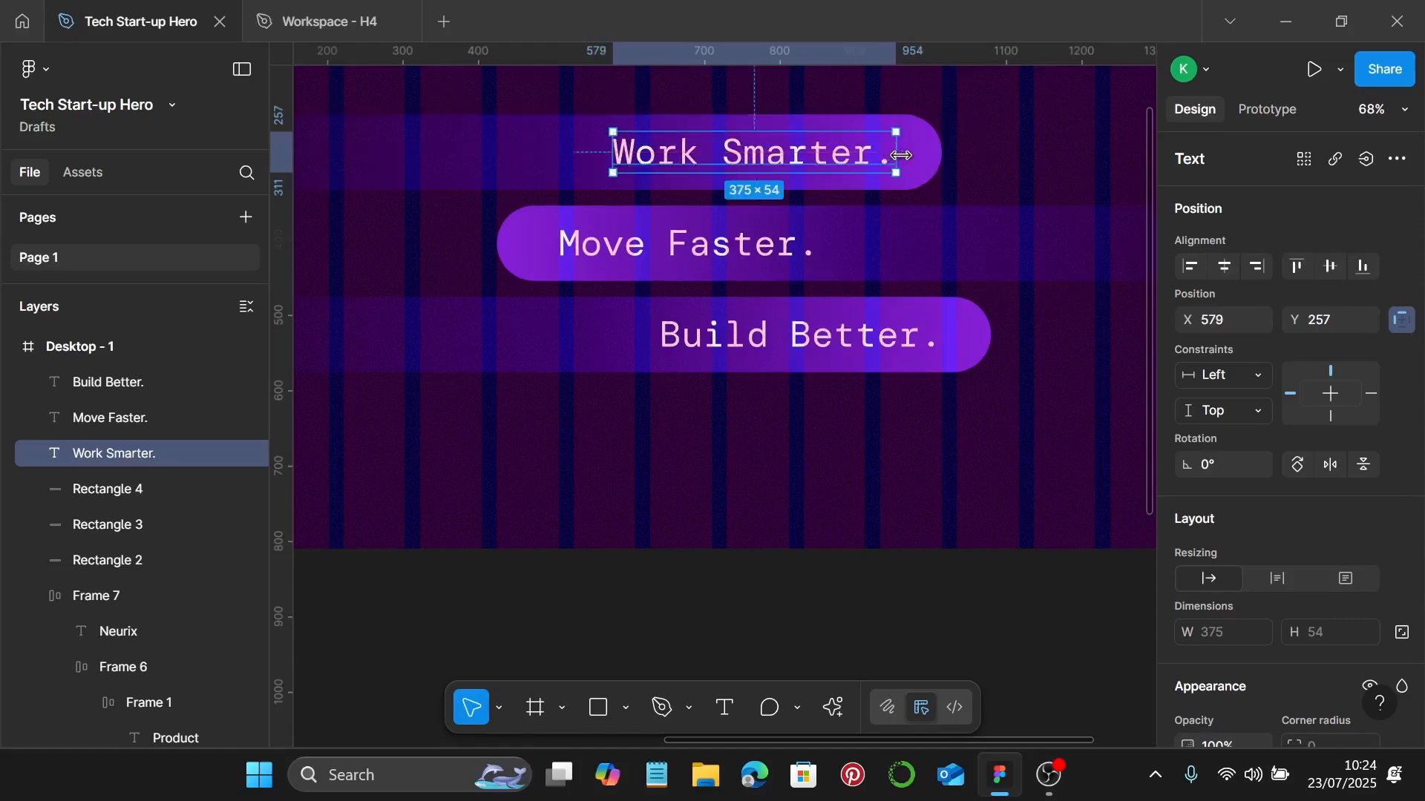
key(Right)
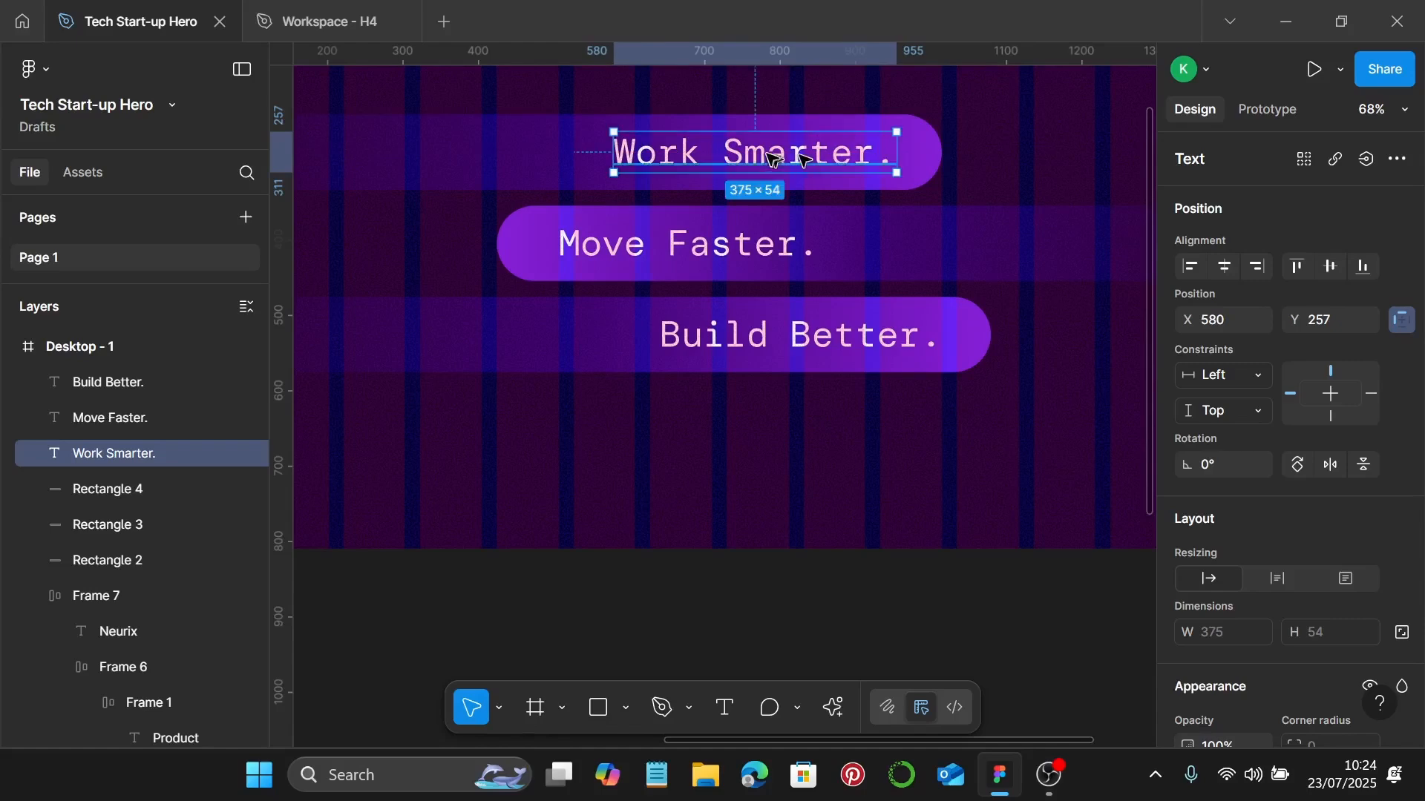
shift+click(560, 169)
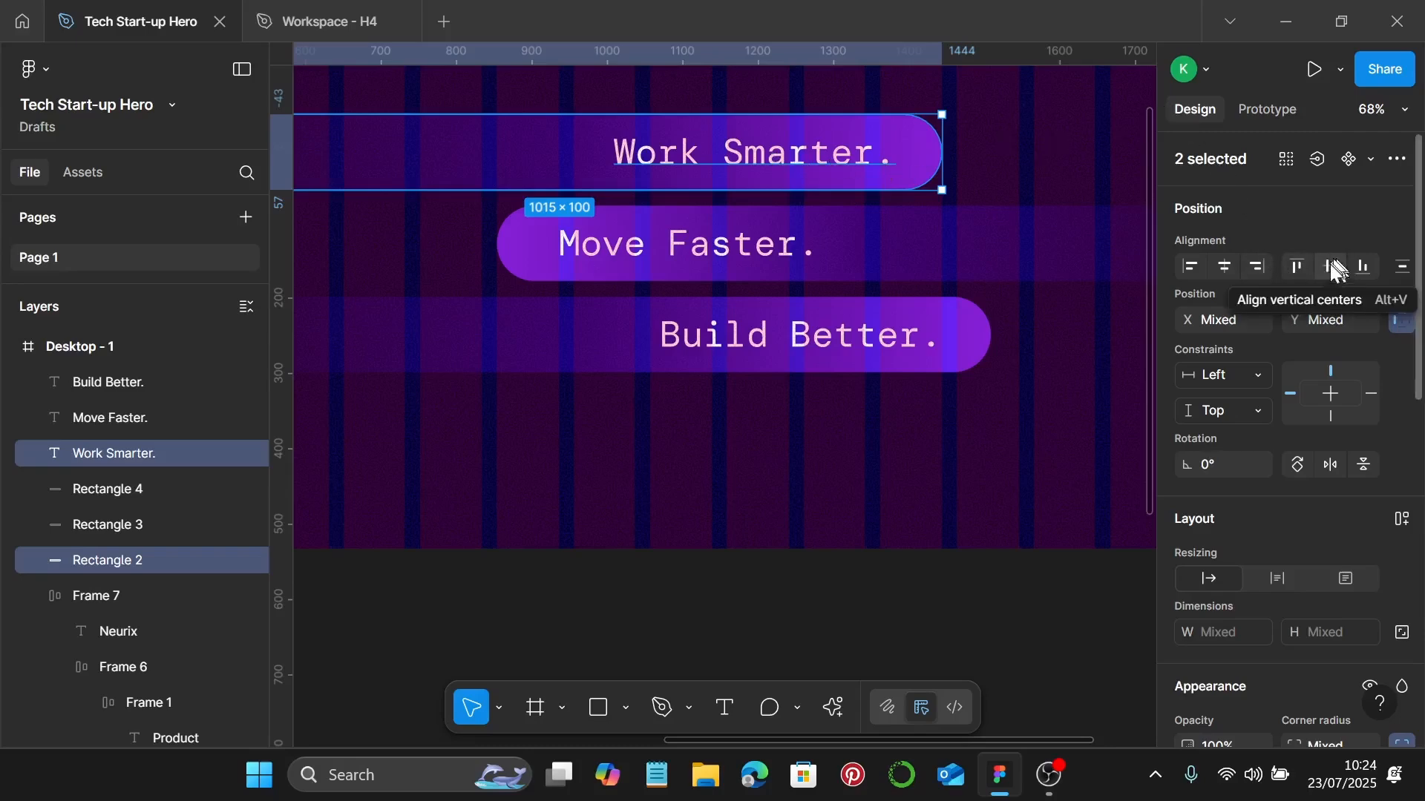
key(ctrl+g)
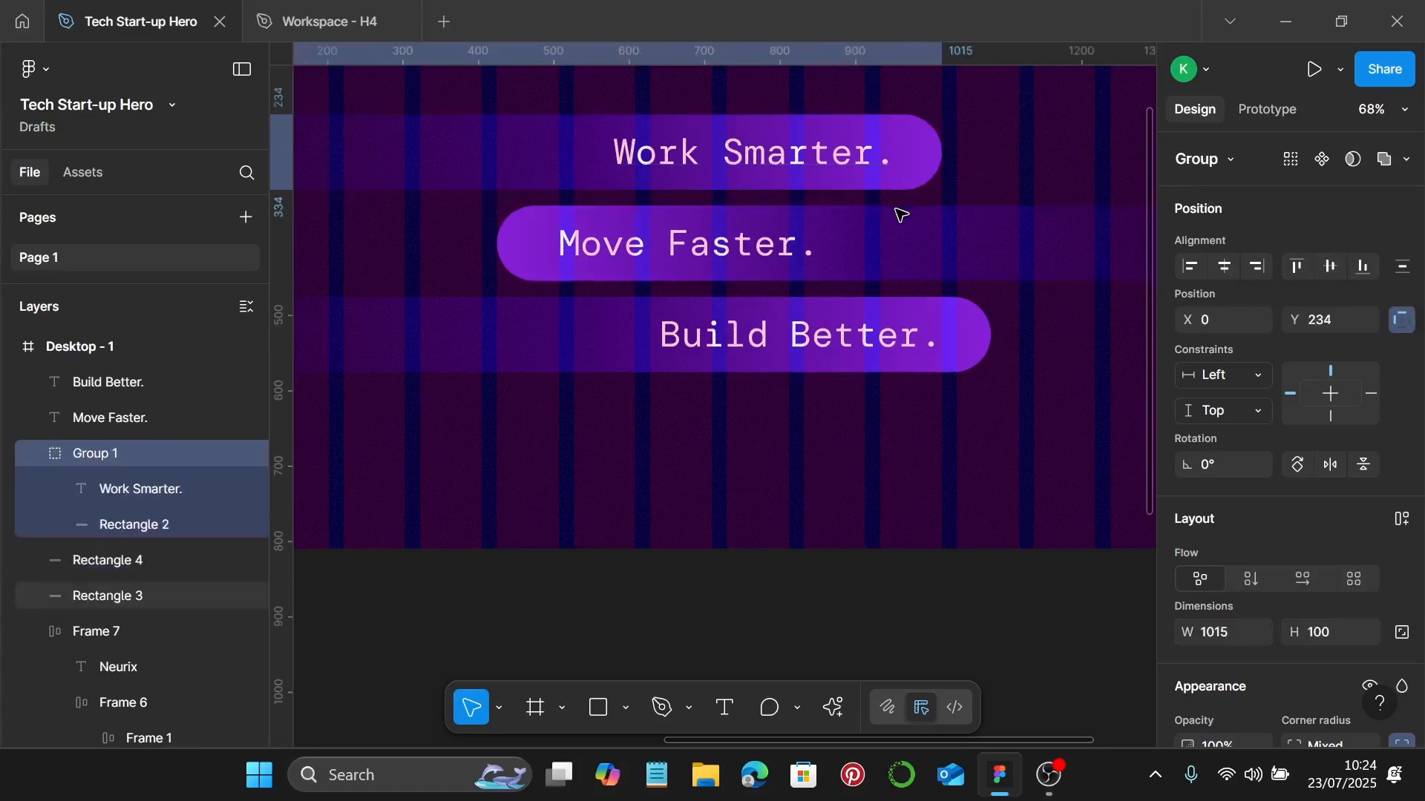
Shift the "Move Faster." text left to about X 496 and group it with the middle bar.
click(620, 256)
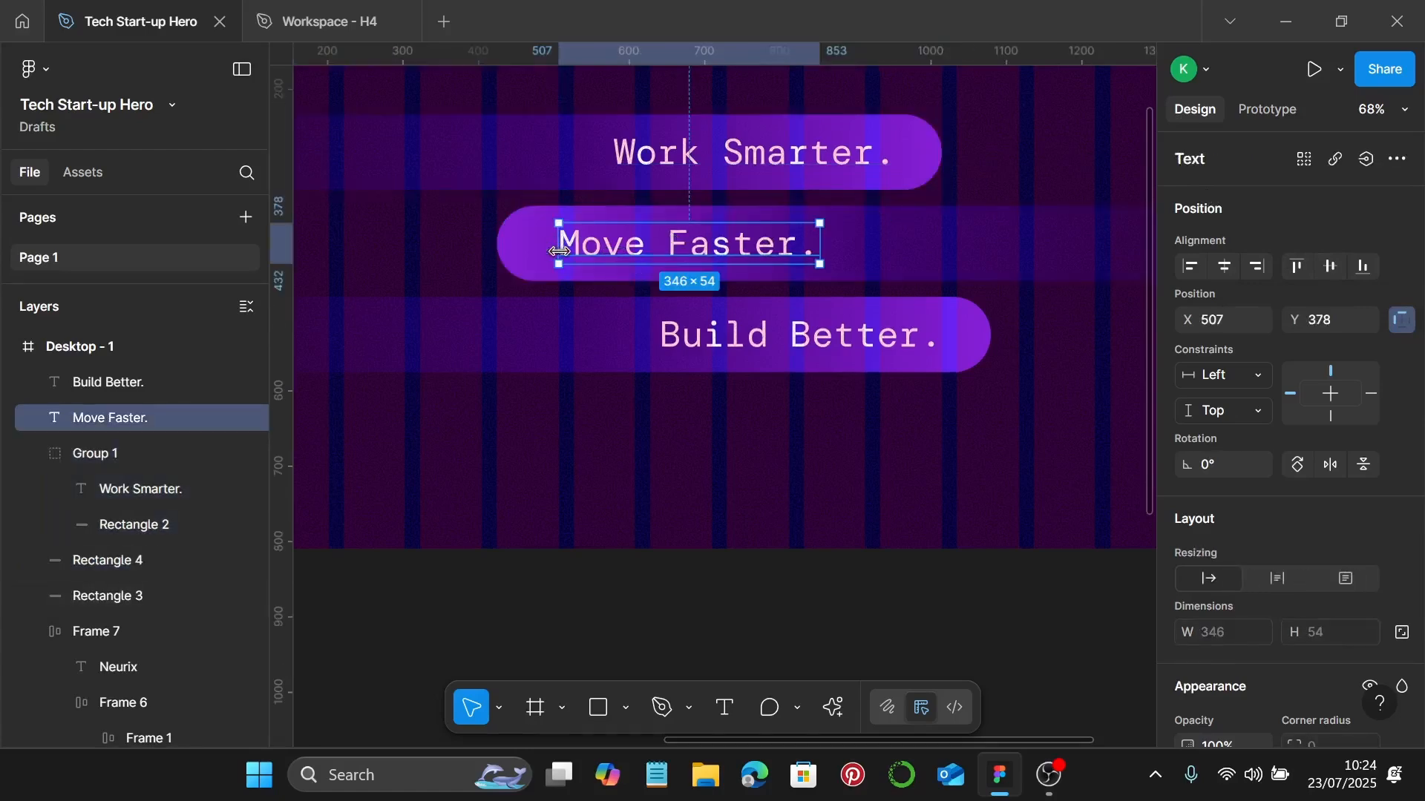
drag(553, 251, 544, 248)
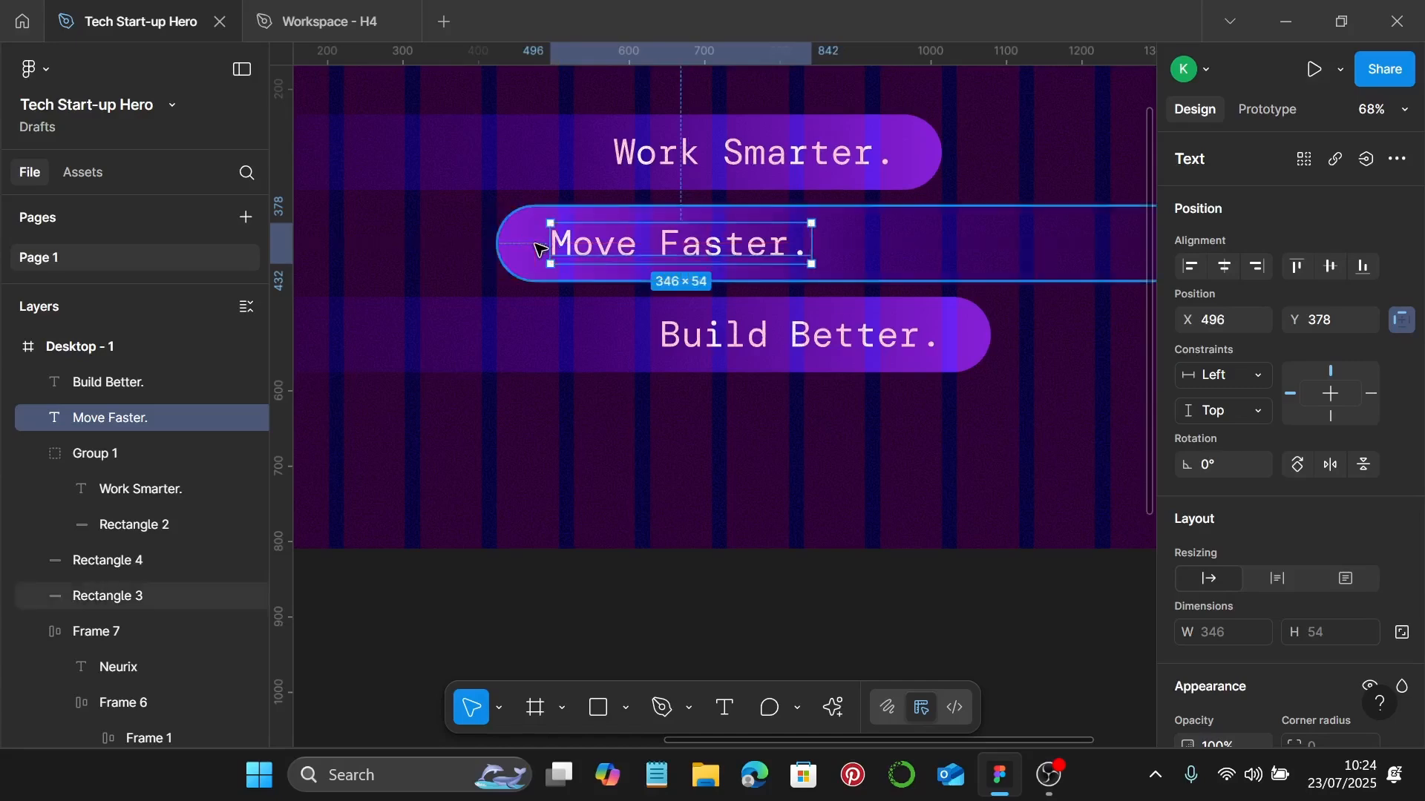
shift+click(879, 236)
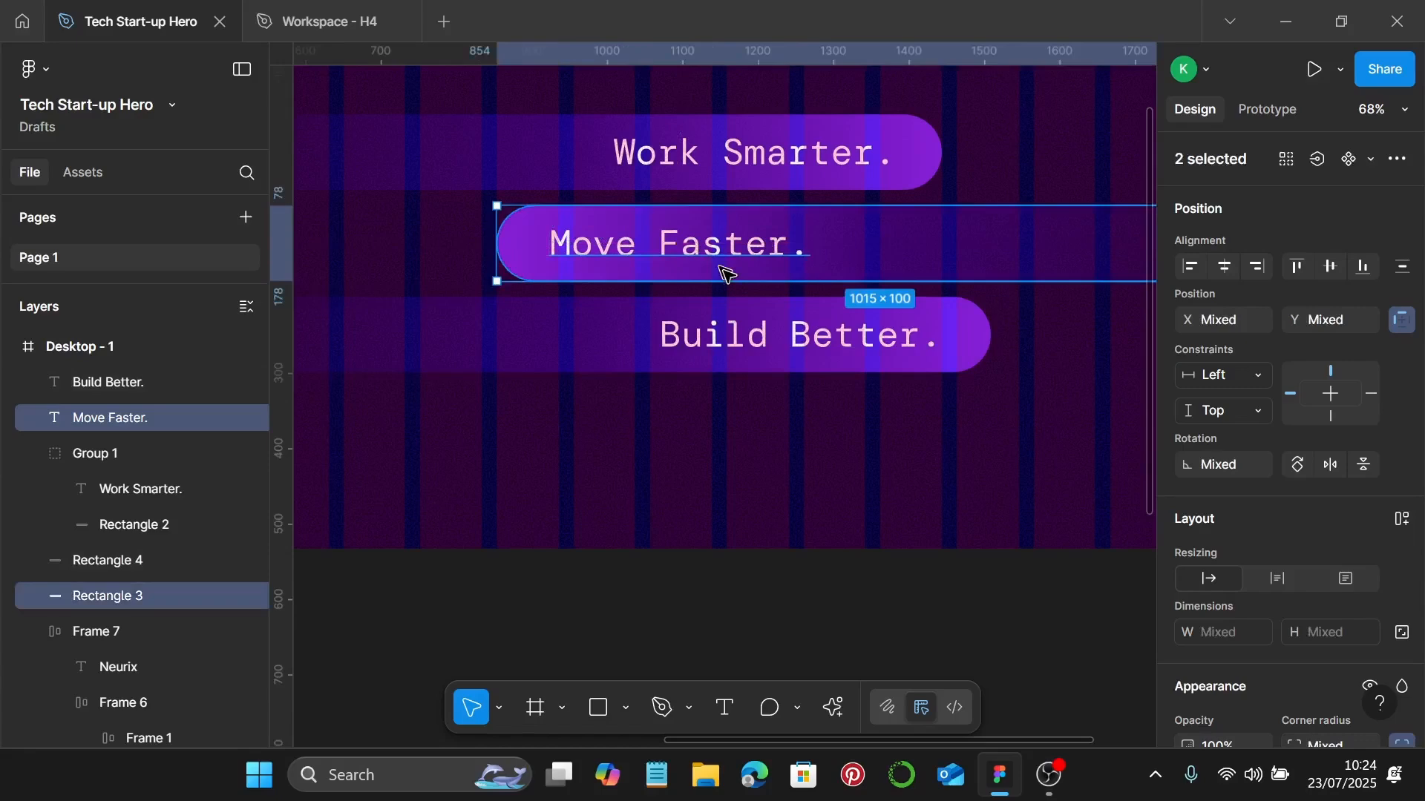
key(ctrl+g)
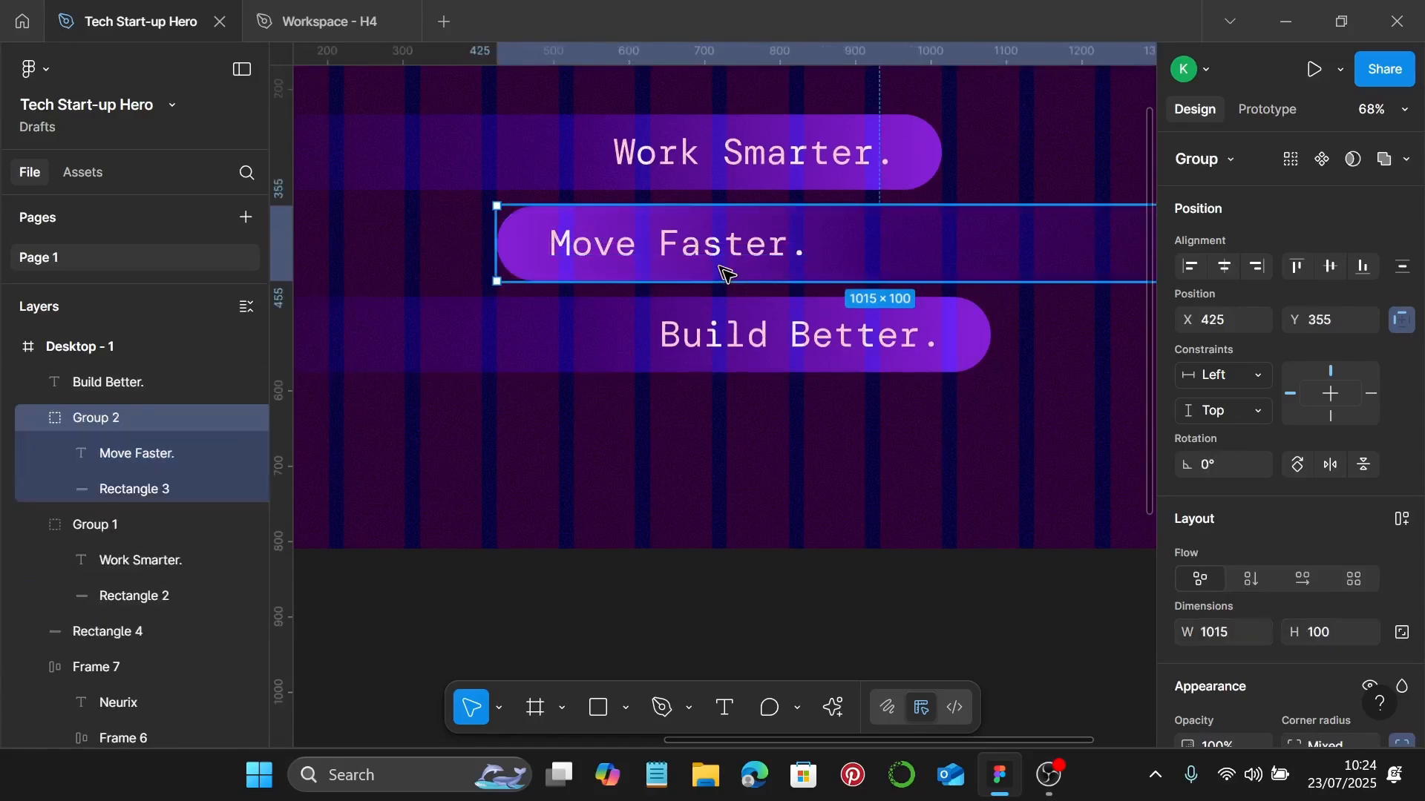
Move the "Build Better." text to X 645, 60 px from the rounded end, and group it with the lowest bar.
click(731, 332)
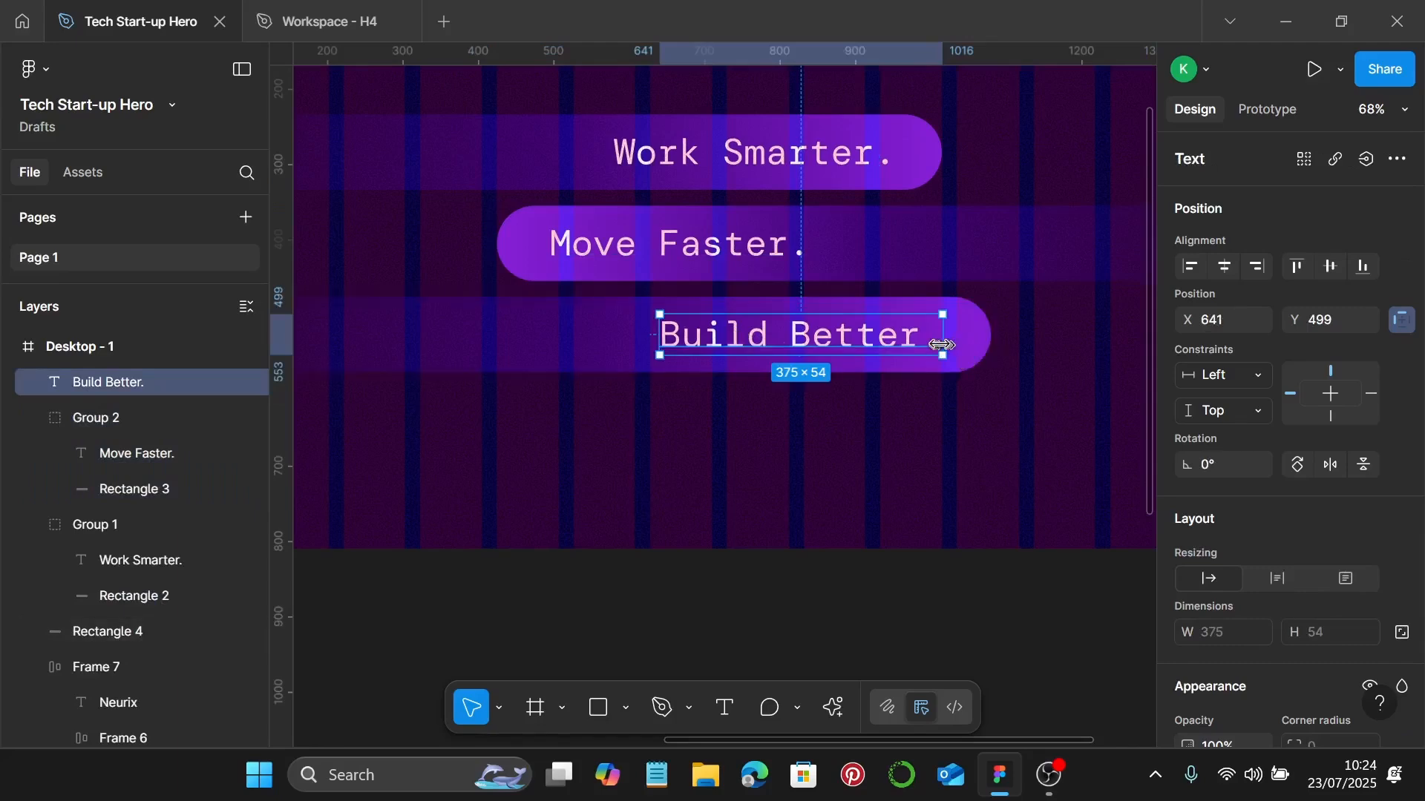
key(alt)
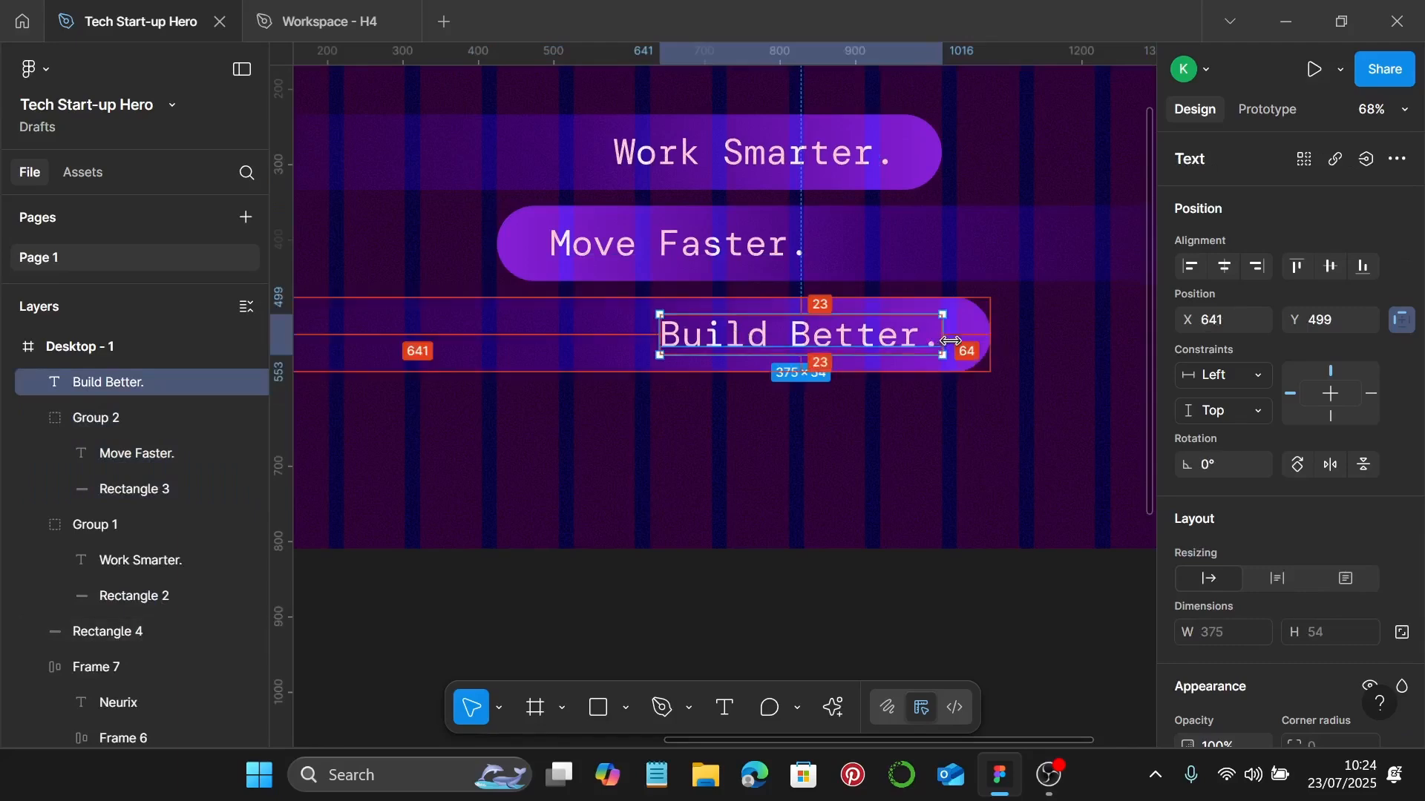
key(Right)
key(Right)
key(Right)
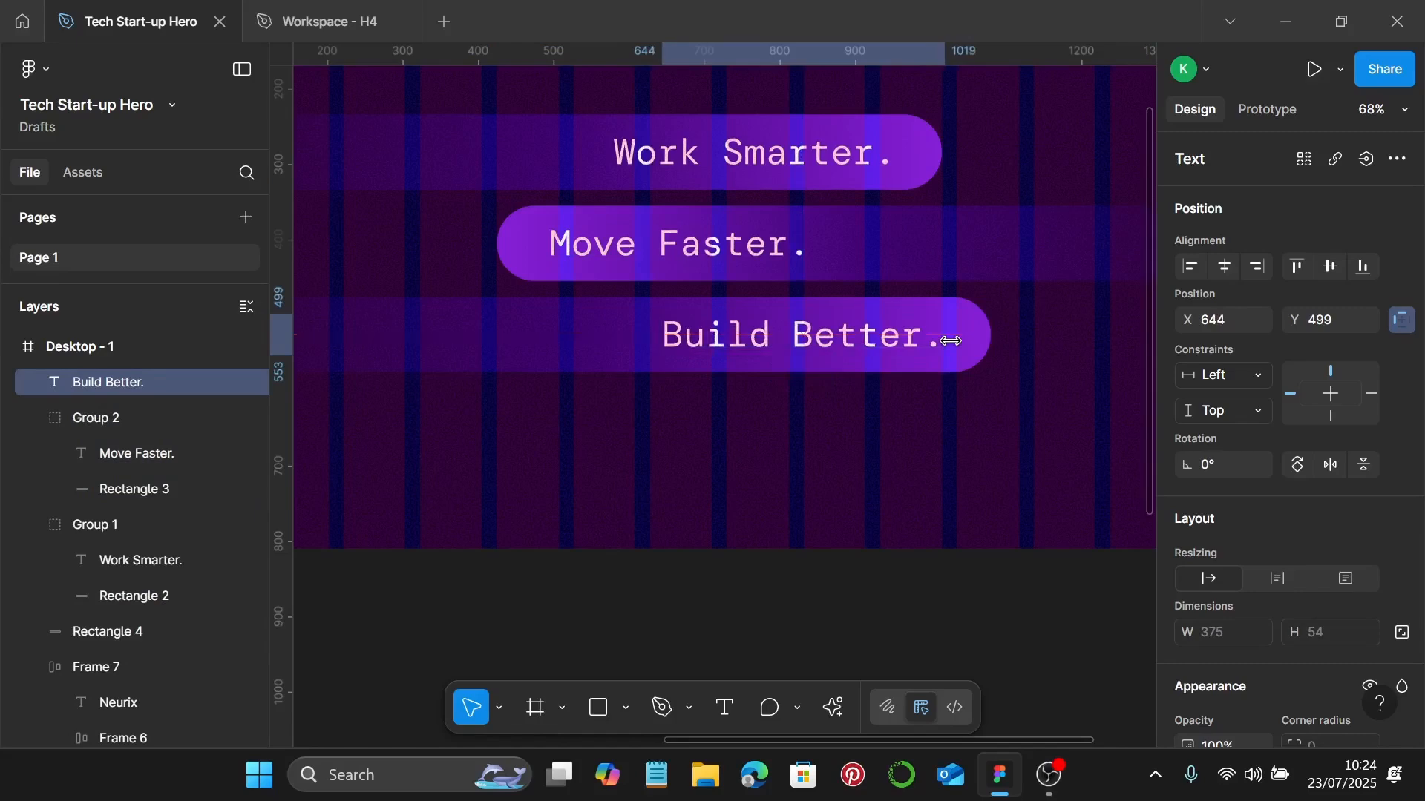
key(Right)
key(alt)
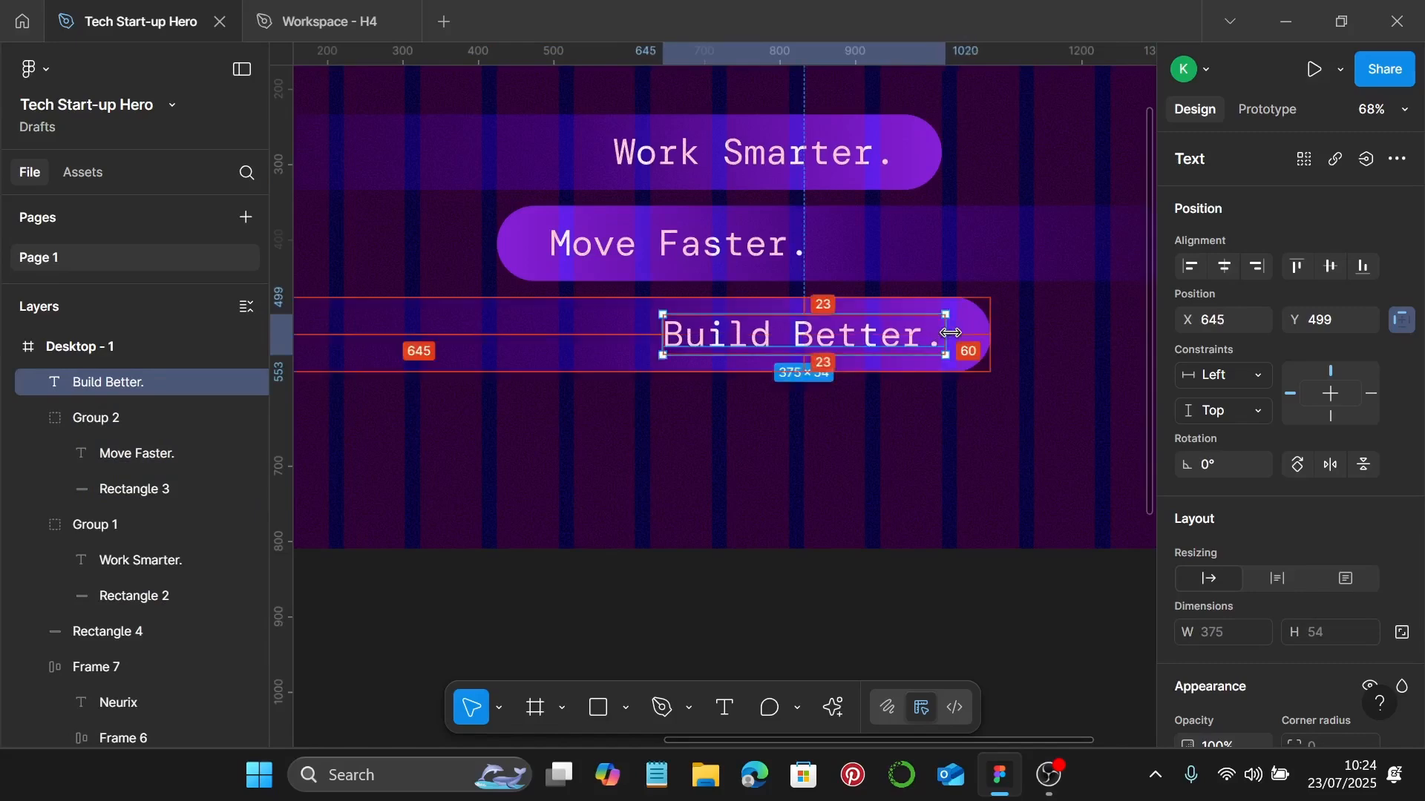
shift+click(614, 350)
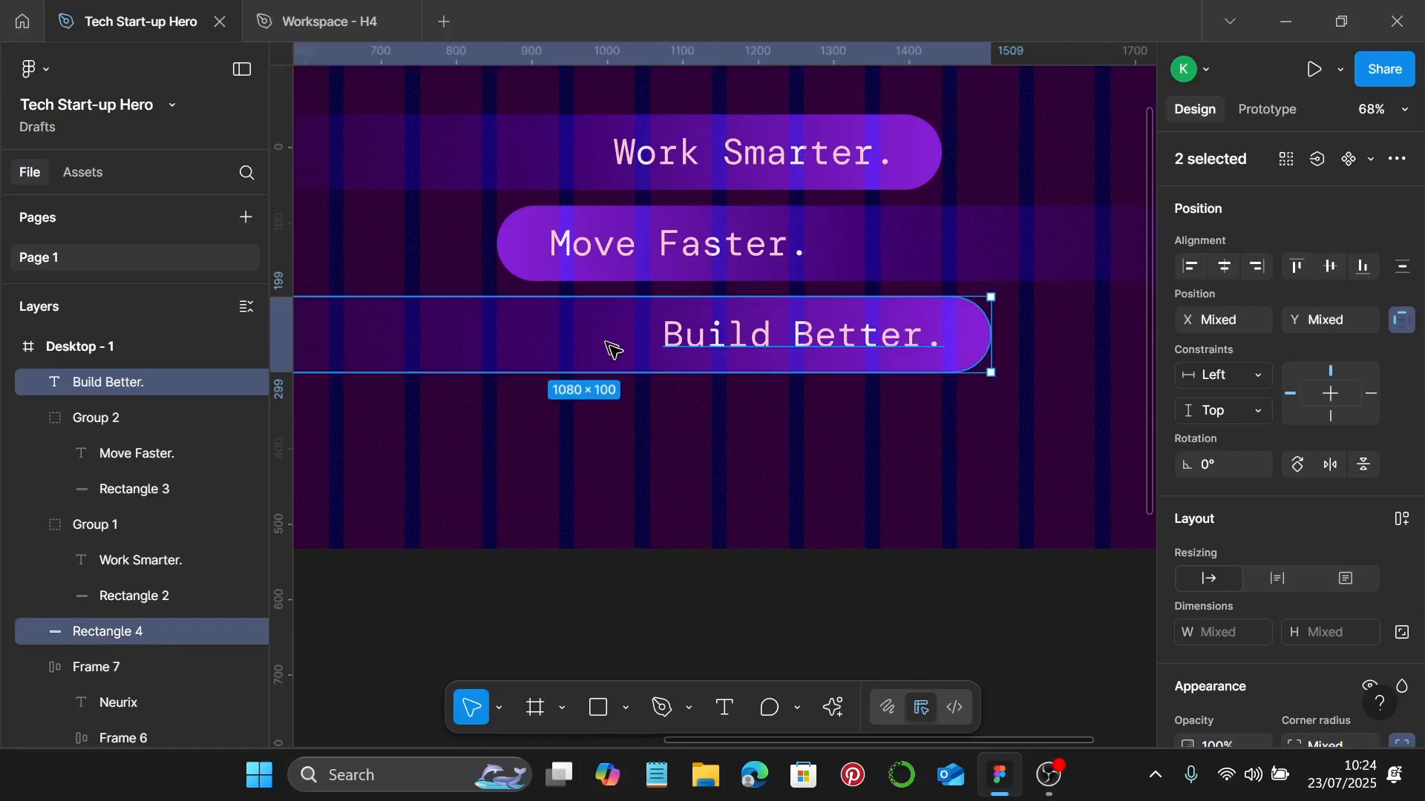
key(ctrl+g)
Preview the Desktop - 1 frame as a presentation and return to the design file.
scroll(611, 349, down, 3)
scroll(610, 349, up, 2)
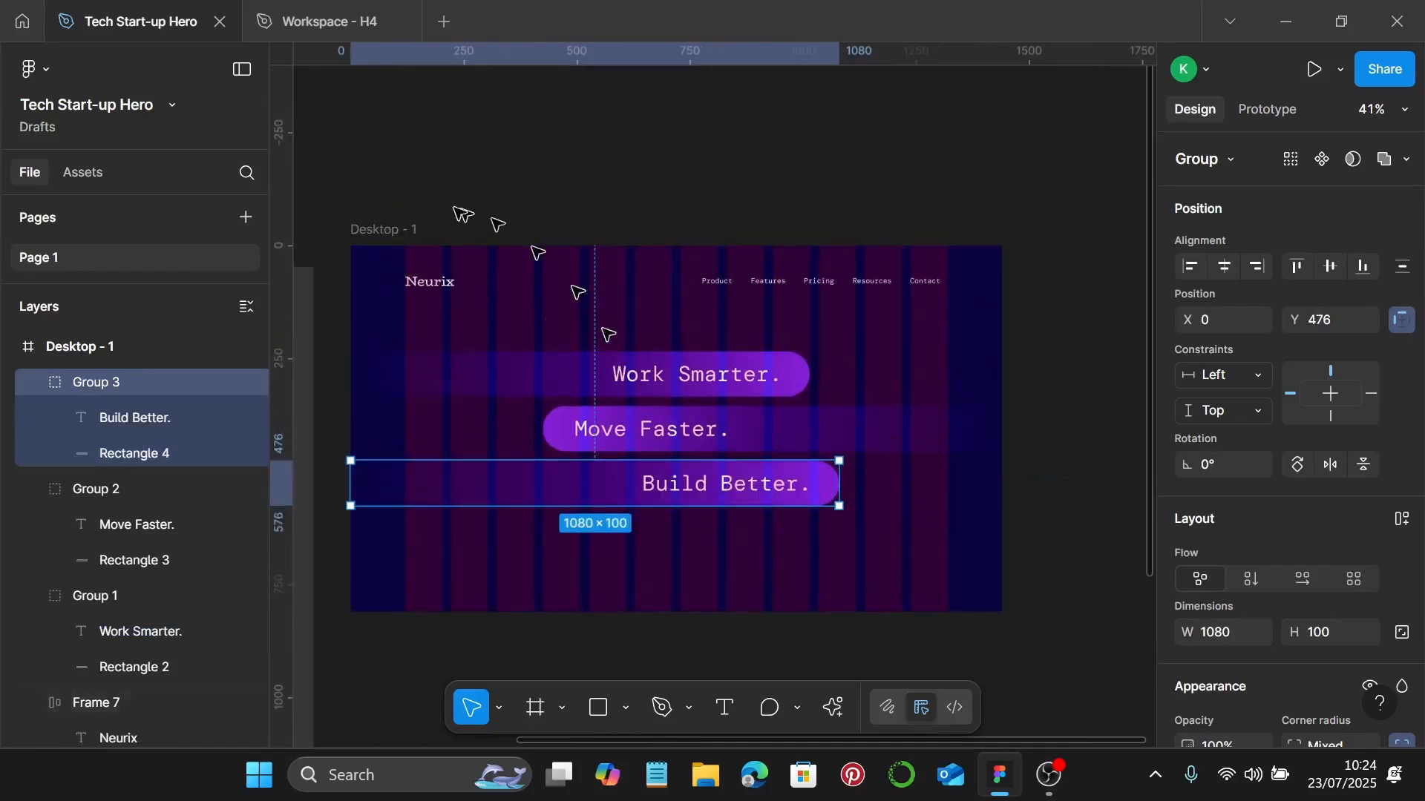
click(405, 229)
click(1315, 70)
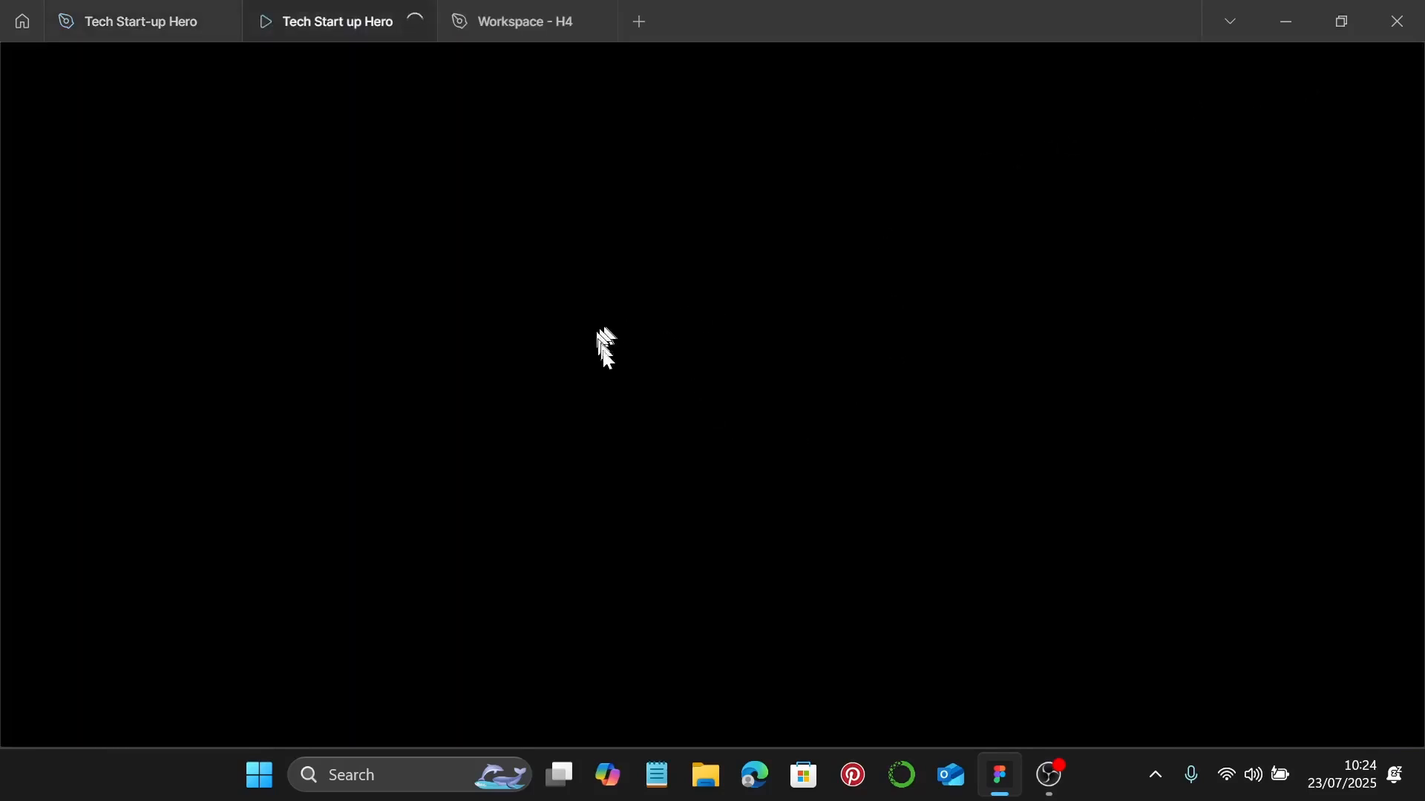
click(145, 10)
Select the three headline groups "Work Smarter.", "Move Faster." and "Build Better." together.
scroll(742, 312, down, 2)
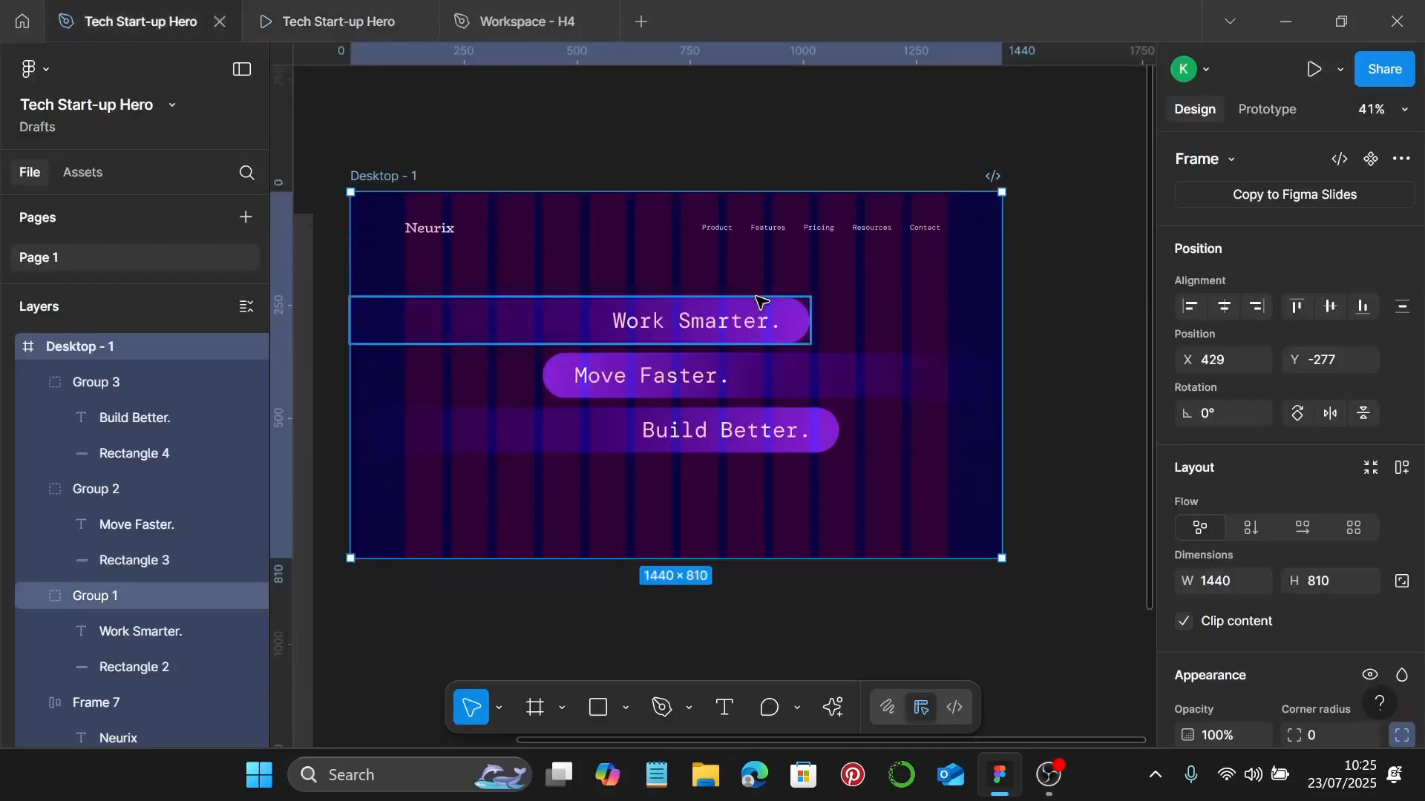
scroll(761, 296, down, 1)
scroll(767, 304, left, 2)
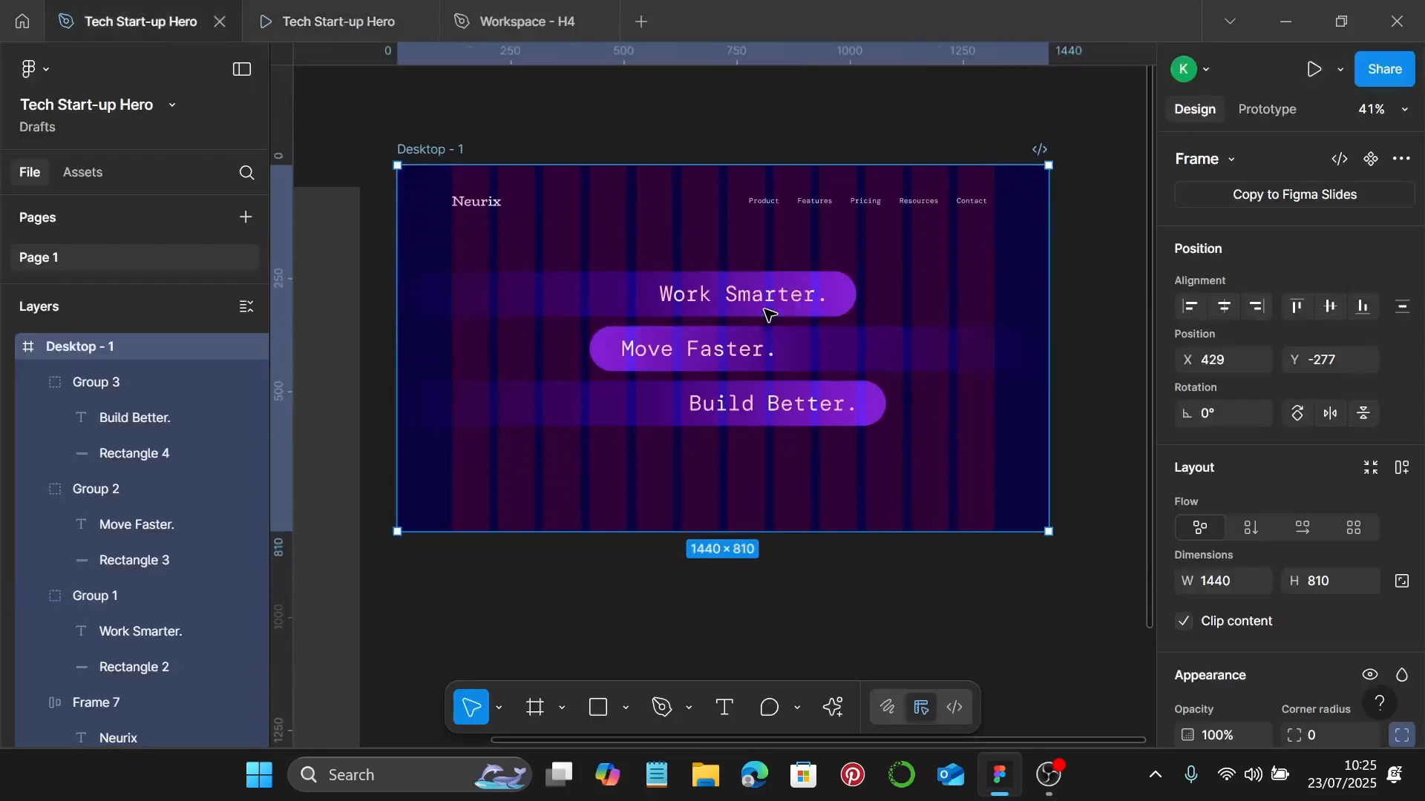
click(710, 299)
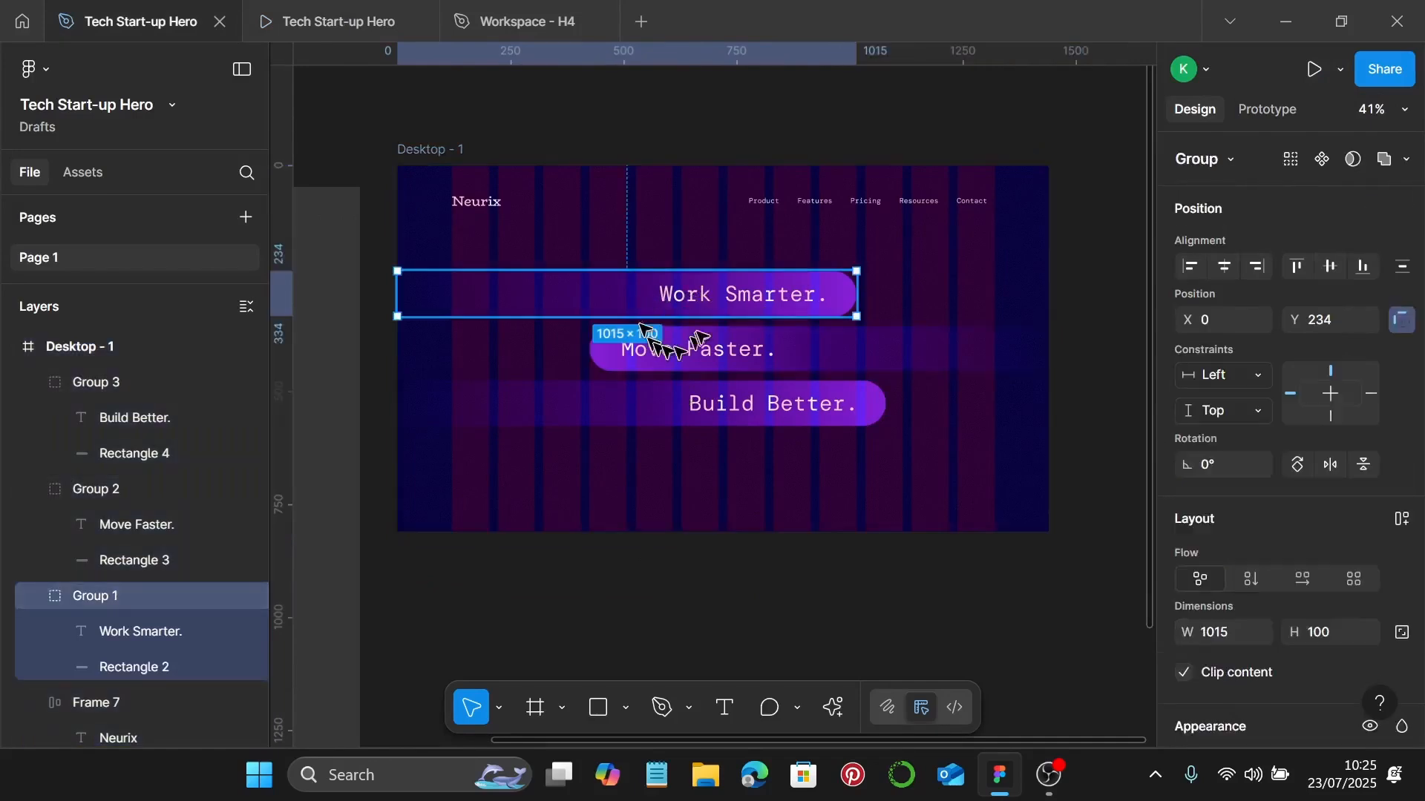
shift+click(705, 362)
shift+click(694, 405)
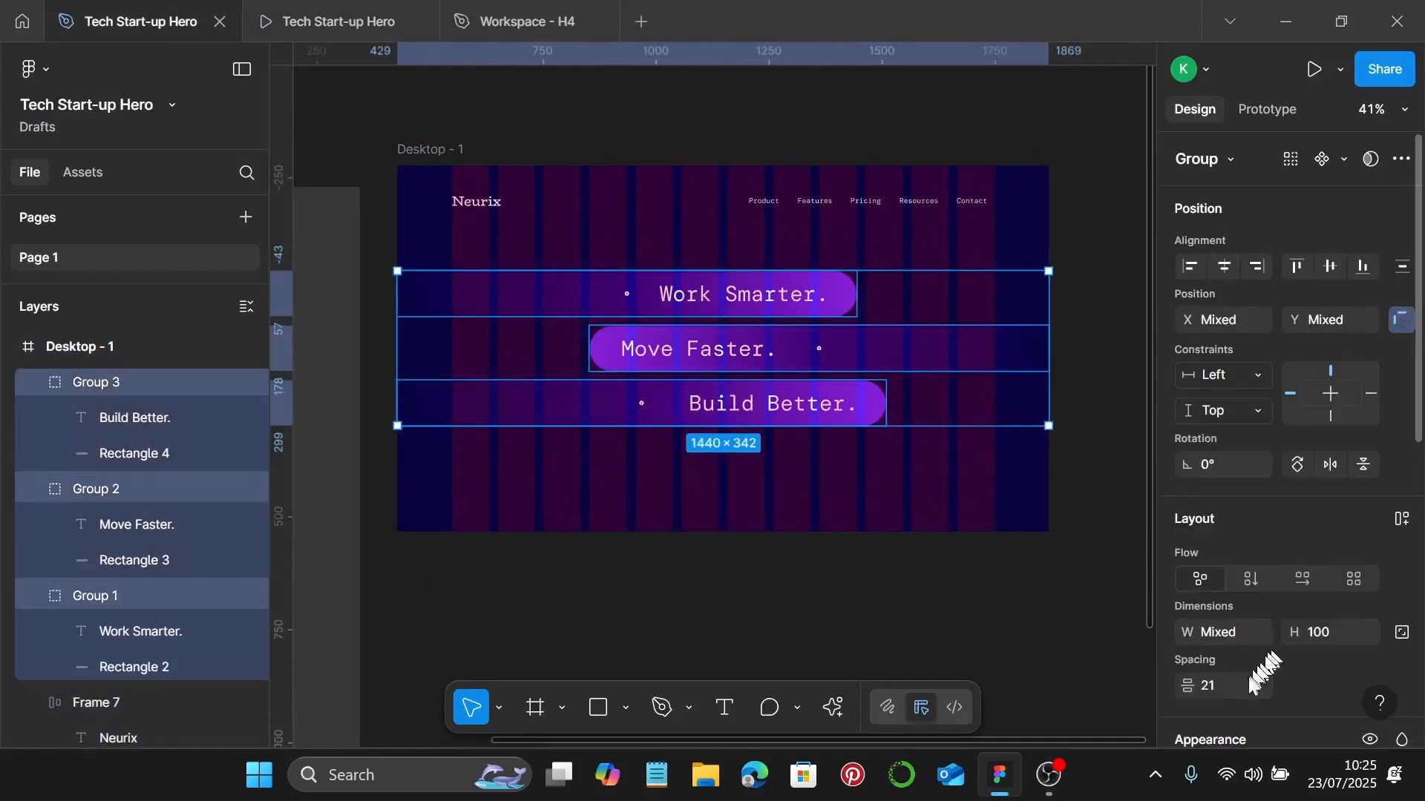
Set the vertical spacing between the three selected headline groups to 30.
click(1248, 687)
text(30)
key(Return)
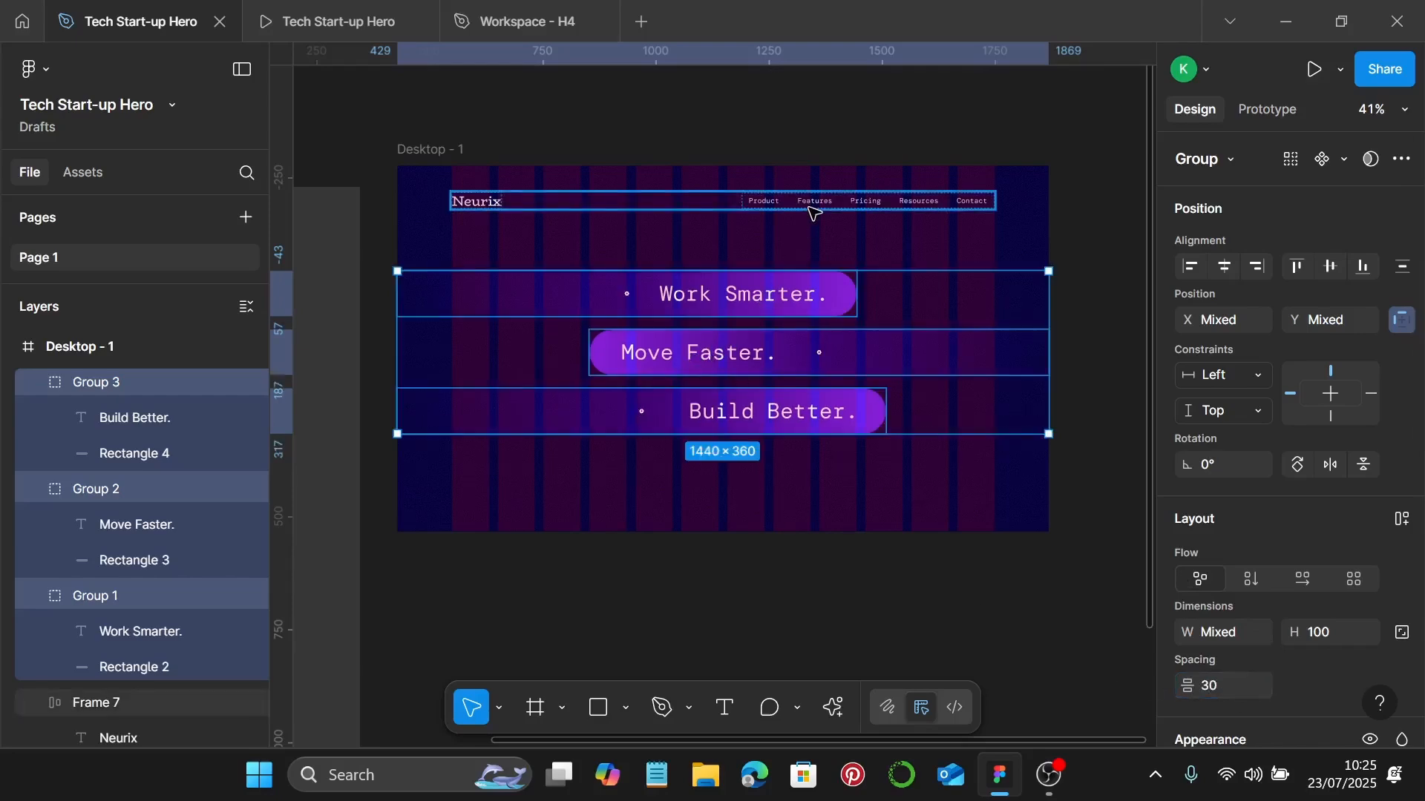
Move the three headline groups up so that Work Smarter. sits at Y 200, and check its gap to the navigation bar.
drag(774, 300, 785, 286)
shift+click(783, 260)
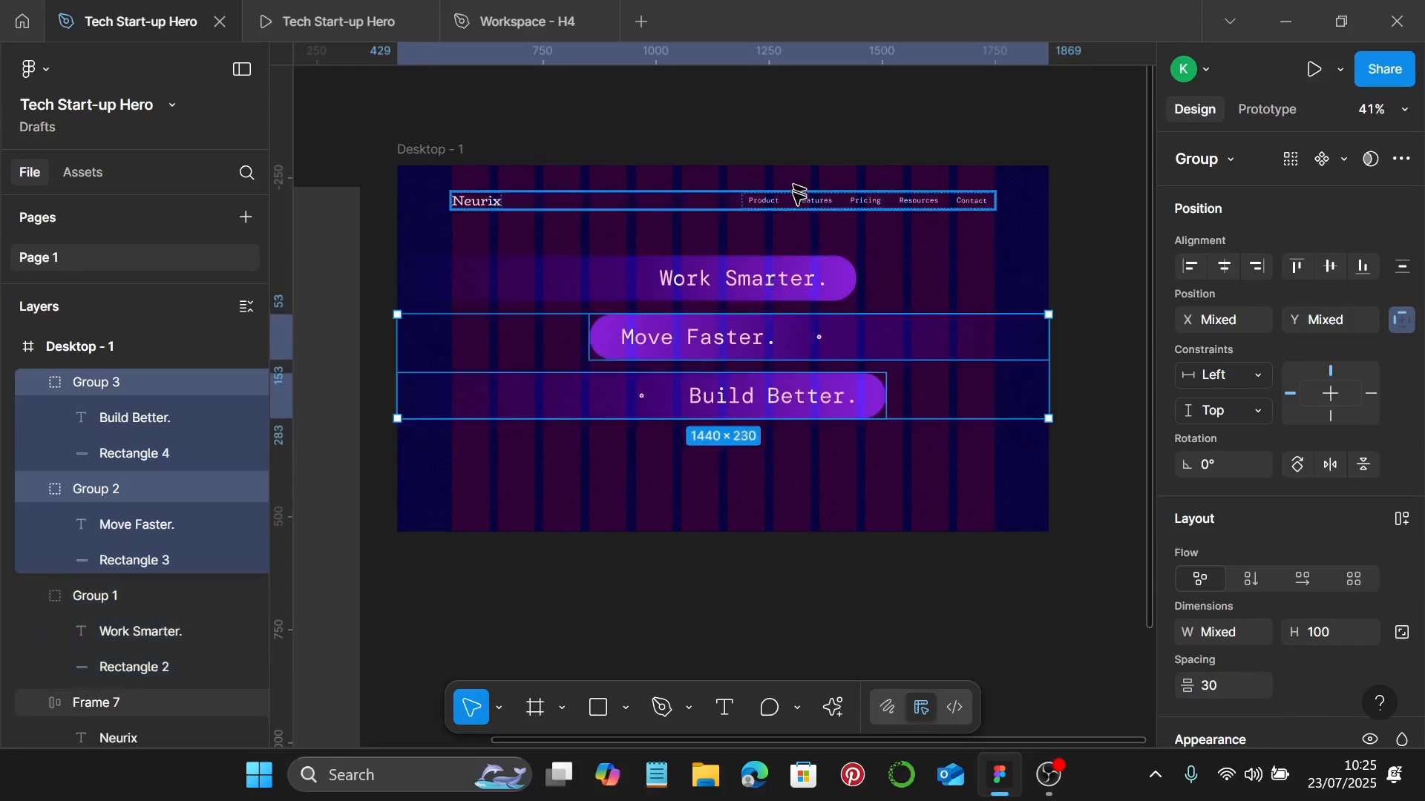
click(797, 201)
shift+click(753, 256)
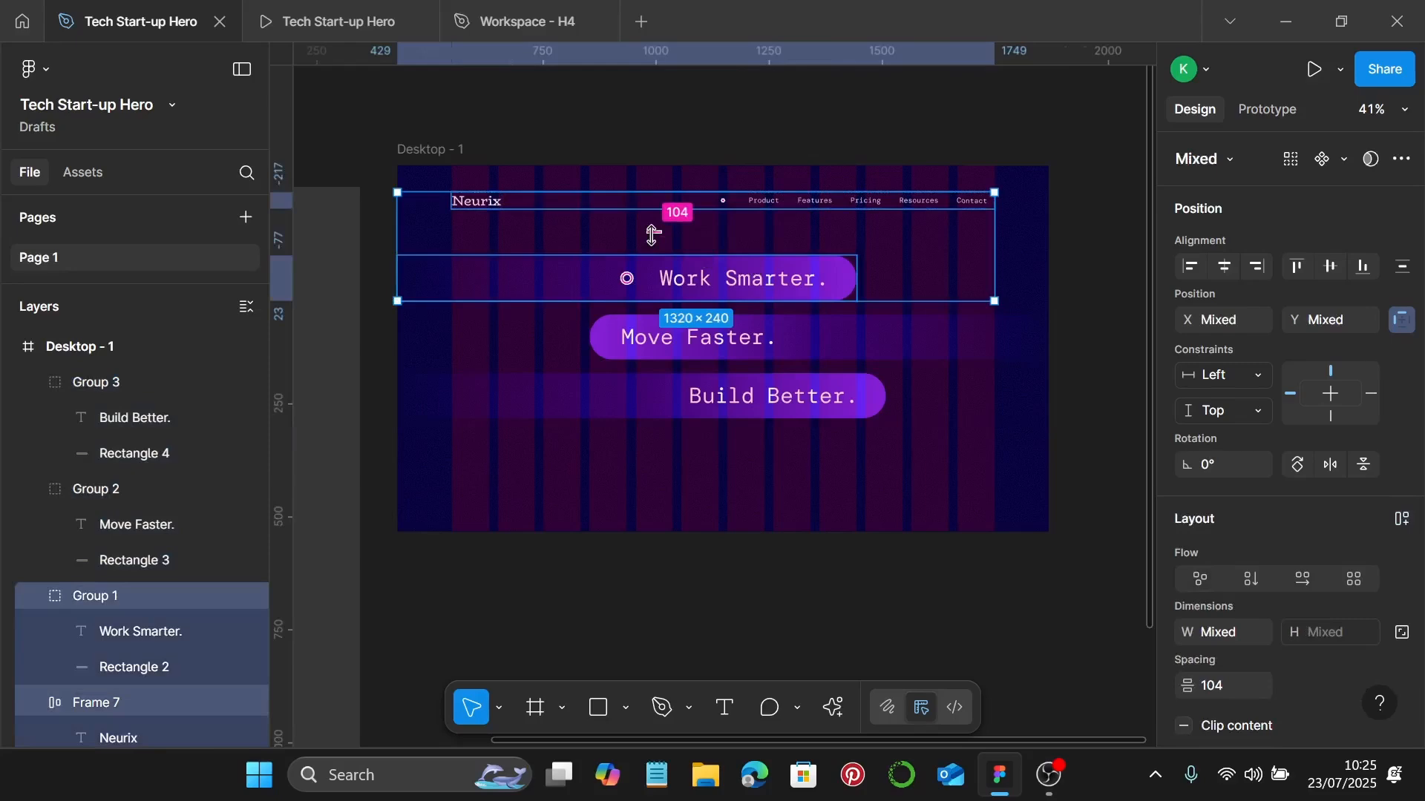
Nudge all three headline groups up 24 px to leave an 80 px gap between the navigation bar and Work Smarter.
click(763, 287)
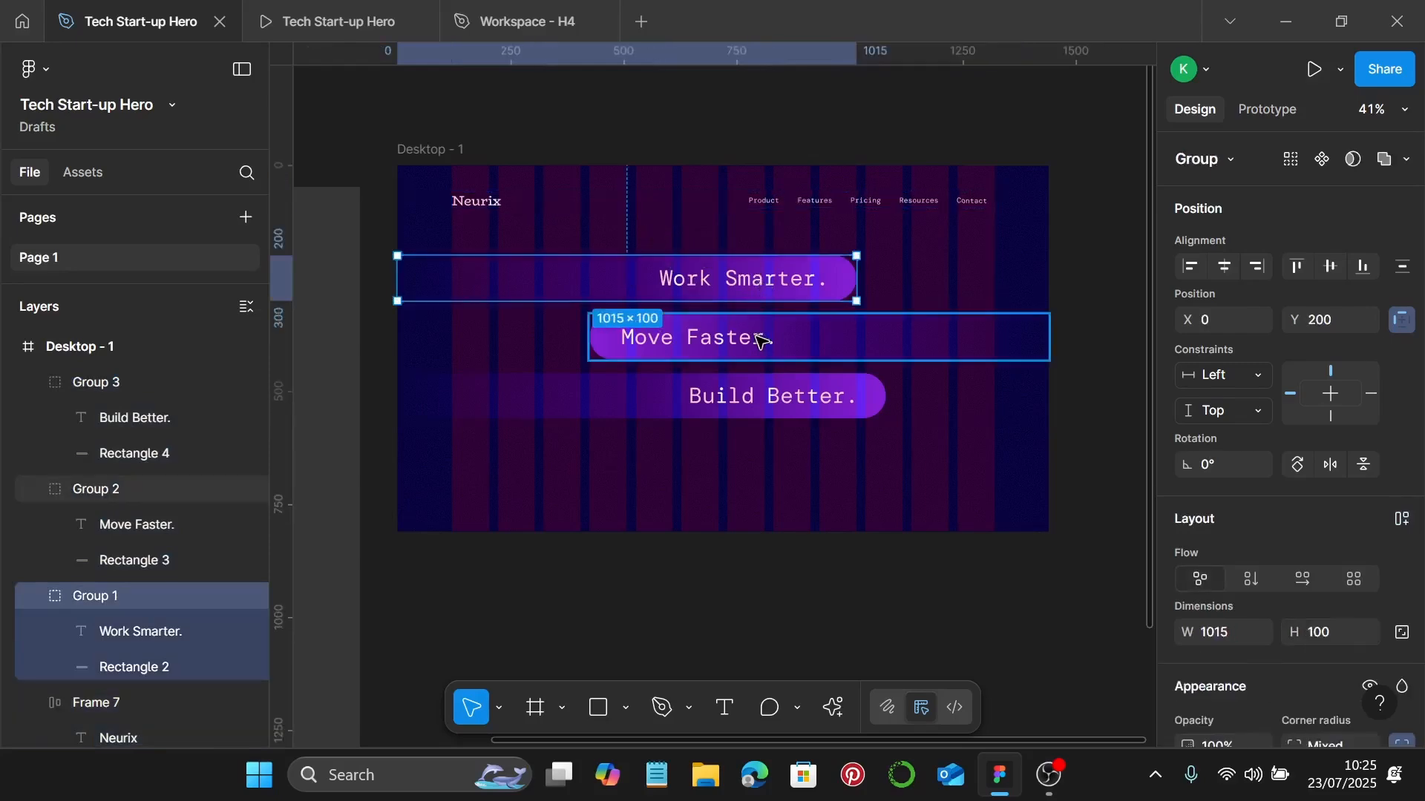
shift+click(761, 336)
shift+click(757, 381)
key(shift+Up)
key(shift+Up)
key(Up)
key(Up)
key(Up)
key(Up)
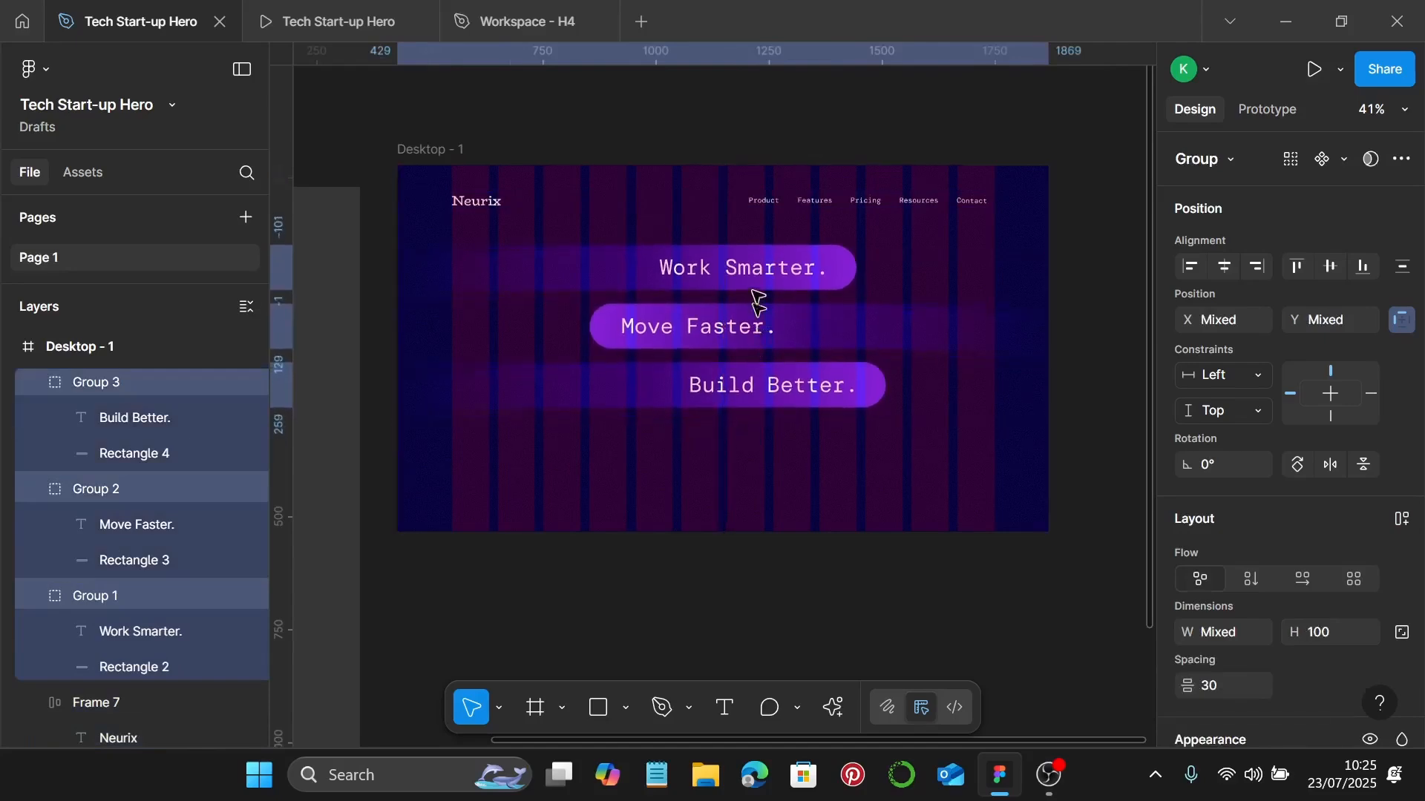
click(774, 206)
shift+click(739, 267)
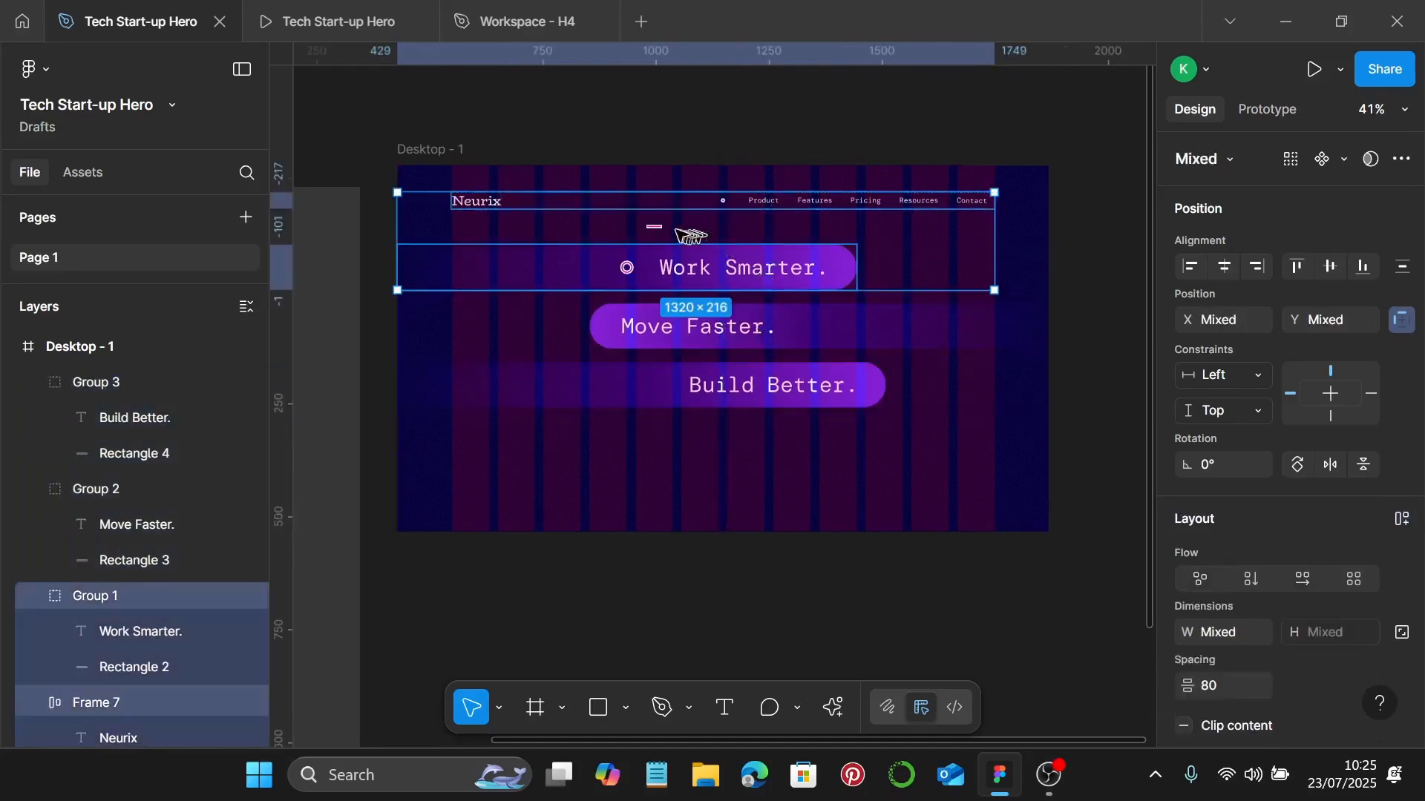
Nudge the three headline groups further up to Y 151 for Work Smarter., a 55 px gap below the navigation bar.
click(712, 267)
shift+click(739, 330)
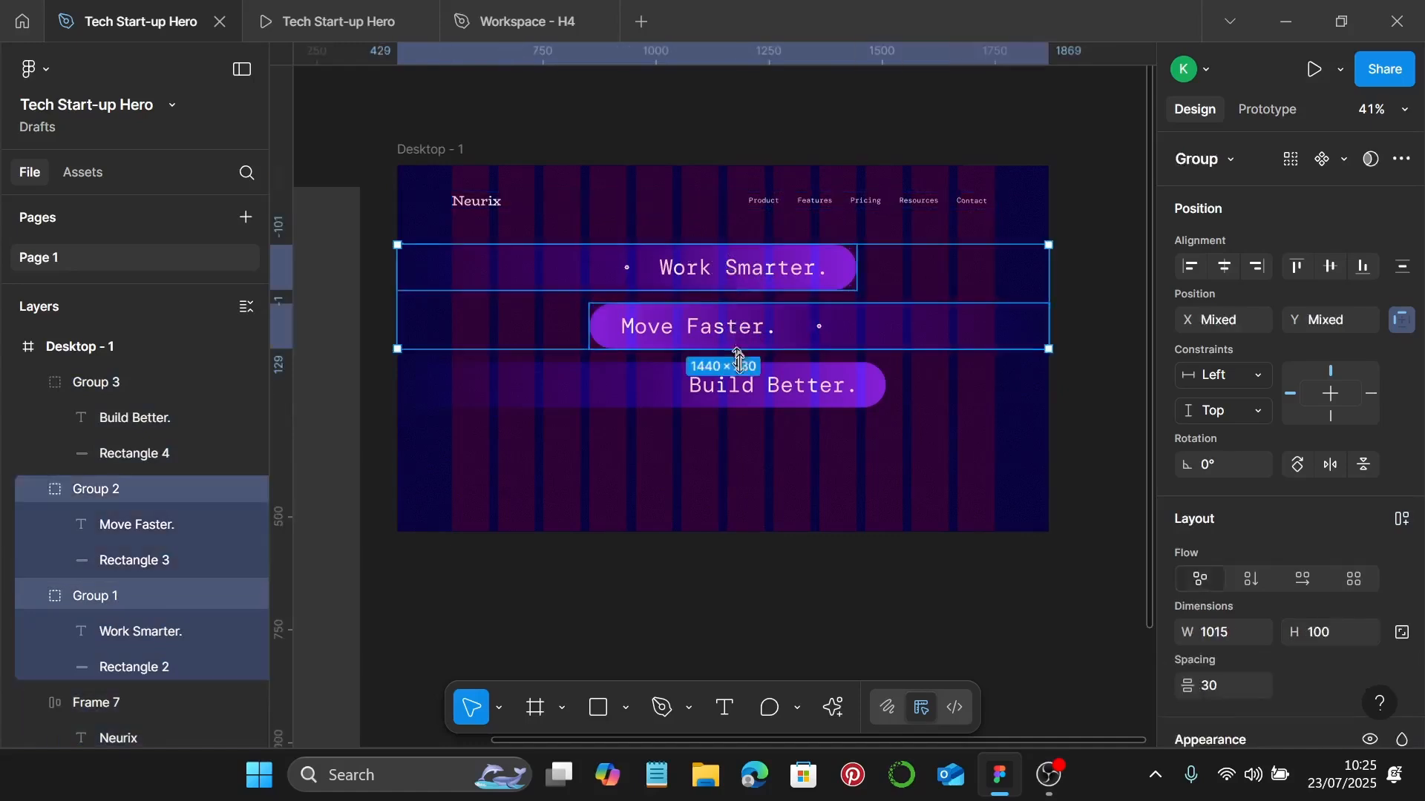
shift+click(751, 384)
key(shift+Up)
key(shift+Up)
key(Up)
key(Up)
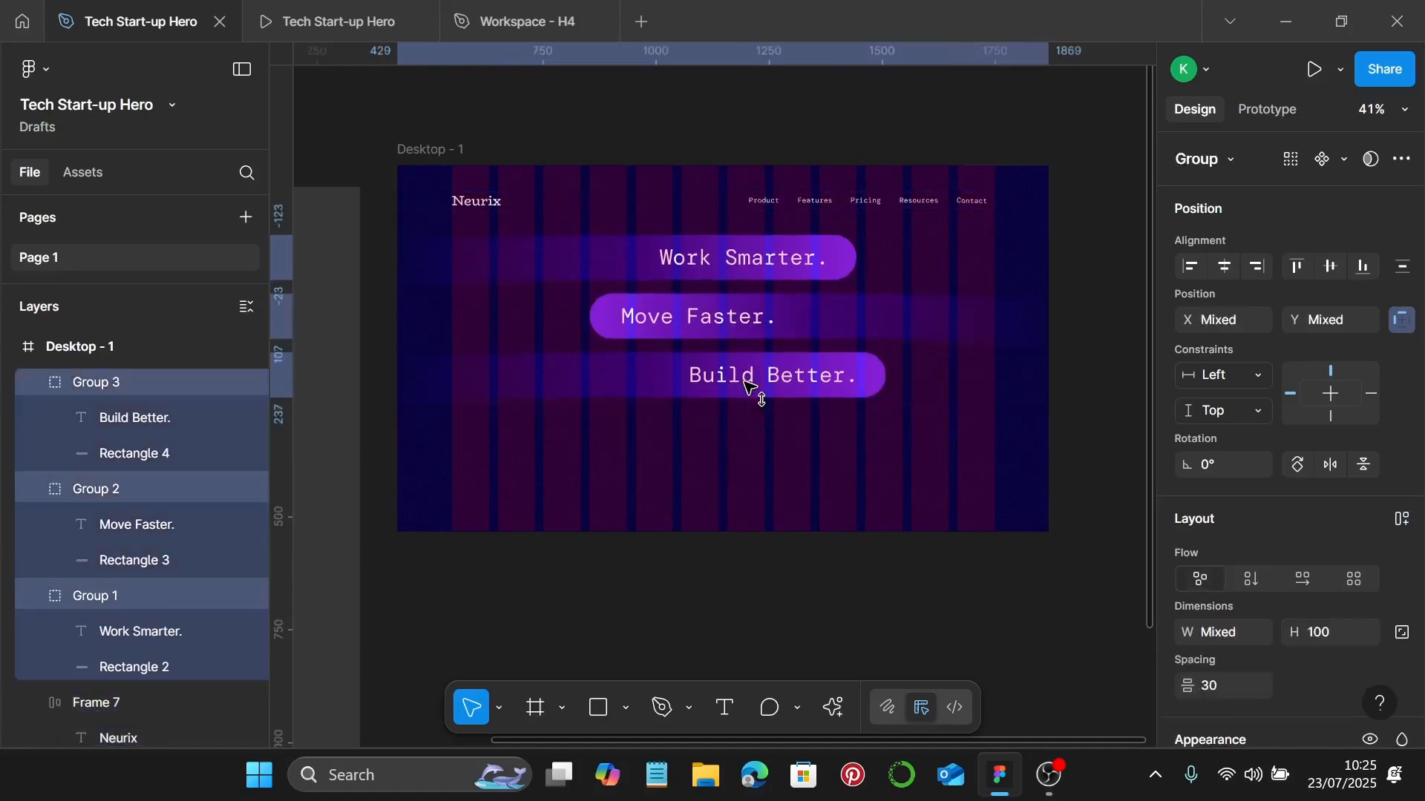
click(787, 256)
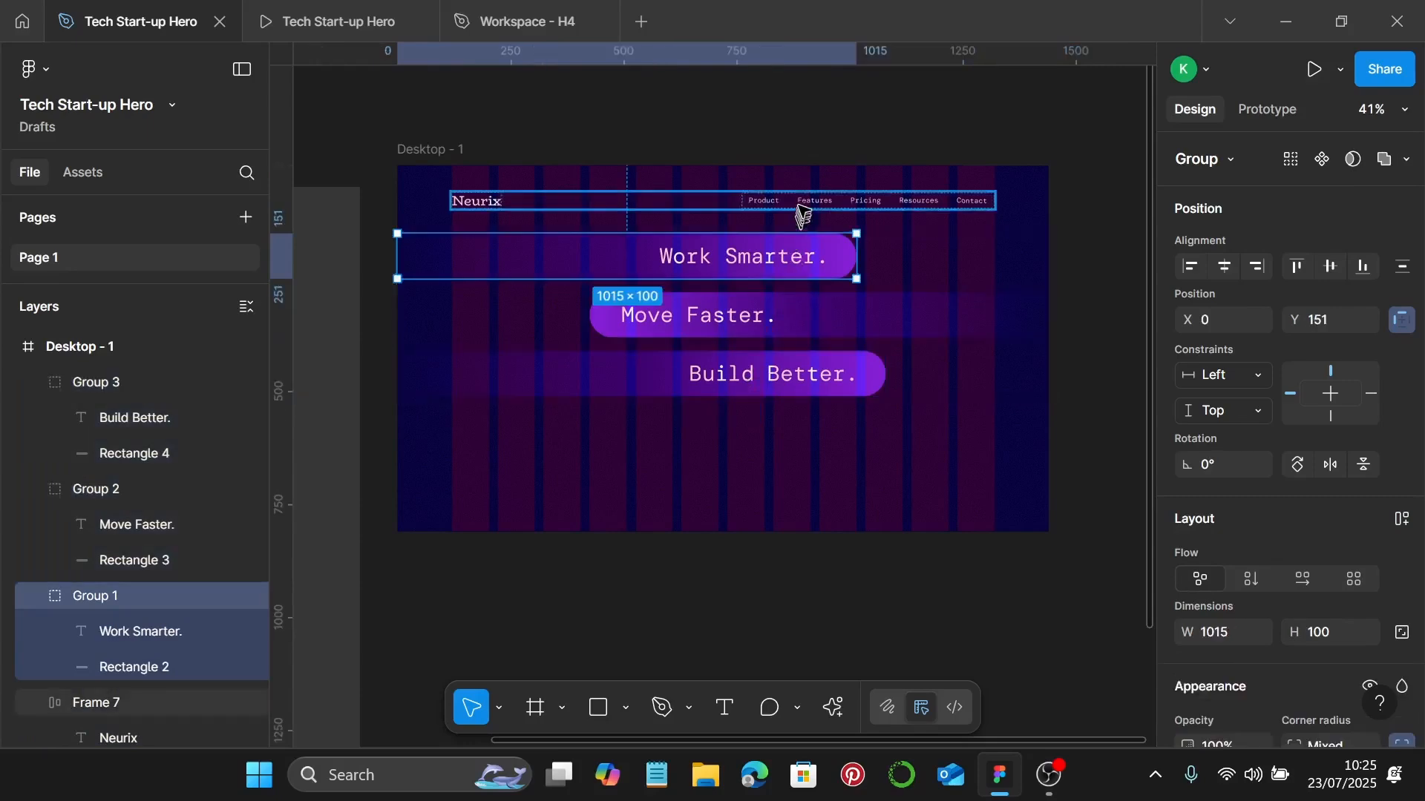
shift+click(800, 208)
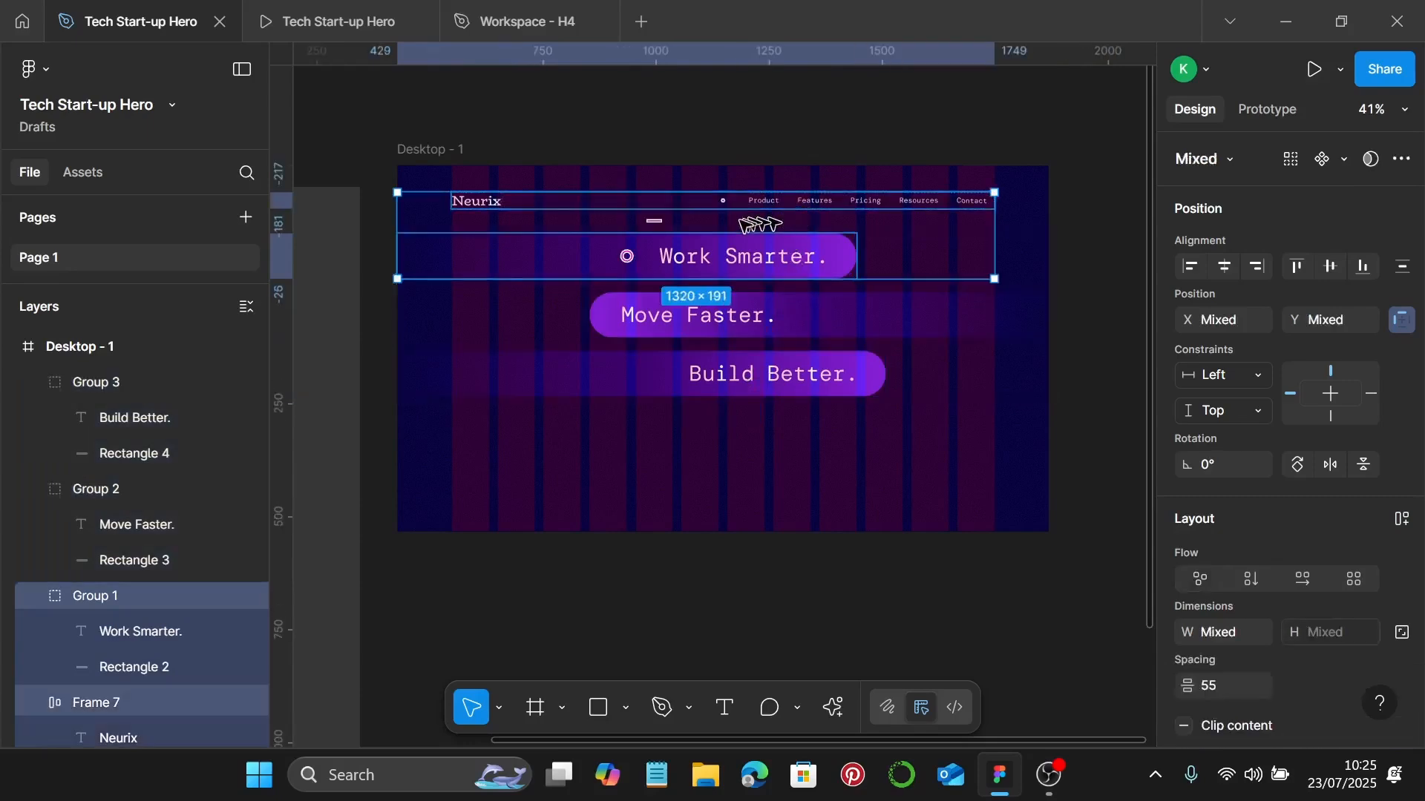
Select the Work Smarter., Move Faster. and Build Better. groups together and shift them up by about 5 px.
click(712, 248)
shift+click(740, 327)
shift+click(731, 374)
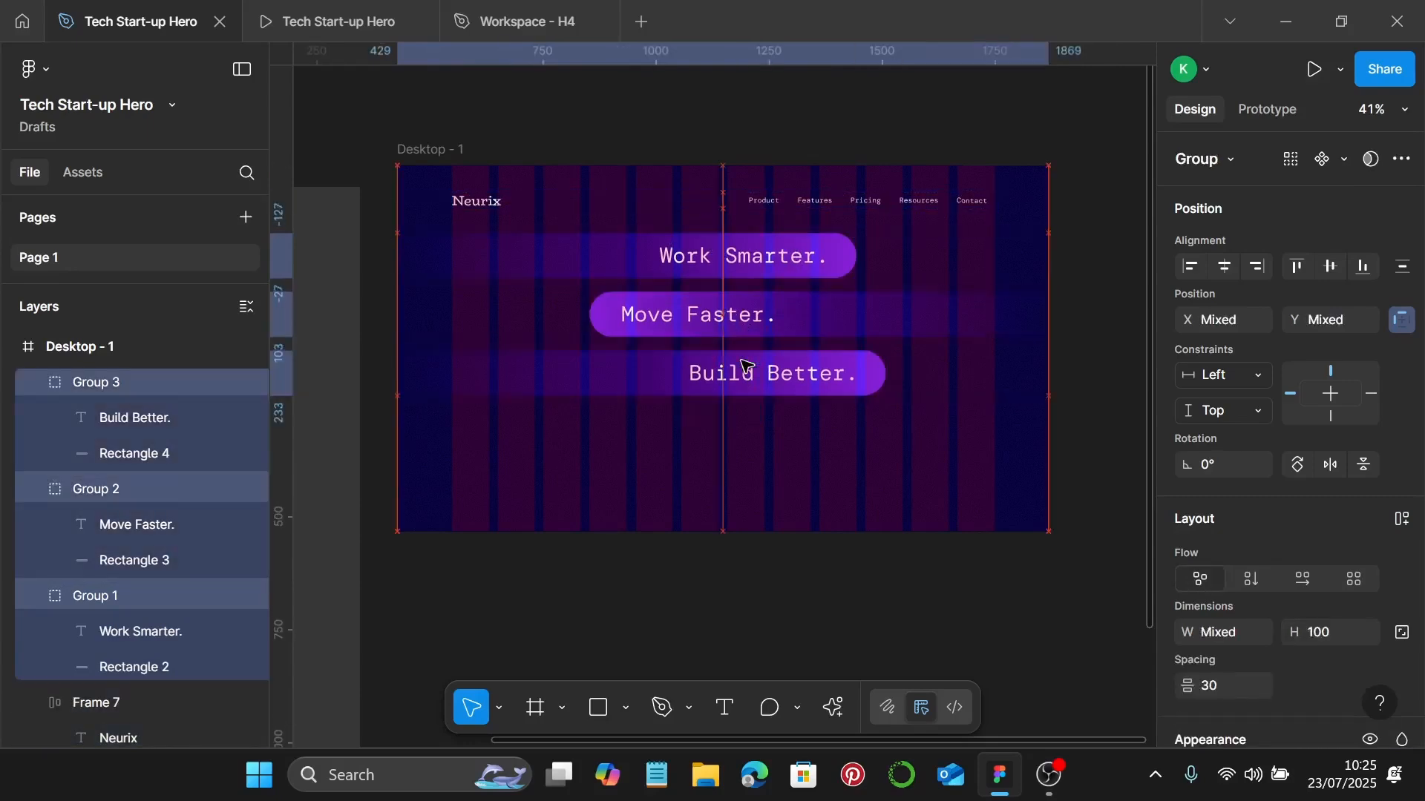
drag(746, 365, 745, 363)
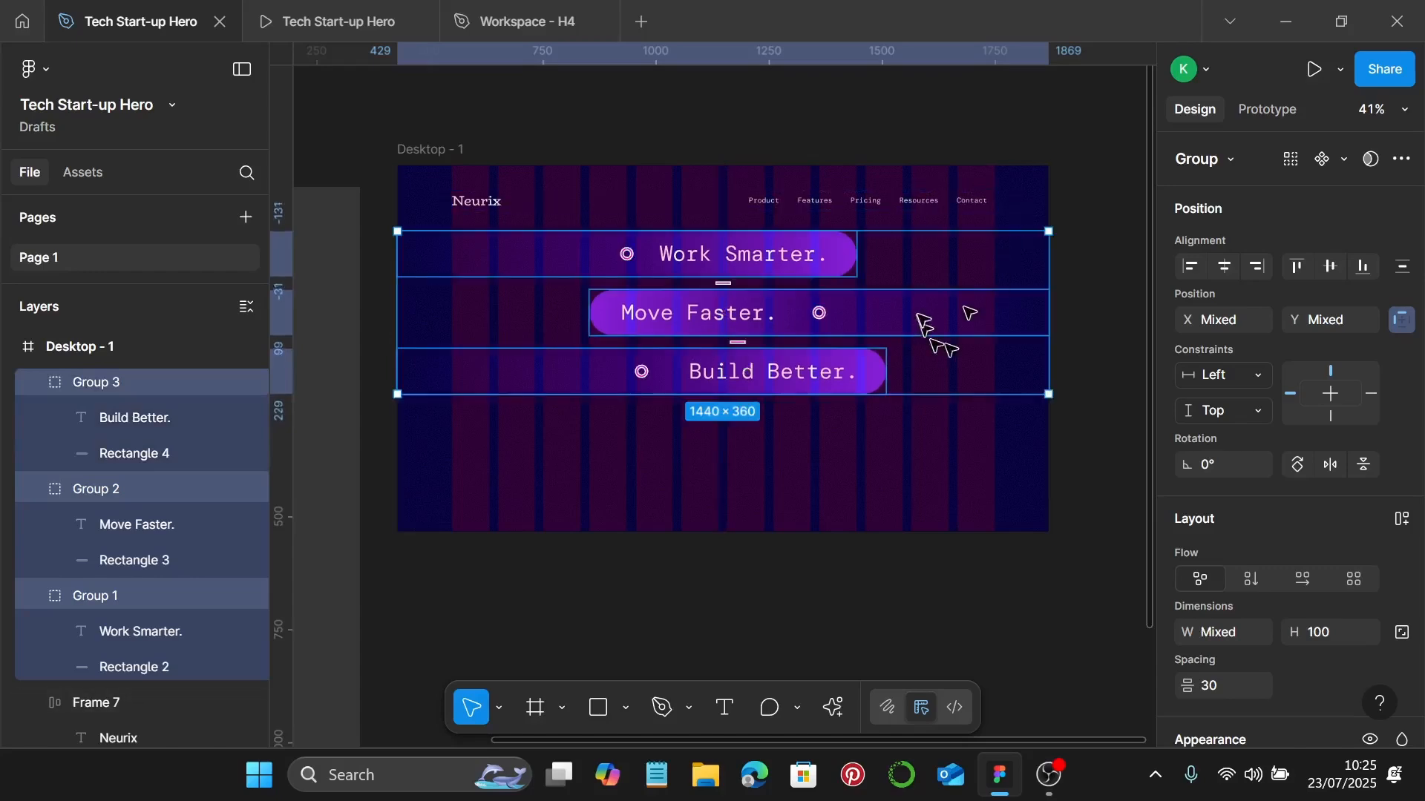
Deselect the headline groups, open the hero's prototype preview briefly and return to the design file.
scroll(785, 455, left, 1)
click(786, 455)
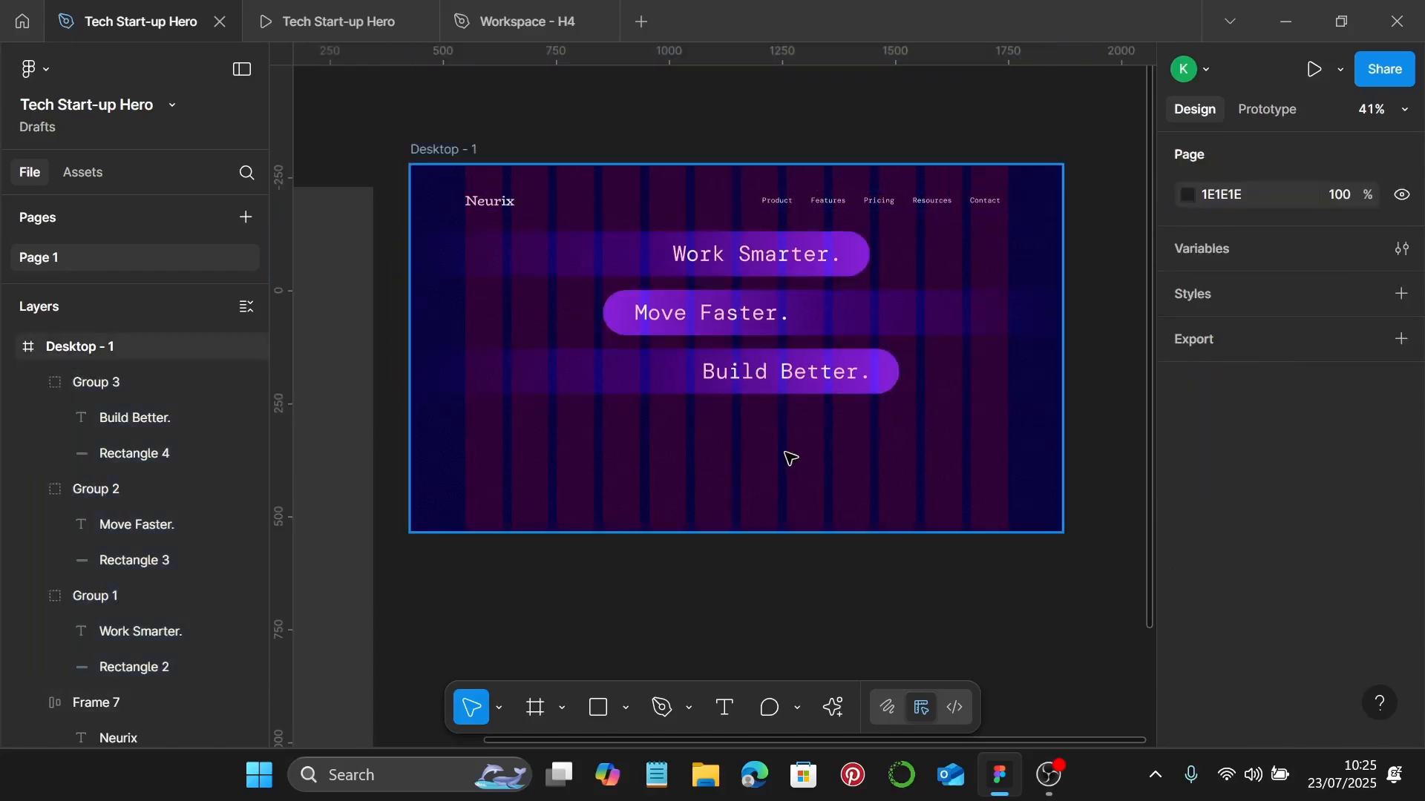
click(304, 14)
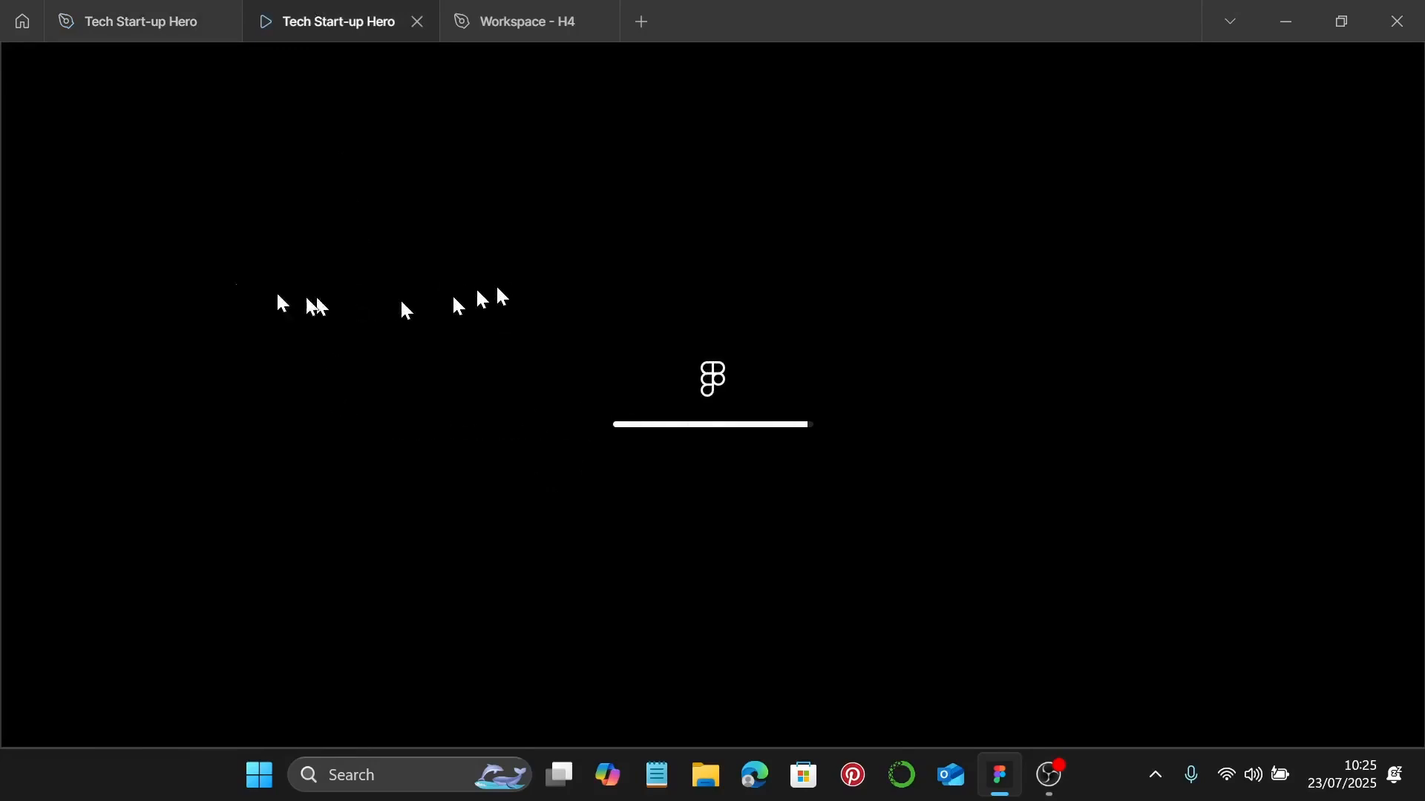
click(111, 26)
Inspect the typography settings of the Body sample in the style guide panel beside the Desktop - 1 frame.
scroll(653, 371, down, 3)
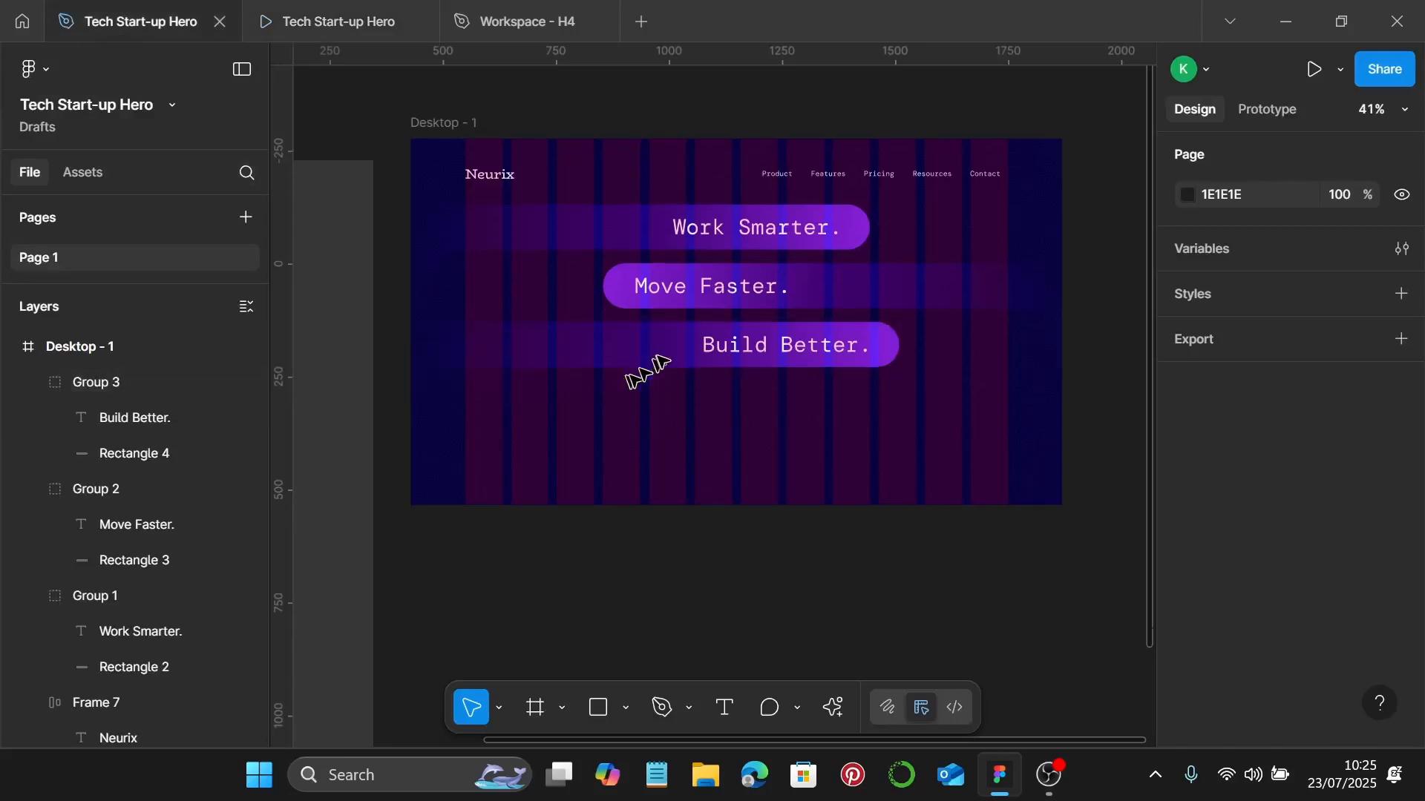
scroll(672, 351, down, 2)
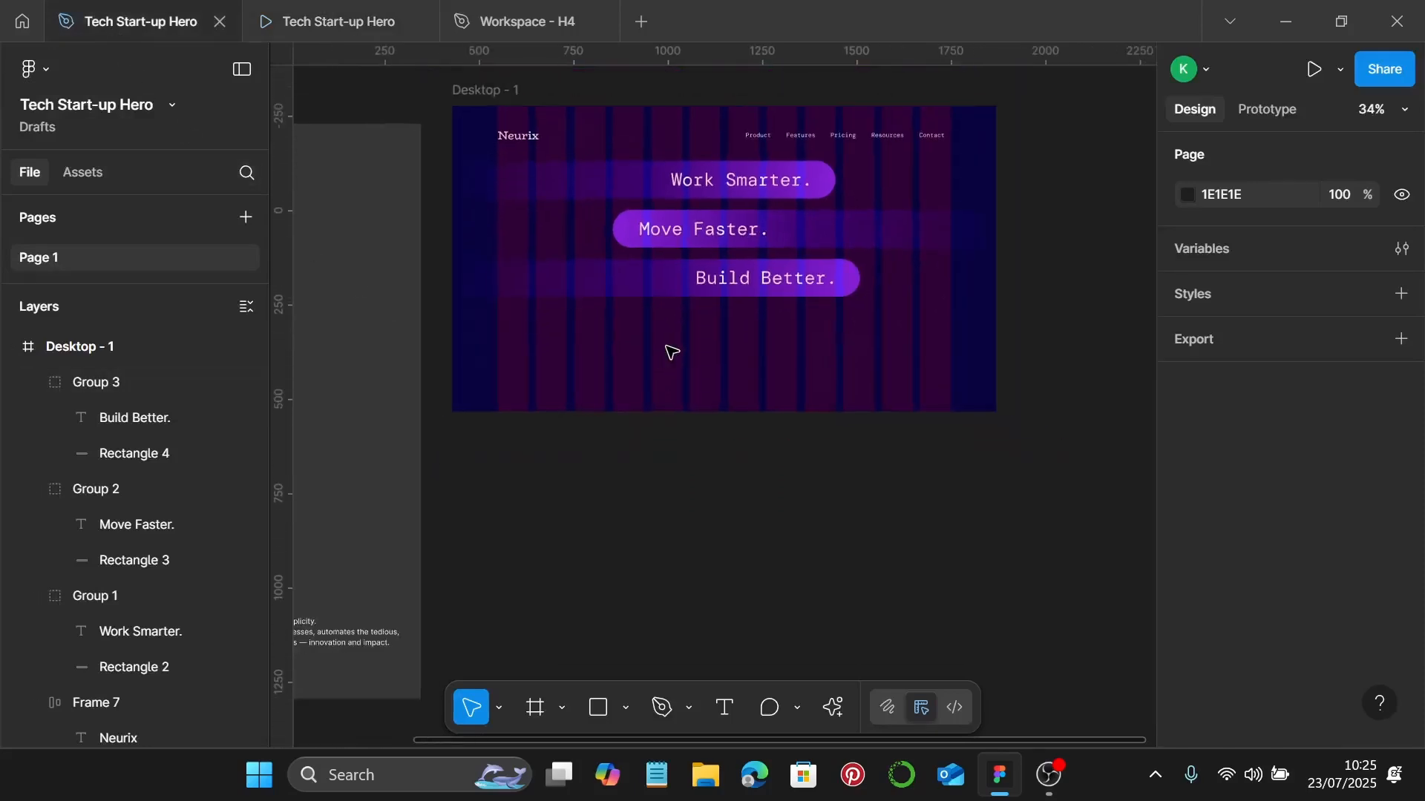
scroll(668, 351, left, 5)
scroll(494, 613, left, 5)
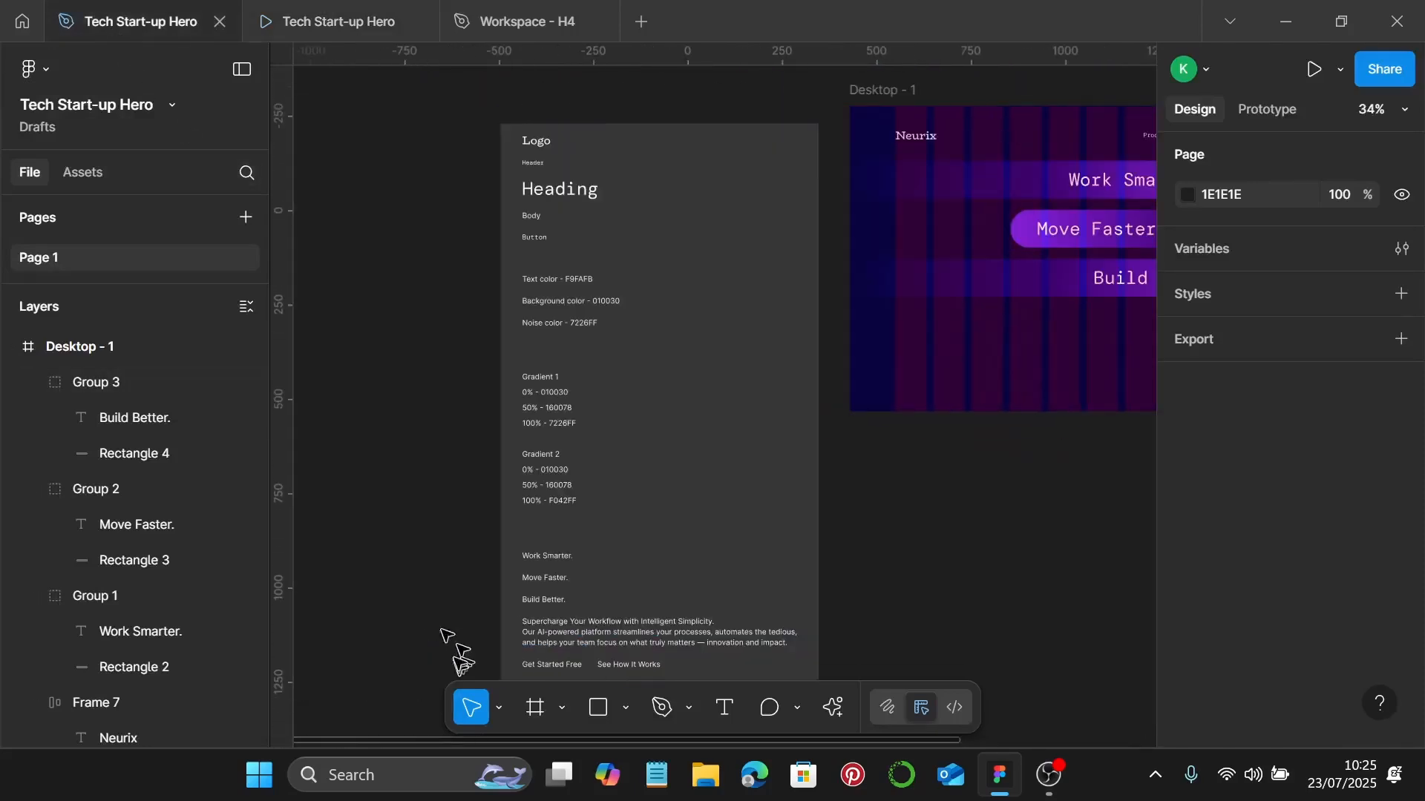
scroll(643, 586, down, 1)
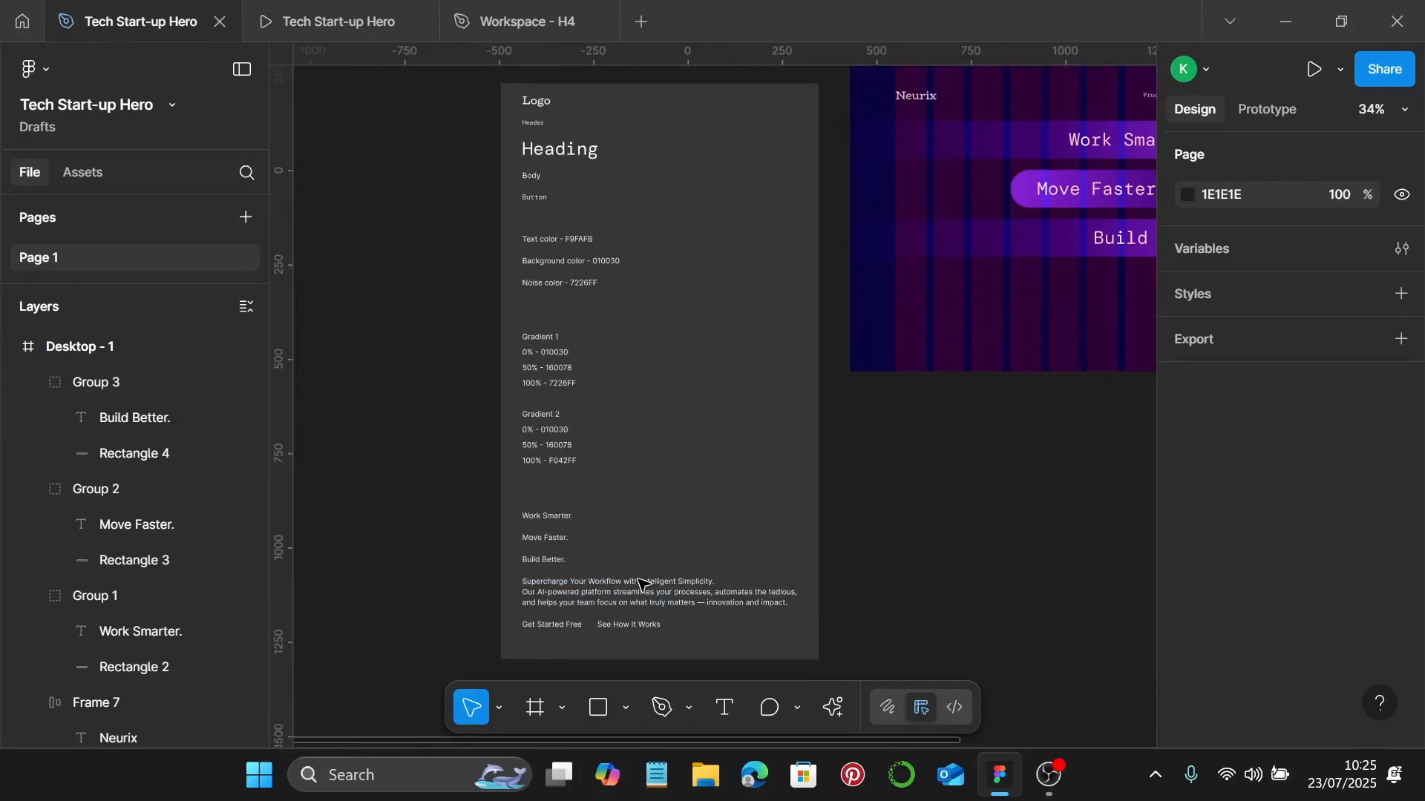
scroll(675, 446, right, 1)
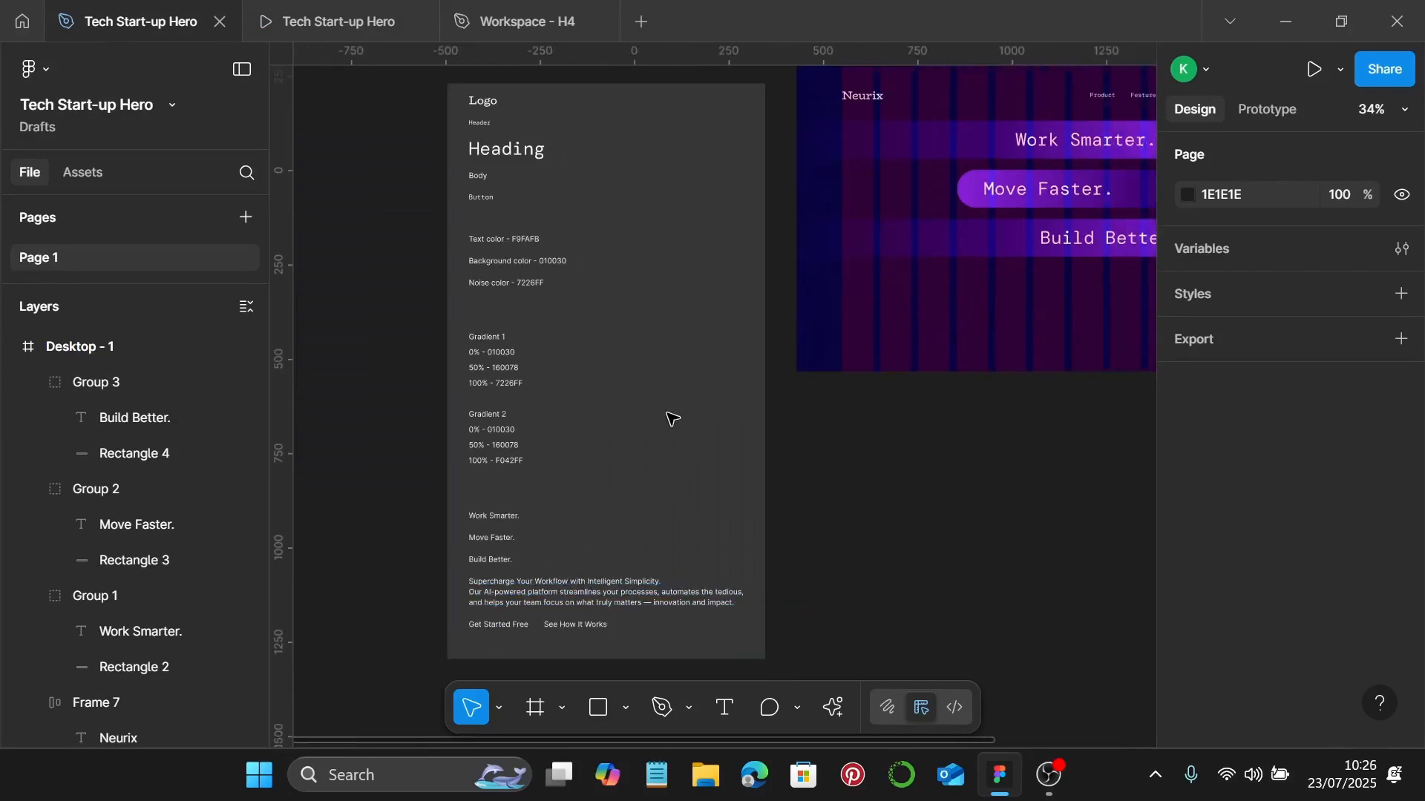
click(478, 161)
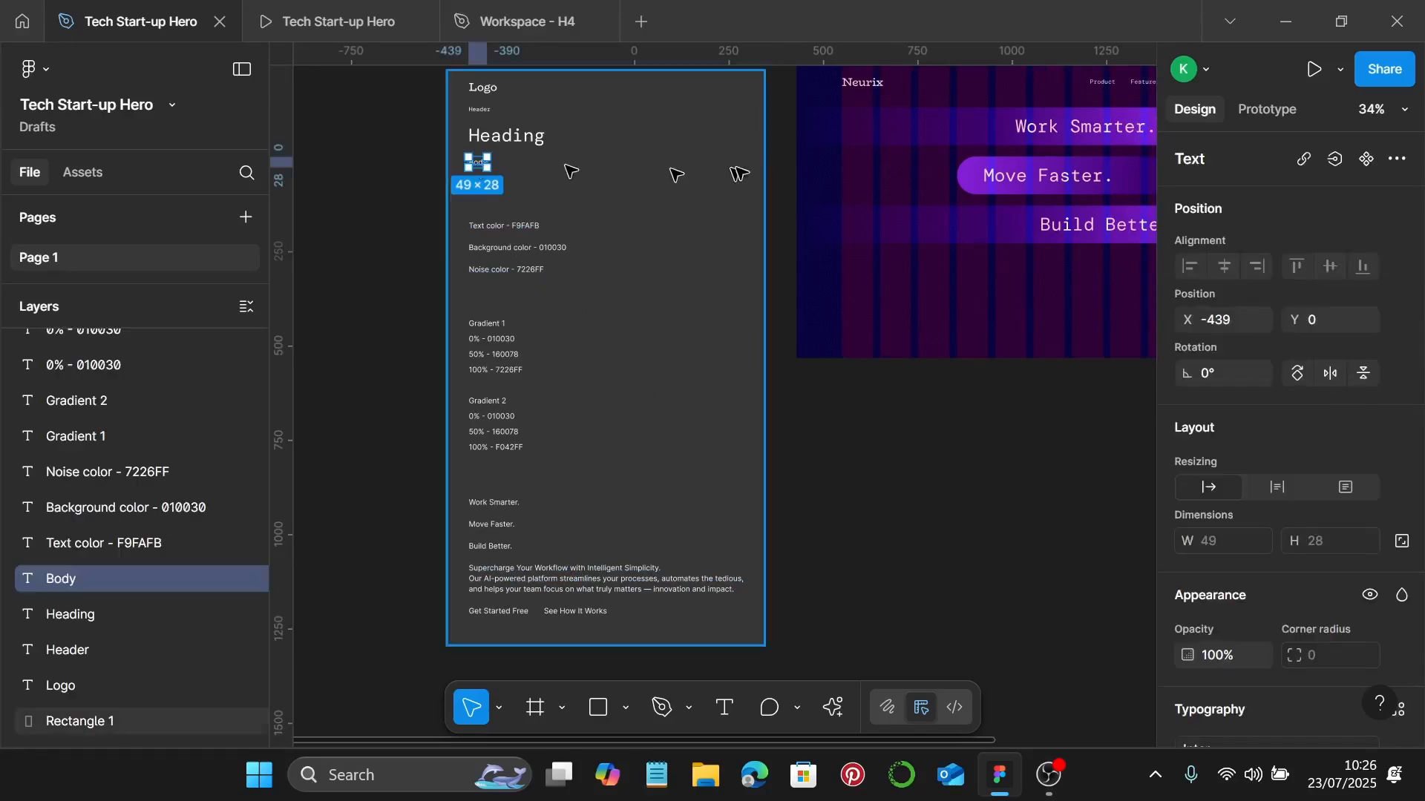
scroll(453, 138, up, 8)
scroll(1301, 496, down, 5)
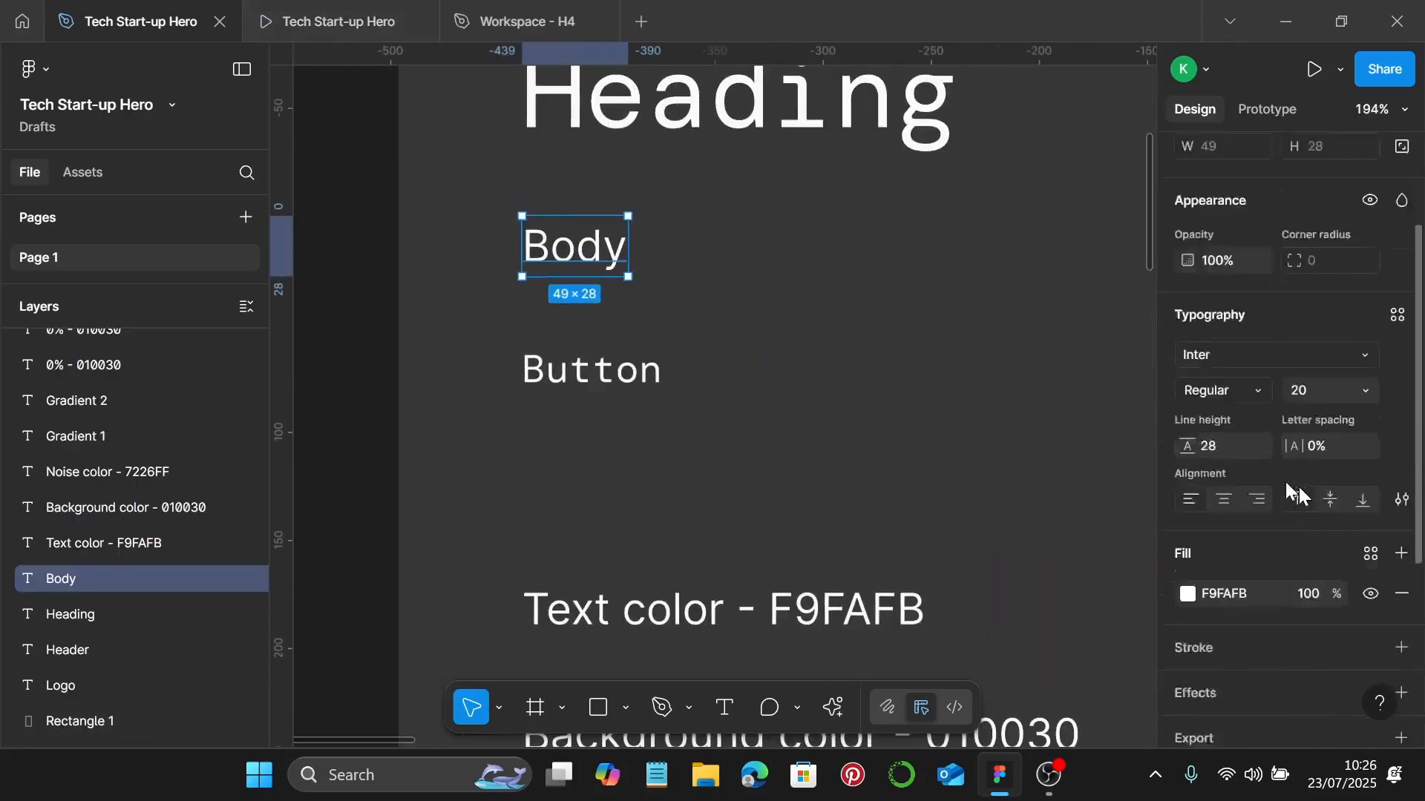
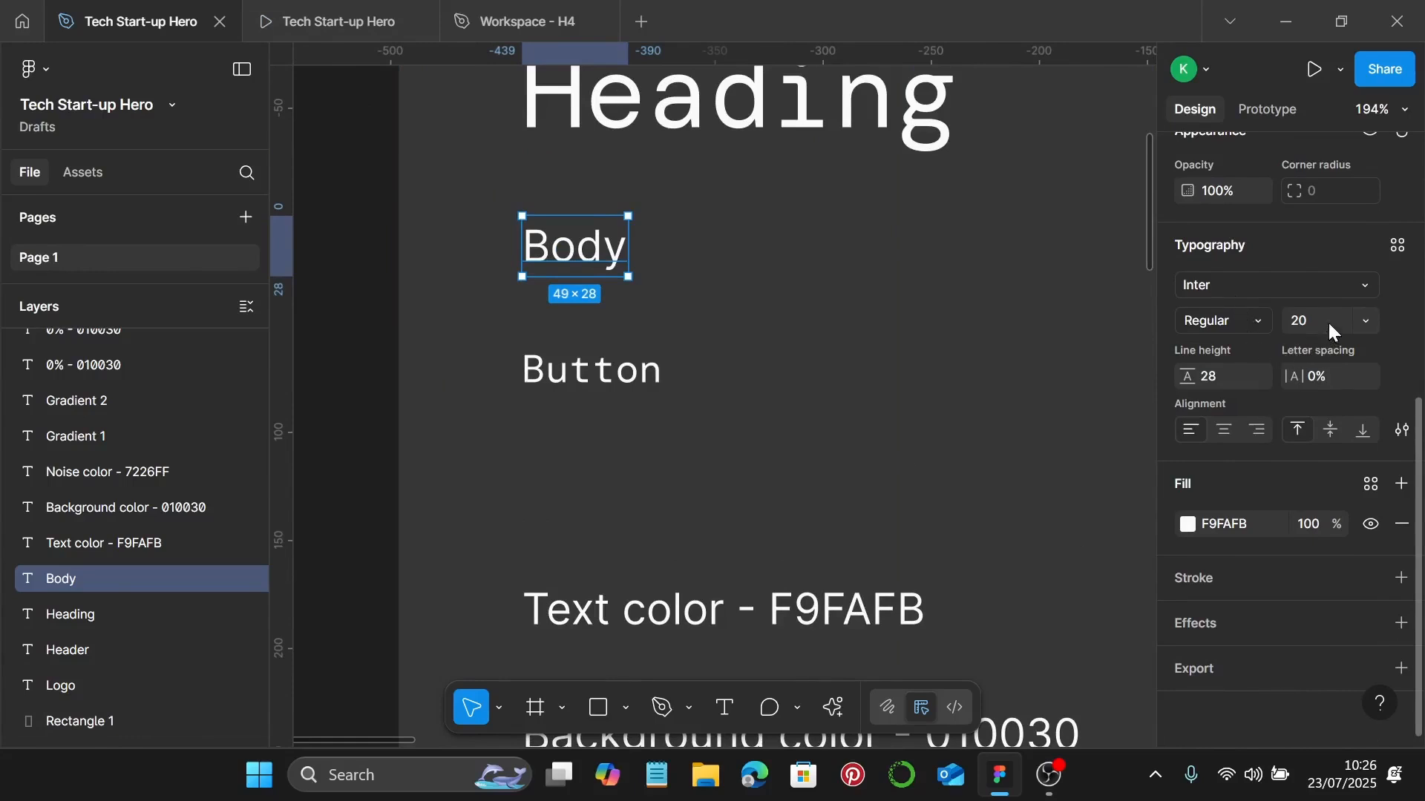
scroll(894, 429, down, 3)
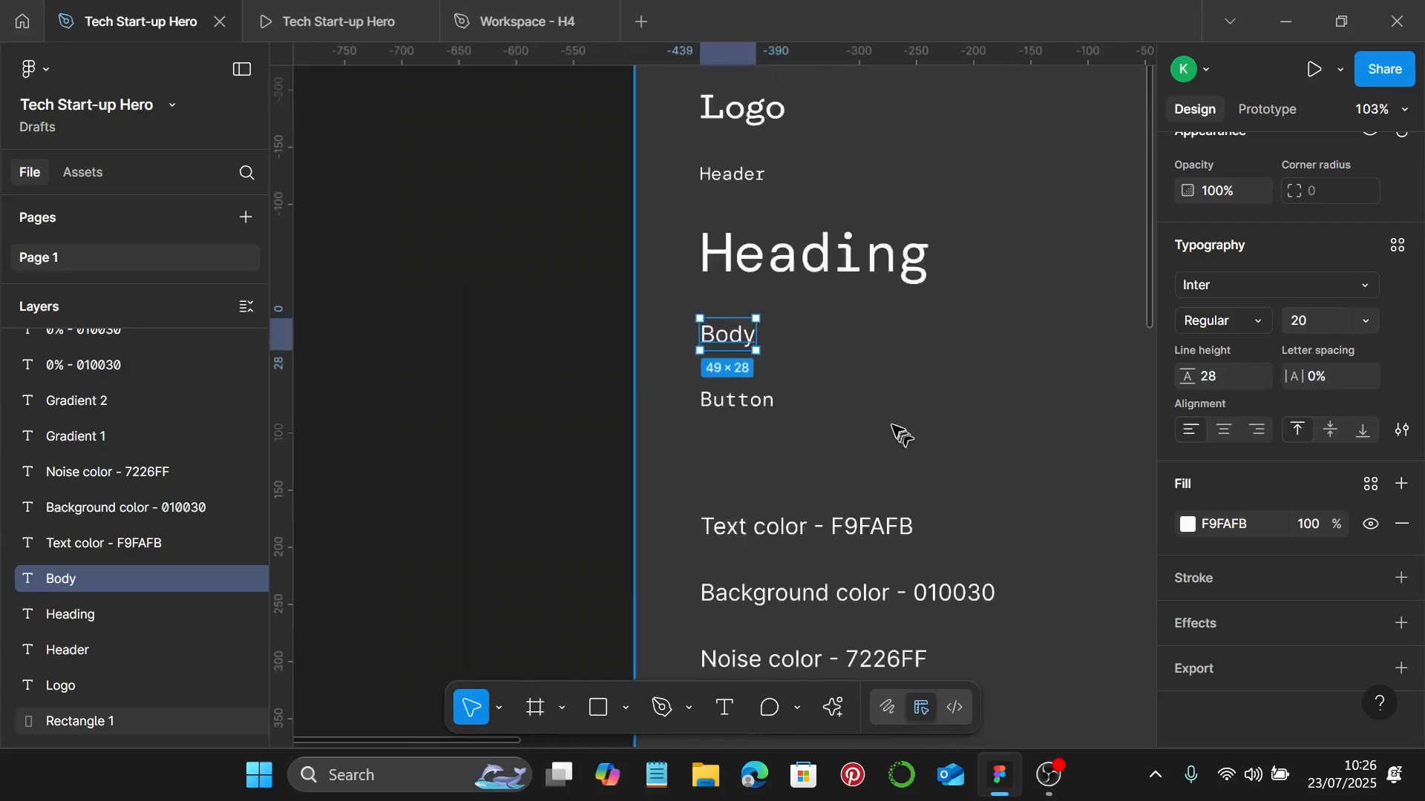
scroll(882, 427, right, 4)
scroll(878, 427, down, 3)
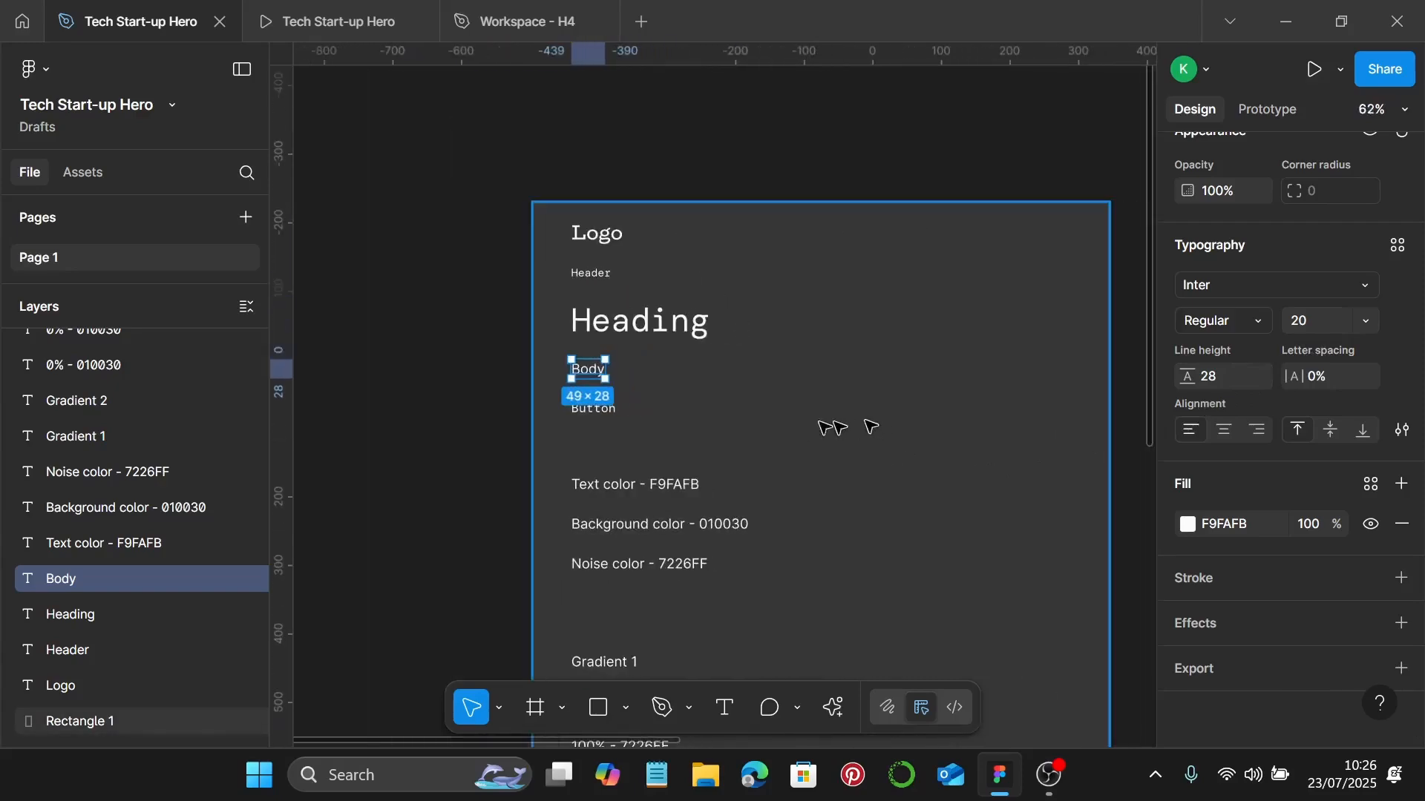
Select the Button sample in the style guide and examine its typography settings.
click(610, 428)
click(598, 407)
scroll(1262, 482, down, 5)
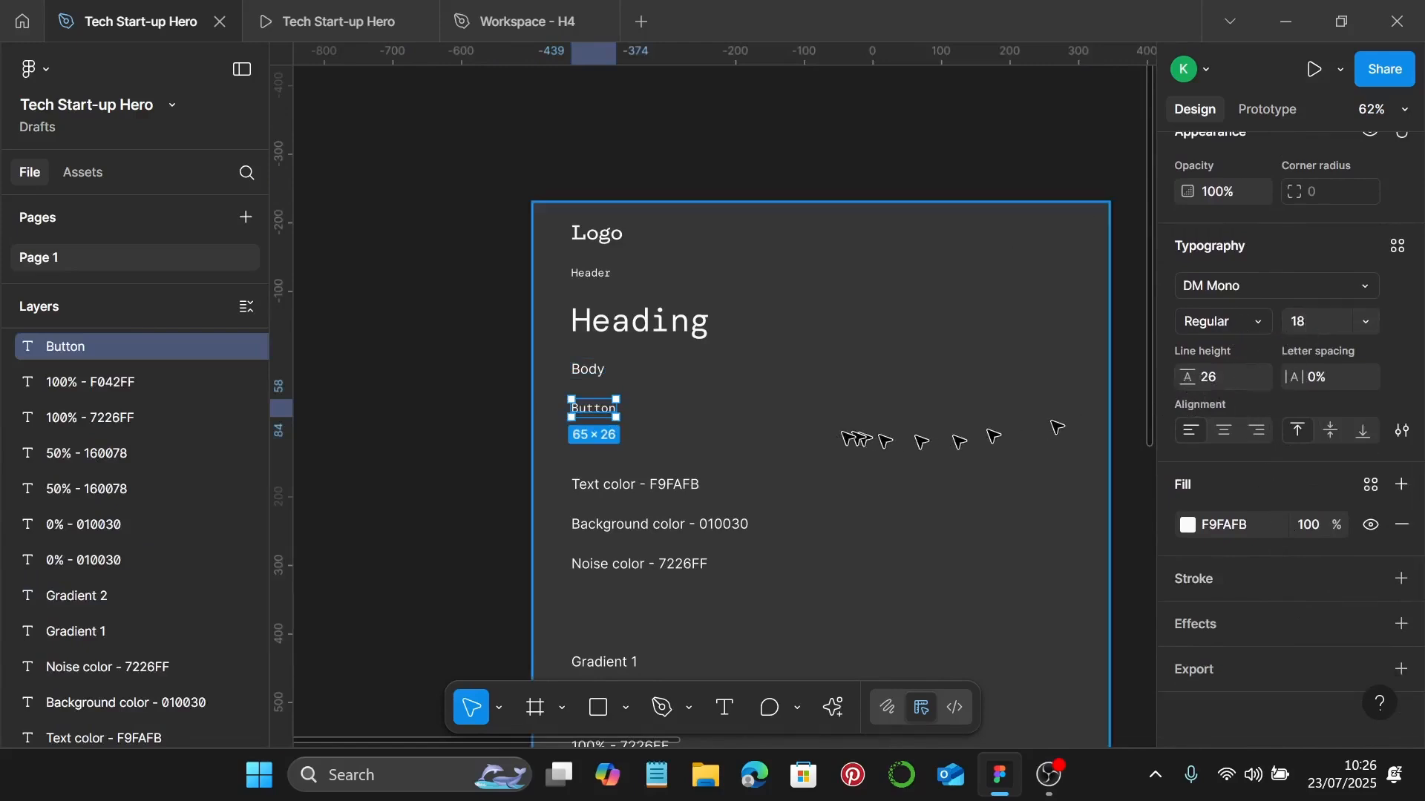
Duplicate the Body and Button text samples from the style guide into the lower part of the Desktop - 1 frame.
shift+click(587, 378)
scroll(592, 411, down, 3)
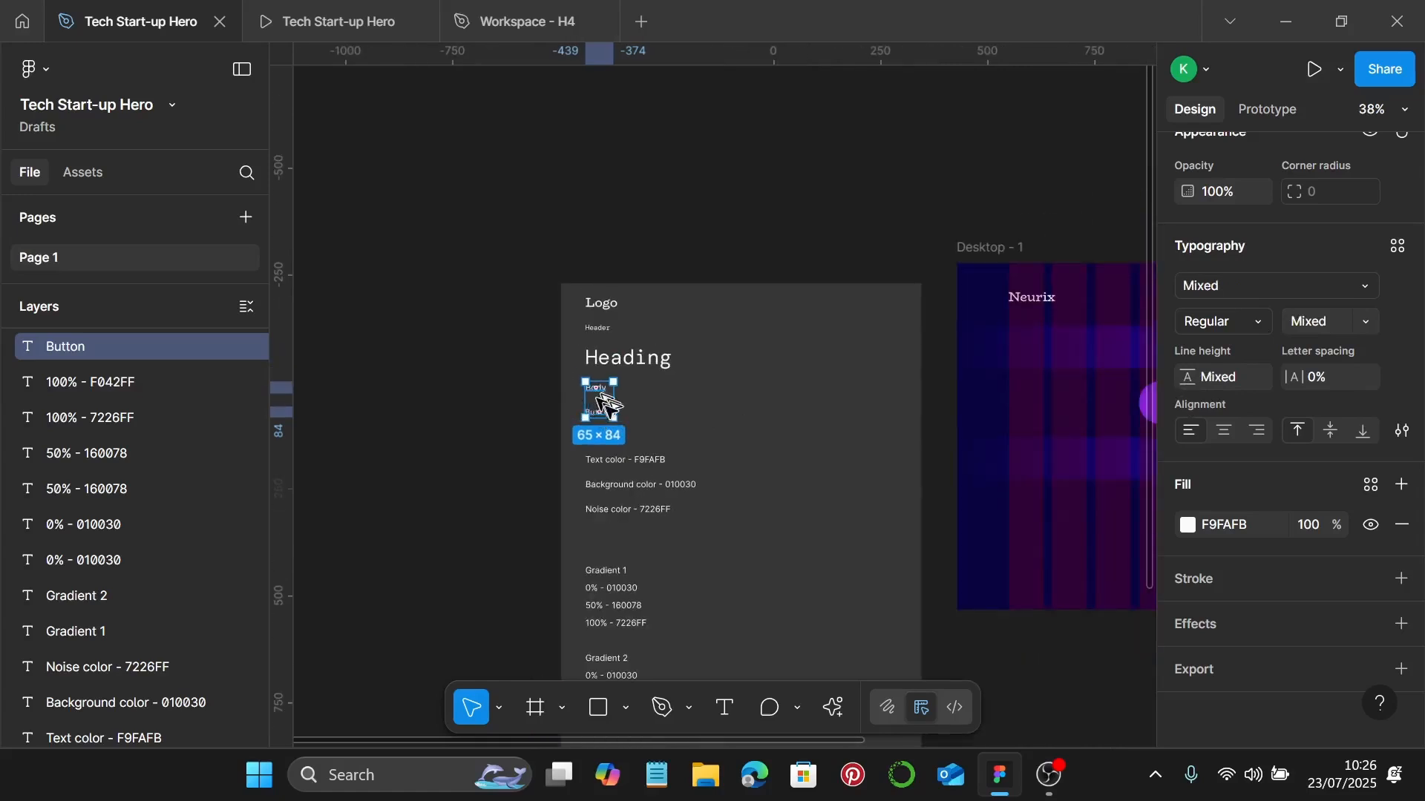
drag(603, 403, 1049, 542)
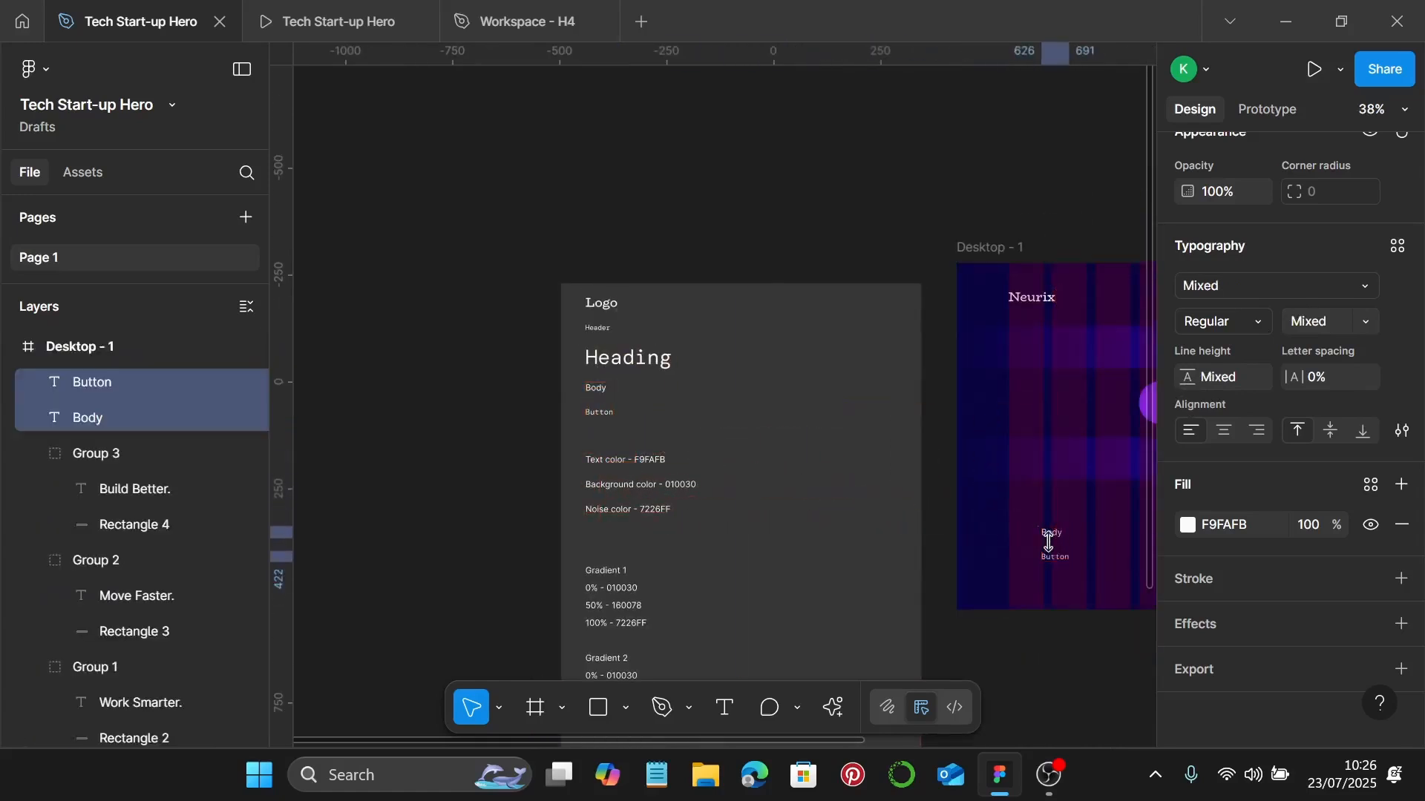
click(1049, 541)
scroll(1050, 547, right, 3)
scroll(955, 557, up, 5)
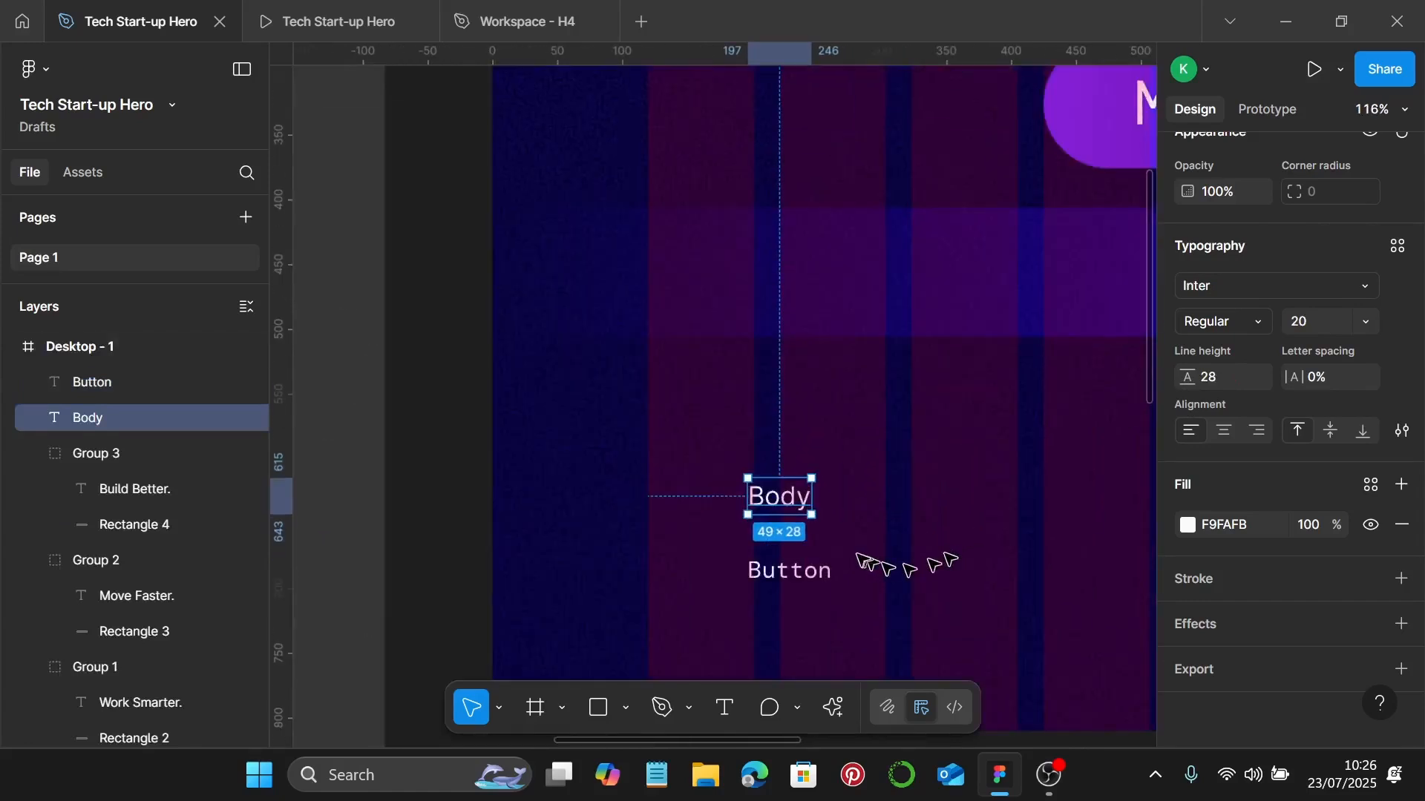
Move the Body and Button copies toward the centre below the headline bars, placing Button at about X 405, Y 709.
scroll(831, 567, down, 3)
click(824, 573)
shift+click(796, 527)
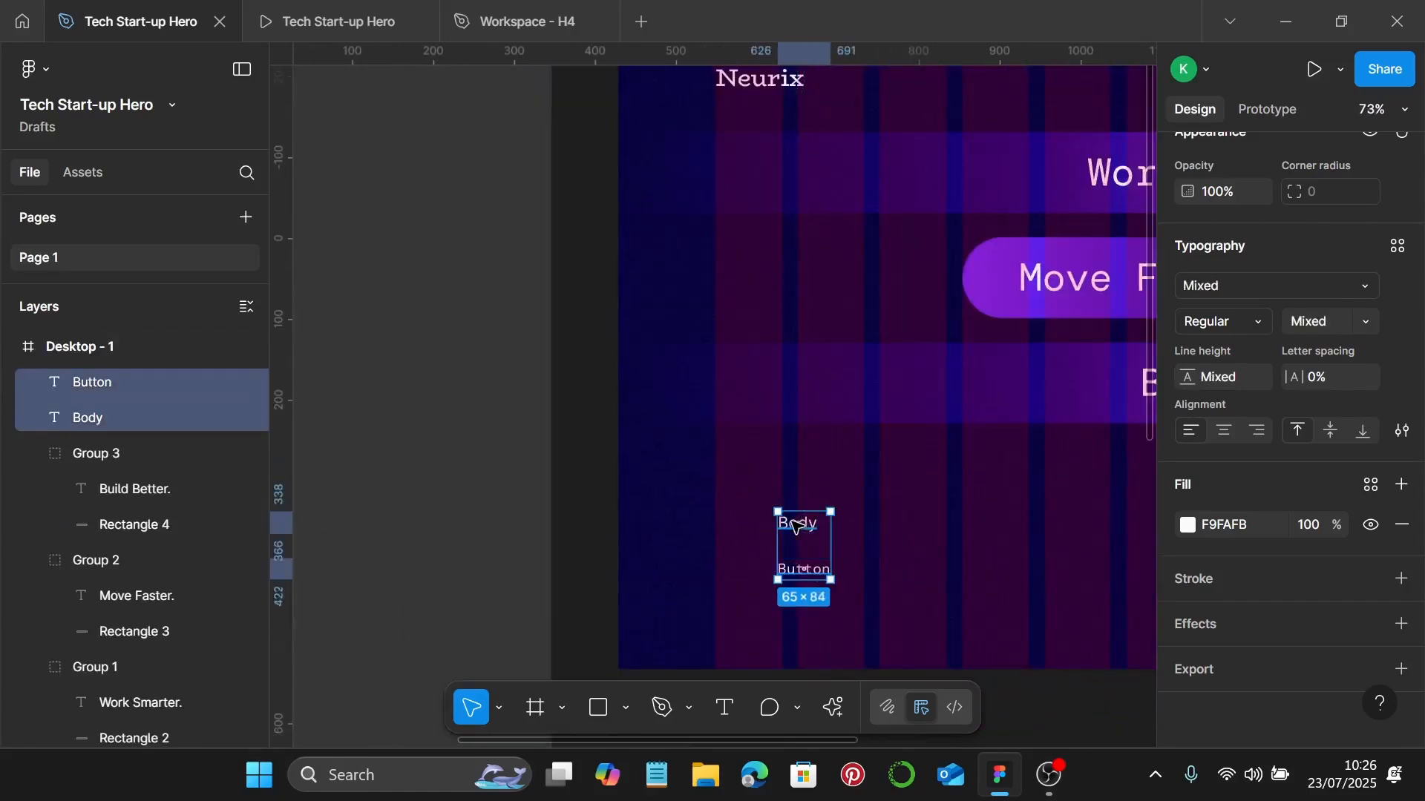
drag(796, 527, 958, 596)
scroll(1002, 535, down, 1)
click(992, 570)
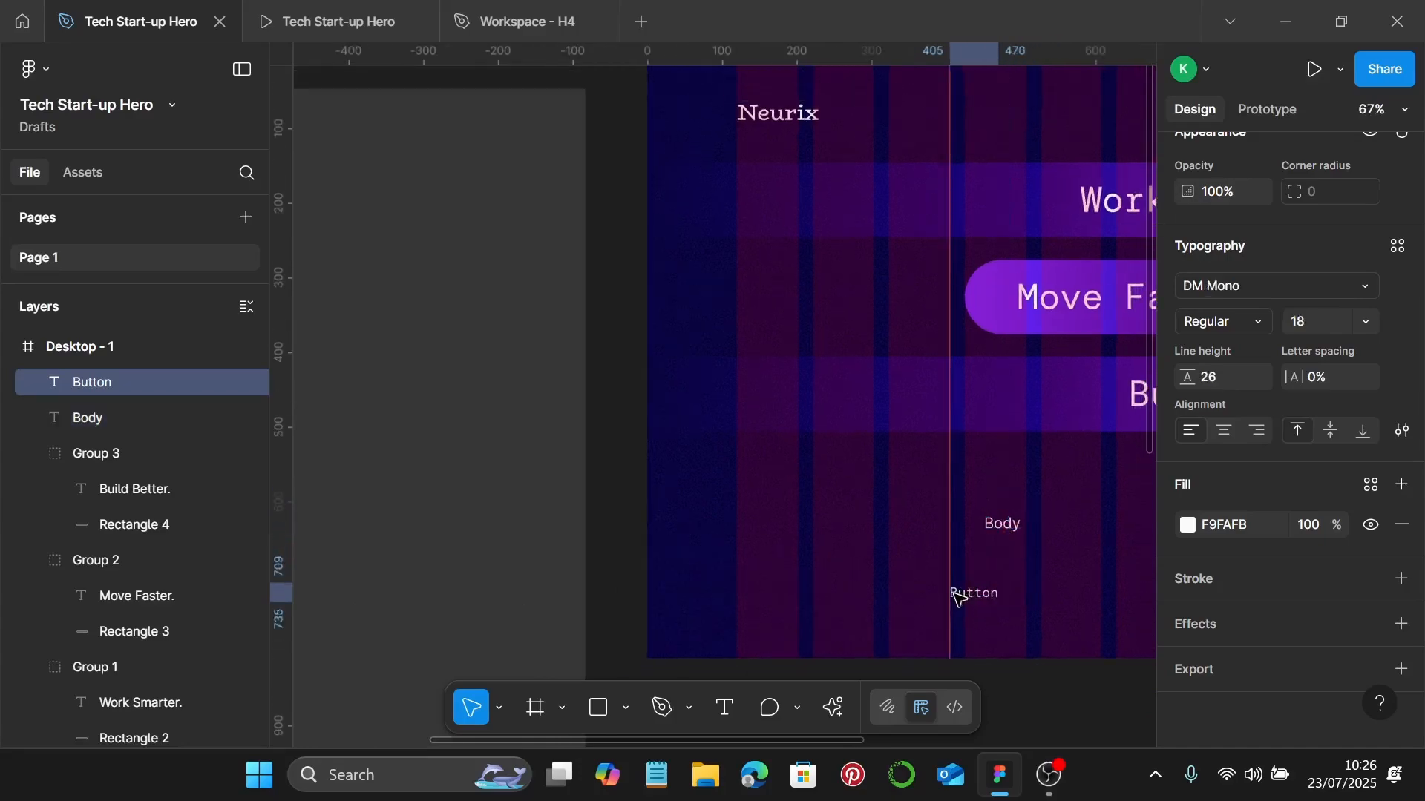
Copy the full "Supercharge Your Workflow with Intelligent Simplicity." paragraph text from the style guide.
scroll(963, 592, down, 4)
ctrl+scroll(954, 583, down, 2)
scroll(816, 549, down, 3)
ctrl+scroll(595, 478, up, 3)
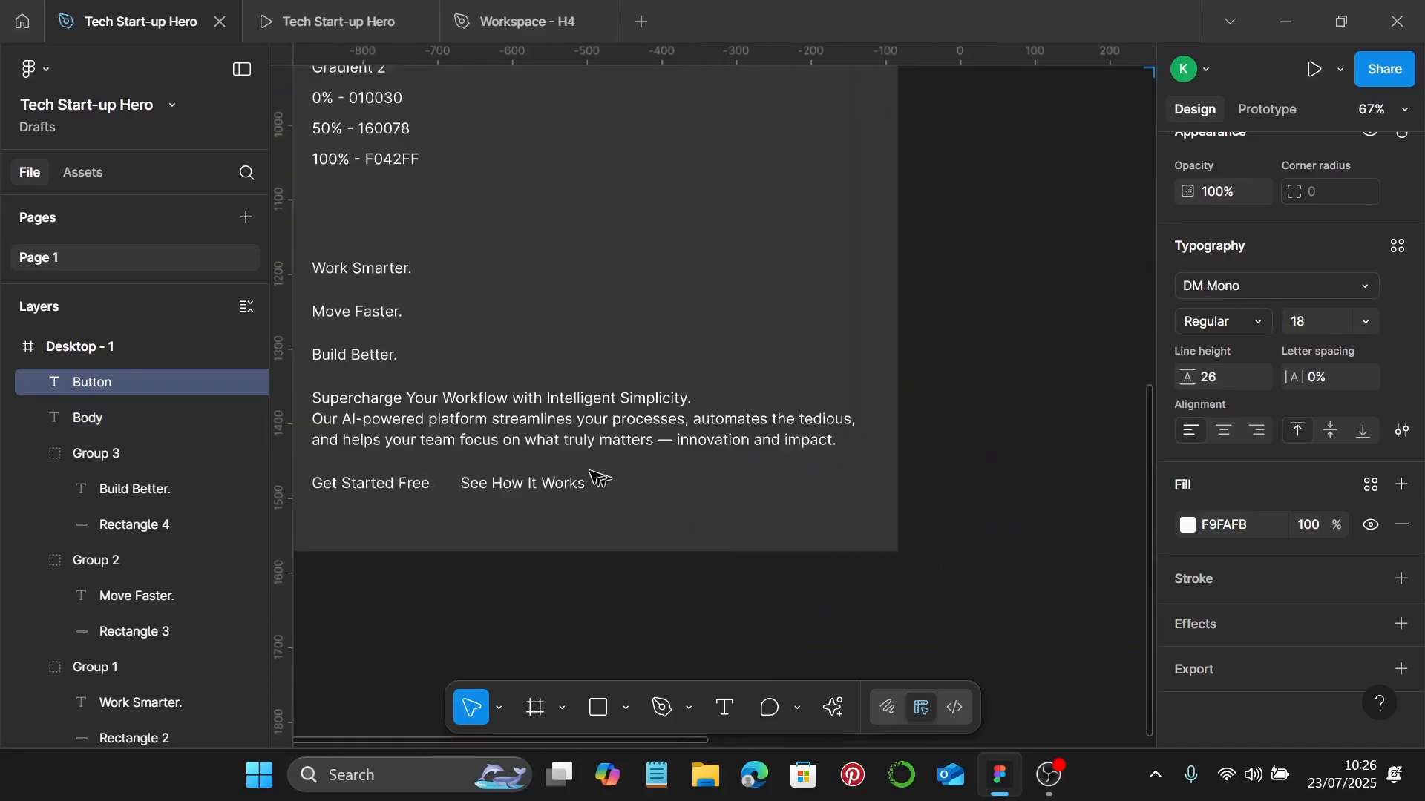
click(551, 437)
double_click(550, 434)
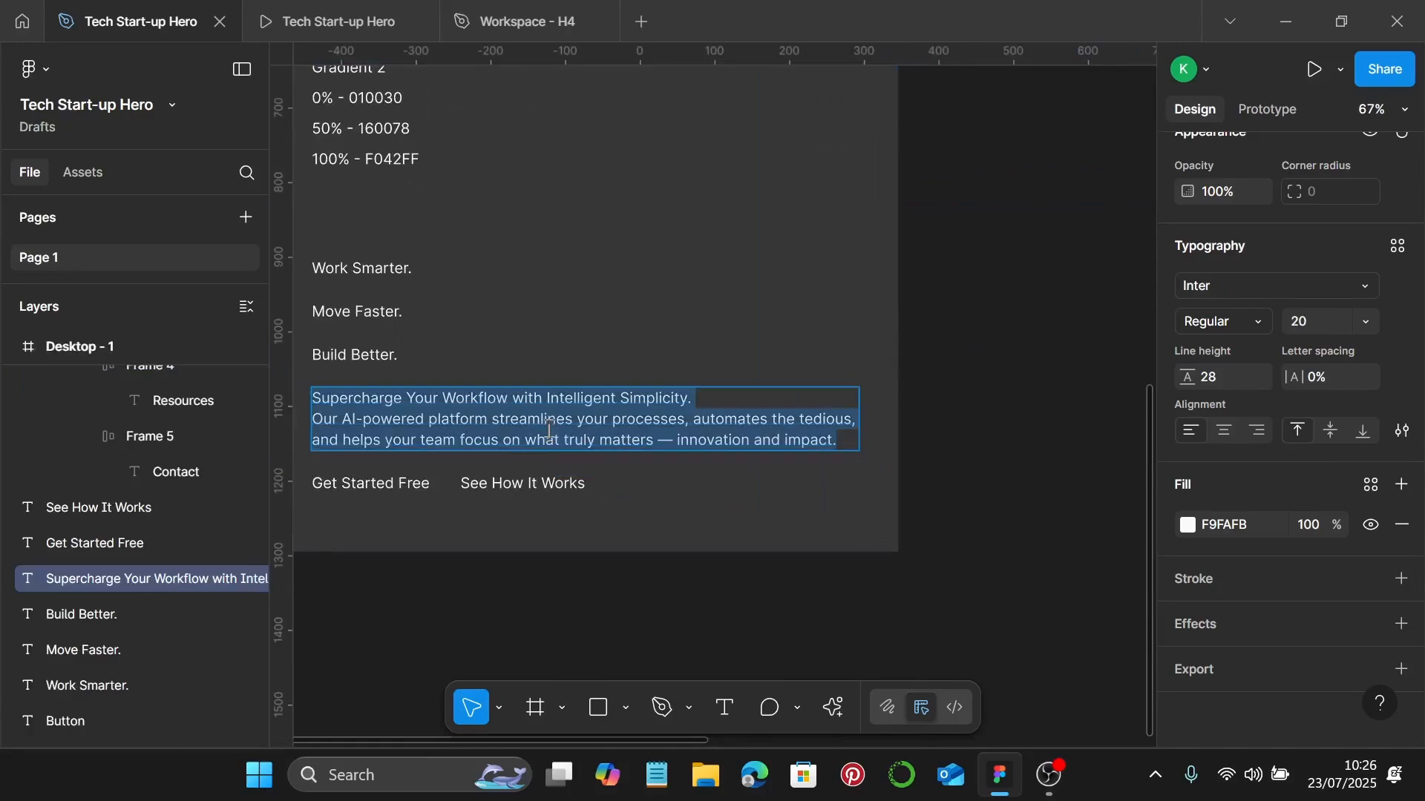
Replace the Body placeholder text in the Desktop - 1 frame with the copied paragraph.
ctrl+scroll(549, 428, down, 4)
scroll(564, 419, up, 5)
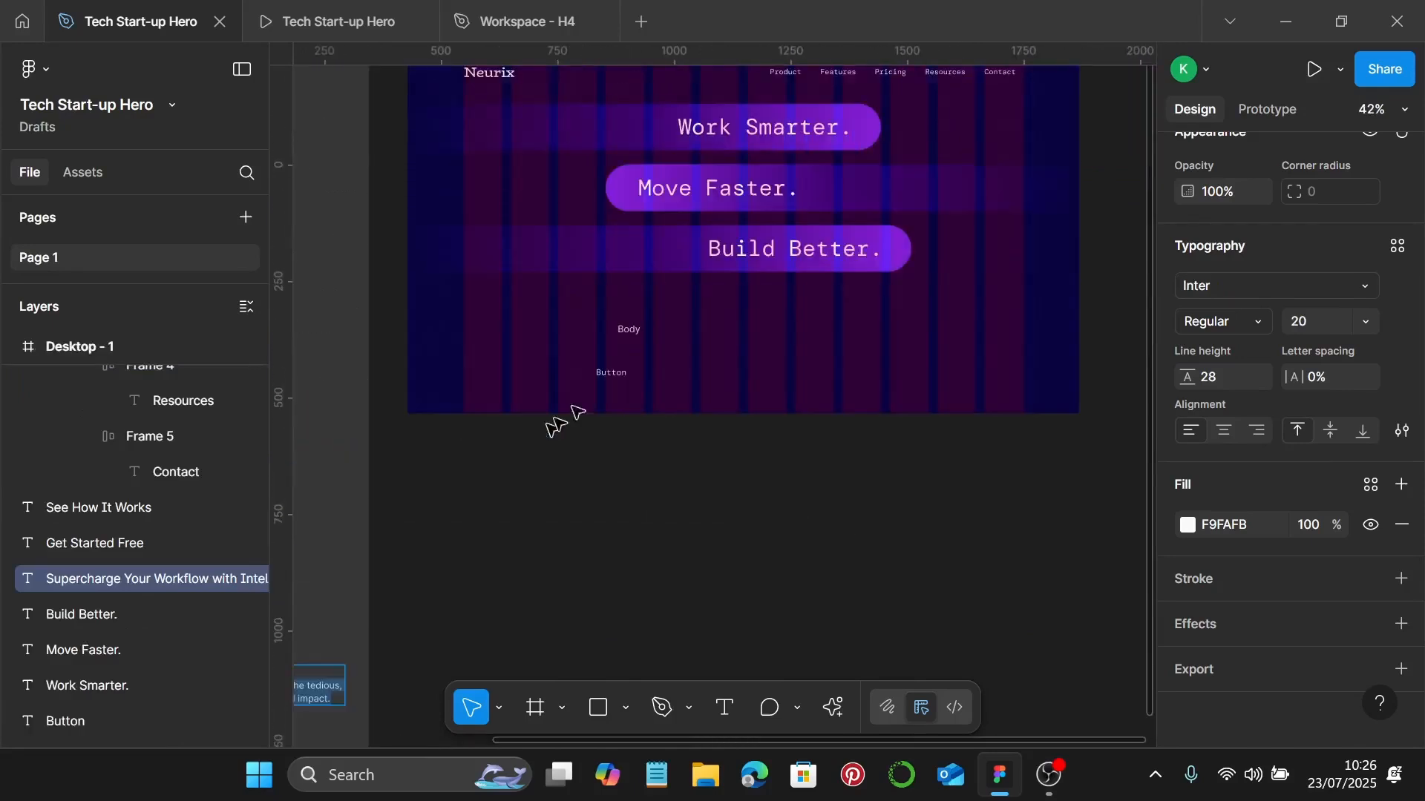
ctrl+scroll(652, 336, up, 3)
click(611, 322)
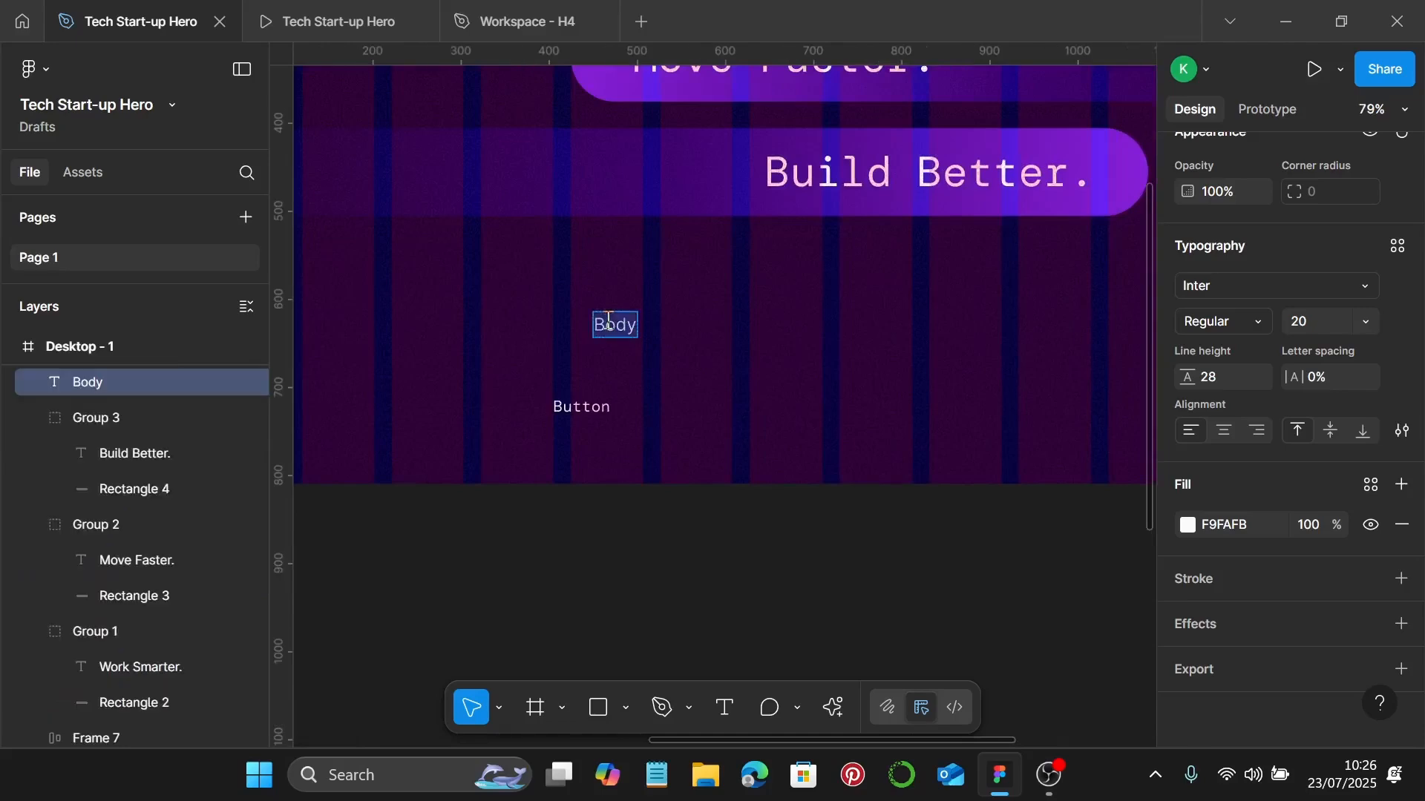
key(ctrl+v)
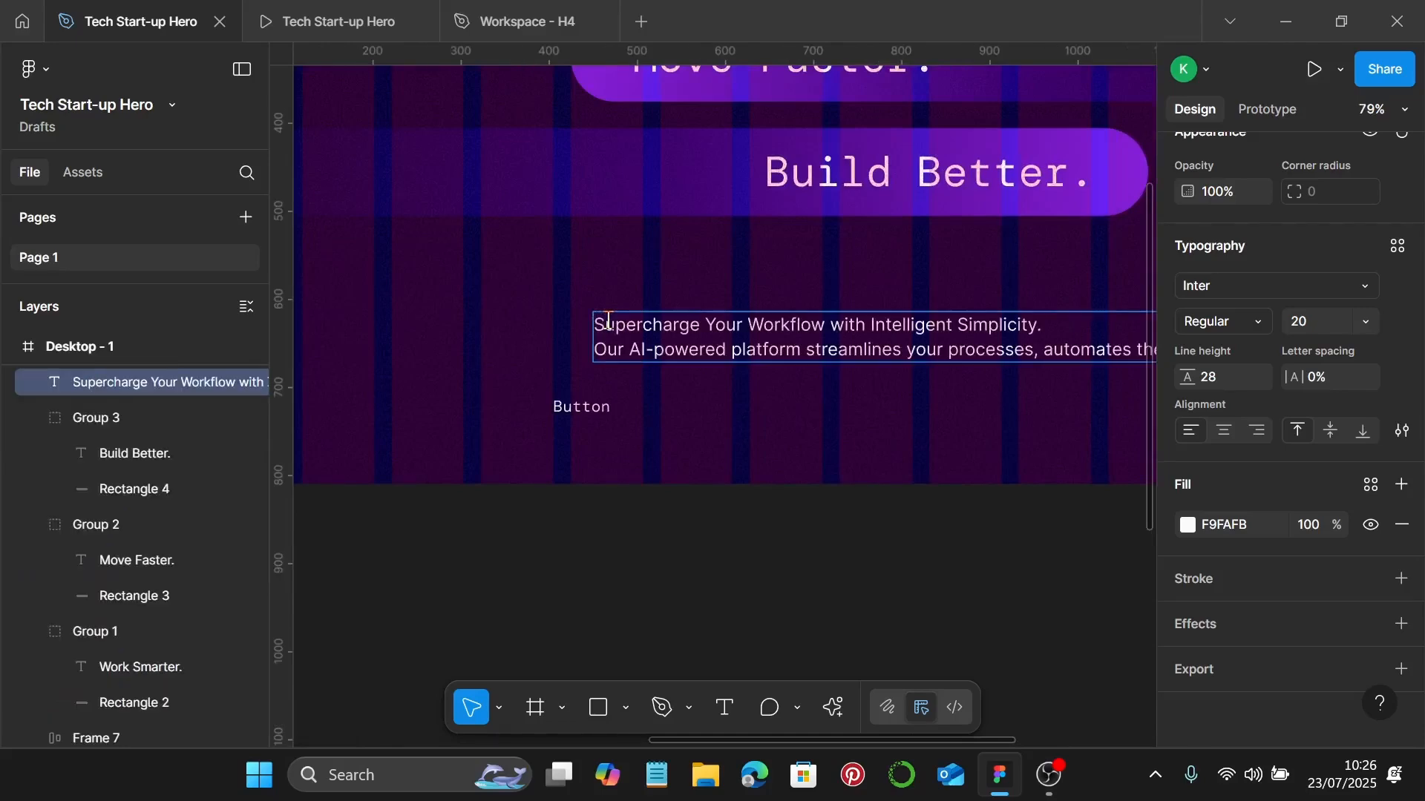
Finish editing the body paragraph and move its text box to about X 303, Y 580 in the Desktop - 1 frame.
ctrl+scroll(608, 320, down, 3)
key(Escape)
ctrl+scroll(646, 349, down, 1)
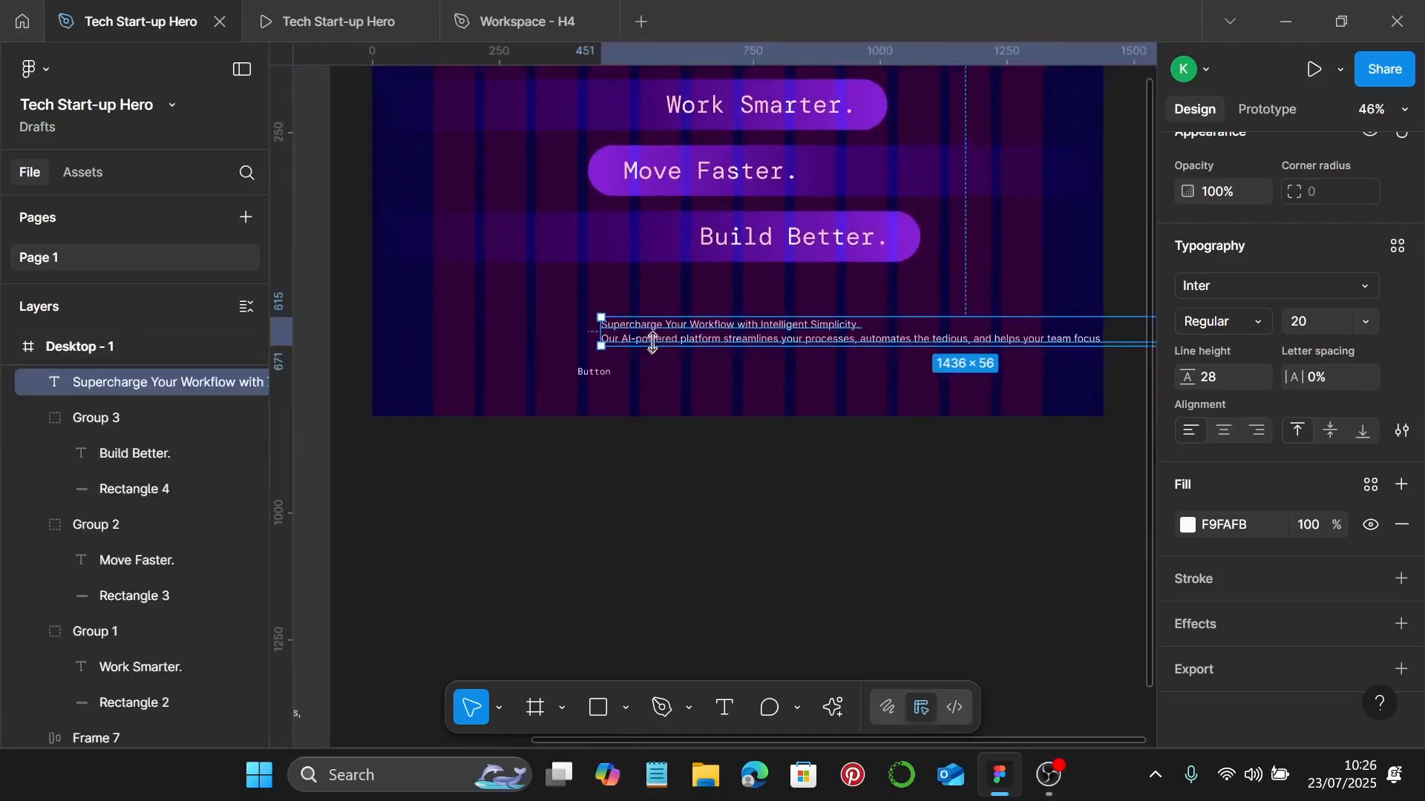
drag(653, 343, 576, 327)
scroll(581, 328, right, 1)
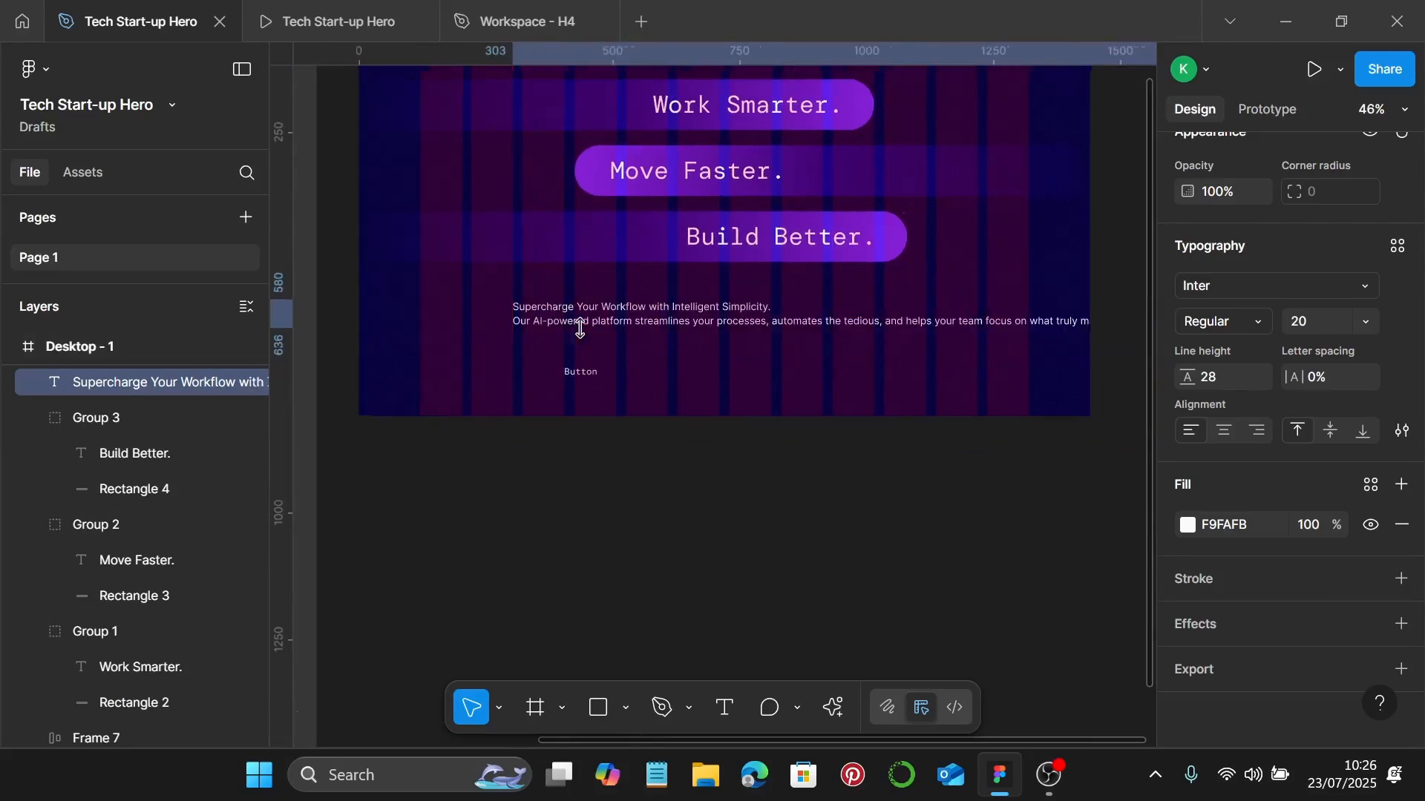
Narrow the body paragraph's text box to about 732 px wide so the copy wraps onto three lines.
ctrl+scroll(581, 328, down, 3)
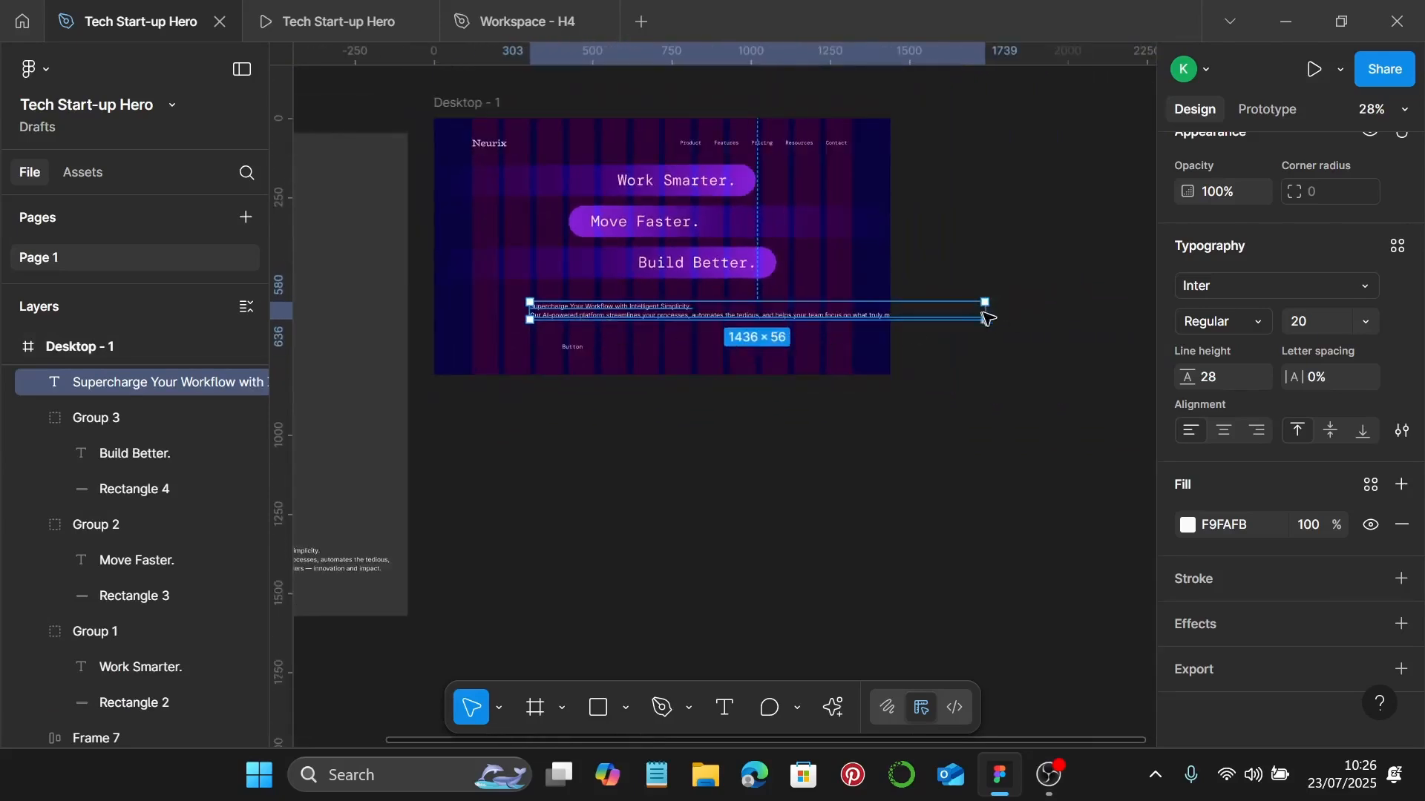
drag(986, 310, 815, 318)
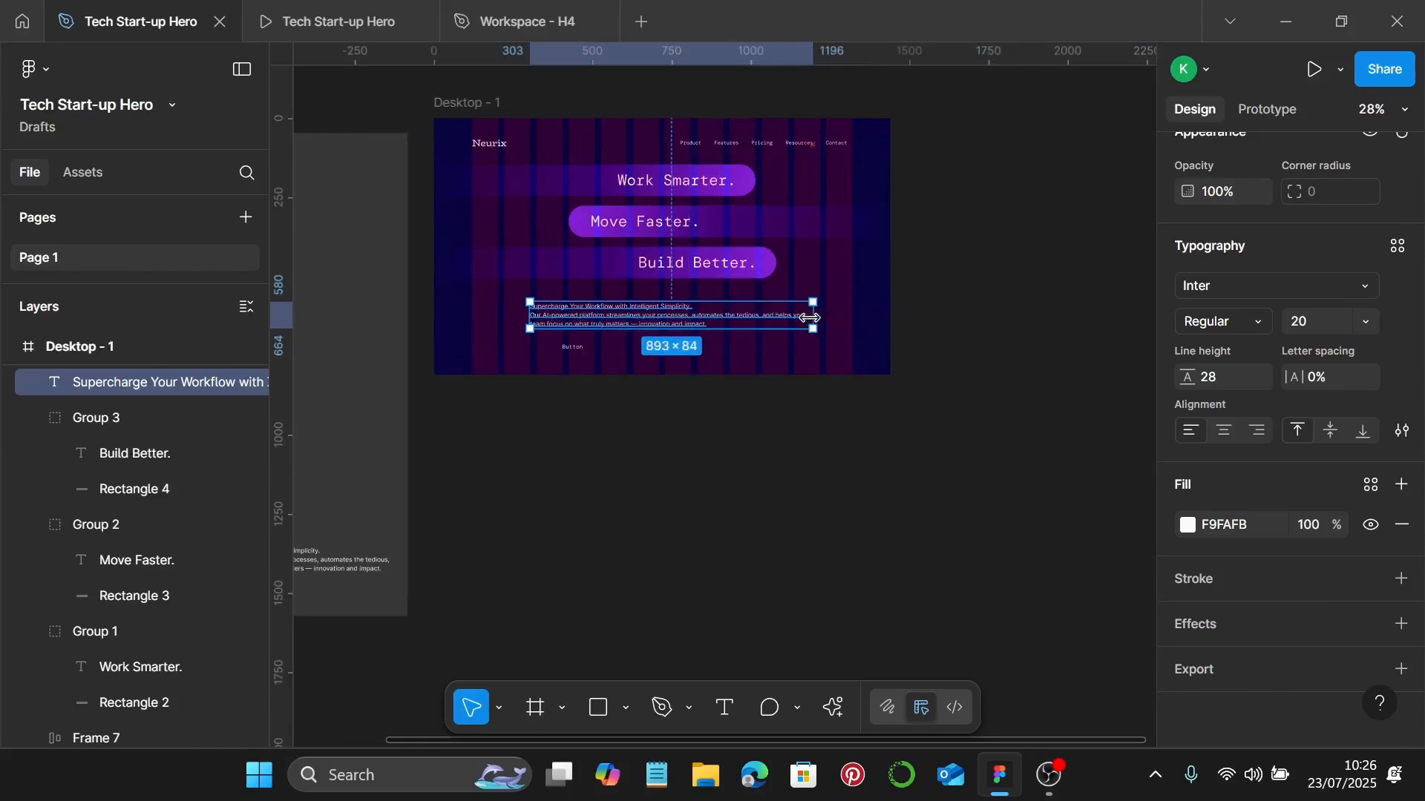
ctrl+scroll(810, 318, up, 5)
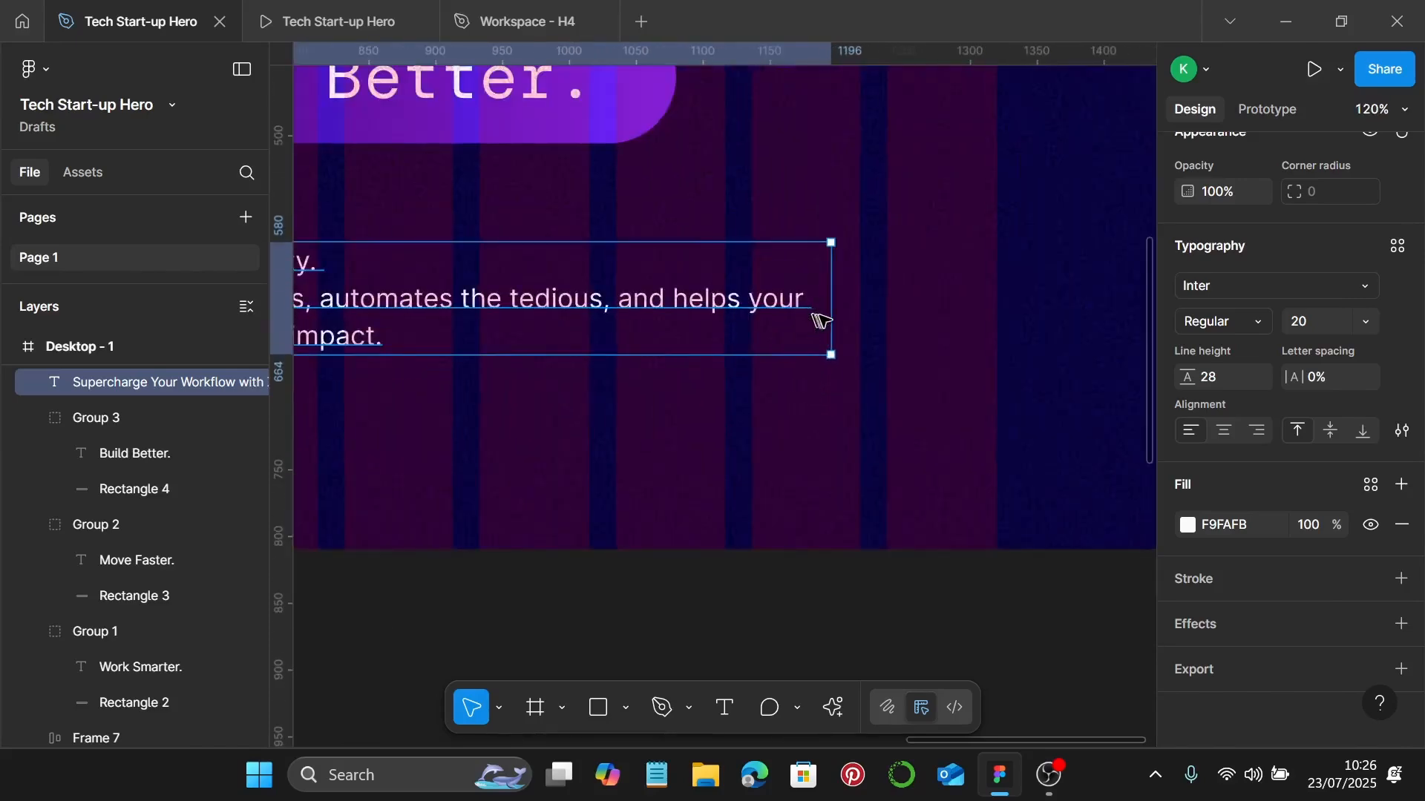
drag(829, 315, 641, 321)
ctrl+scroll(654, 312, down, 2)
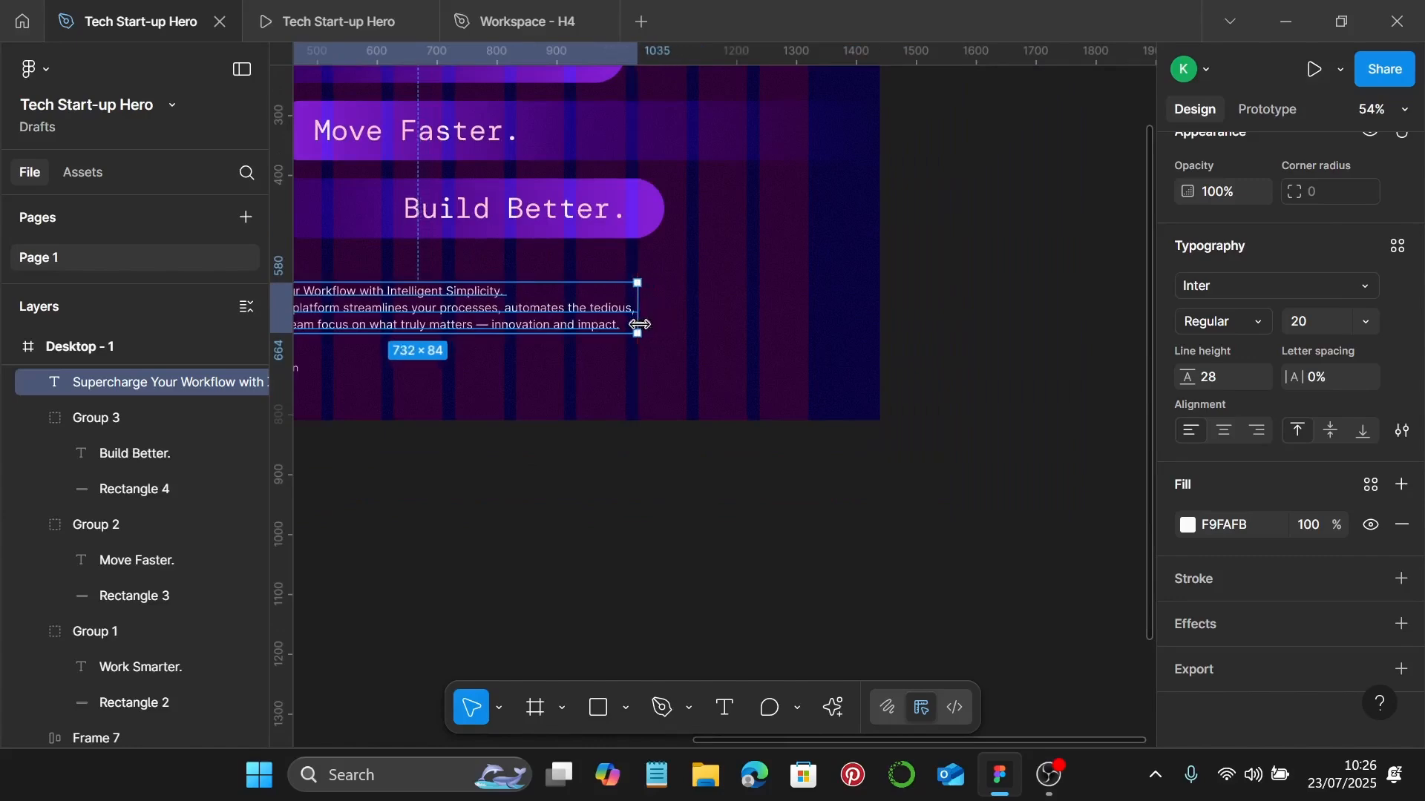
scroll(639, 324, left, 5)
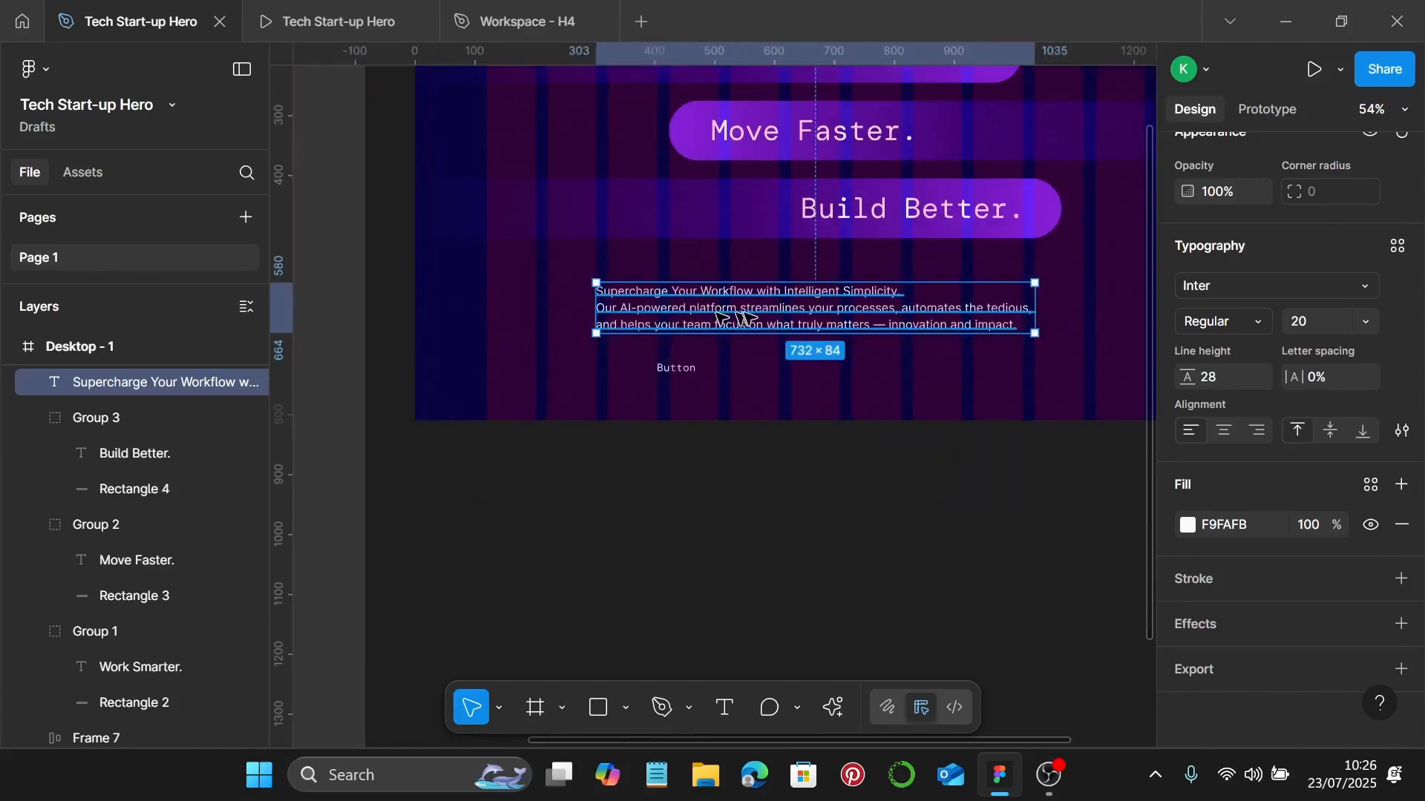
Centre-align the body paragraph's text and reposition it under the headline bars at about X 348, Y 556.
click(1226, 431)
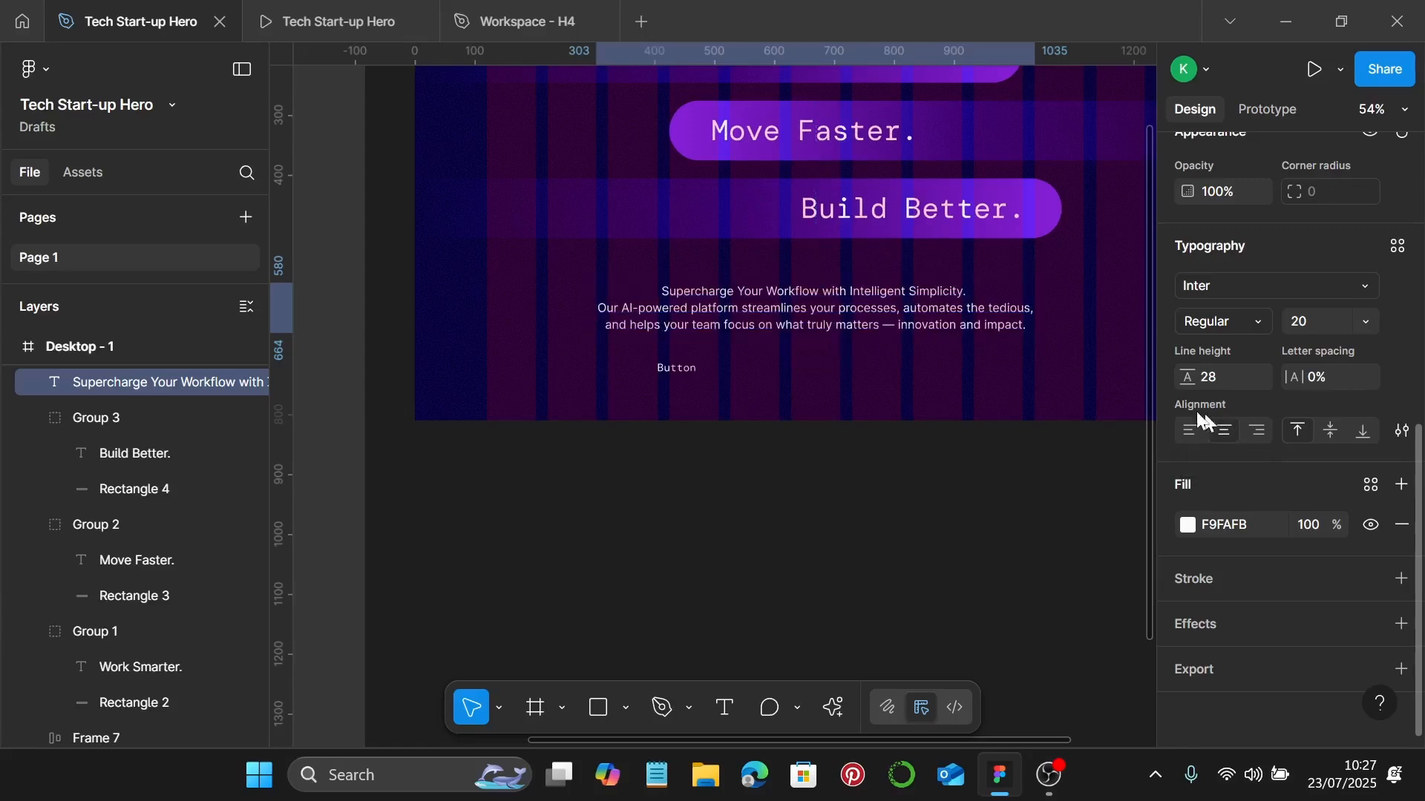
drag(814, 328, 855, 304)
scroll(887, 356, up, 1)
scroll(897, 407, up, 3)
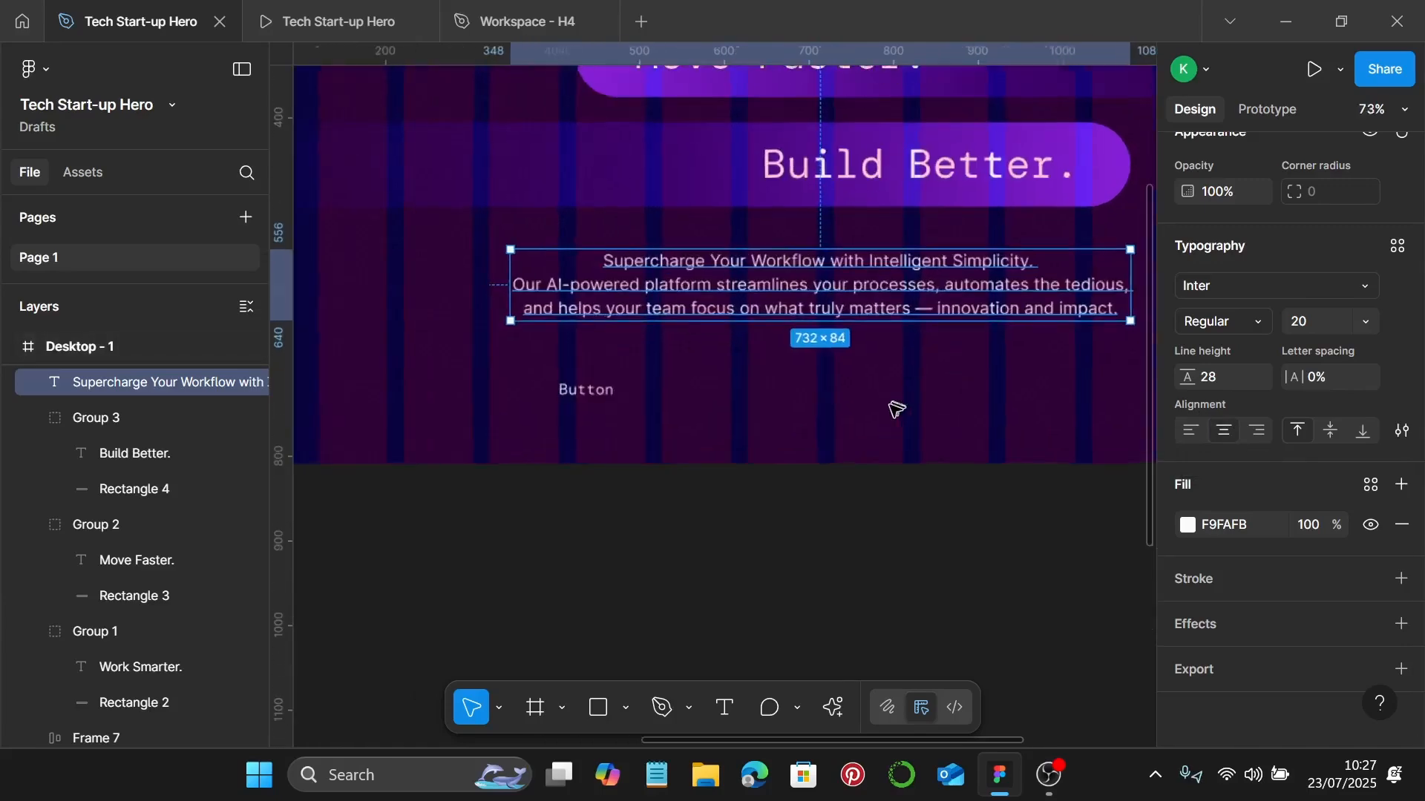
Move the Button text below the paragraph and wrap it in an auto layout frame at about X 530, Y 691.
click(593, 392)
drag(611, 398, 718, 392)
key(shift+a)
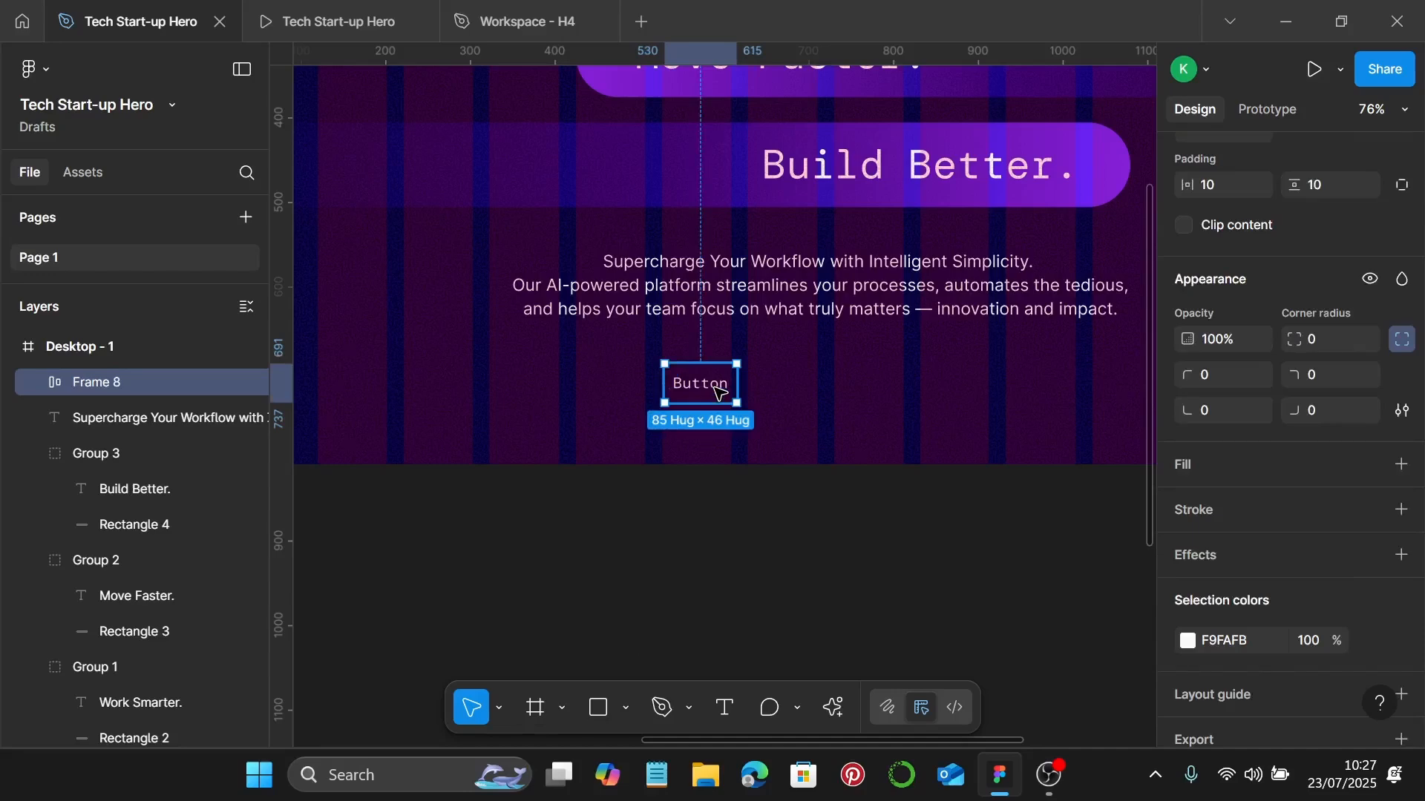
Copy the "Get Started Free" text from the style guide.
scroll(719, 392, down, 5)
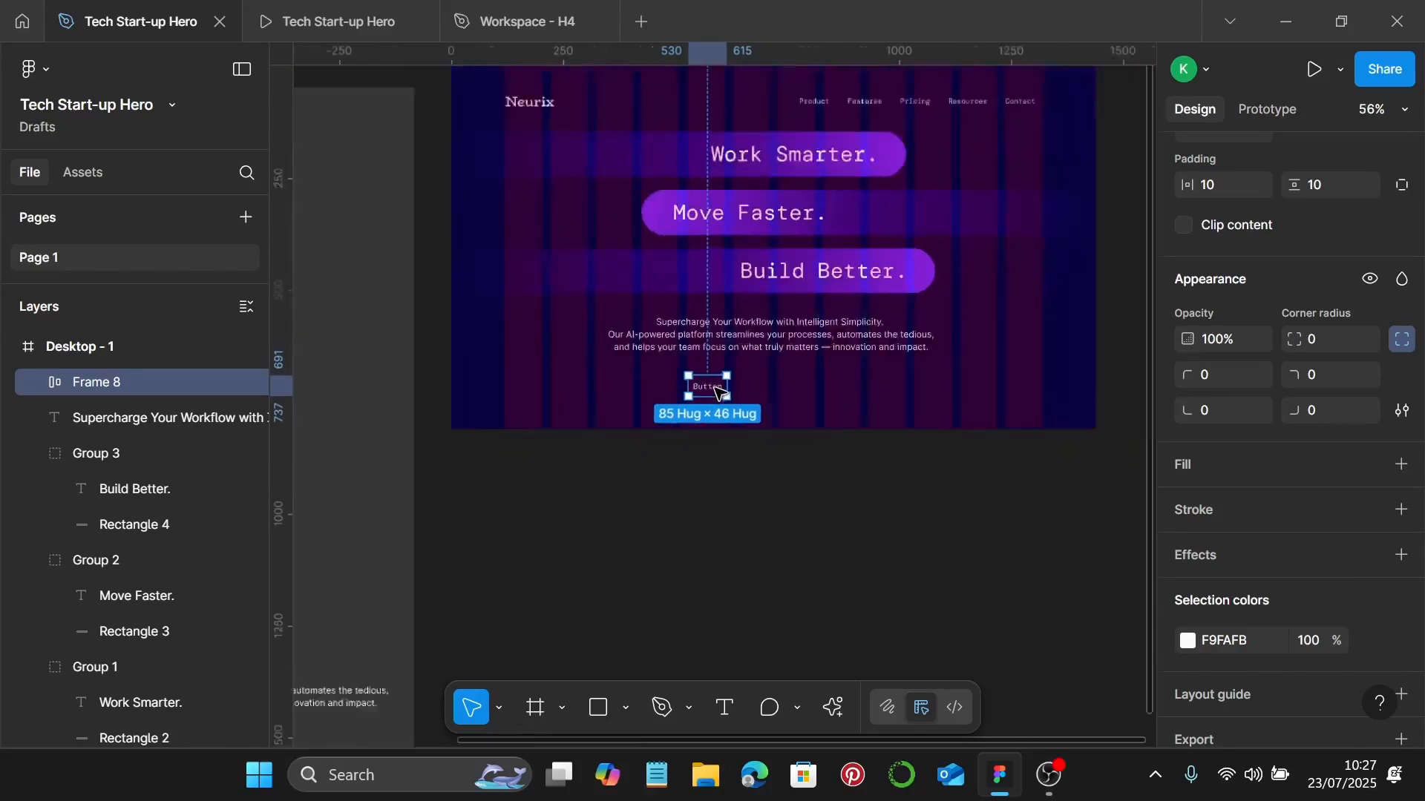
scroll(668, 553, left, 5)
scroll(467, 635, down, 1)
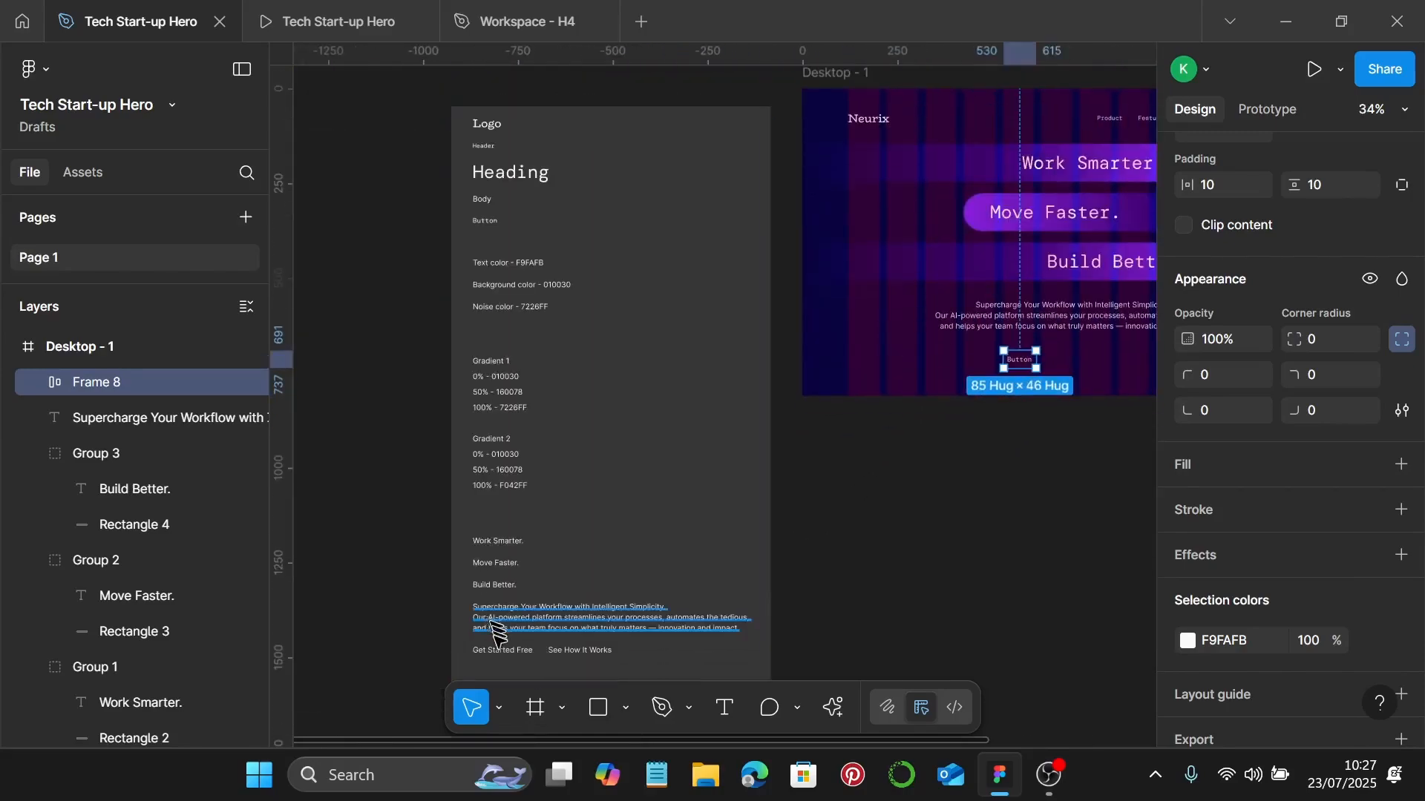
click(503, 651)
scroll(512, 645, down, 2)
scroll(505, 616, up, 3)
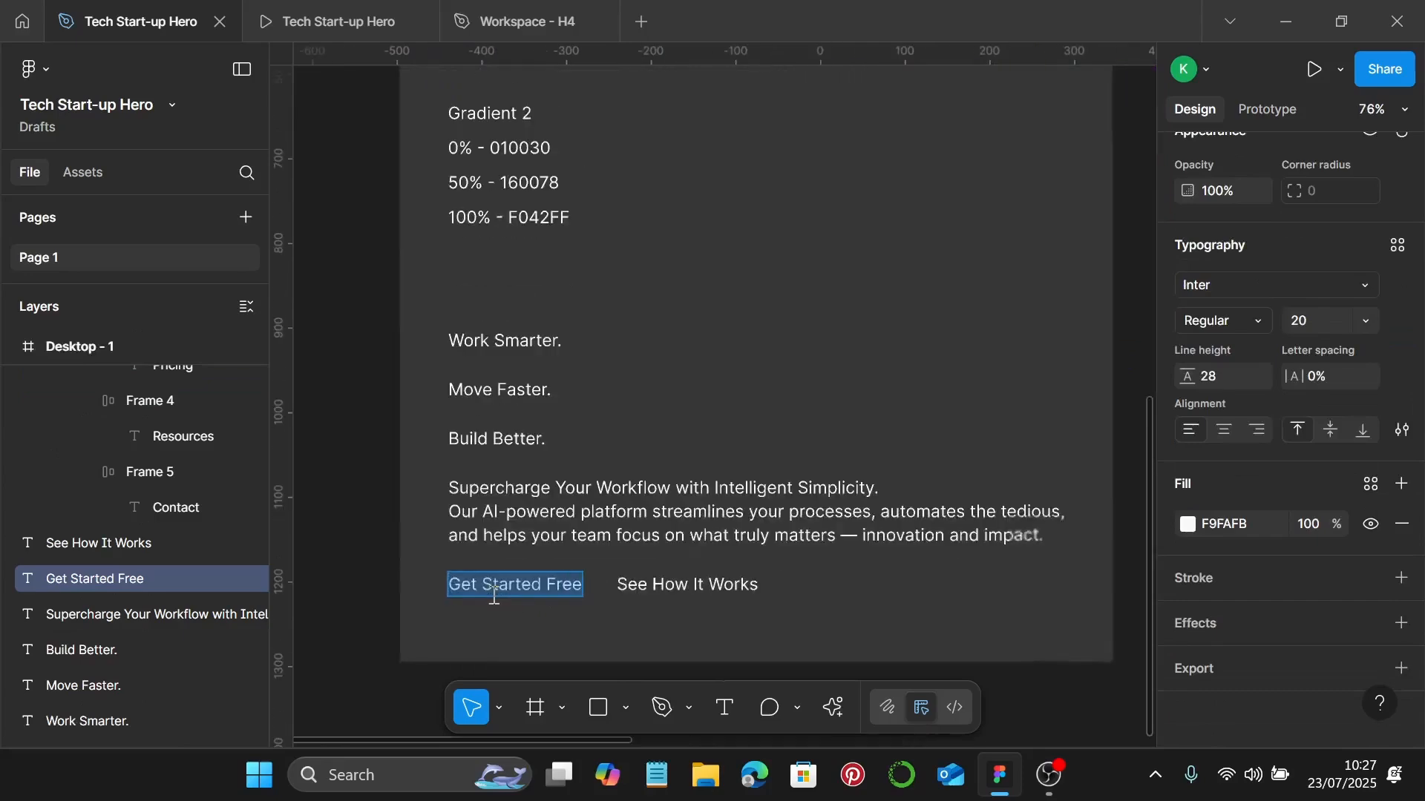
scroll(494, 596, down, 2)
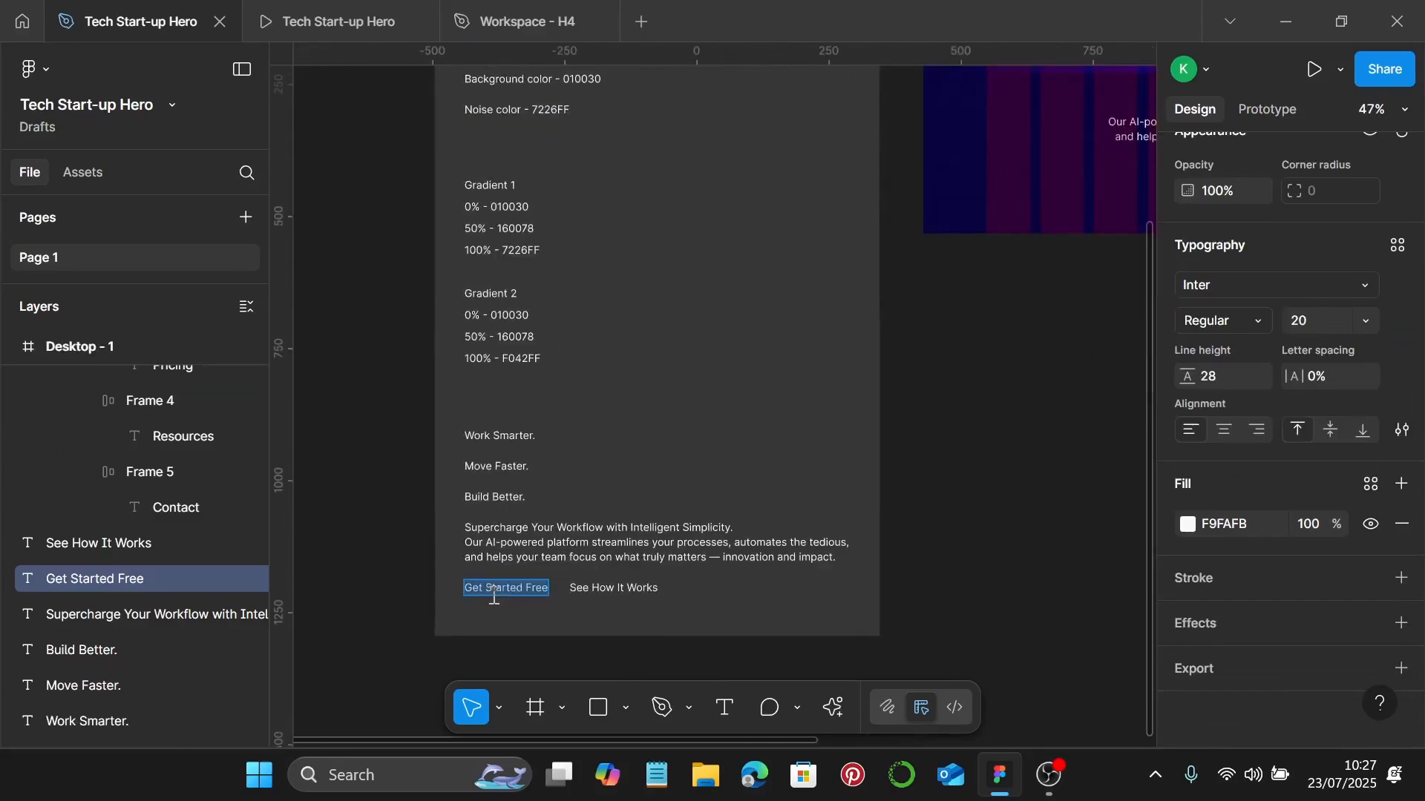
Replace the Button placeholder text in the hero frame with "Get Started Free".
scroll(495, 596, down, 2)
scroll(549, 504, right, 5)
scroll(564, 416, down, 2)
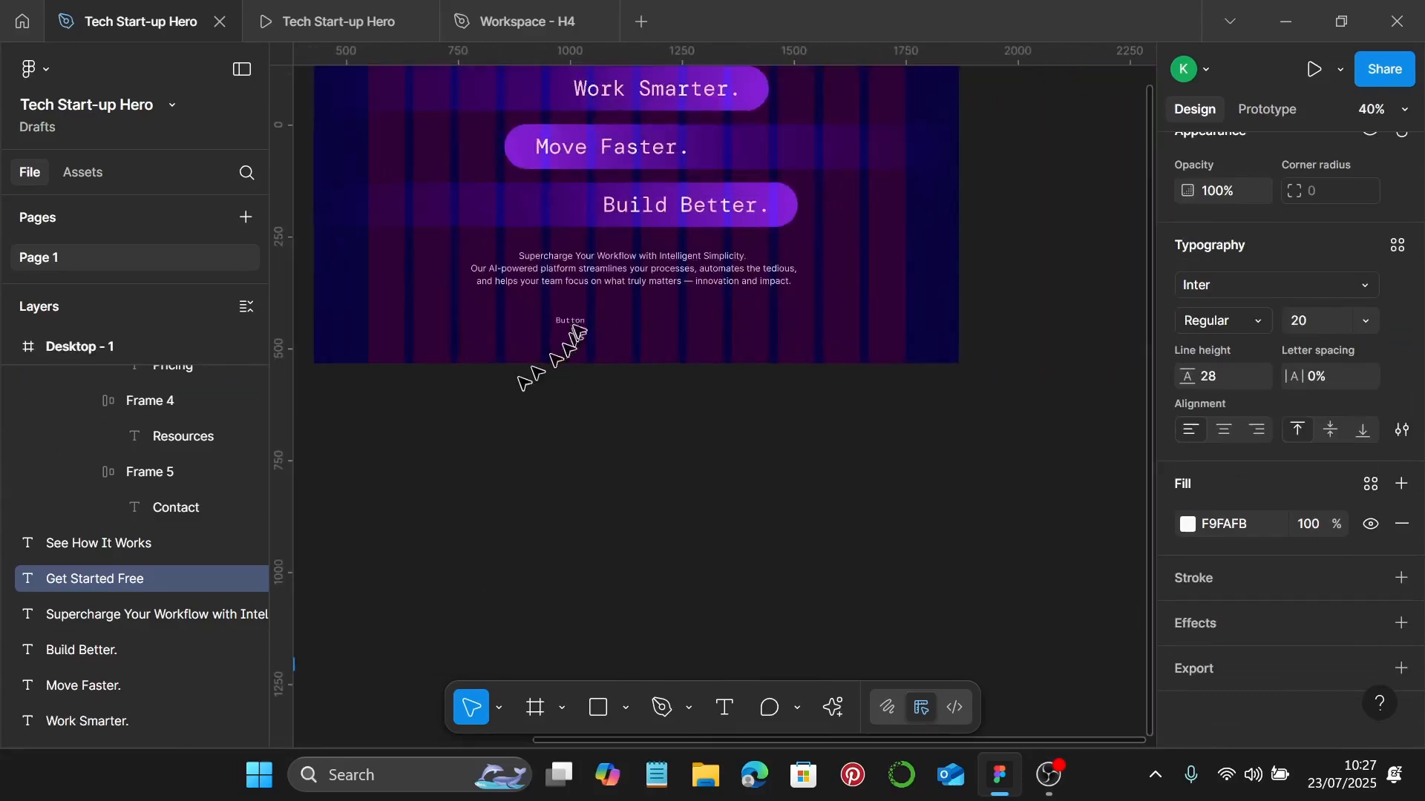
click(569, 321)
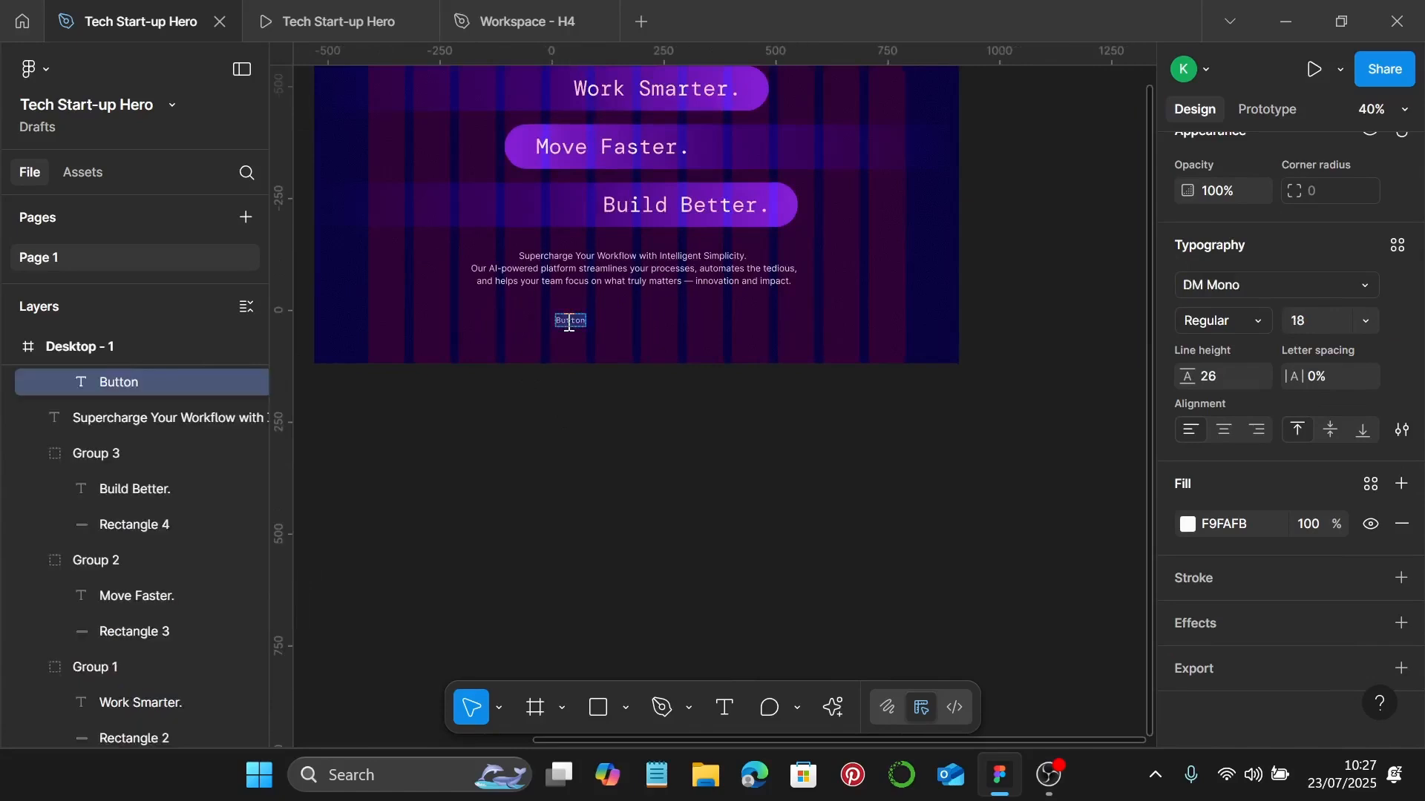
text(Get Started Free)
scroll(565, 322, up, 5)
key(Escape)
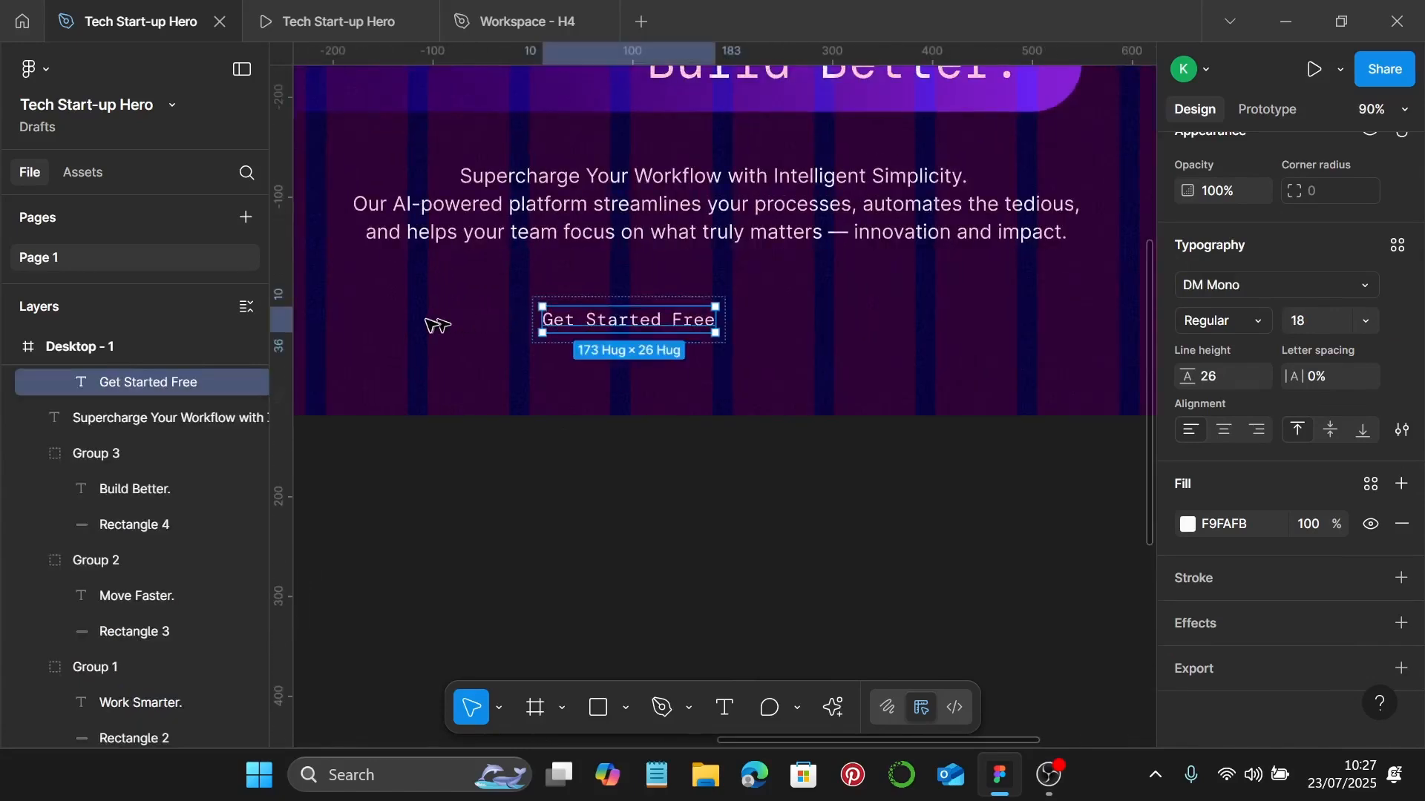
Duplicate the "Get Started Free" button frame beside the original, placing the copy at X 686, Y 690.
click(438, 326)
click(563, 319)
key(shift+a)
drag(564, 319, 759, 334)
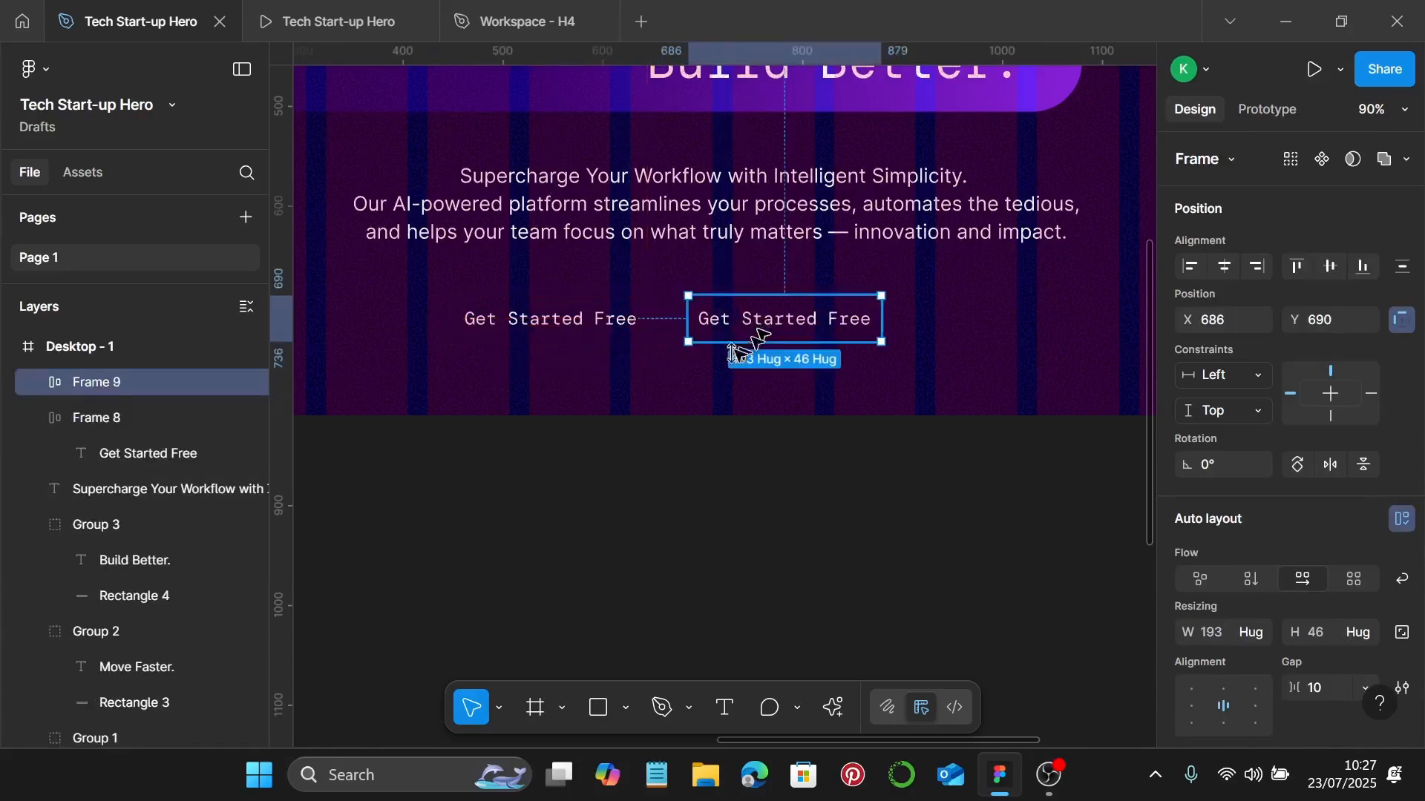
Copy the "See How It Works" text from the style guide.
scroll(742, 356, down, 3)
scroll(611, 417, left, 5)
scroll(611, 418, down, 3)
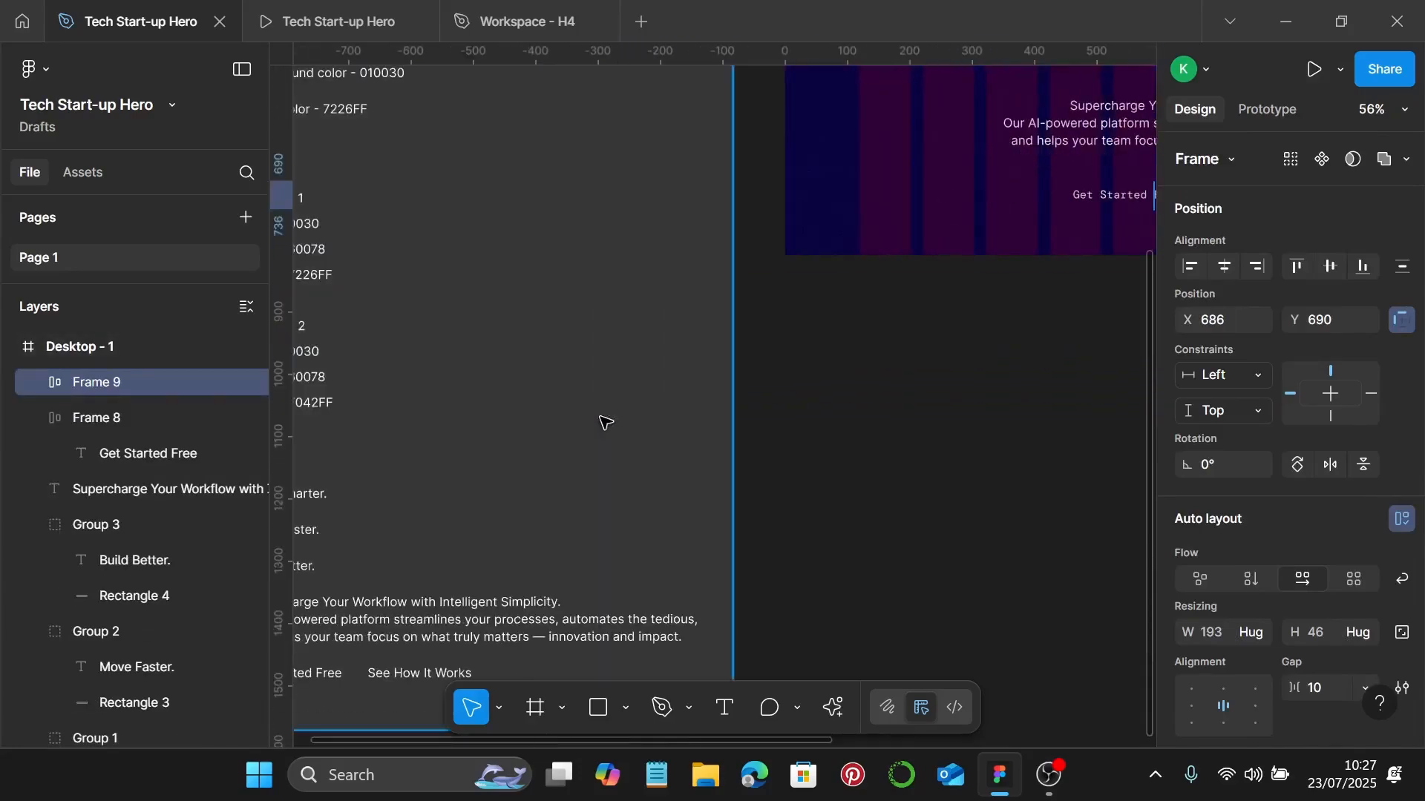
scroll(605, 421, down, 3)
click(411, 544)
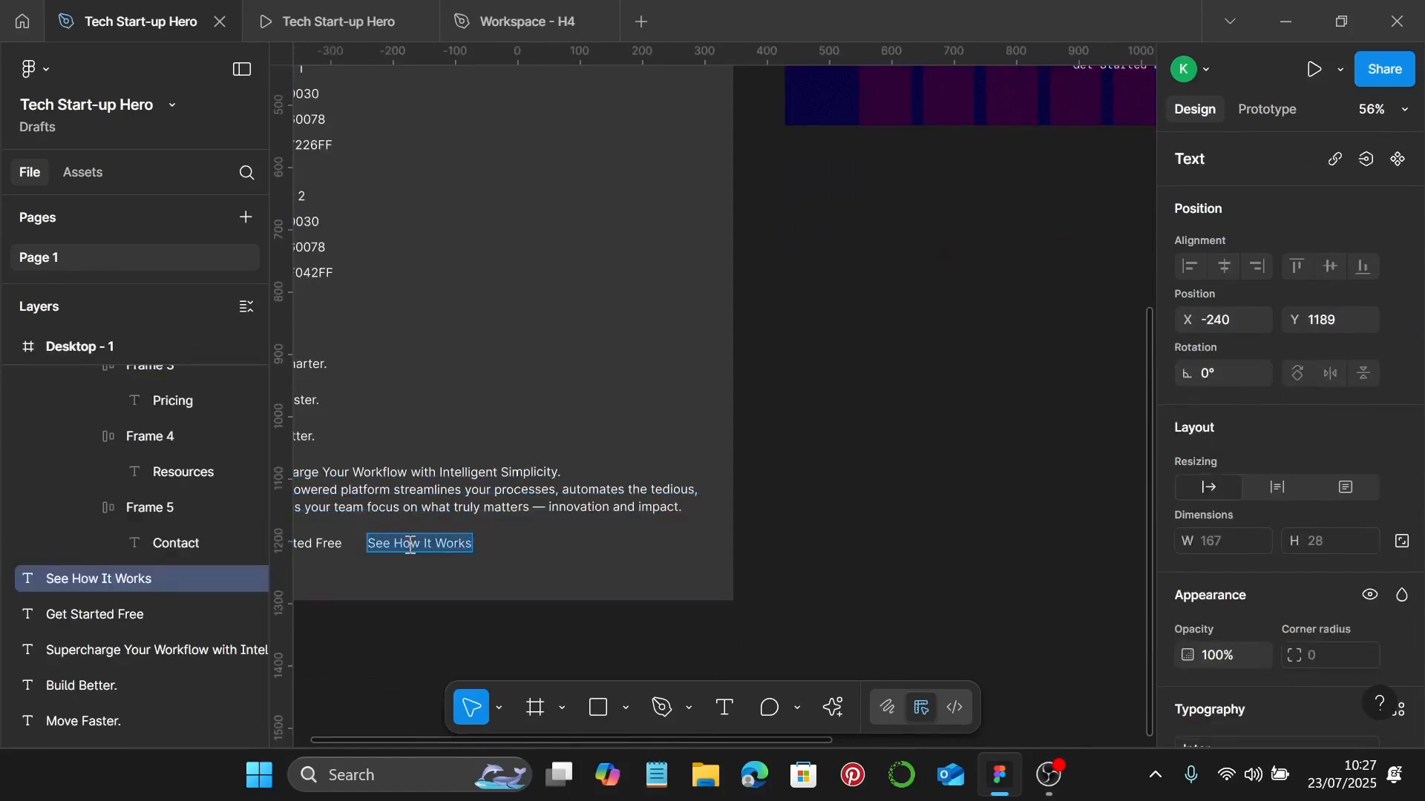
Replace the text of the duplicated second button with "See How It Works".
scroll(408, 541, down, 2)
scroll(411, 547, right, 3)
scroll(653, 204, right, 3)
scroll(759, 170, up, 5)
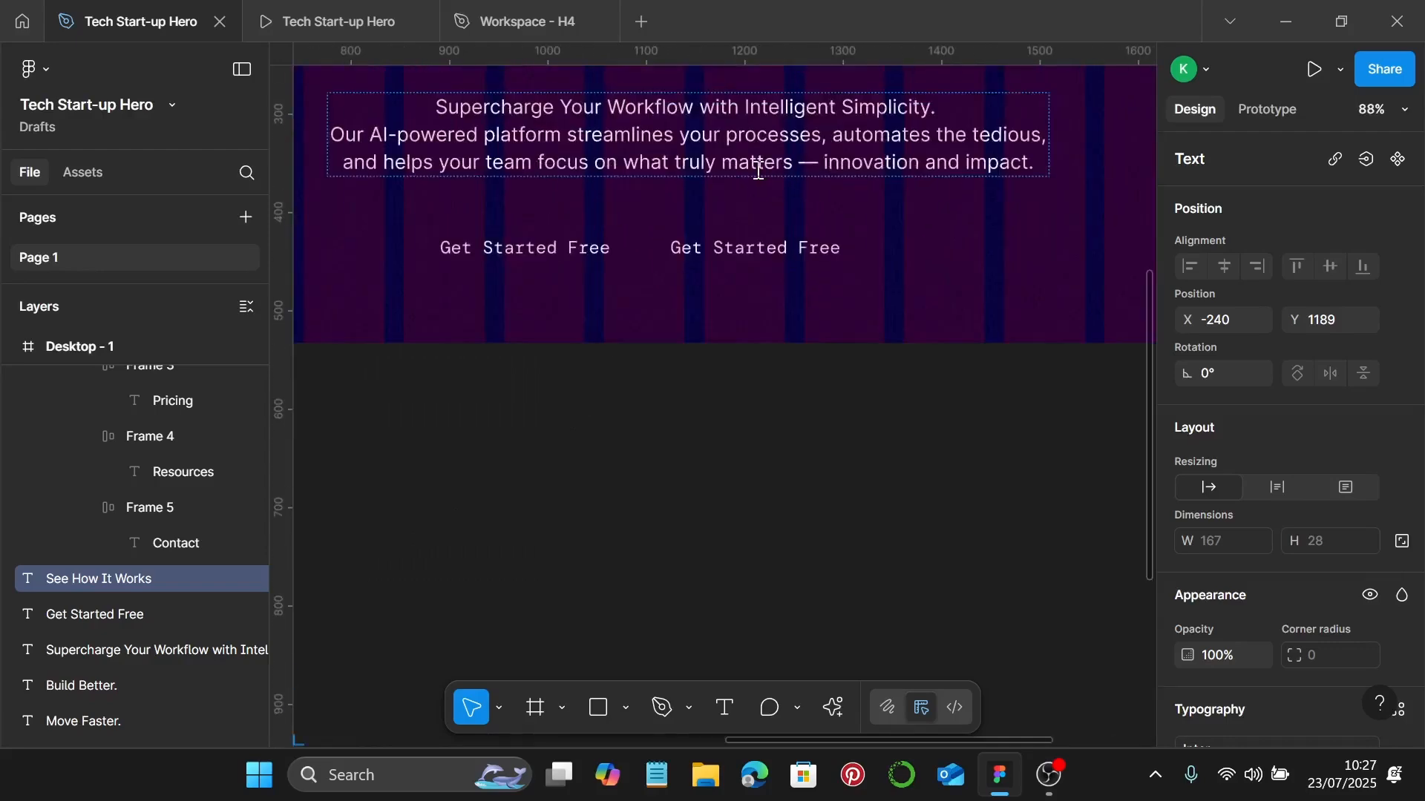
click(749, 249)
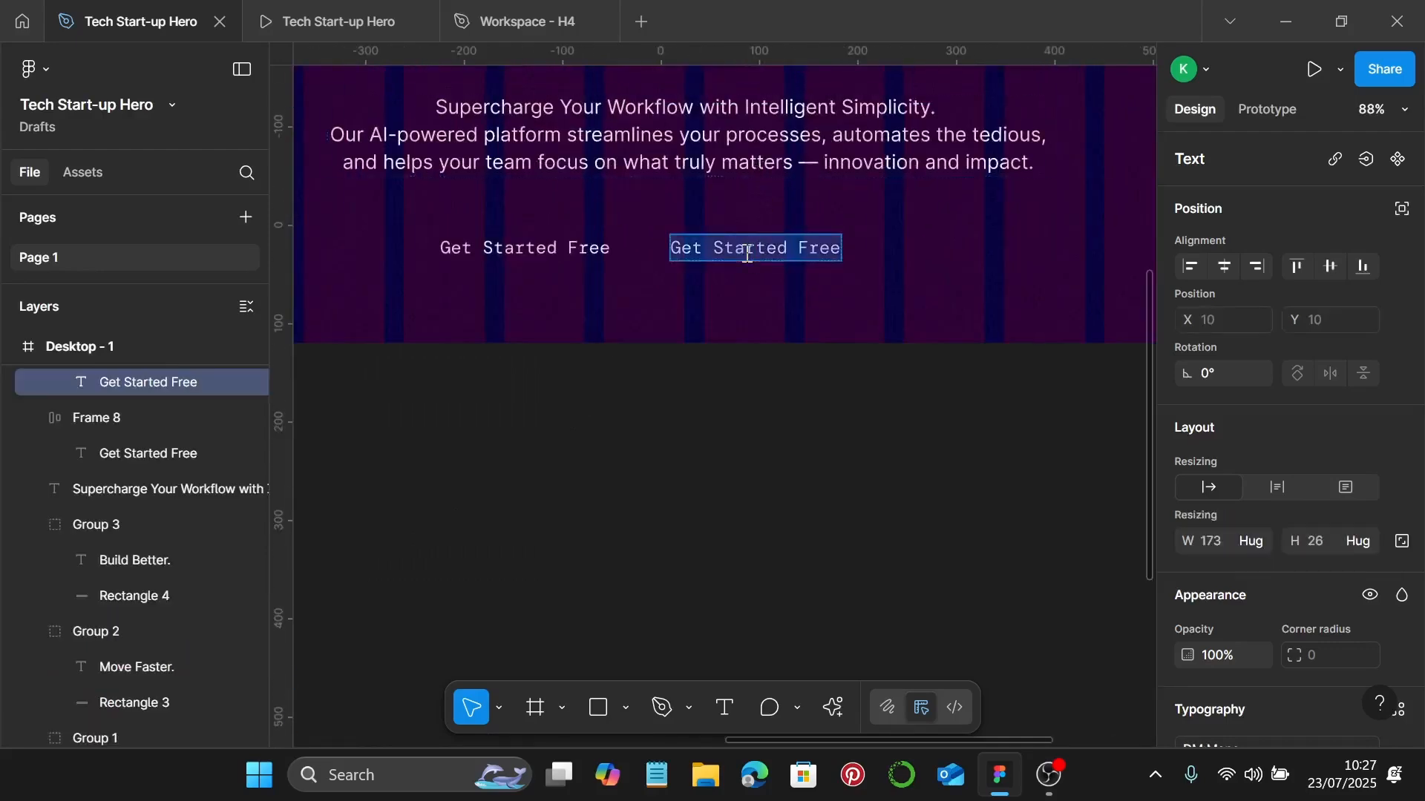
text(See How It Works)
scroll(748, 253, down, 3)
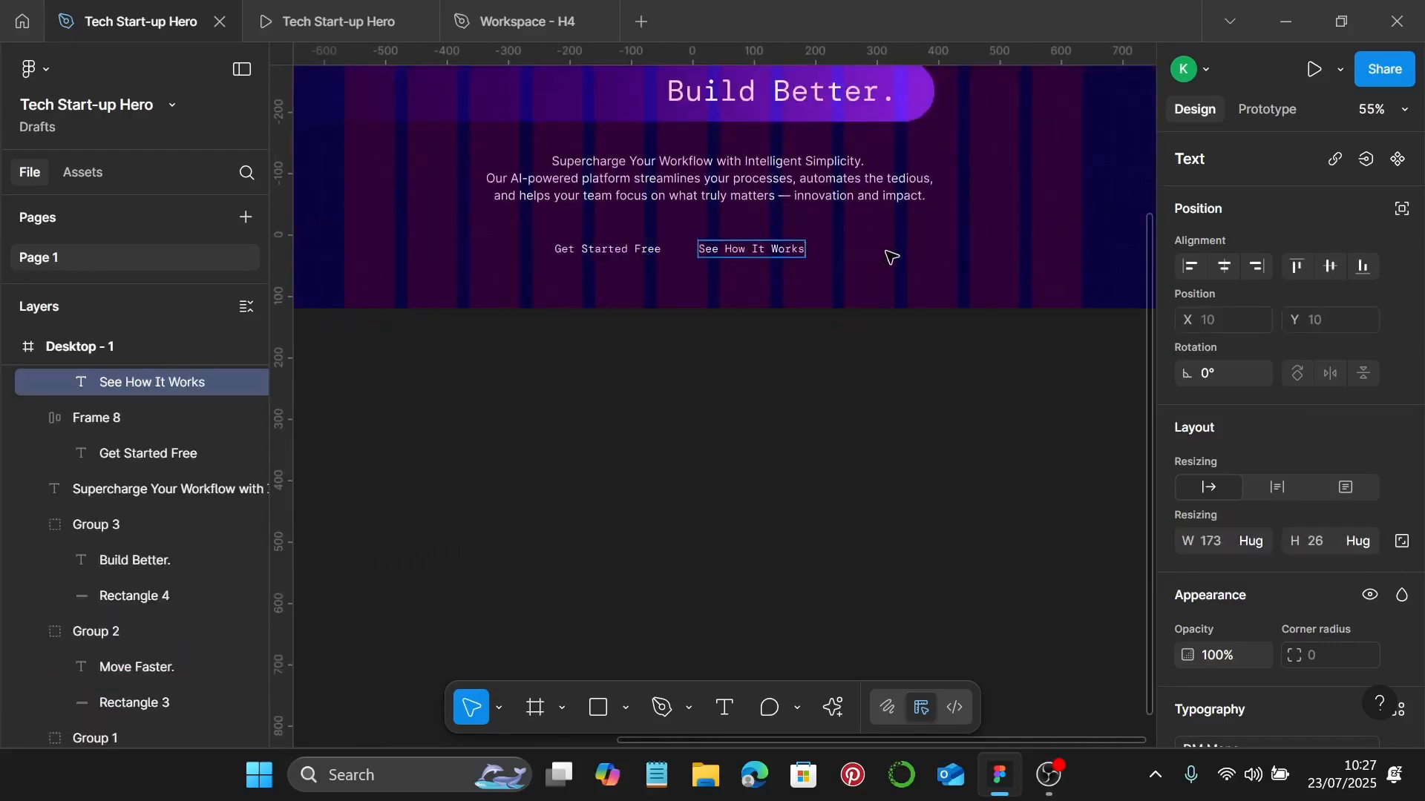
key(Escape)
key(Escape)
Set the horizontal spacing between the "Get Started Free" and "See How It Works" button frames to 30.
scroll(792, 257, up, 1)
click(754, 254)
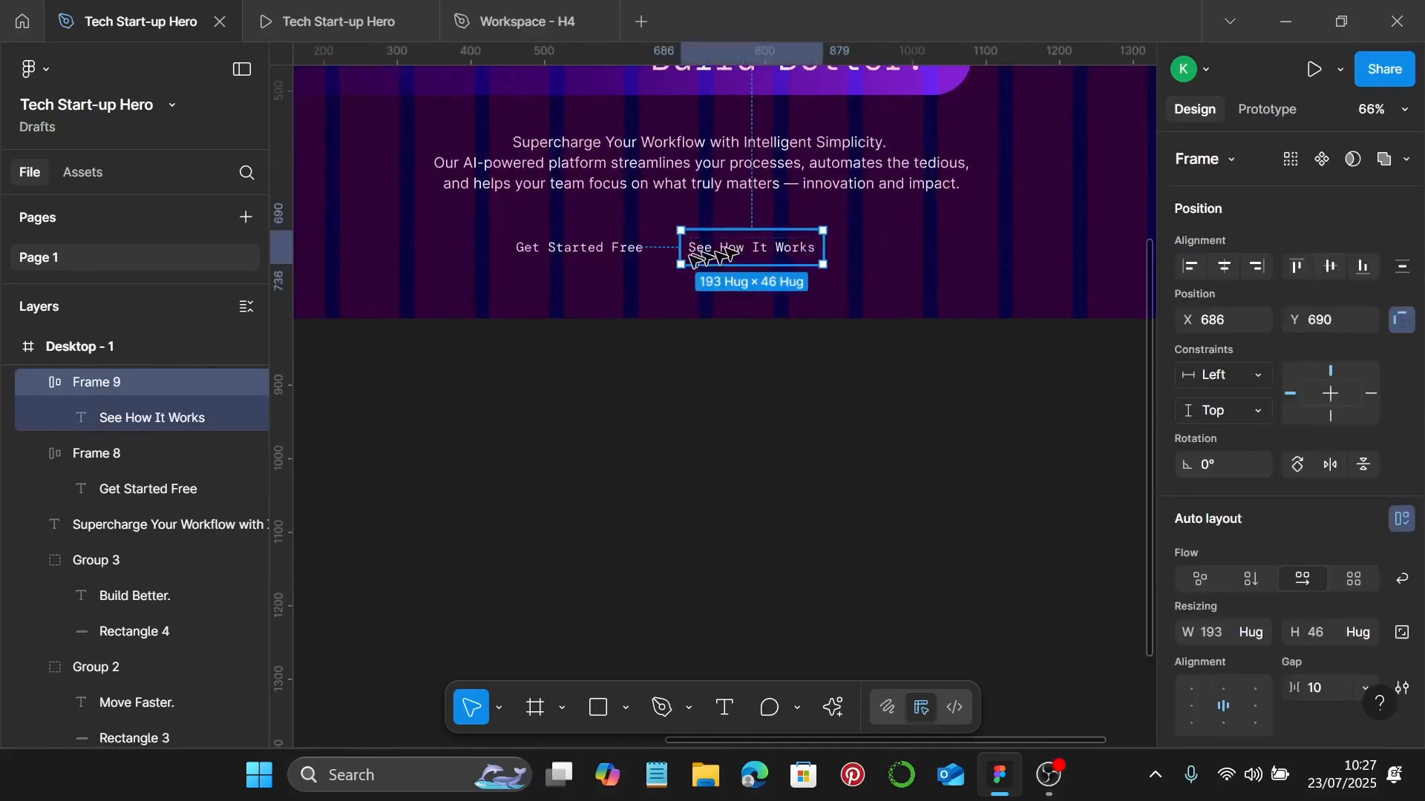
shift+click(643, 254)
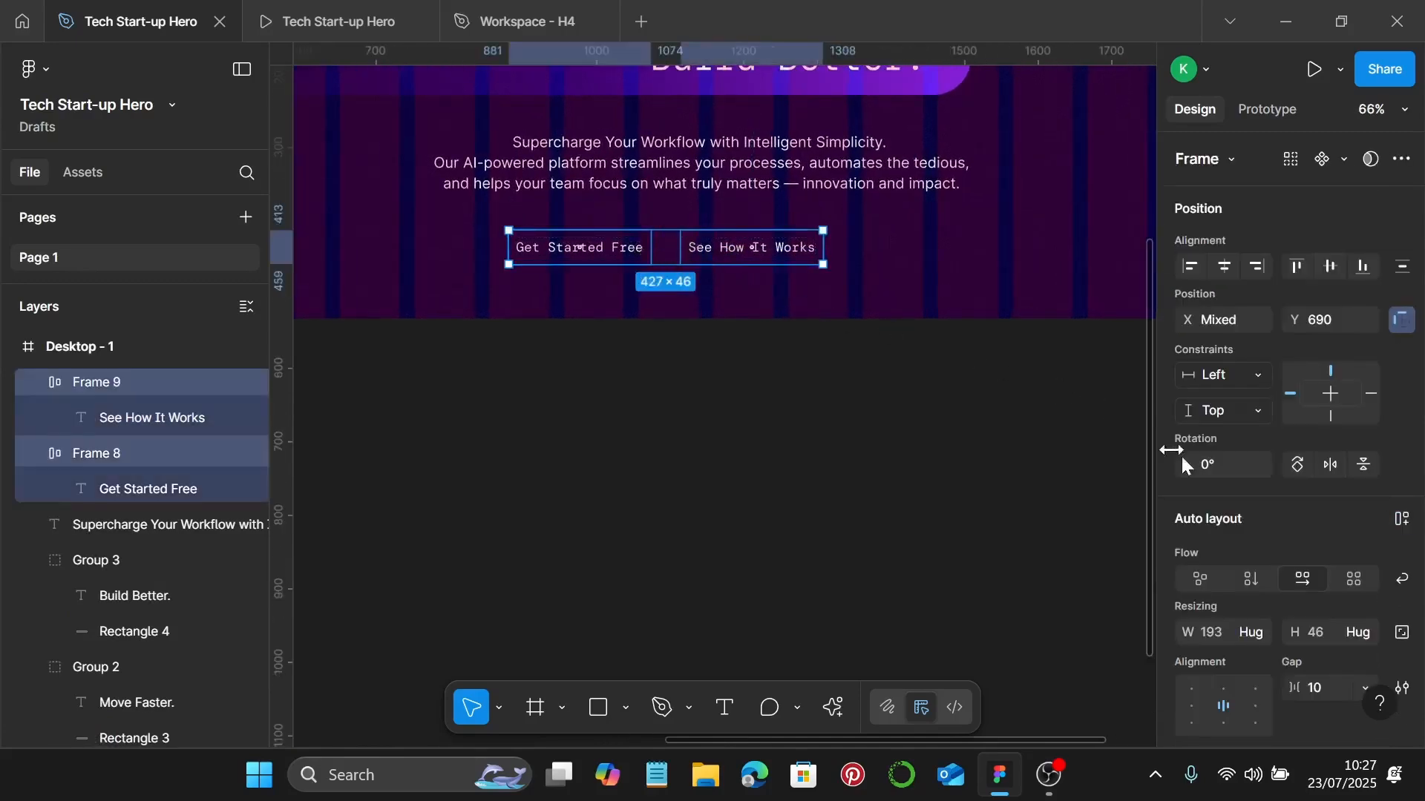
scroll(1249, 497, down, 5)
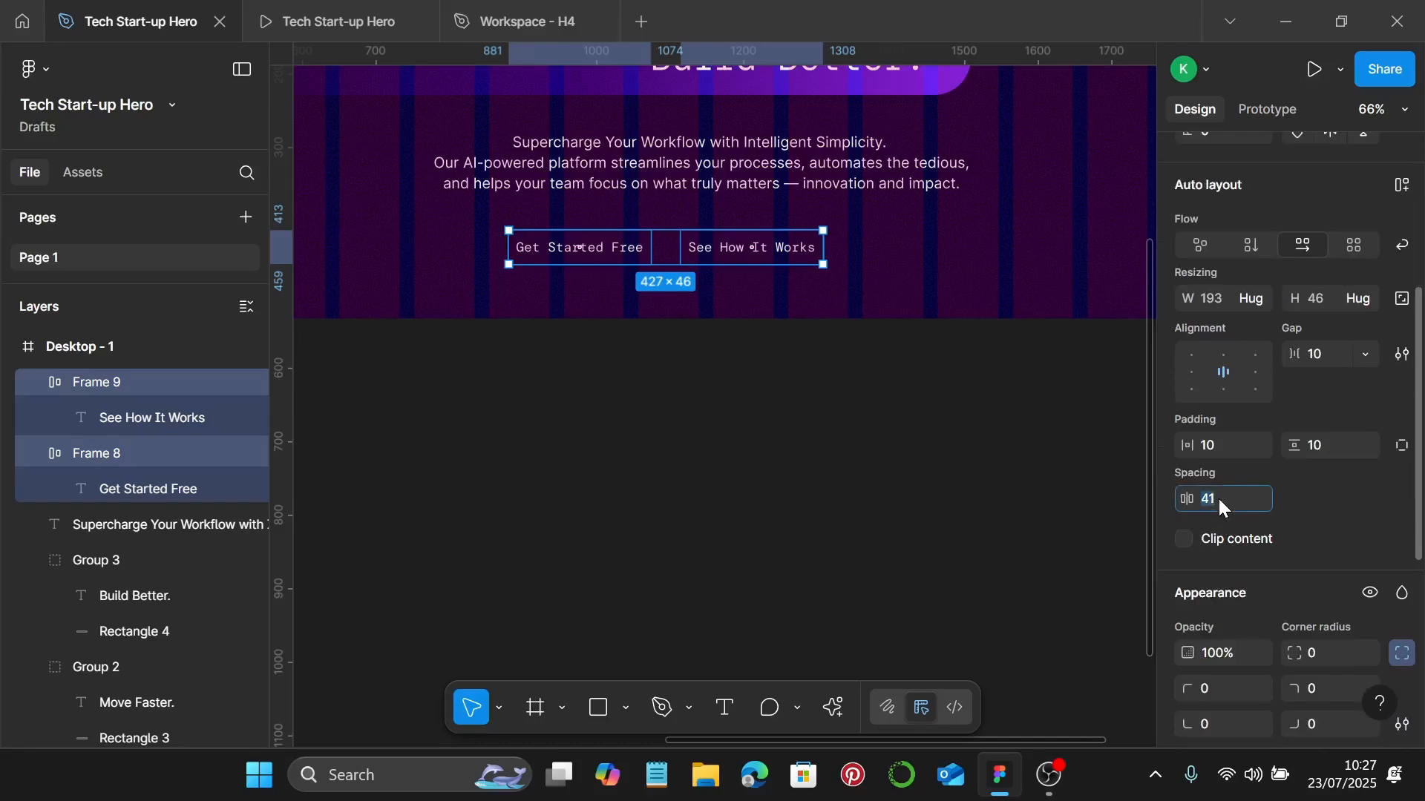
text(30)
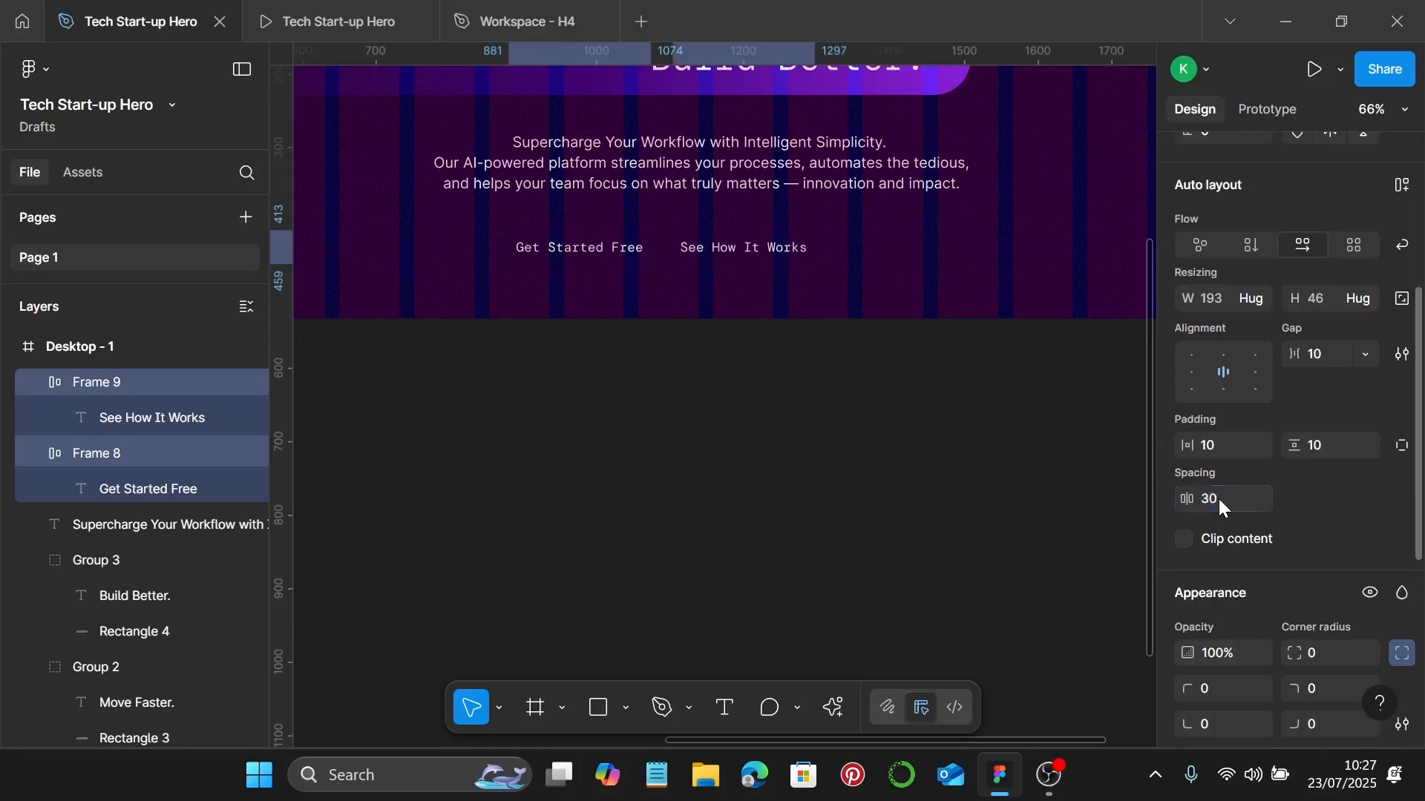
key(Return)
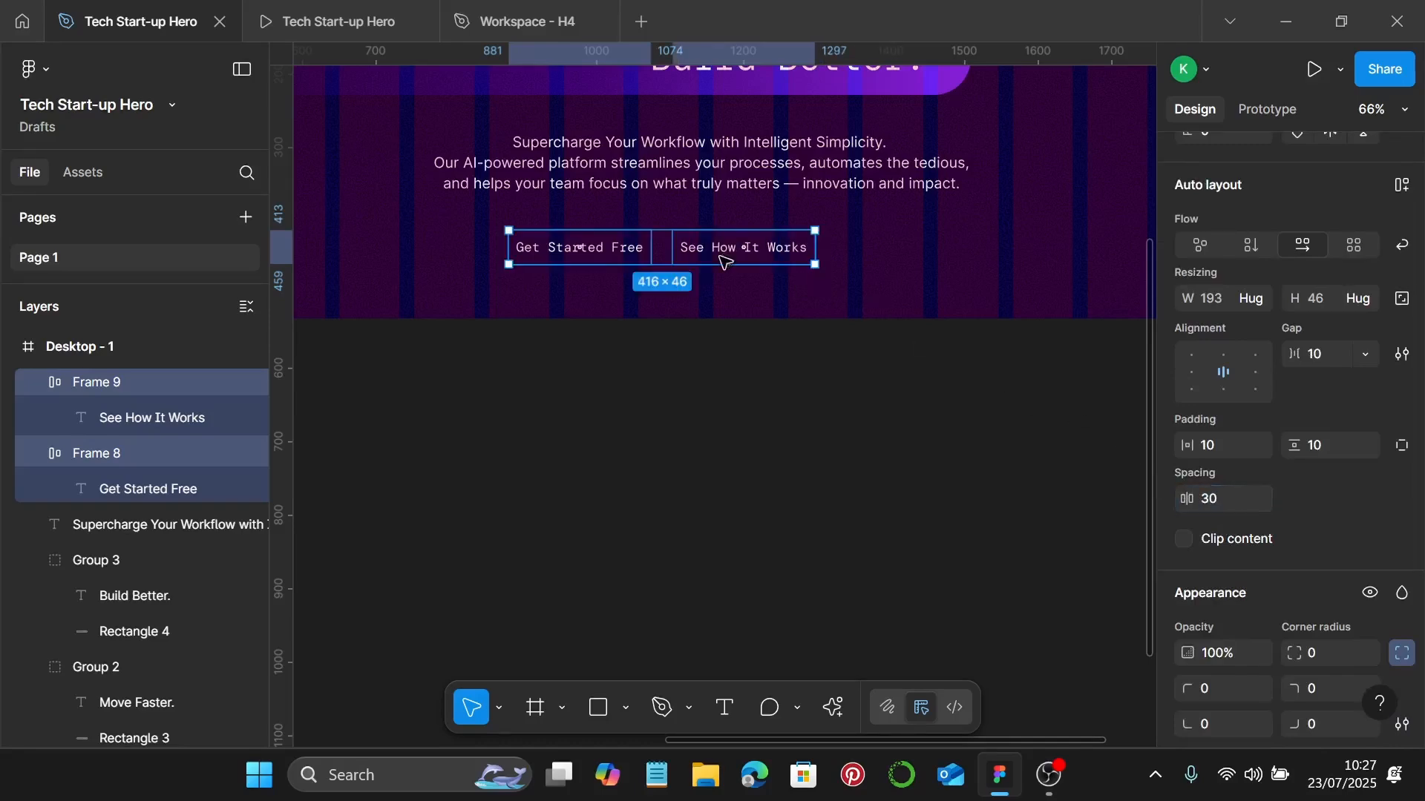
Combine both button frames into one auto layout row and centre it under the paragraph at about X 506, Y 657.
key(ctrl+g)
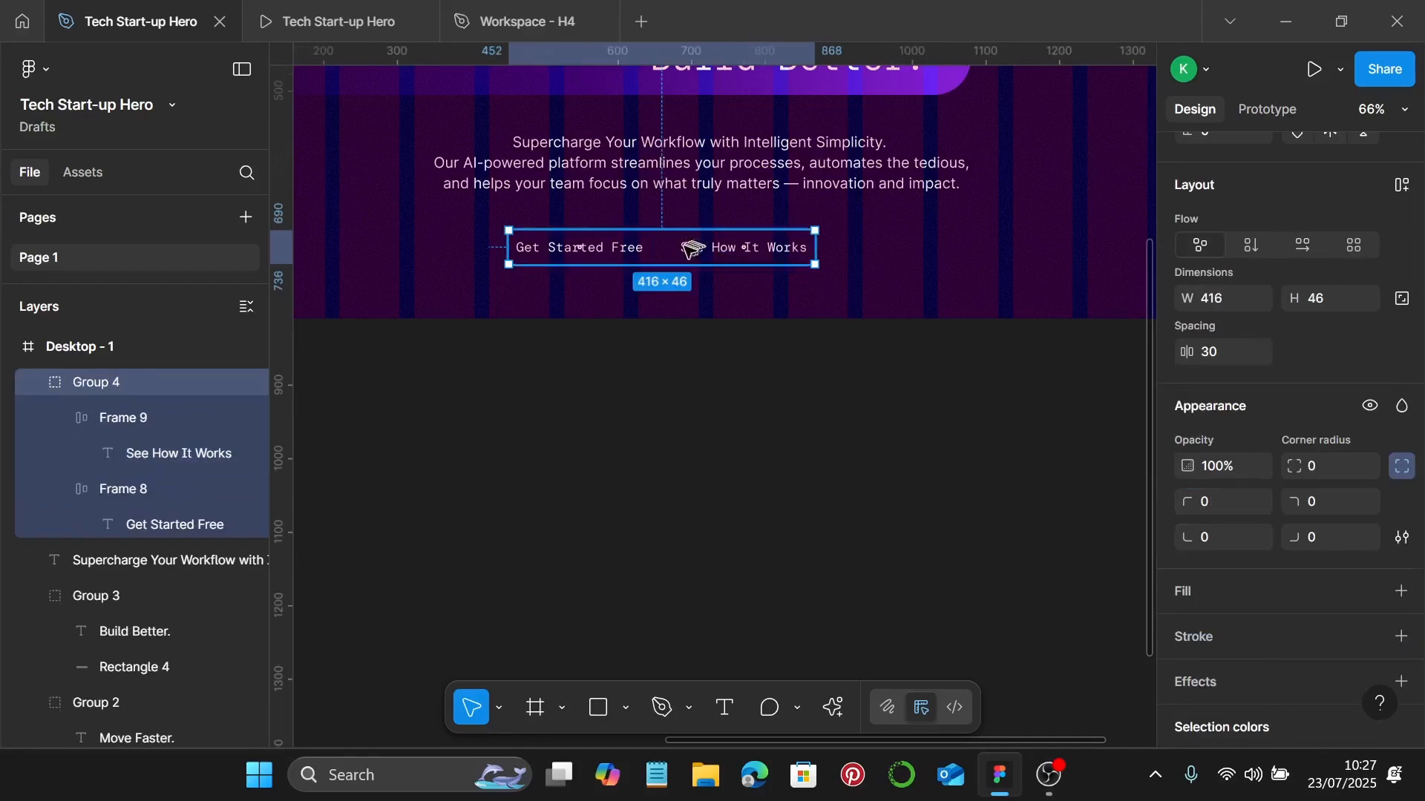
key(ctrl+z)
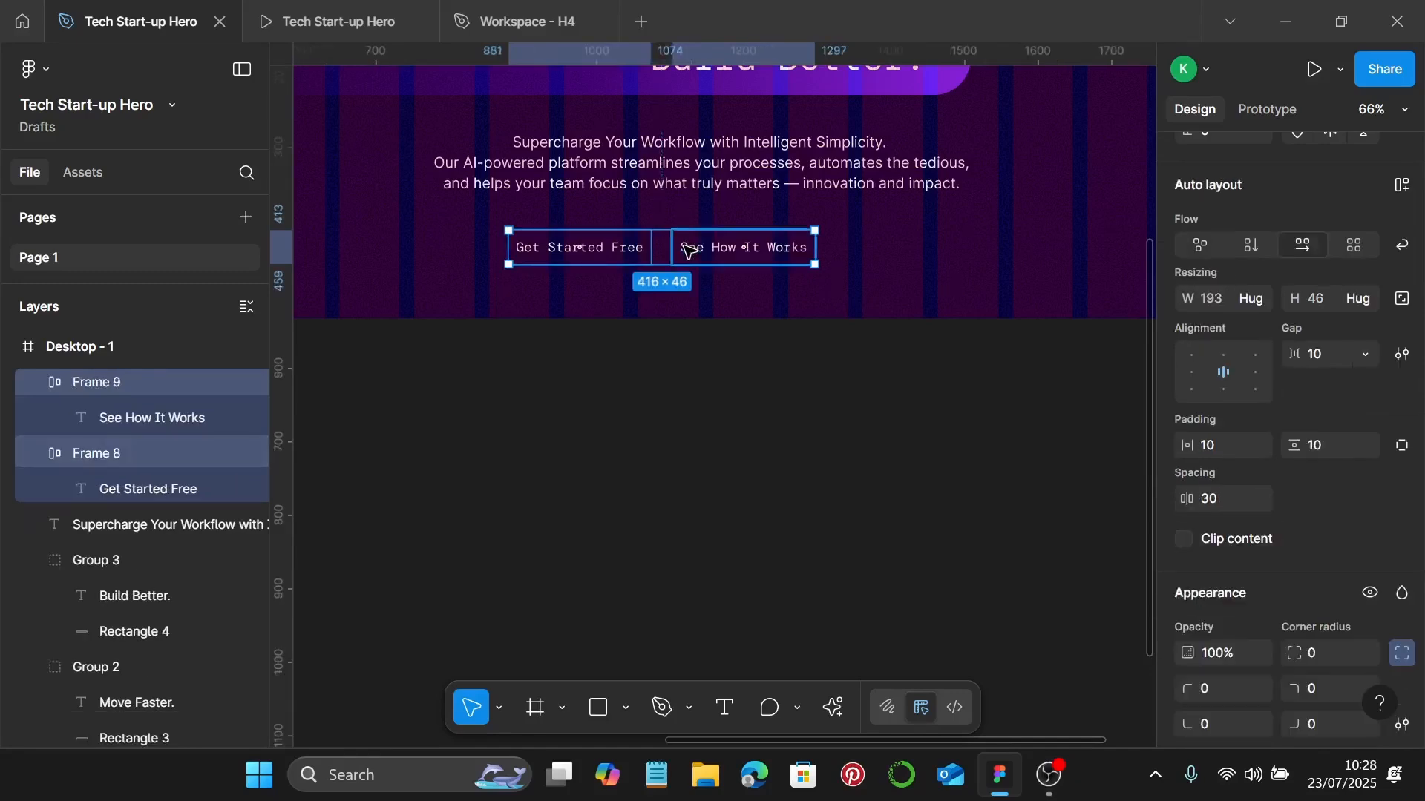
key(shift+a)
drag(694, 246, 732, 226)
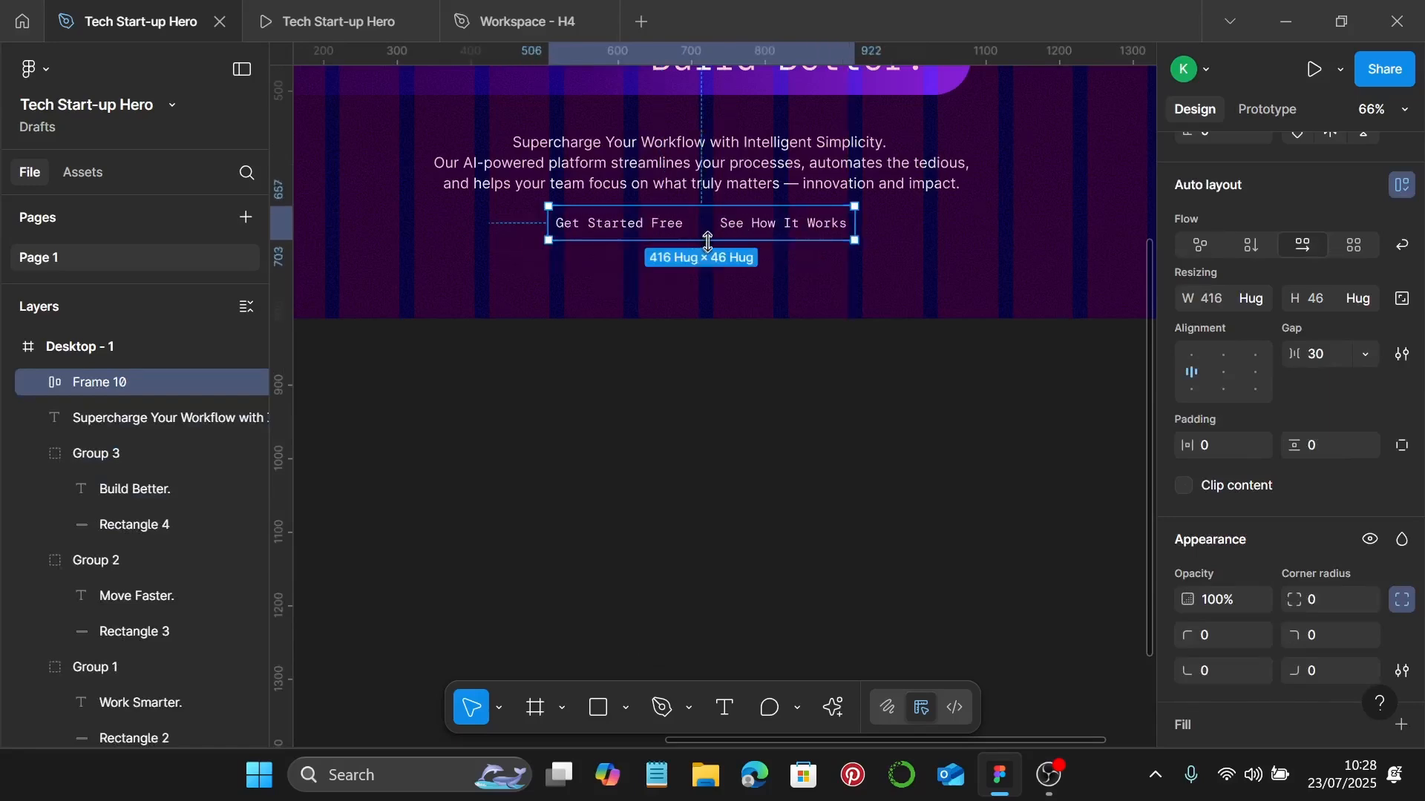
Wrap the body paragraph and the button row in a vertical auto layout frame with a gap of 20.
shift+click(765, 185)
key(shift+a)
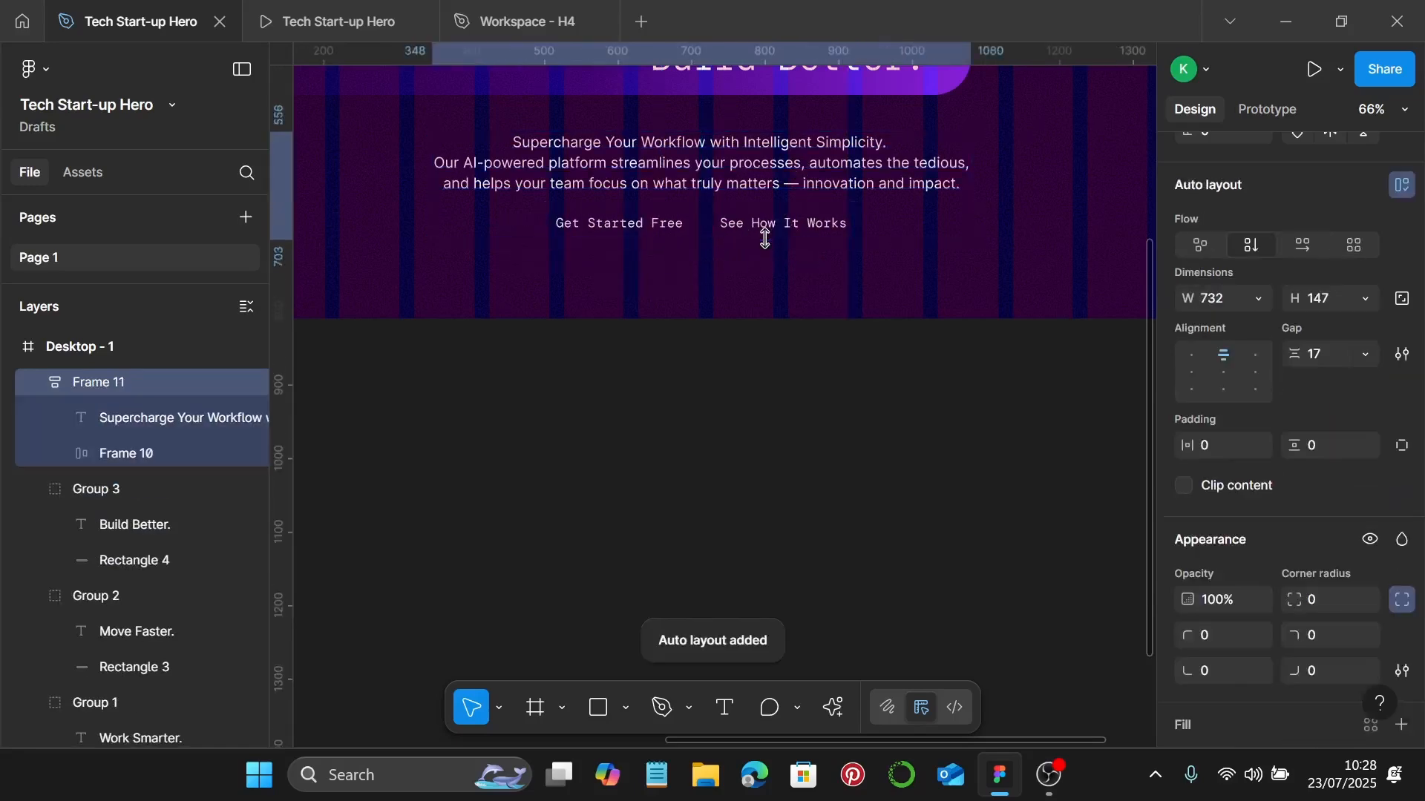
click(765, 239)
click(1333, 359)
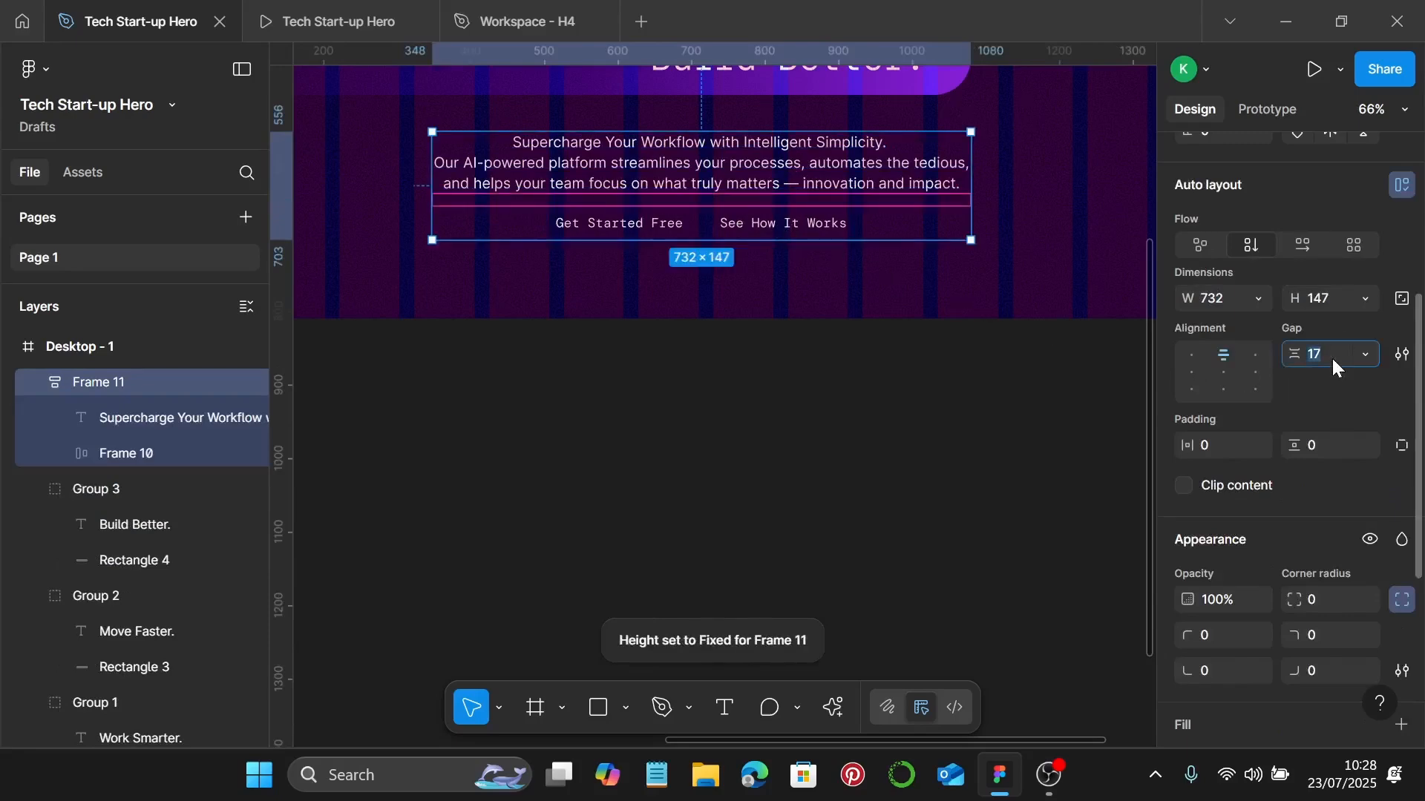
text(20)
key(Return)
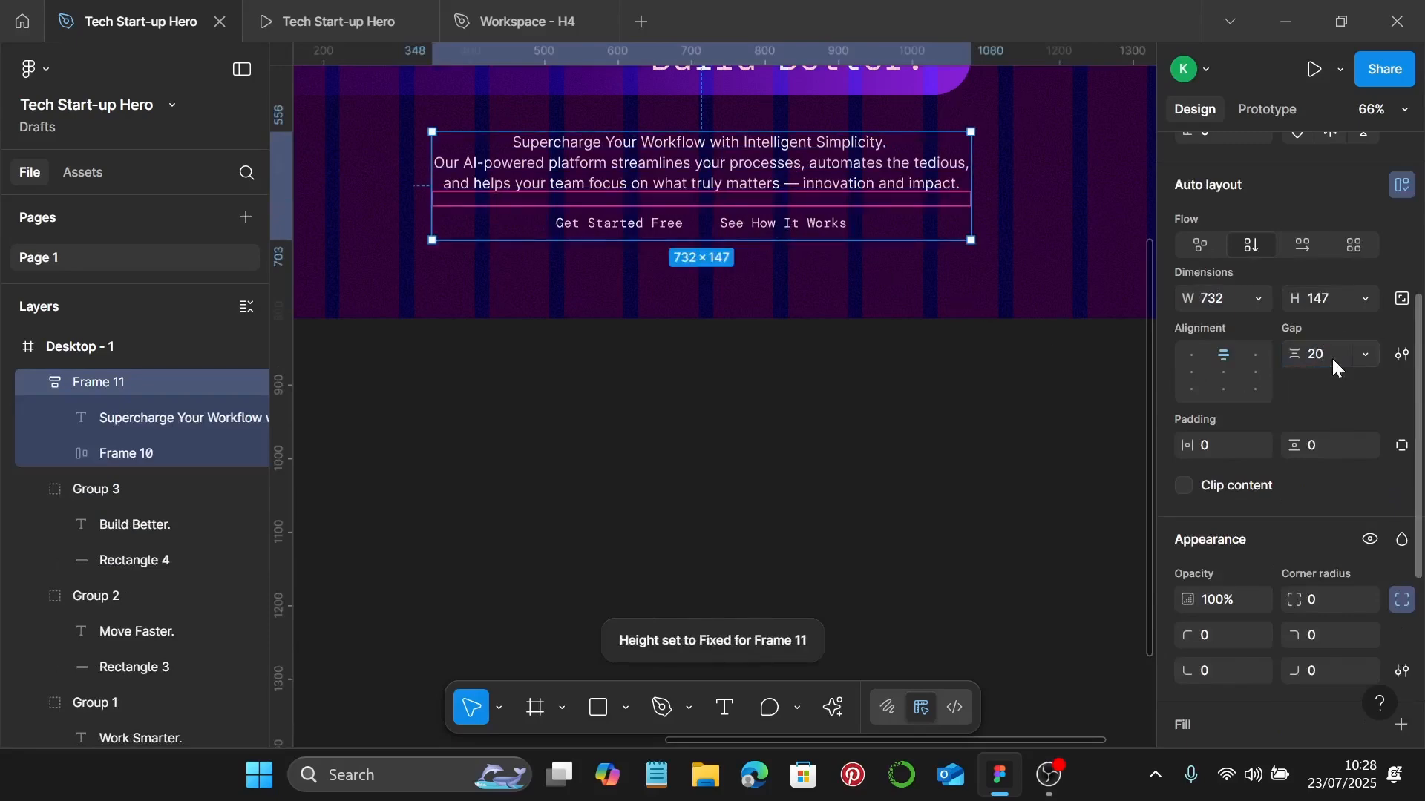
Set the height of the auto layout frame holding the paragraph and buttons to Hug contents.
scroll(847, 185, up, 1)
click(853, 175)
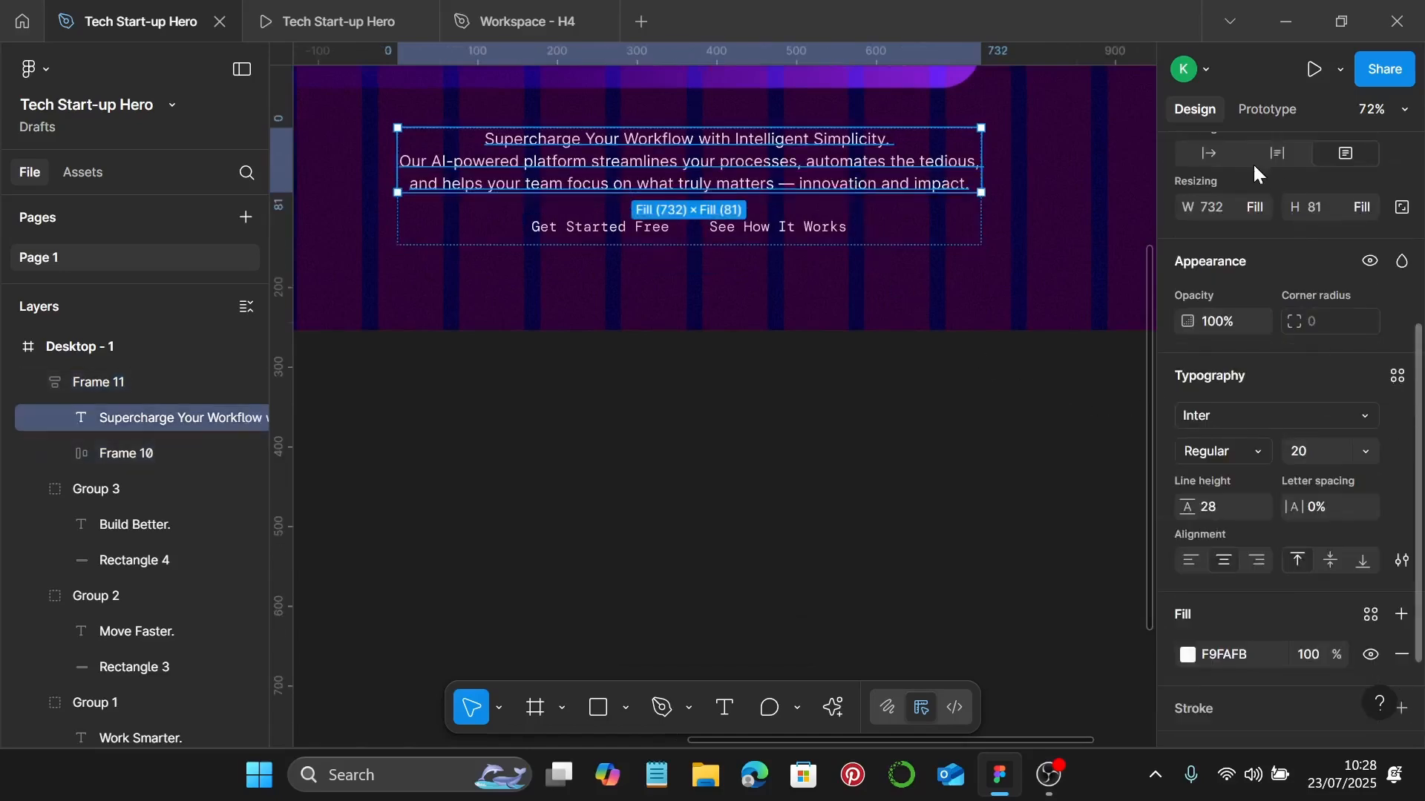
click(894, 238)
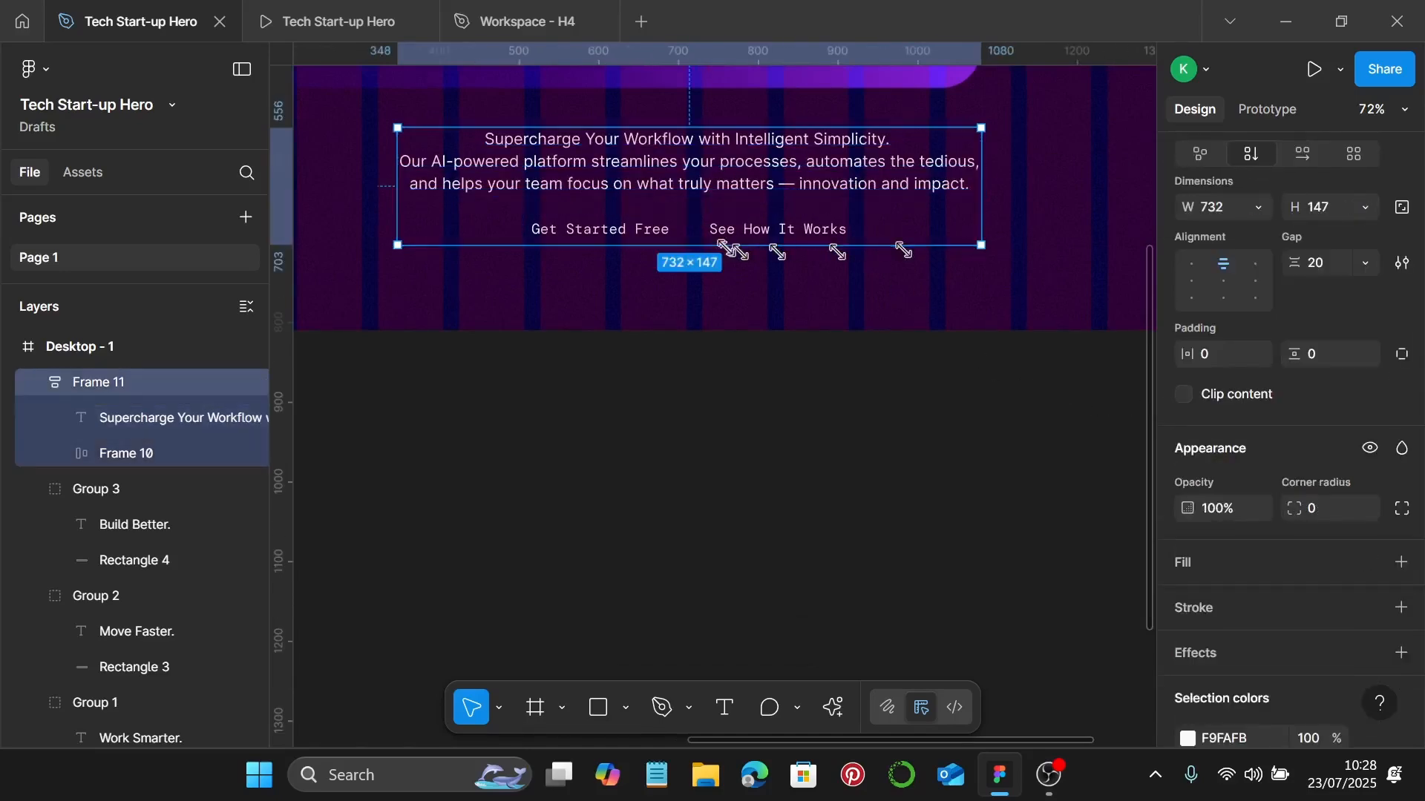
scroll(1265, 453, up, 3)
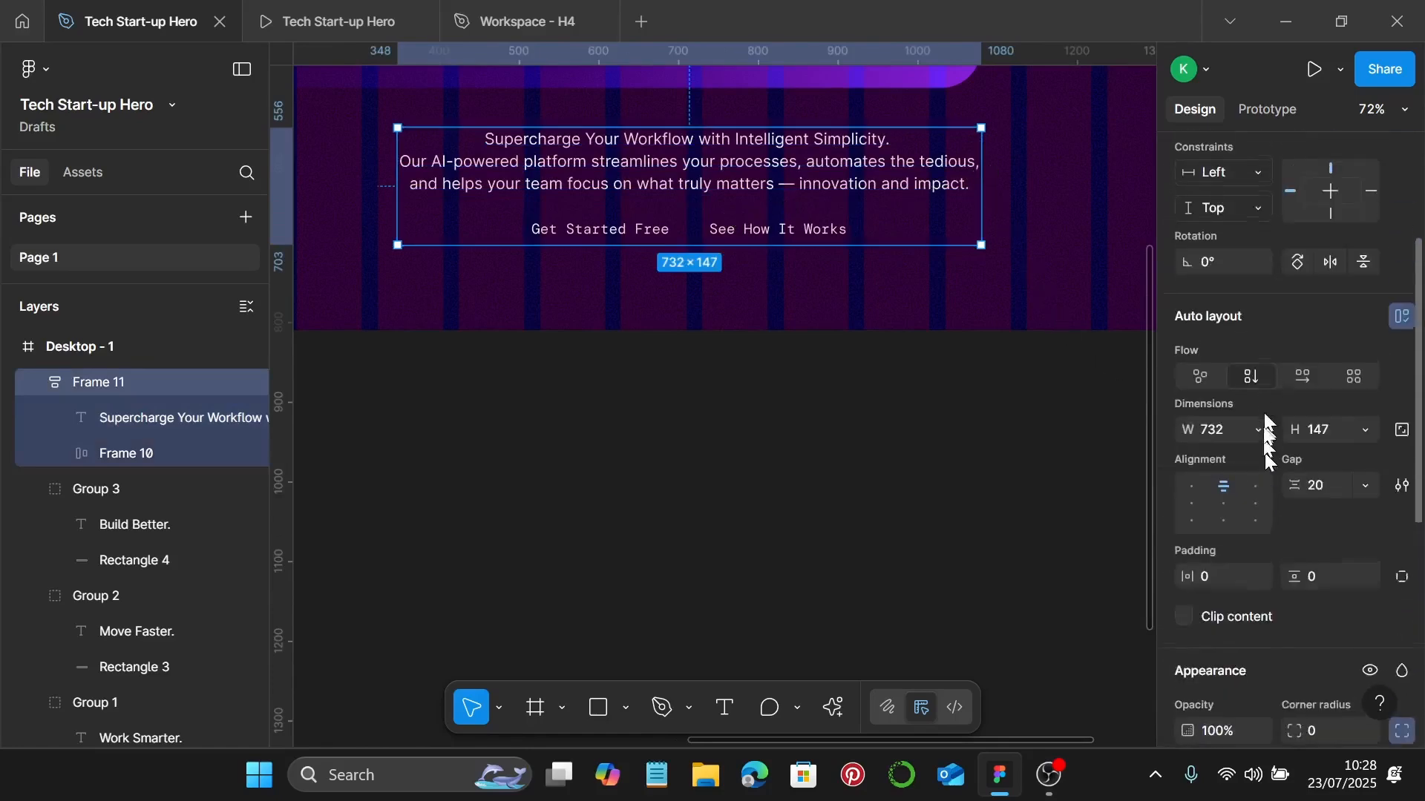
click(1258, 434)
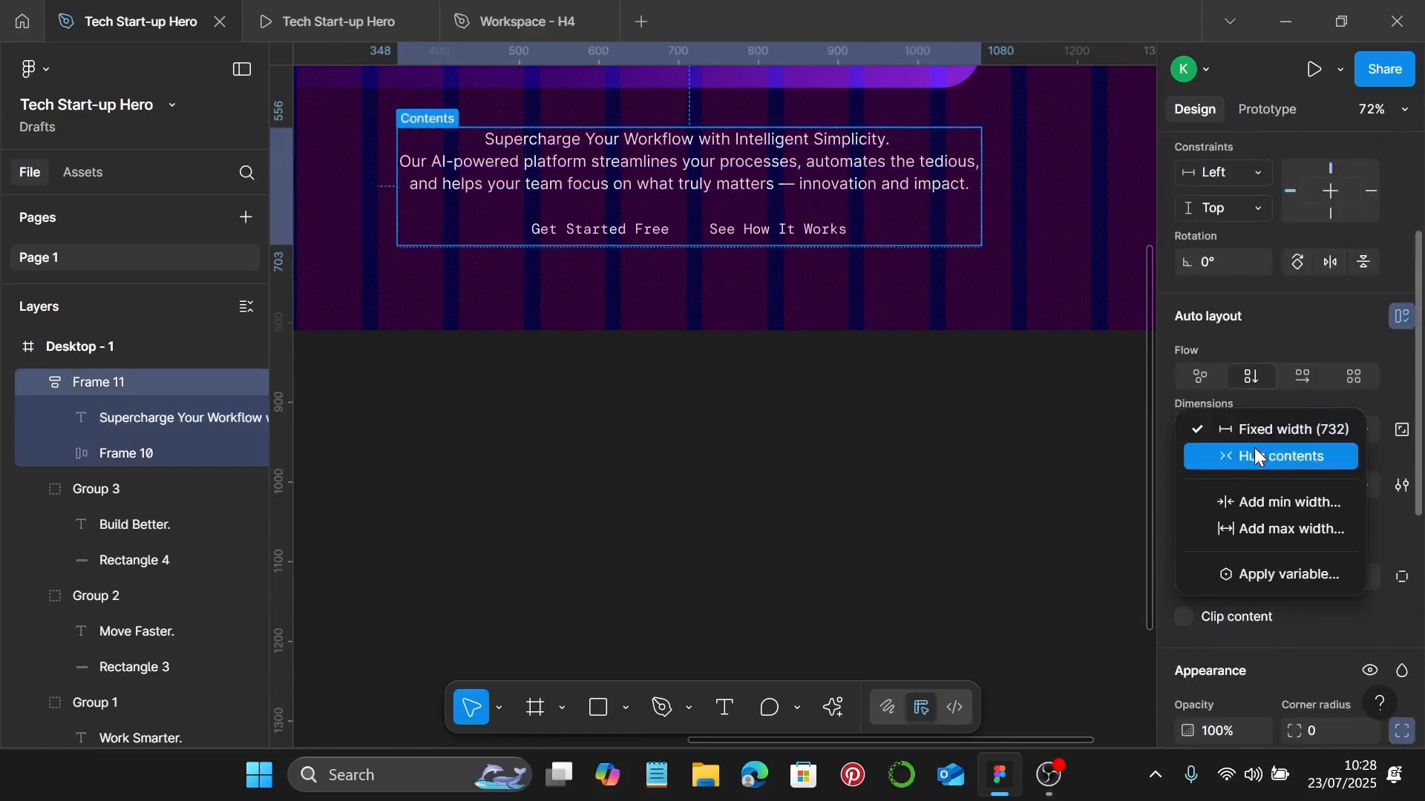
click(1370, 420)
click(1365, 429)
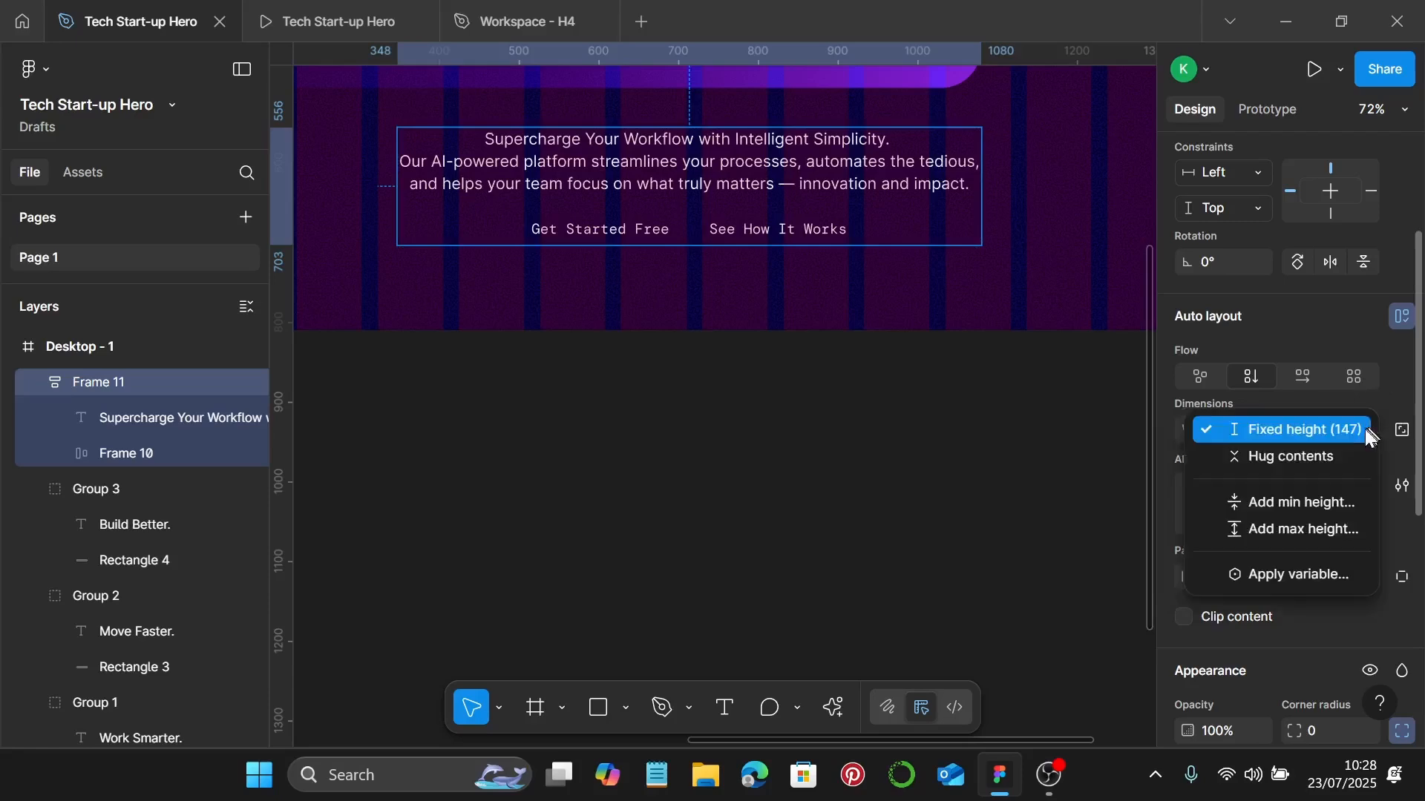
click(1339, 455)
scroll(885, 270, down, 5)
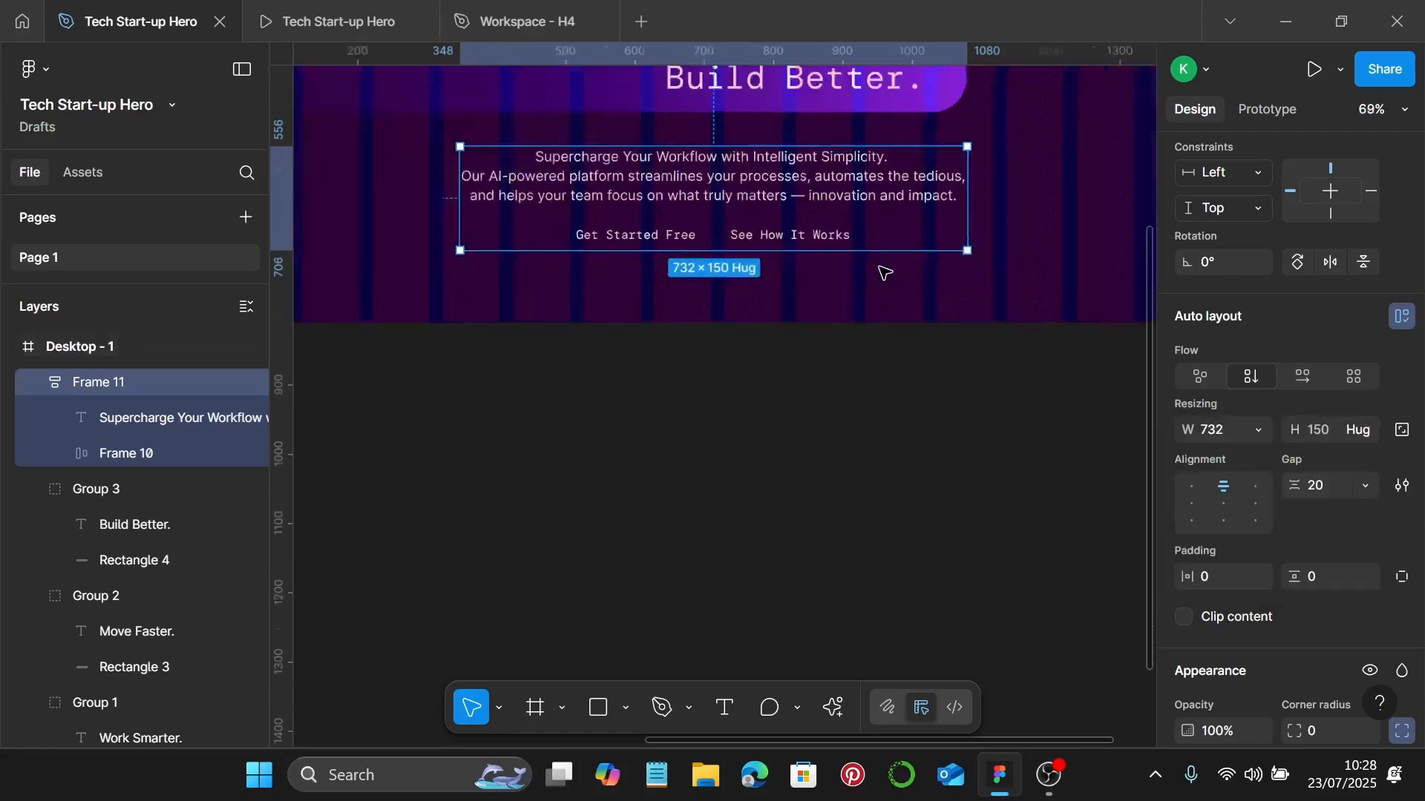
click(973, 298)
Centre the paragraph-and-buttons frame horizontally in the hero at X 354 and set its horizontal constraint to Left.
scroll(898, 291, up, 1)
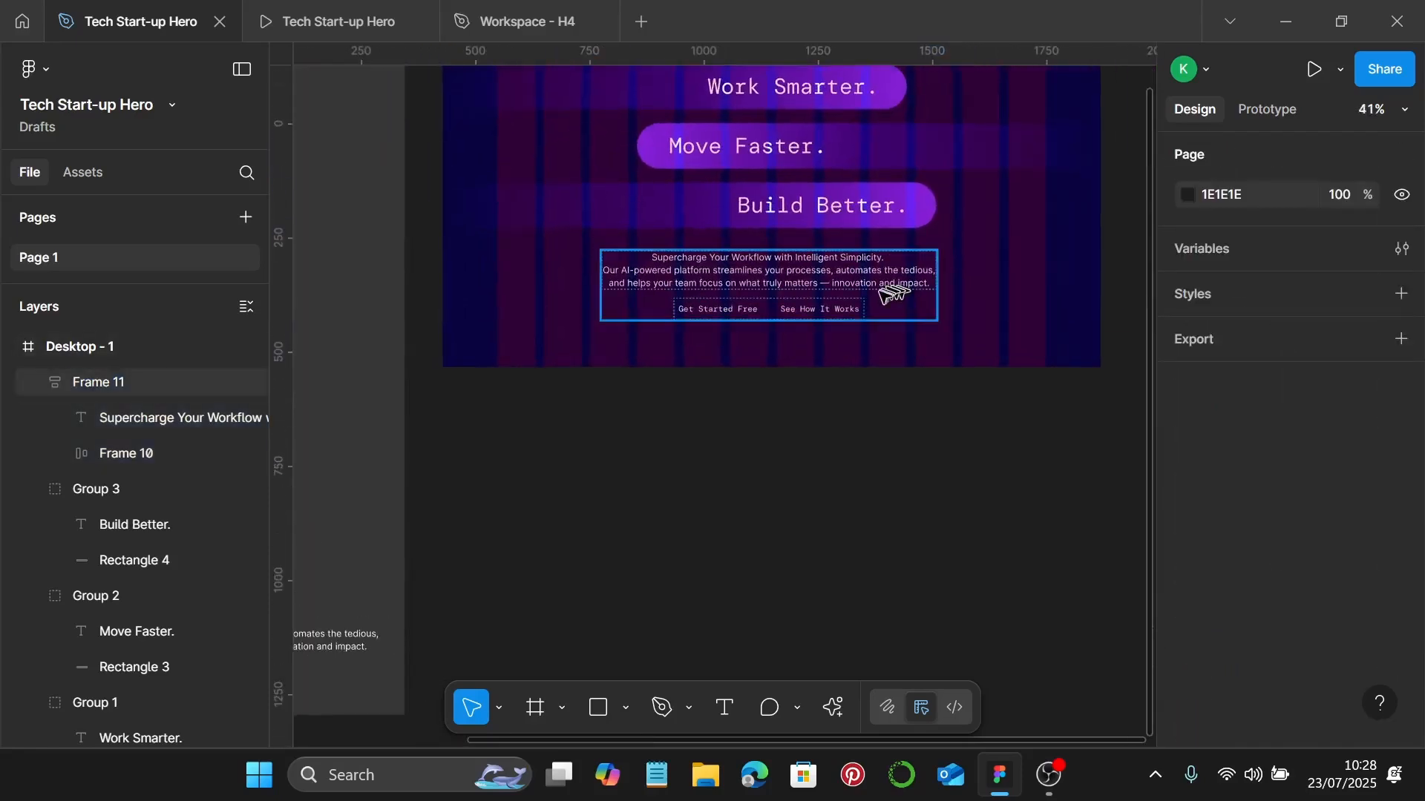
scroll(881, 300, right, 3)
click(705, 253)
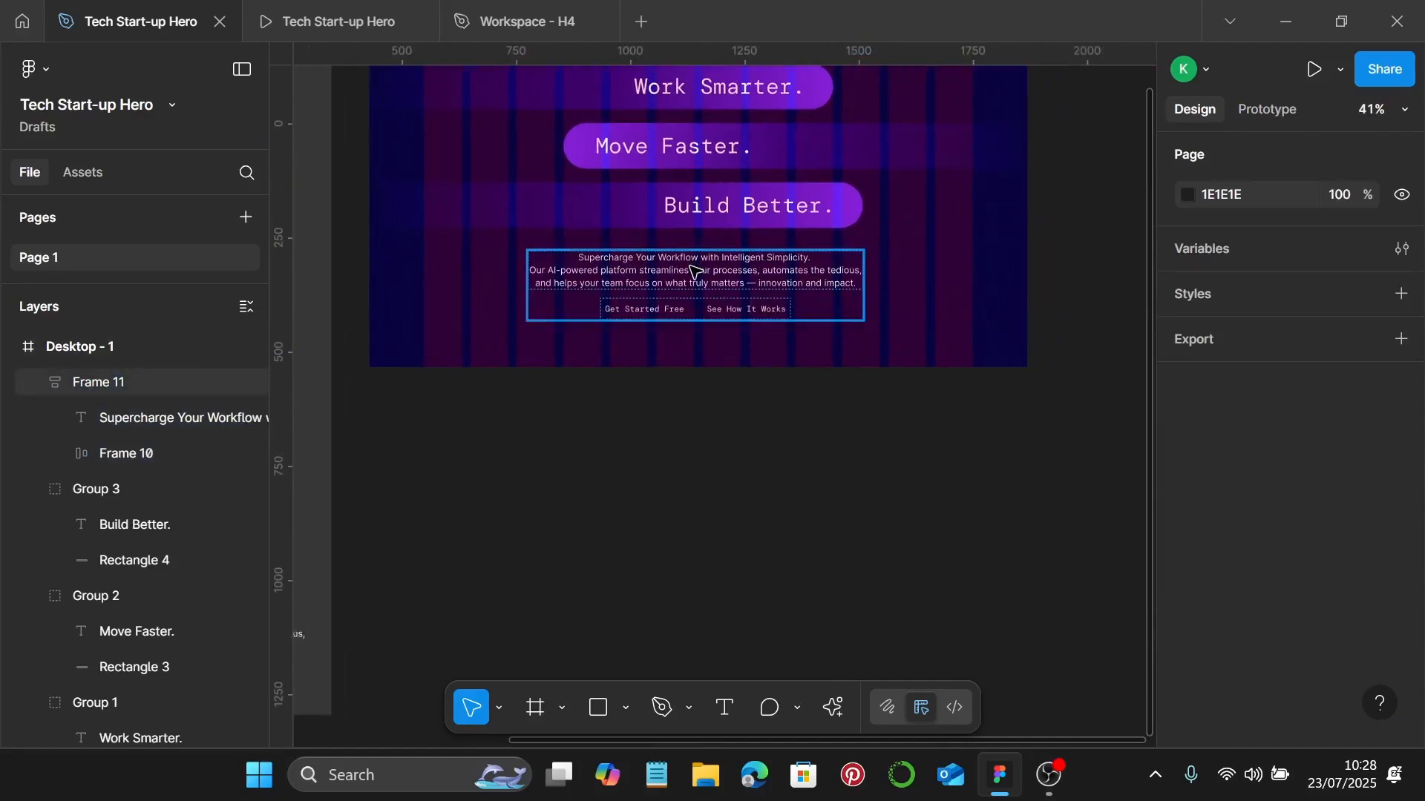
click(1228, 268)
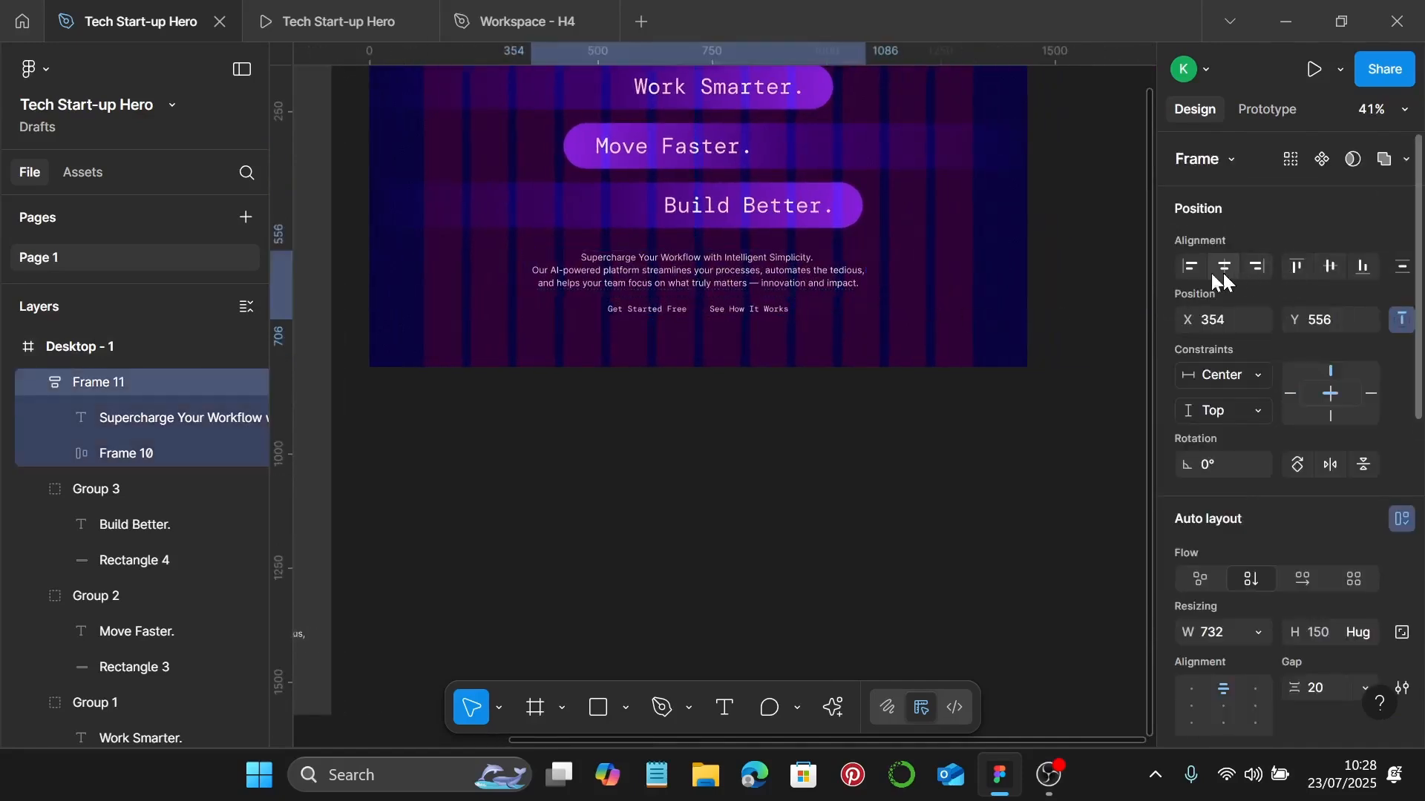
click(1293, 394)
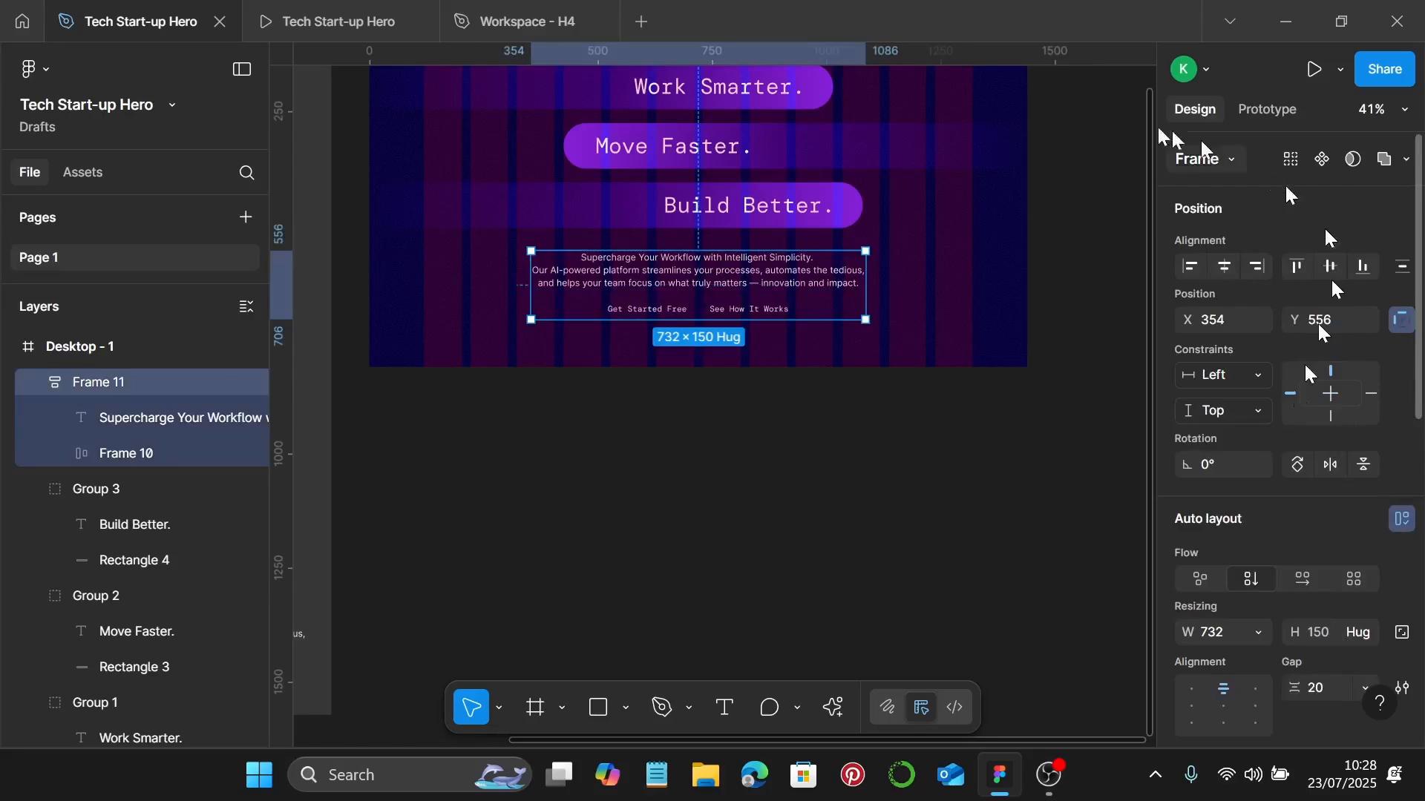
Set the vertical spacing between the "Build Better." bar and the paragraph-and-buttons frame to 60.
click(724, 221)
shift+click(712, 265)
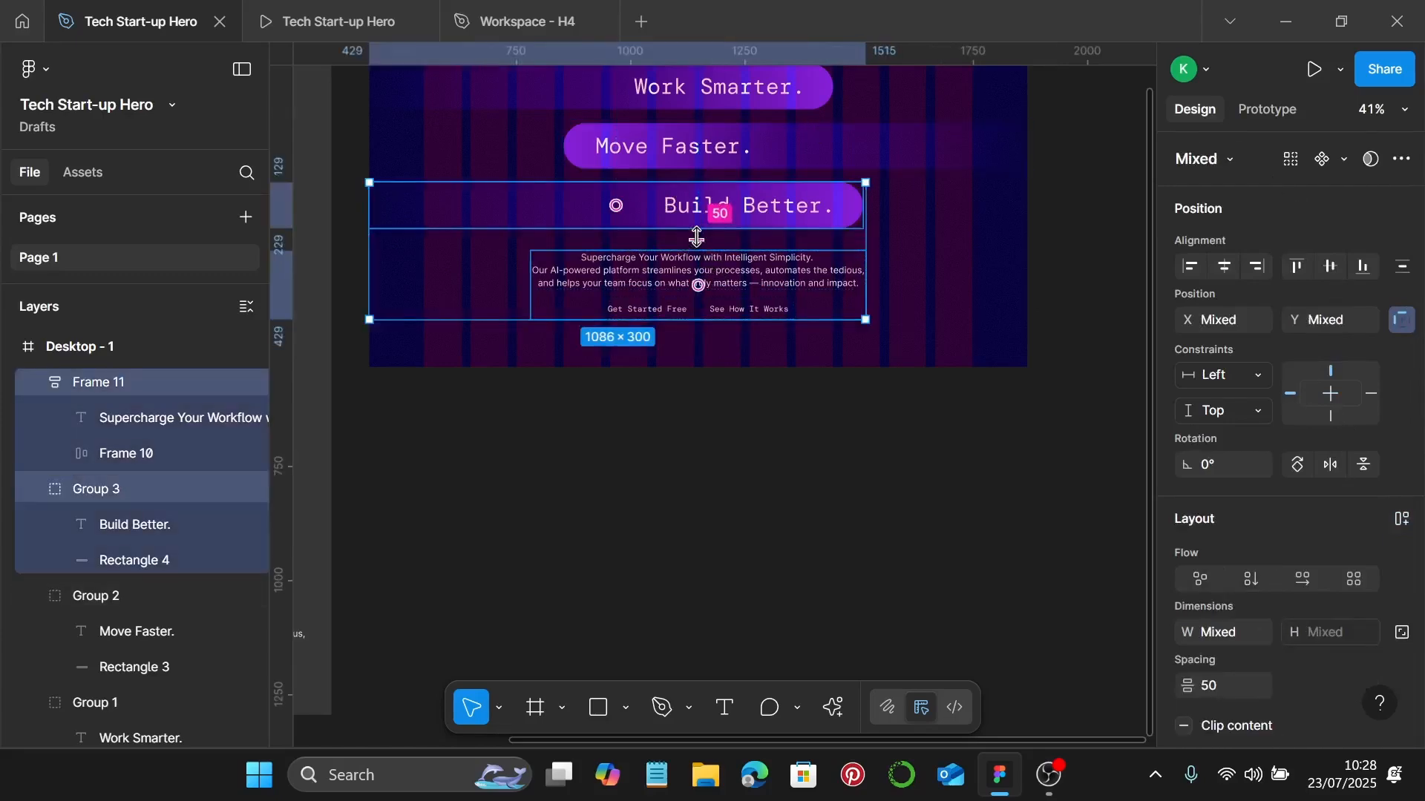
scroll(1254, 579, down, 3)
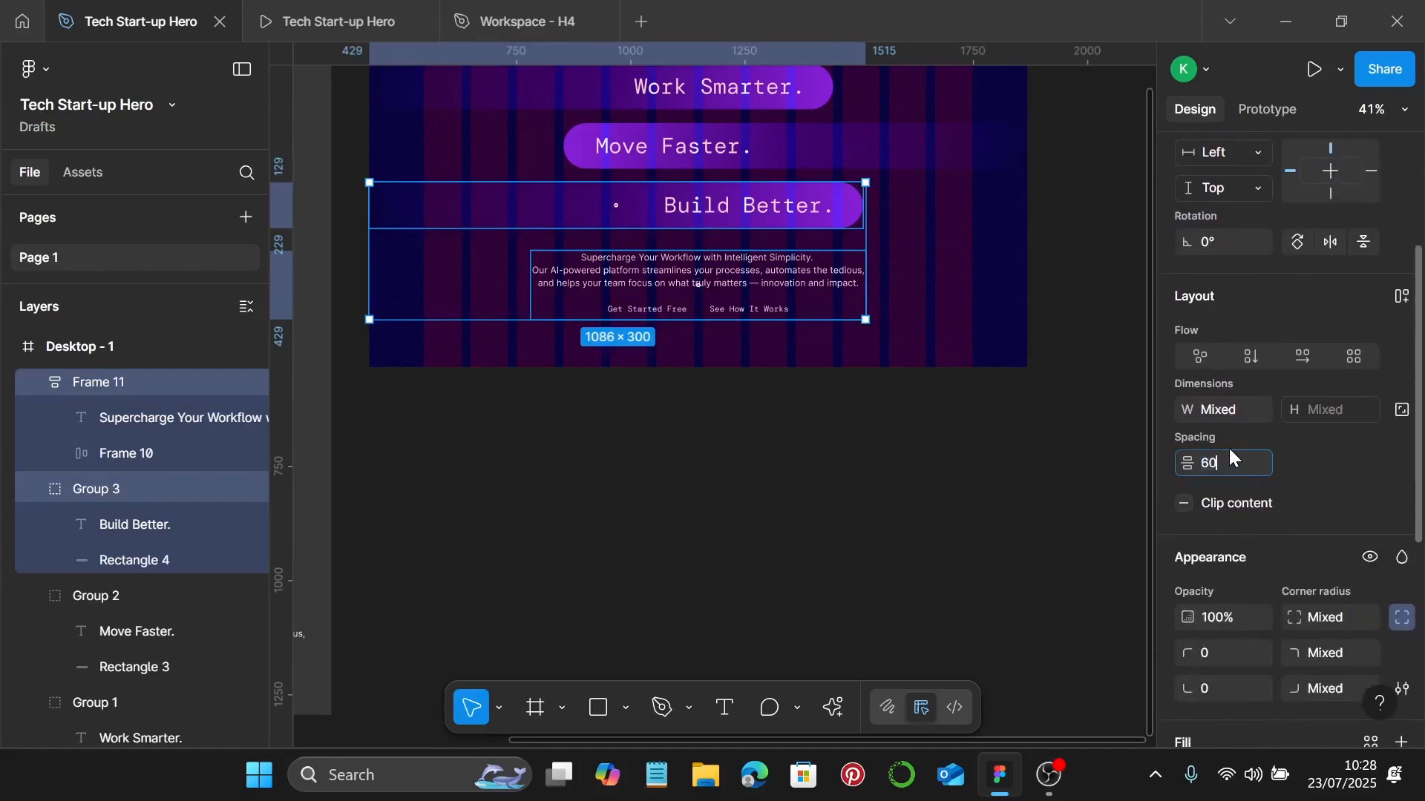
key(Return)
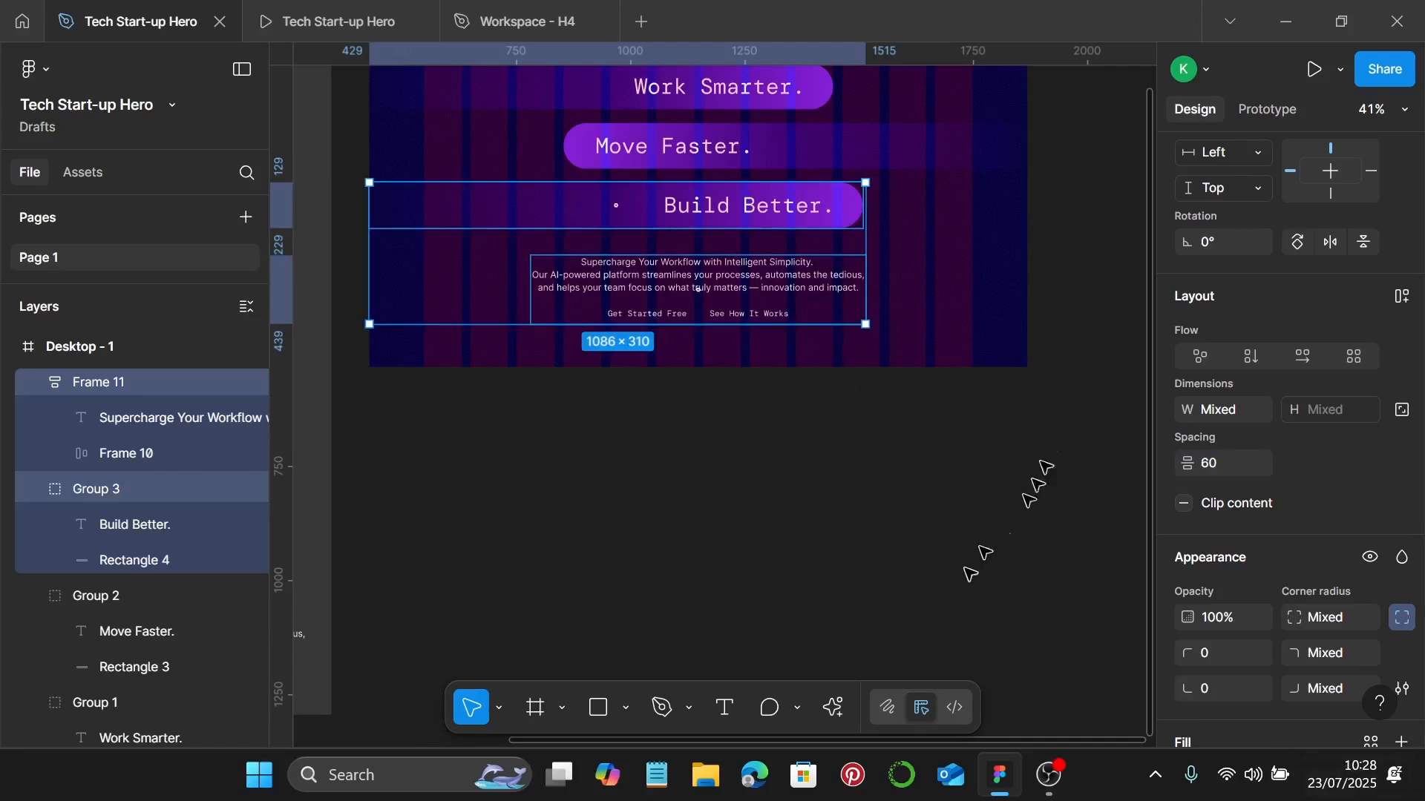
click(924, 284)
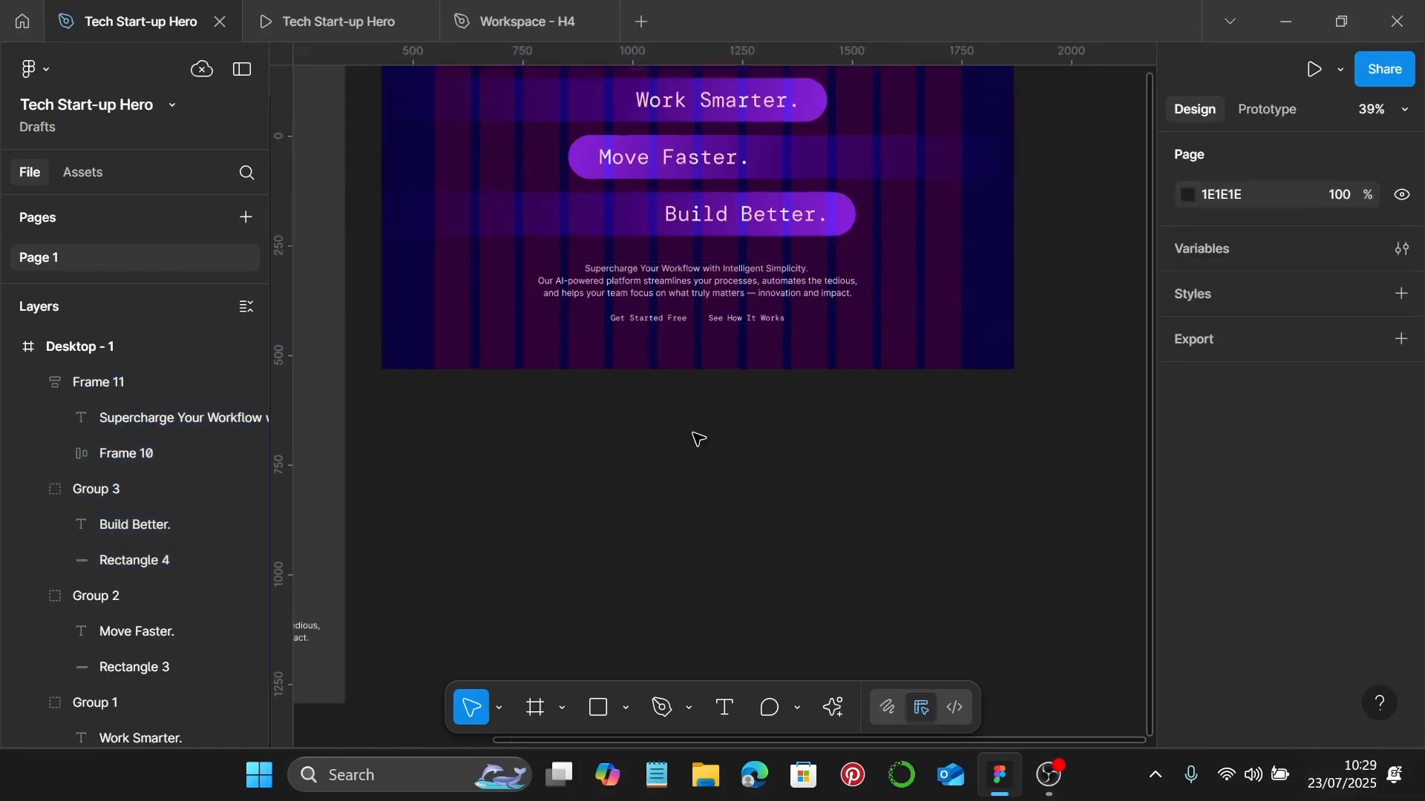
Review the hero layout in the editor and in its presentation preview, and return to the design file.
scroll(696, 438, up, 3)
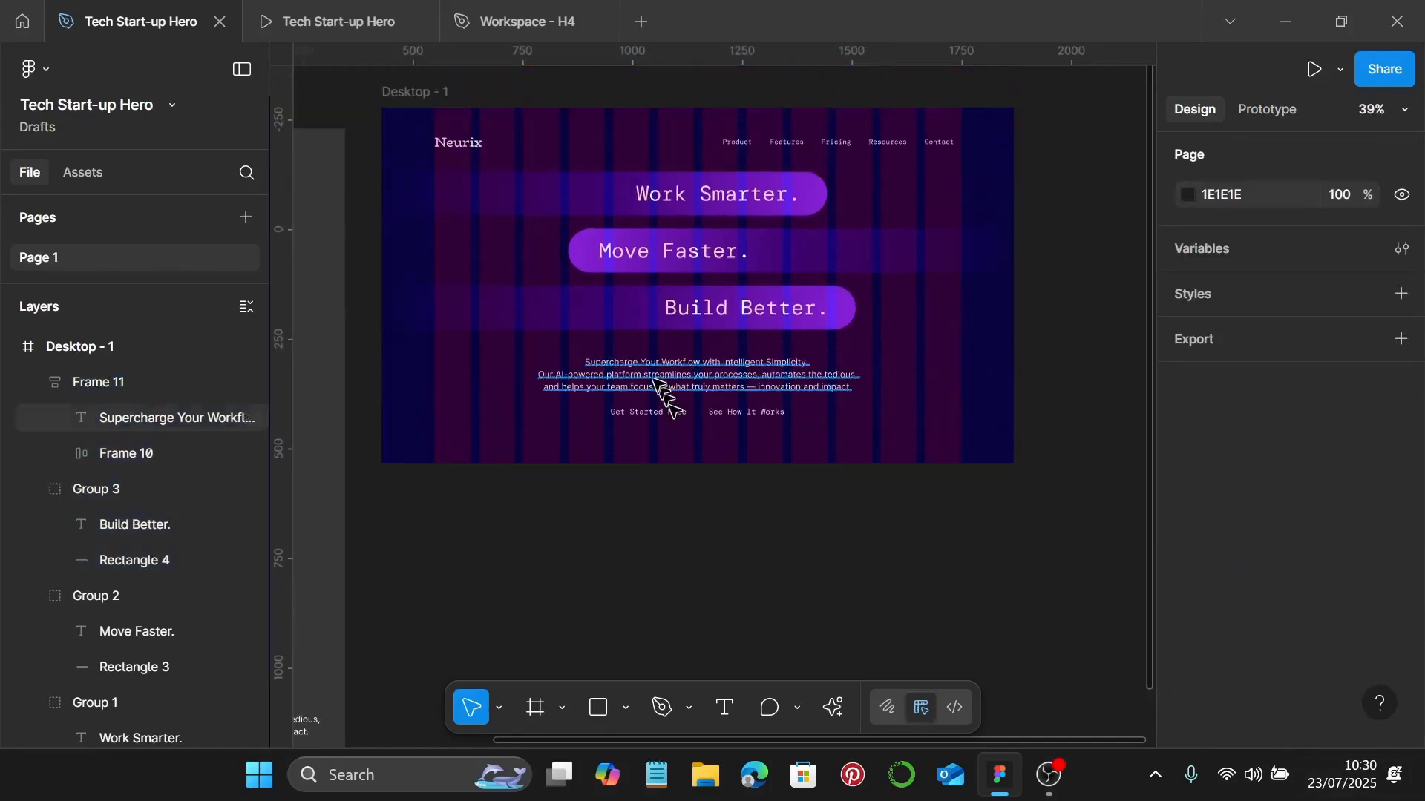
scroll(656, 380, up, 2)
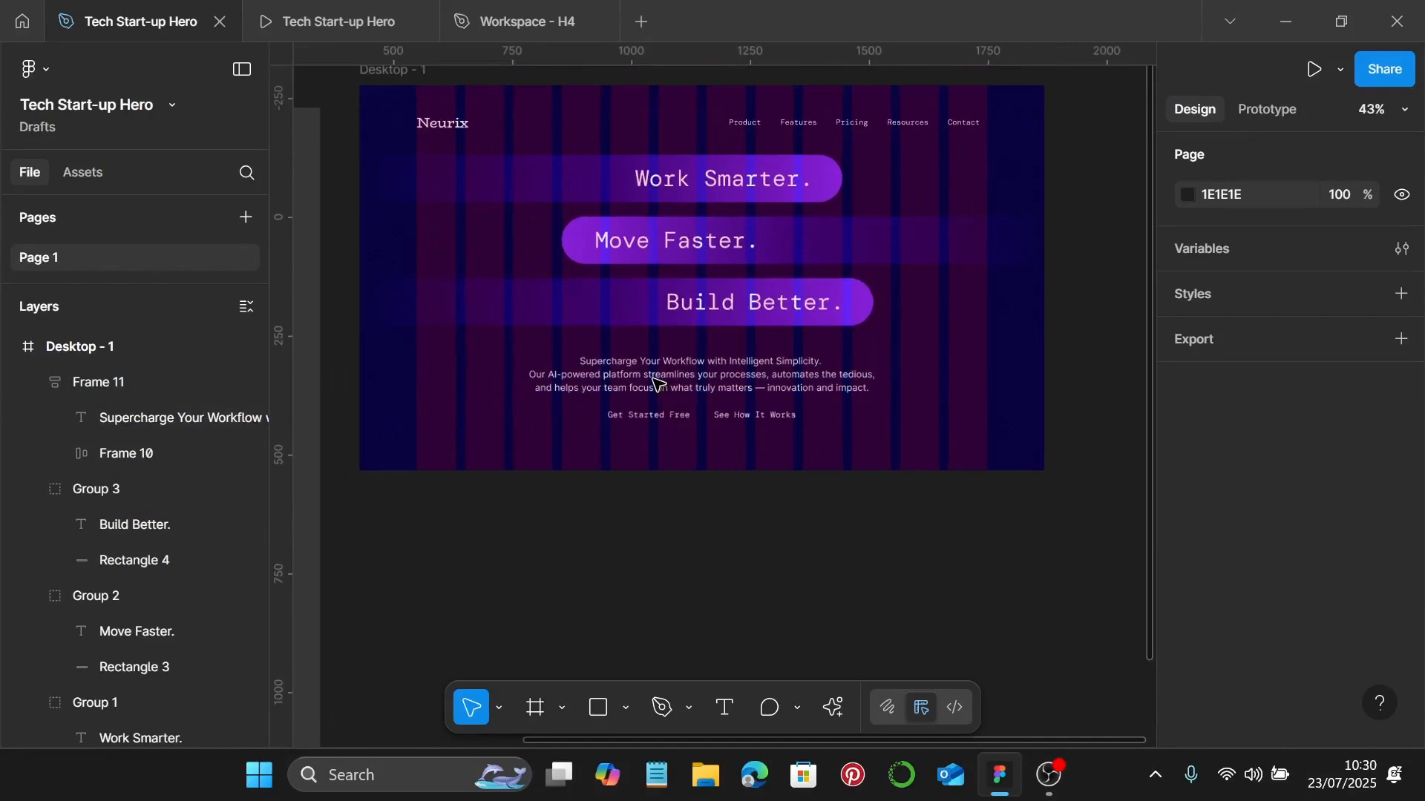
click(264, 16)
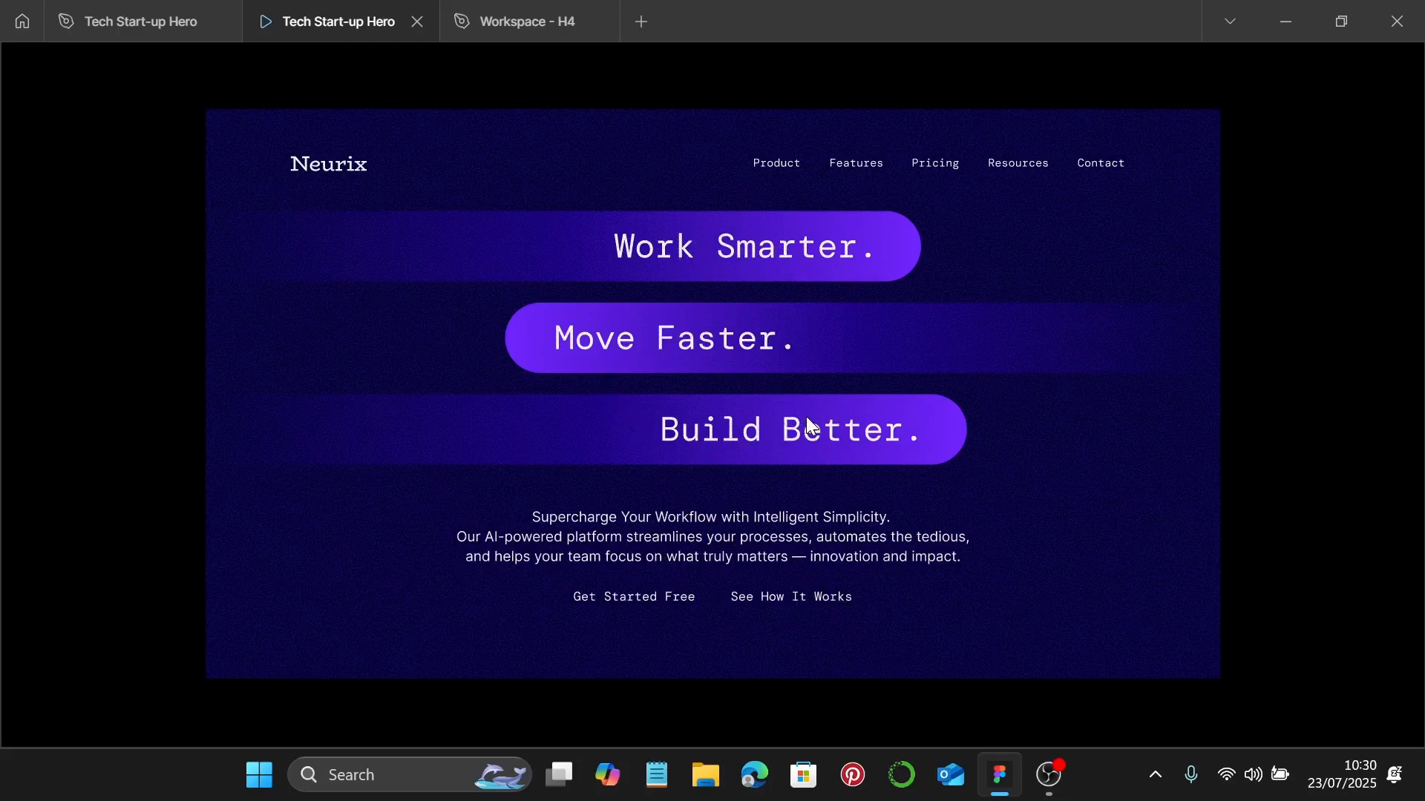
click(133, 23)
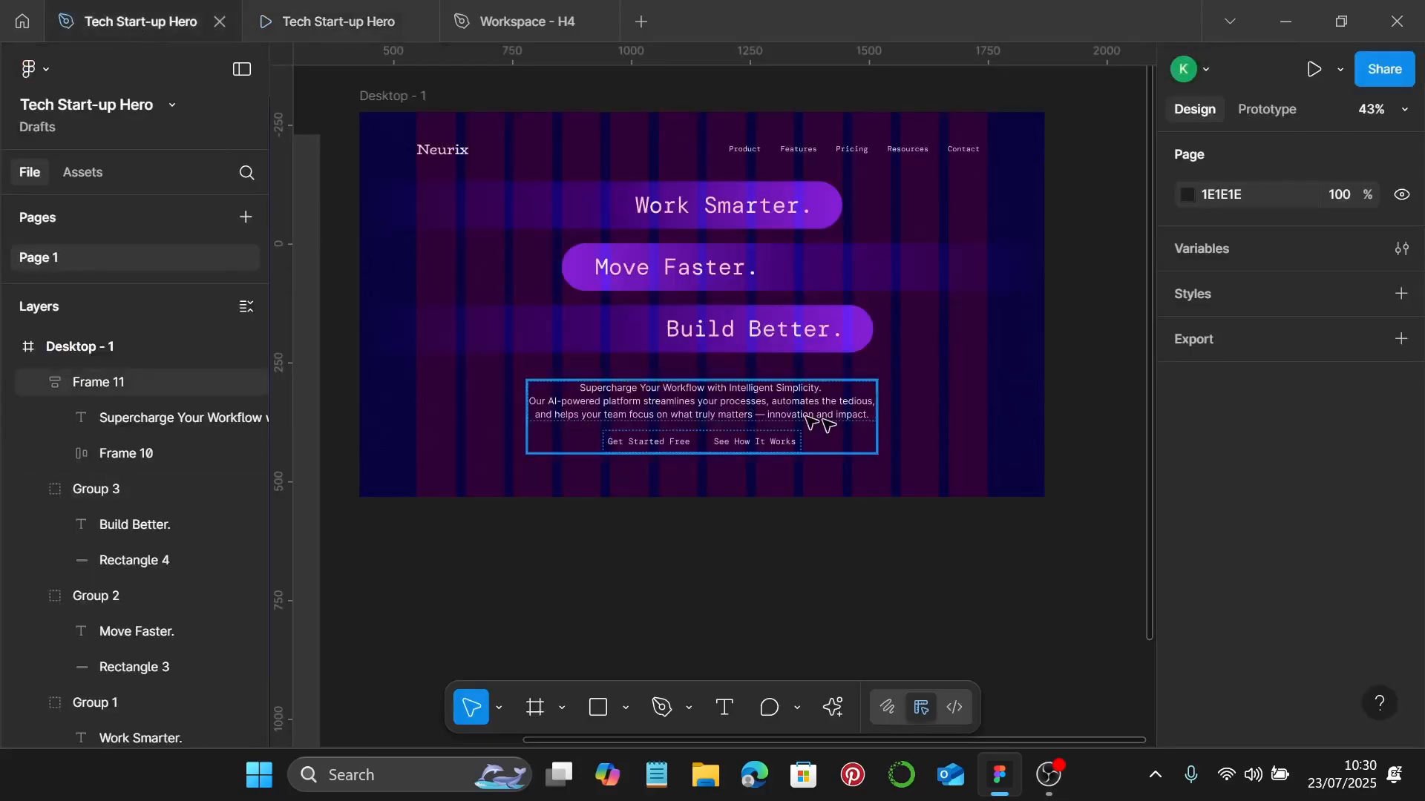
Duplicate the "Work Smarter.", "Move Faster." and "Build Better." bar groups onto the empty canvas below the hero frame.
scroll(707, 508, left, 1)
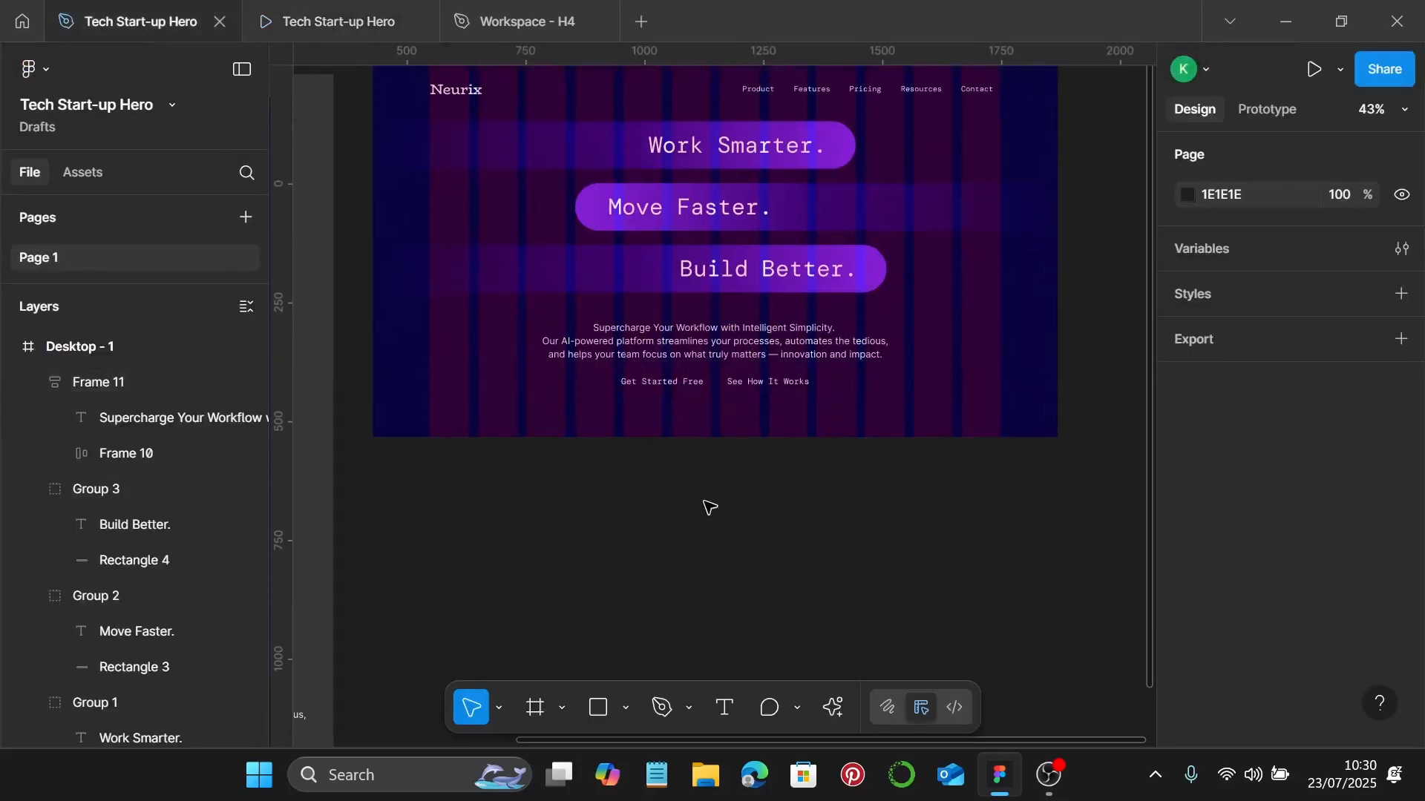
click(733, 169)
shift+click(728, 205)
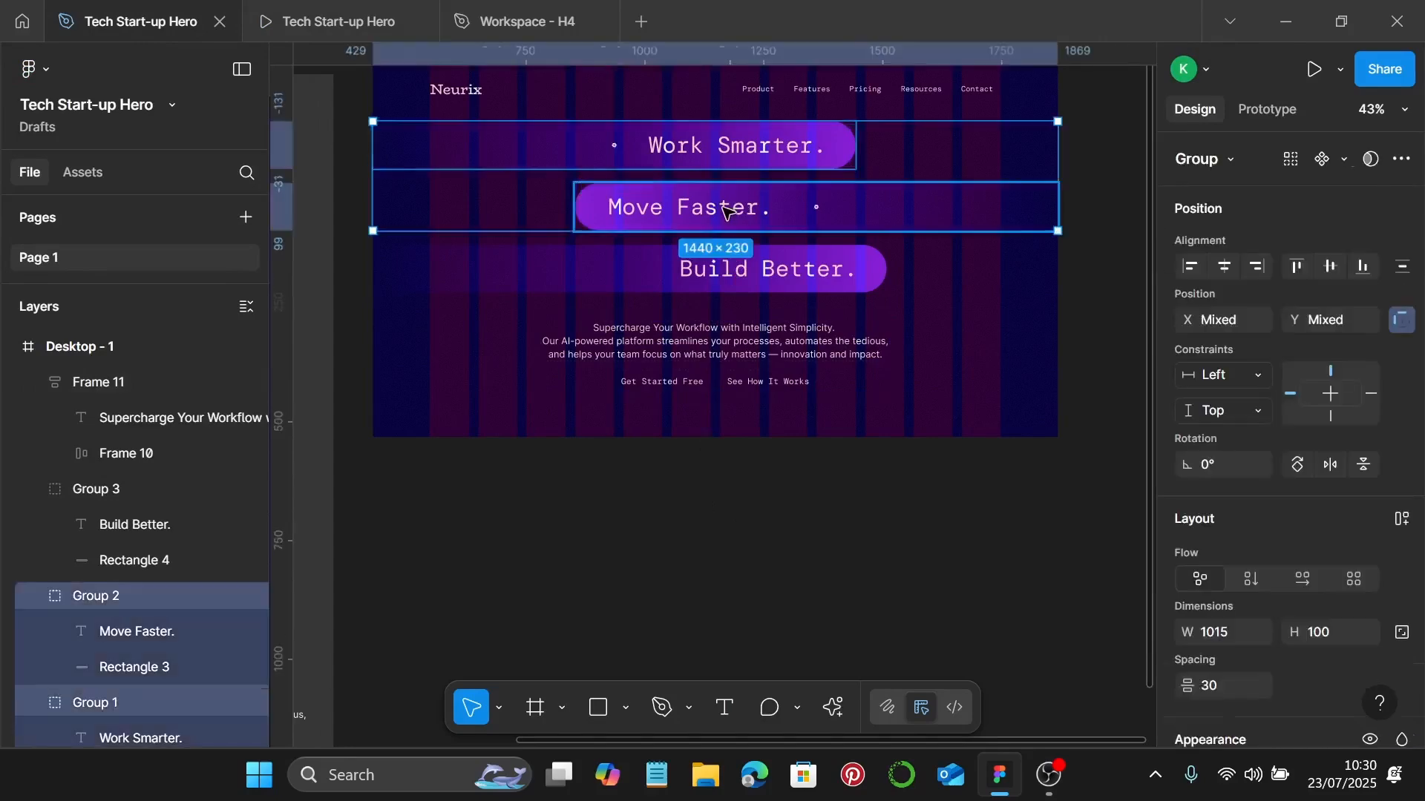
shift+click(712, 256)
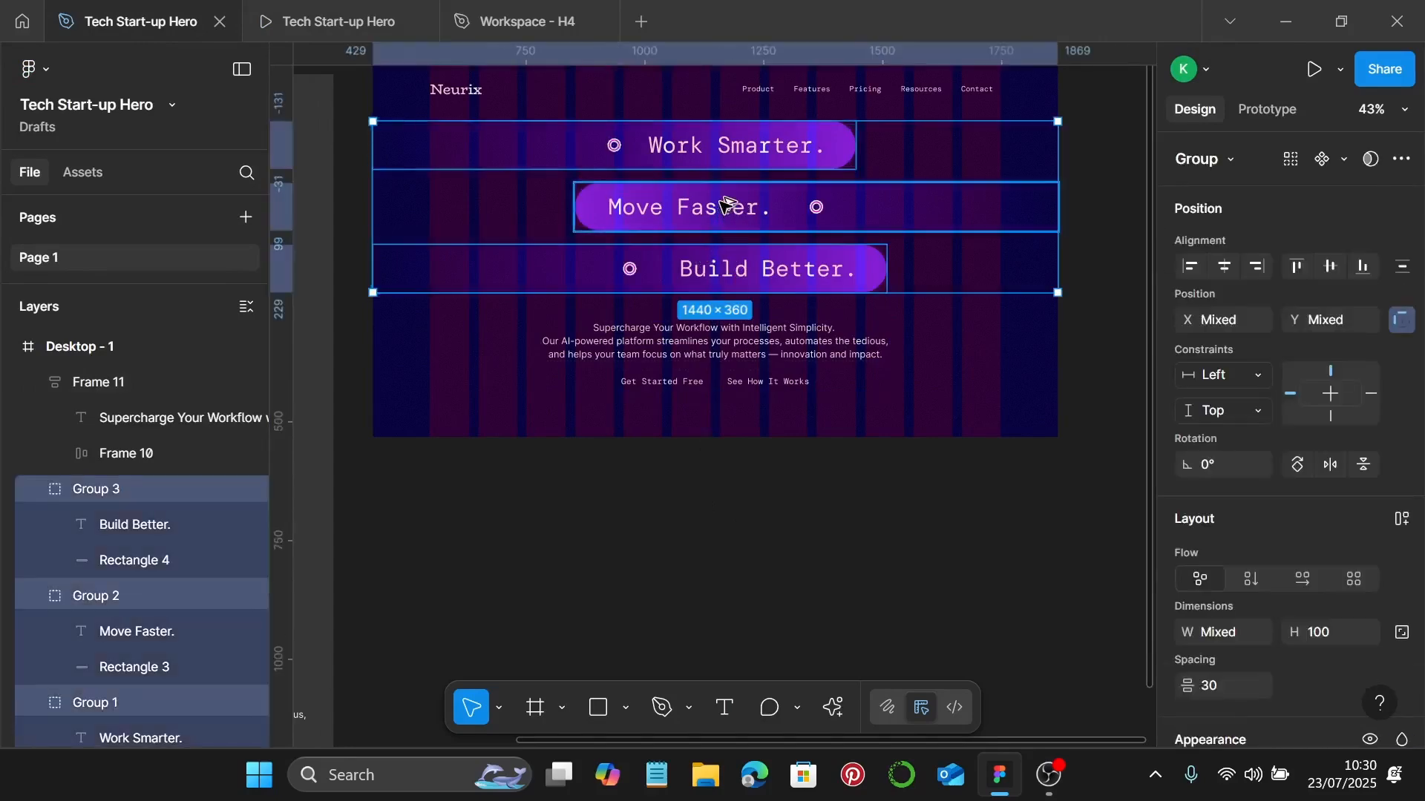
drag(729, 204, 779, 650)
click(779, 650)
scroll(782, 608, down, 3)
scroll(787, 553, down, 1)
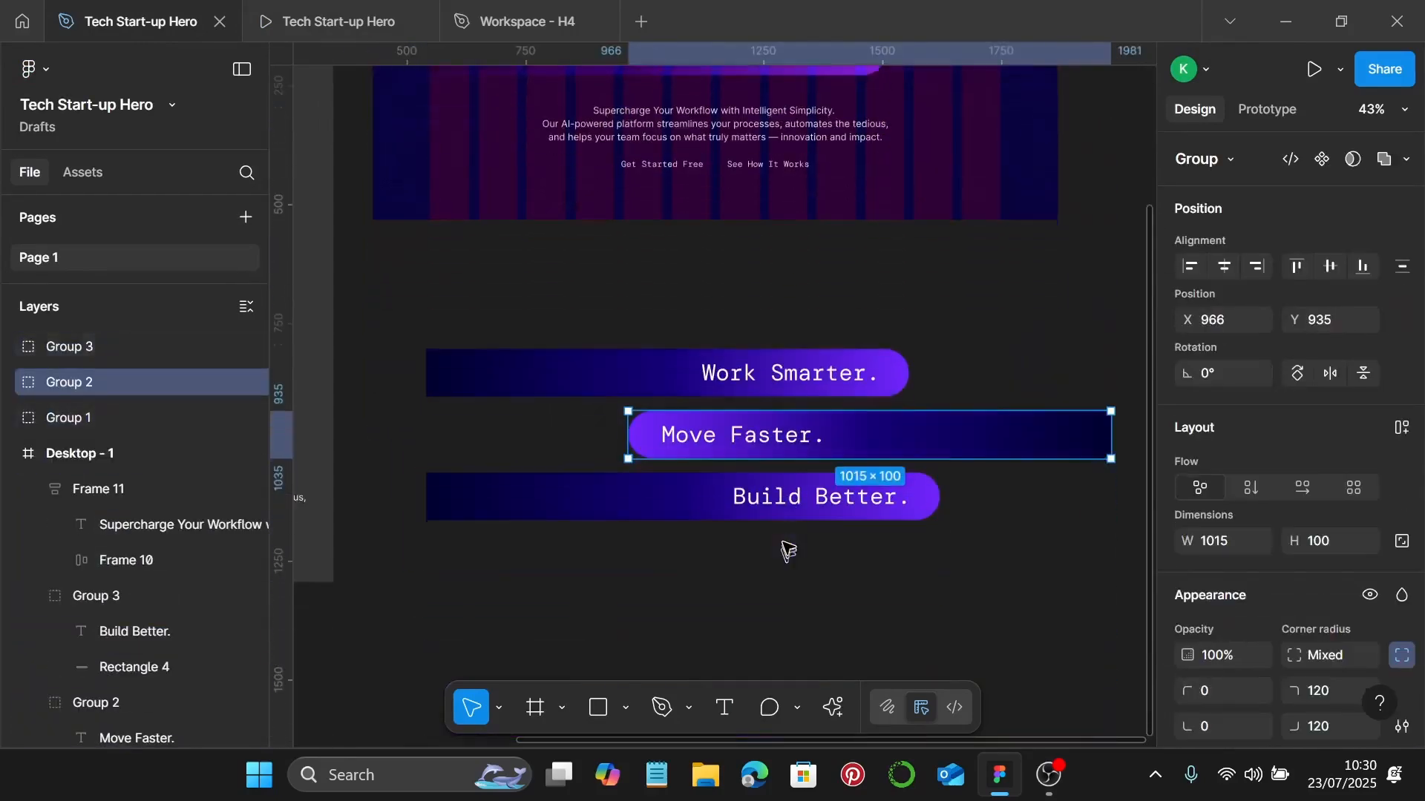
scroll(764, 304, down, 2)
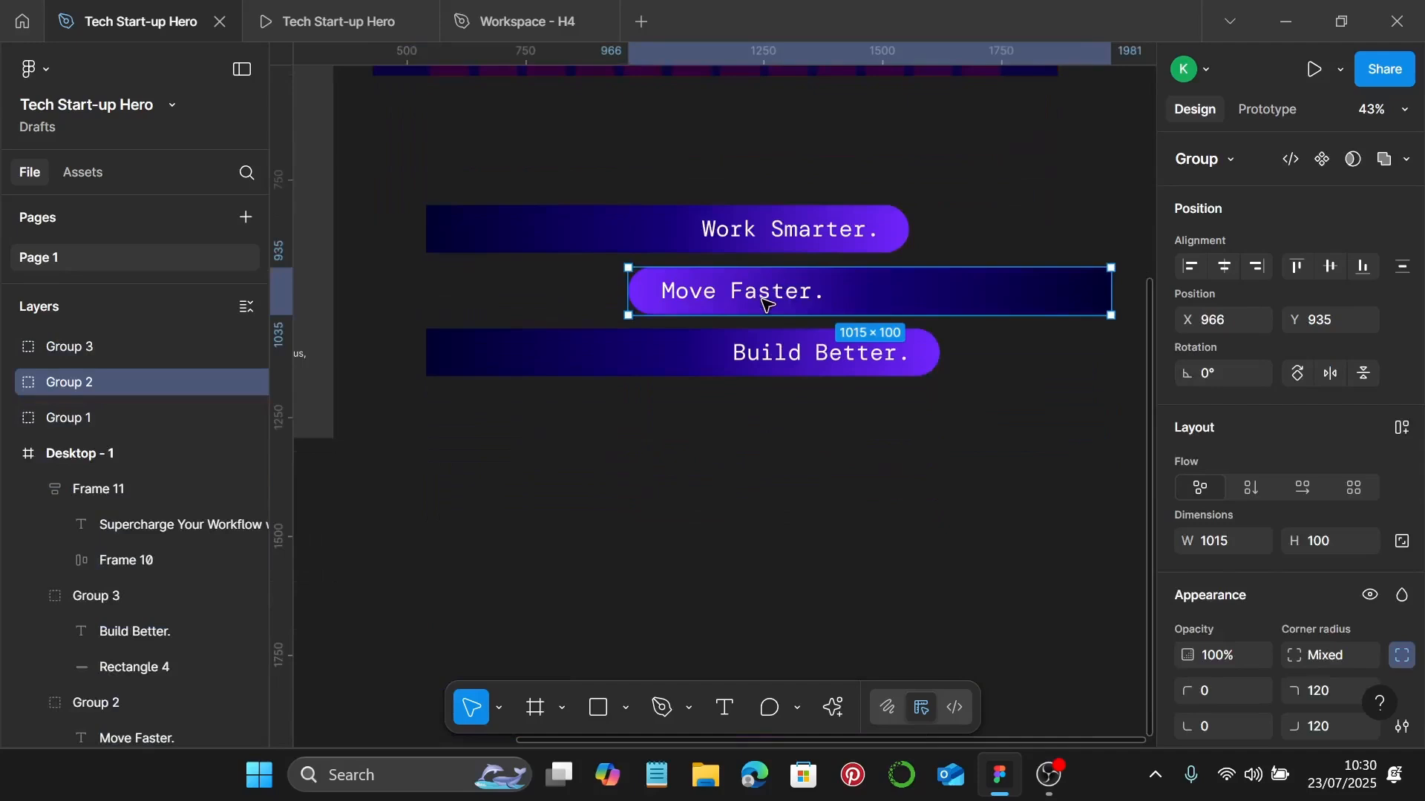
Spread the copied bars vertically with gaps of about 210, placing the "Move Faster." copy at about X 557, Y 1115.
drag(650, 345, 643, 547)
drag(773, 293, 626, 388)
scroll(631, 393, down, 5)
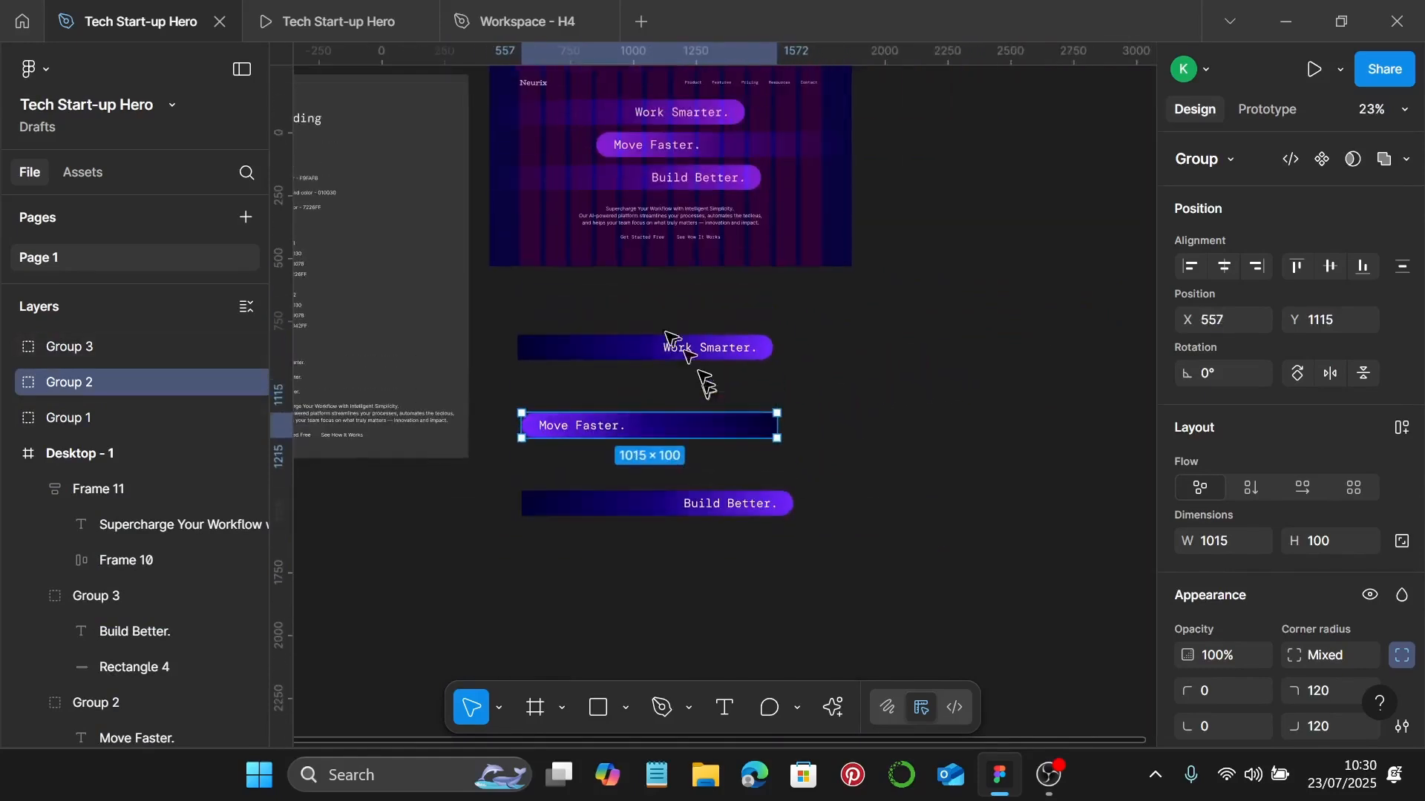
Move the three copied bars together so that the "Work Smarter." copy sits at about X 820, Y 843.
click(529, 311)
drag(491, 302, 820, 576)
click(820, 575)
key(ctrl+z)
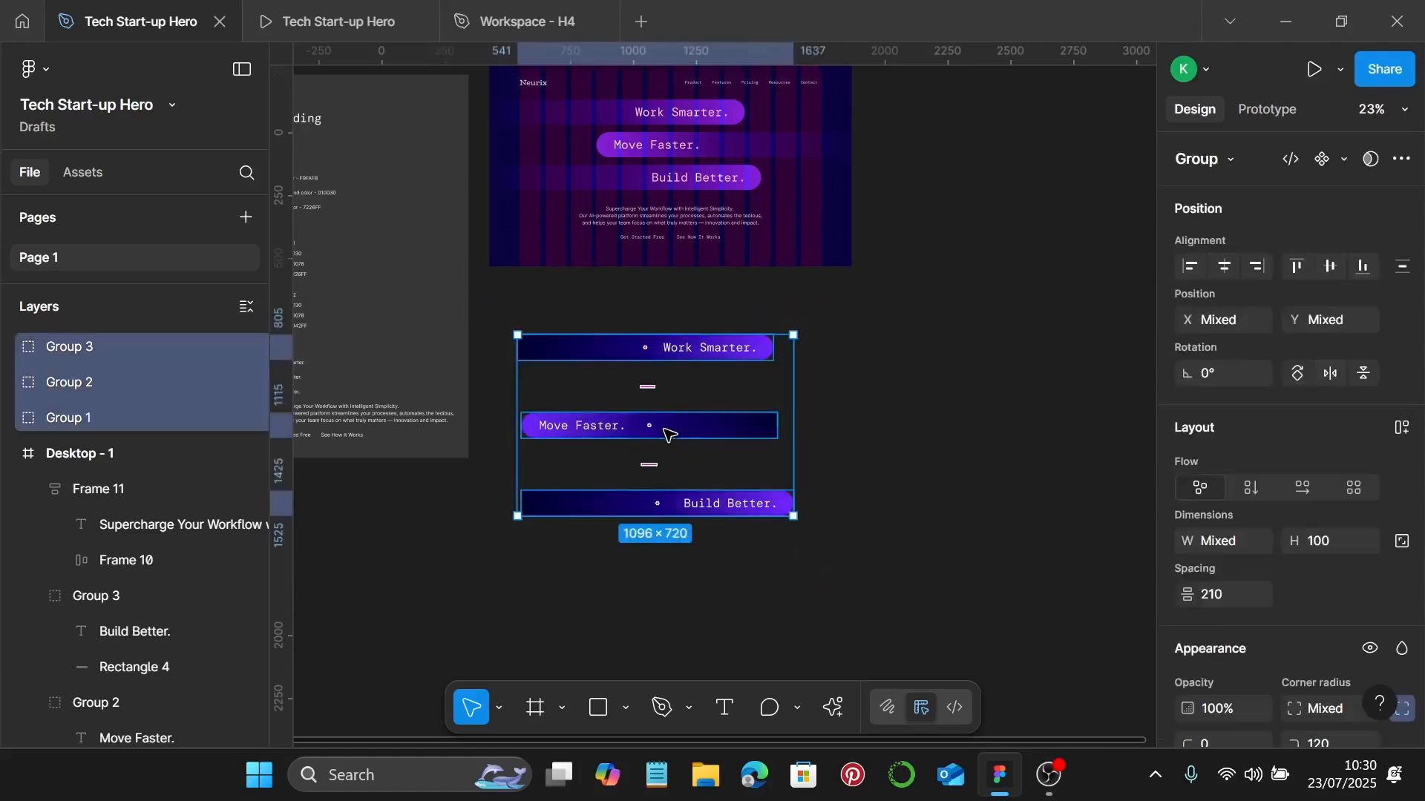
drag(668, 436, 725, 437)
Convert the copied "Work Smarter.", "Move Faster." and "Build Better." groups into three separate components.
scroll(726, 436, up, 3)
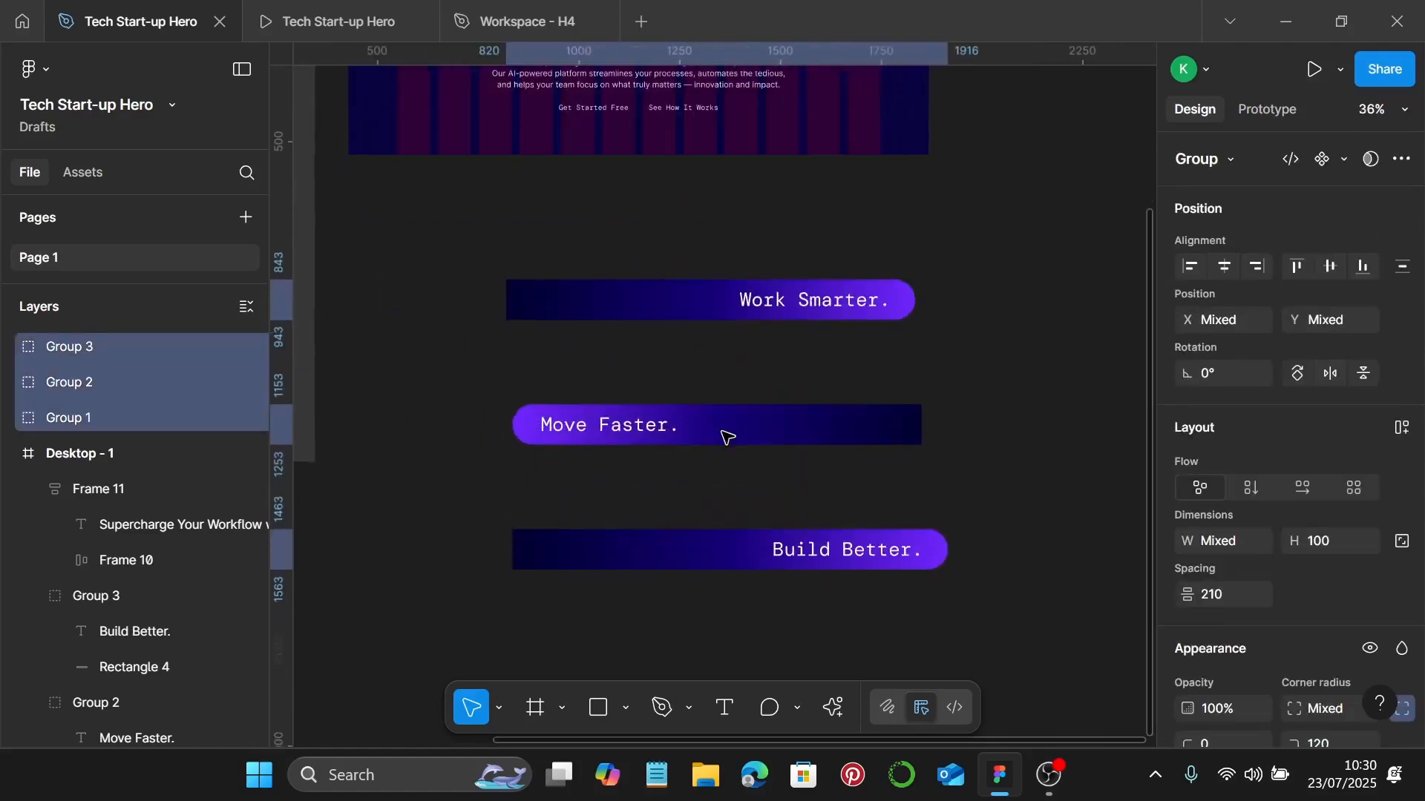
click(842, 291)
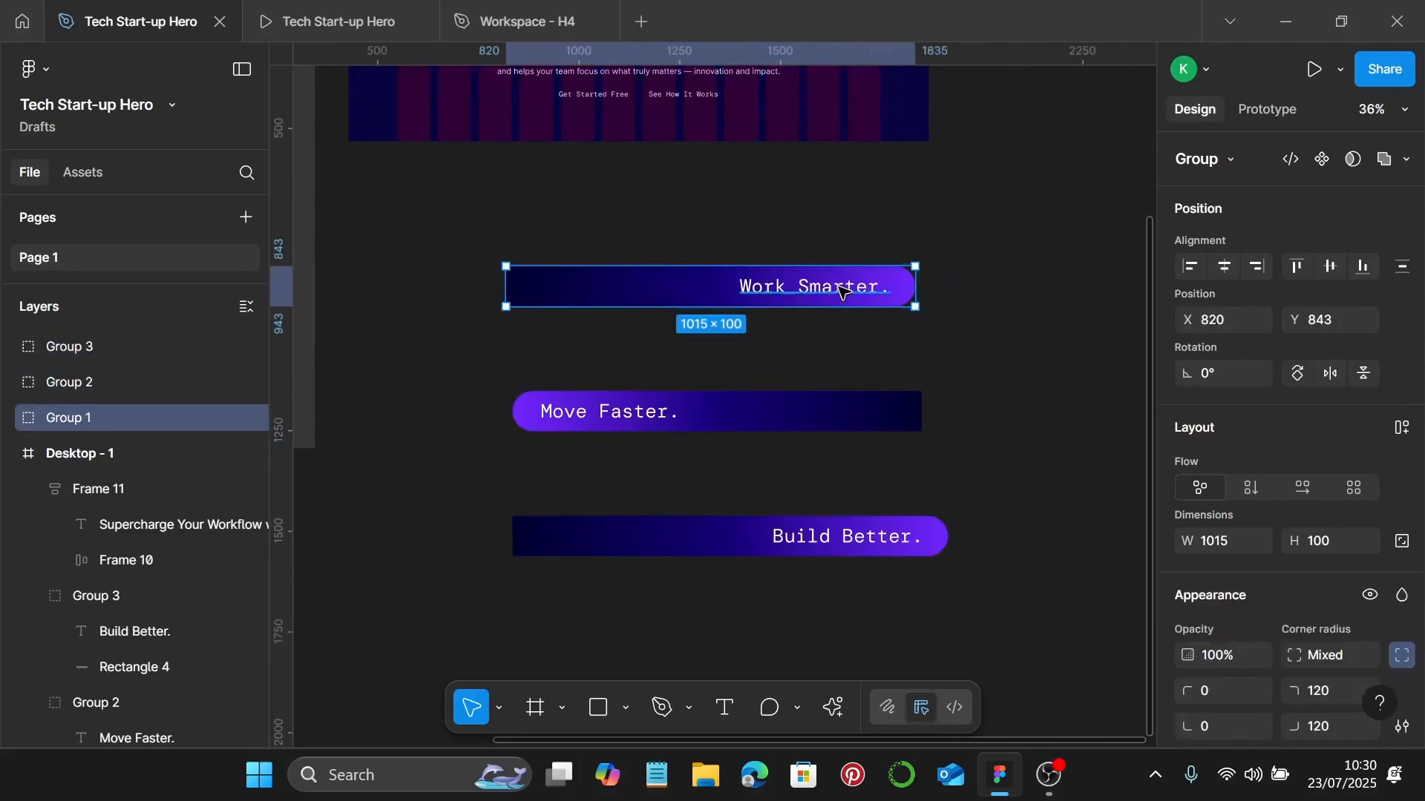
key(alt)
key(ctrl+alt+k)
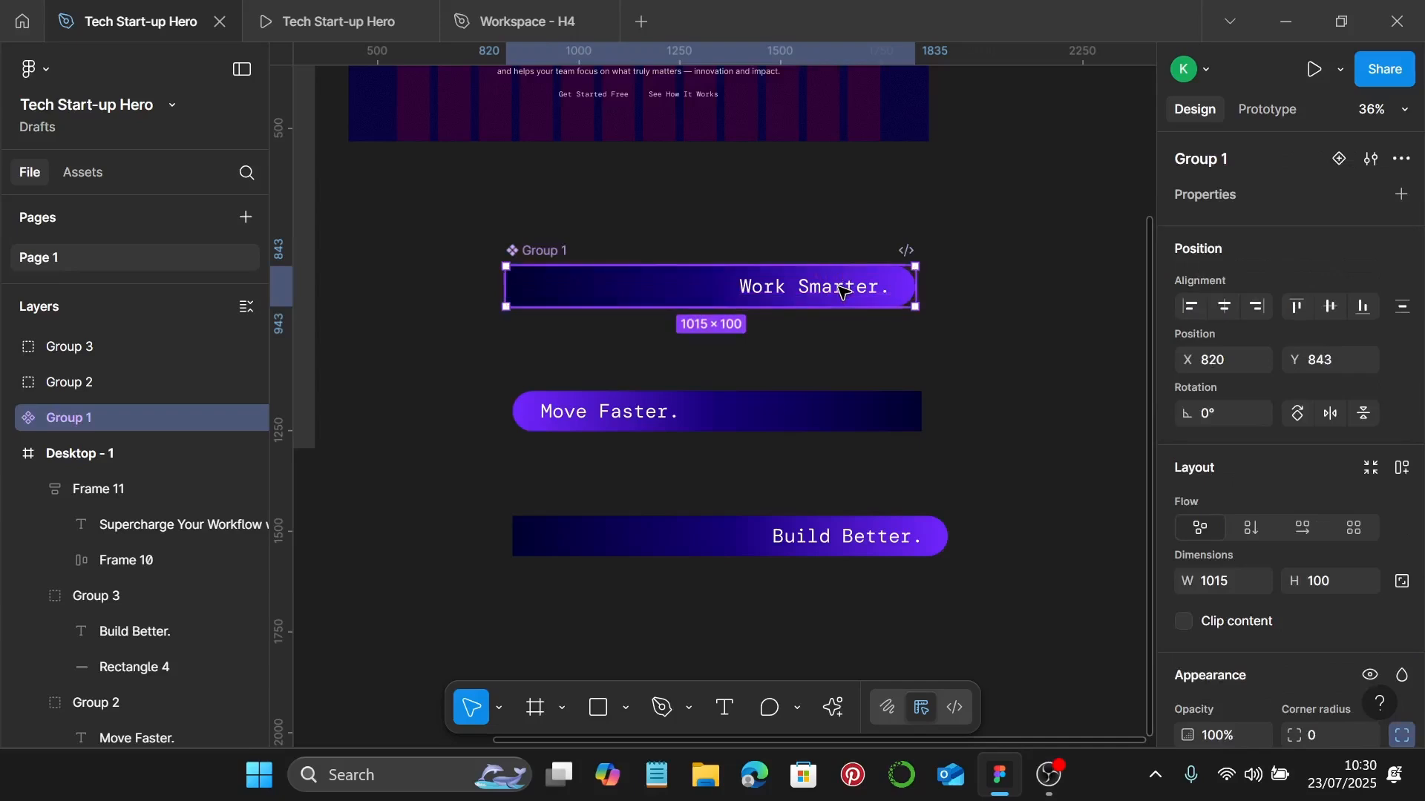
click(727, 422)
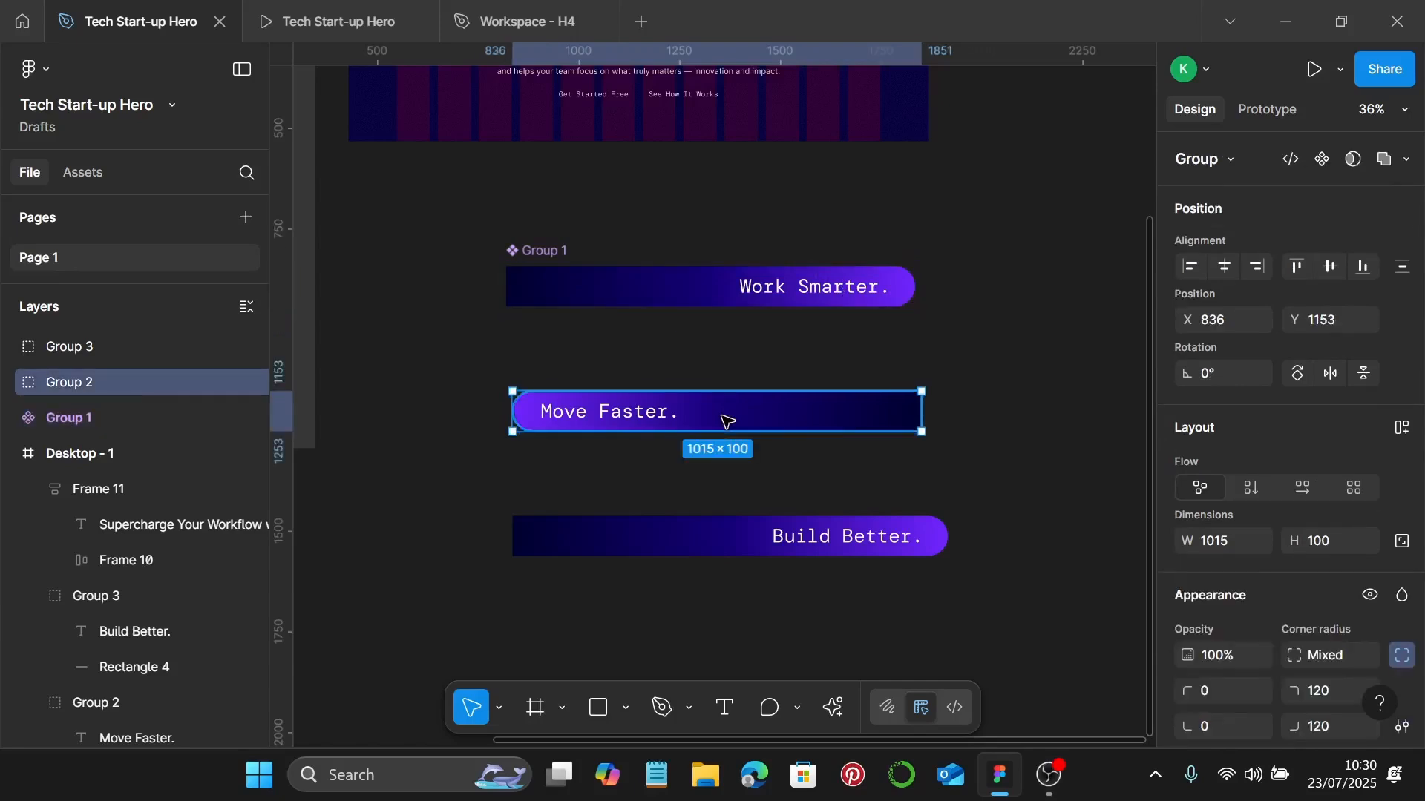
key(ctrl+alt+k)
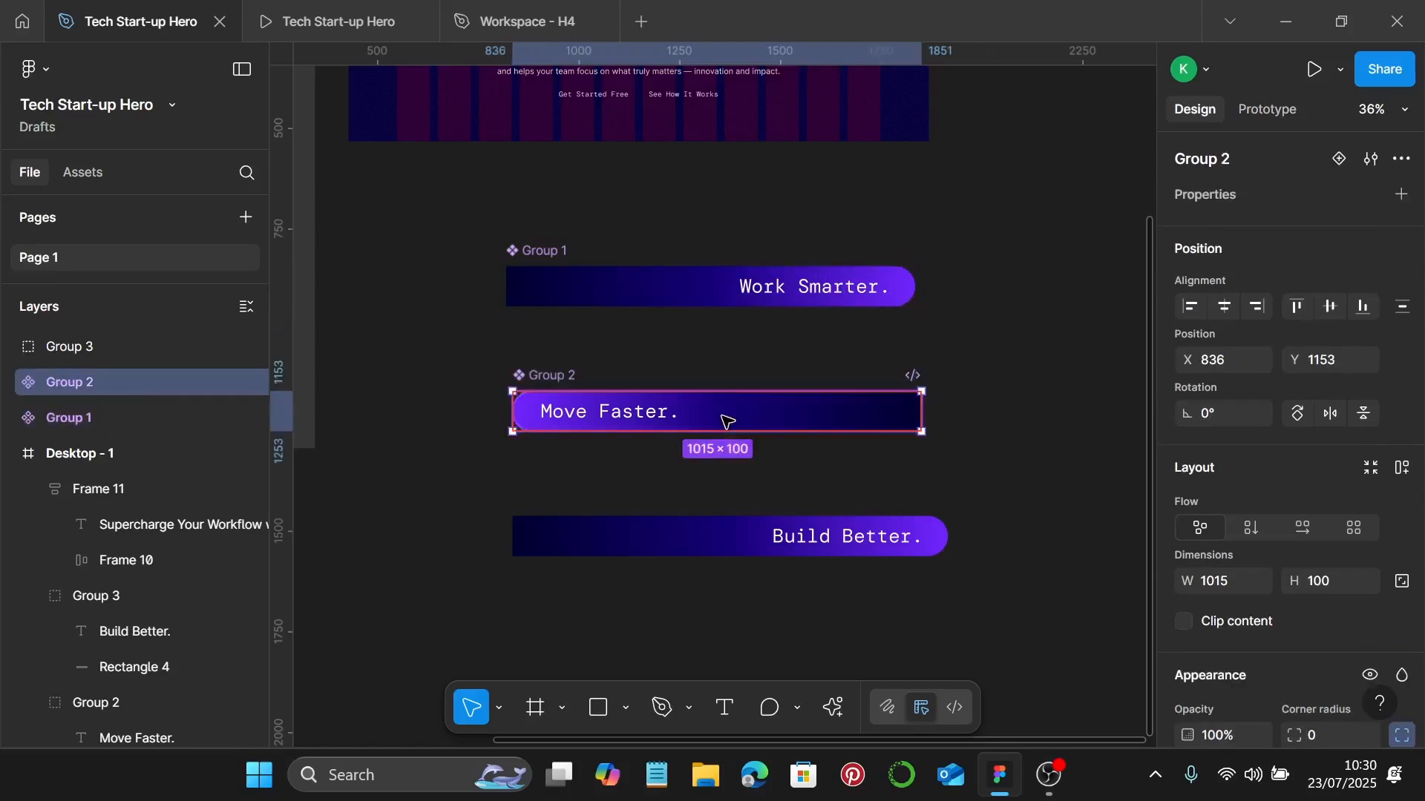
click(711, 553)
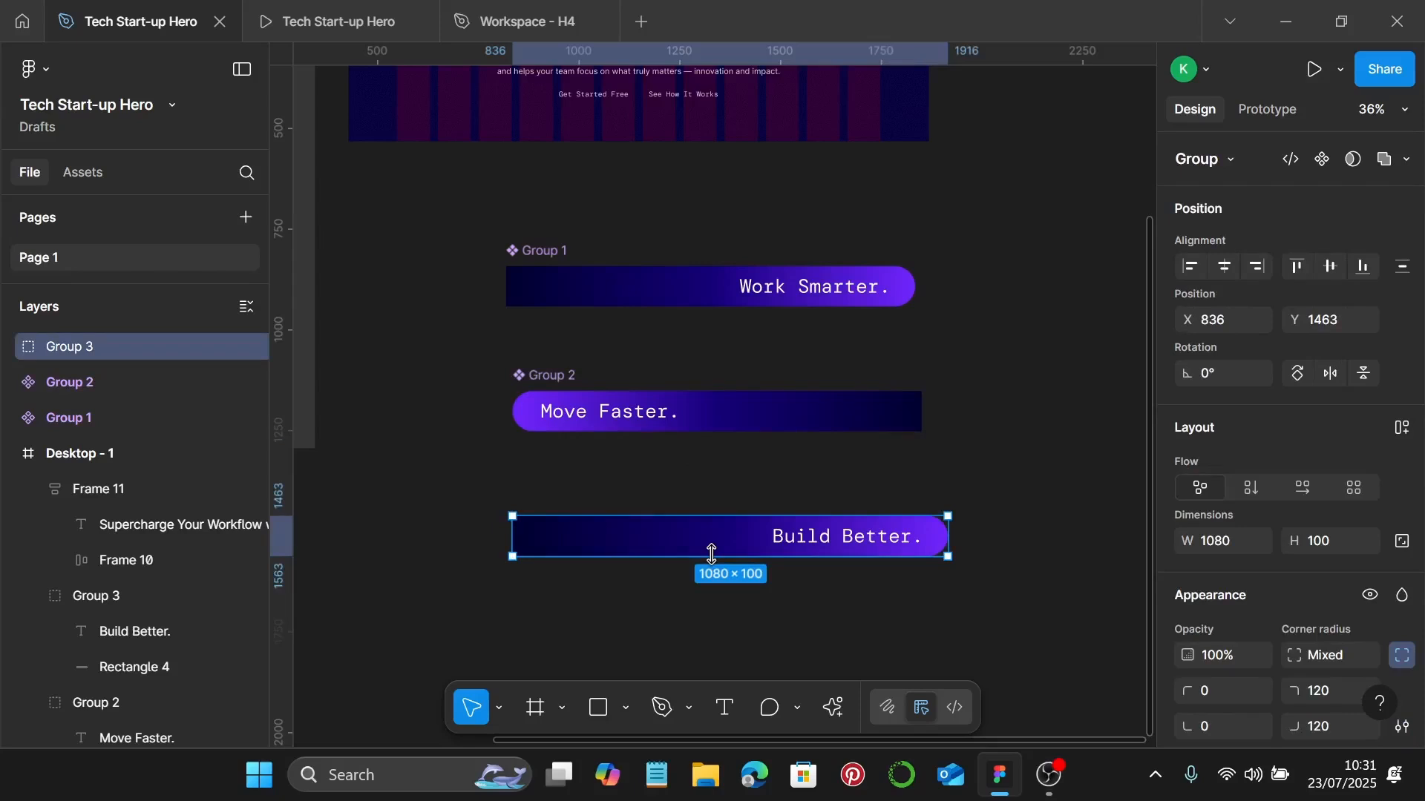
key(ctrl+alt+k)
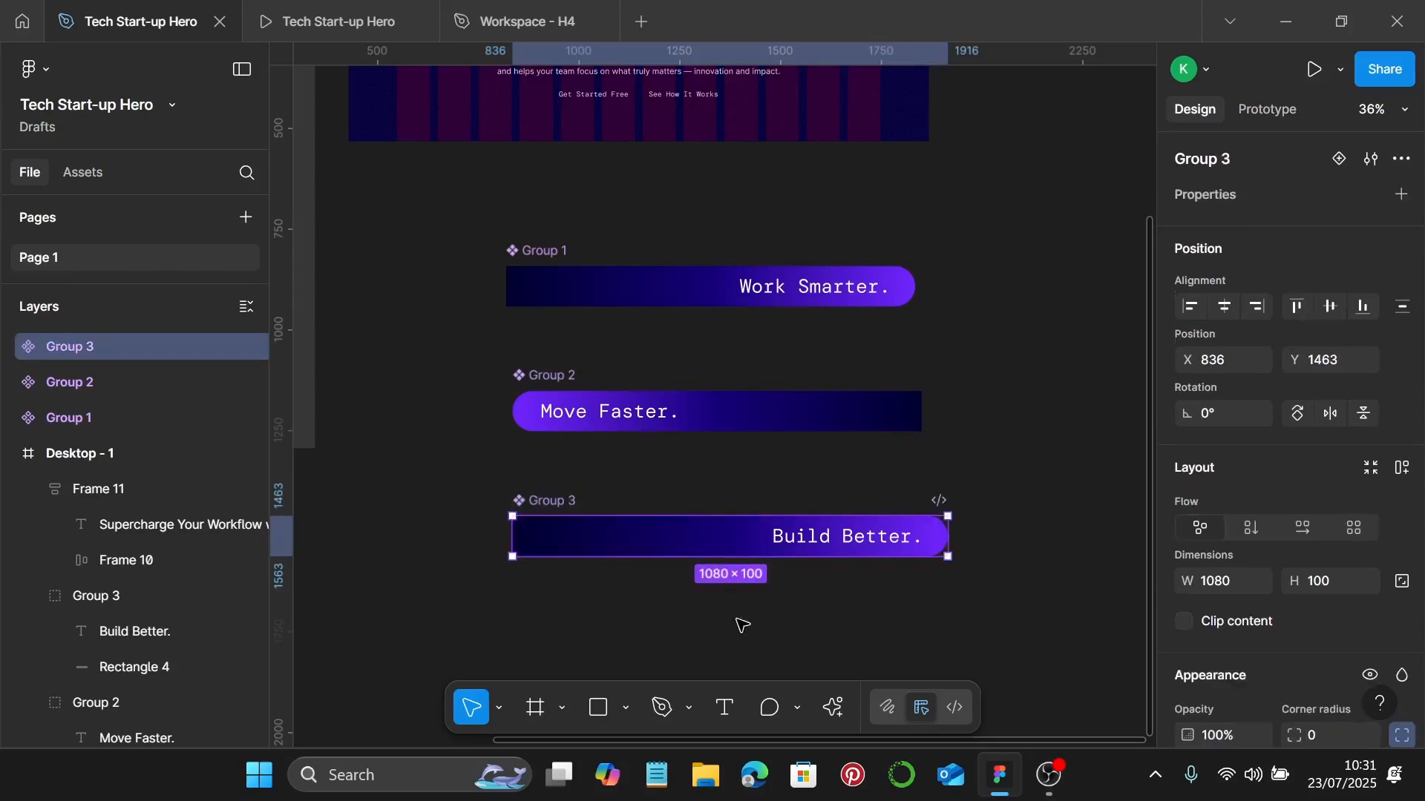
Add a second variant to the "Work Smarter." component.
click(785, 293)
scroll(612, 269, up, 3)
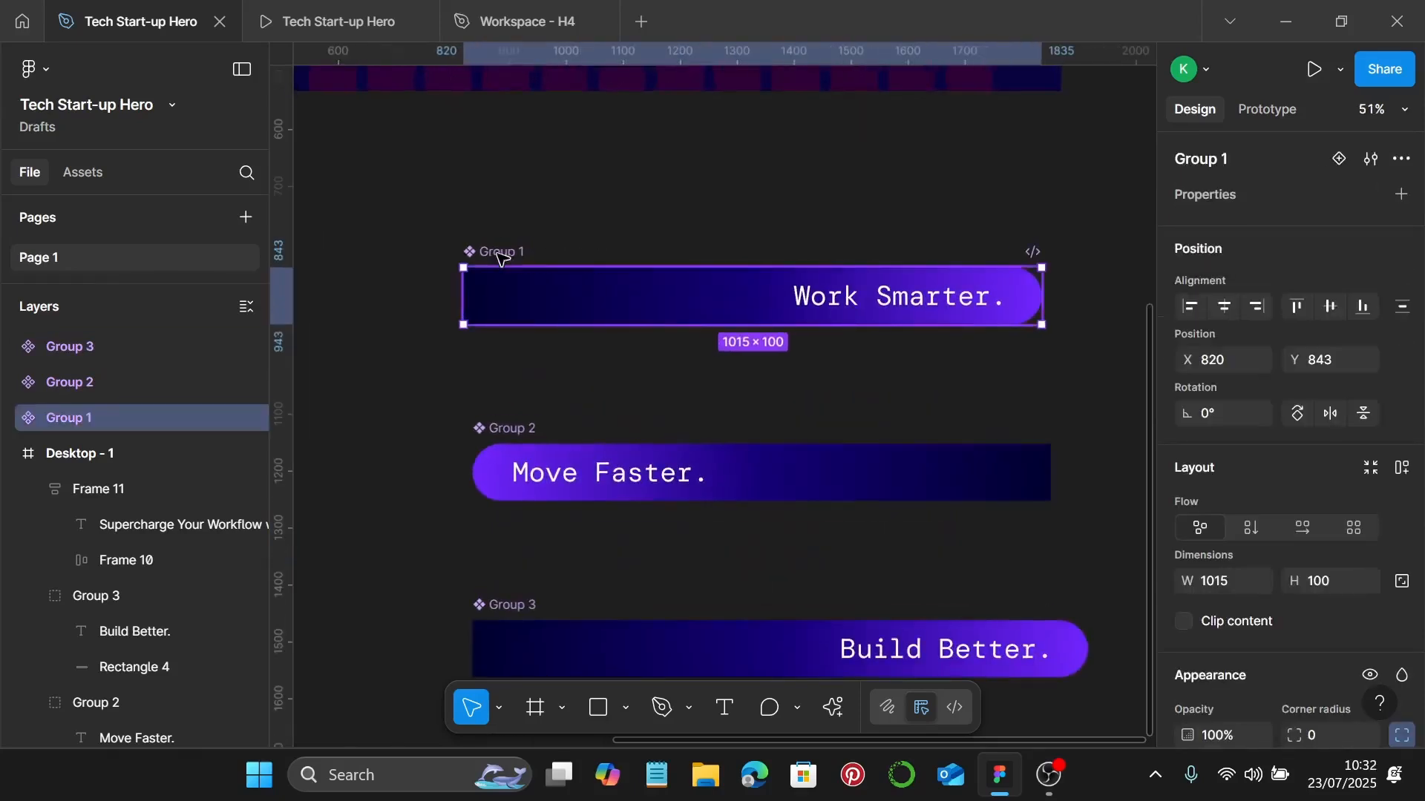
drag(502, 259, 493, 230)
click(1339, 158)
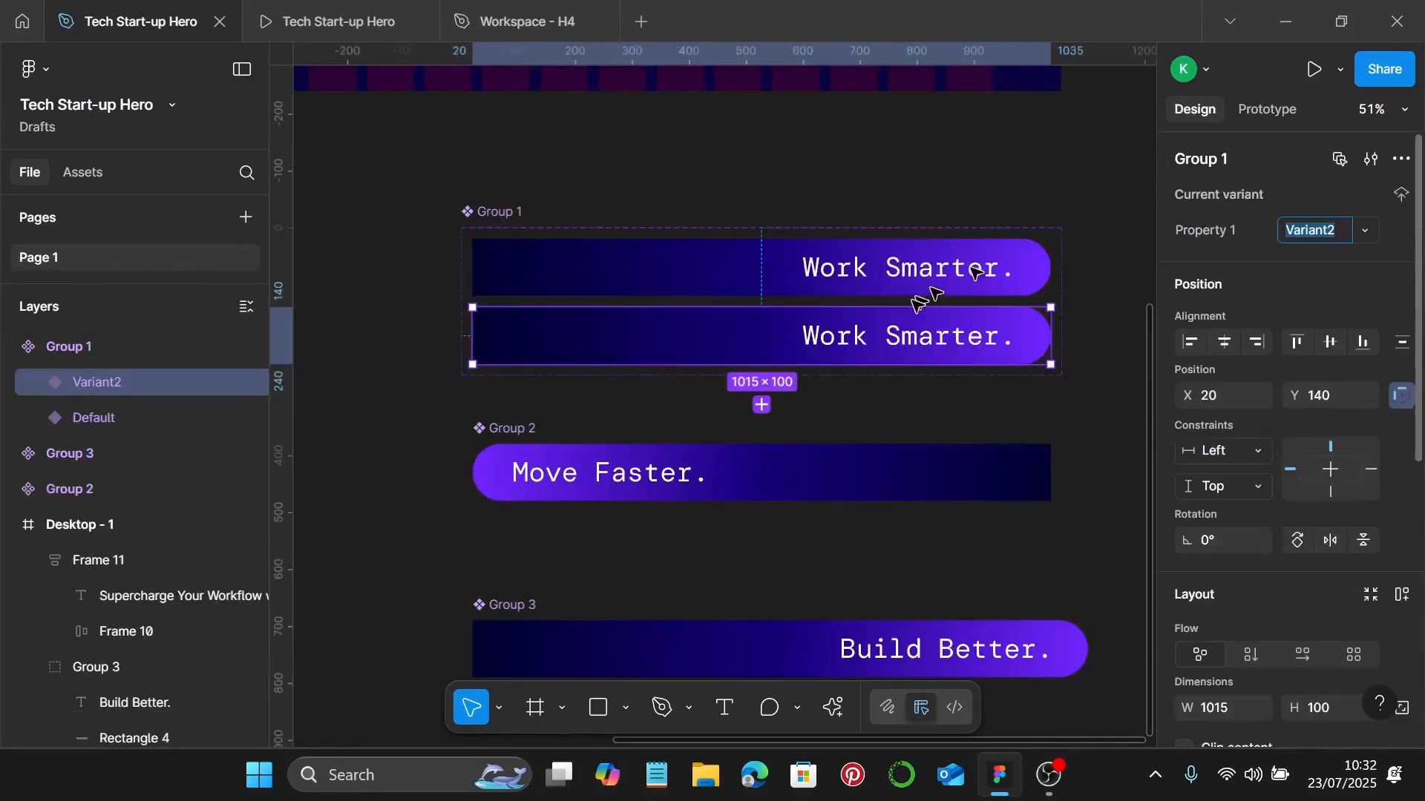
scroll(919, 381, up, 2)
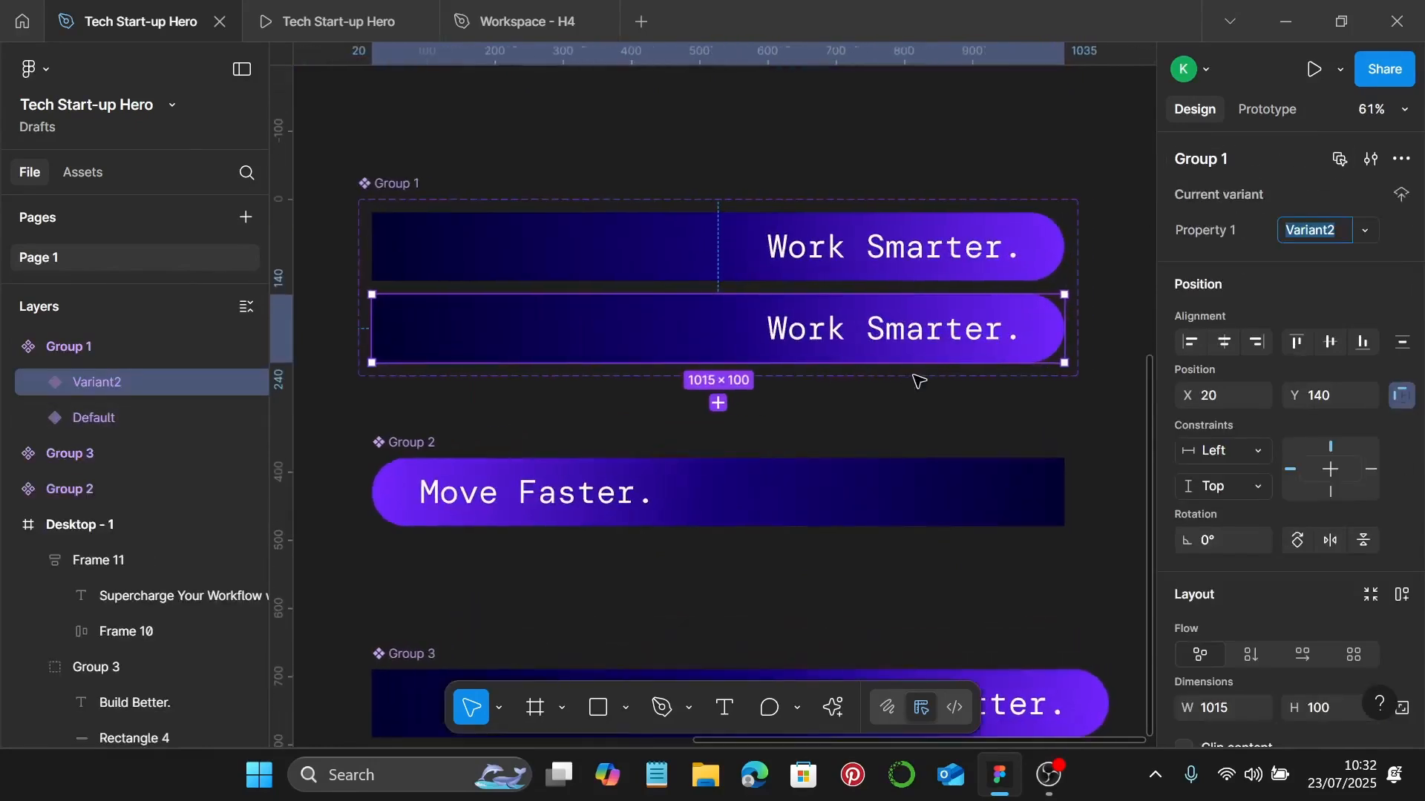
Widen the background rectangle of the second "Work Smarter." variant to about 1028, extending its rounded end outward.
click(37, 381)
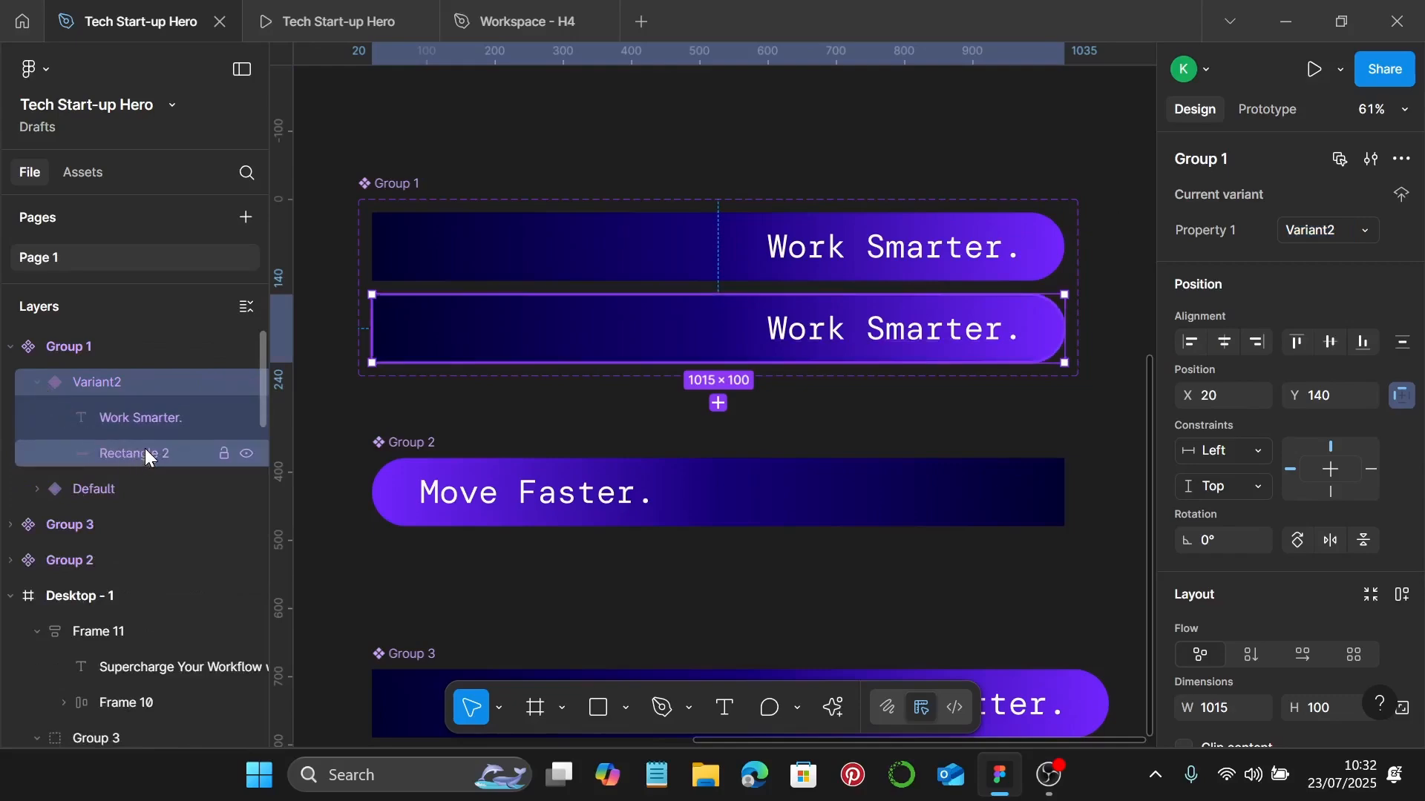
click(146, 456)
scroll(1098, 331, up, 5)
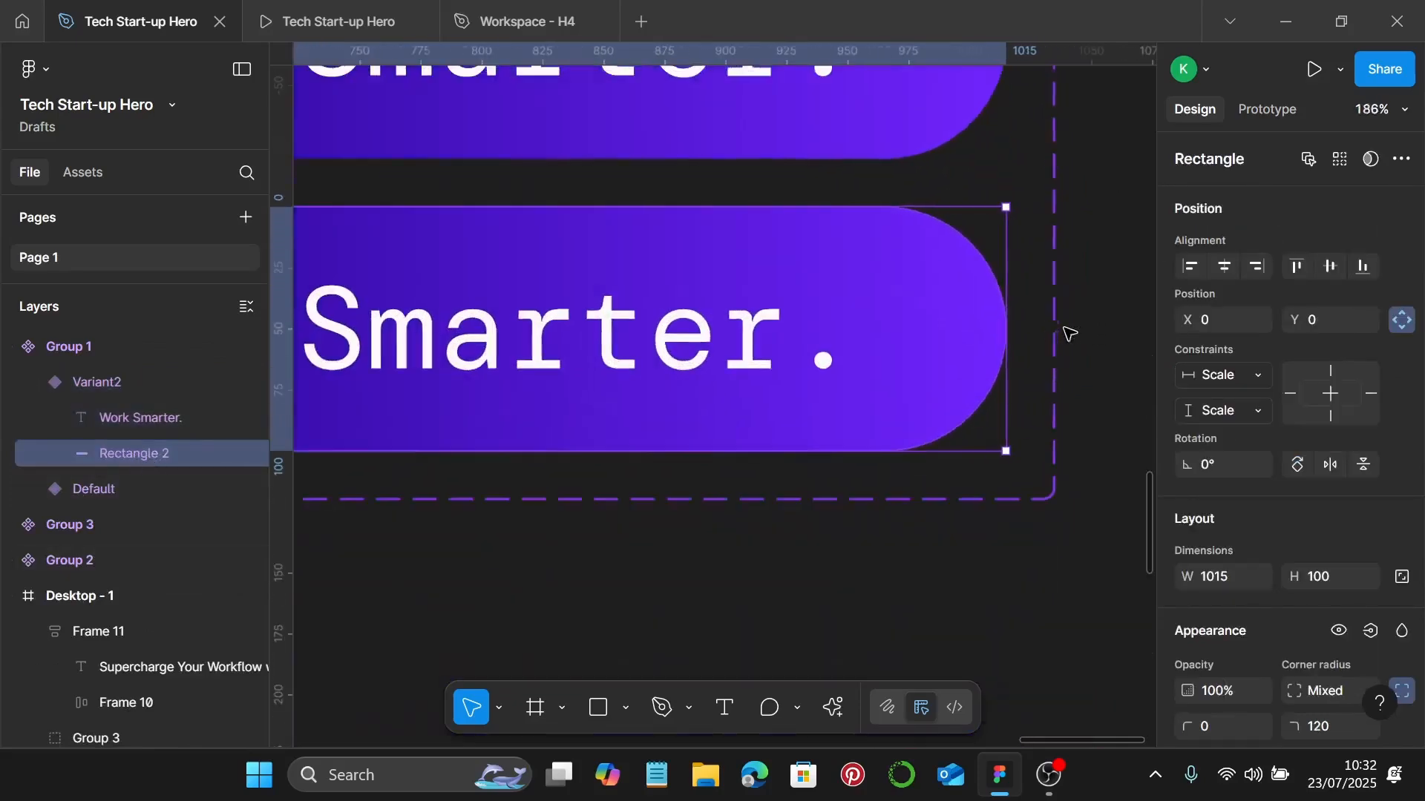
scroll(1070, 333, up, 1)
drag(1011, 338, 1037, 341)
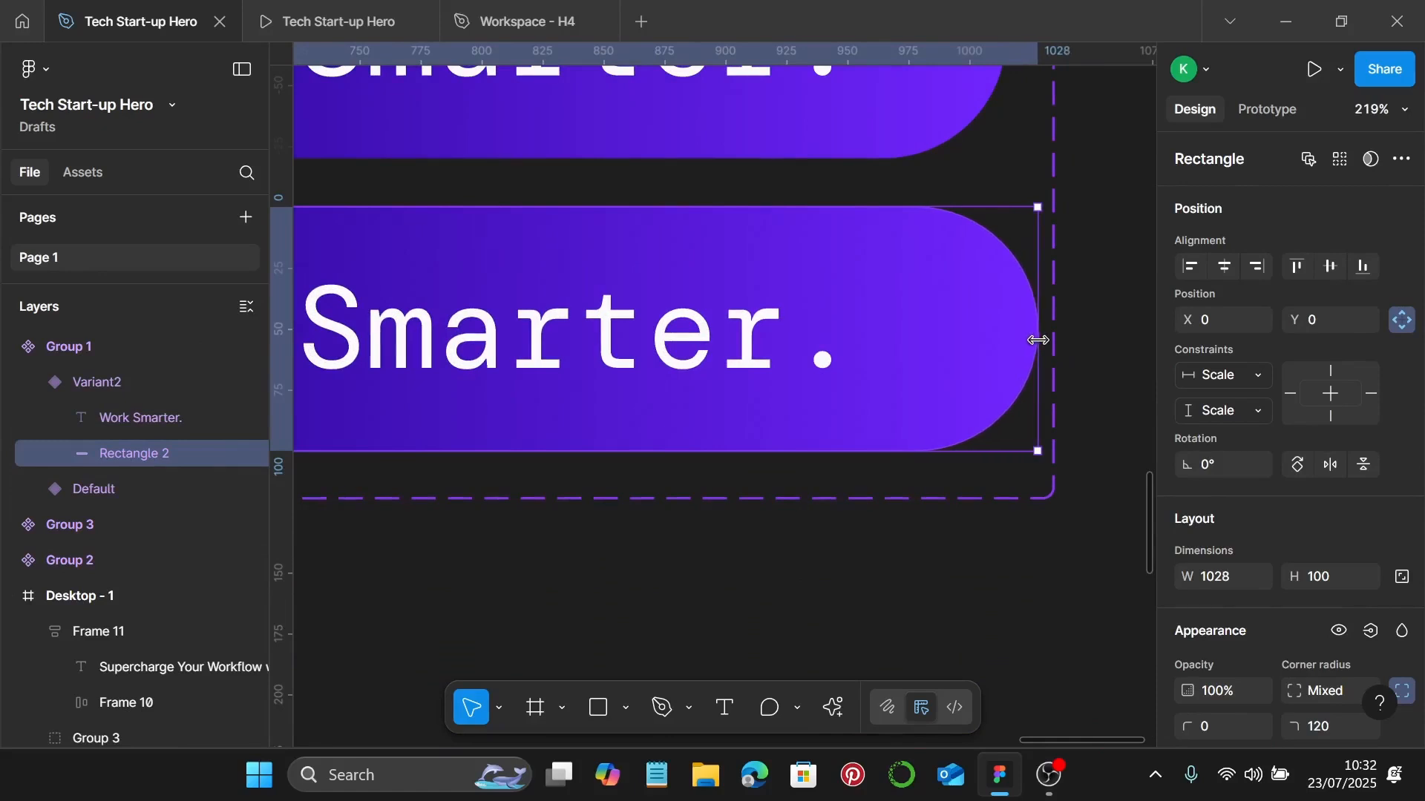
scroll(1054, 381, down, 5)
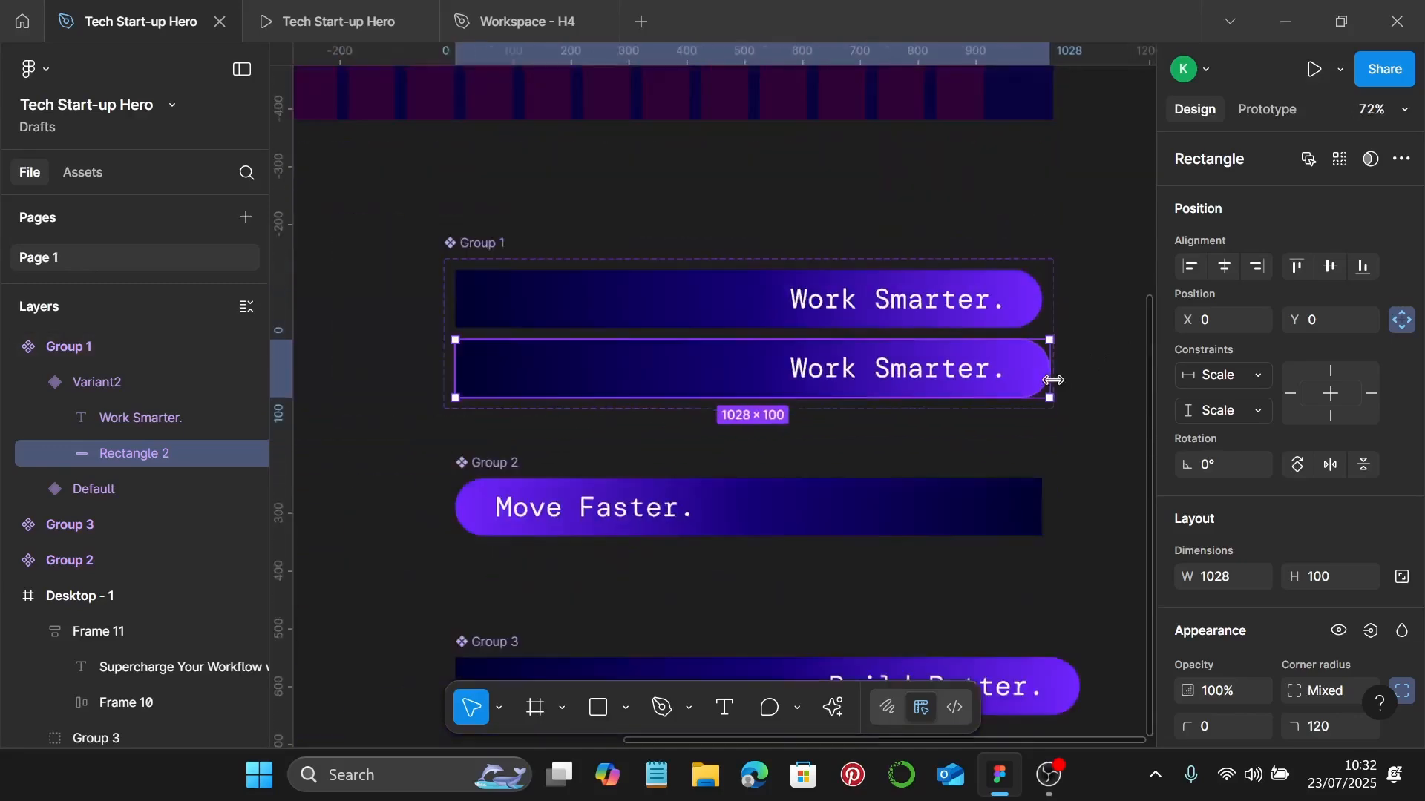
Shift the "Work Smarter." text in the second variant toward the rounded end, to about X 630, Y 23.
scroll(1039, 379, up, 3)
click(958, 373)
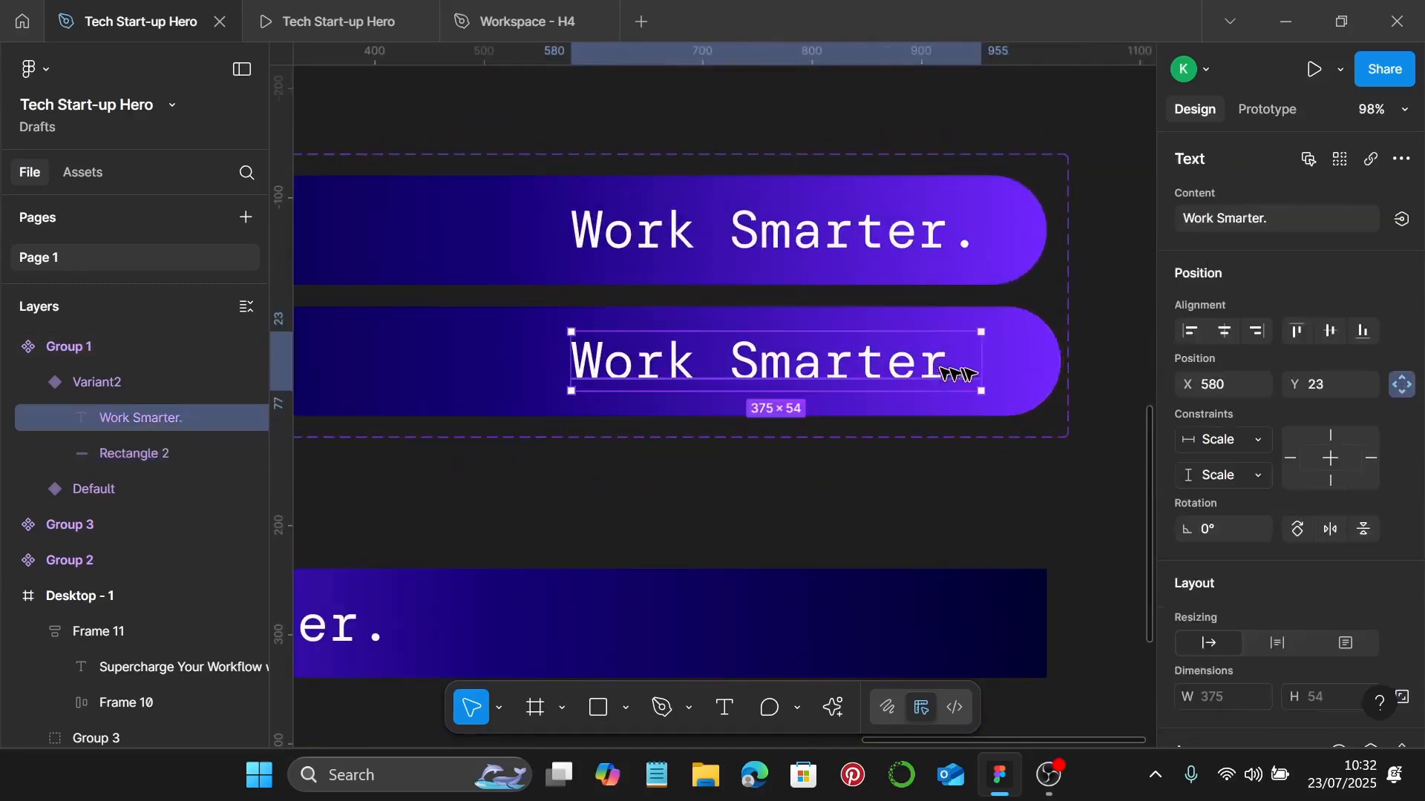
drag(845, 364, 880, 371)
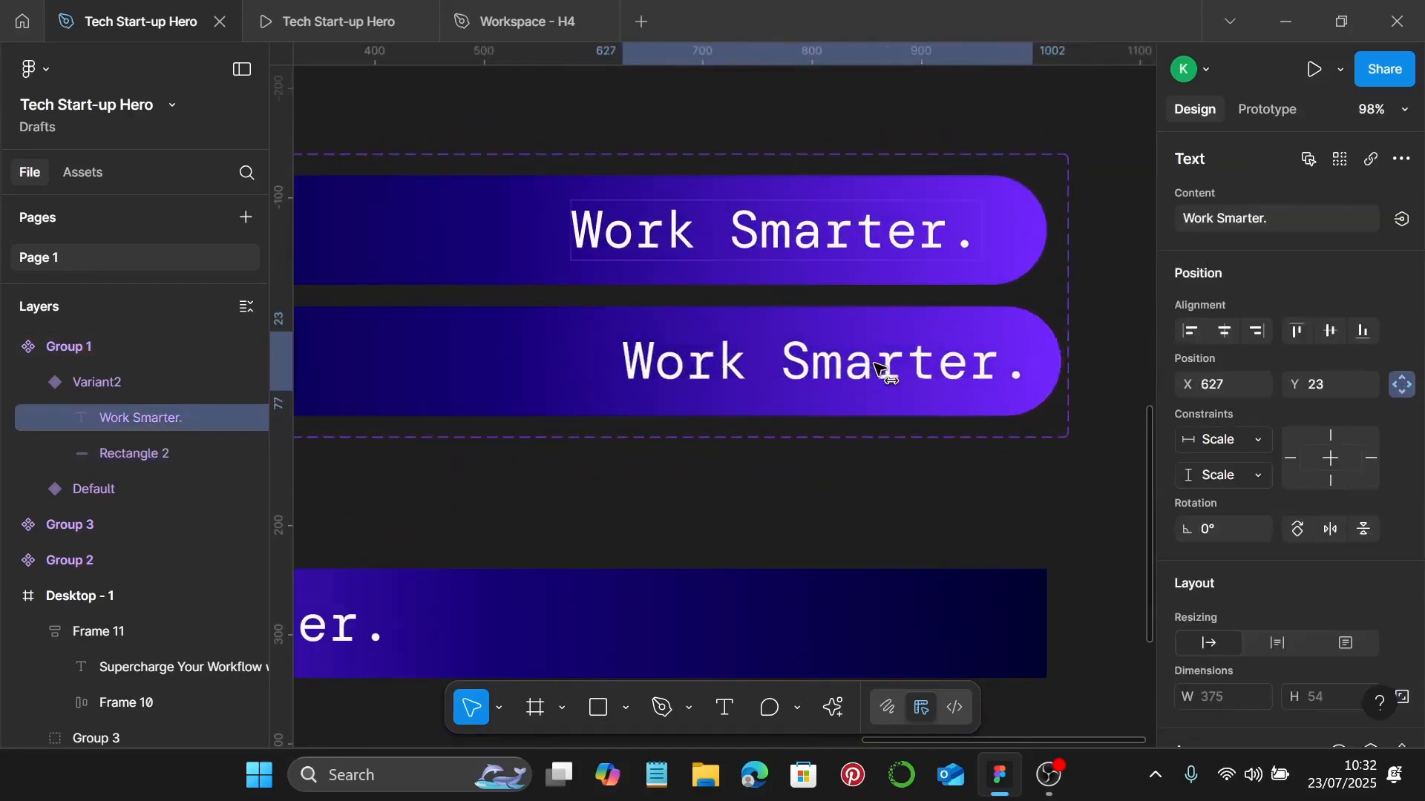
scroll(1043, 371, up, 3)
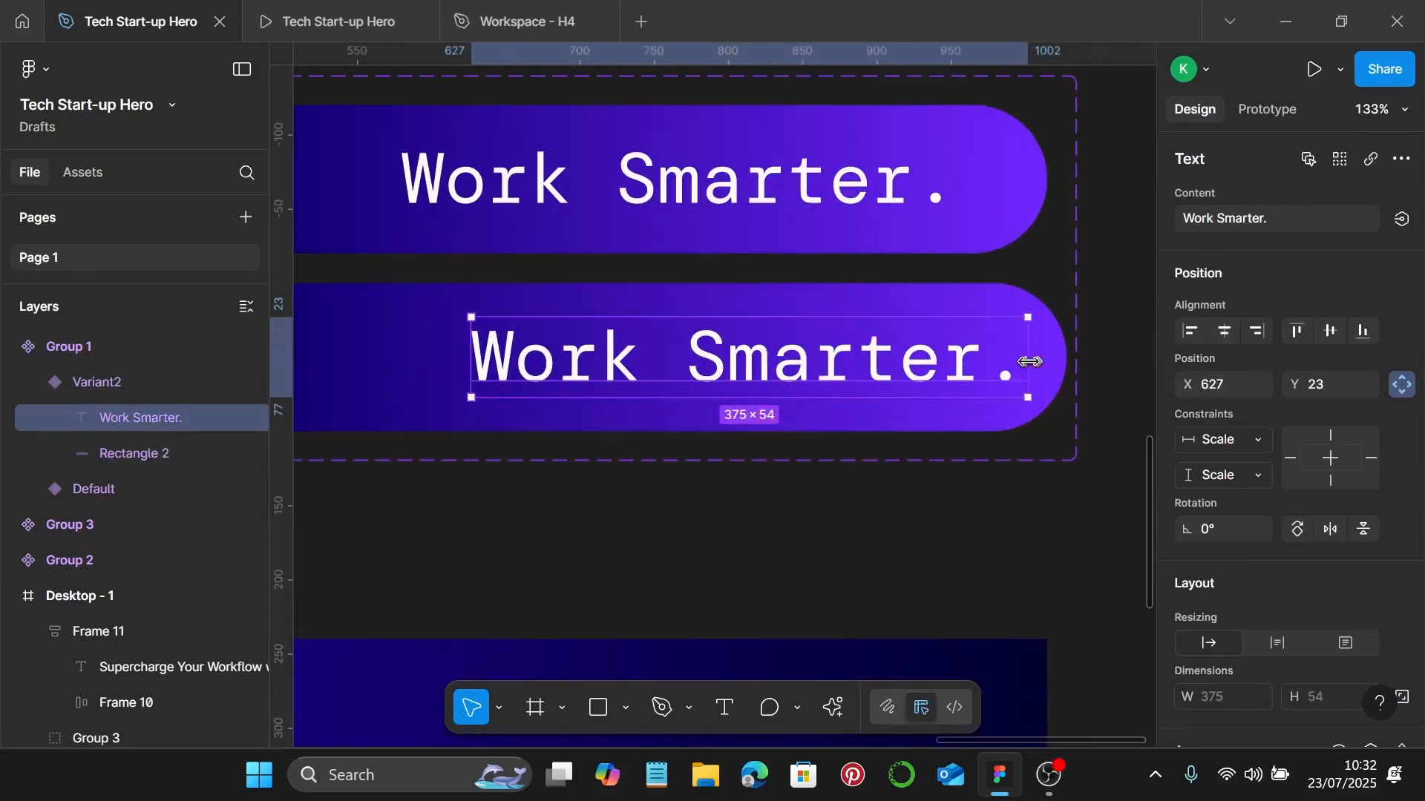
key(Left)
key(Left)
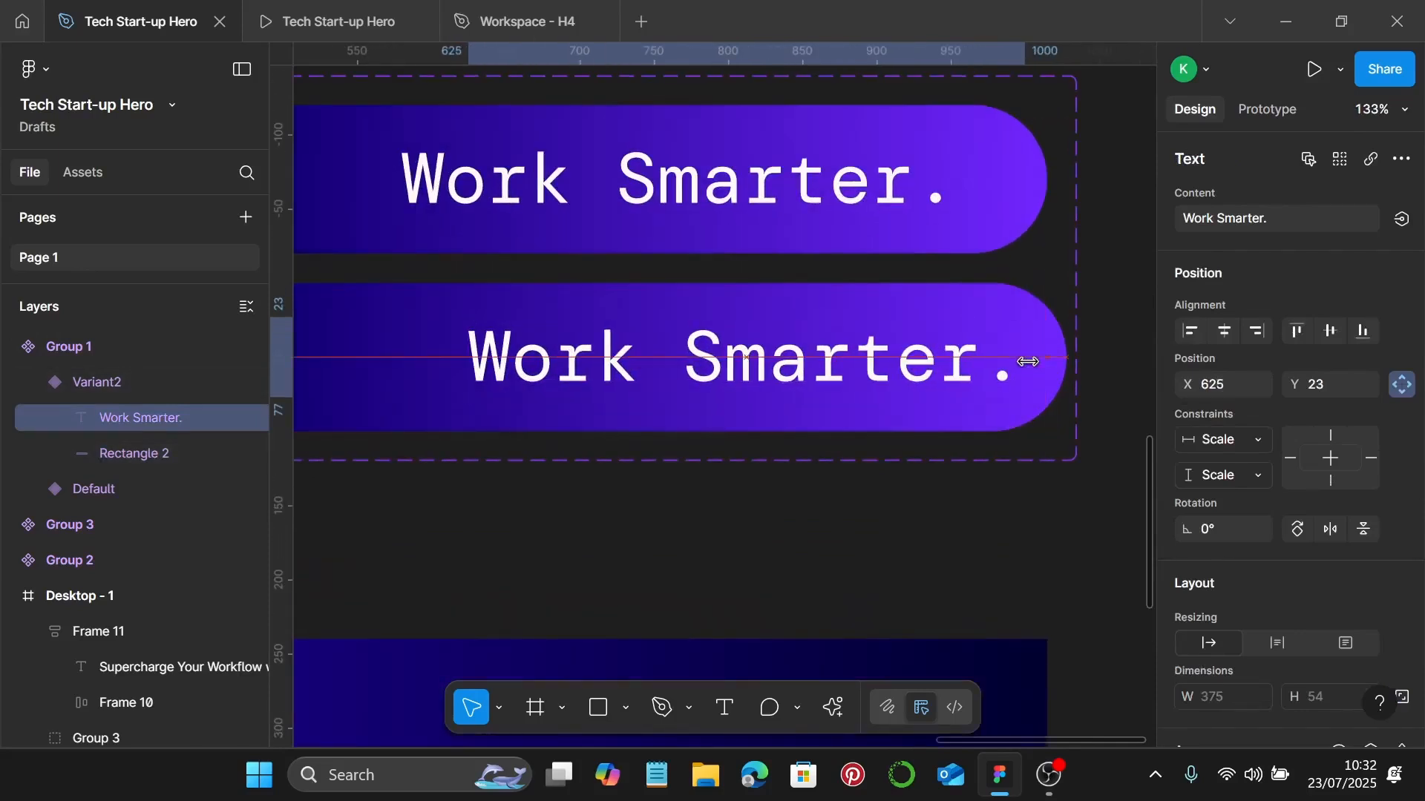
scroll(1025, 361, up, 4)
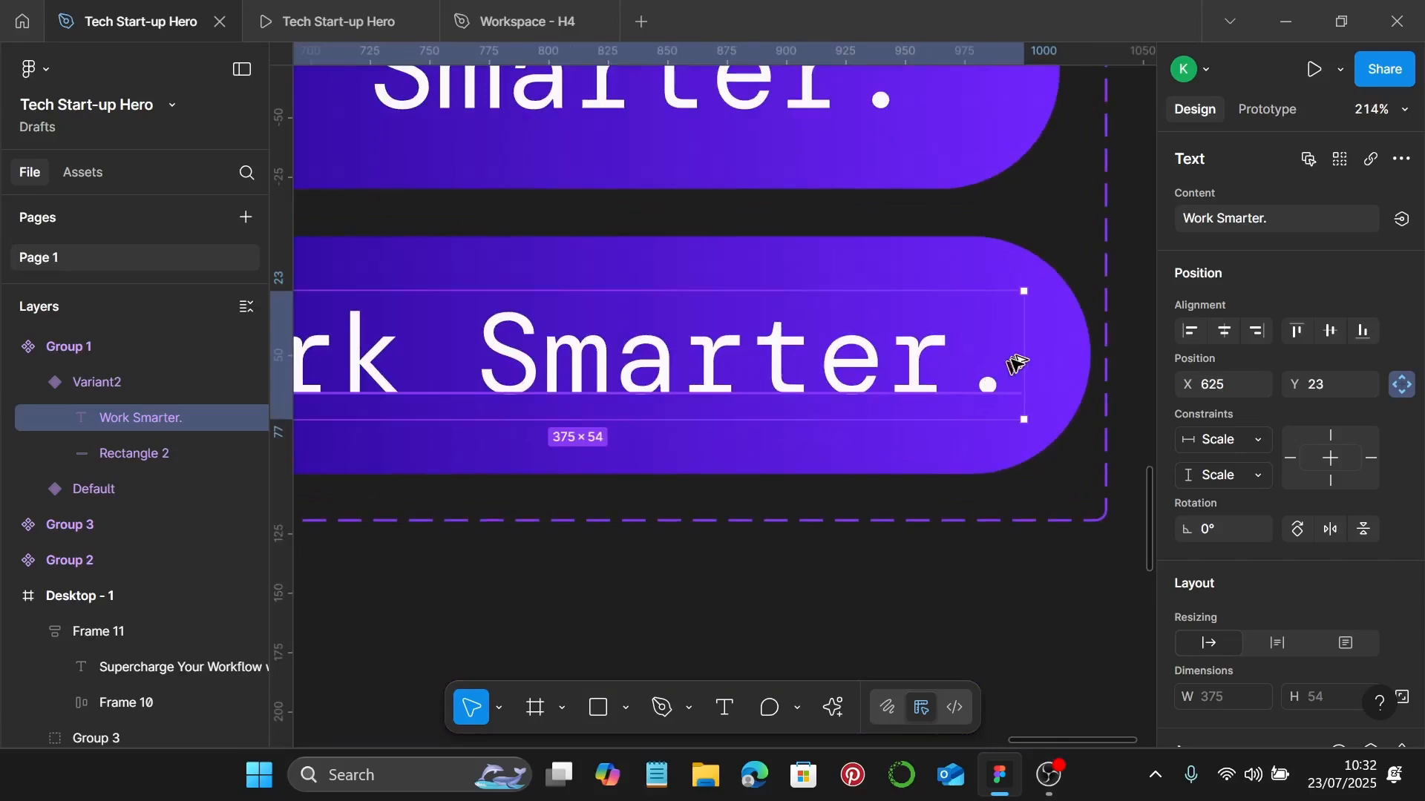
key(alt)
drag(846, 367, 858, 369)
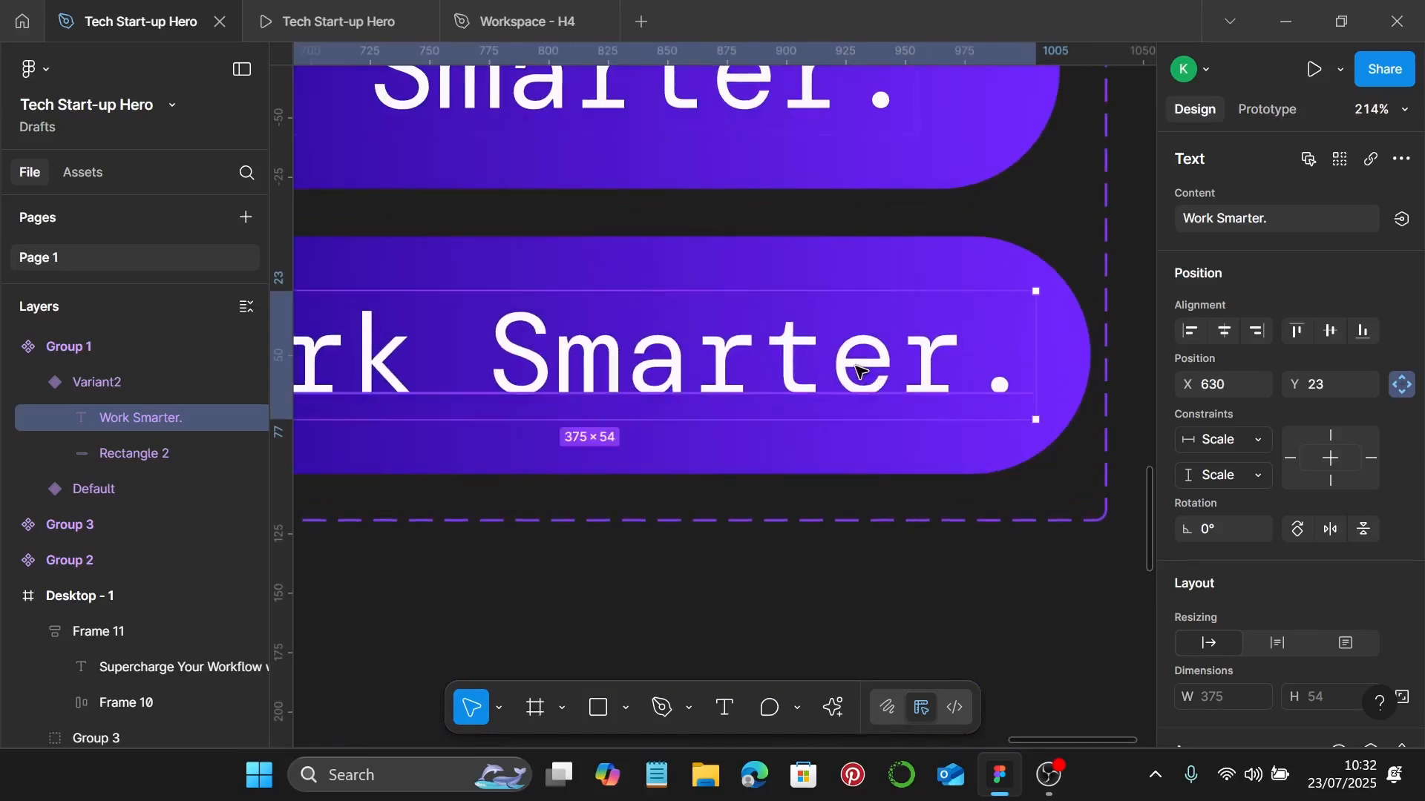
ctrl+scroll(727, 338, down, 5)
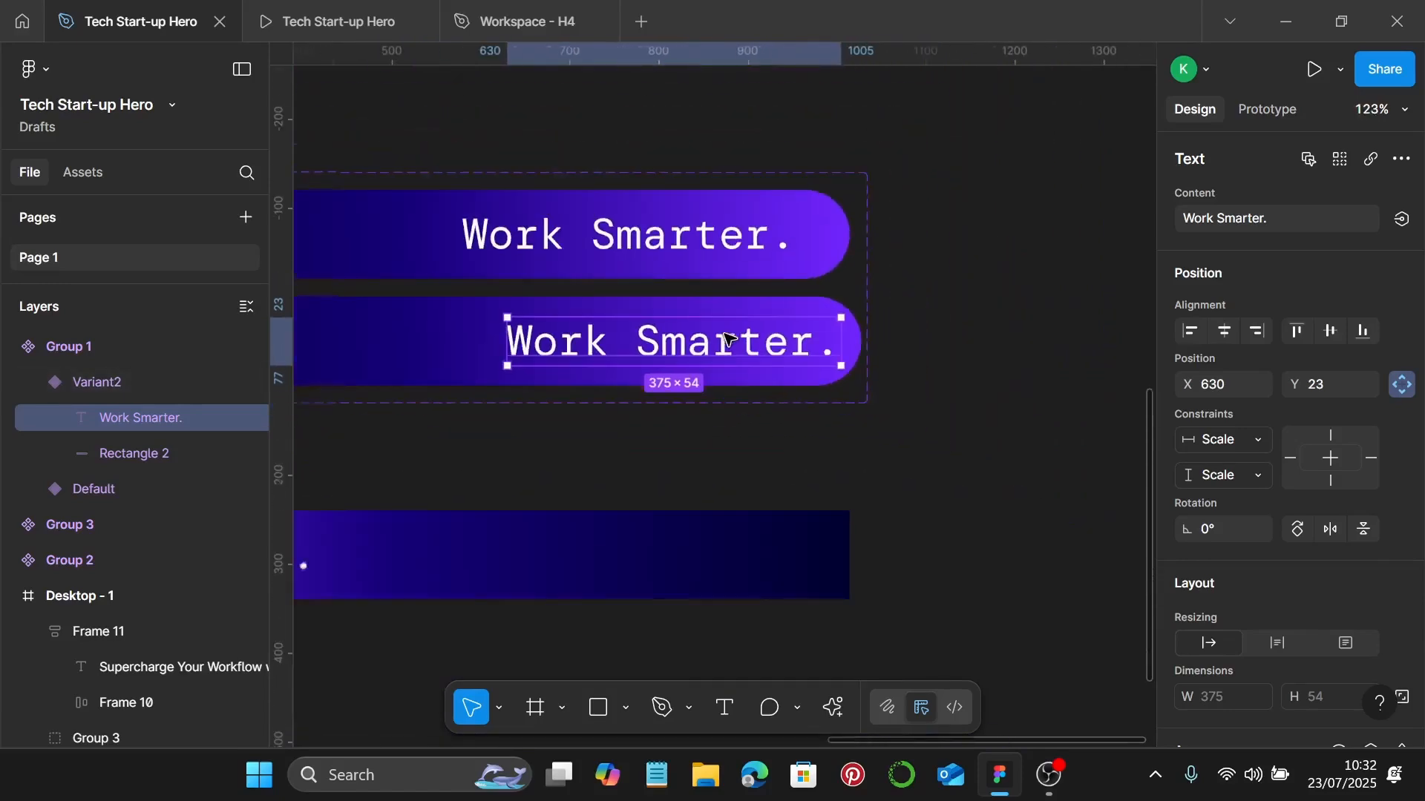
ctrl+scroll(739, 446, down, 3)
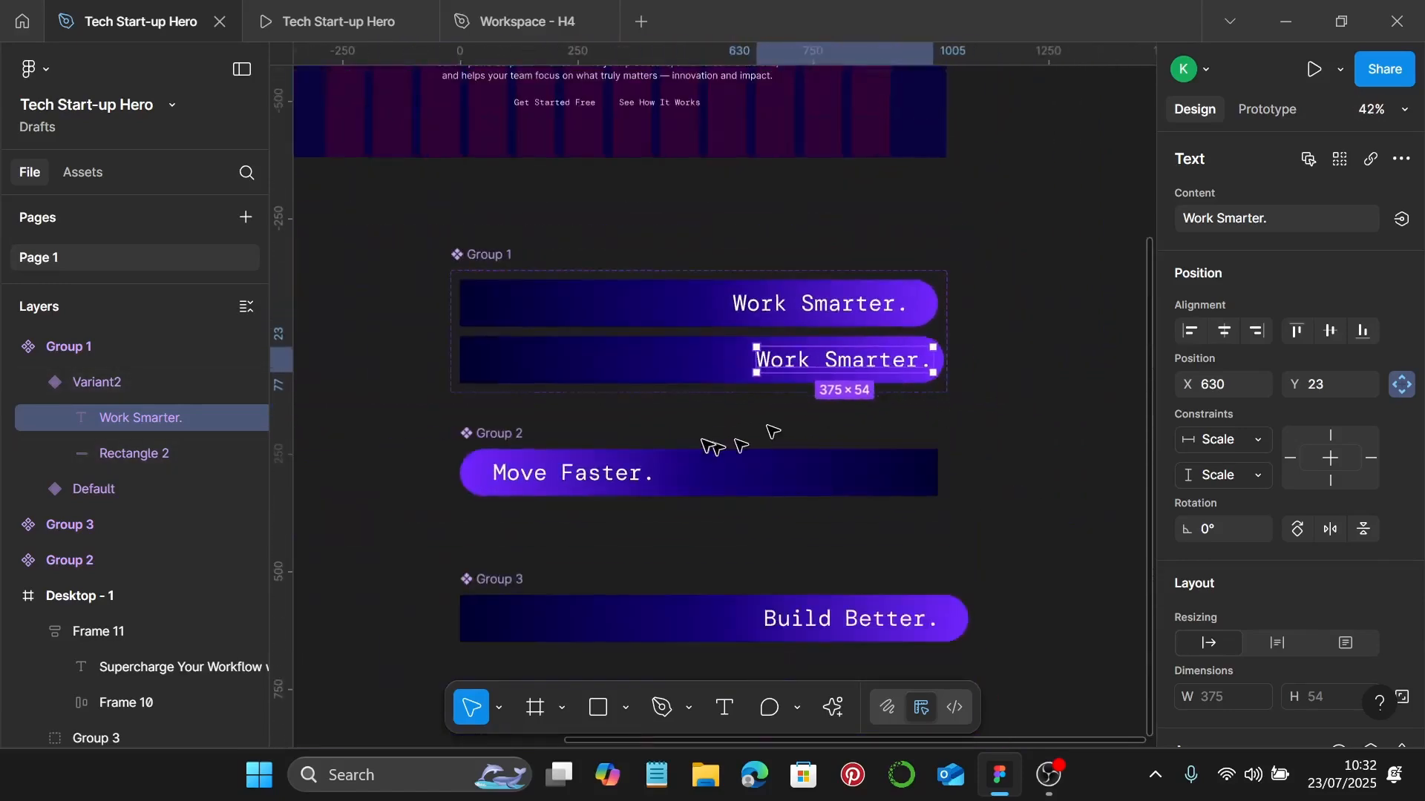
scroll(707, 445, left, 3)
ctrl+scroll(706, 445, down, 1)
scroll(690, 442, left, 3)
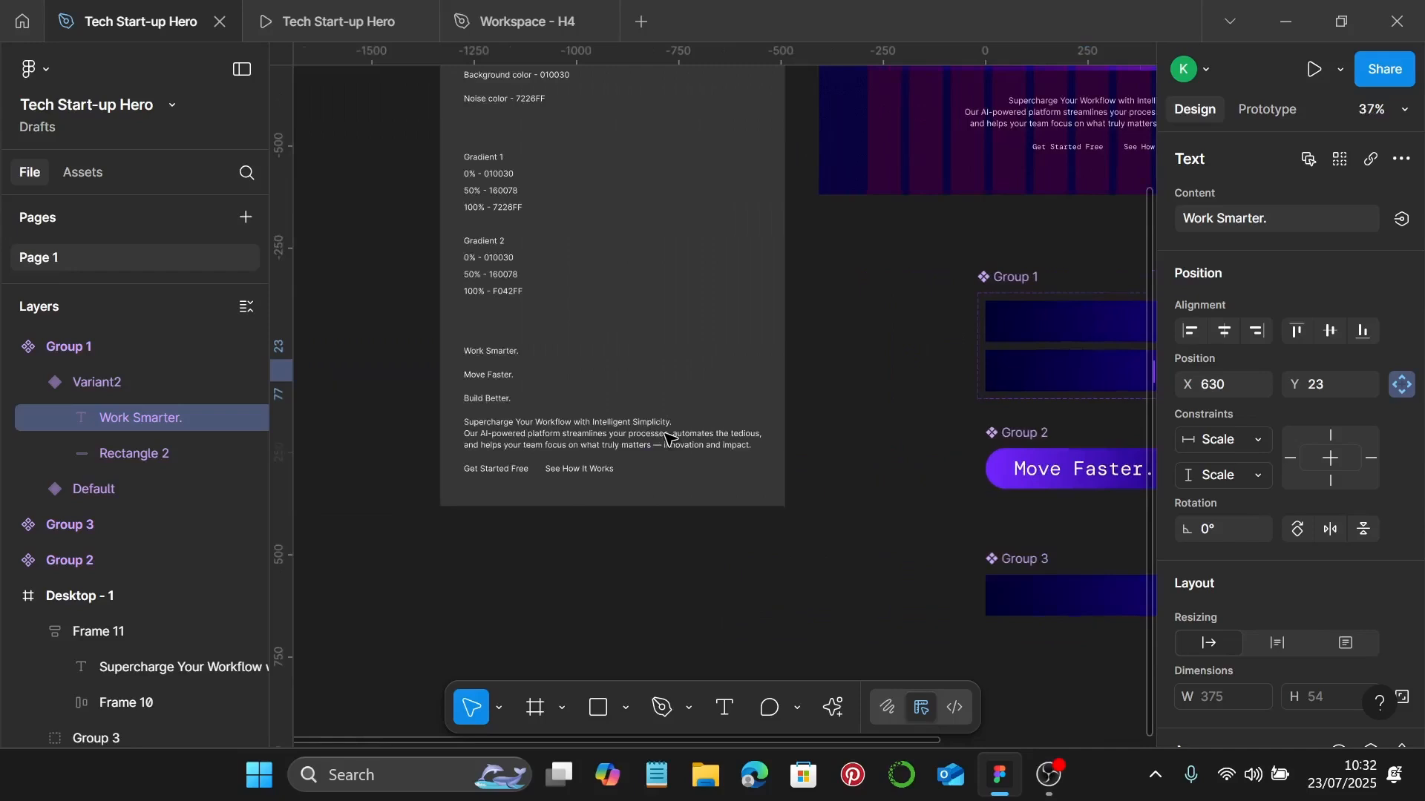
scroll(668, 438, up, 1)
scroll(1034, 366, right, 4)
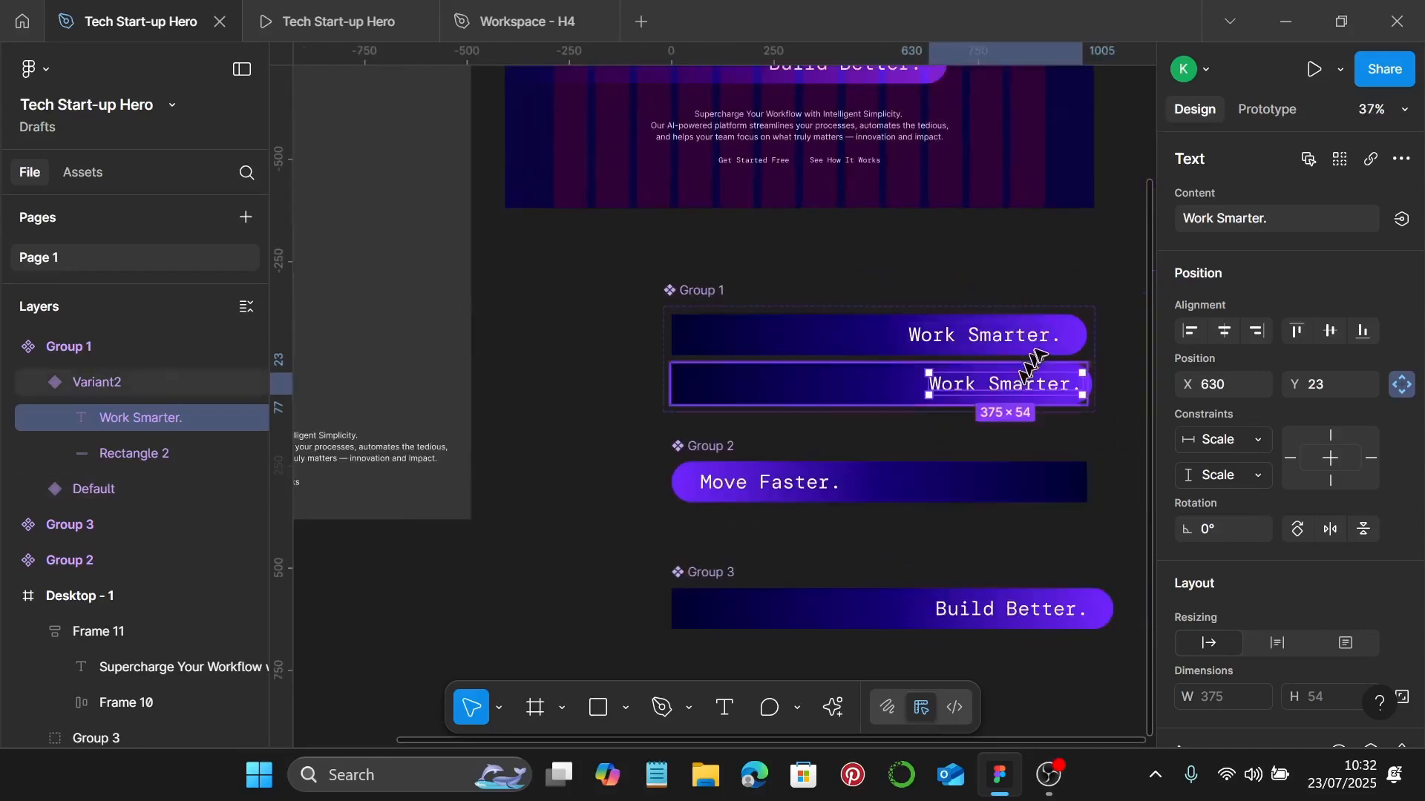
click(1106, 337)
click(1040, 355)
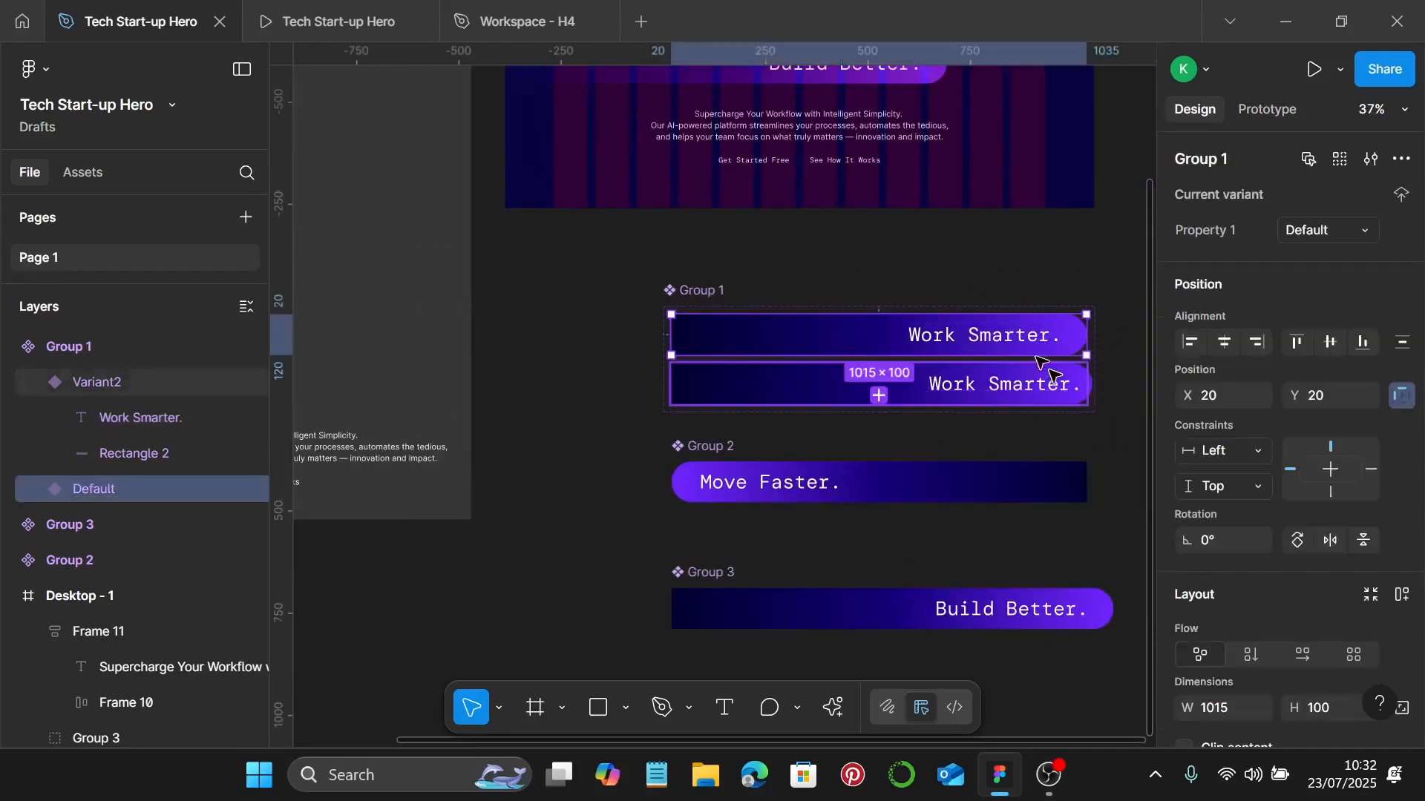
click(1032, 387)
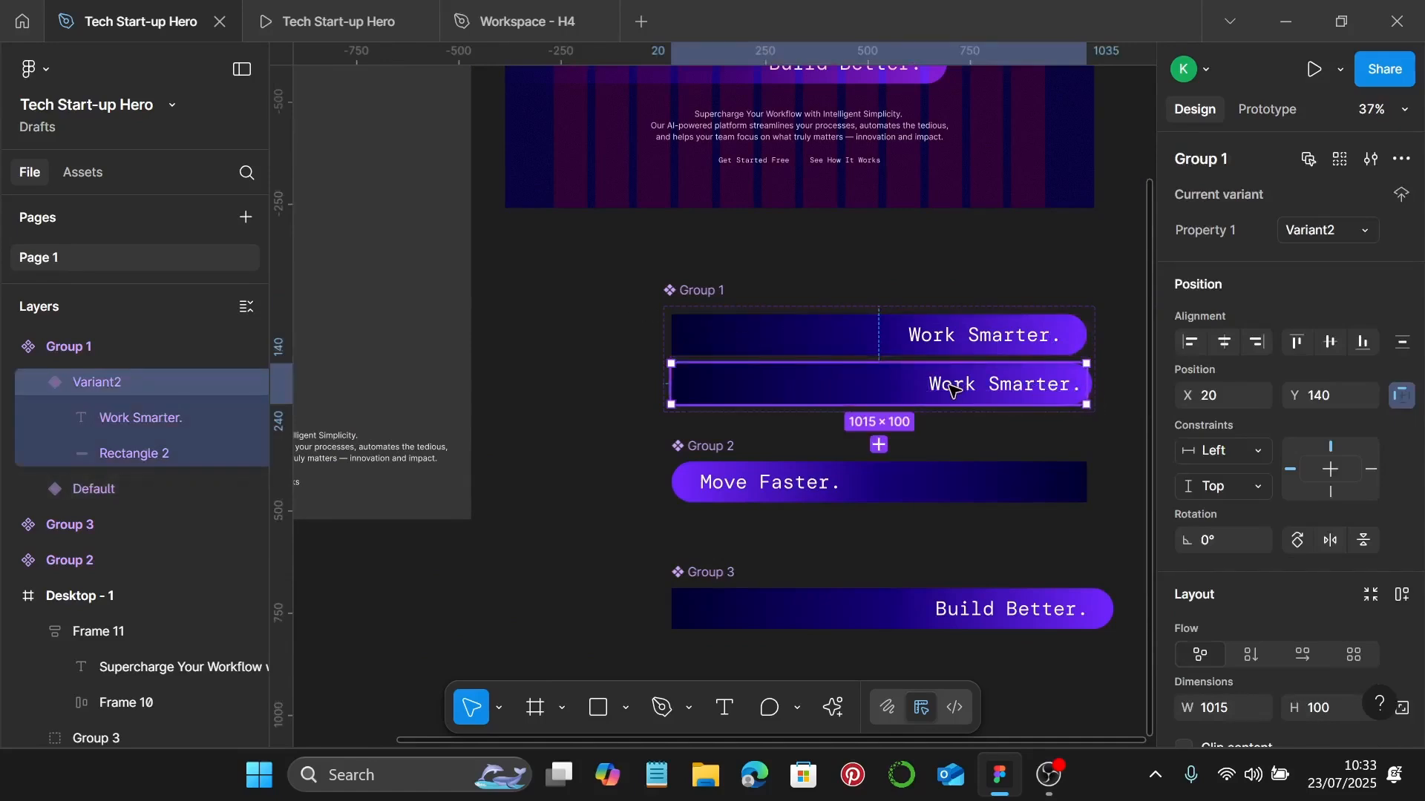
Copy the Gradient 2 100% colour code F042FF from the style notes.
scroll(831, 334, down, 3)
scroll(668, 334, left, 2)
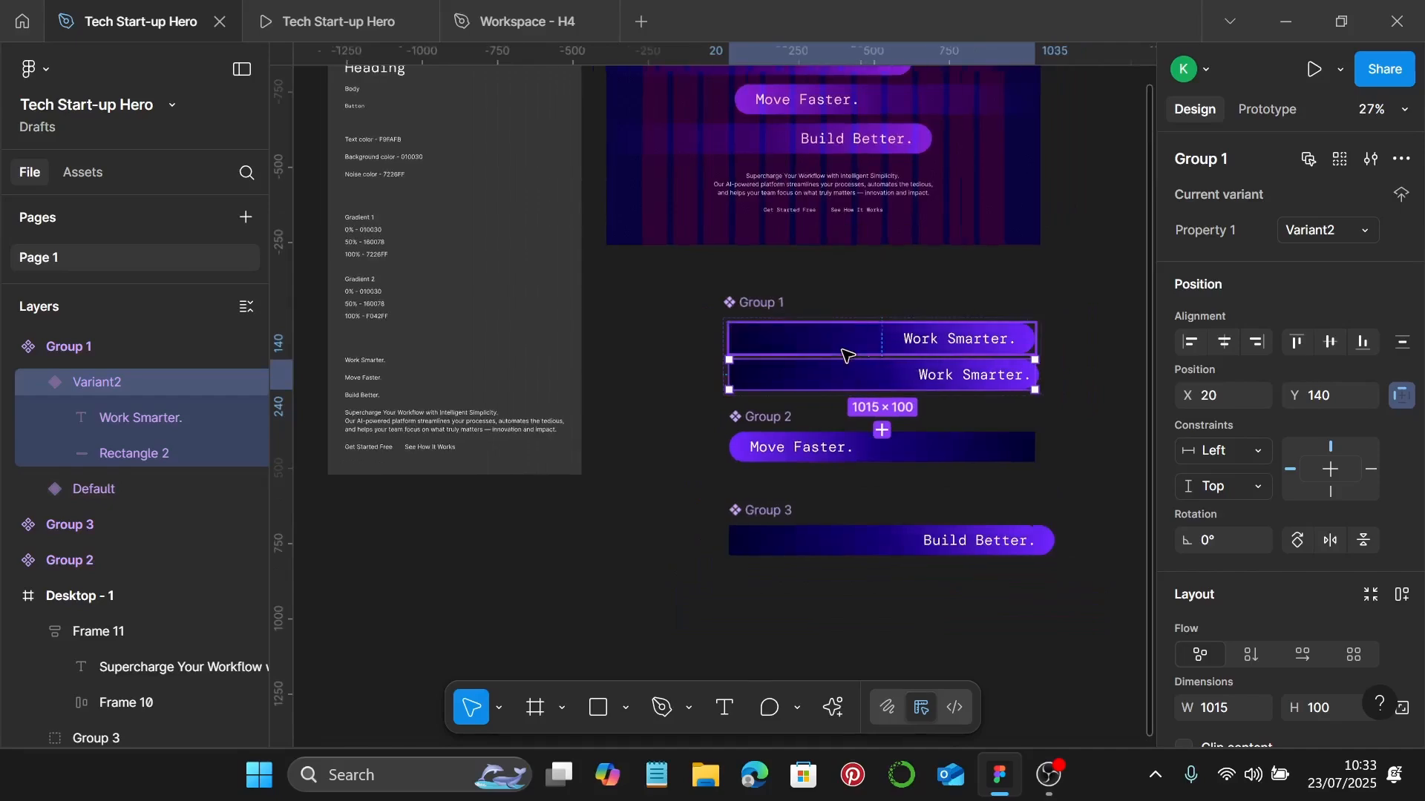
scroll(389, 311, up, 5)
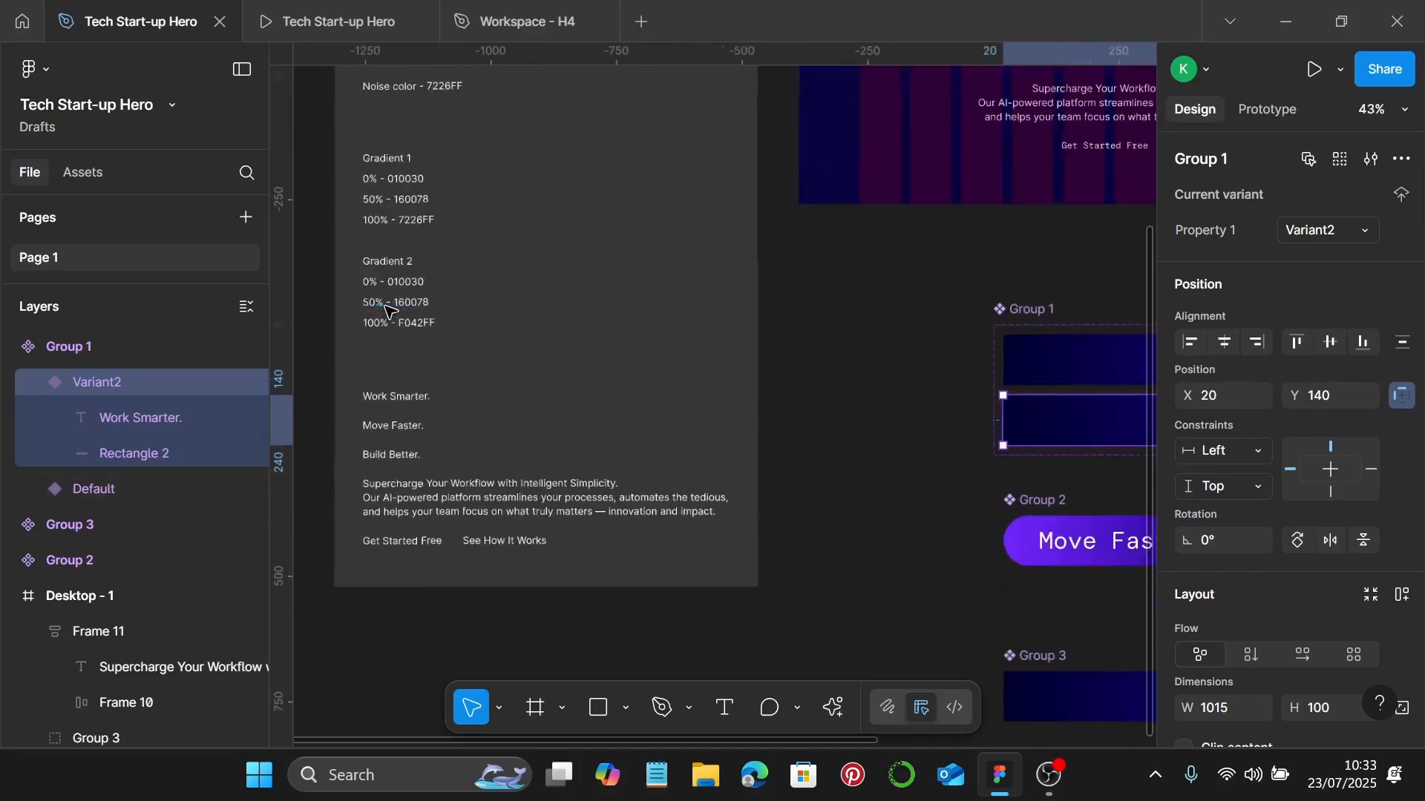
scroll(390, 311, up, 4)
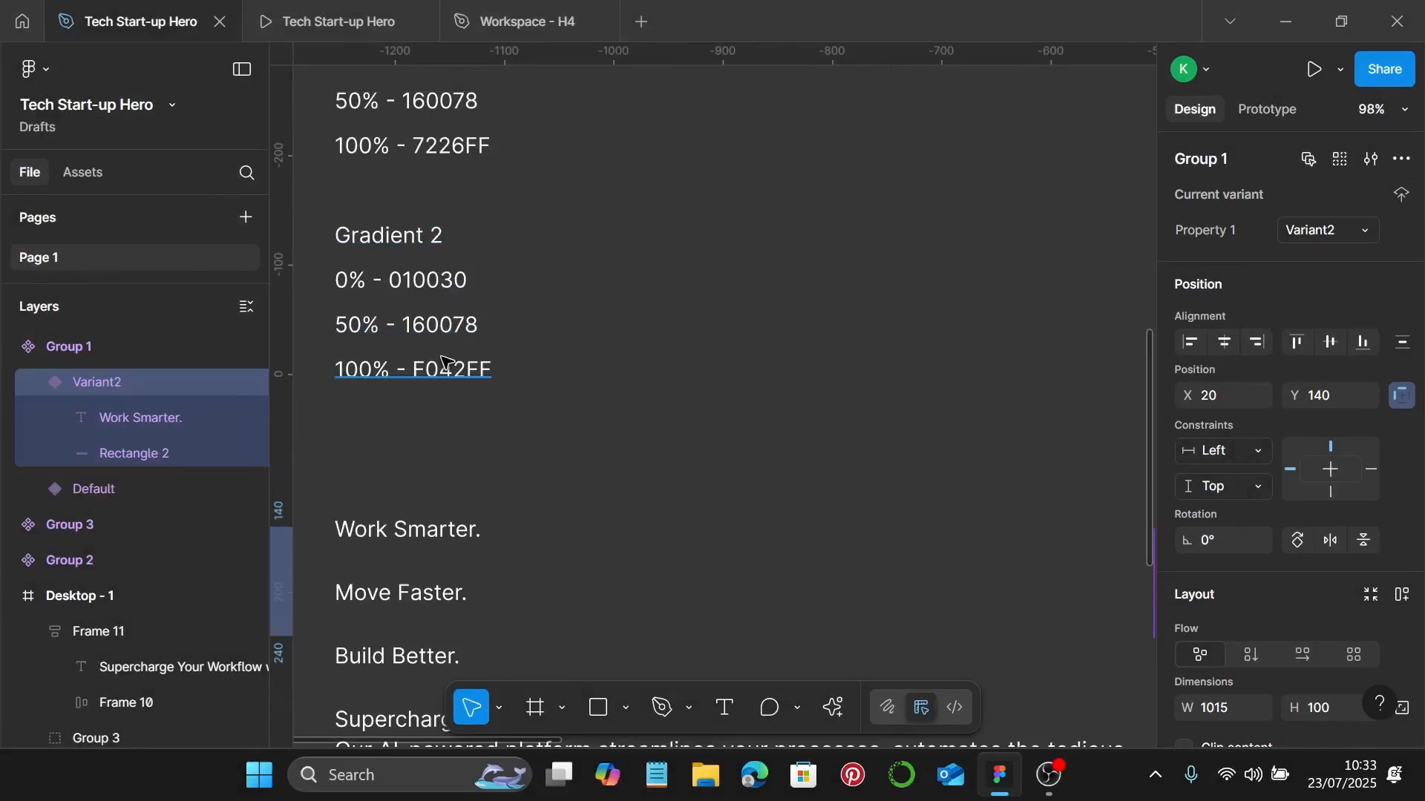
scroll(442, 364, up, 1)
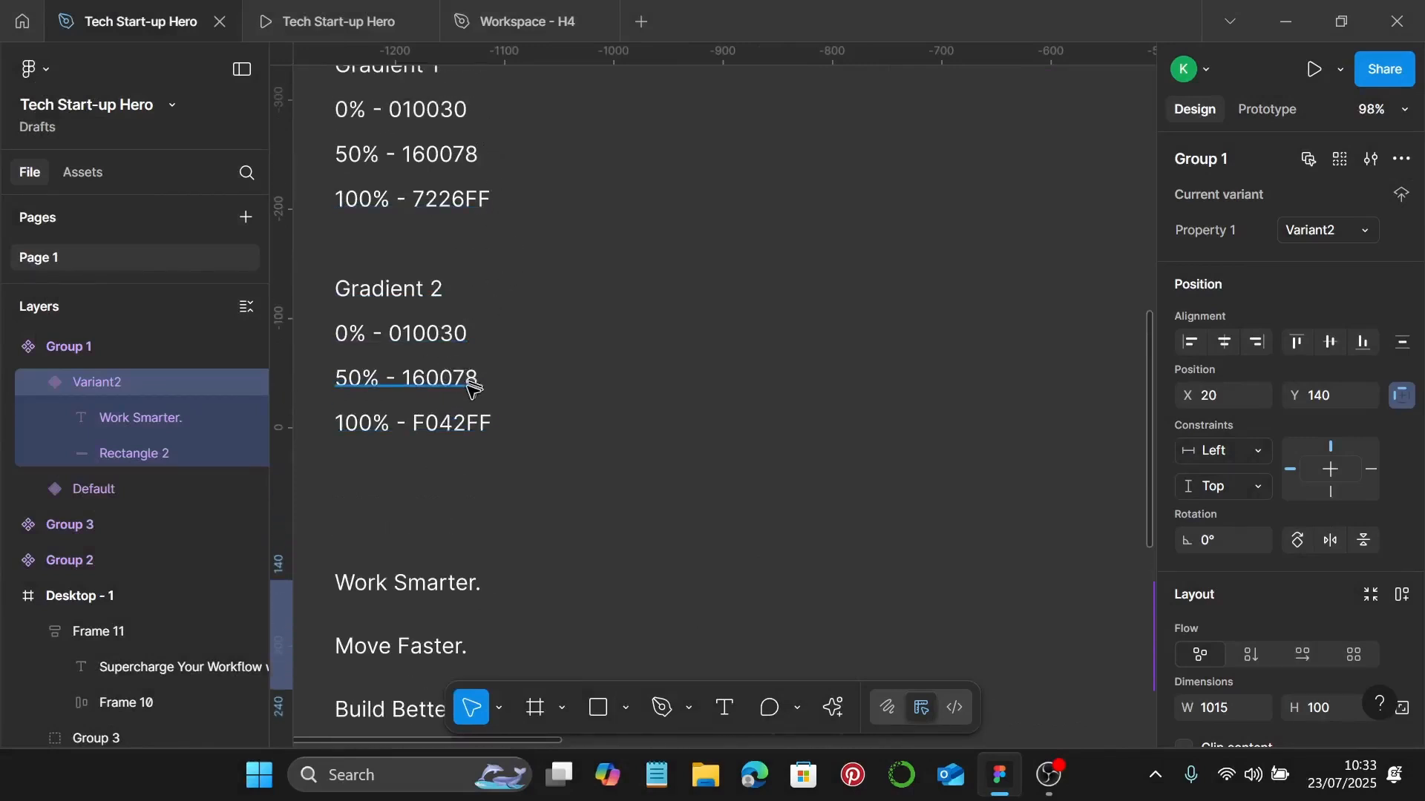
double_click(460, 421)
drag(414, 425, 505, 431)
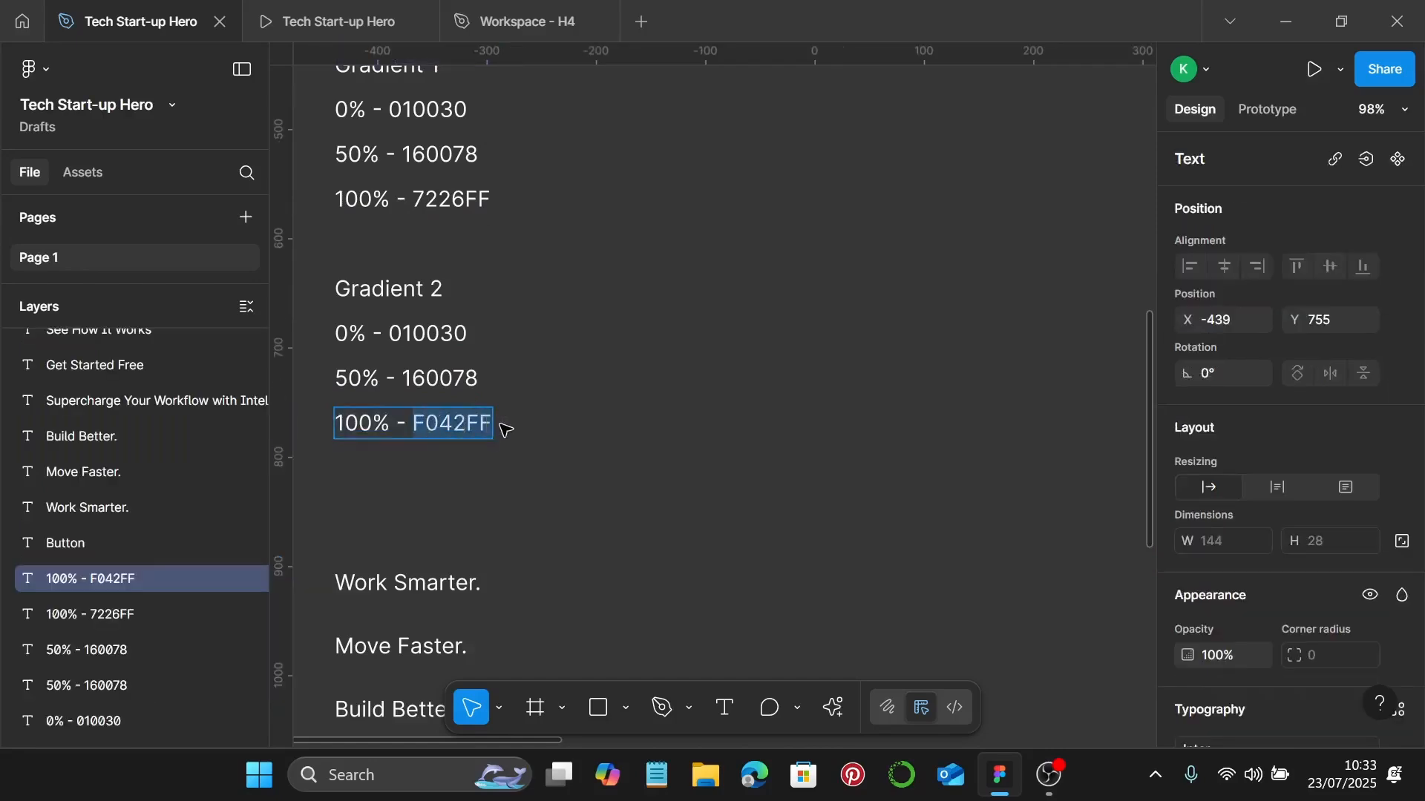
Set the 100% gradient stop of the second "Work Smarter." variant's rectangle to F042FF.
scroll(505, 431, down, 5)
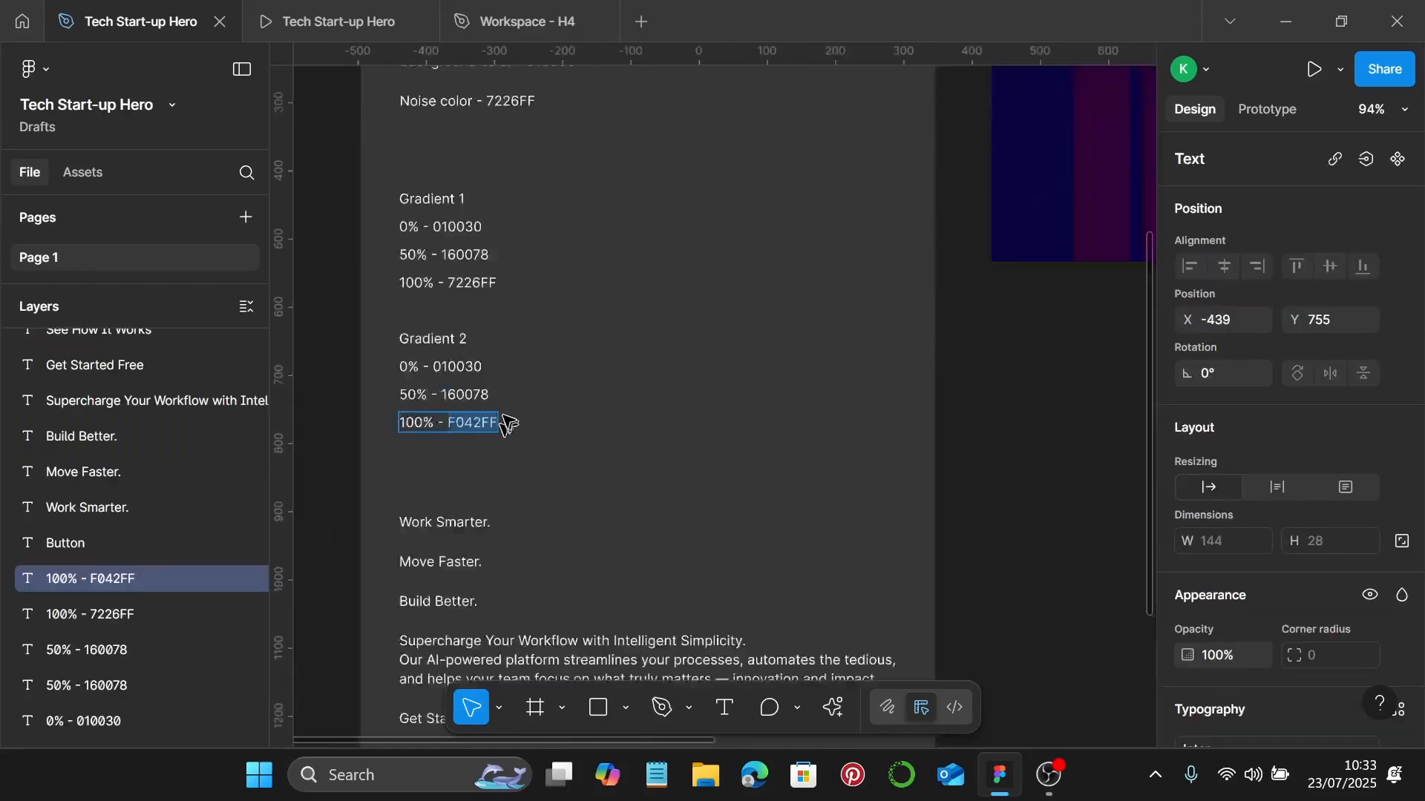
scroll(509, 416, right, 5)
scroll(519, 417, down, 3)
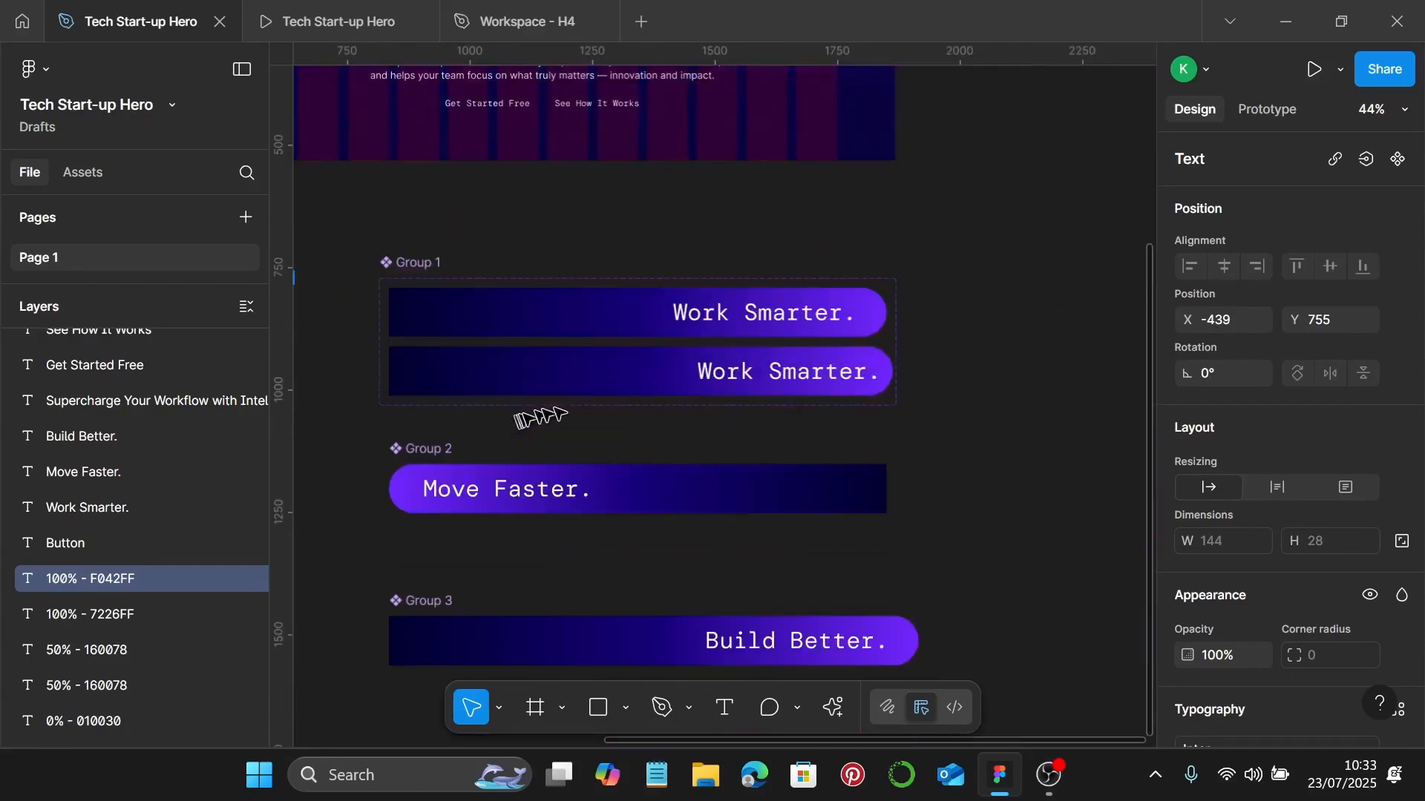
click(652, 371)
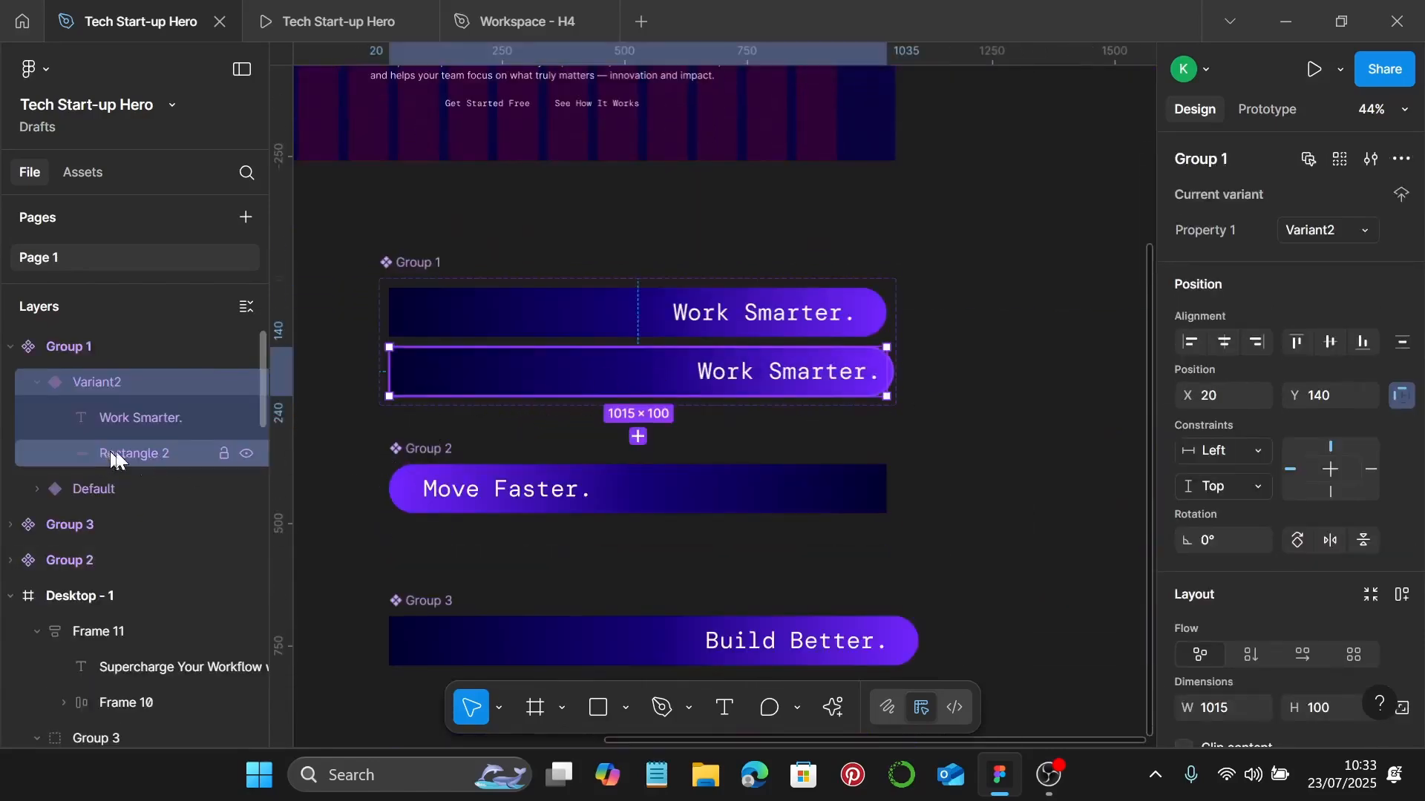
click(115, 456)
scroll(1281, 586, down, 5)
click(1188, 526)
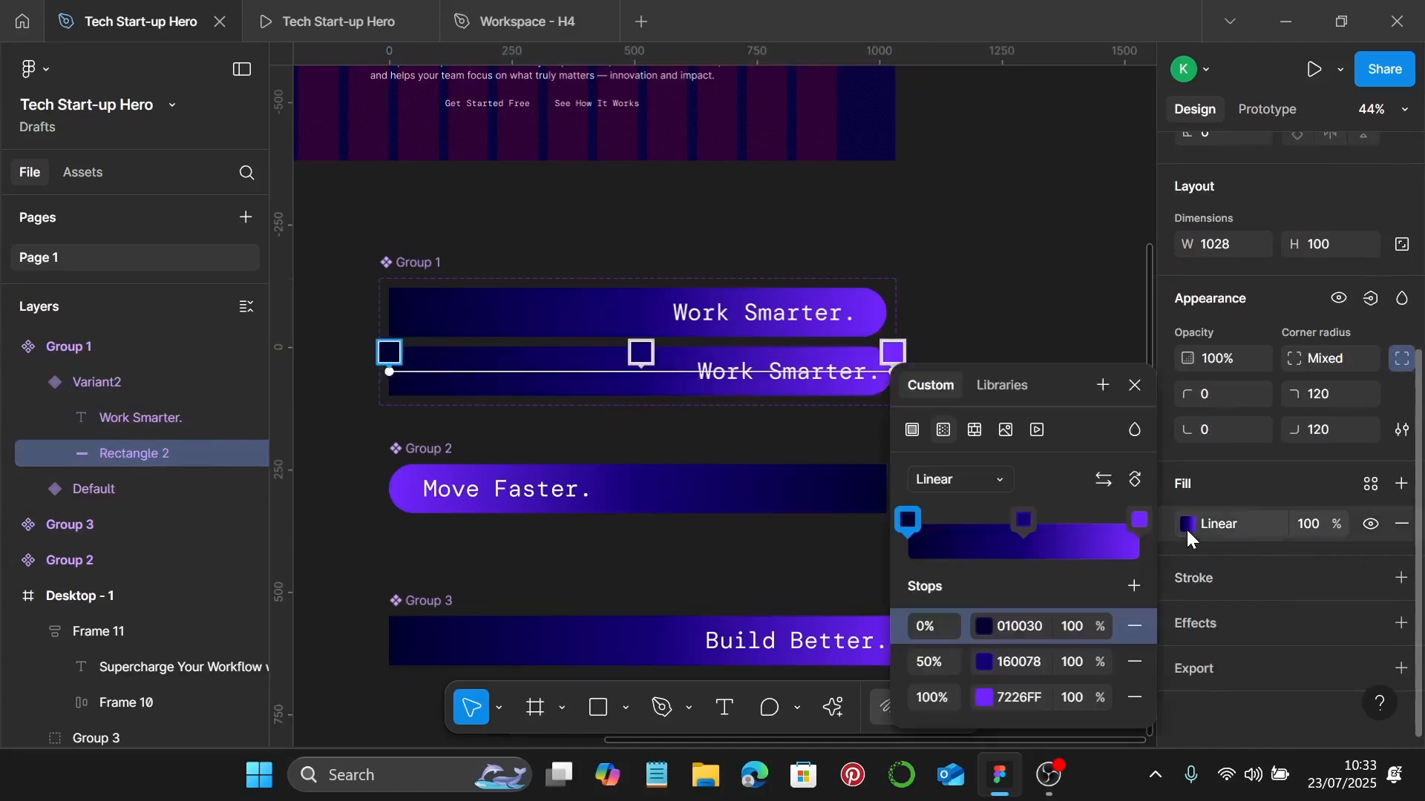
click(1025, 692)
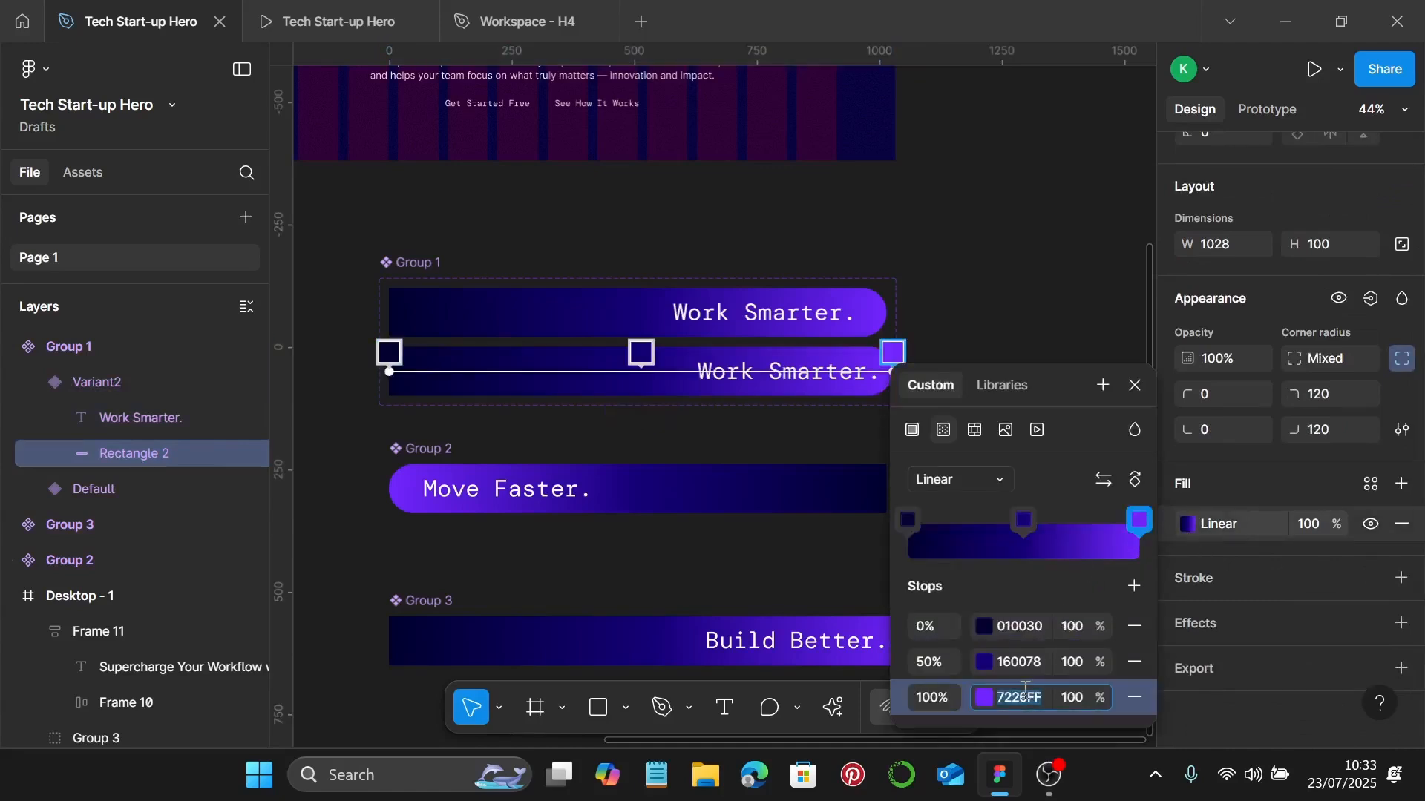
text(F042FF)
key(Return)
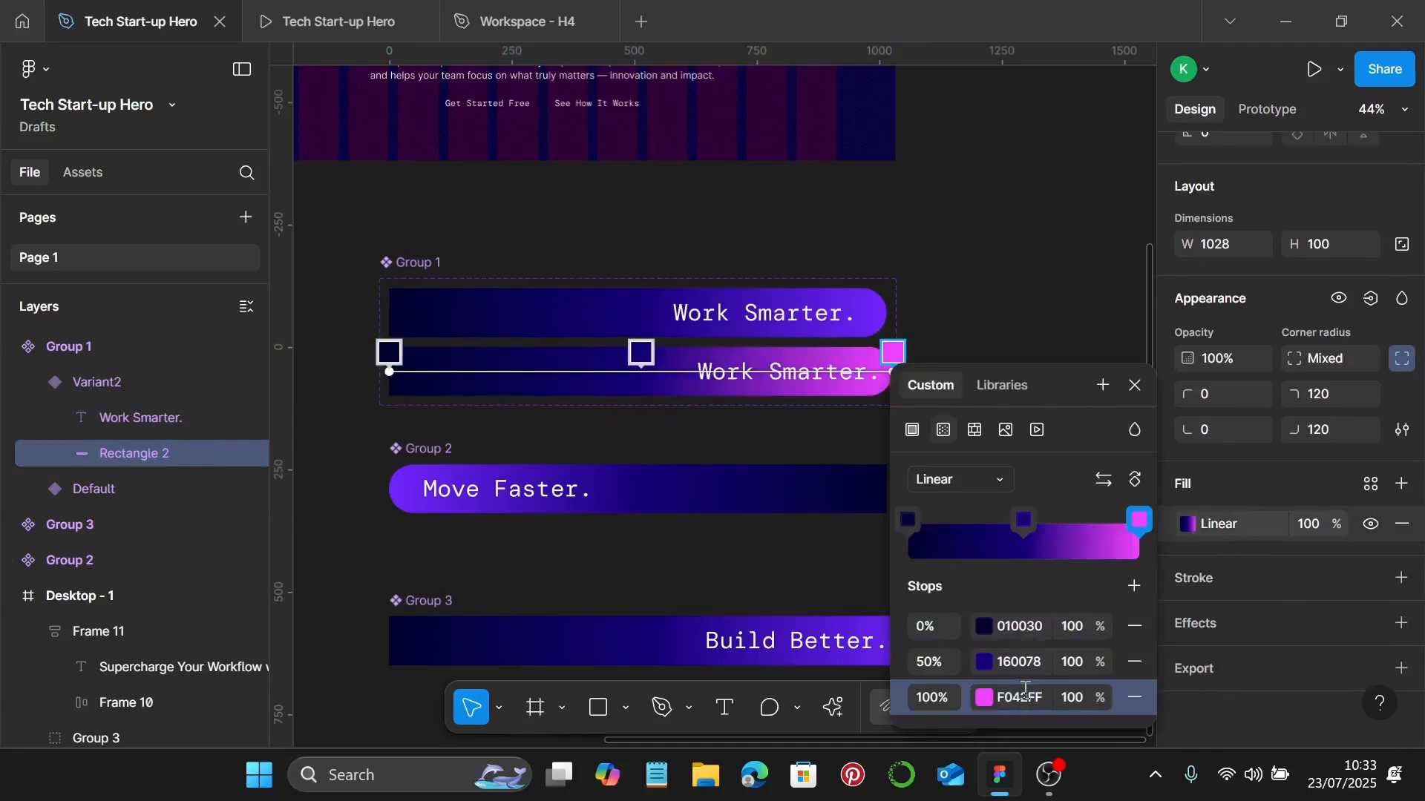
click(1133, 387)
Move the "Build Better." component down to about X 822, Y 1619, leaving room below the "Move Faster." bar.
ctrl+scroll(578, 475, up, 3)
scroll(594, 467, left, 2)
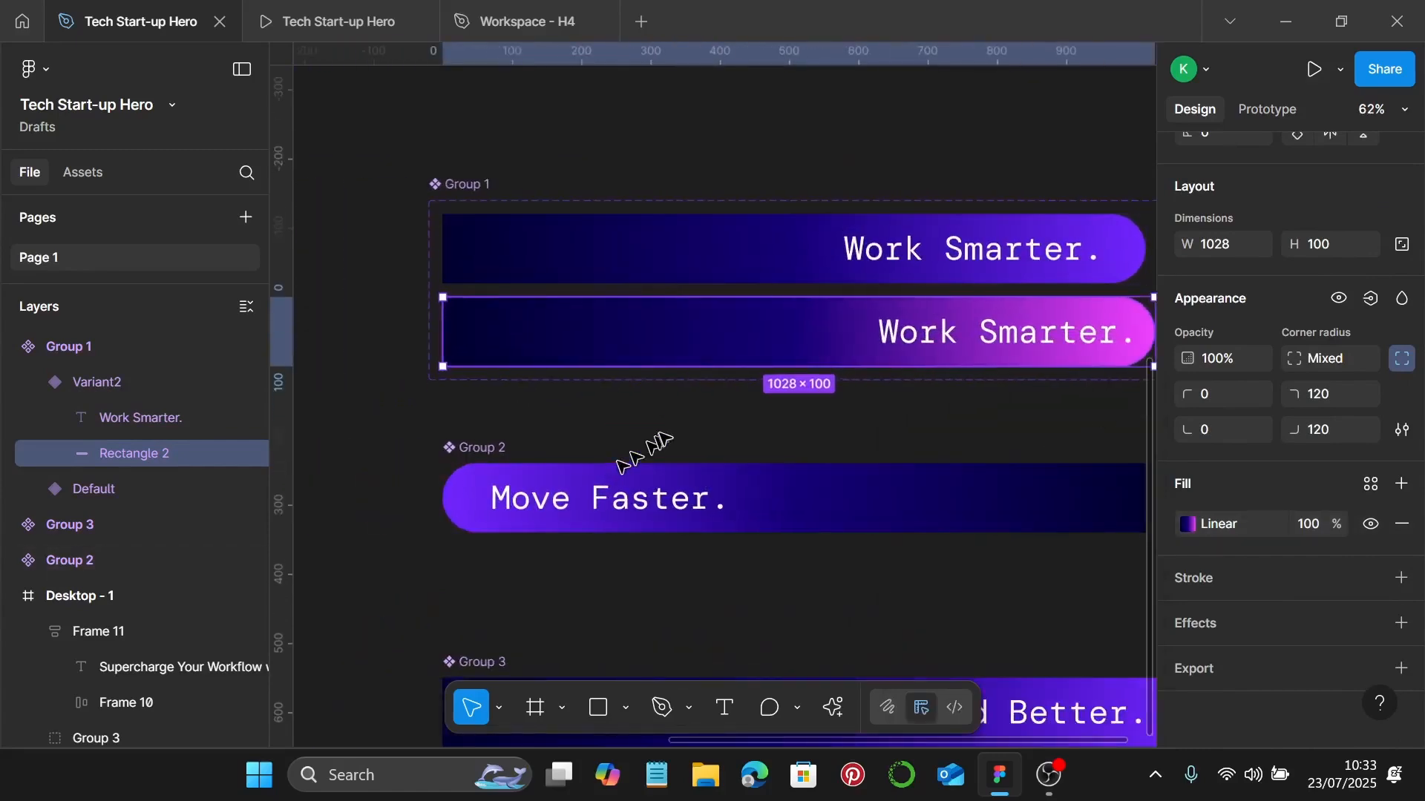
click(652, 455)
click(640, 478)
scroll(631, 475, down, 5)
click(472, 283)
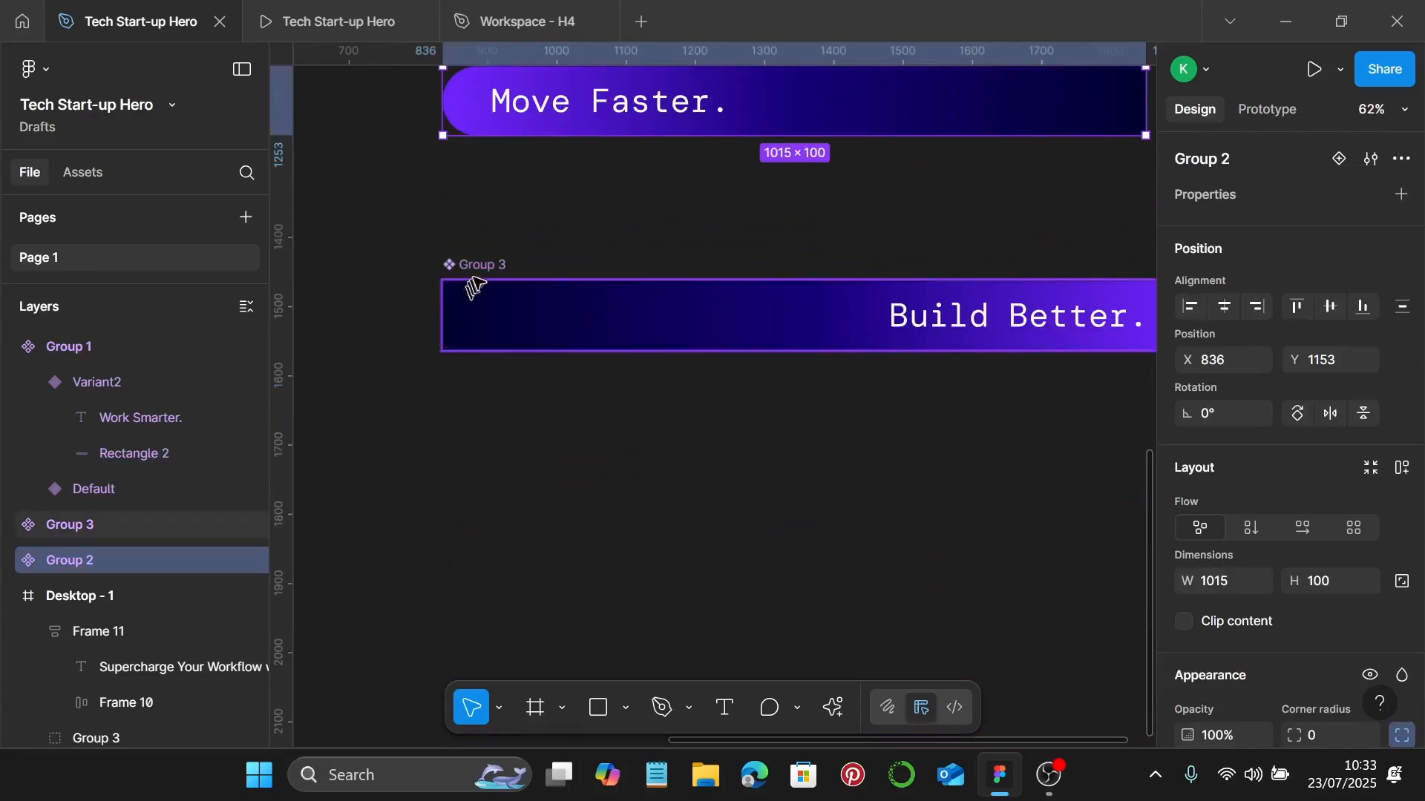
drag(484, 278, 473, 382)
scroll(512, 334, up, 3)
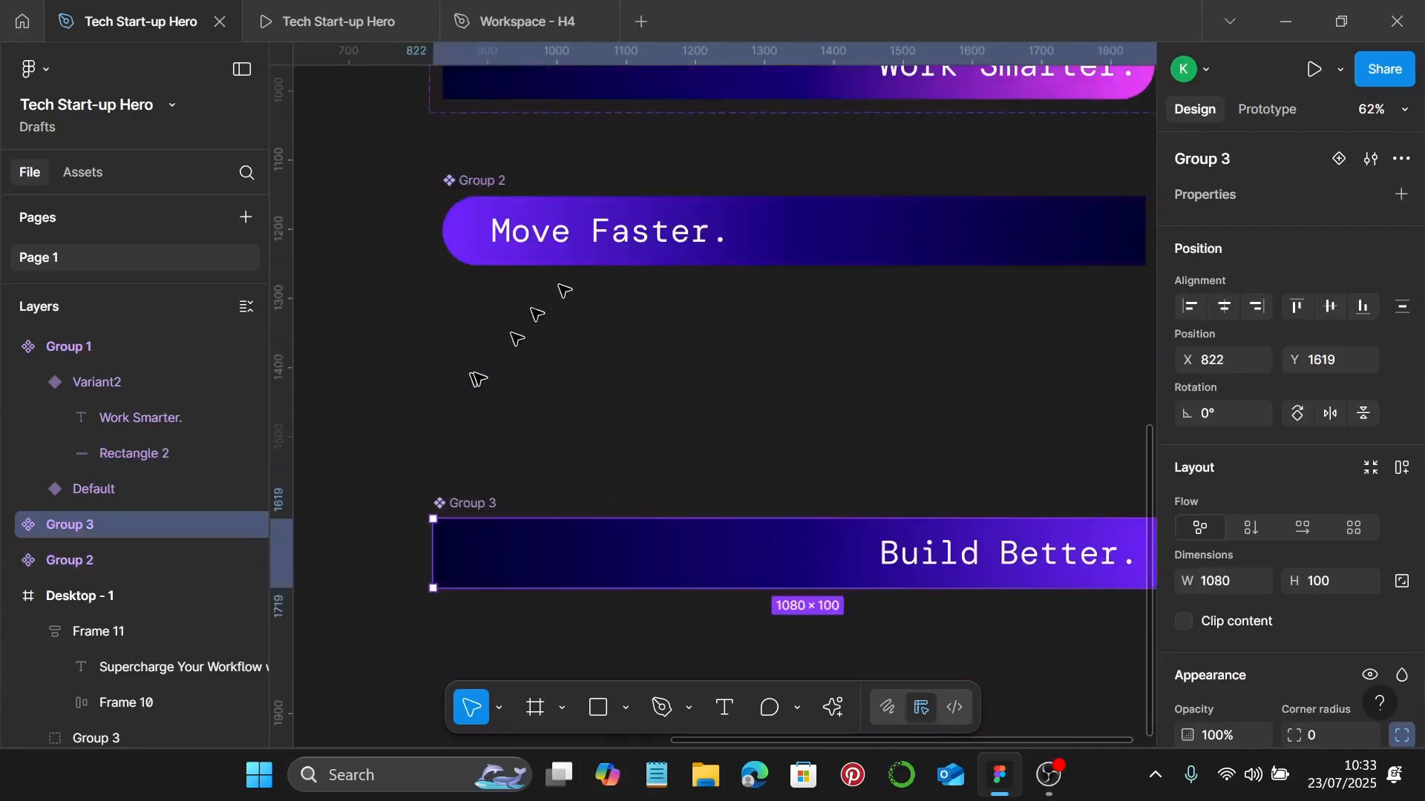
Add a second variant to the "Move Faster." component.
click(616, 236)
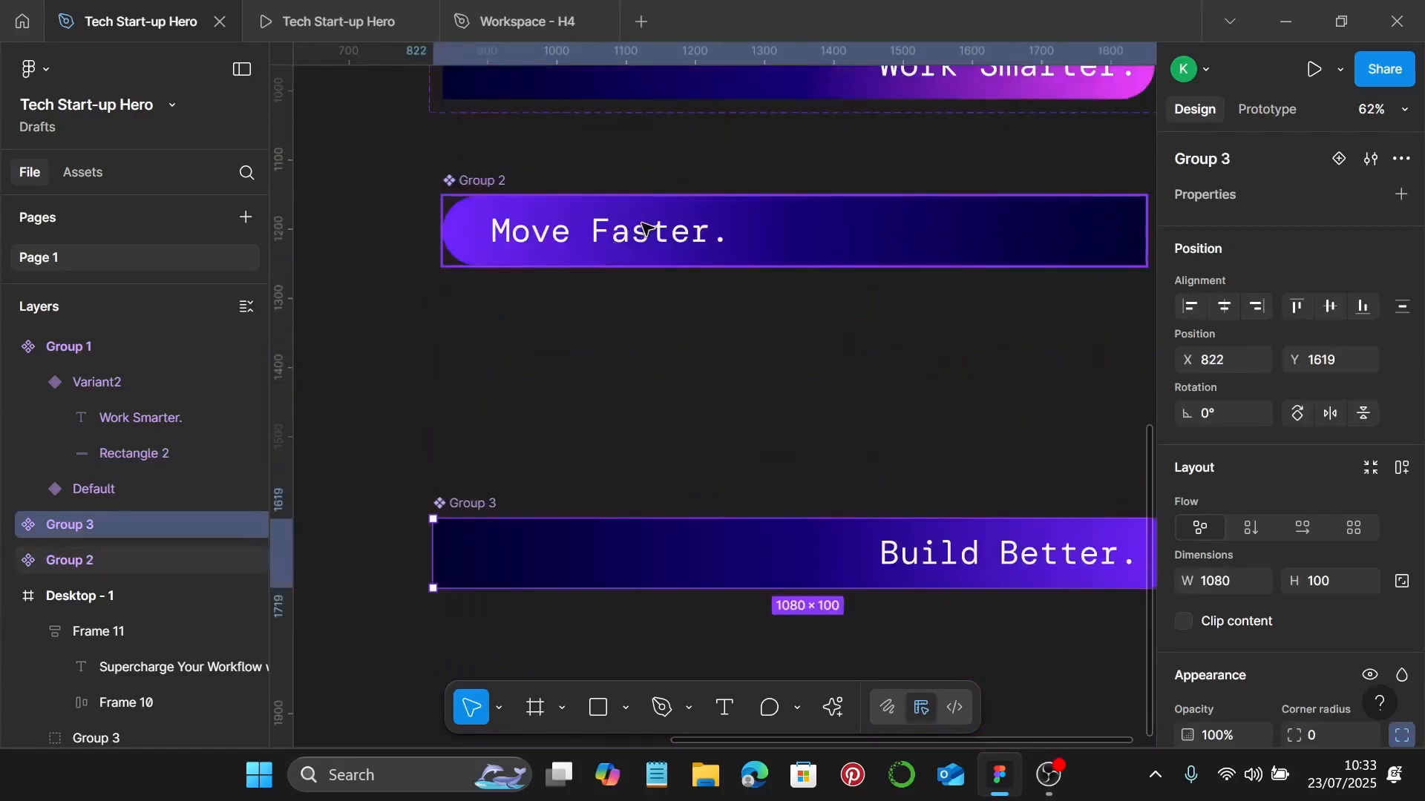
click(1334, 157)
scroll(576, 323, up, 1)
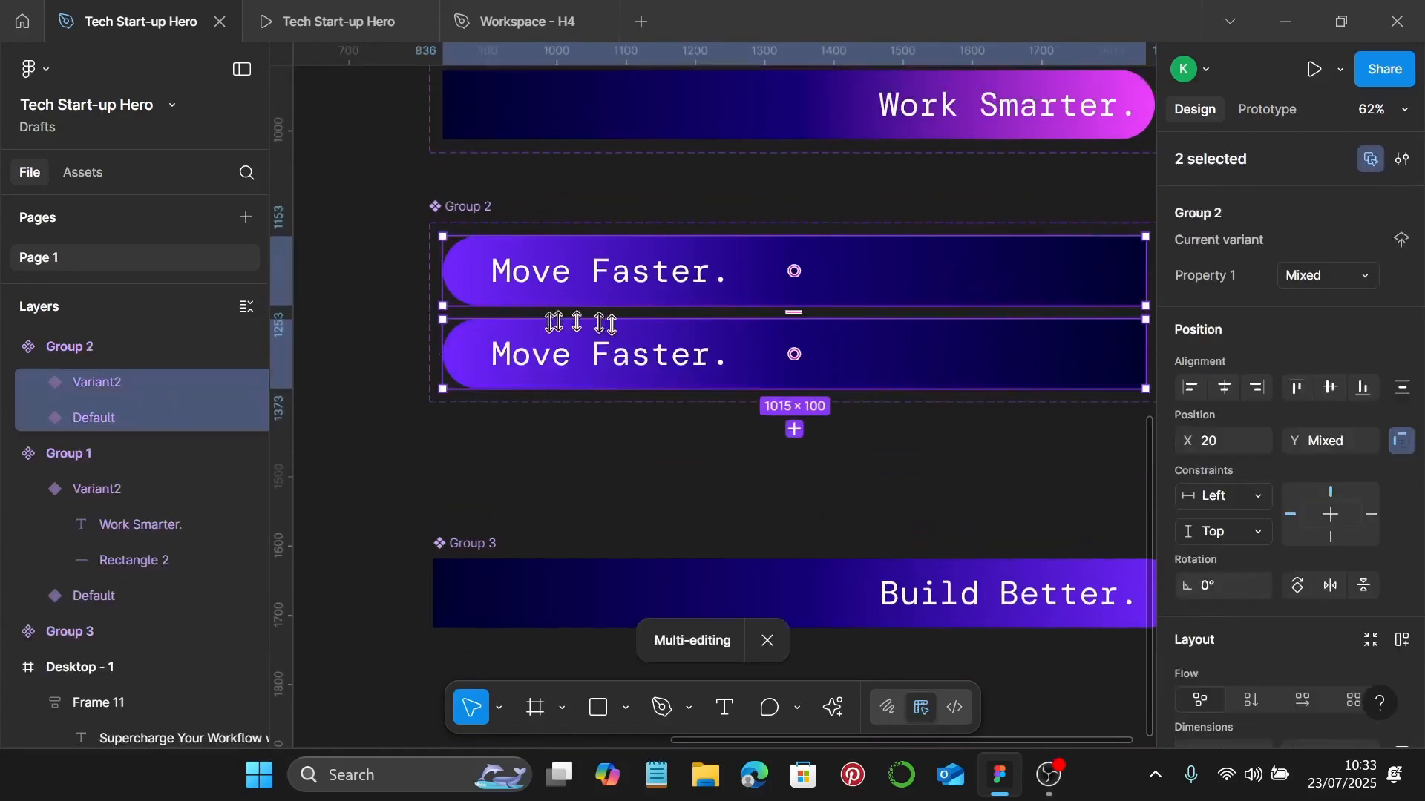
Stretch the background rectangles of both "Move Faster." variants outward at the rounded end, to about 1027 wide with X at -12.
scroll(489, 359, up, 3)
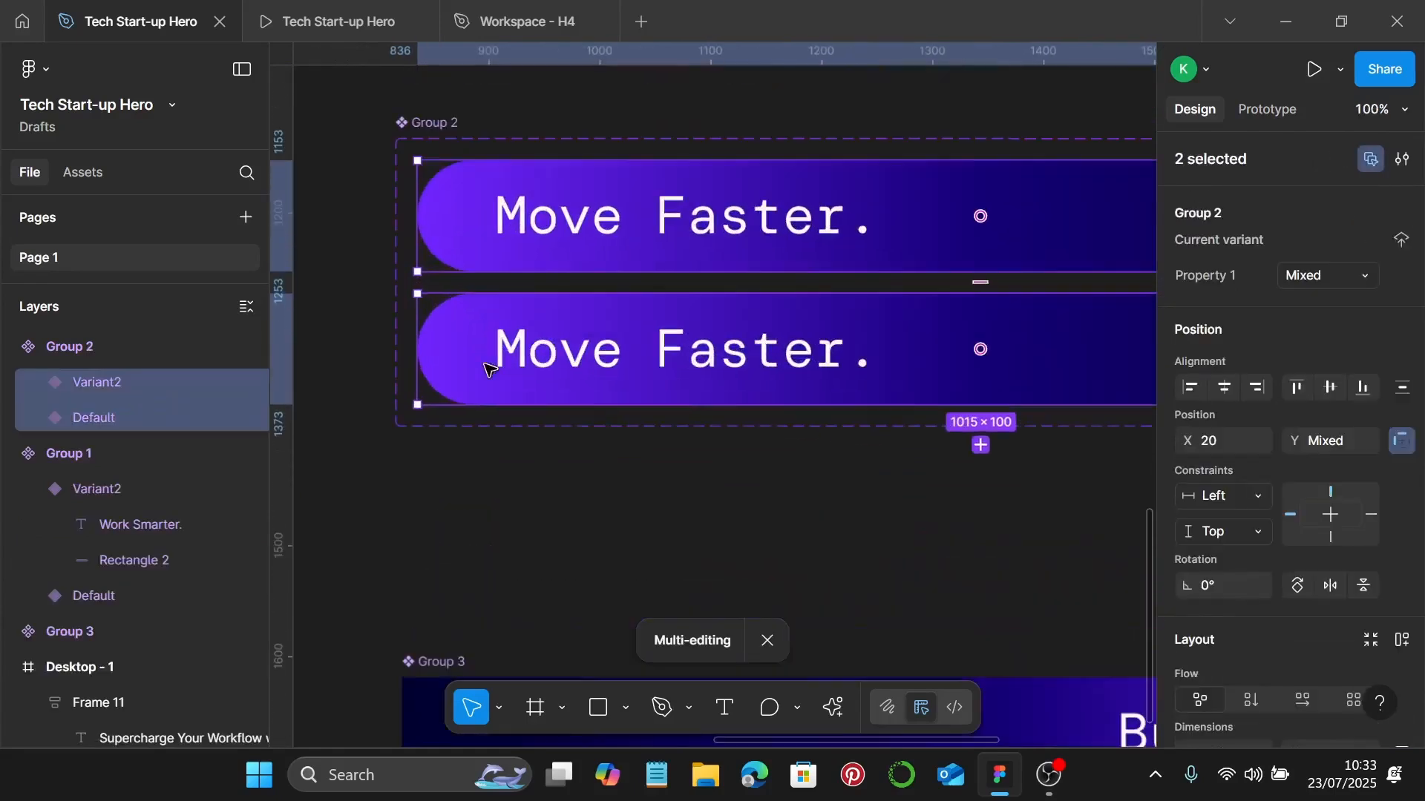
click(39, 385)
click(141, 454)
scroll(429, 364, up, 3)
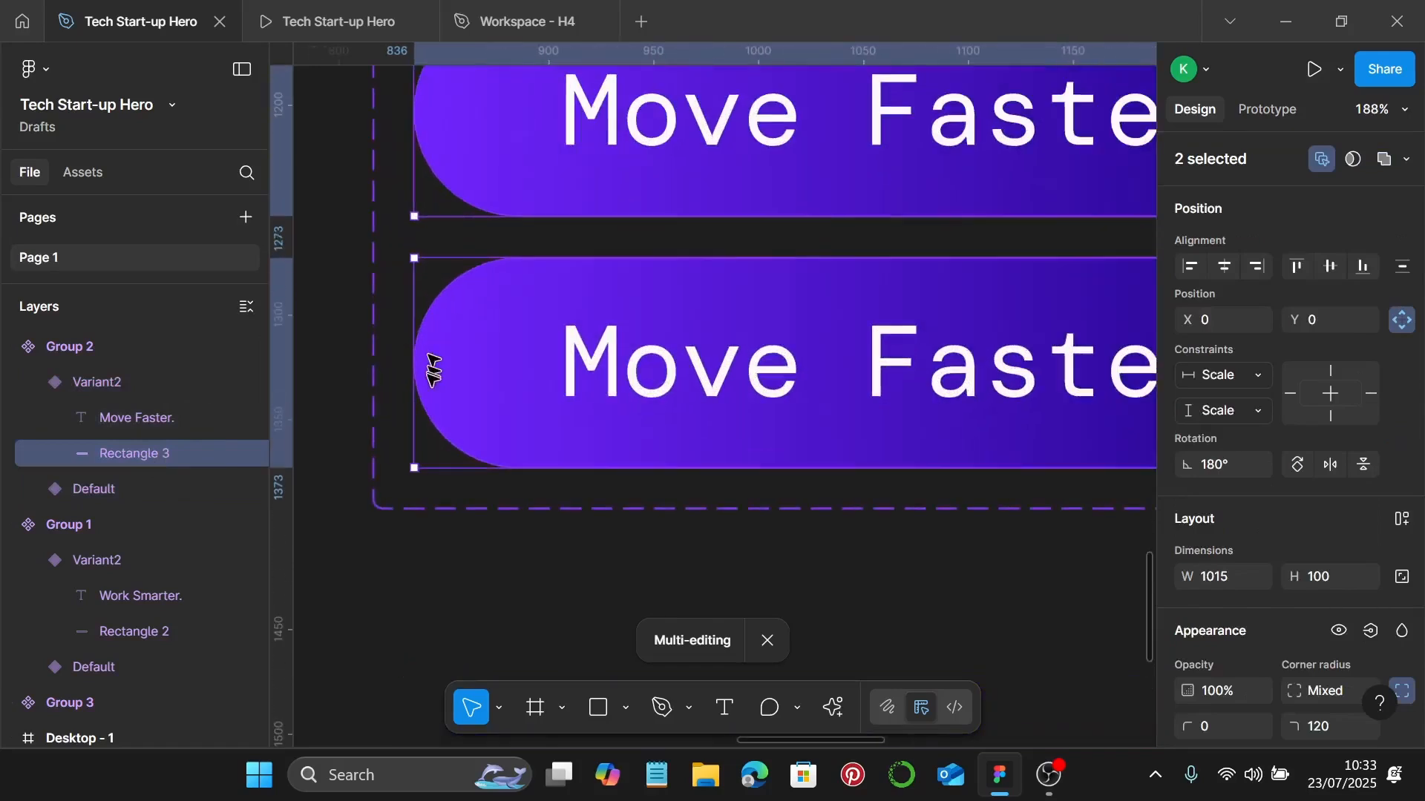
drag(412, 369, 388, 371)
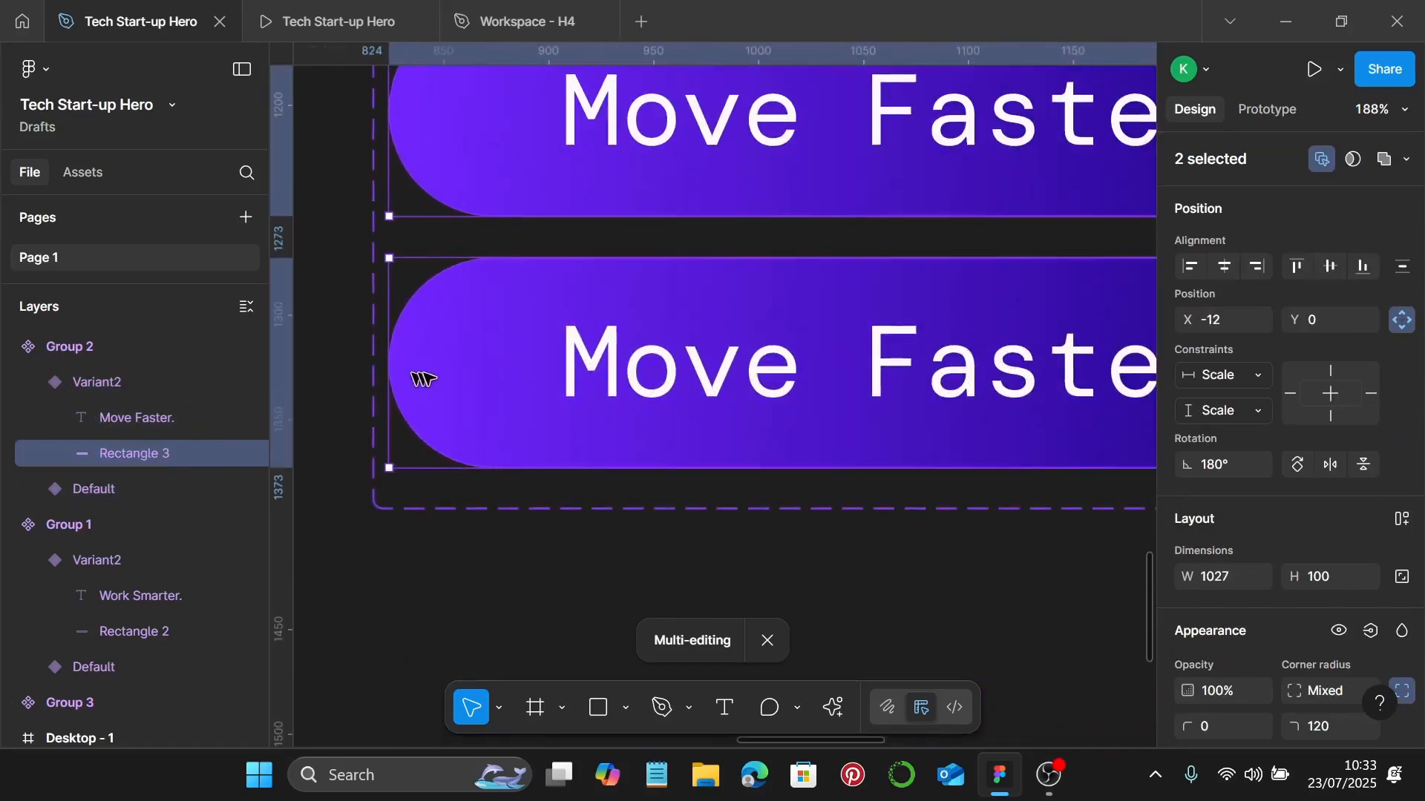
Undo the stretch of both bars and widen only the second "Move Faster." variant's rectangle to about 1031, with X at about -16.
key(ctrl+z)
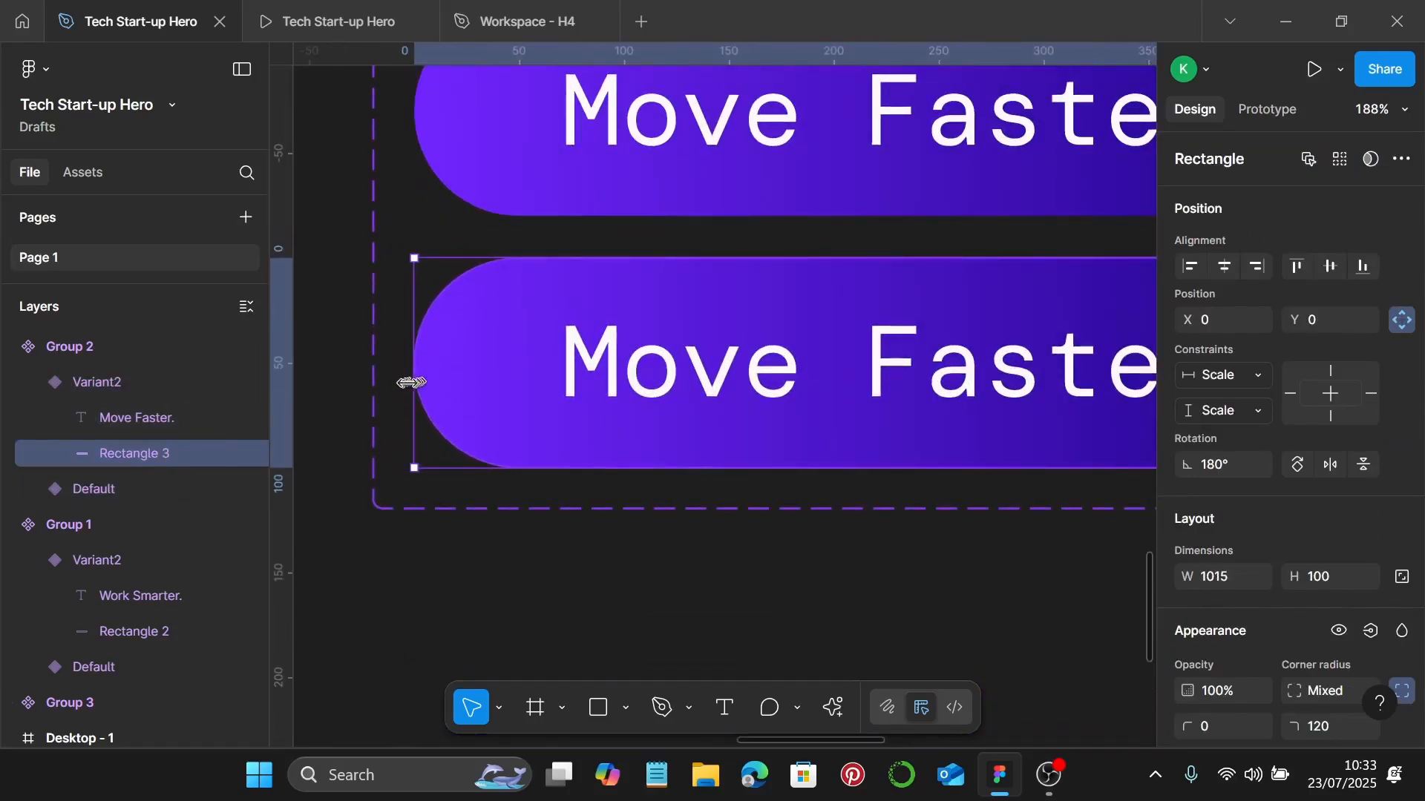
drag(410, 383, 380, 387)
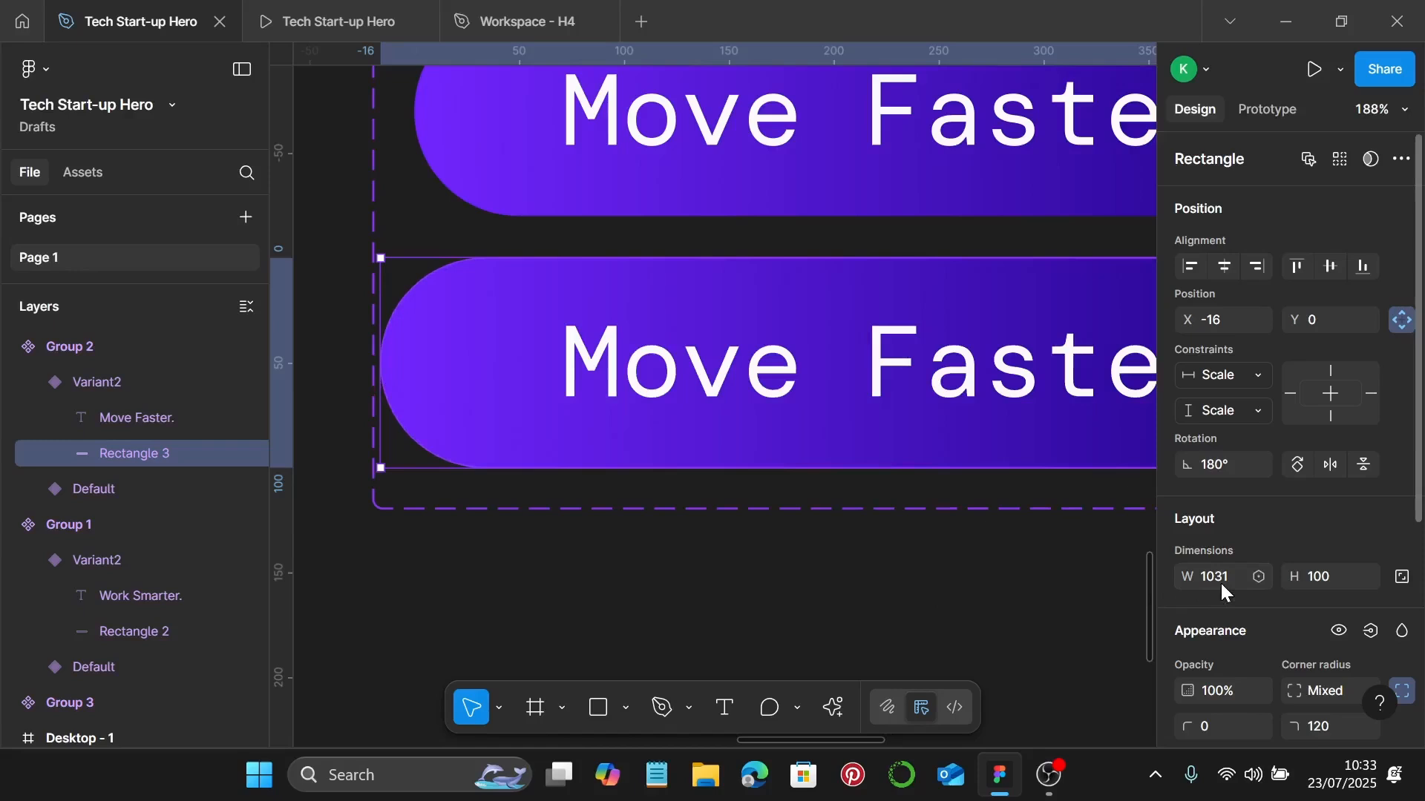
Shift the "Move Faster." text in the second variant toward the rounded end, to X 15.
scroll(709, 384, down, 3)
scroll(708, 384, down, 5)
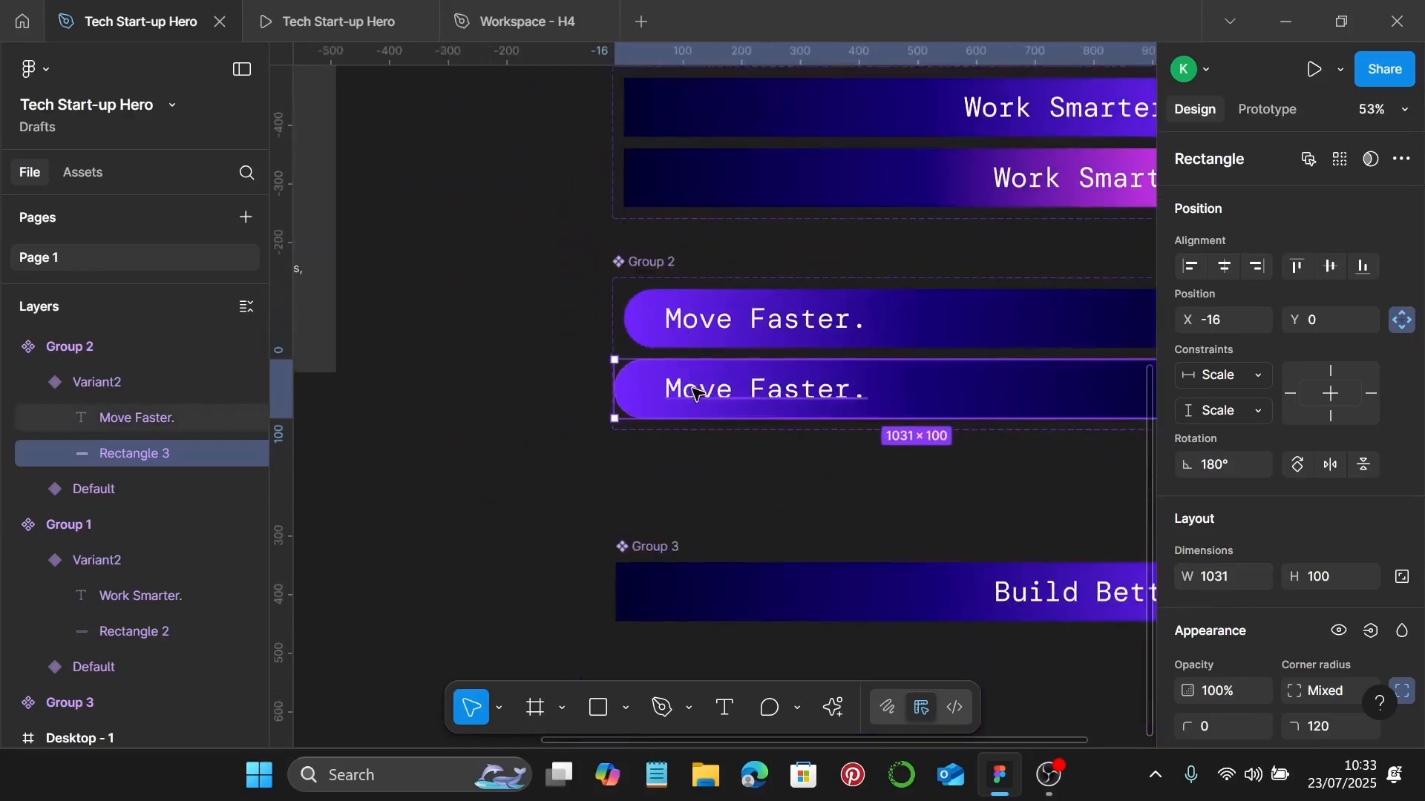
scroll(694, 392, up, 3)
click(694, 395)
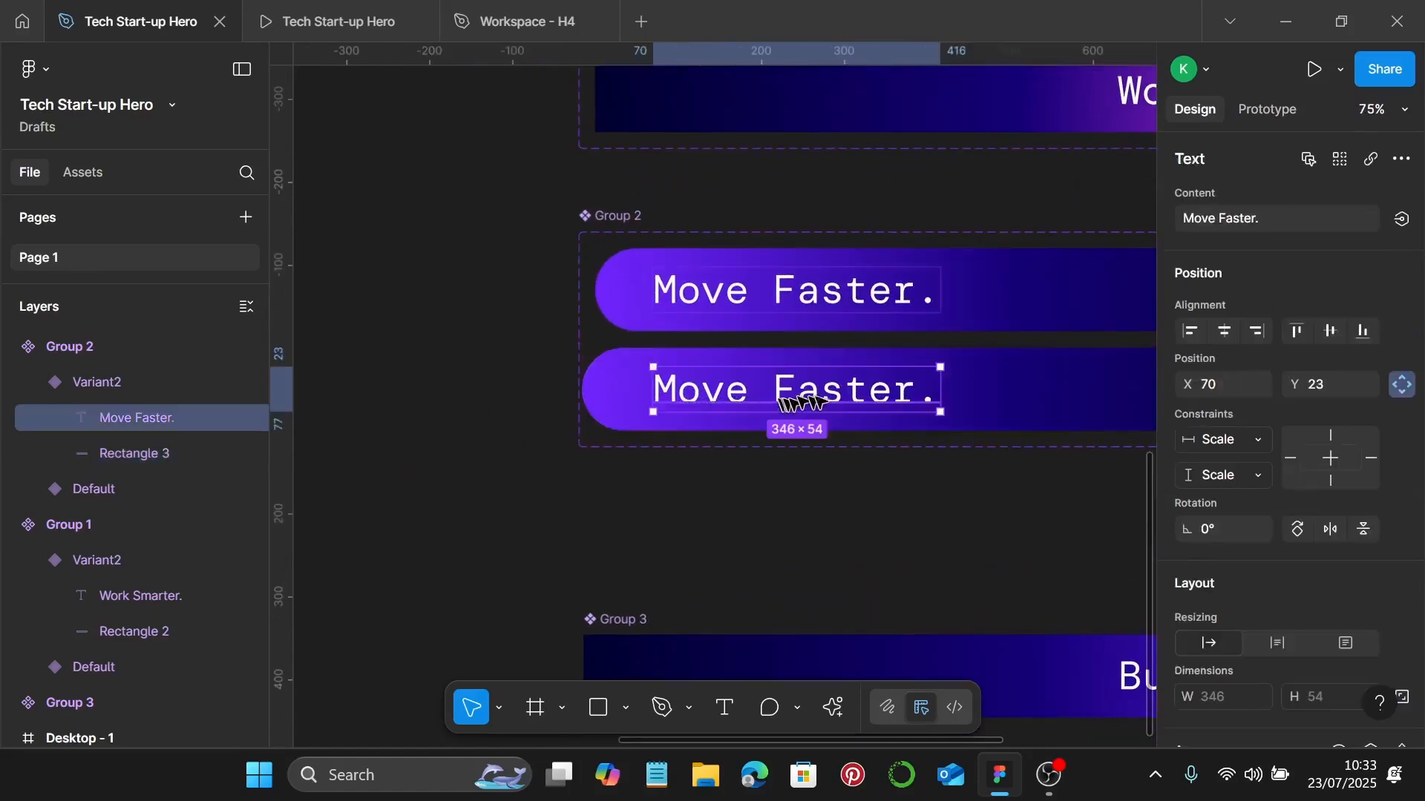
drag(812, 404, 779, 406)
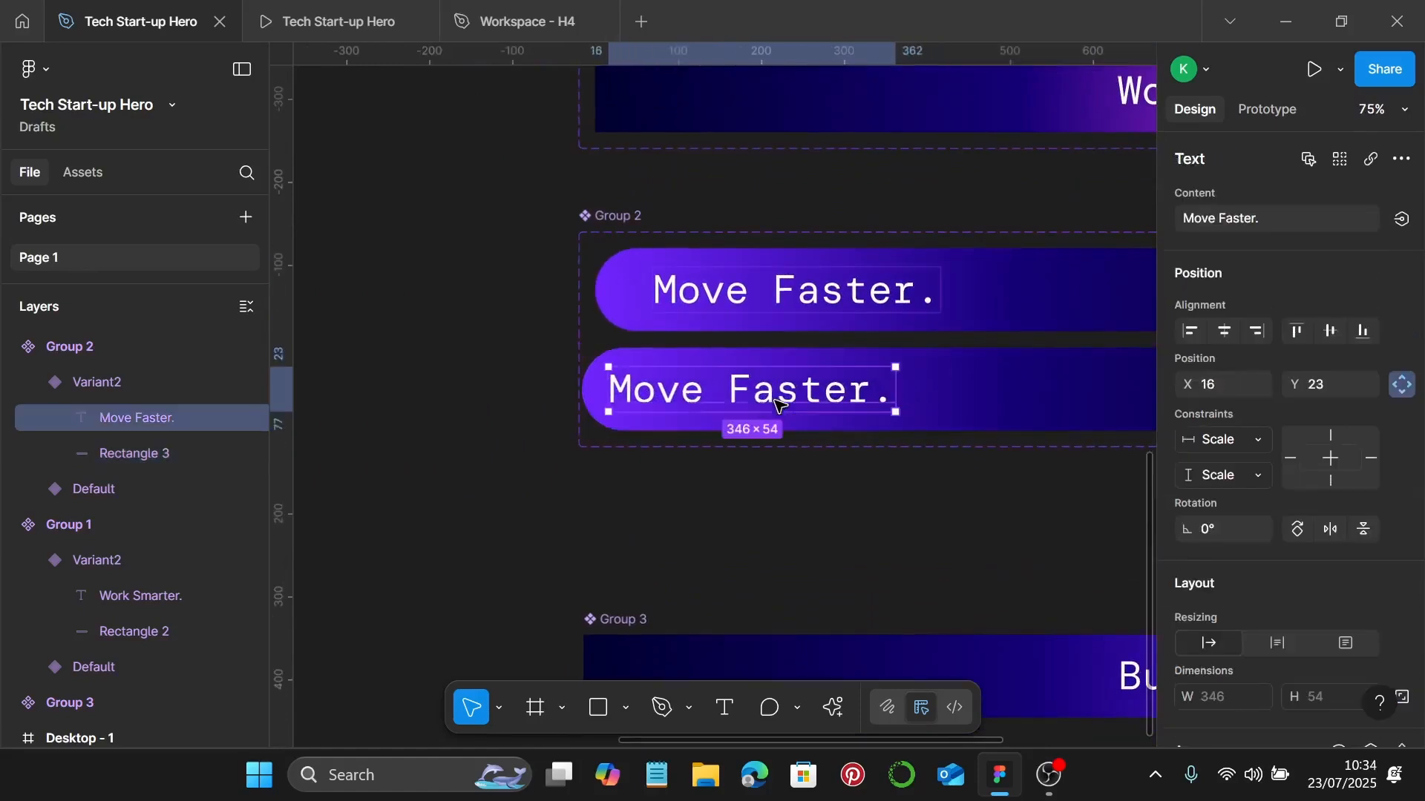
key(alt)
key(alt)
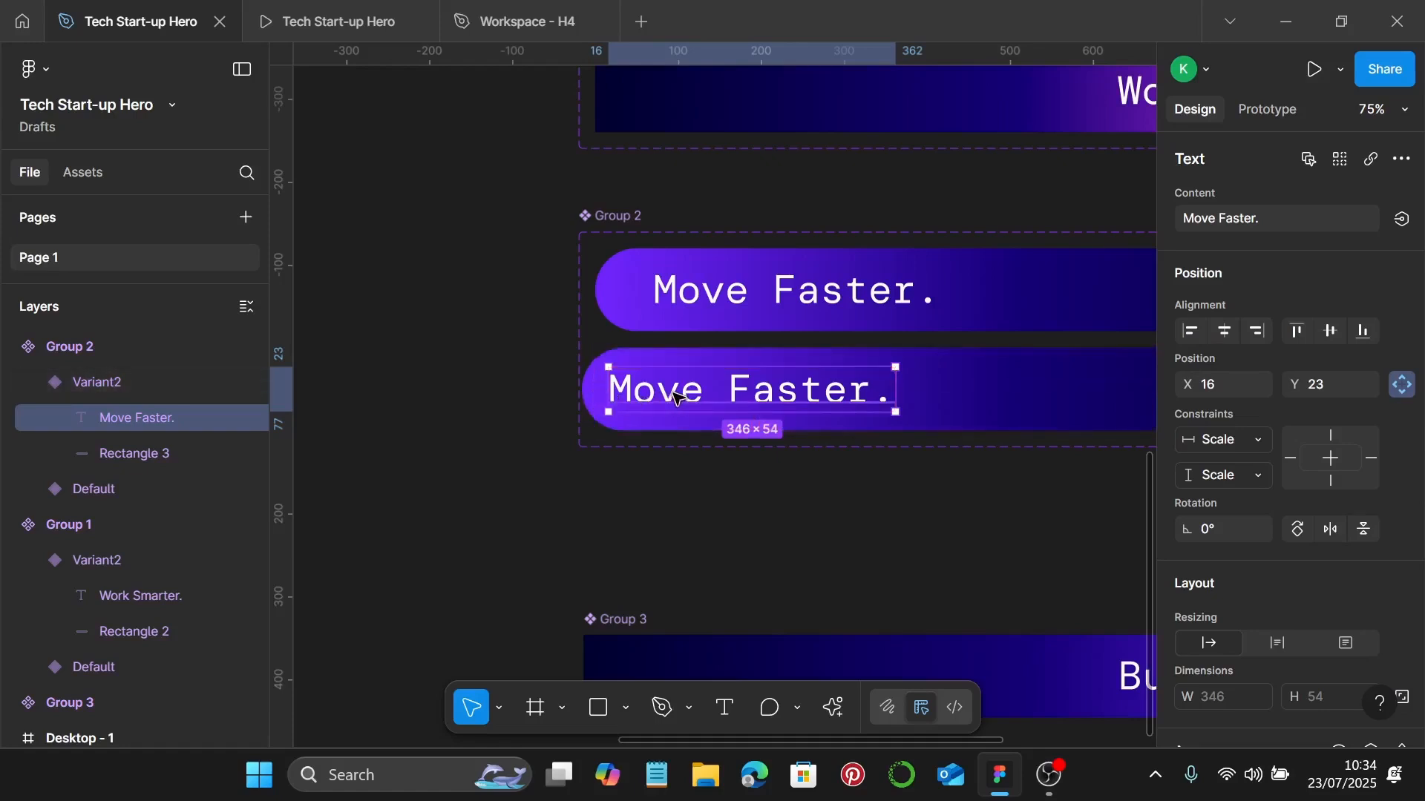
key(Left)
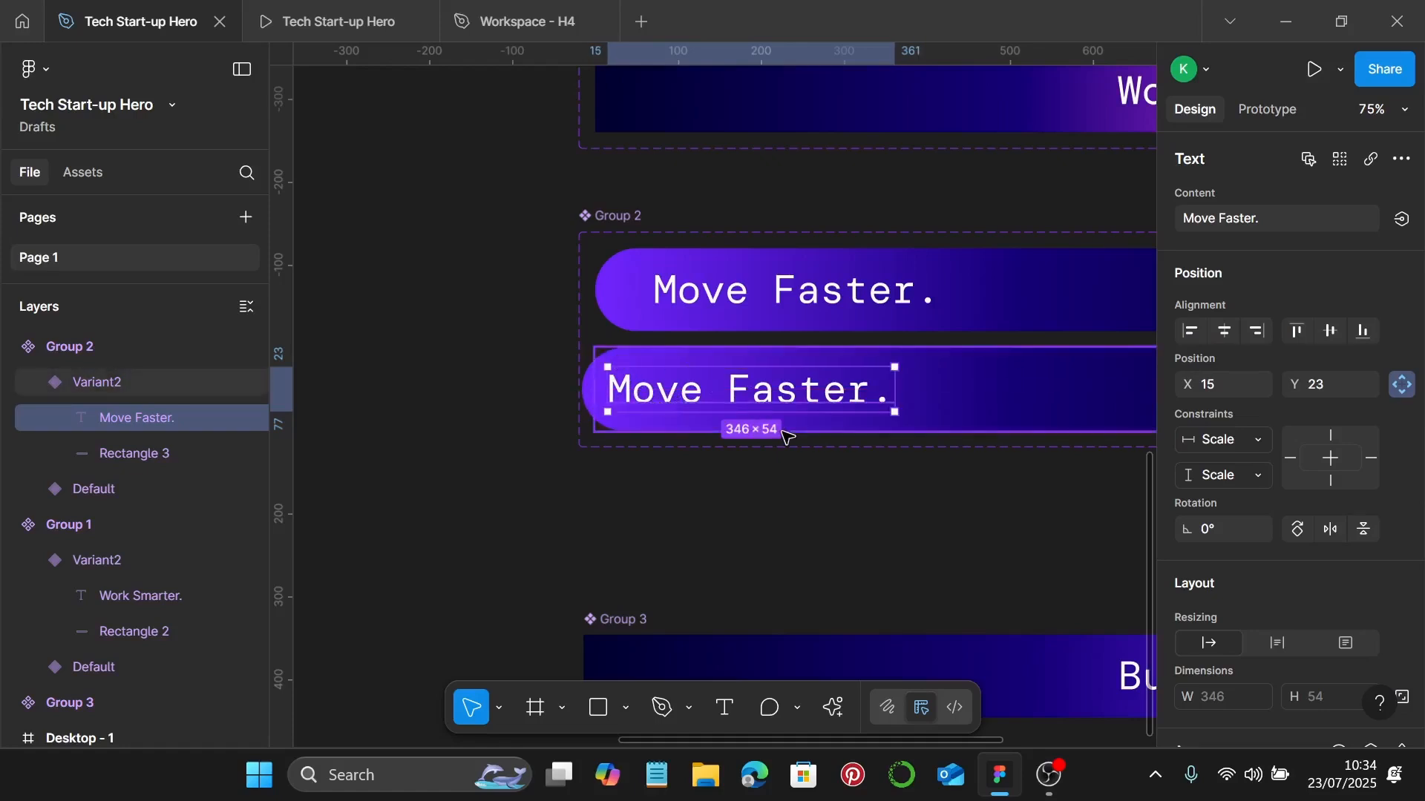
Set the 100% gradient stop of the second "Move Faster." variant's rectangle to F042FF.
scroll(785, 430, down, 3)
click(958, 421)
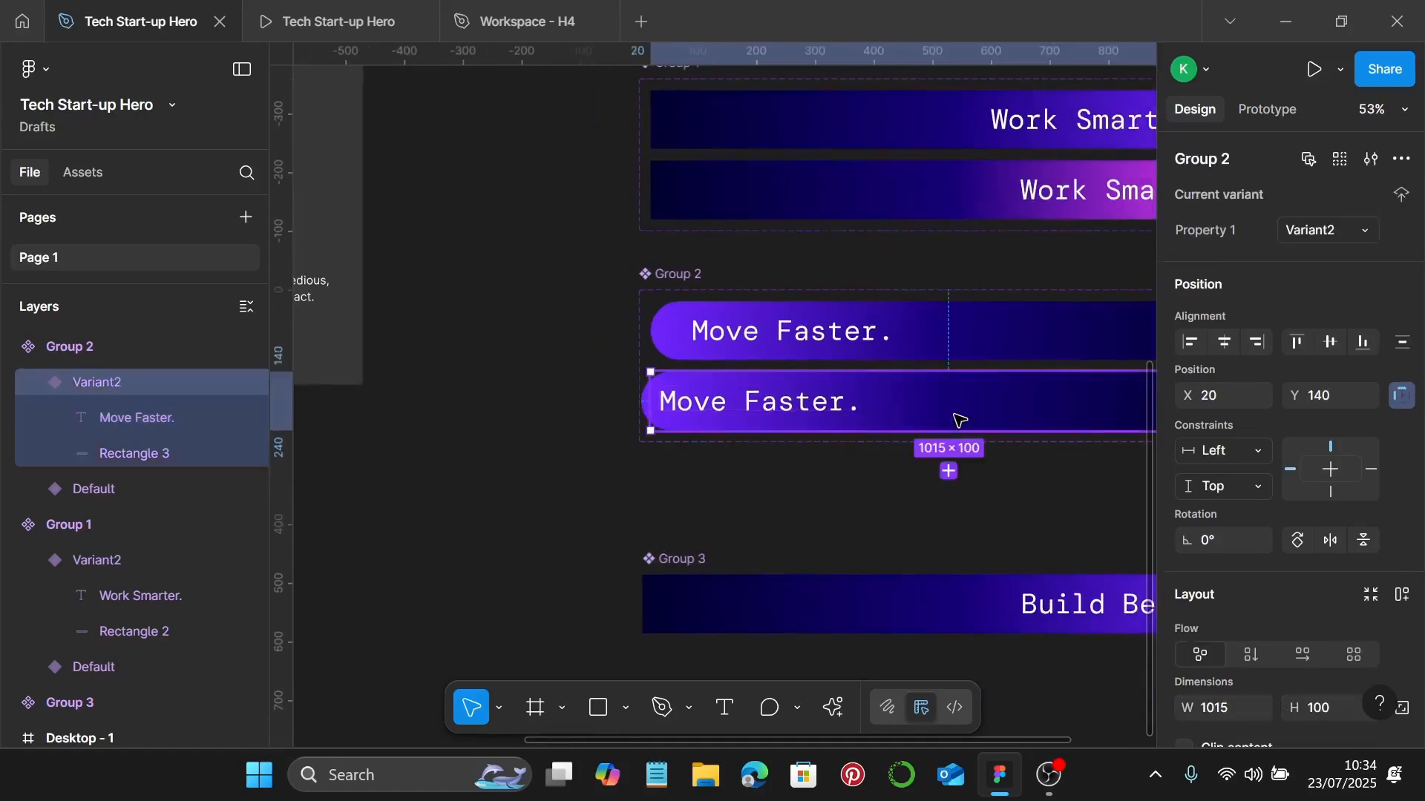
click(227, 460)
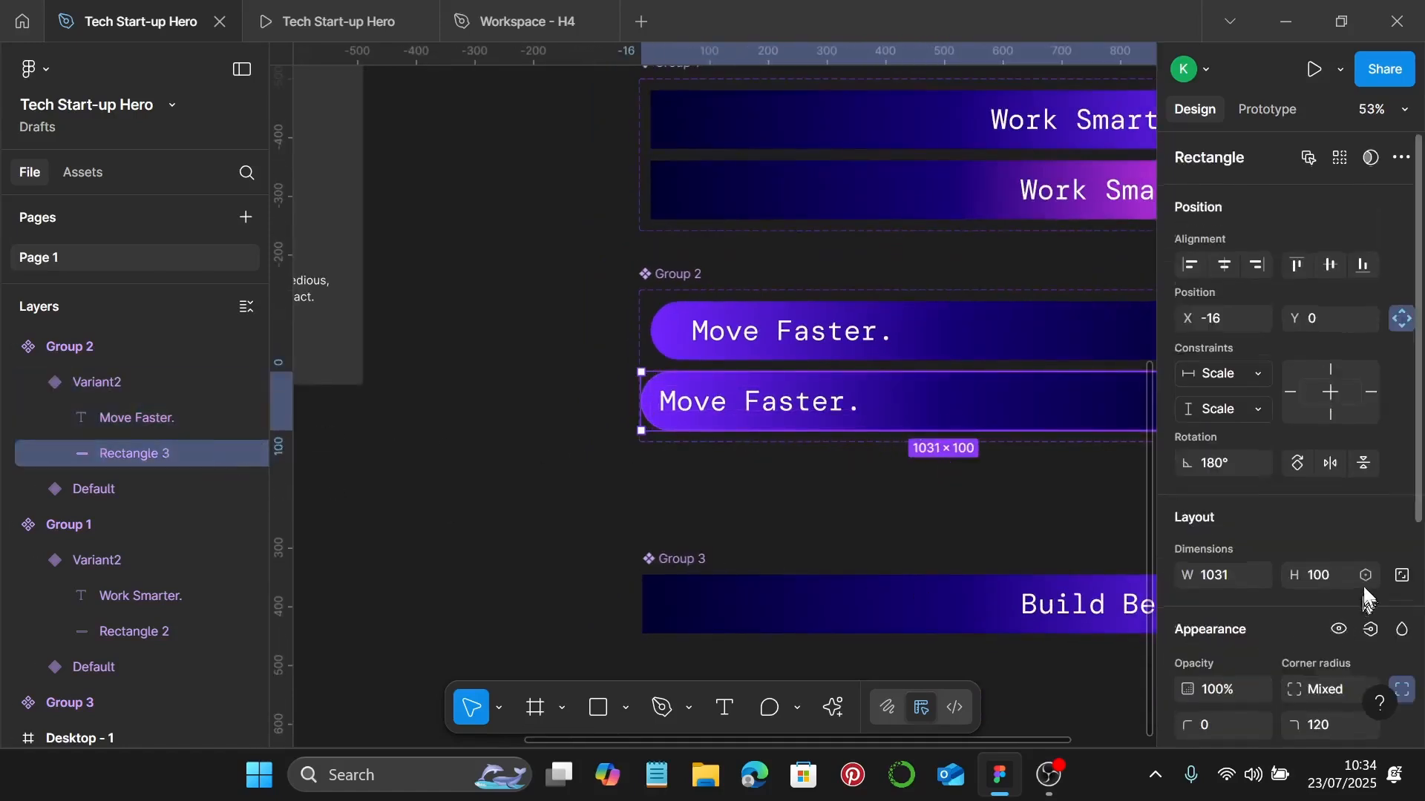
scroll(1364, 587, down, 5)
click(1189, 526)
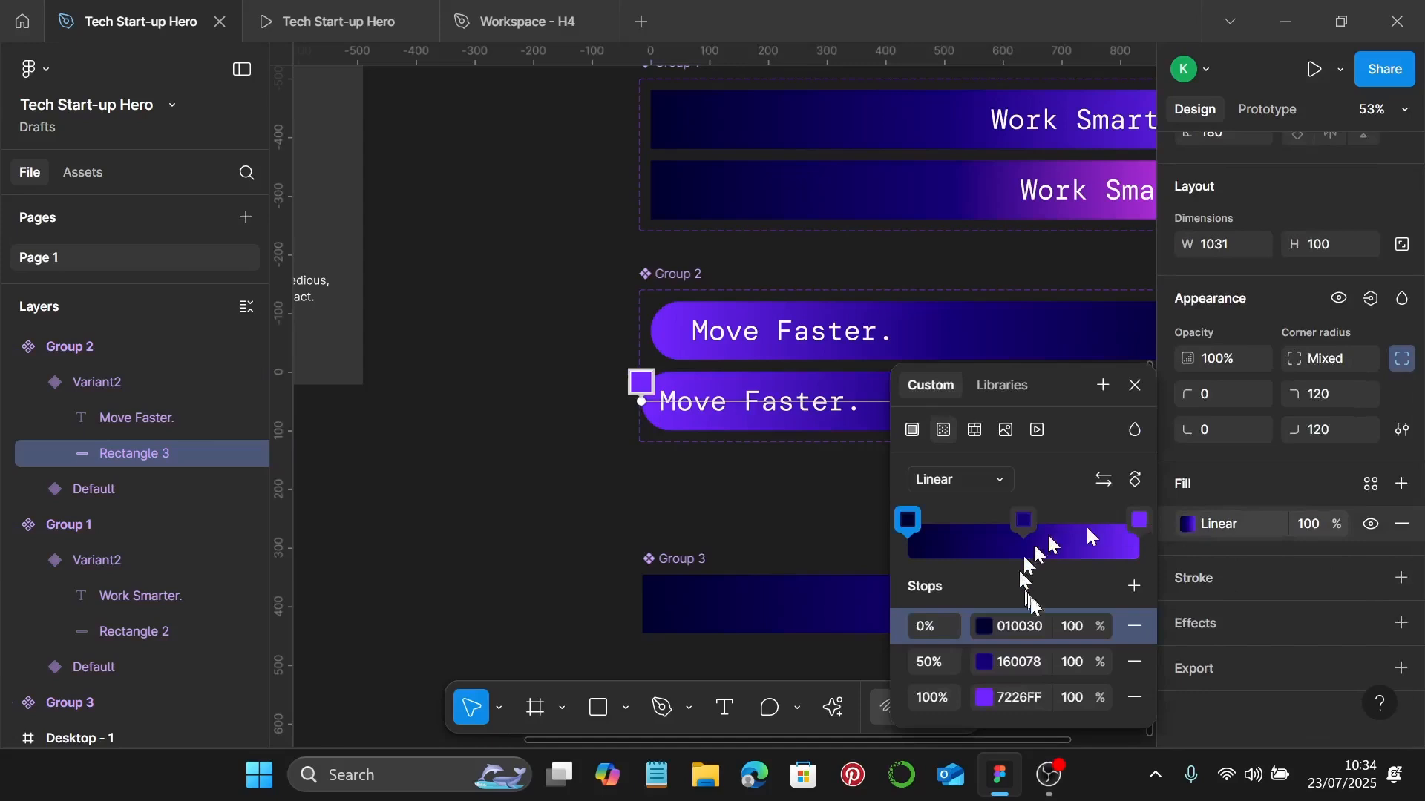
click(1025, 701)
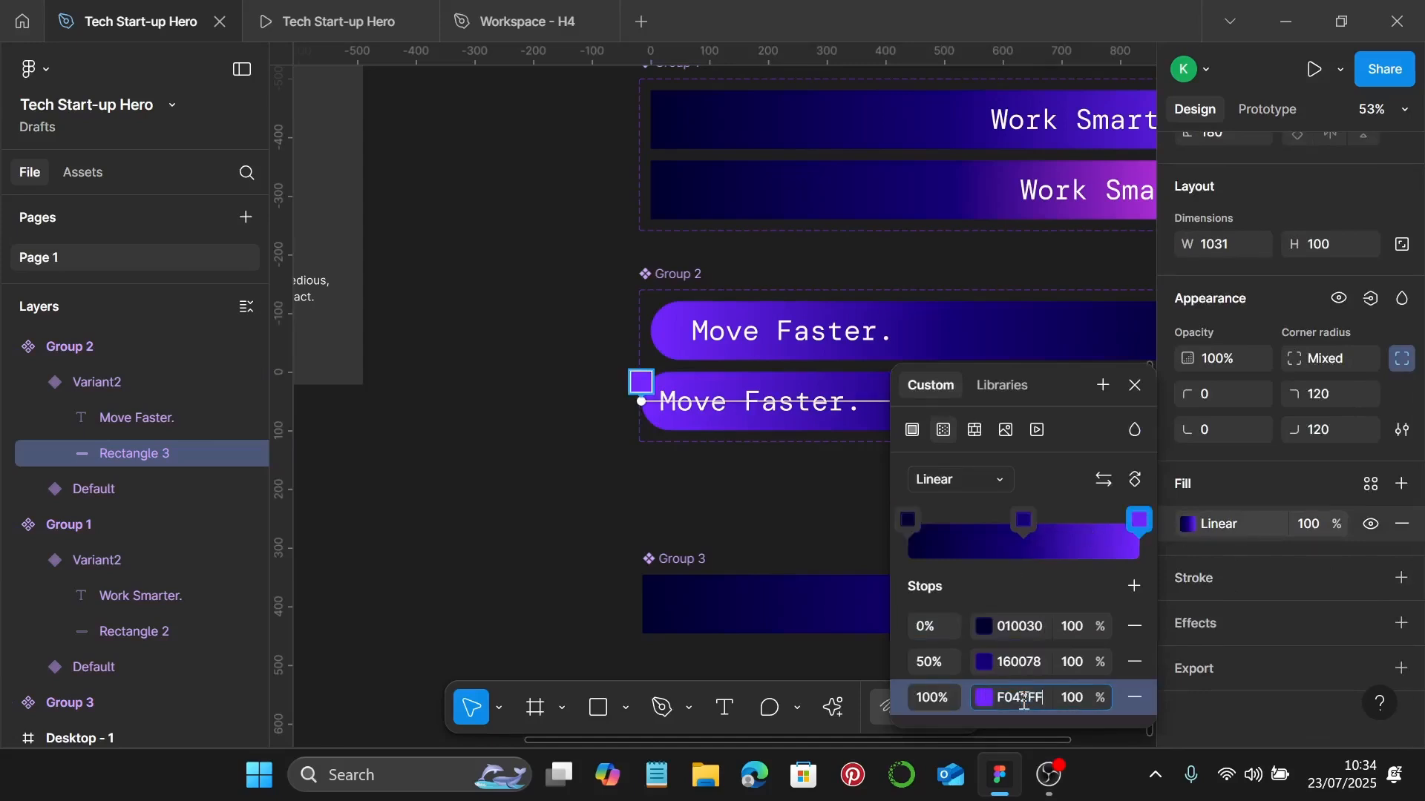
key(Return)
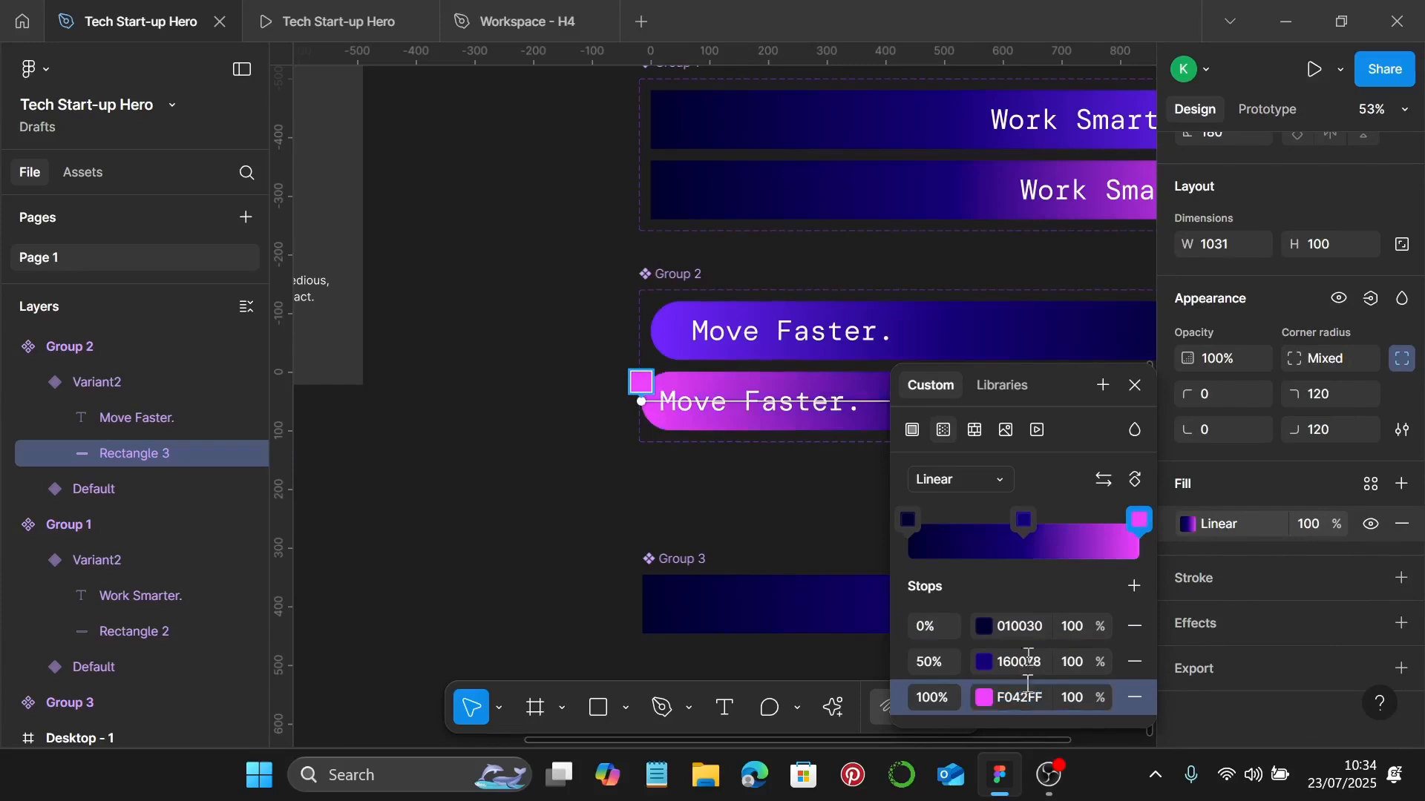
click(1136, 385)
Add a second variant to the "Build Better." component.
scroll(887, 486, down, 3)
scroll(878, 486, down, 3)
scroll(859, 484, right, 5)
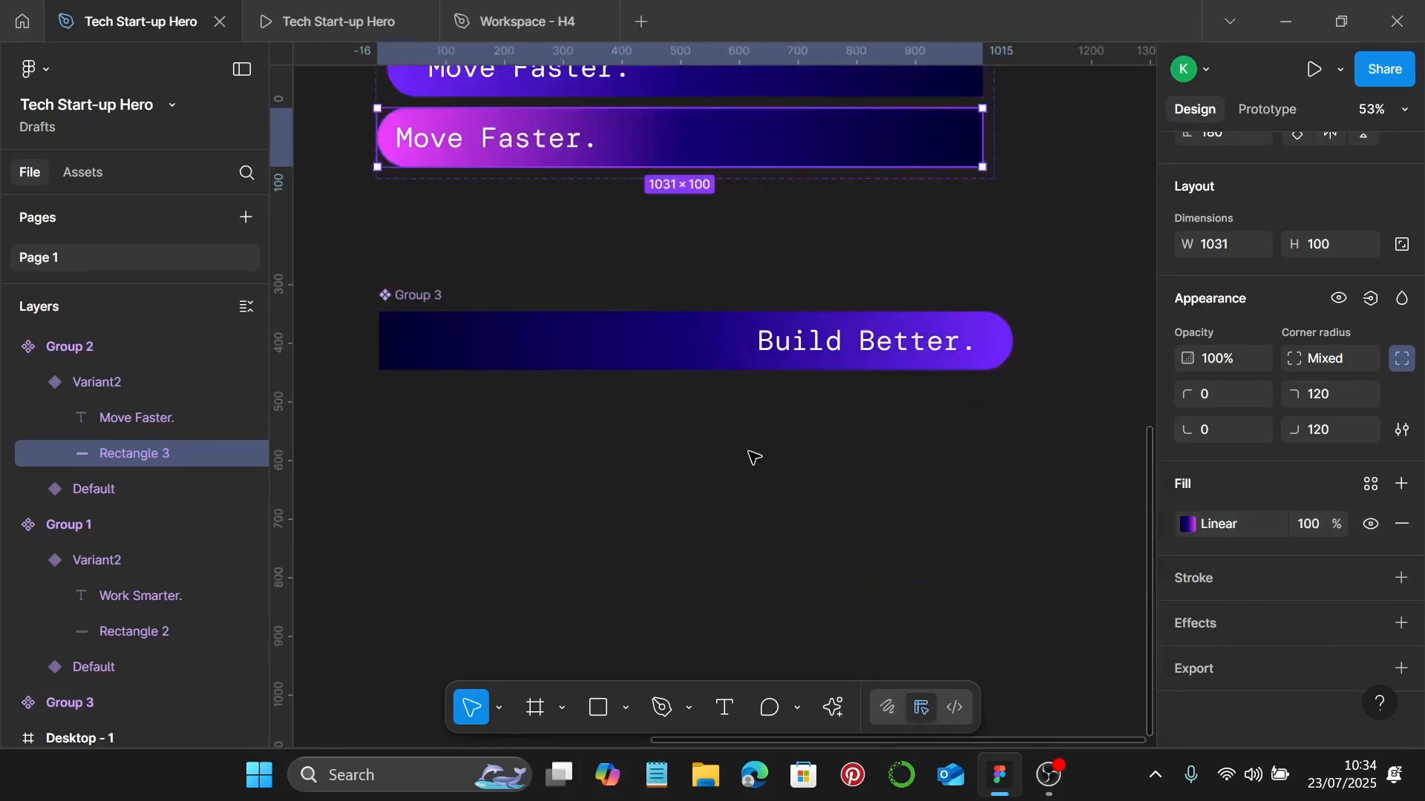
click(739, 336)
scroll(737, 333, up, 5)
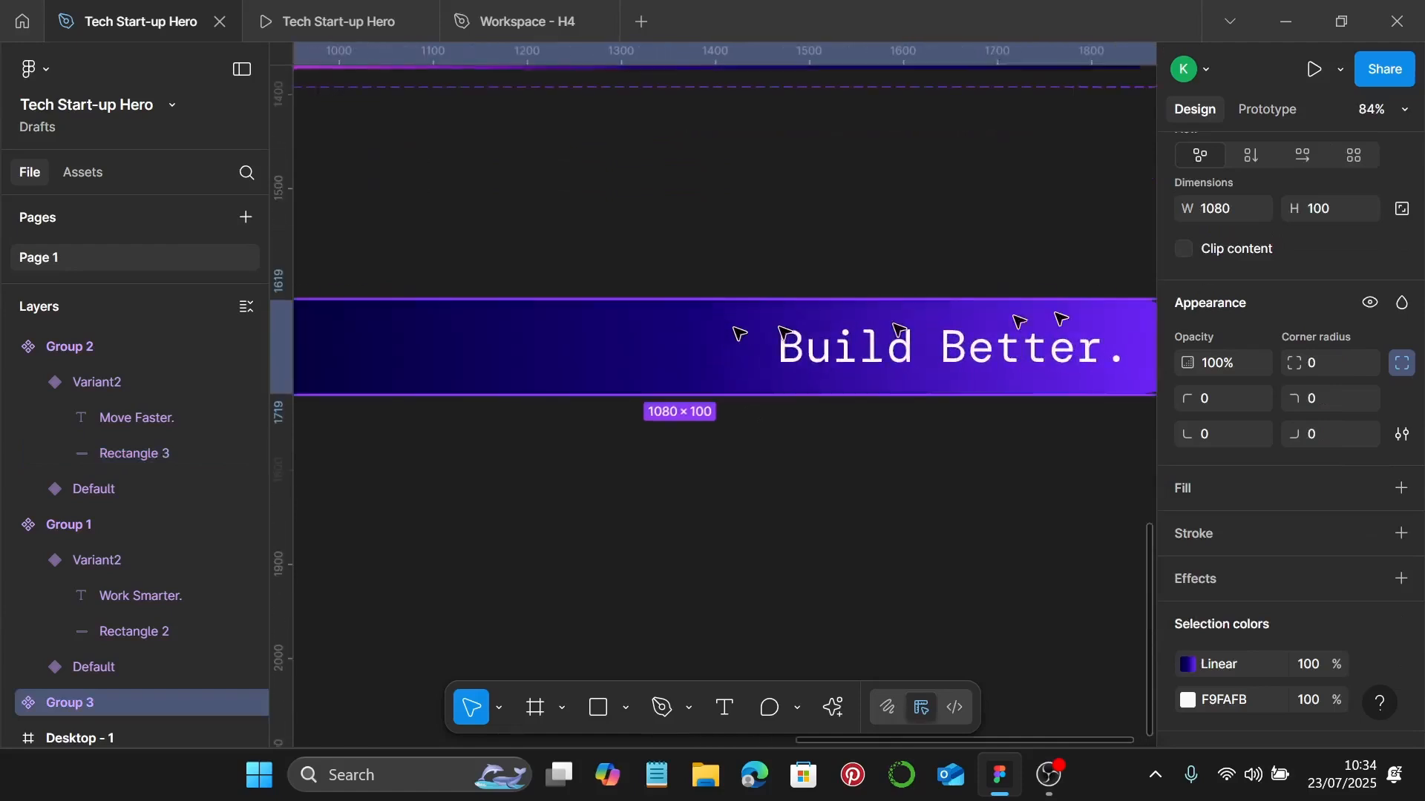
scroll(1321, 189, up, 5)
click(1340, 158)
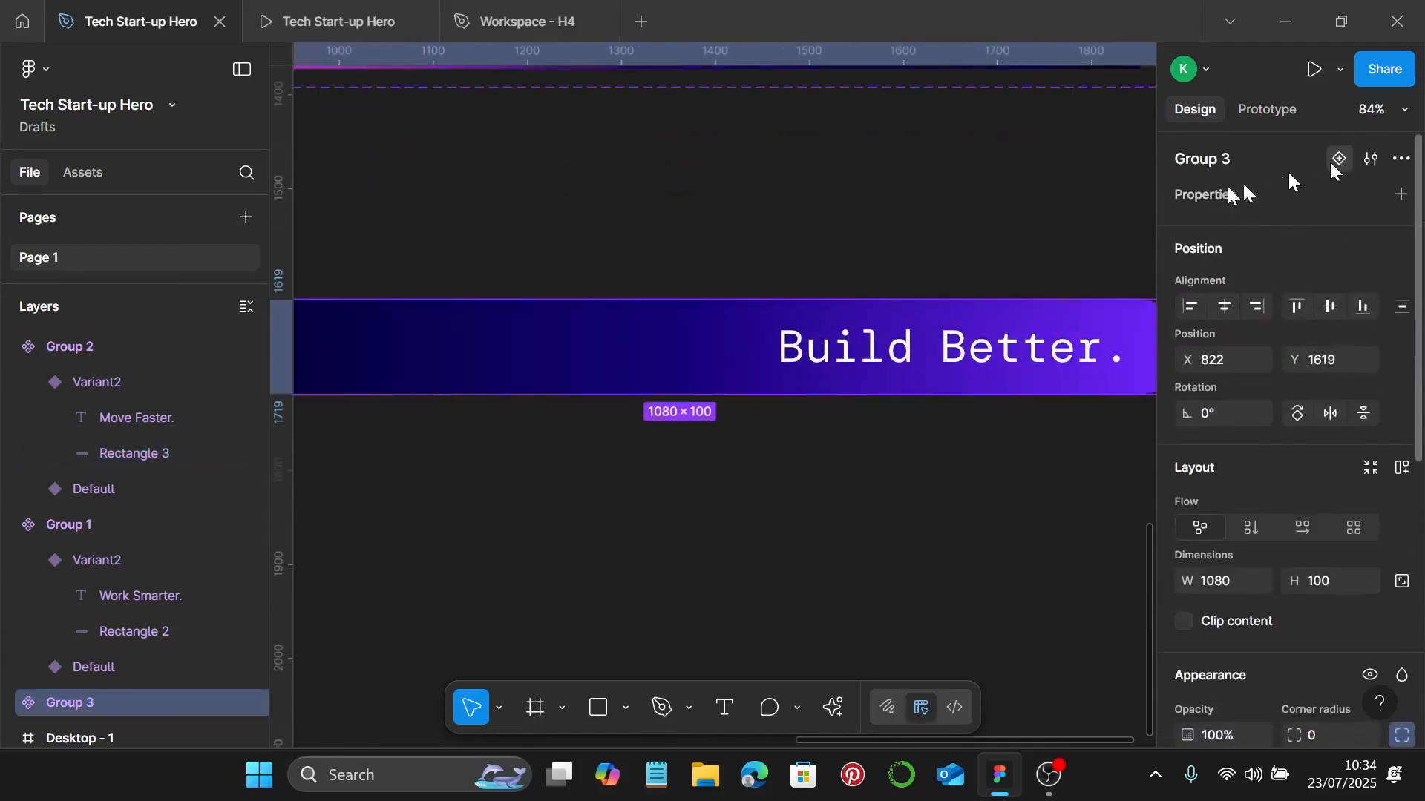
Stretch the second "Build Better." variant's background rectangle outward at its rounded end to about 1092 wide.
scroll(928, 385, down, 5)
scroll(859, 407, right, 5)
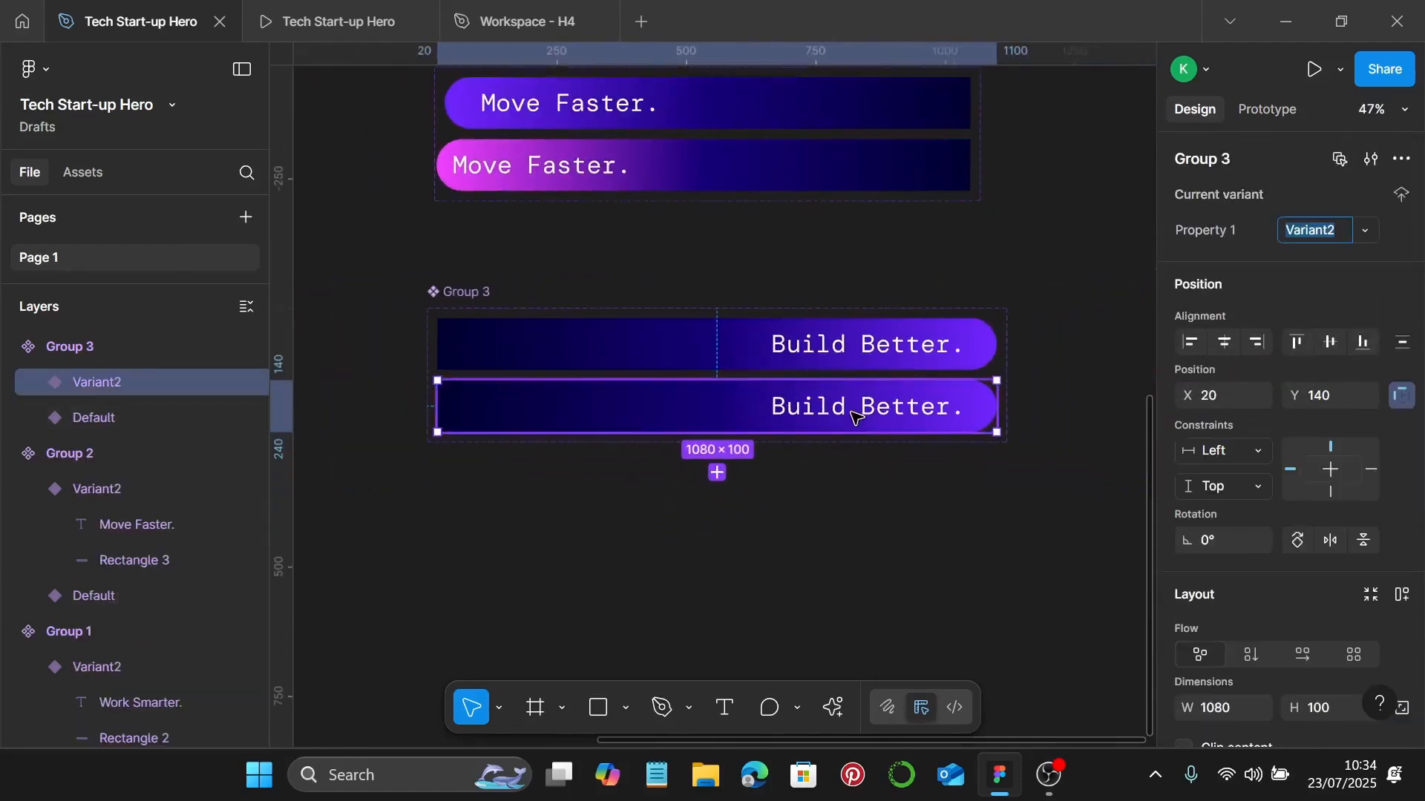
scroll(920, 416, up, 5)
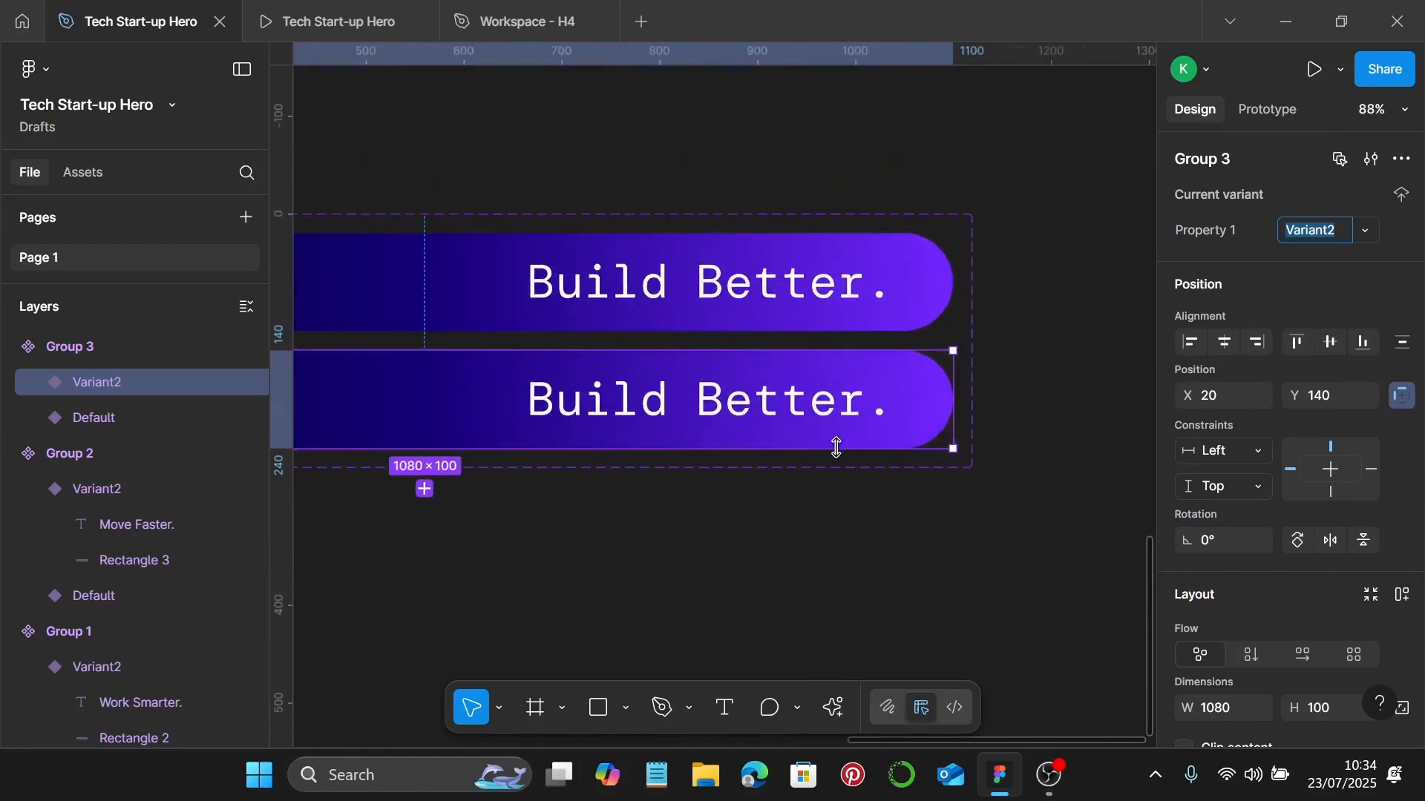
double_click(483, 413)
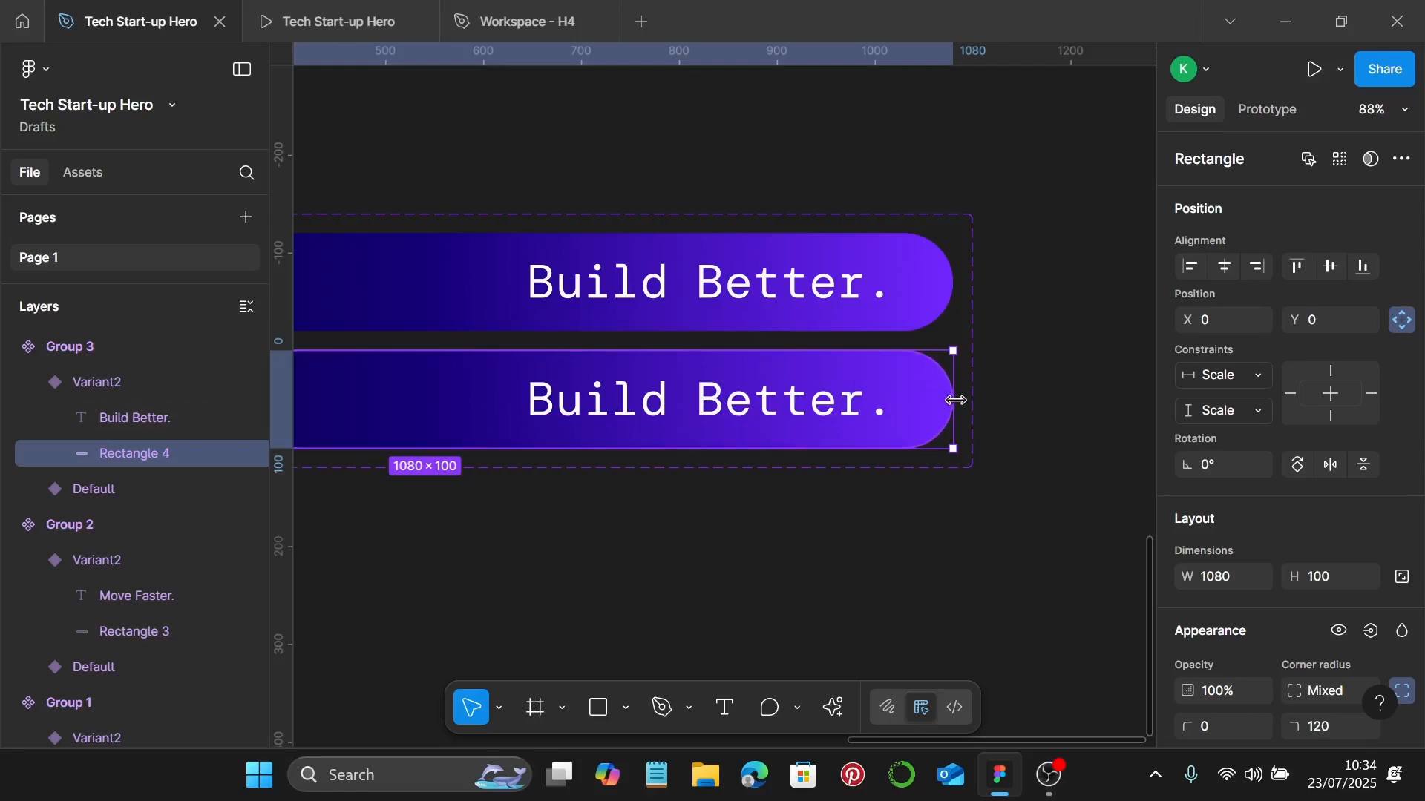
drag(955, 403, 962, 402)
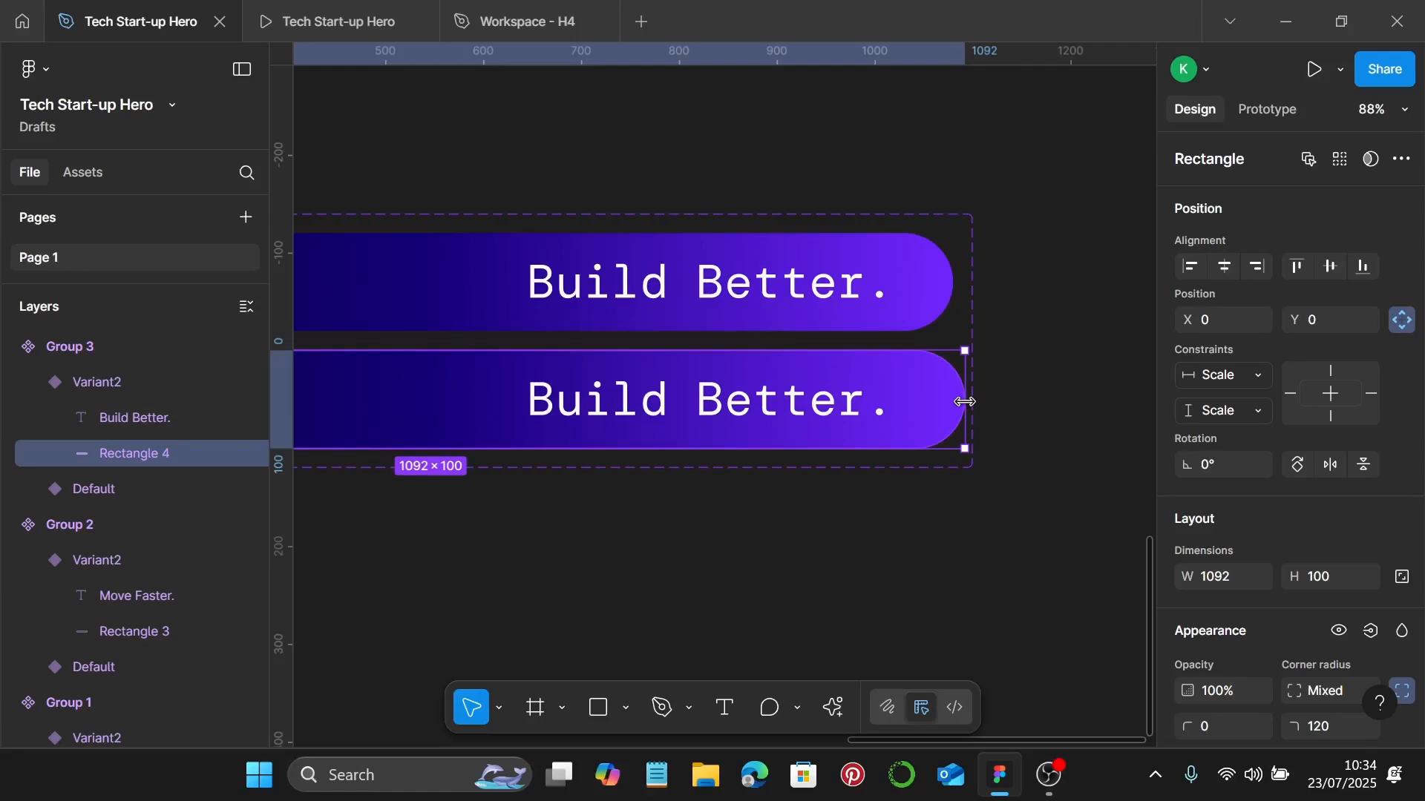
Shift the "Build Better." text in the second variant toward the rounded end, to X 690.
scroll(833, 416, up, 3)
click(773, 414)
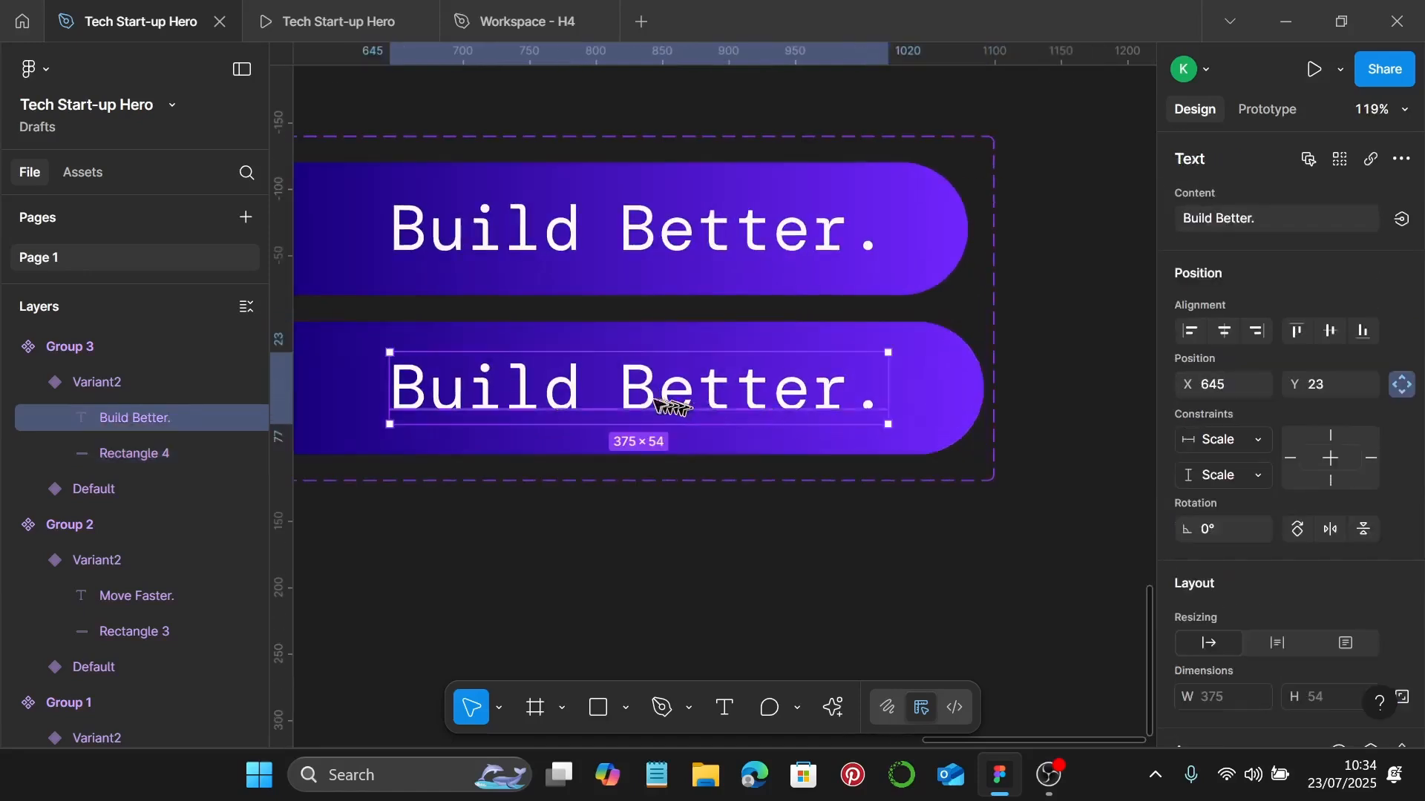
drag(658, 401, 699, 402)
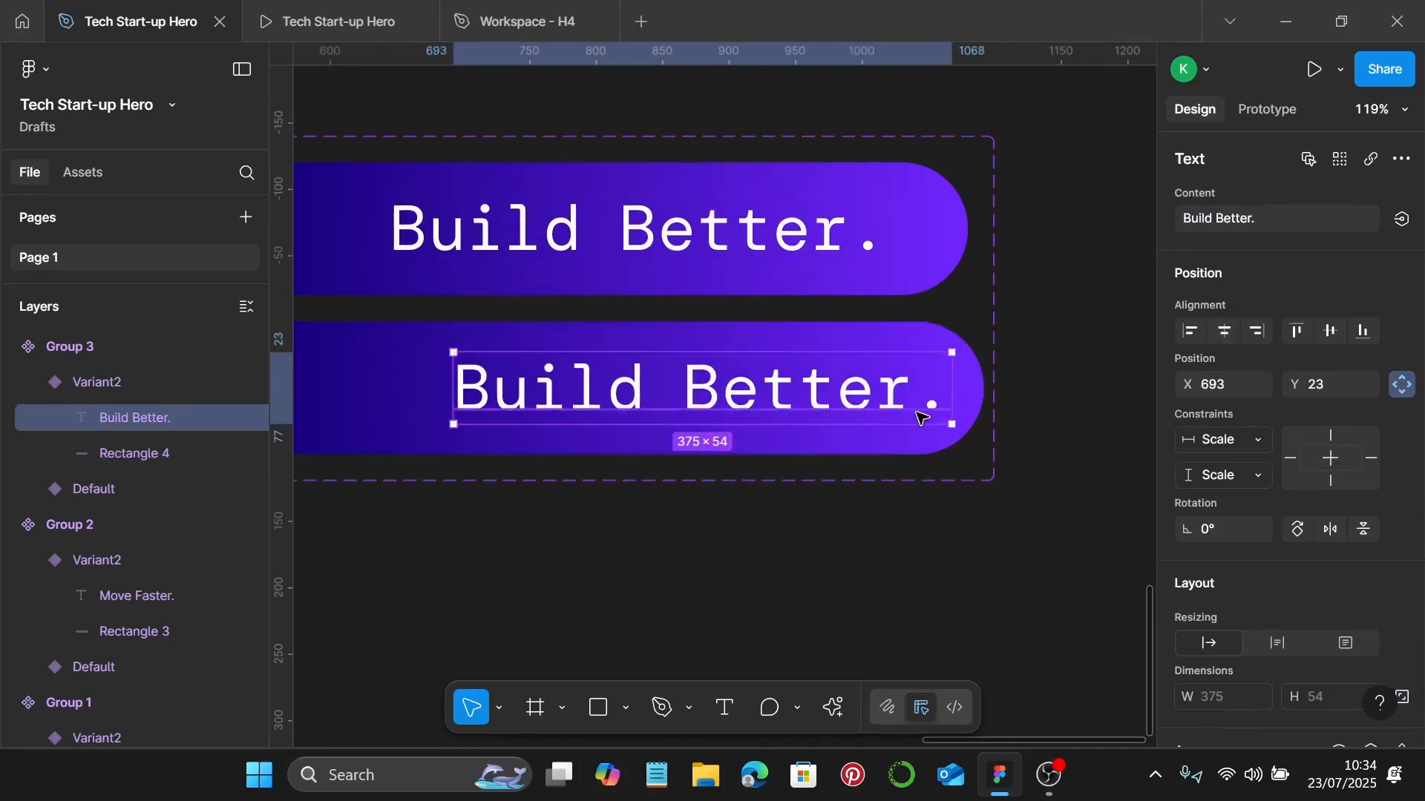
key(Left)
key(Left)
key(Left)
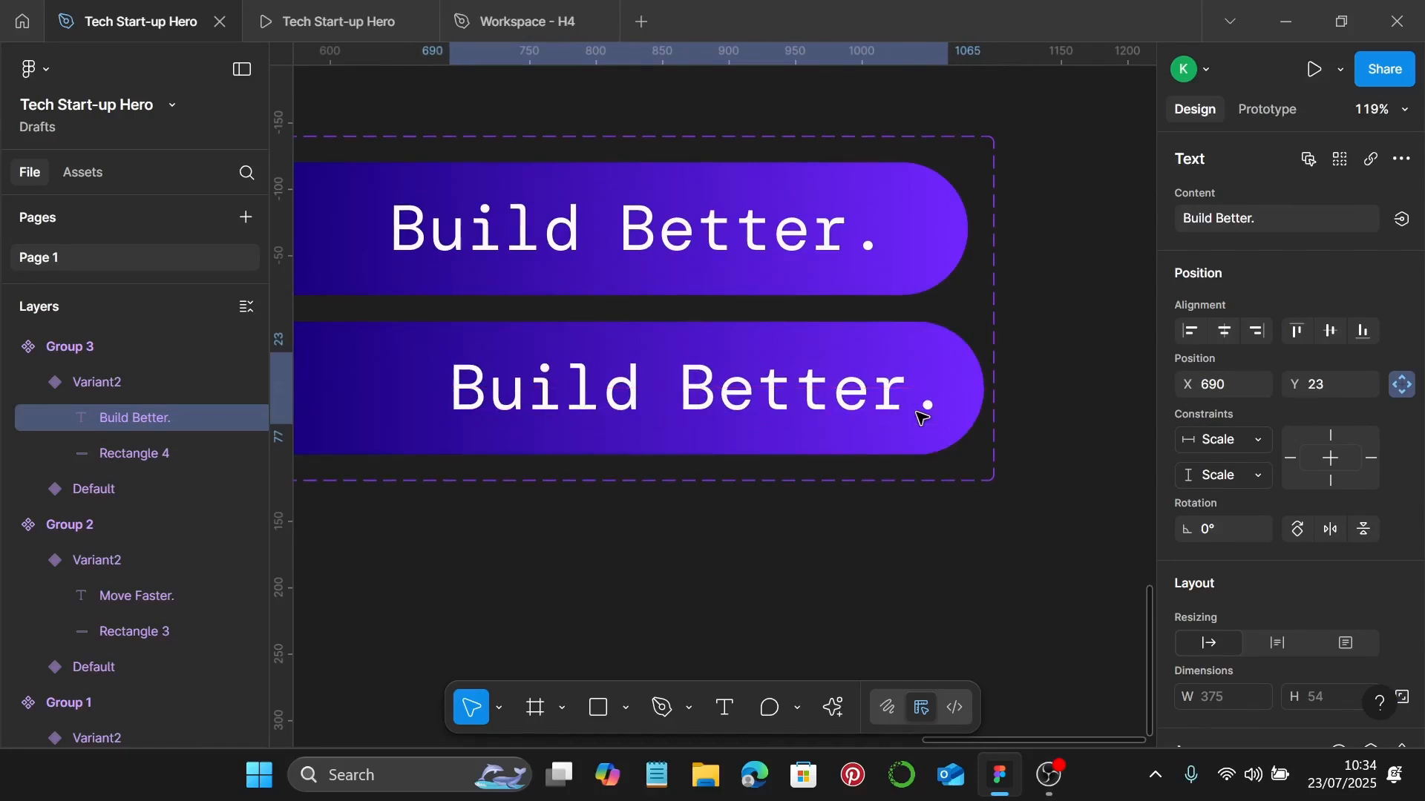
Set the 100% gradient stop of the second "Build Better." variant's rectangle to F042FF.
scroll(949, 388, down, 3)
click(549, 383)
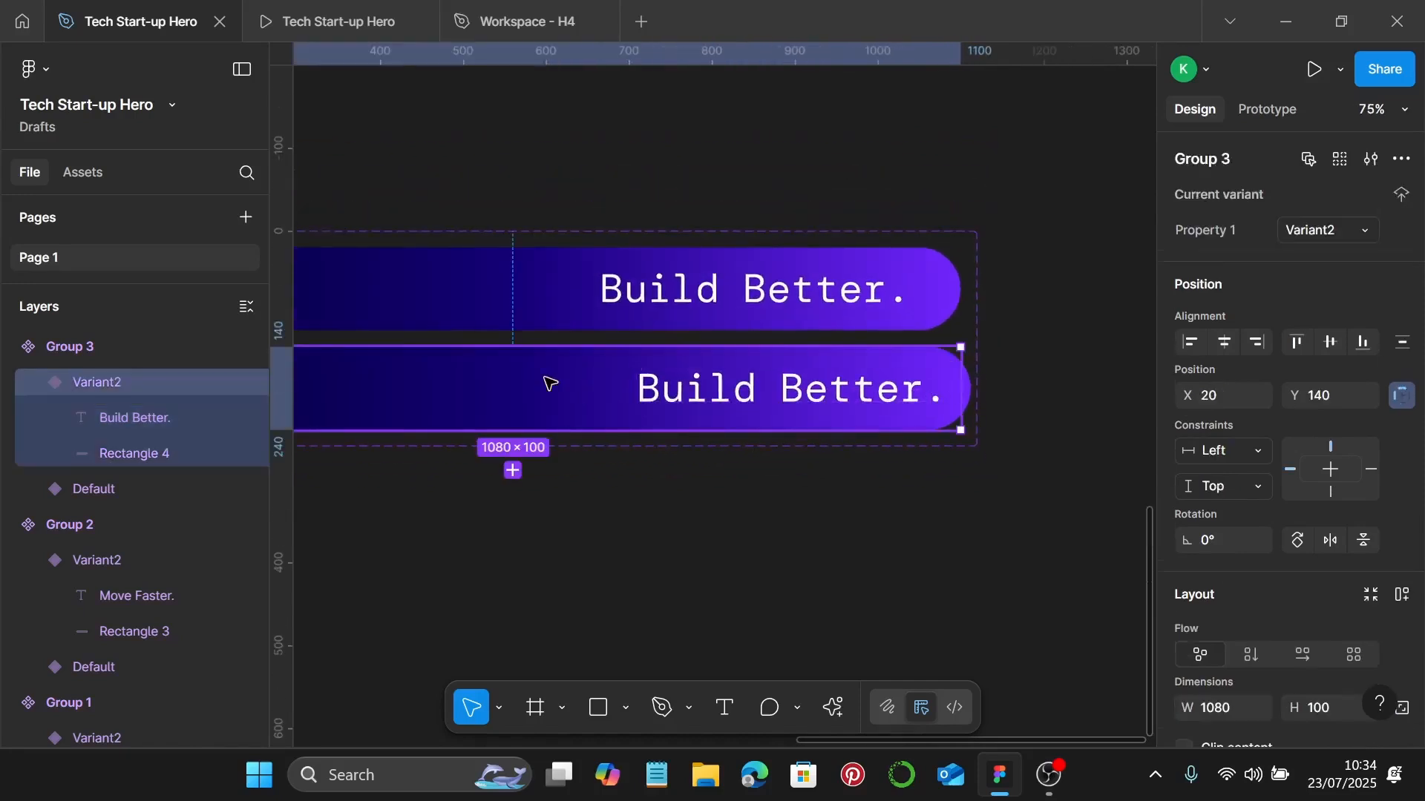
double_click(549, 384)
scroll(1367, 591, down, 5)
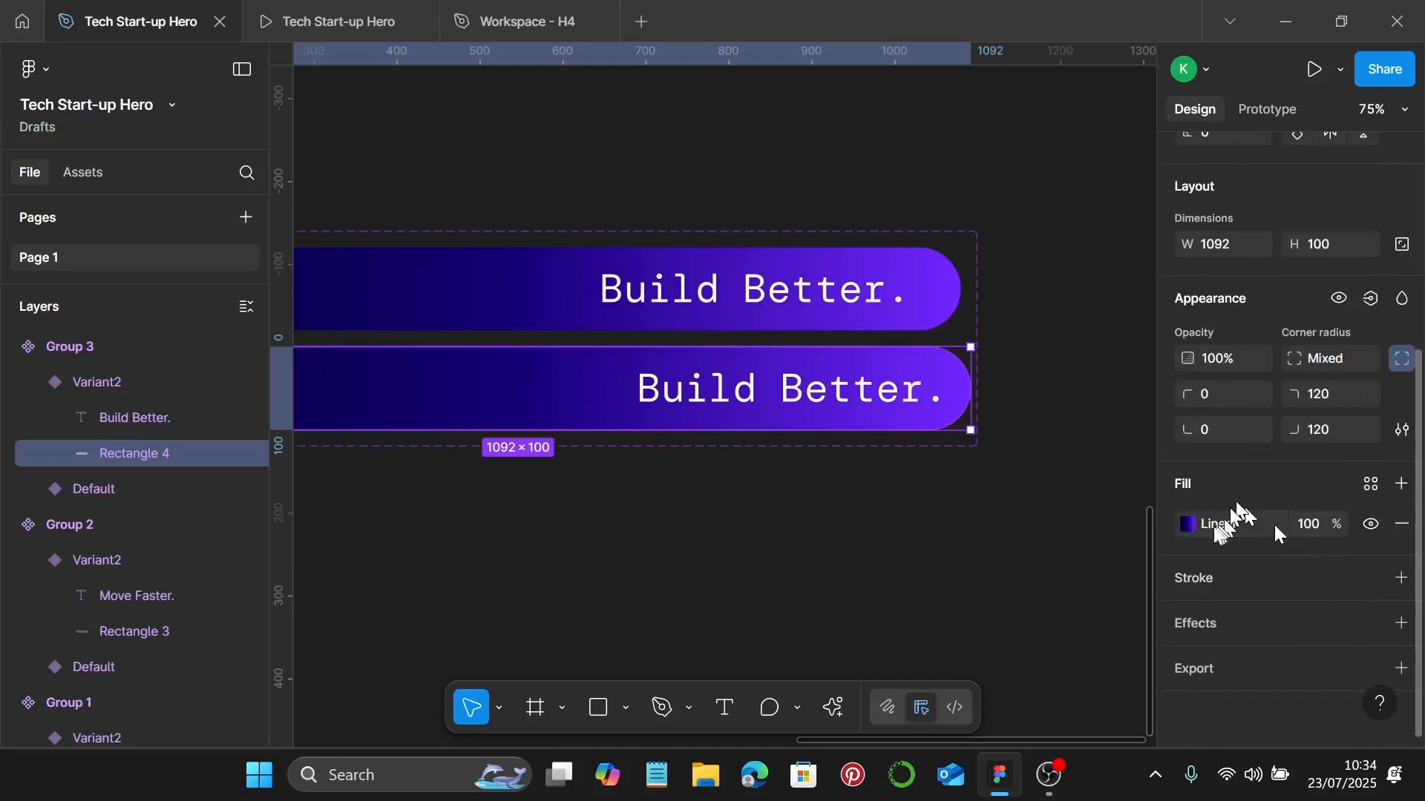
click(1188, 524)
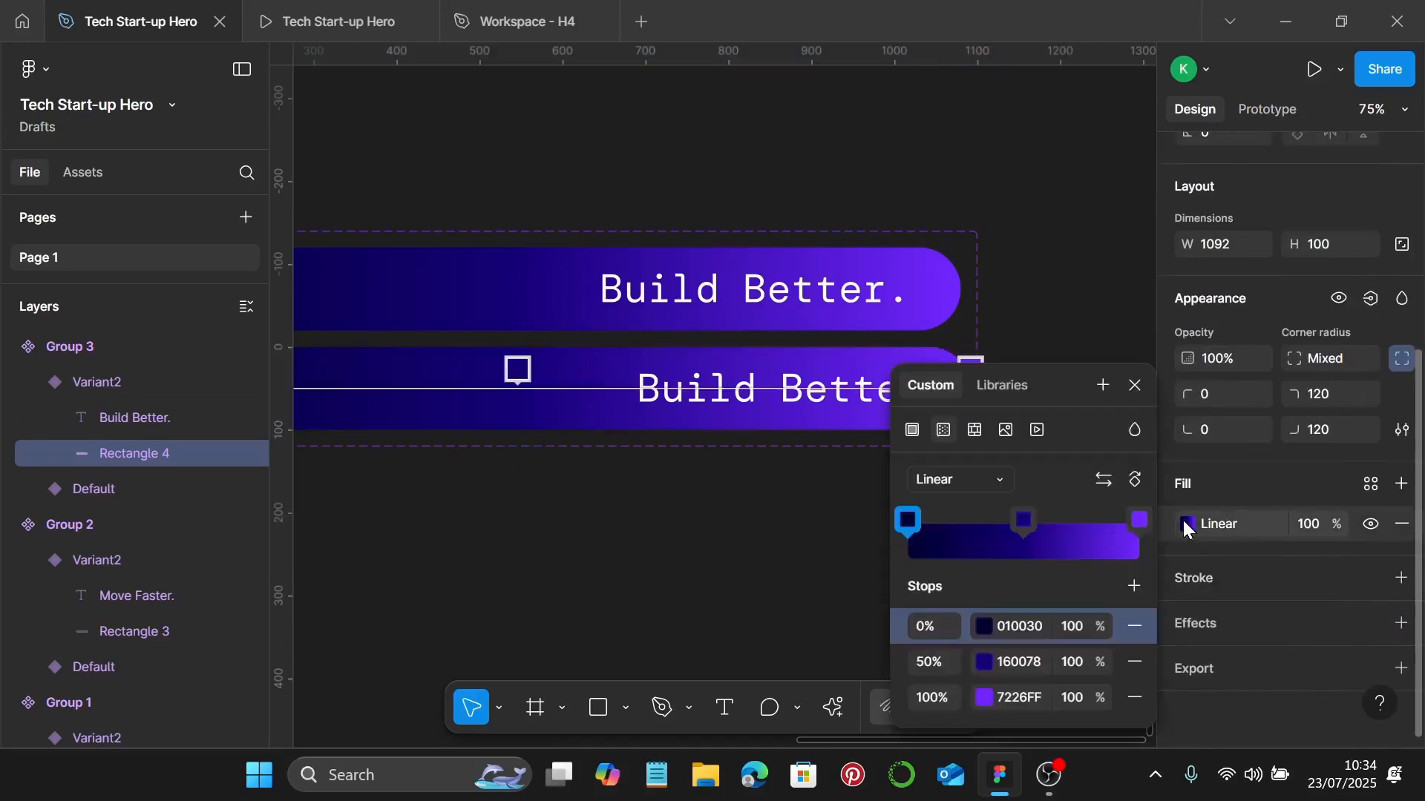
click(1040, 696)
key(Return)
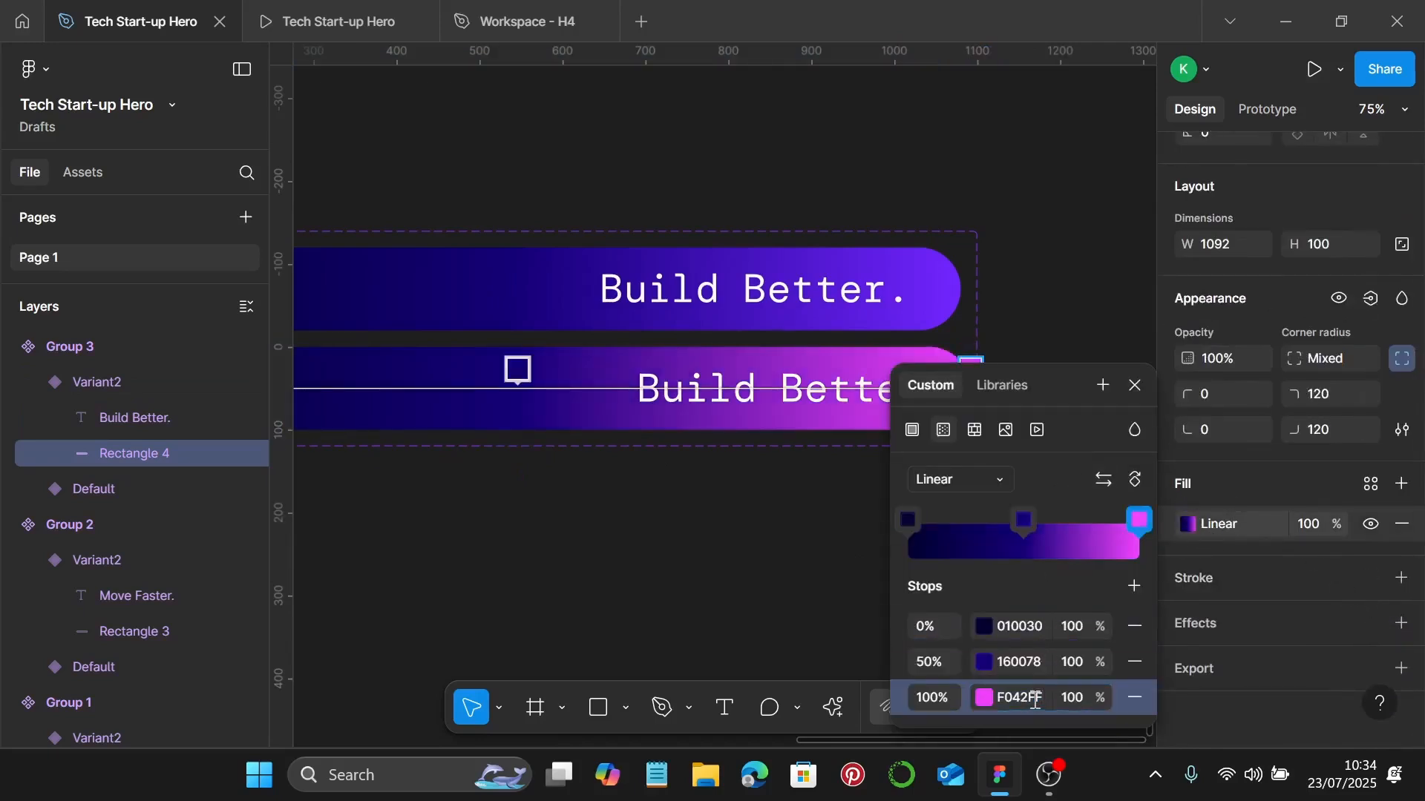
click(1135, 386)
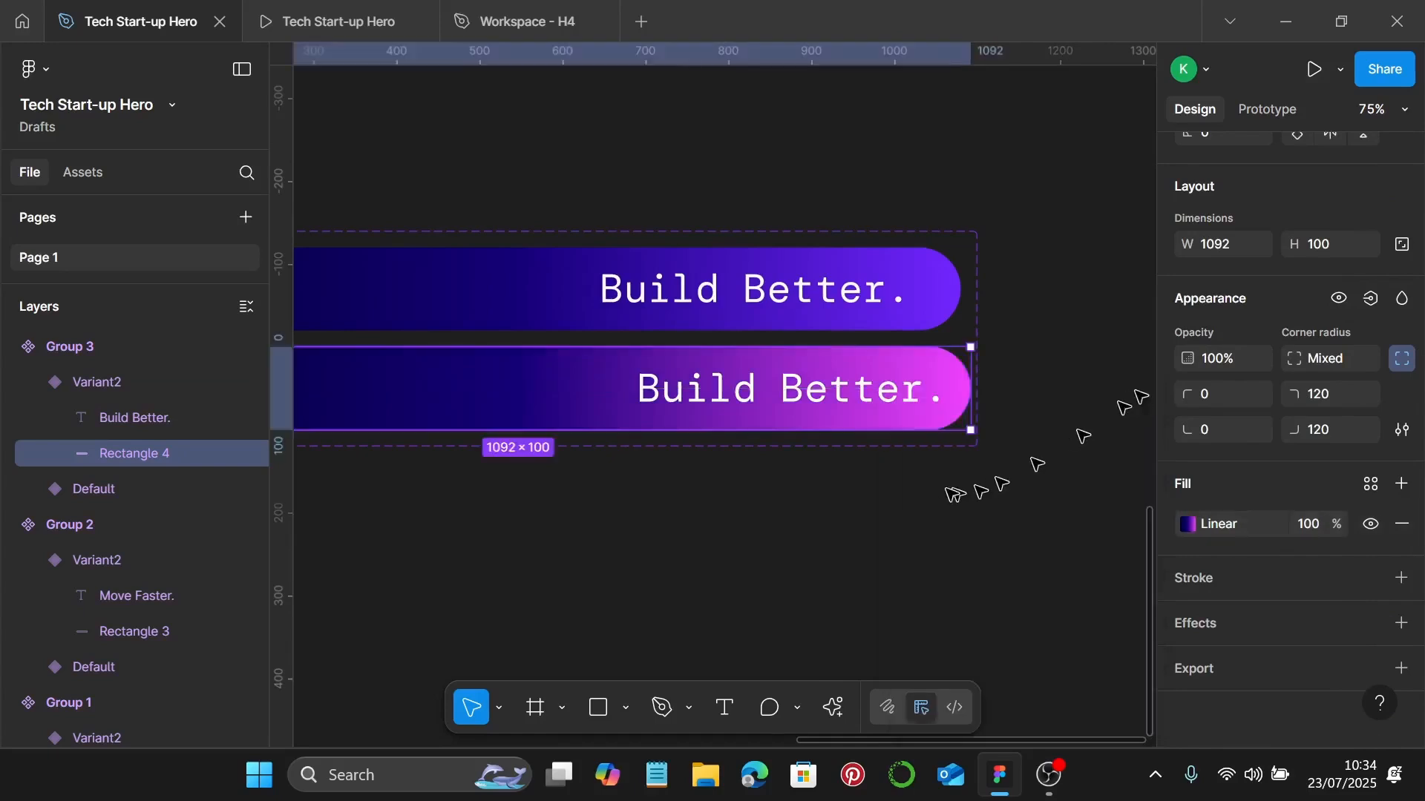
Add a prototype interaction from the default "Work Smarter." variant that changes to Variant2 while hovering.
scroll(907, 509, down, 5)
click(896, 525)
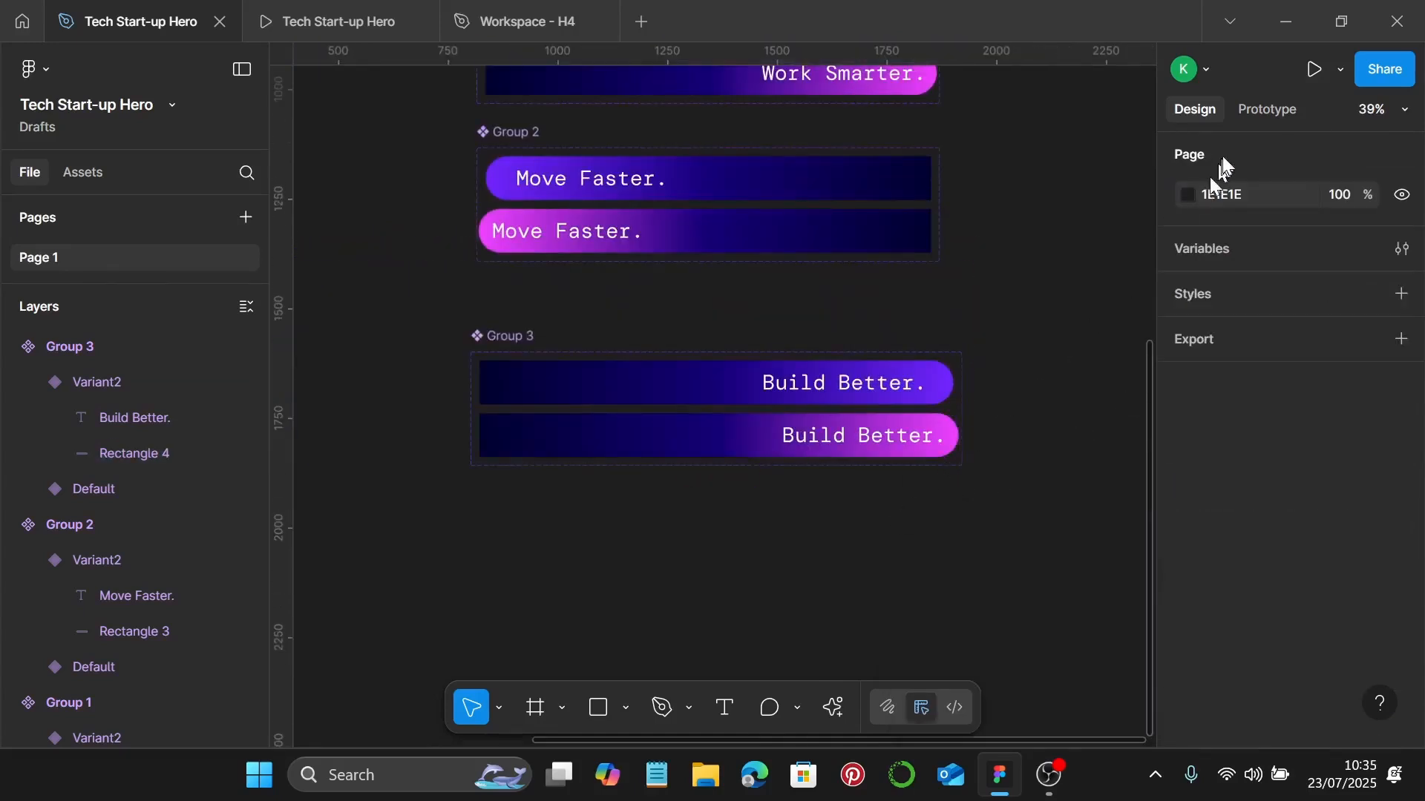
click(1269, 111)
scroll(811, 175, up, 4)
scroll(747, 397, up, 4)
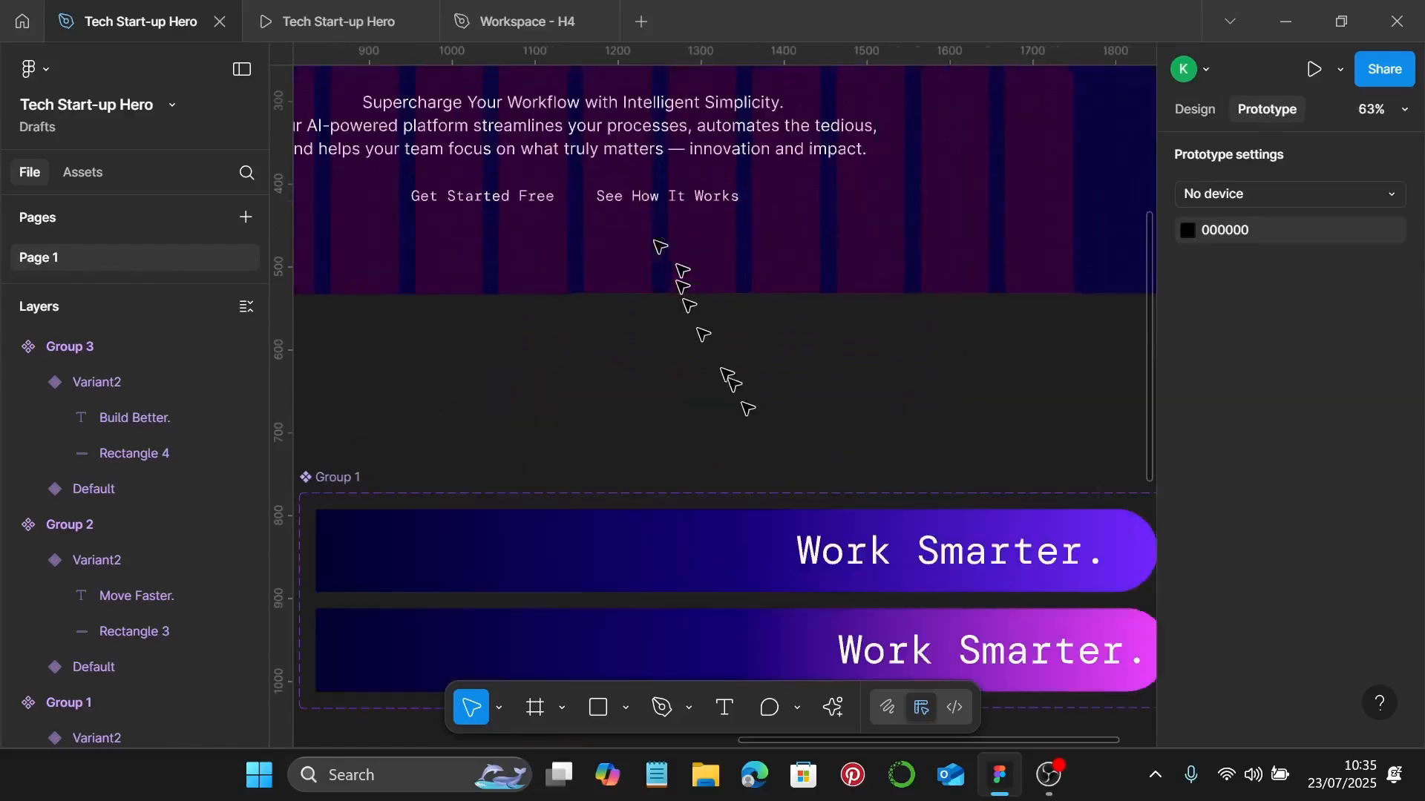
scroll(738, 477, down, 2)
scroll(742, 414, up, 4)
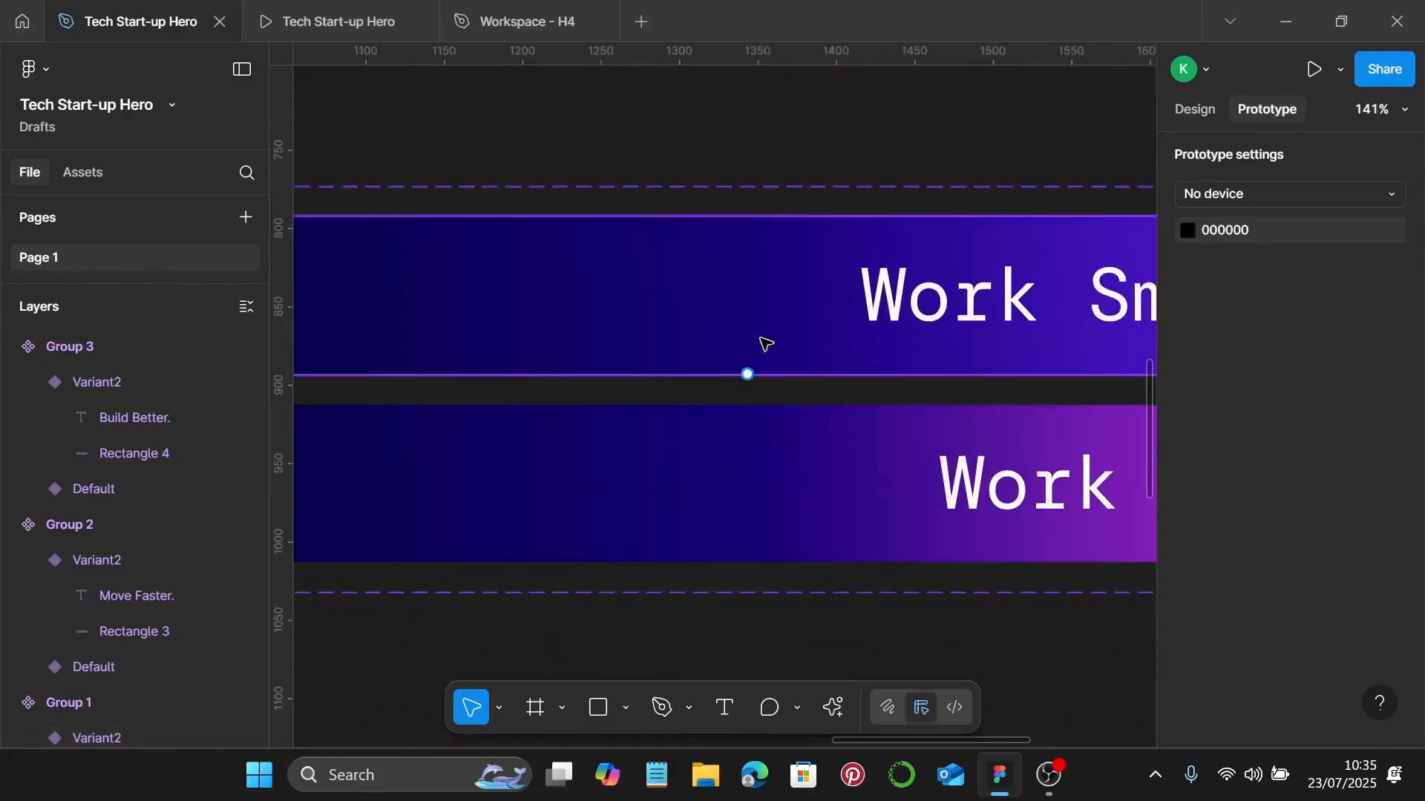
click(740, 377)
drag(748, 375, 747, 413)
click(839, 369)
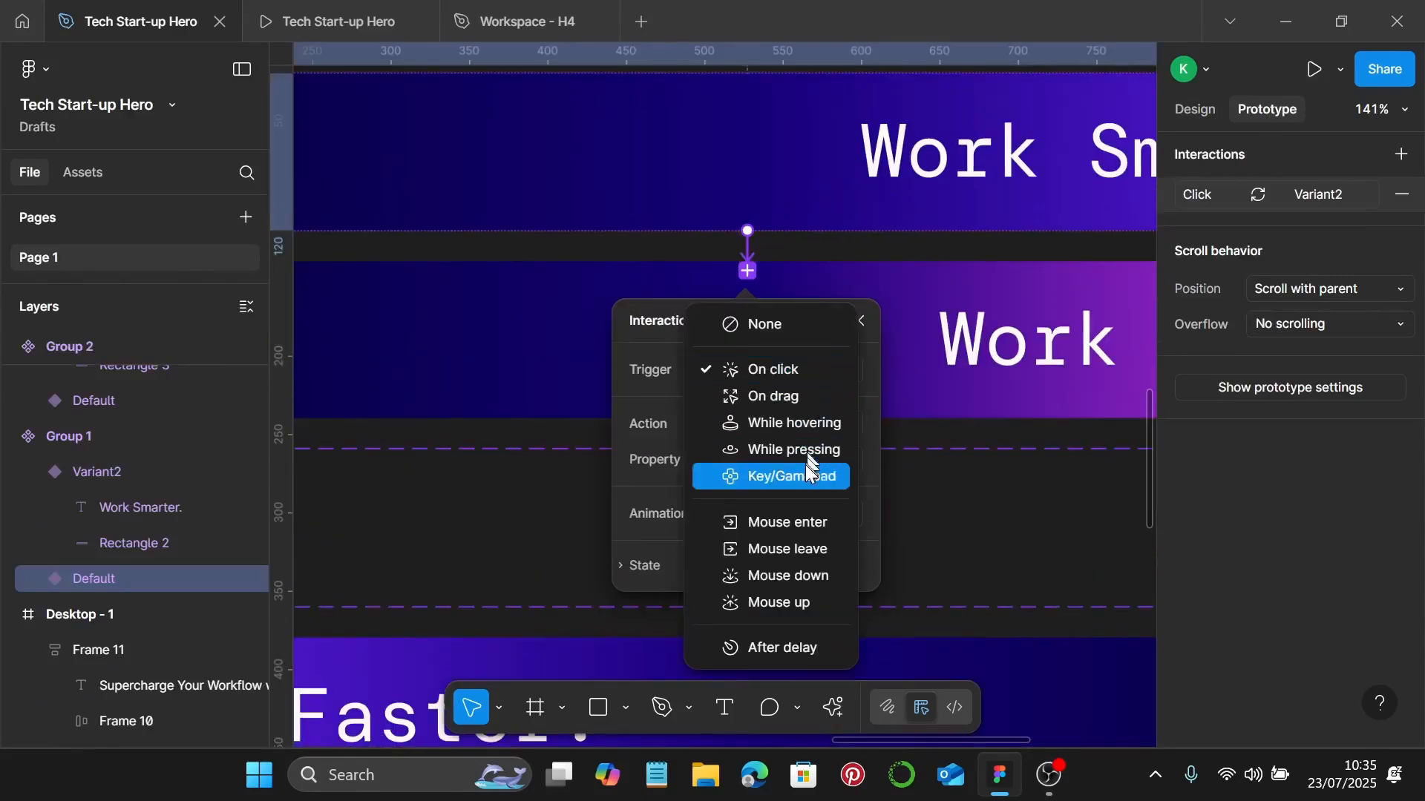
click(820, 423)
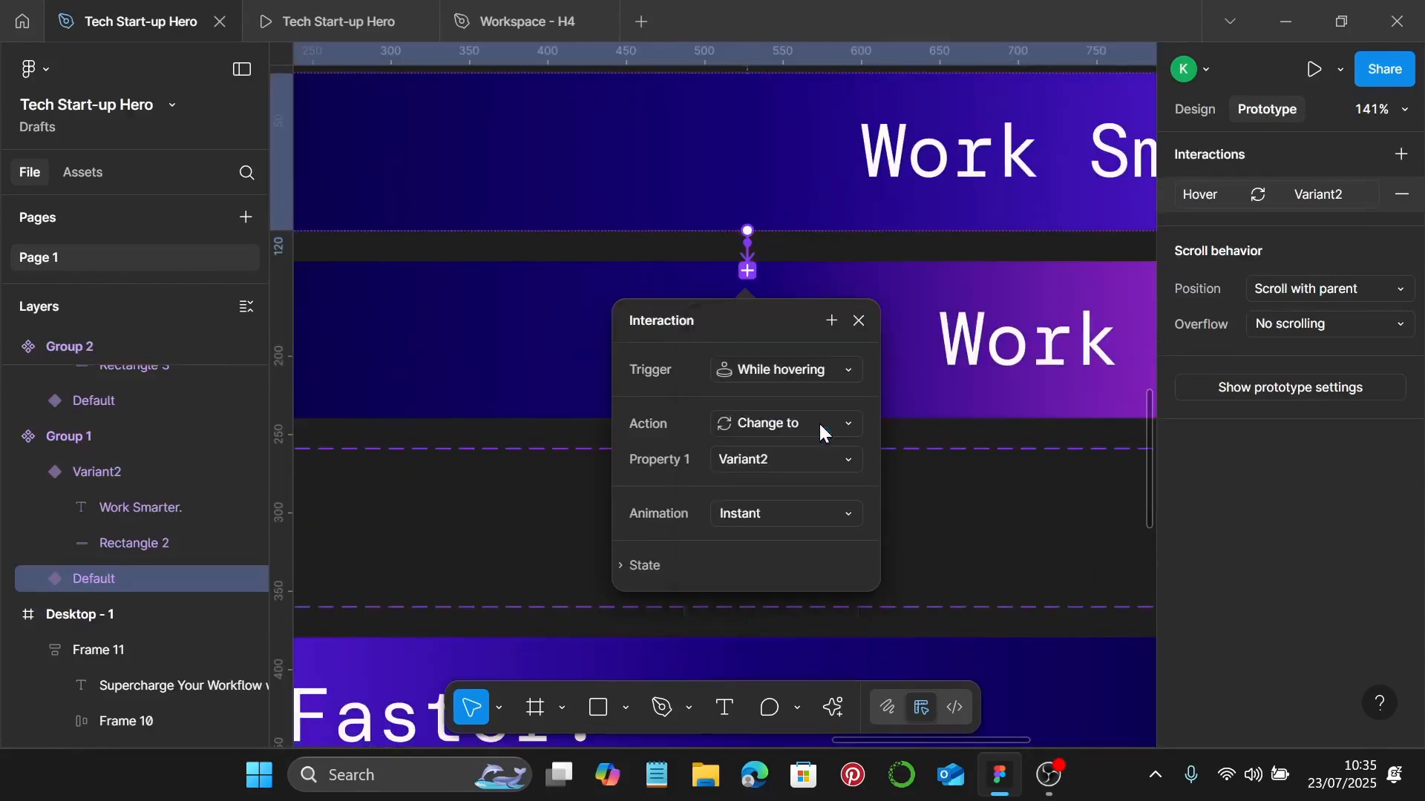
Set the default "Work Smarter." variant's hover interaction to Smart animate with the Ease in and out curve and a 500ms duration.
click(799, 512)
click(816, 564)
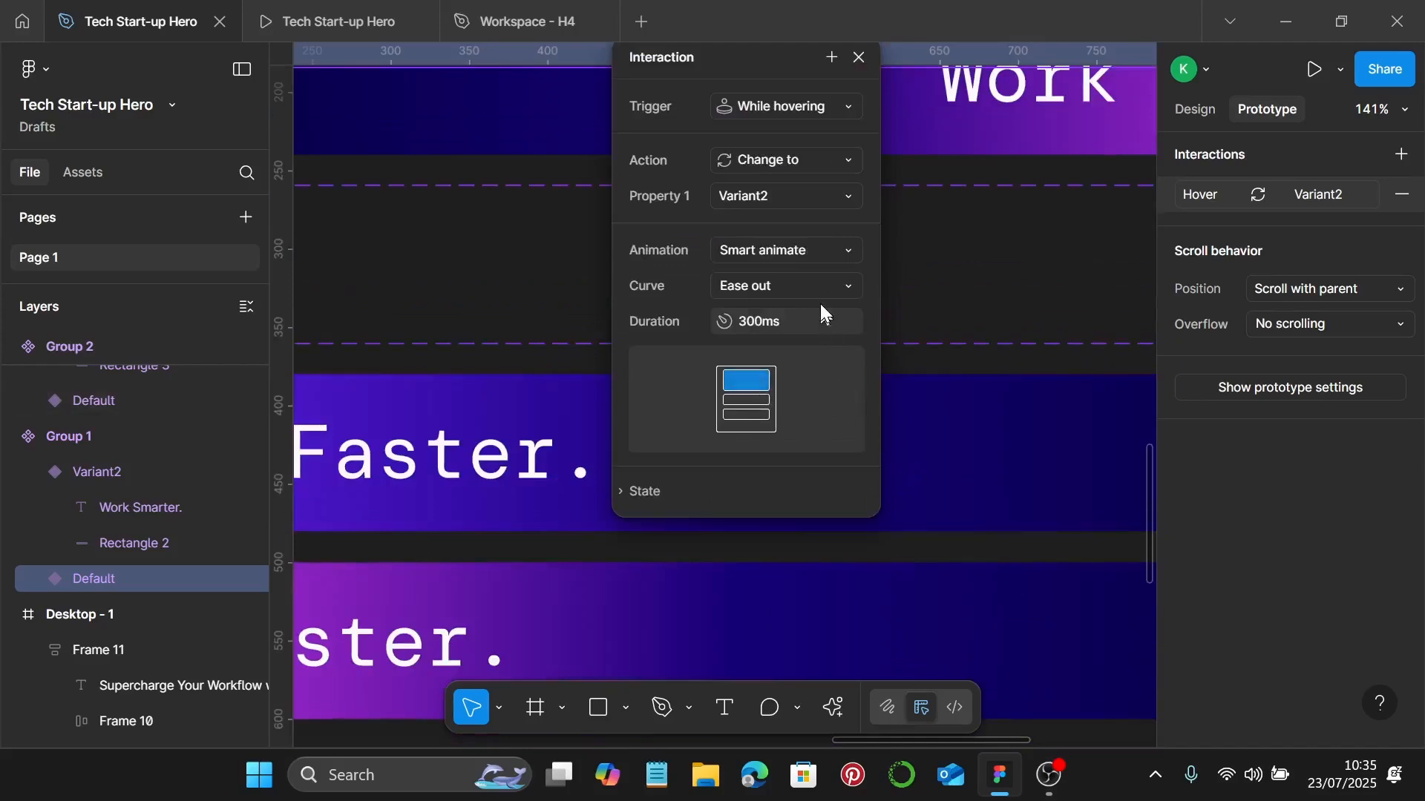
click(831, 285)
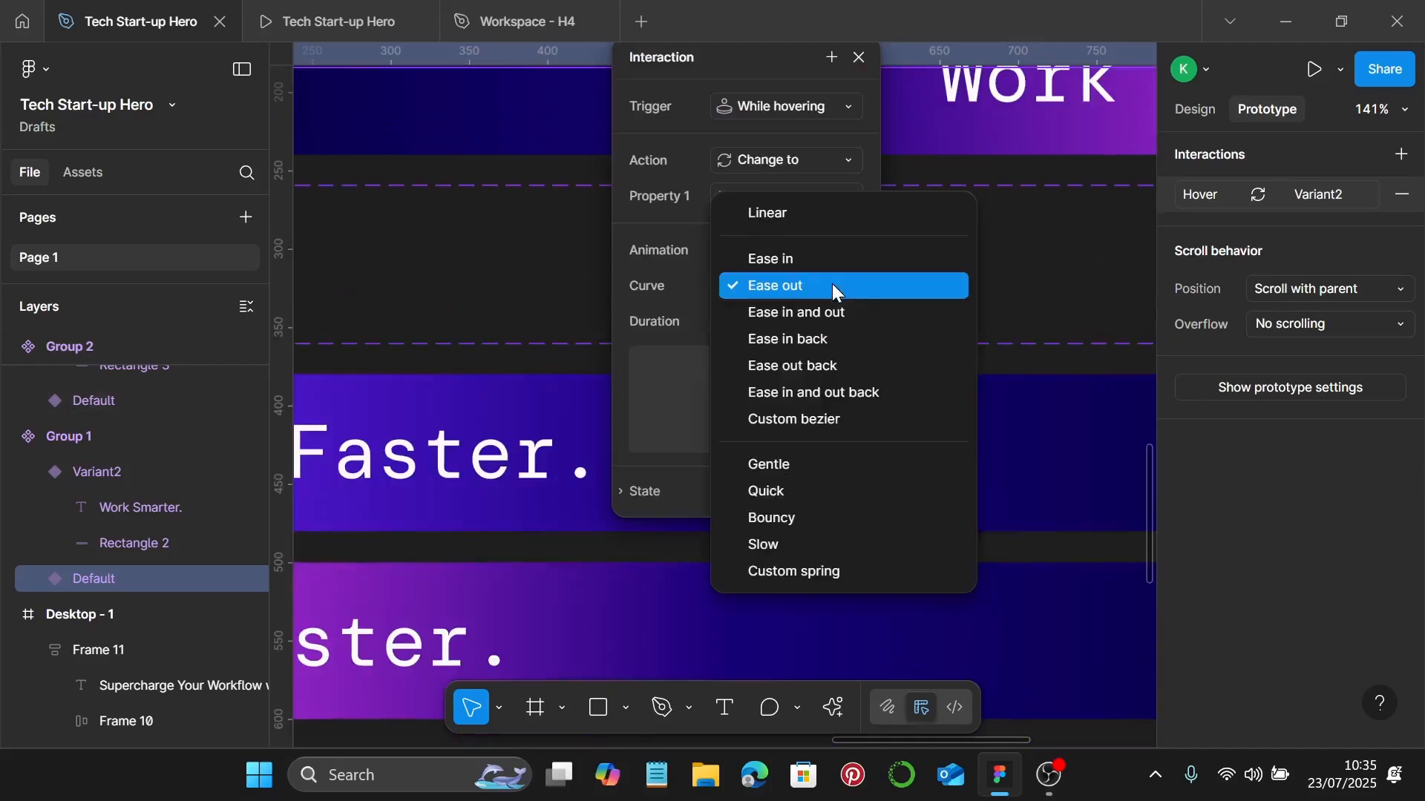
click(869, 312)
click(805, 322)
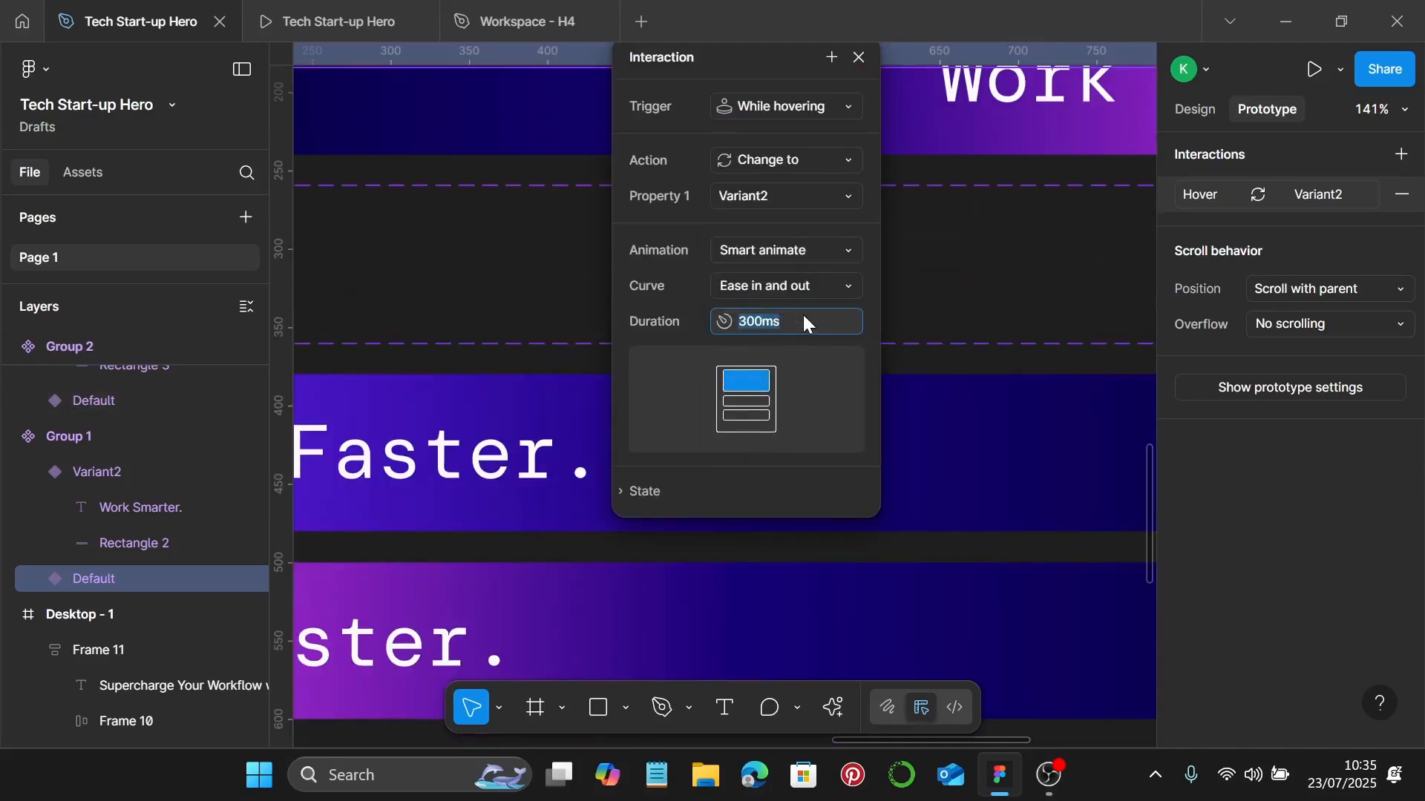
text(500)
key(Return)
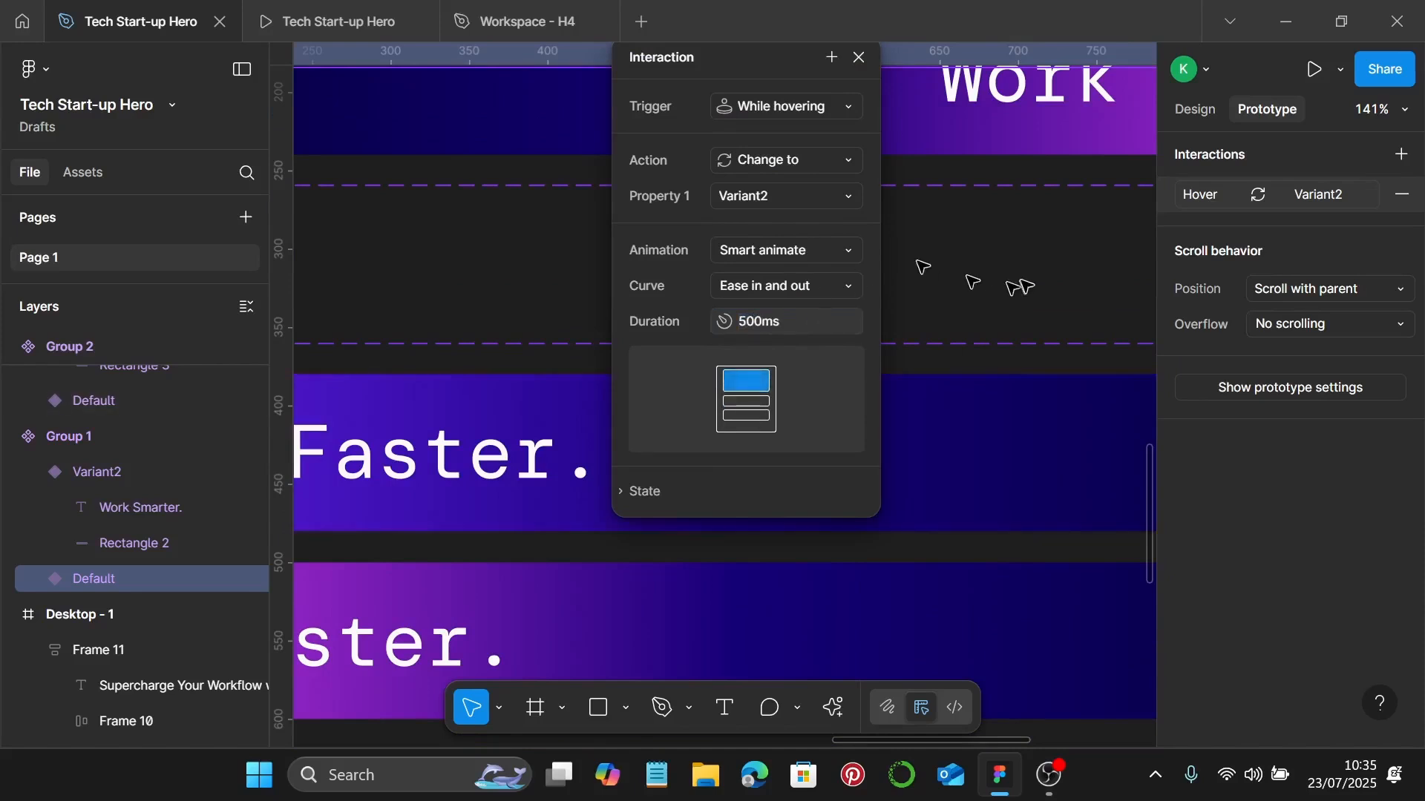
scroll(1024, 286, up, 1)
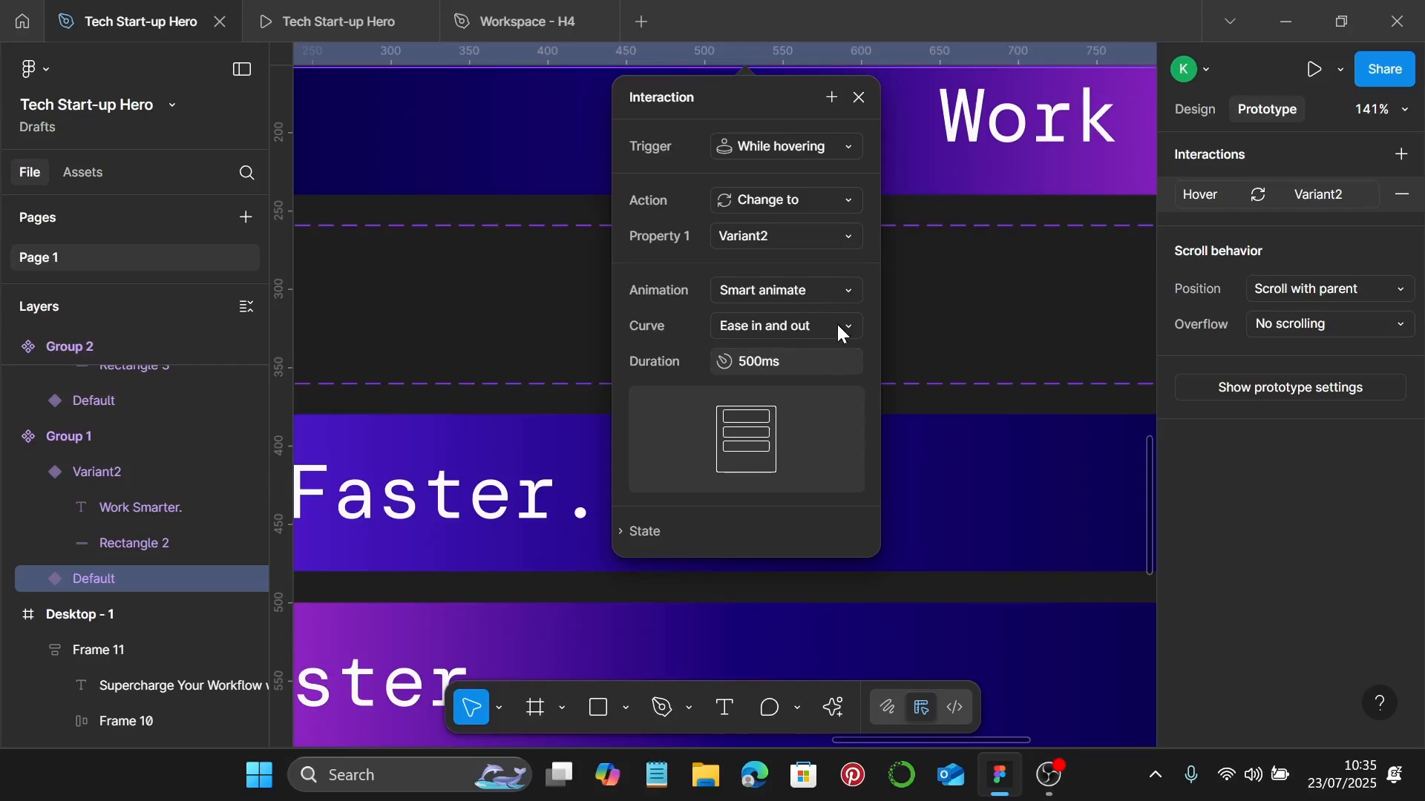
scroll(913, 385, down, 3)
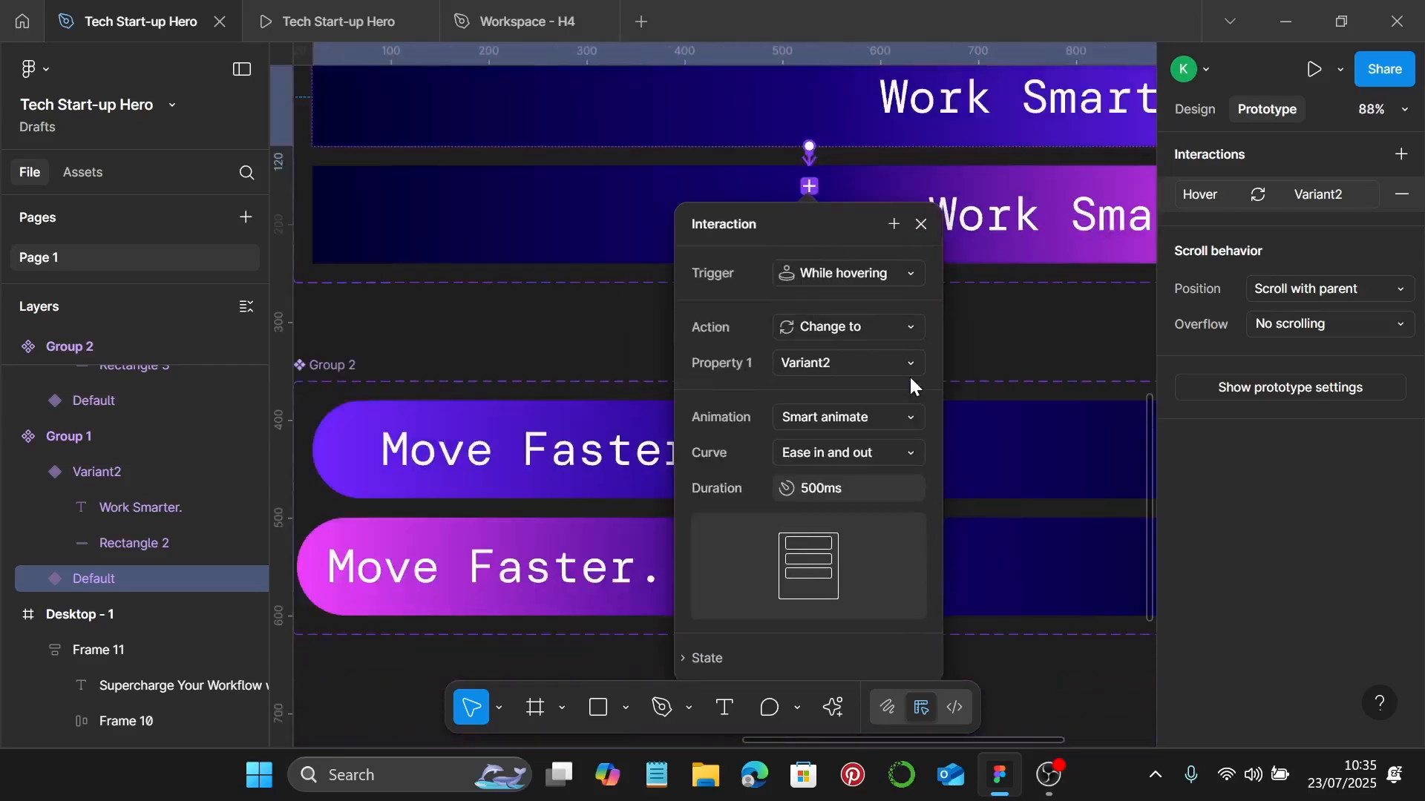
Connect the default "Move Faster." variant to its pink second variant with a prototype interaction.
click(1027, 443)
scroll(920, 464, down, 3)
scroll(816, 385, up, 4)
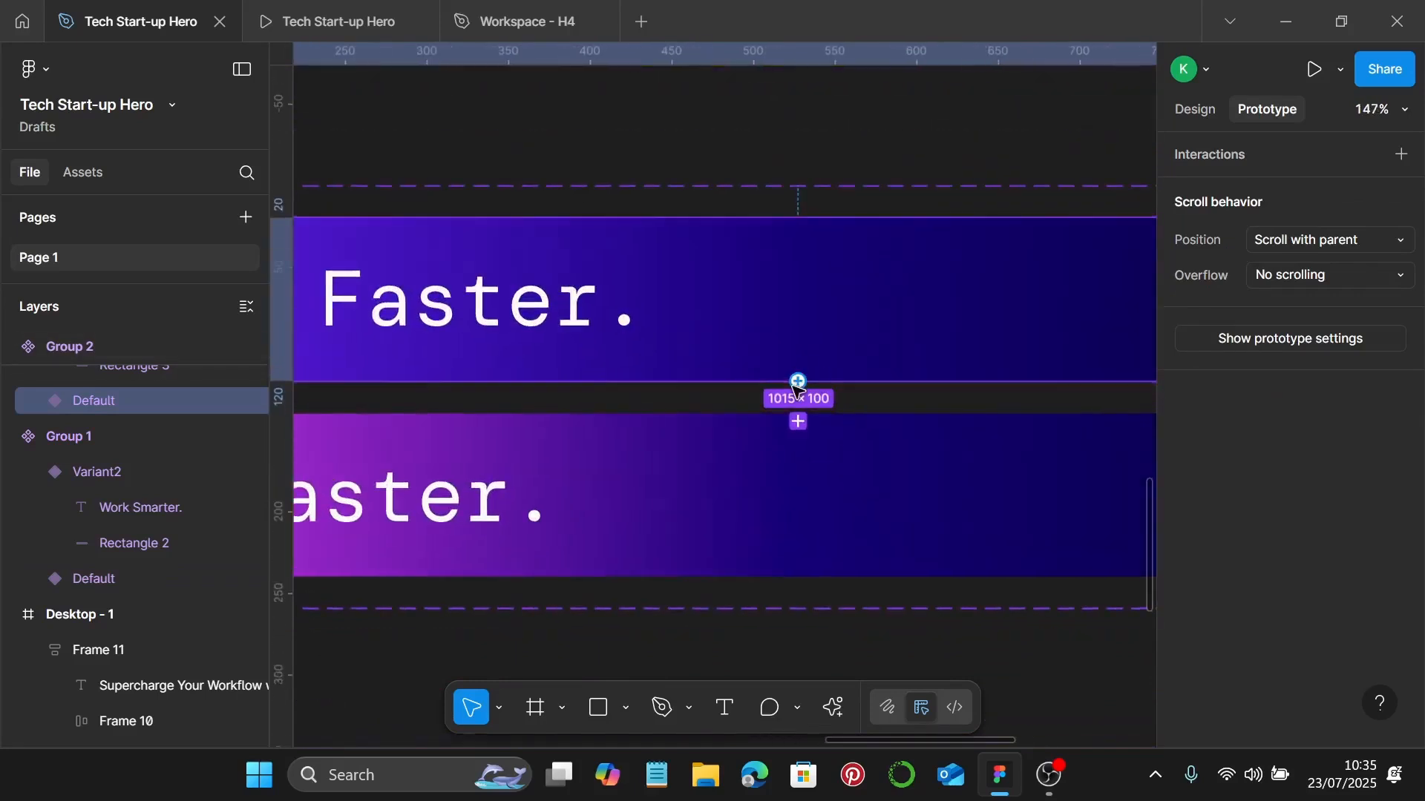
click(798, 421)
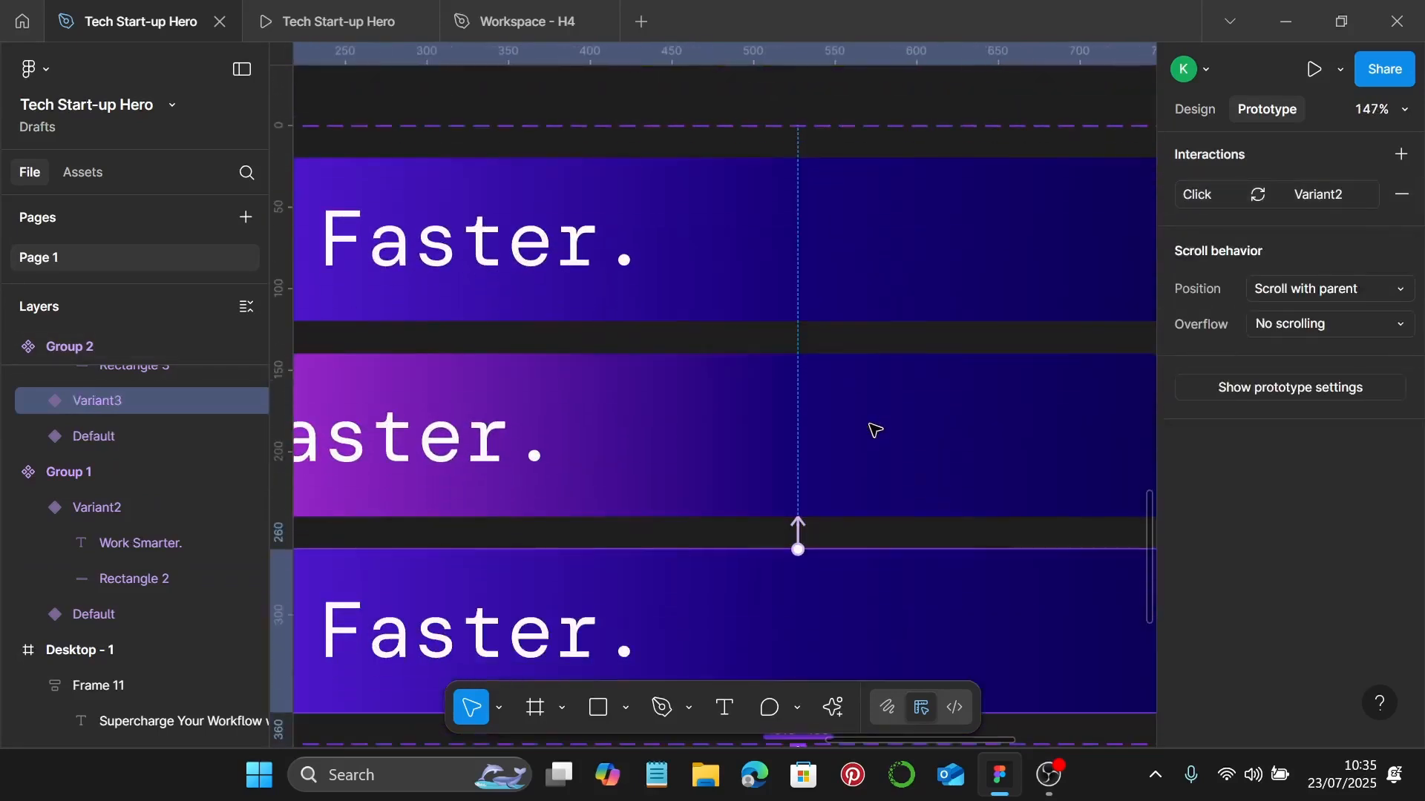
key(ctrl+z)
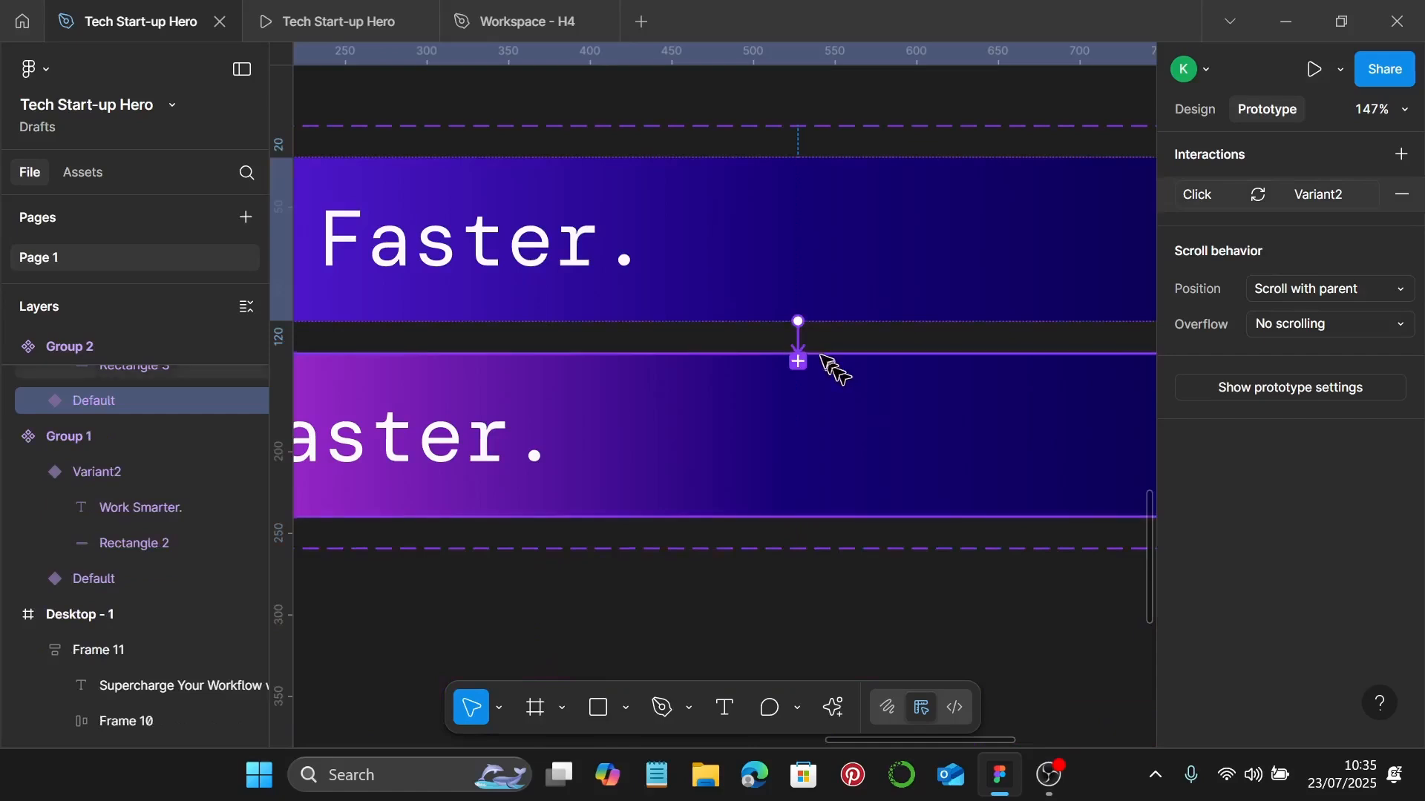
Change the trigger of the default "Move Faster." variant's interaction to While hovering.
scroll(821, 356, up, 2)
click(796, 340)
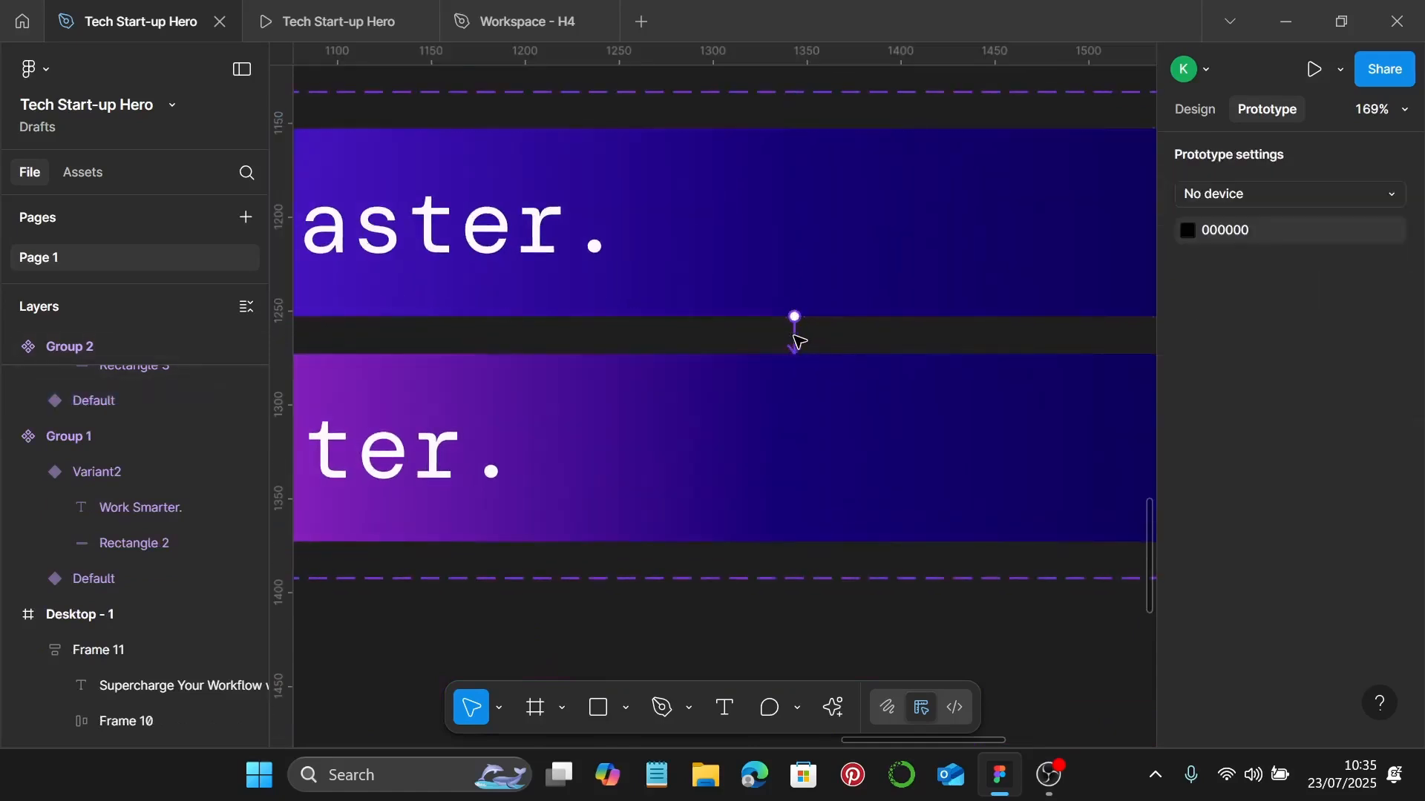
click(798, 342)
click(852, 440)
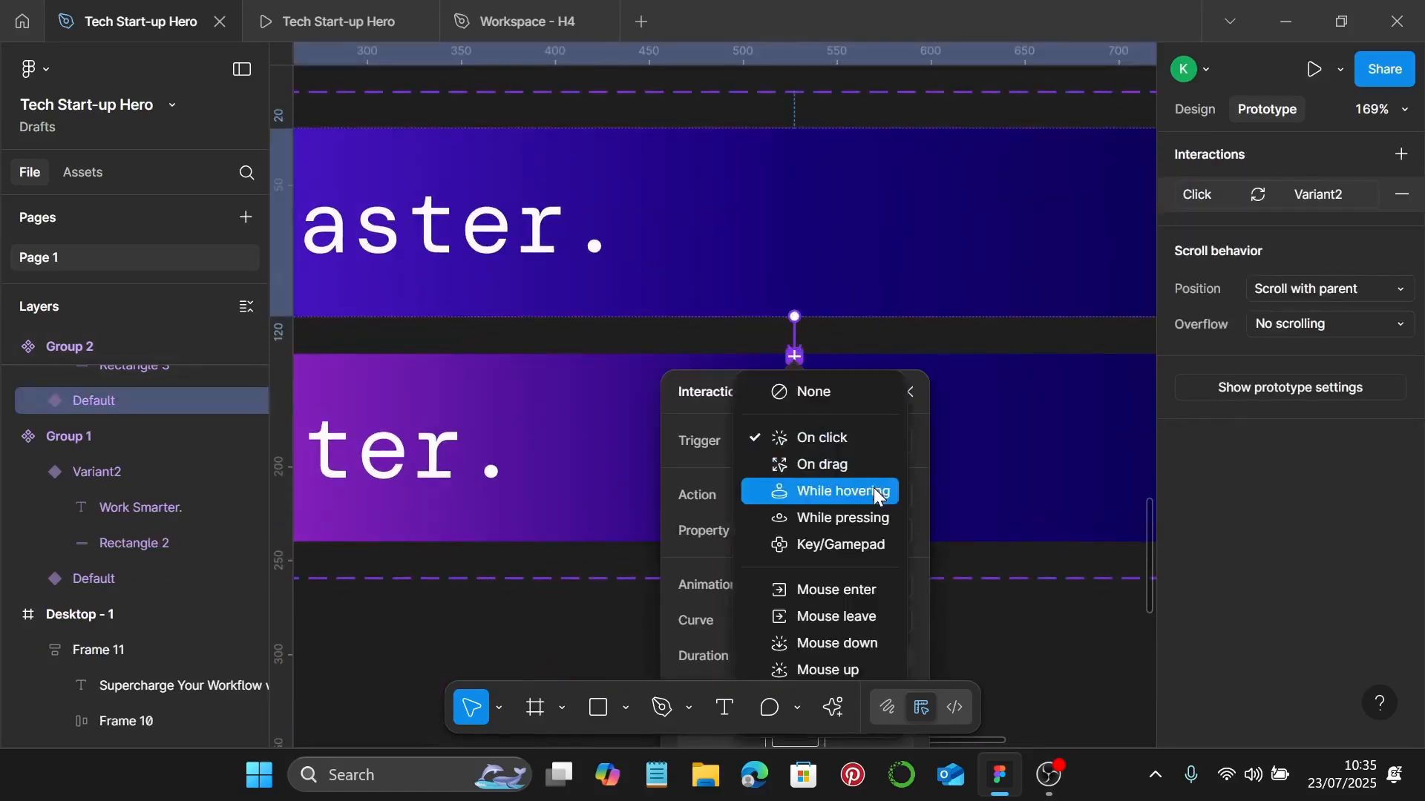
click(876, 490)
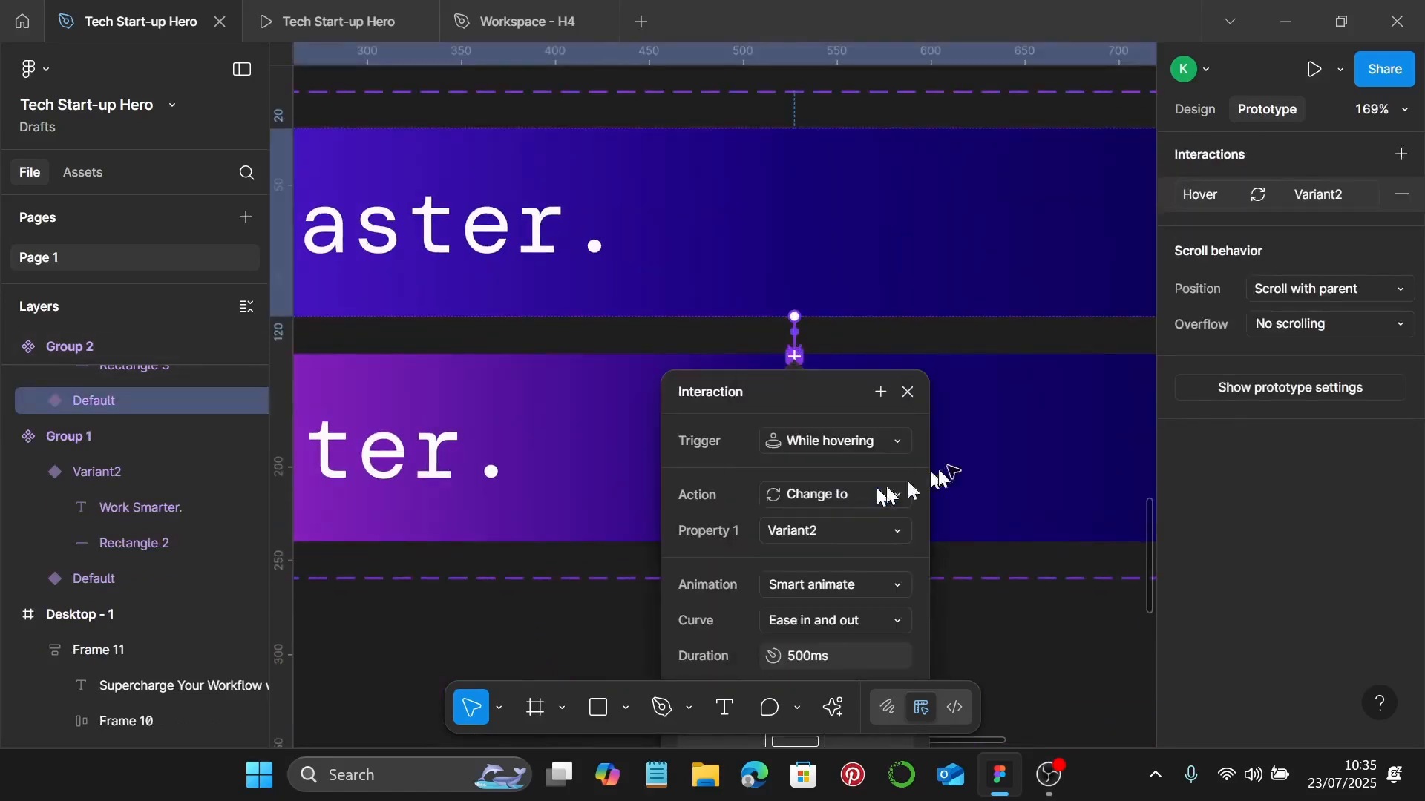
click(997, 454)
Connect the default "Build Better." variant to its pink second variant with a prototype interaction.
scroll(987, 454, down, 3)
scroll(990, 456, down, 5)
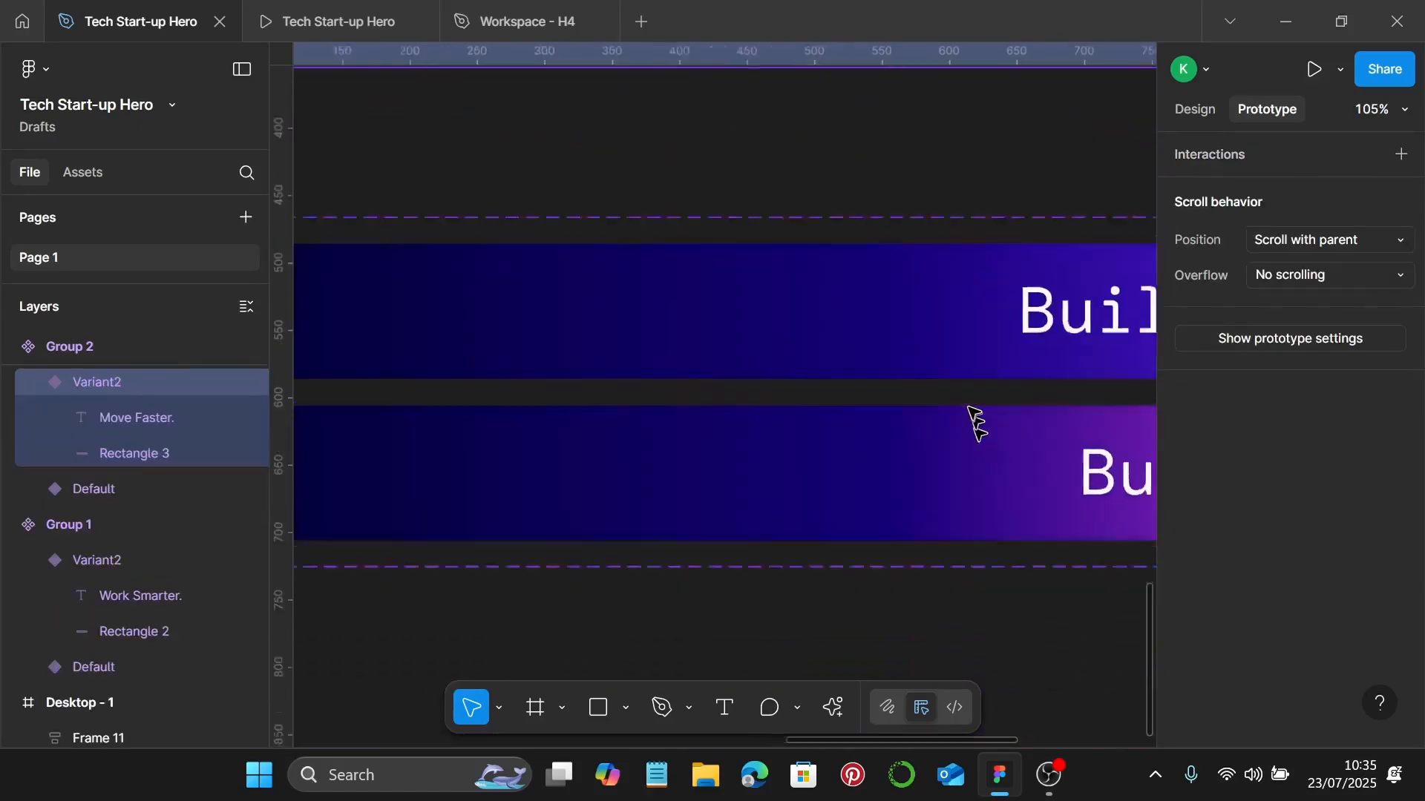
scroll(977, 423, up, 3)
click(931, 345)
scroll(923, 349, up, 5)
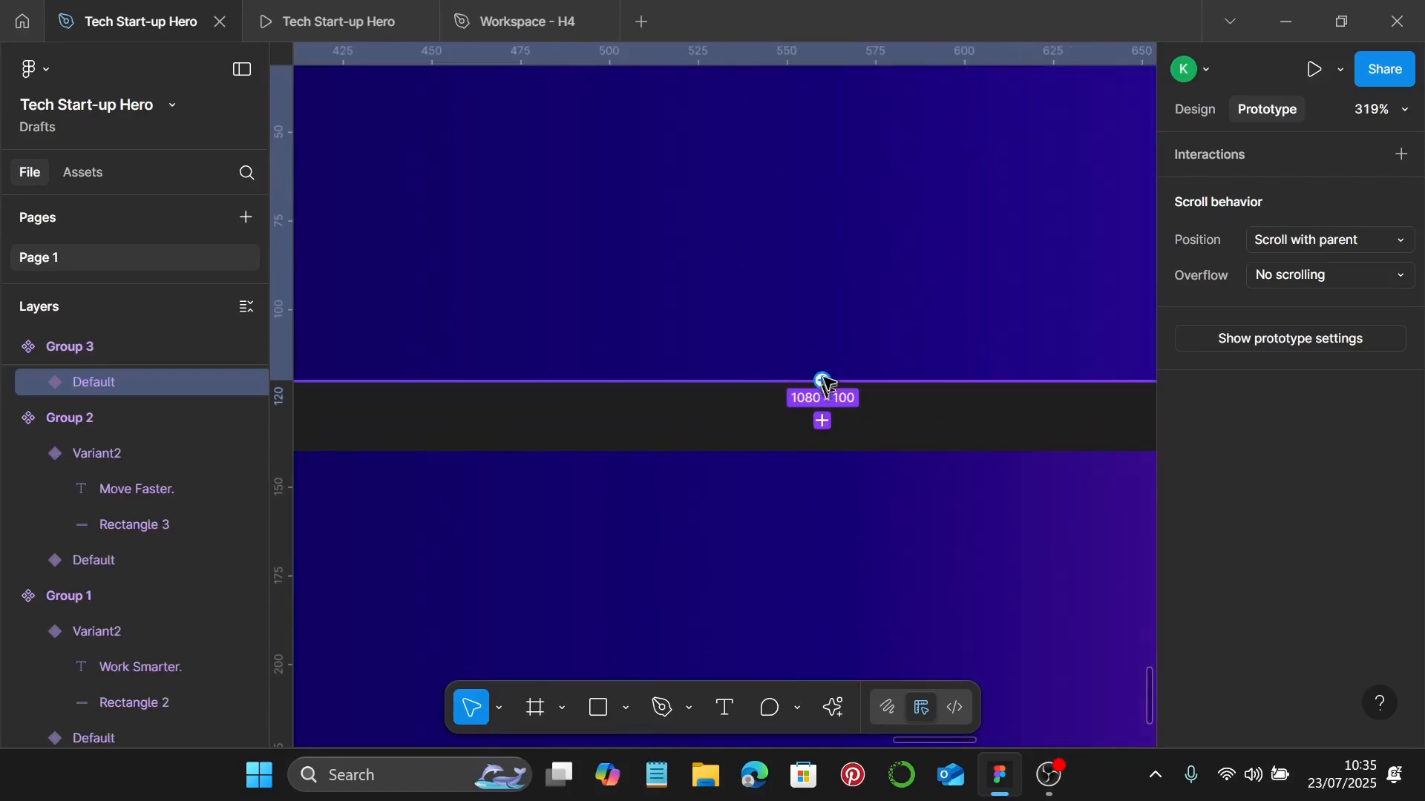
drag(822, 381, 835, 468)
scroll(900, 412, down, 2)
click(900, 411)
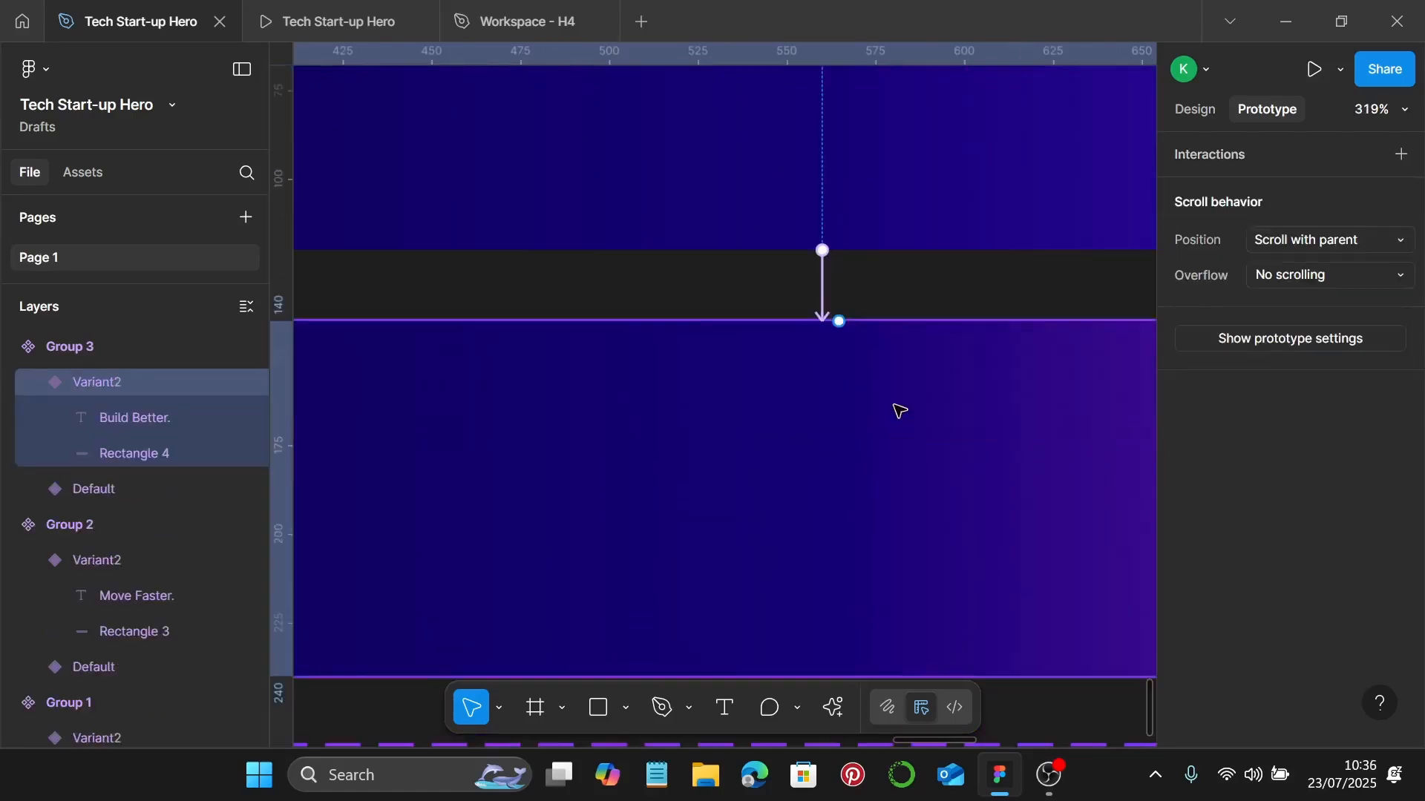
scroll(868, 297, down, 4)
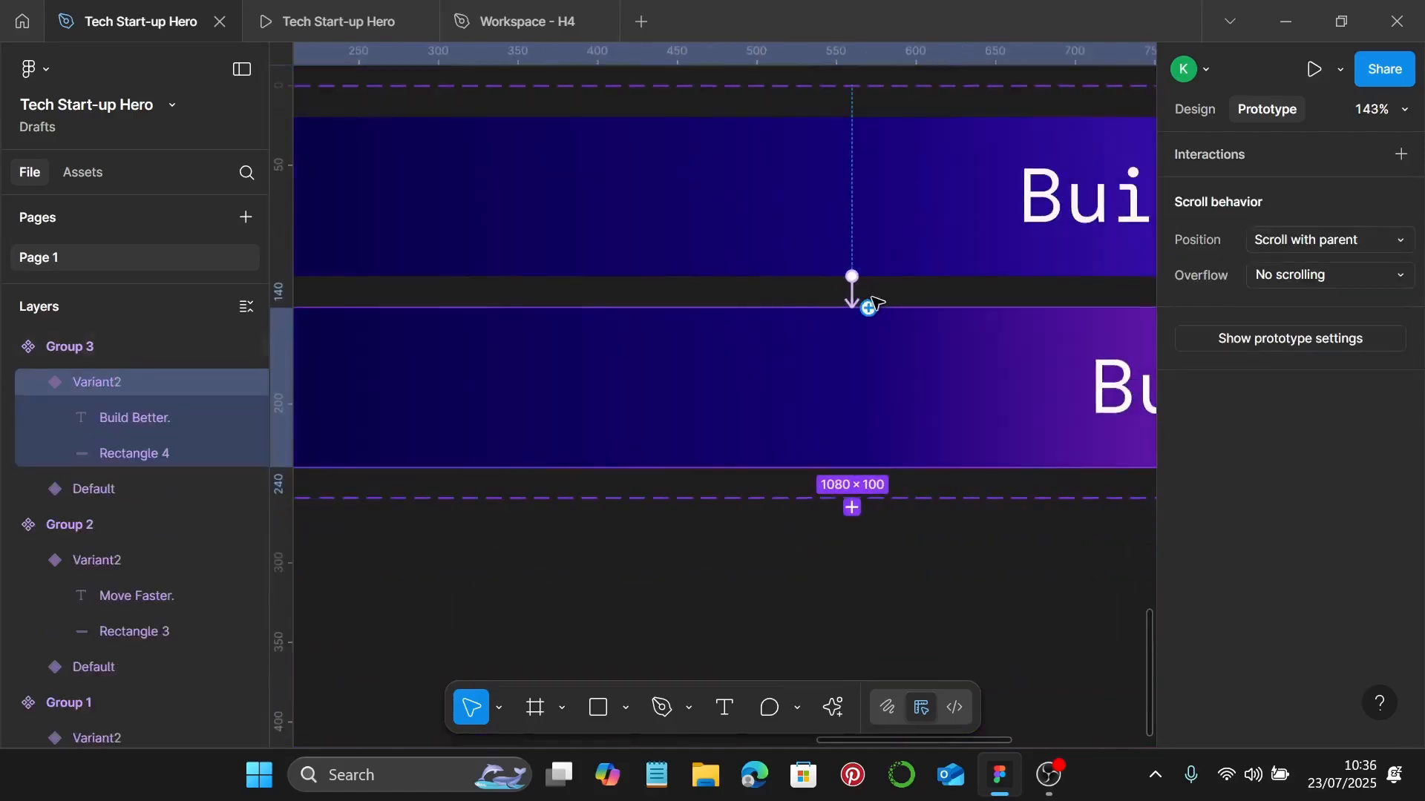
Change the trigger of the default "Build Better." variant's interaction to While hovering.
scroll(872, 300, up, 2)
click(849, 300)
click(852, 297)
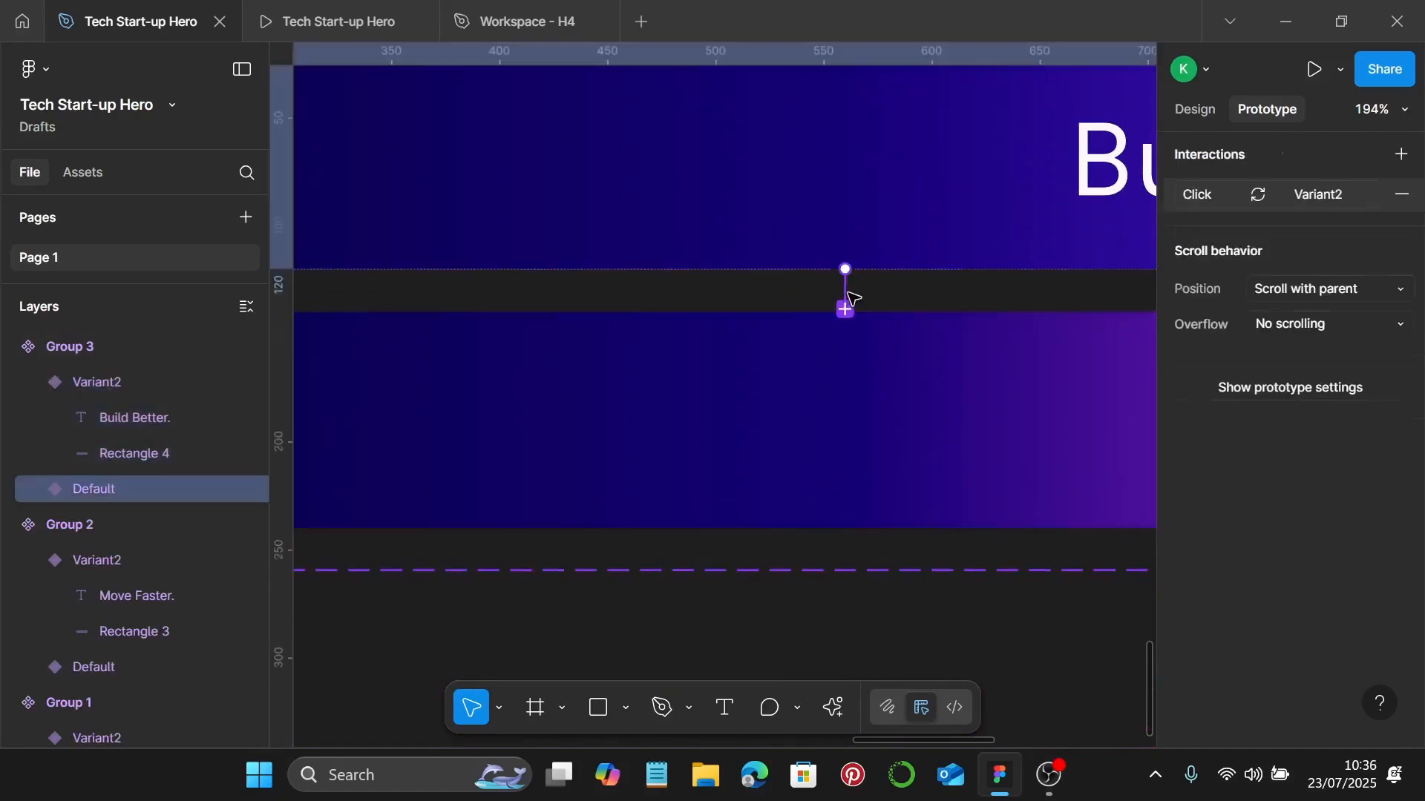
click(852, 300)
click(870, 387)
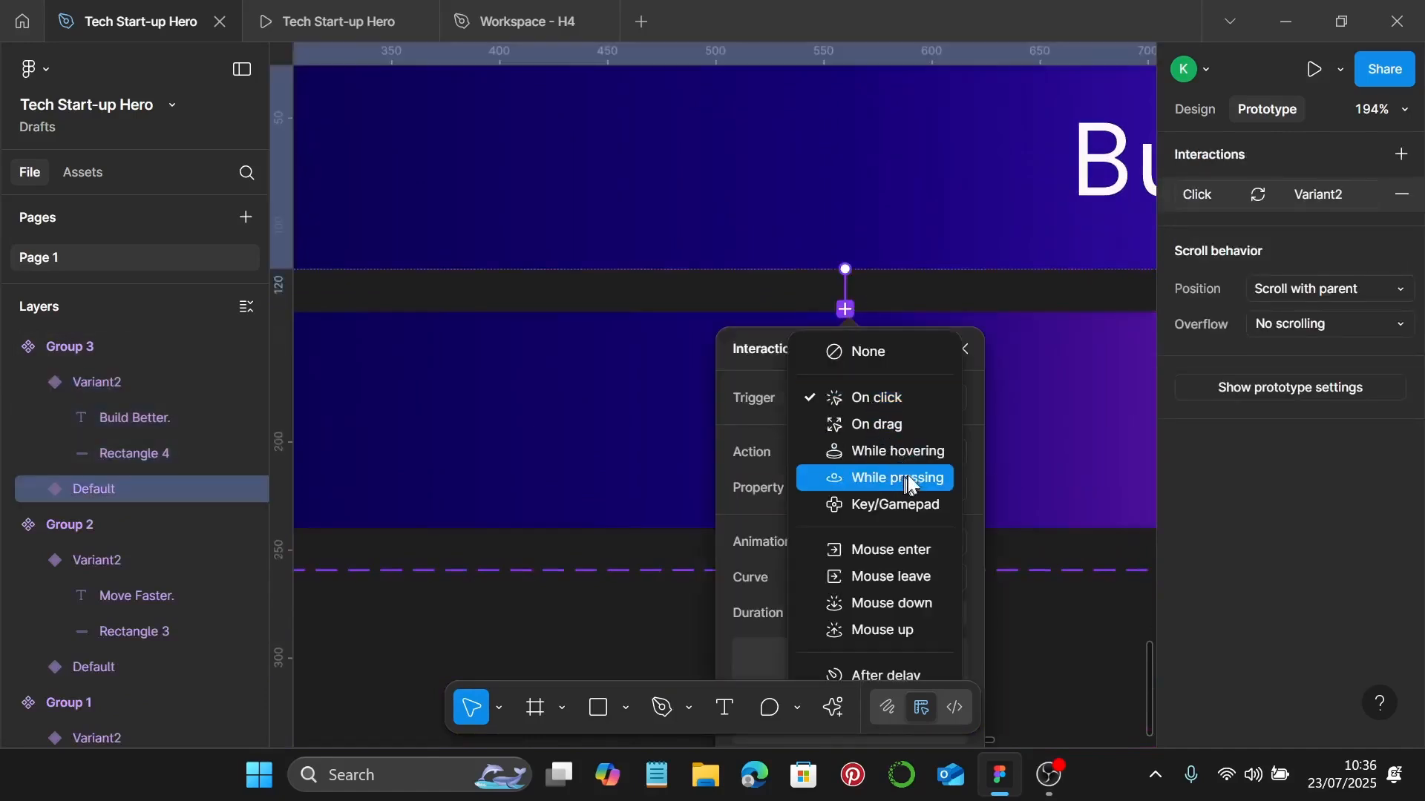
click(920, 453)
scroll(947, 471, down, 3)
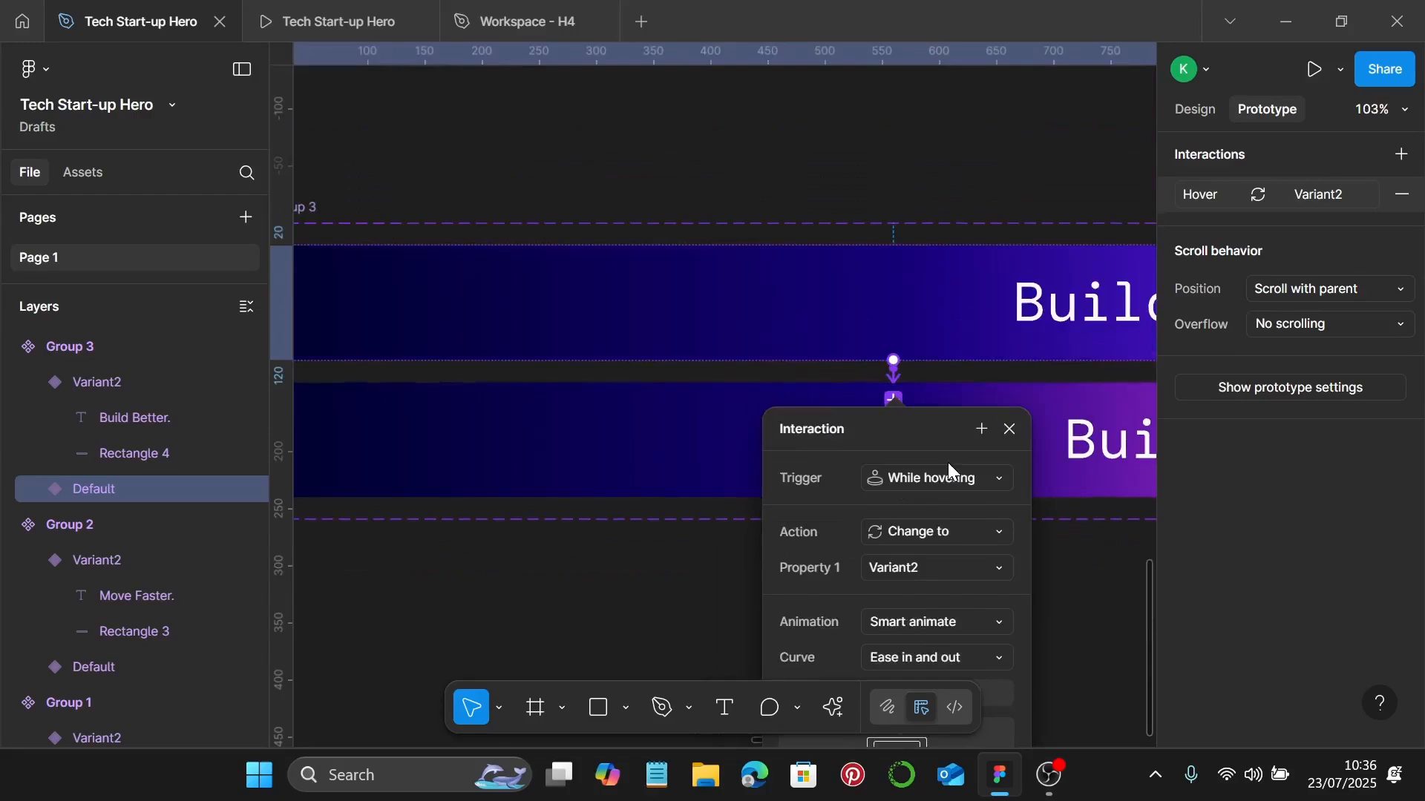
click(718, 560)
Place an instance of the default "Work Smarter." variant on the empty canvas beside its component set, at about X 1922, Y 853.
scroll(912, 506, down, 5)
scroll(909, 504, up, 2)
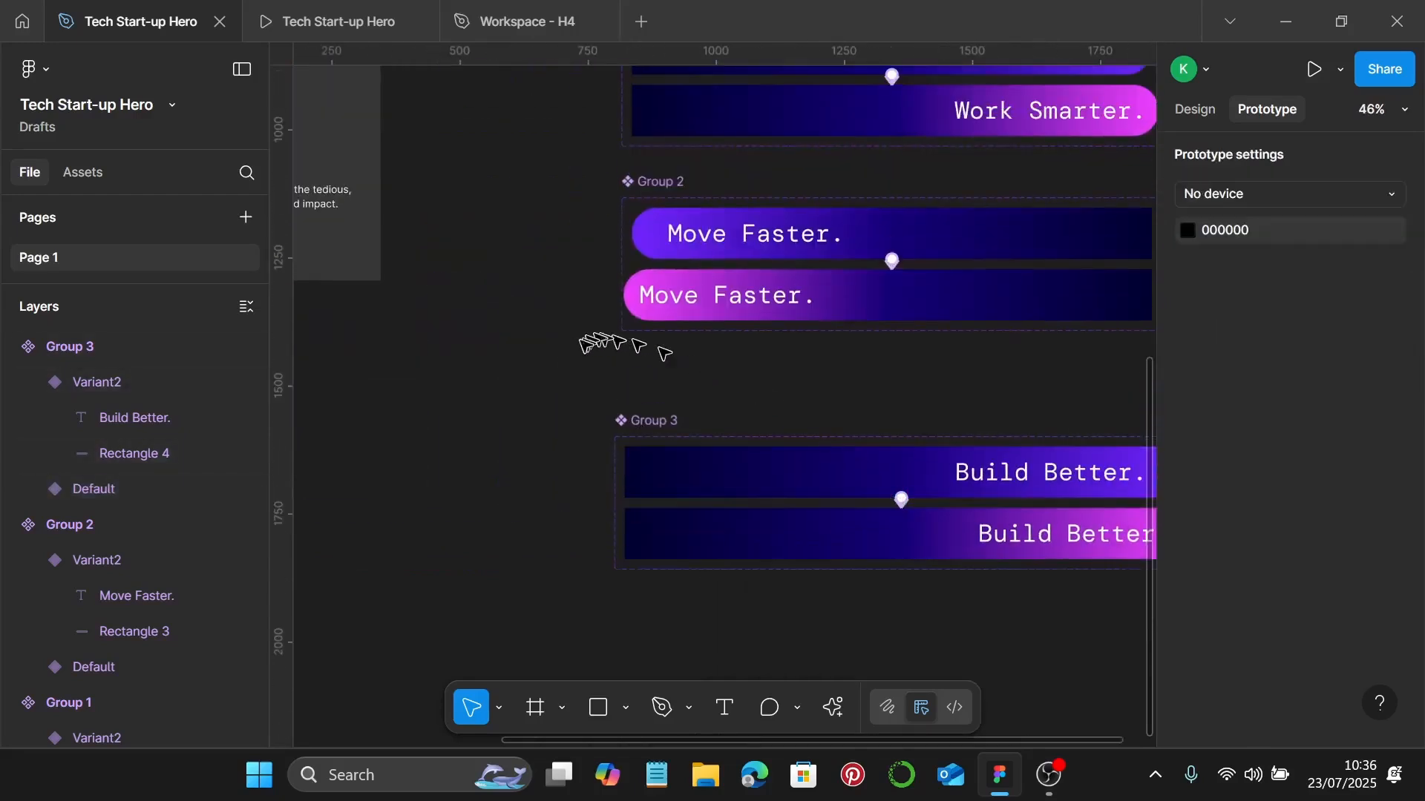
click(1187, 111)
scroll(1066, 159, right, 3)
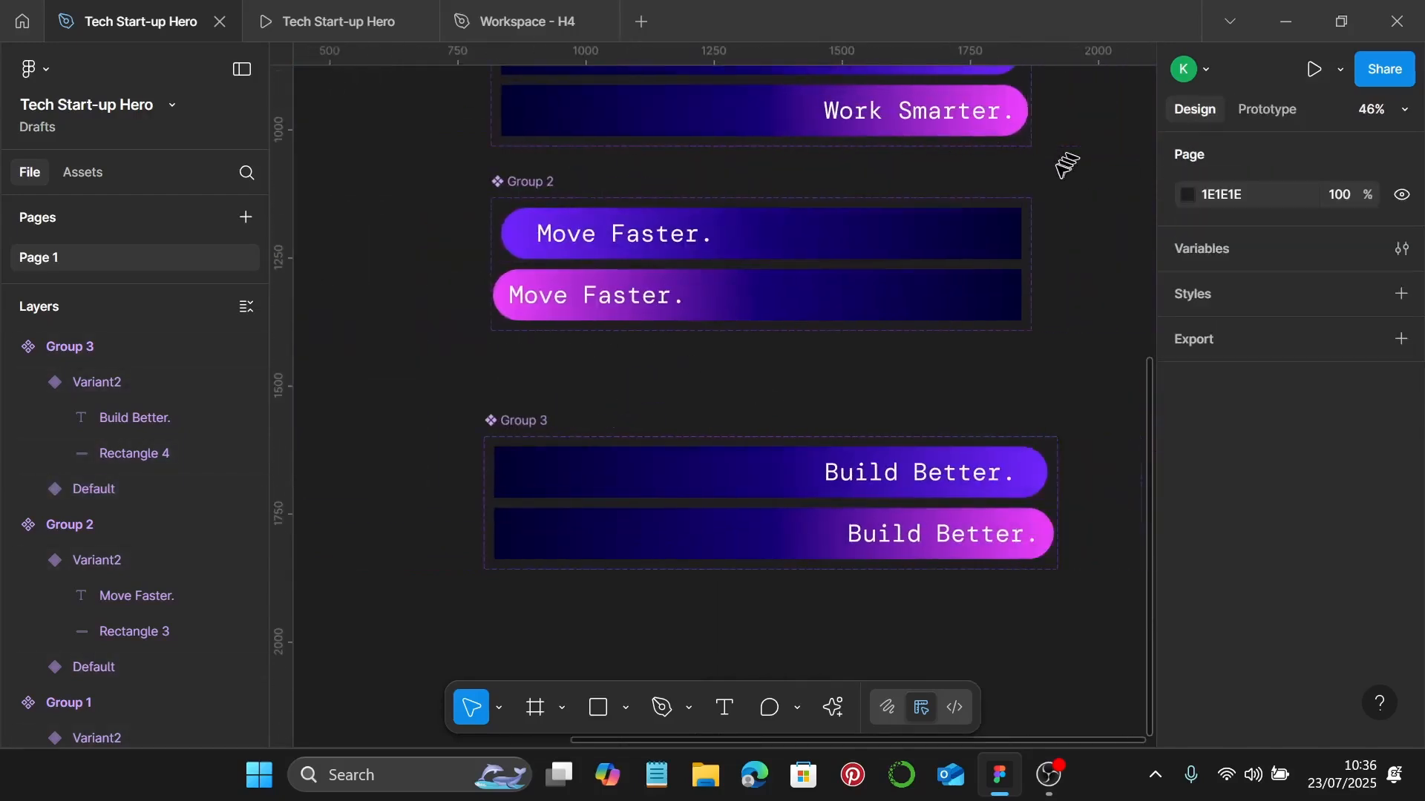
scroll(1027, 213, up, 2)
click(858, 197)
scroll(857, 187, right, 3)
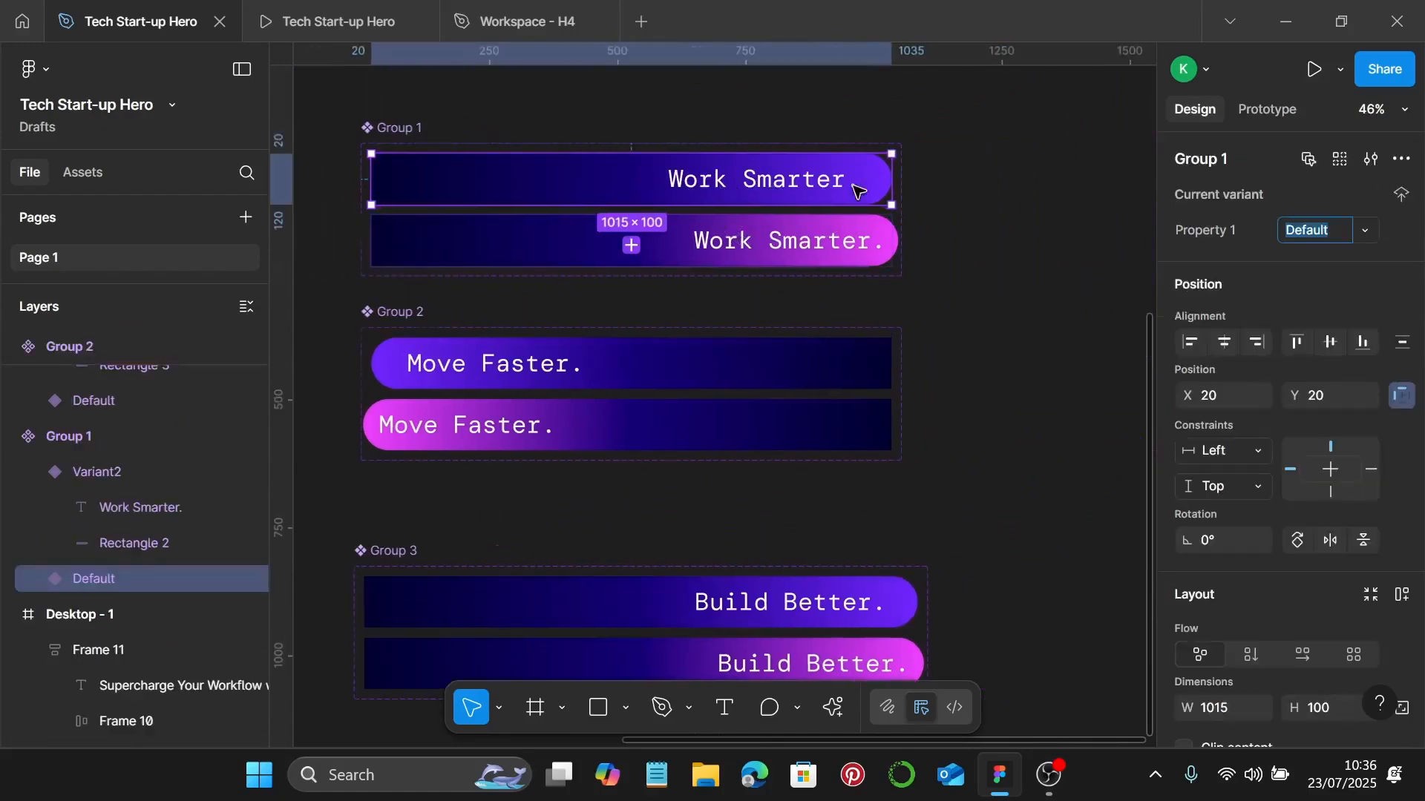
drag(534, 188, 1088, 225)
scroll(986, 297, down, 2)
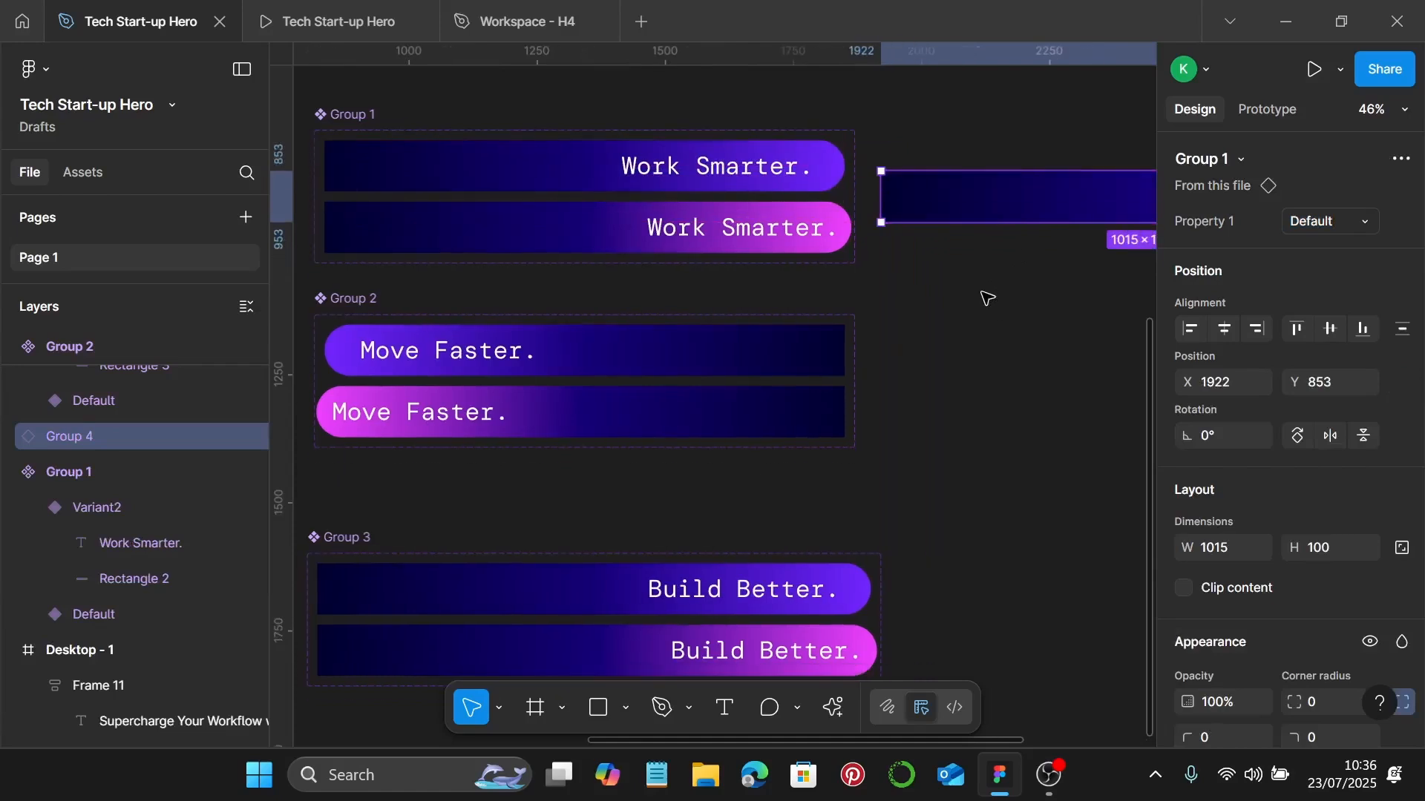
Place instances of the default "Move Faster." and "Build Better." variants on the empty canvas beside their component sets.
drag(585, 350, 1080, 345)
scroll(811, 383, down, 2)
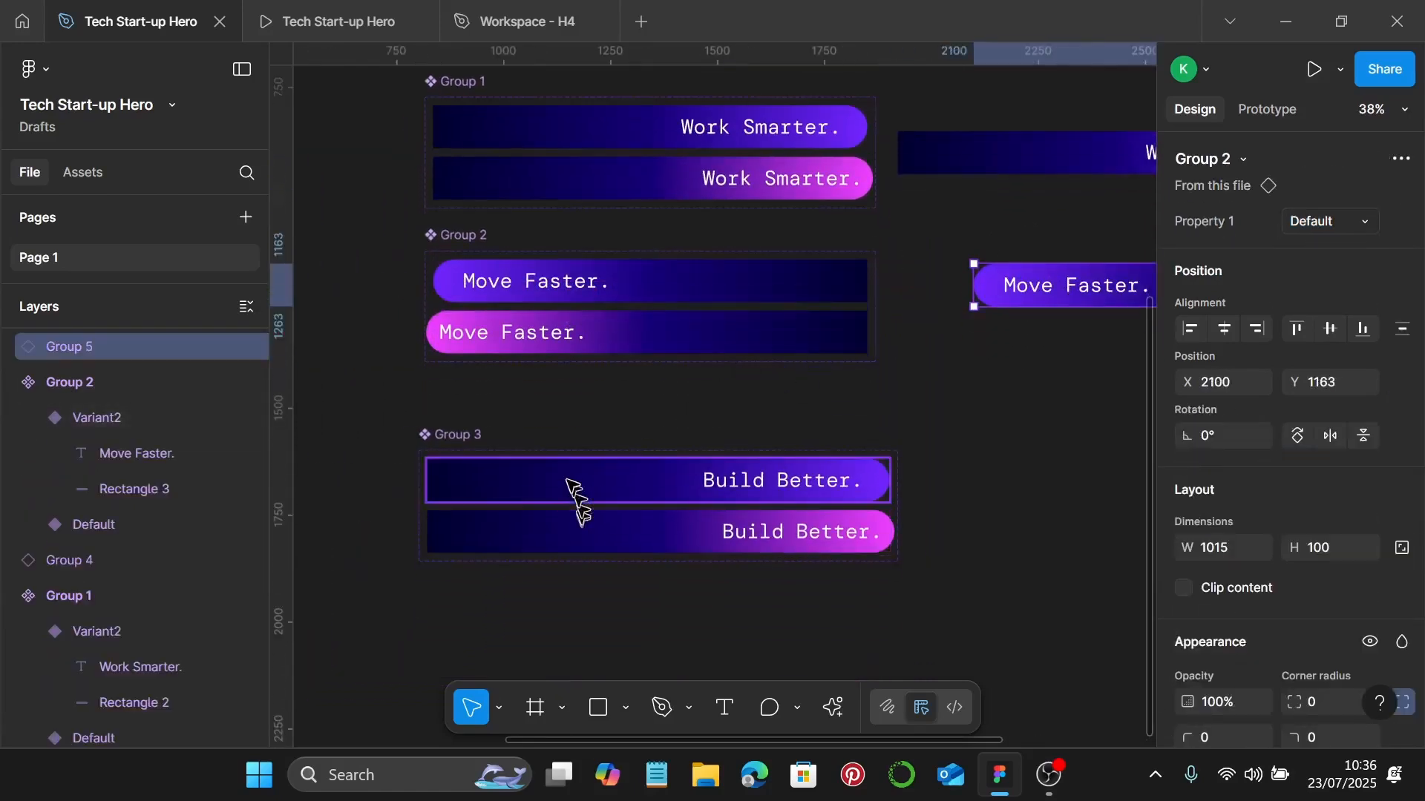
click(573, 487)
drag(549, 474, 997, 469)
scroll(992, 467, down, 2)
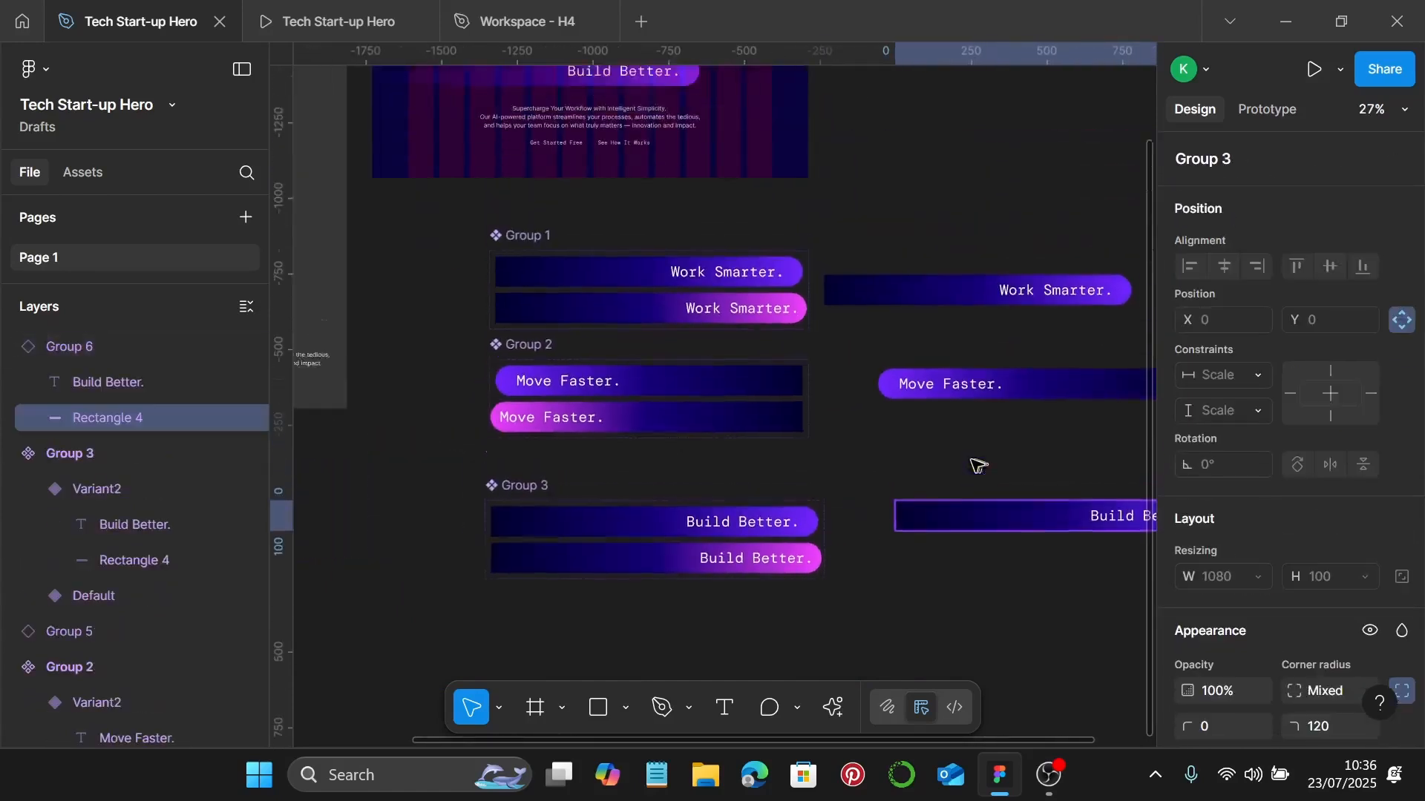
scroll(977, 465, up, 2)
Cut the loose "Work Smarter." instance and paste it to replace the "Work Smarter." group in the Desktop - 1 frame.
click(895, 410)
click(921, 384)
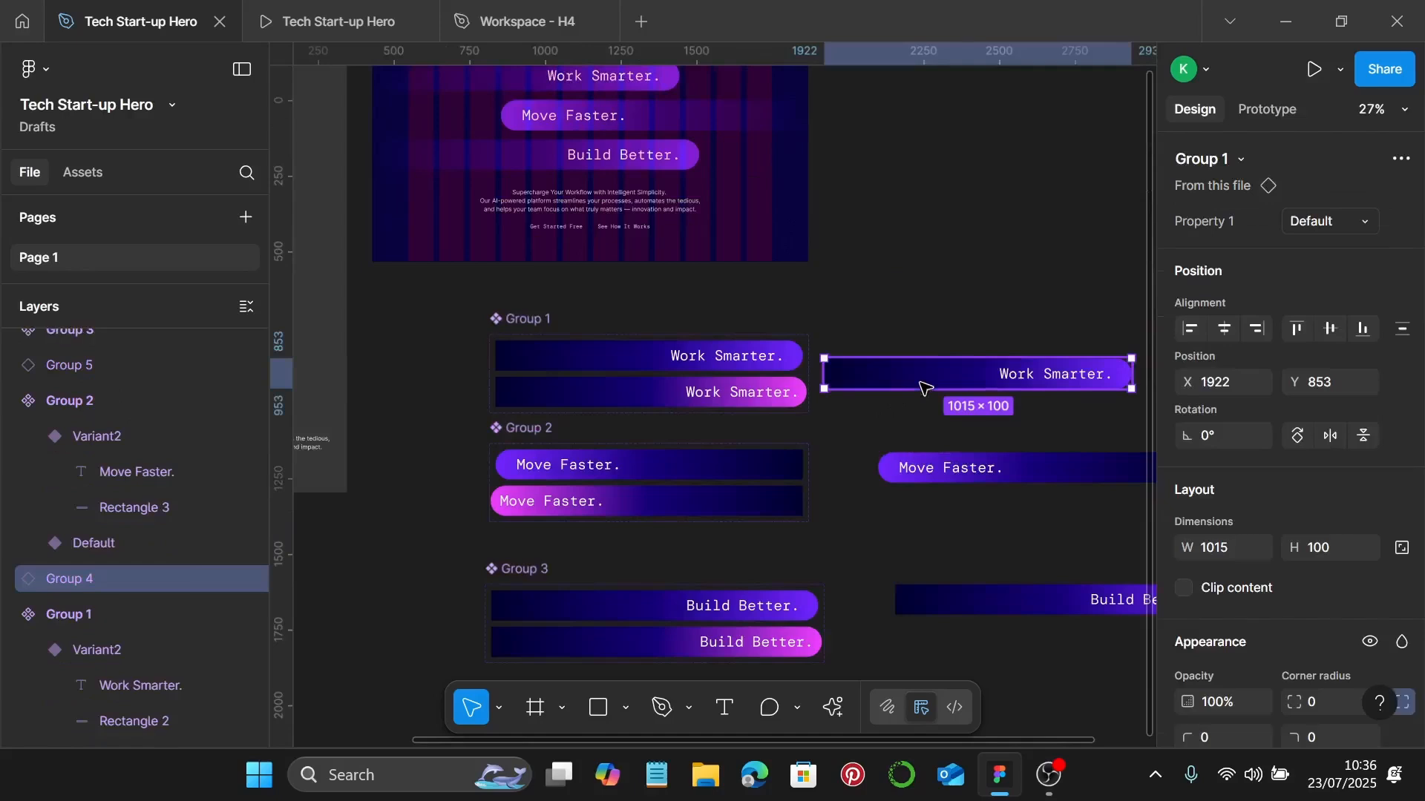
key(Delete)
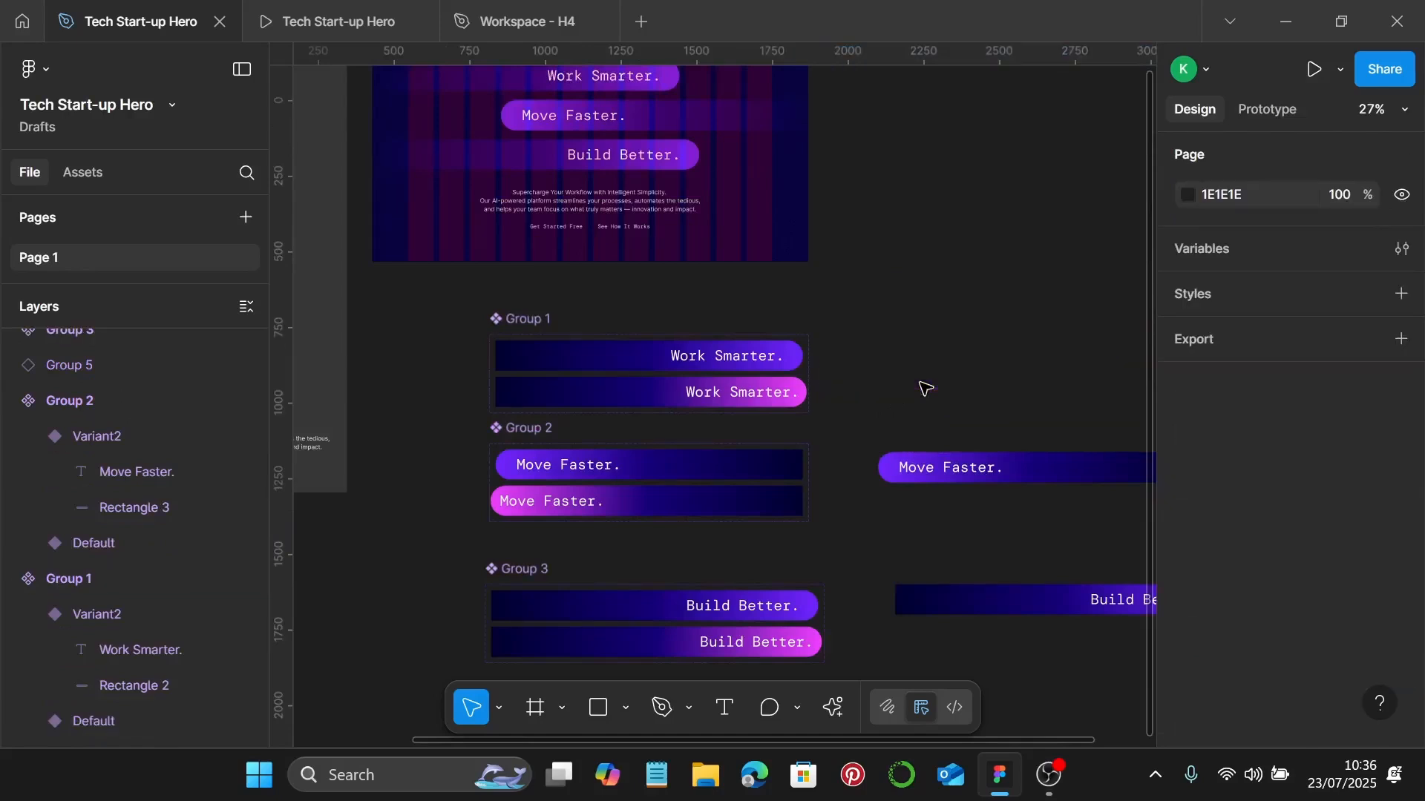
scroll(817, 319, up, 4)
click(610, 352)
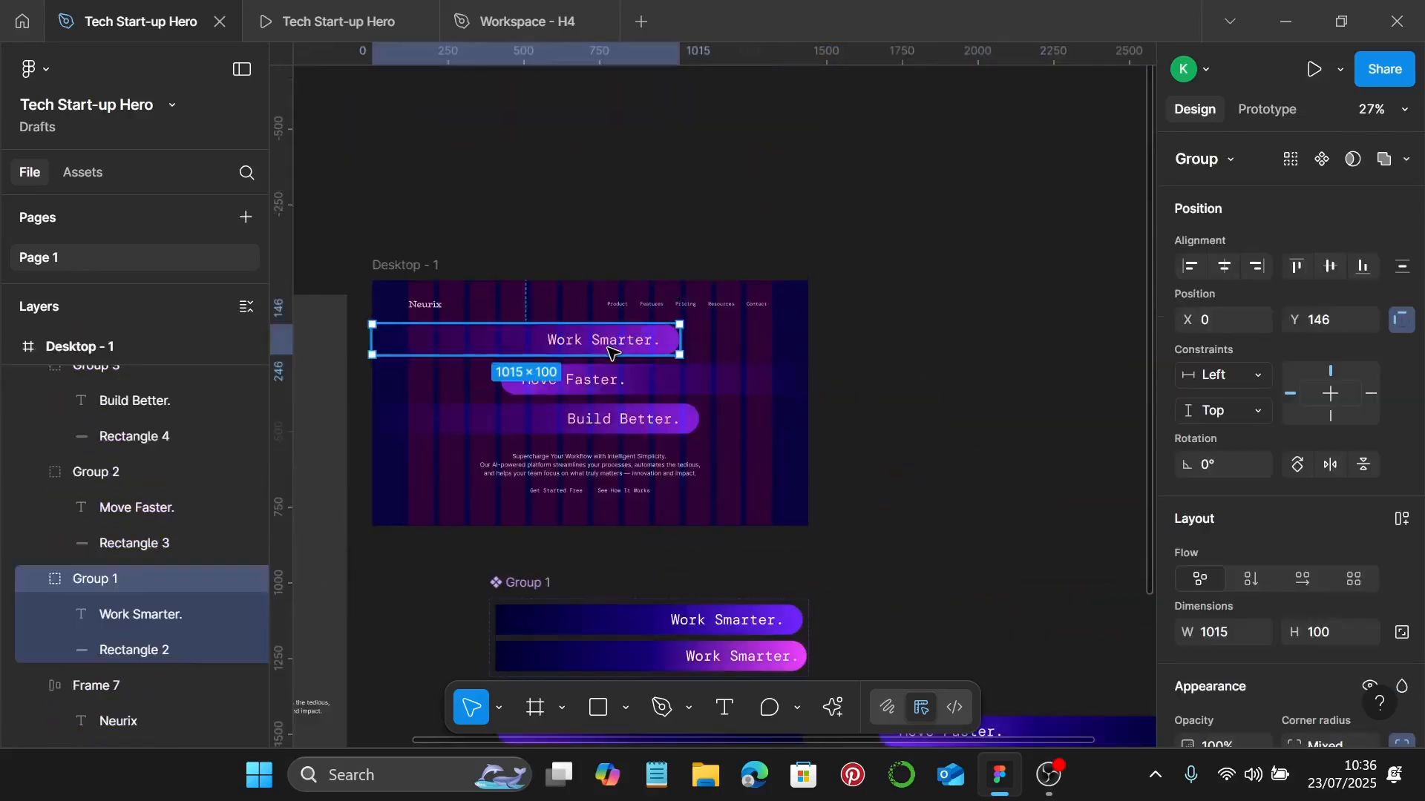
key(ctrl+shift+r)
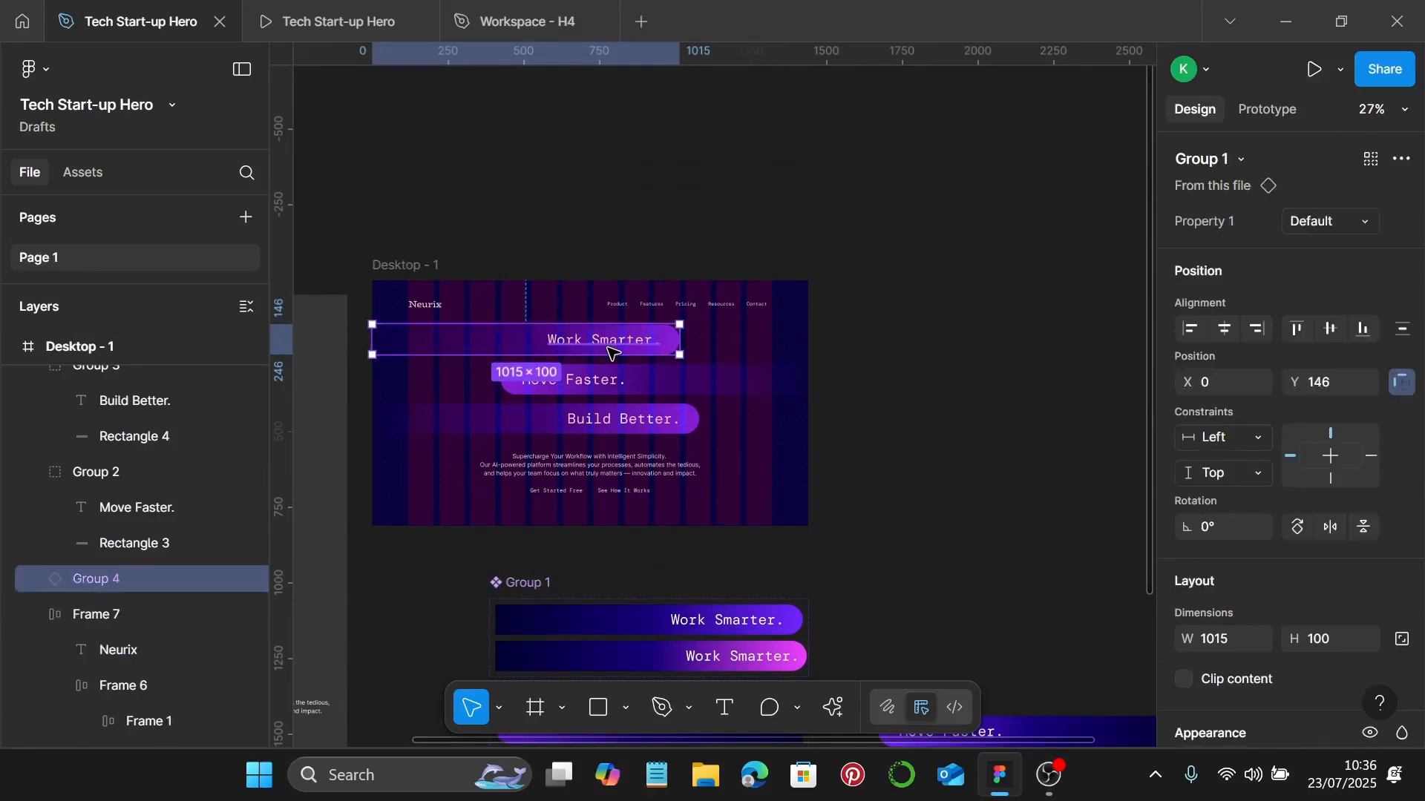
Cut the loose "Move Faster." instance and paste it to replace the "Move Faster." group in the Desktop - 1 frame.
scroll(627, 349, down, 5)
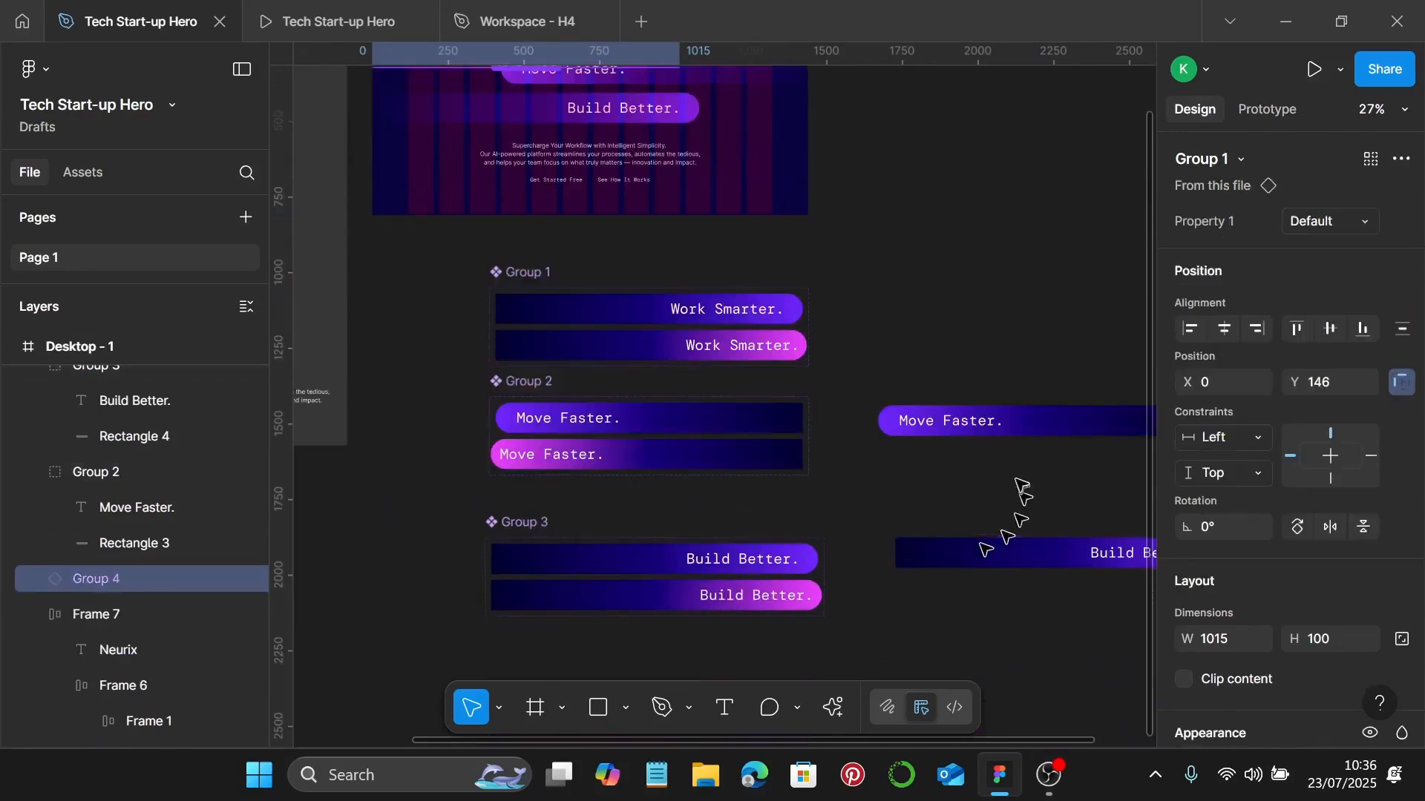
click(1011, 424)
key(Delete)
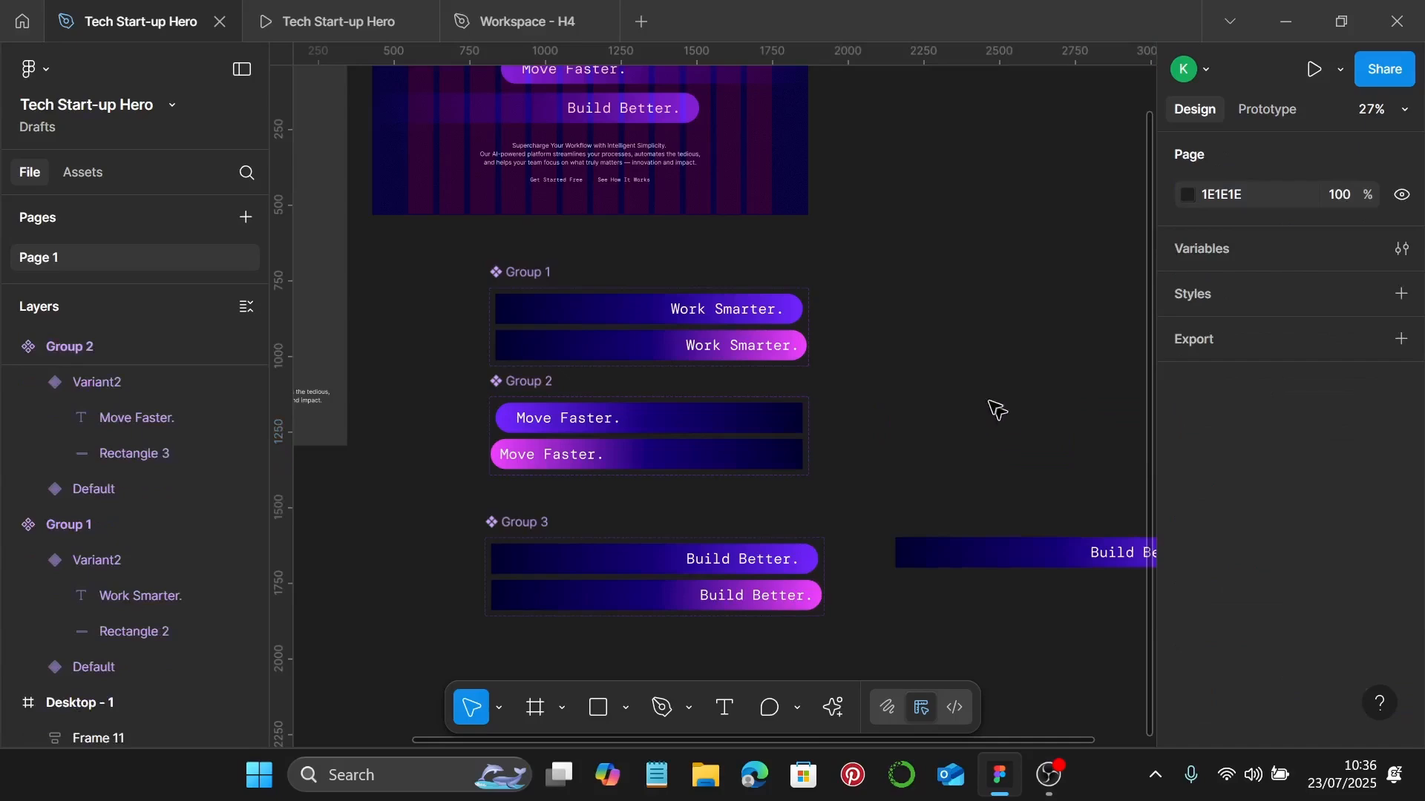
scroll(997, 410, up, 2)
click(706, 202)
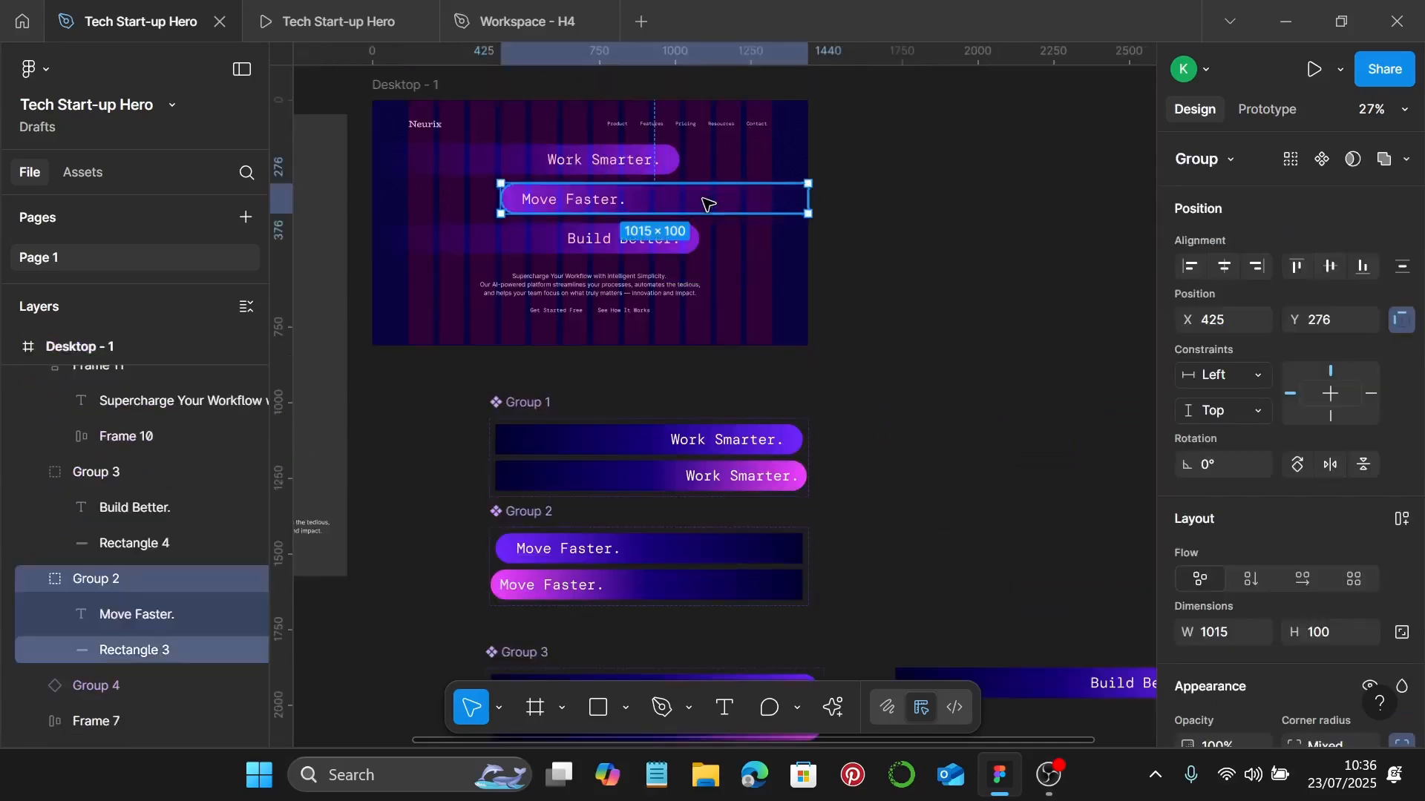
Cut the loose "Build Better." instance and paste it to replace the "Build Better." group in the Desktop - 1 frame.
click(1038, 679)
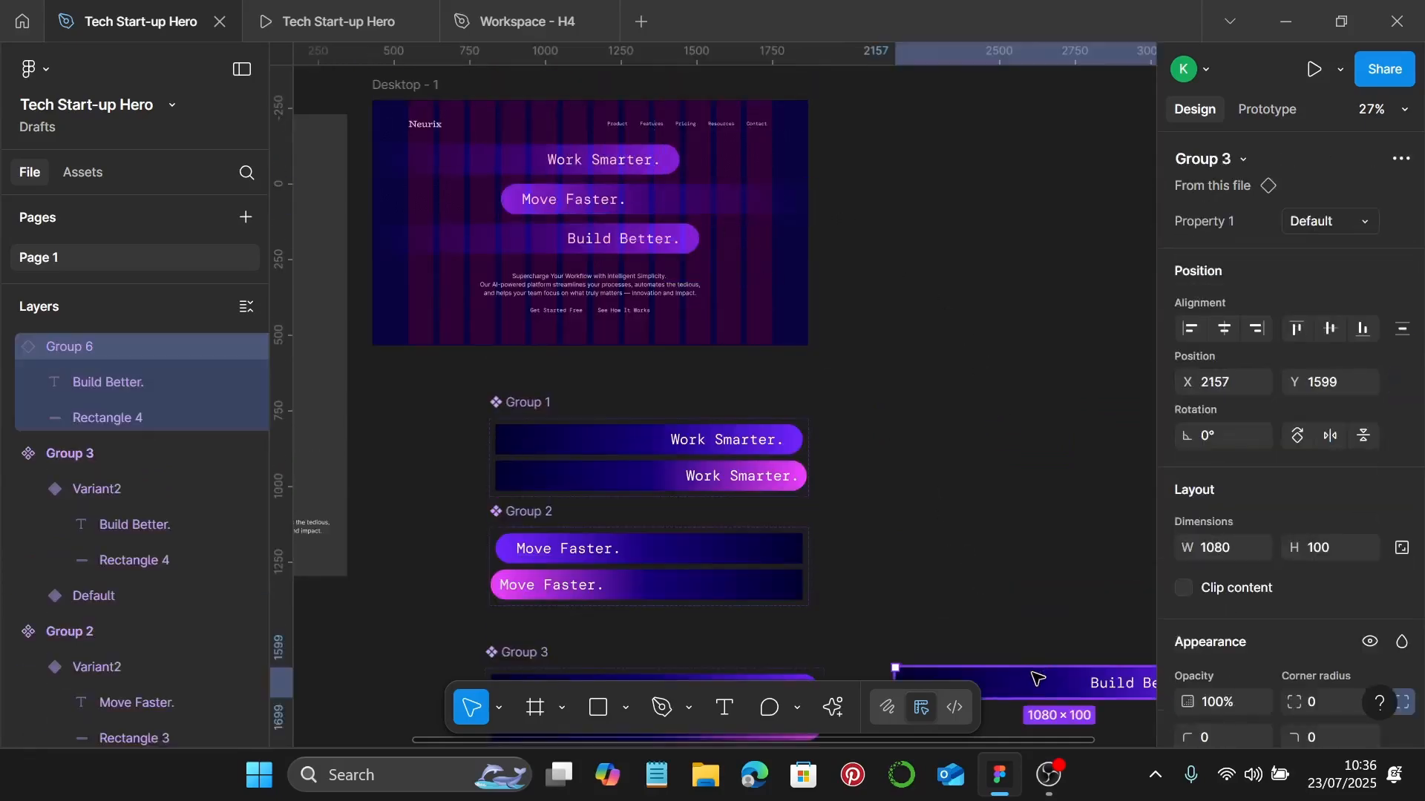
key(Delete)
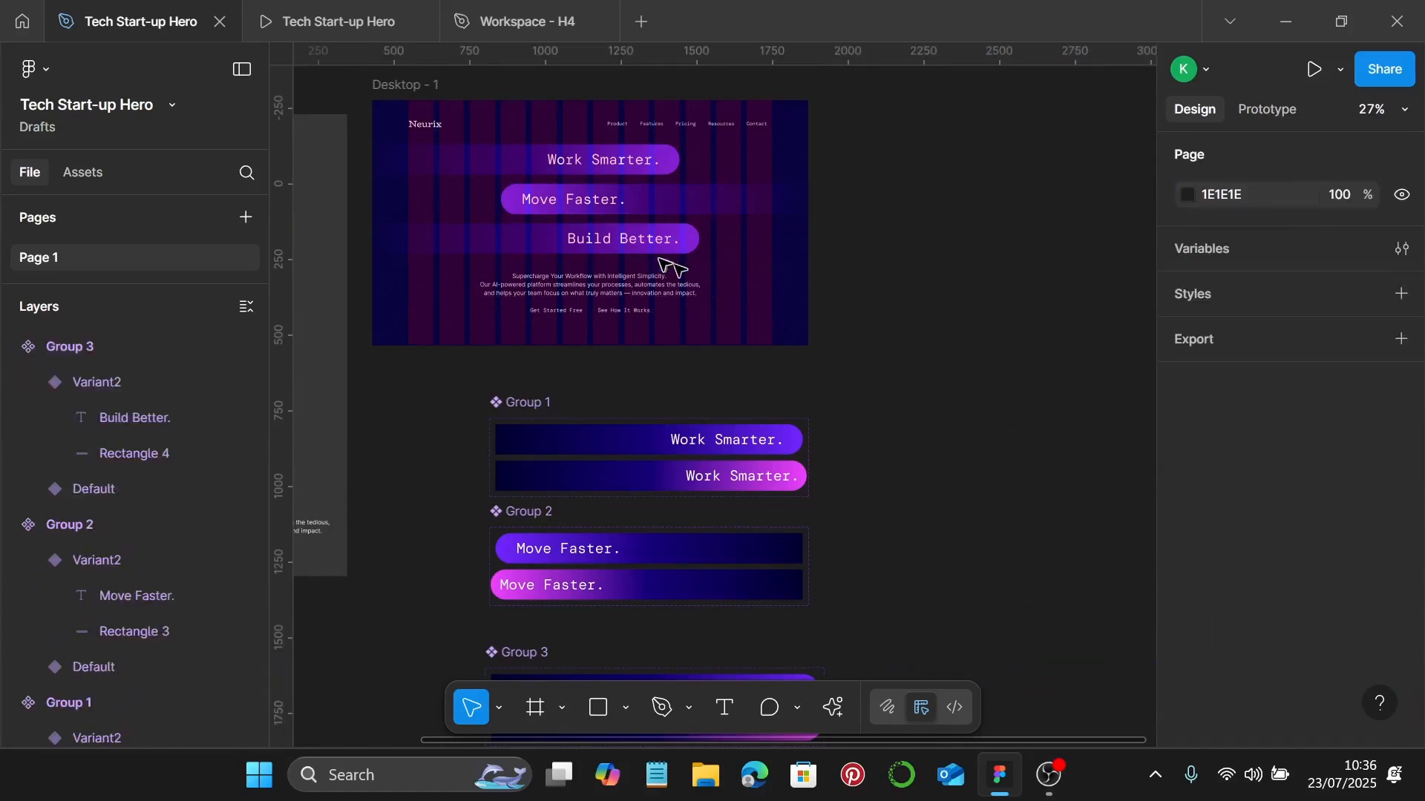
click(659, 254)
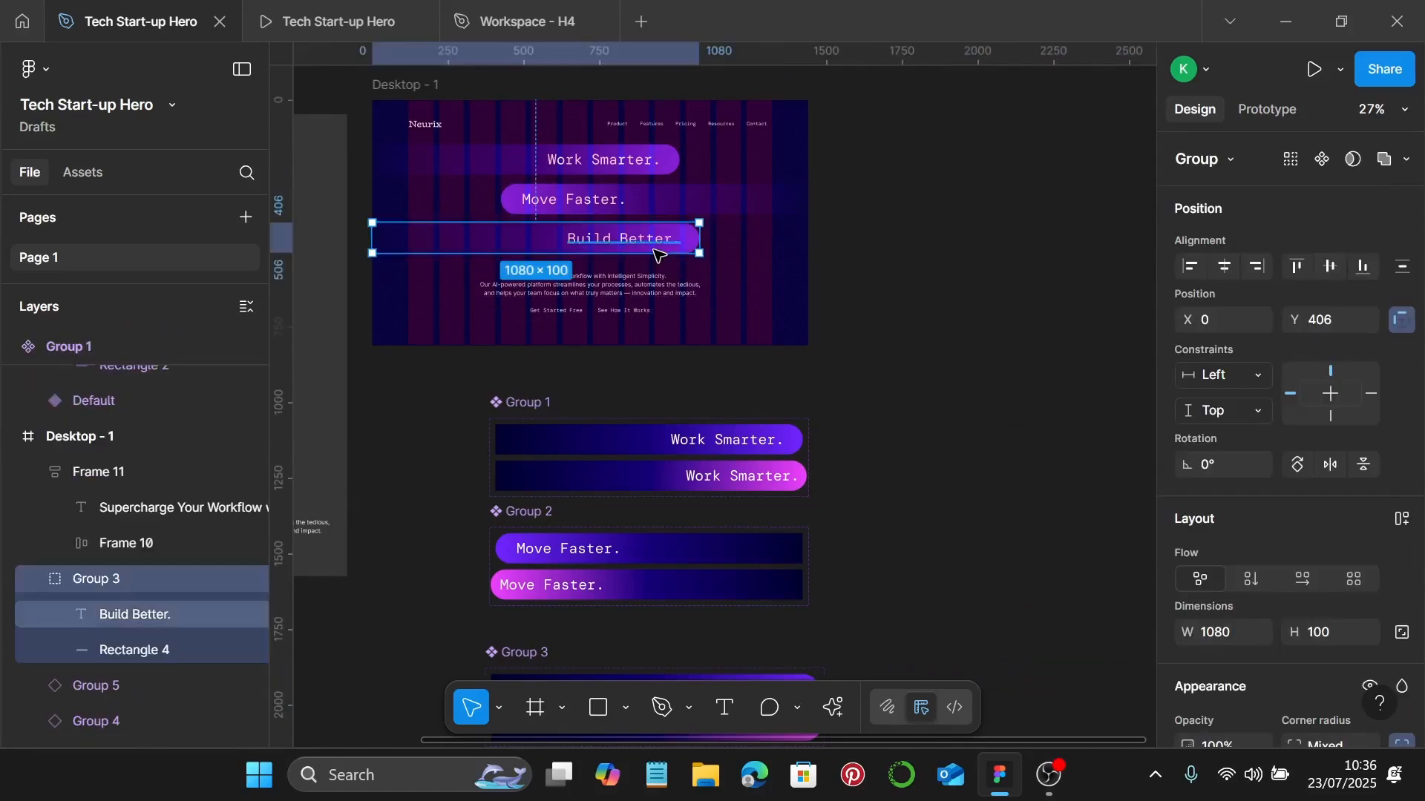
key(ctrl+shift+r)
Deselect the bars and switch to the Tech Start-up Hero prototype preview to check the headline bars' hover animations.
scroll(698, 238, left, 3)
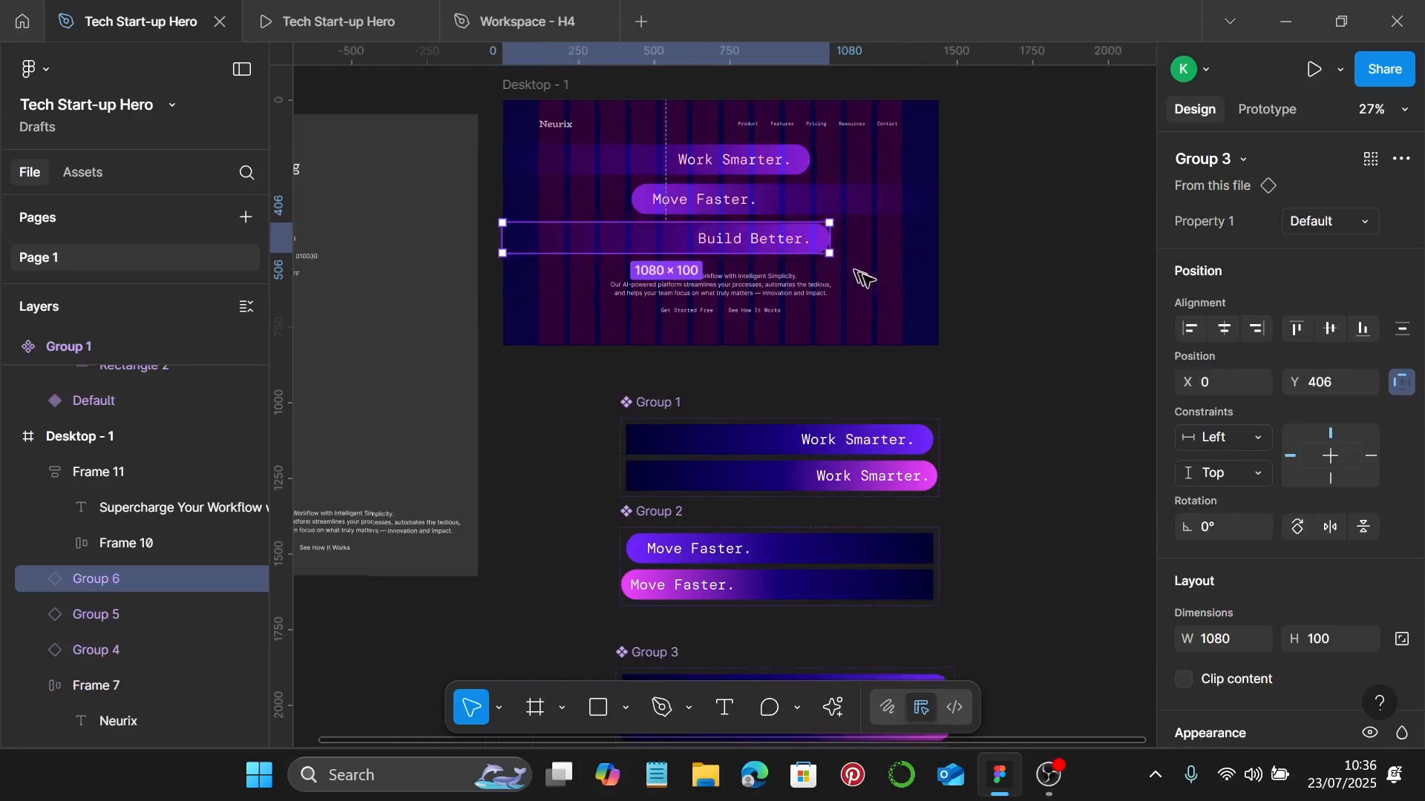
click(861, 278)
scroll(604, 137, up, 5)
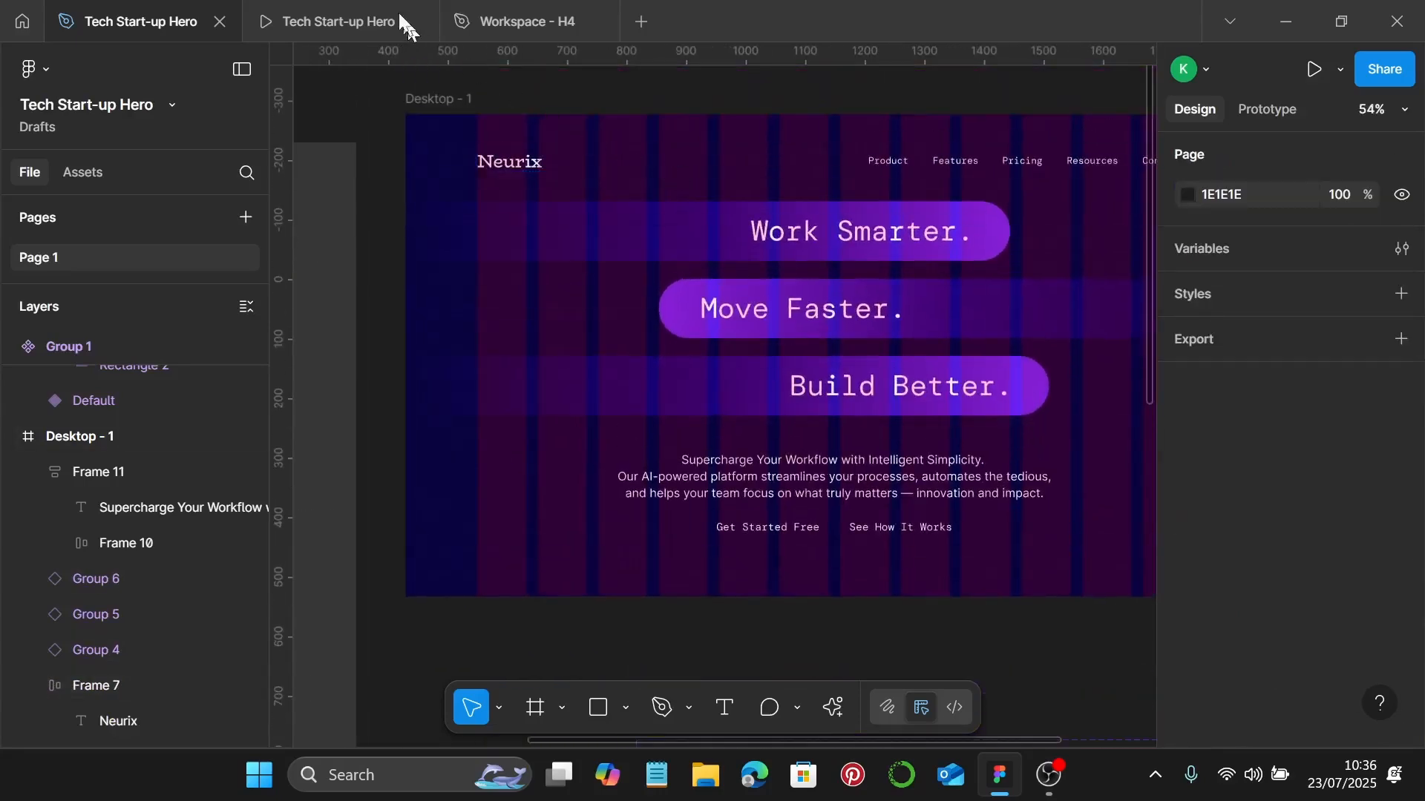
click(405, 22)
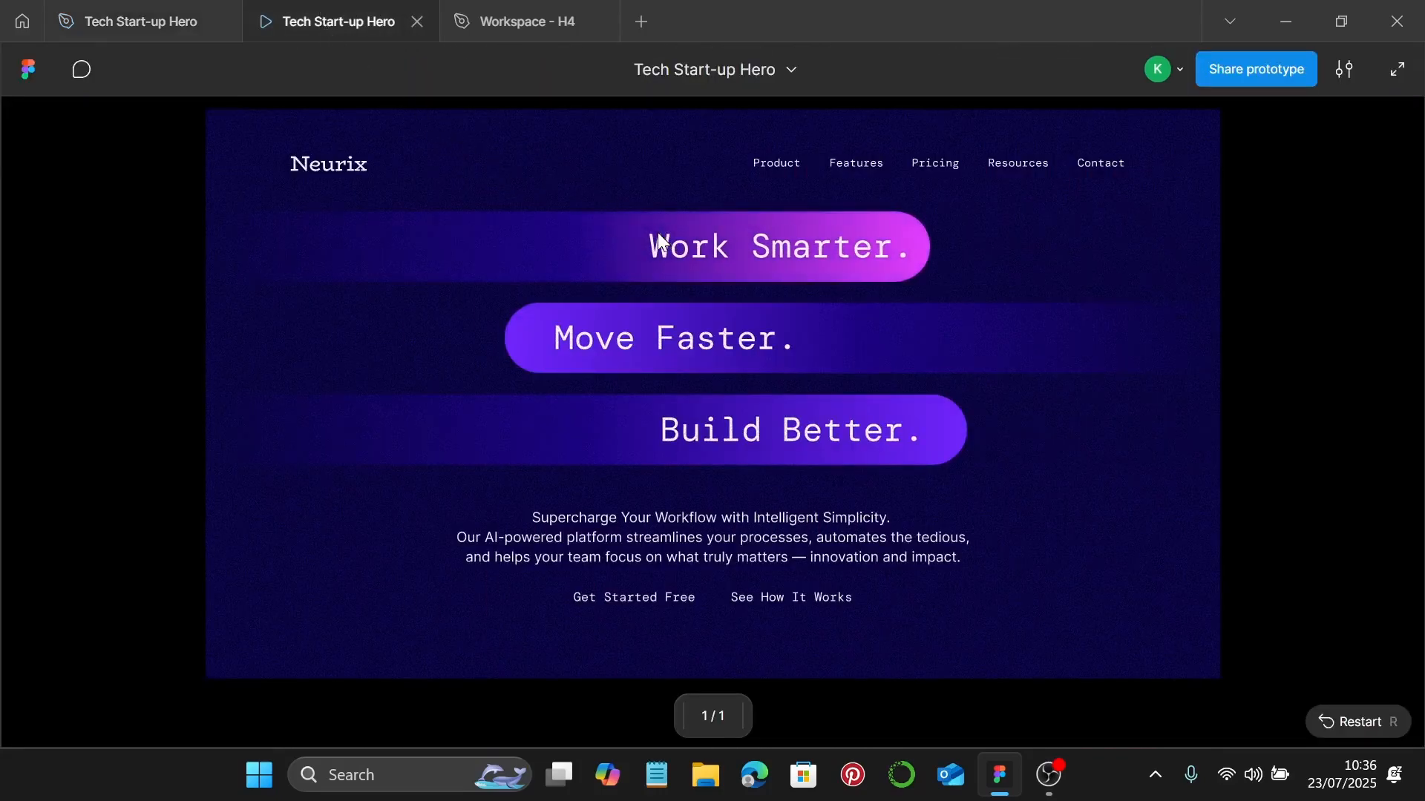